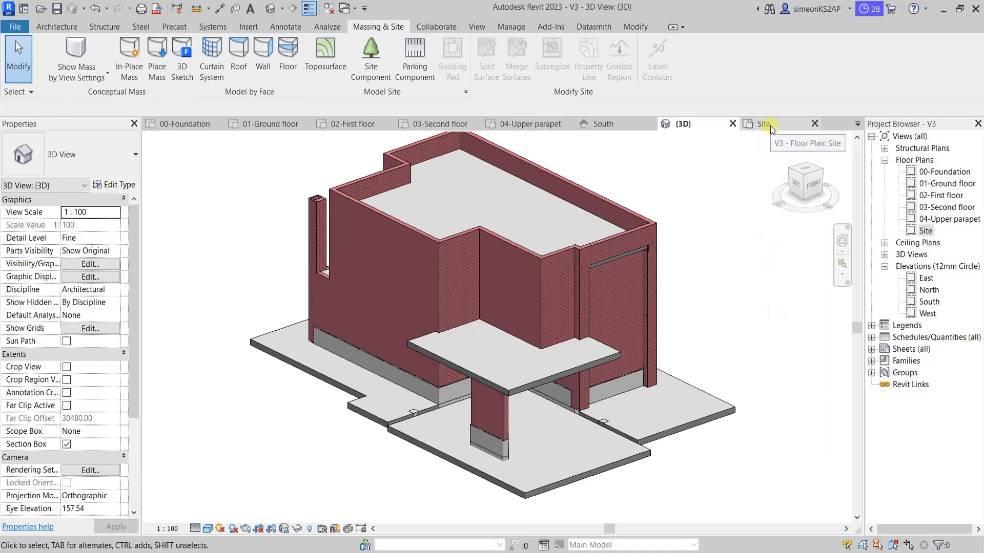
# - Link HD-V3-SITE.dwg into the Site plan with Auto - Center to Center positioning
pyautogui.moveTo(655, 303); pyautogui.dragTo(664, 270, button='middle')
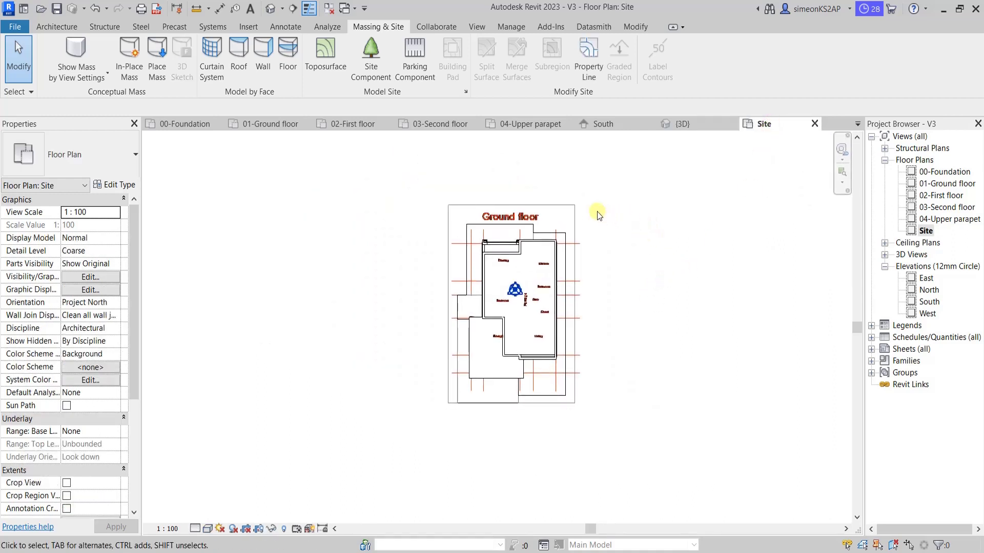
pyautogui.click(249, 28)
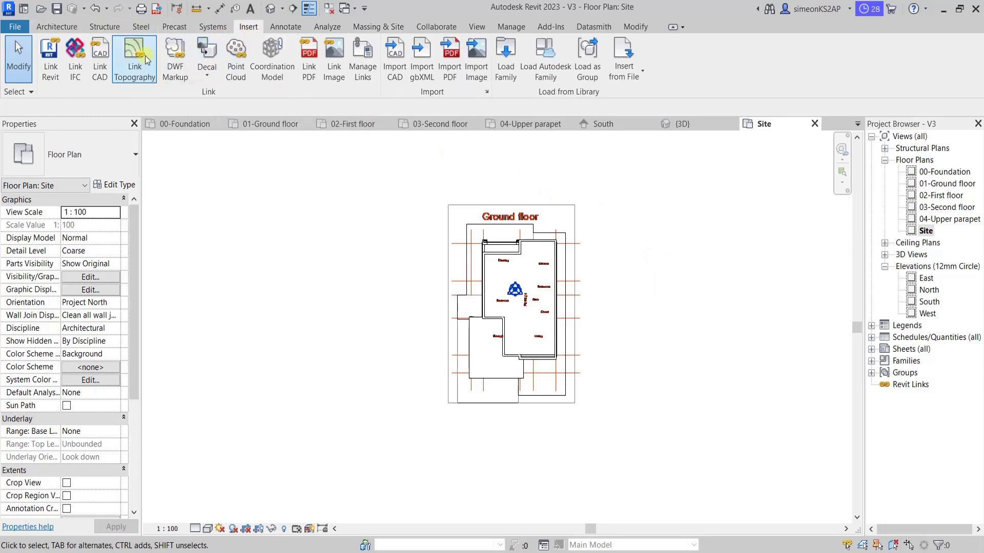
pyautogui.click(101, 69)
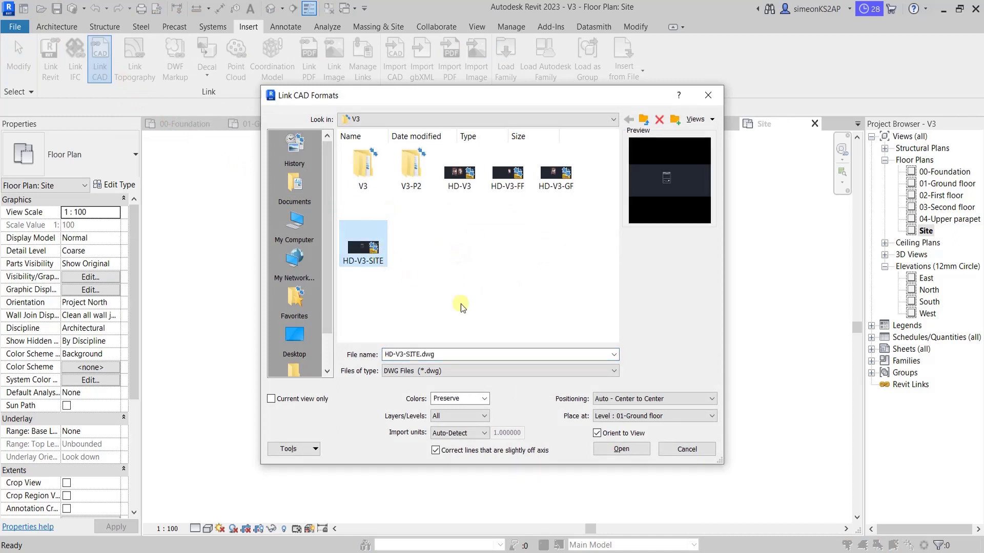
pyautogui.click(649, 399)
pyautogui.click(637, 410)
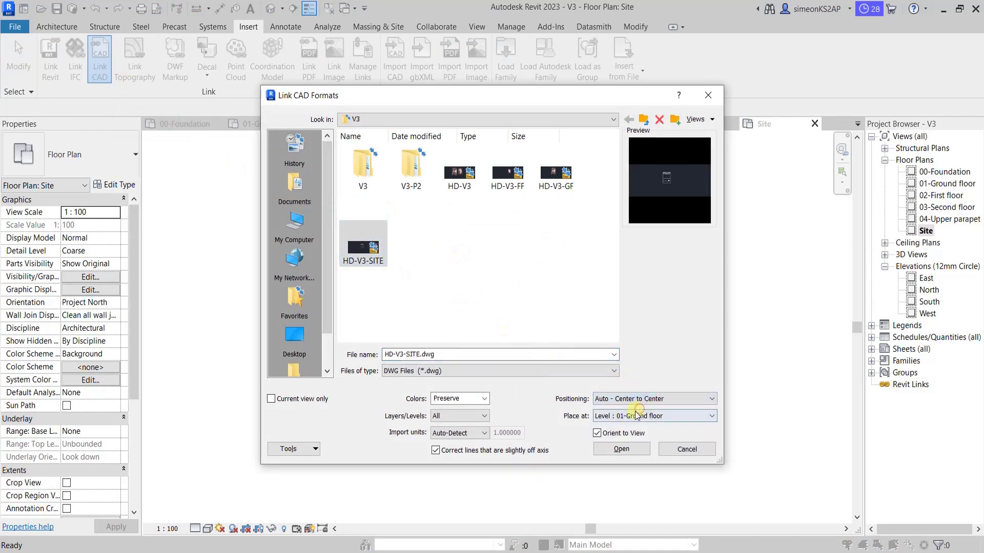
pyautogui.click(486, 400)
pyautogui.click(441, 416)
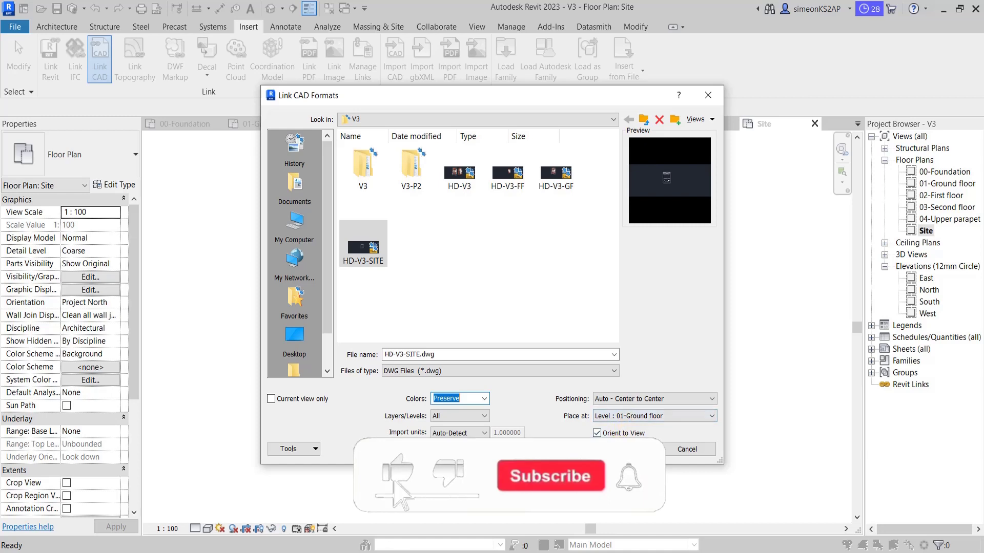
pyautogui.click(632, 449)
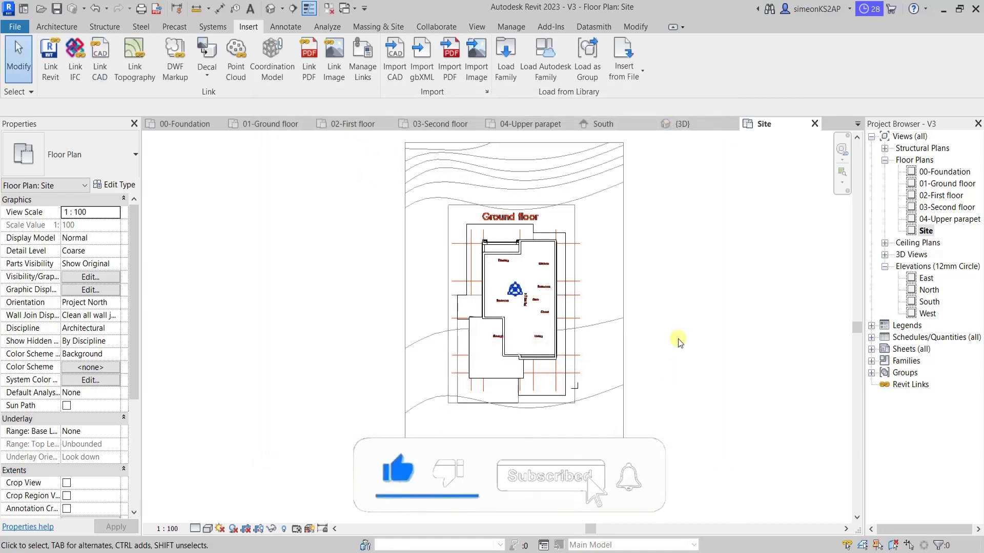
# - Create a toposurface from the linked DWG using only its Furniture layer points
pyautogui.moveTo(629, 165); pyautogui.dragTo(607, 221, button='middle')
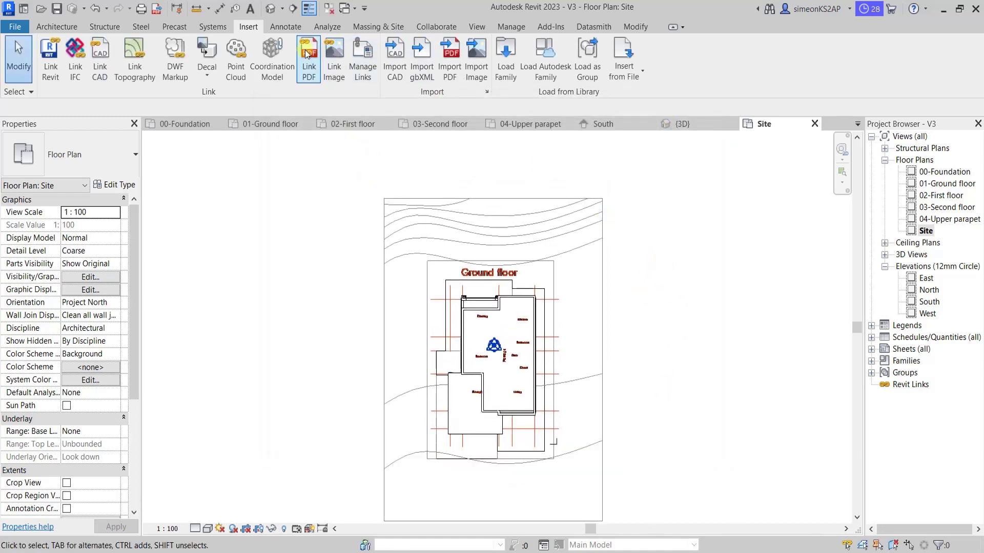
pyautogui.click(371, 26)
pyautogui.scroll(-1, 611, 265)
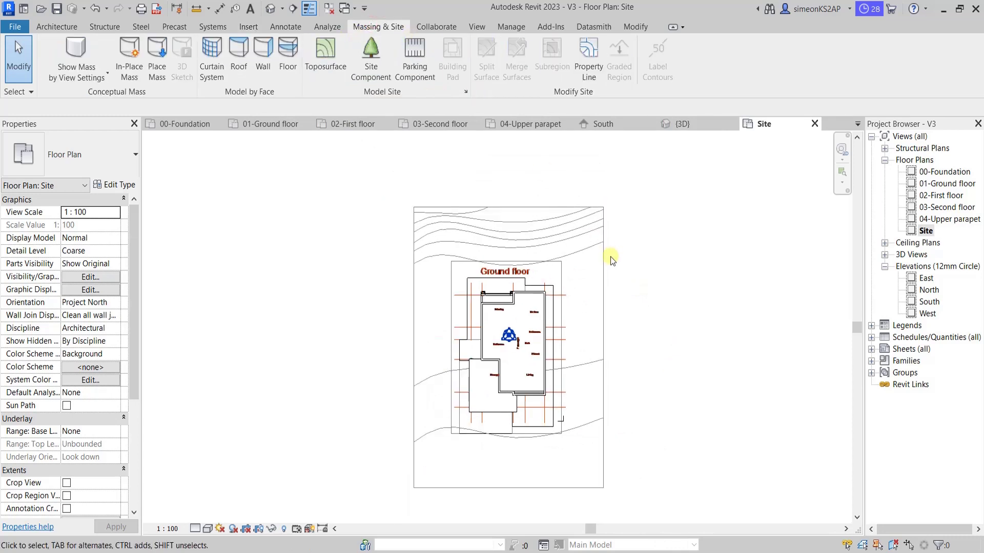
pyautogui.click(337, 67)
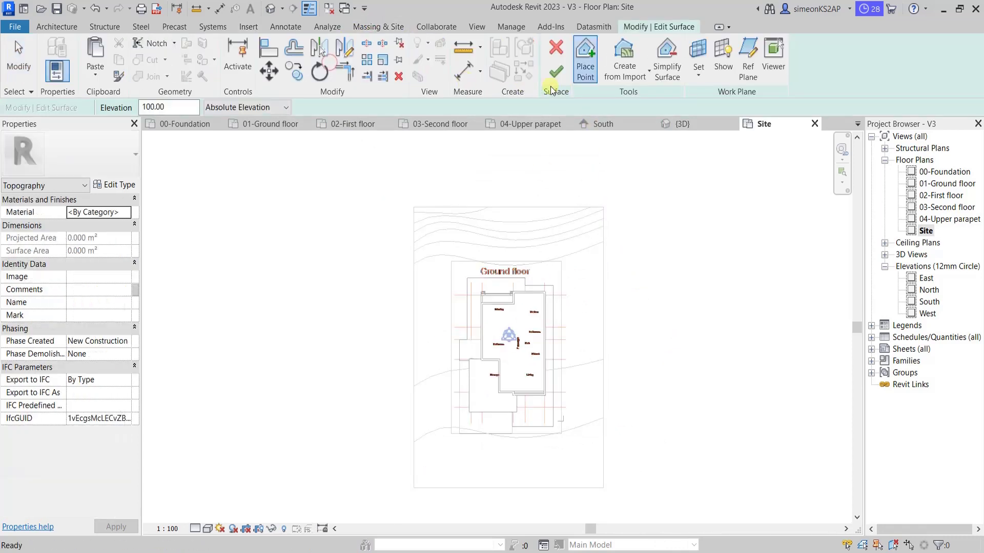
pyautogui.click(626, 67)
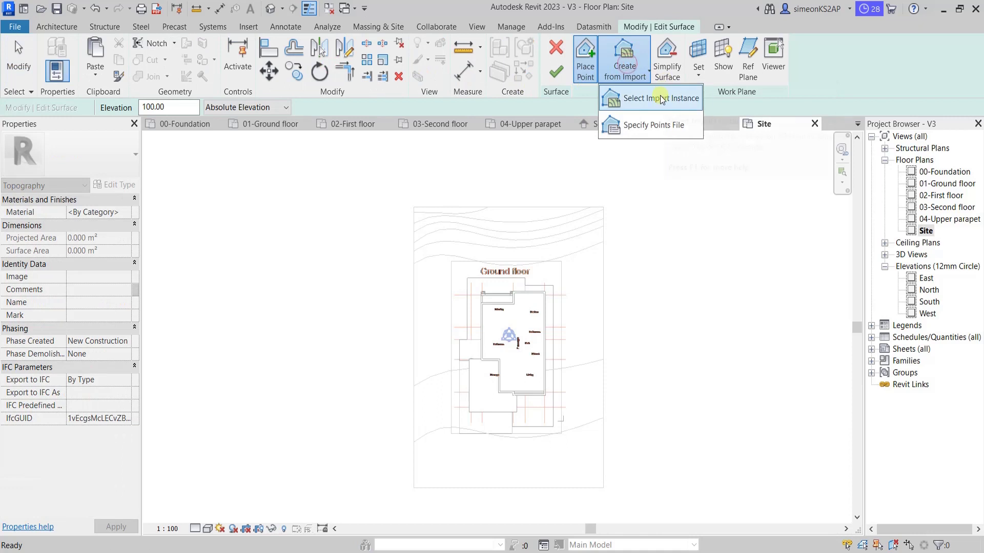
pyautogui.click(661, 98)
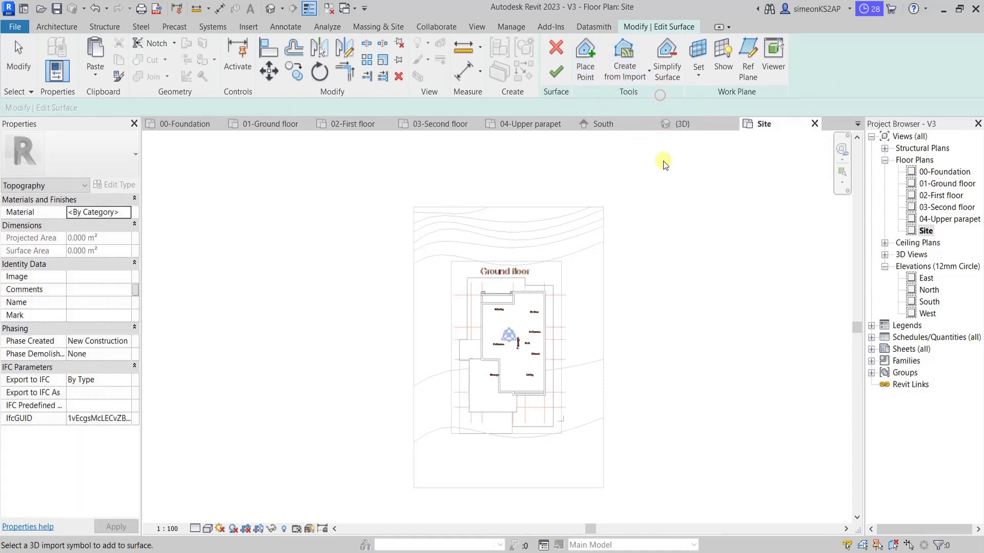
pyautogui.click(601, 215)
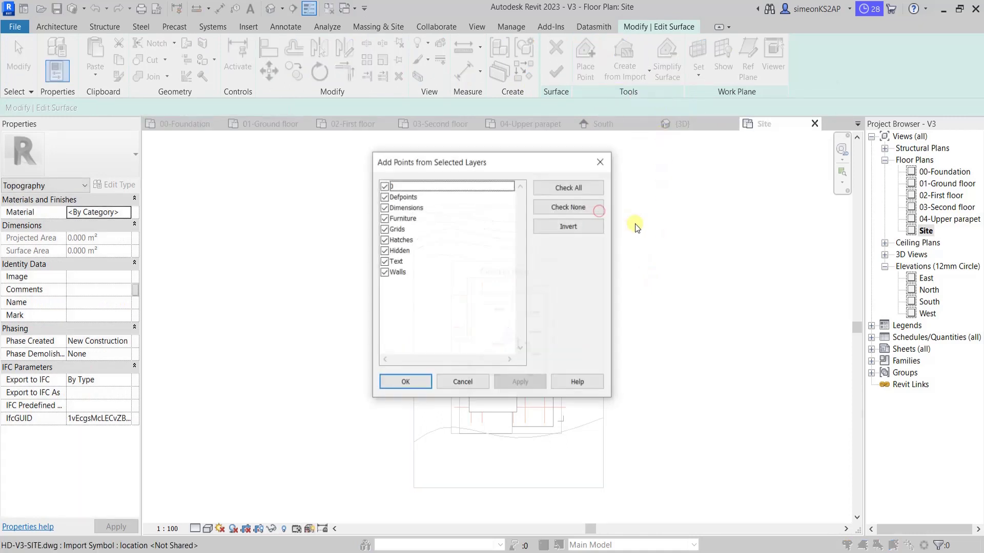
pyautogui.click(569, 207)
pyautogui.click(385, 219)
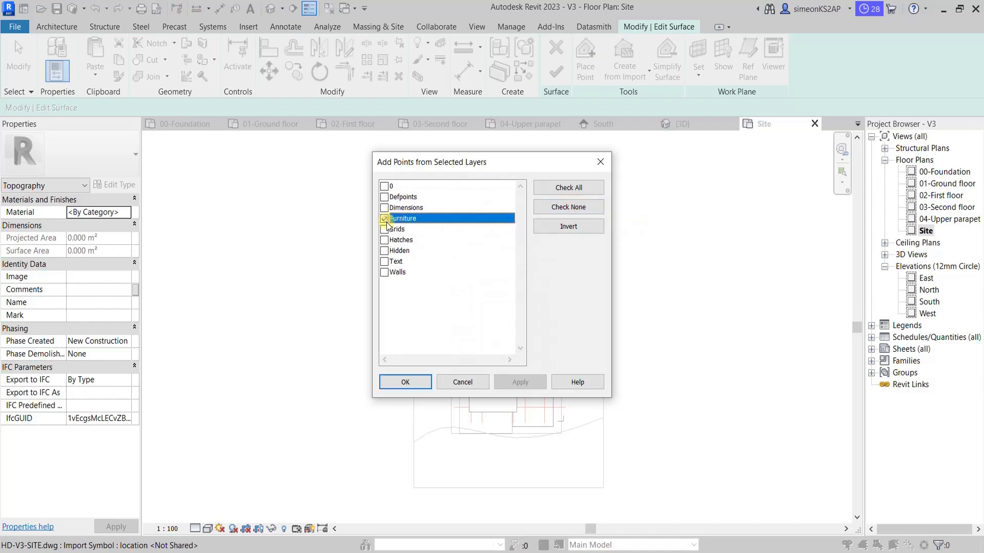
pyautogui.click(408, 382)
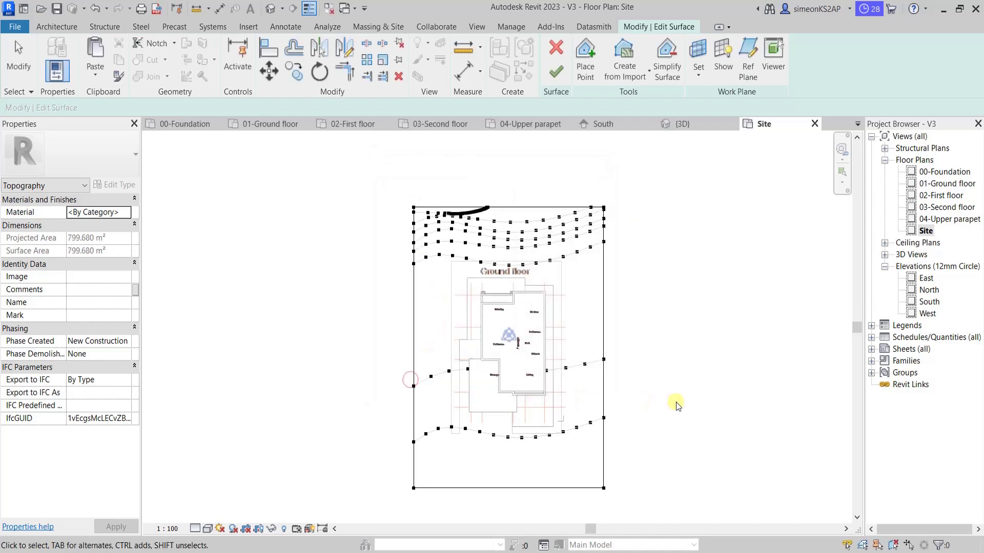
# - Window-select the topmost row of topography points and set their elevation to 200
pyautogui.scroll(2, 513, 217)
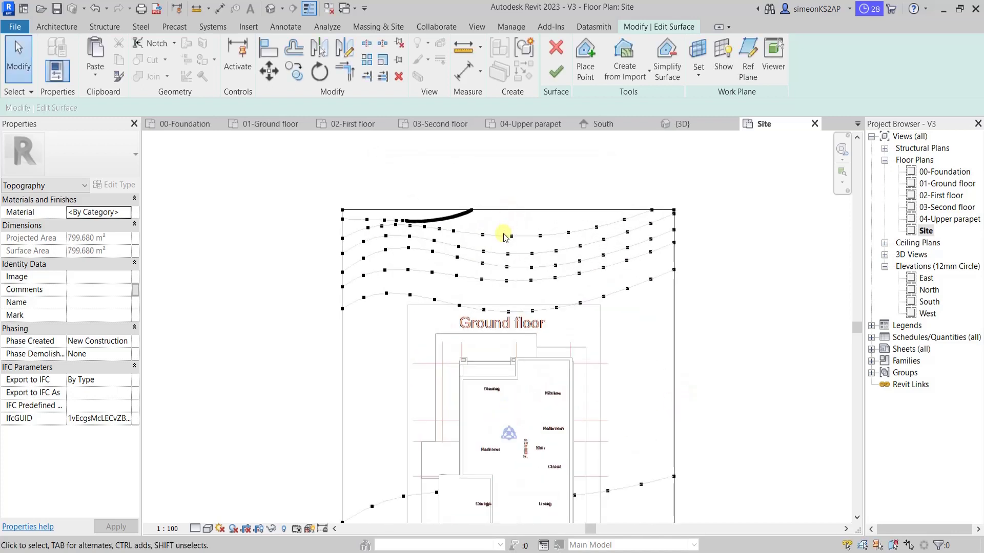
pyautogui.scroll(2, 507, 215)
pyautogui.scroll(1, 495, 203)
pyautogui.scroll(1, 481, 195)
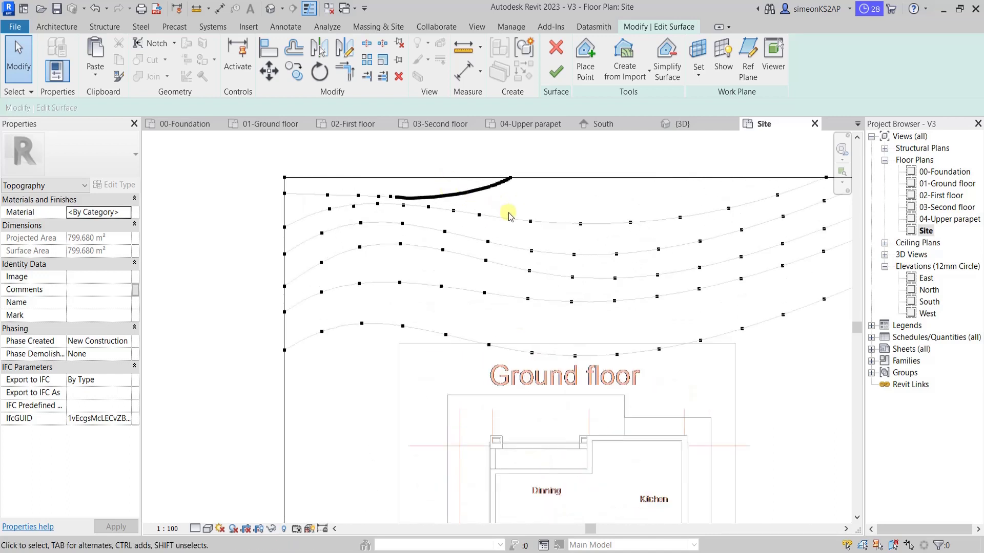
pyautogui.scroll(-2, 512, 200)
pyautogui.moveTo(521, 202); pyautogui.dragTo(532, 268, button='middle')
pyautogui.scroll(2, 374, 257)
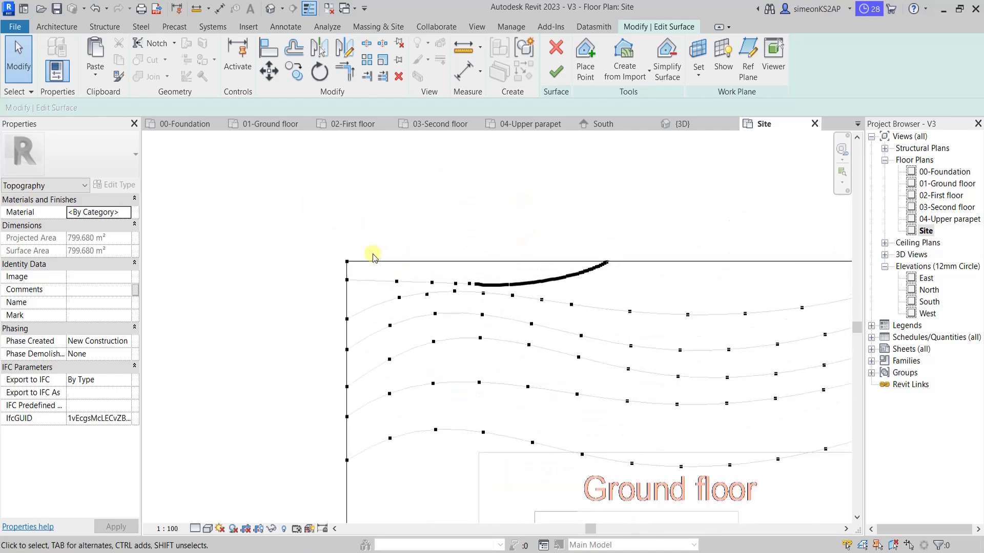
pyautogui.scroll(-1, 300, 229)
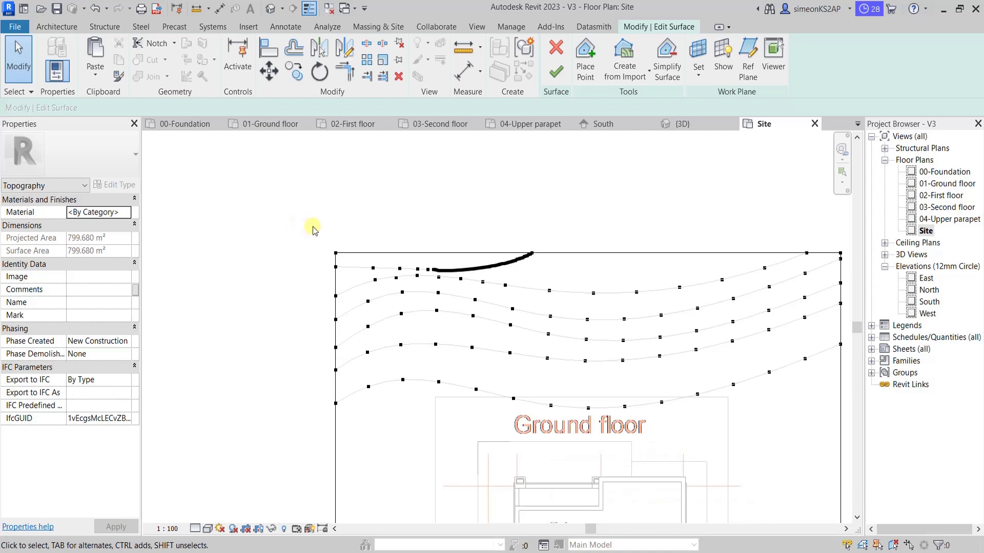
pyautogui.moveTo(308, 224)
pyautogui.mouseDown()
pyautogui.moveTo(819, 274)
pyautogui.moveTo(842, 263)
pyautogui.moveTo(687, 273)
pyautogui.mouseUp()
pyautogui.write('200')
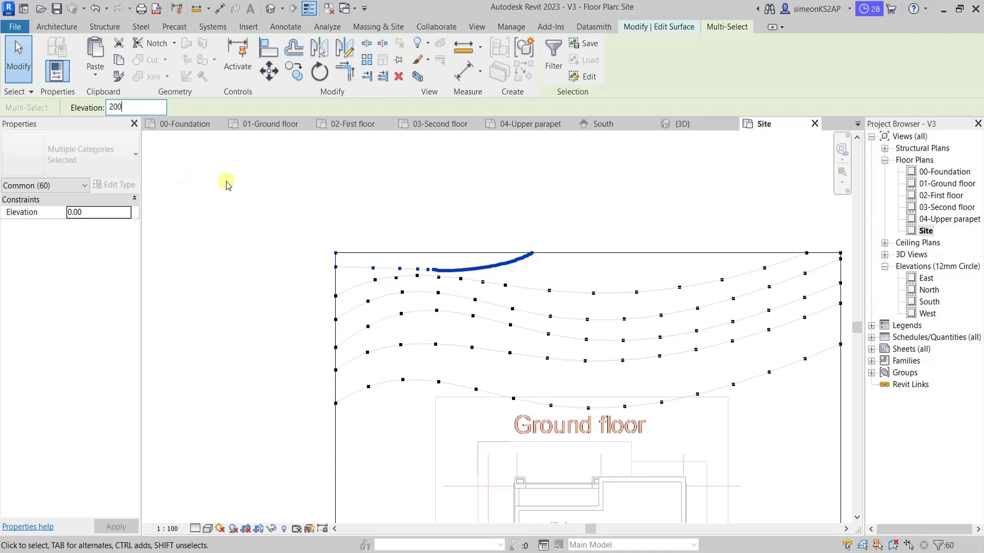
pyautogui.press('Return')
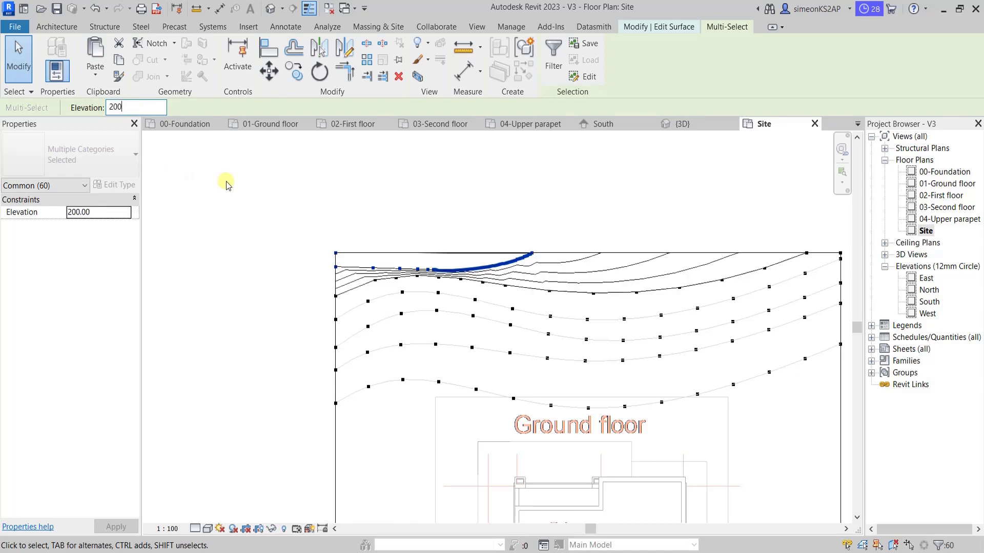
# - Clear the selection and pick the boundary point near the top-left contours
pyautogui.click(292, 236)
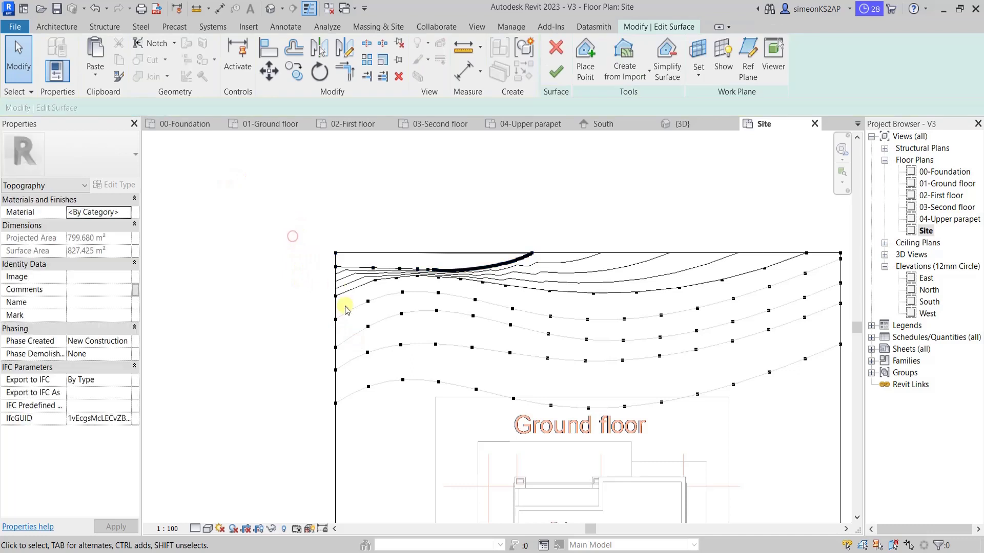
pyautogui.scroll(3, 352, 302)
pyautogui.moveTo(303, 279); pyautogui.dragTo(343, 307)
pyautogui.scroll(-1, 364, 285)
pyautogui.scroll(1, 382, 272)
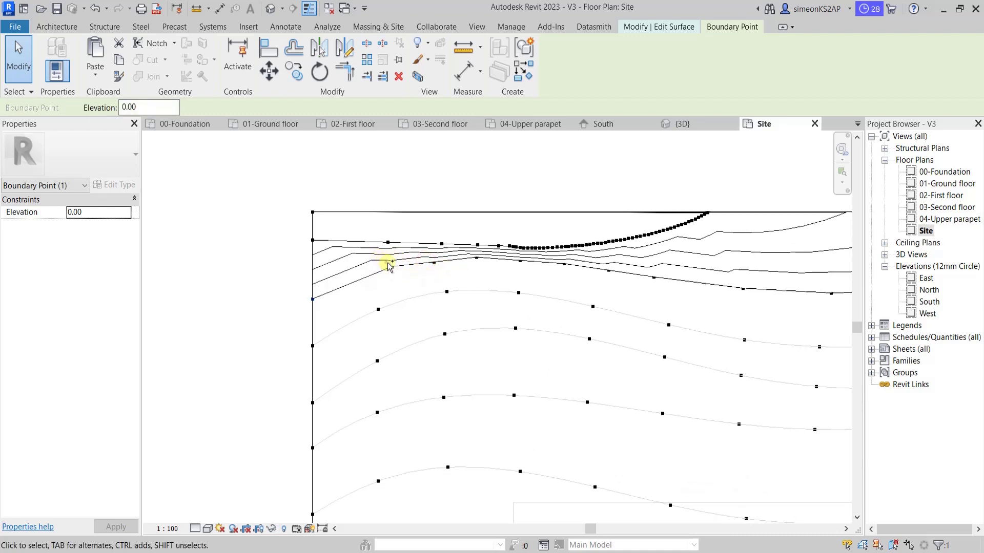
# - Add the first several points of the row below the top edge to the selection
pyautogui.keyDown('ctrl'); pyautogui.moveTo(388, 265); pyautogui.dragTo(438, 272); pyautogui.keyUp('ctrl')
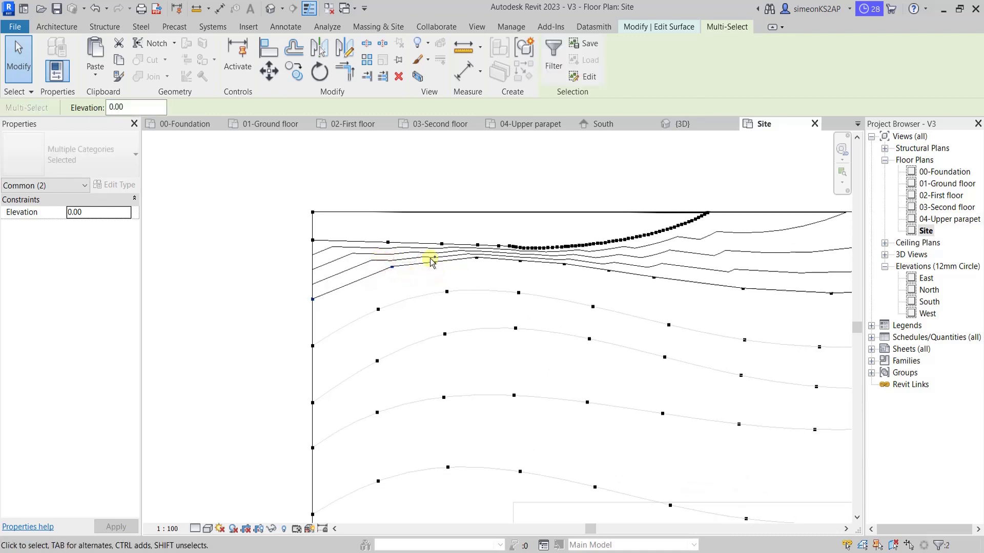
pyautogui.keyDown('ctrl'); pyautogui.click(470, 256); pyautogui.keyUp('ctrl')
pyautogui.keyDown('ctrl'); pyautogui.click(518, 260); pyautogui.keyUp('ctrl')
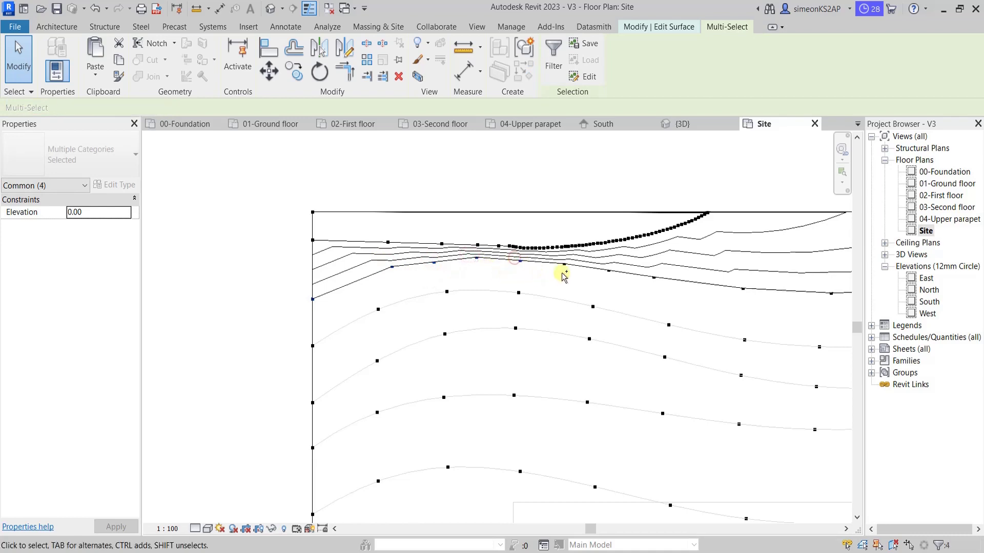
pyautogui.keyDown('ctrl'); pyautogui.click(563, 263); pyautogui.keyUp('ctrl')
pyautogui.keyDown('ctrl'); pyautogui.click(608, 266); pyautogui.keyUp('ctrl')
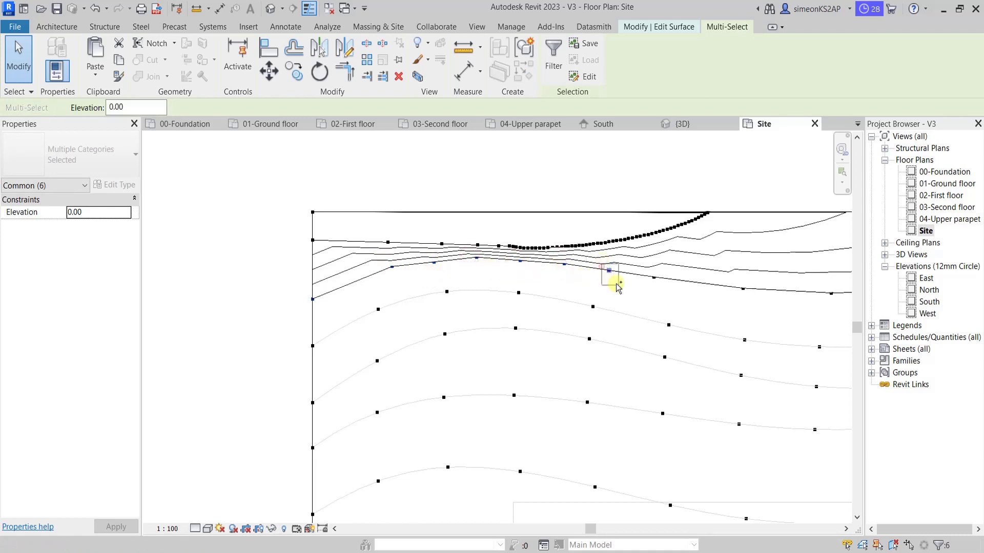
pyautogui.scroll(-1, 640, 287)
pyautogui.scroll(-1, 621, 285)
pyautogui.scroll(-1, 513, 271)
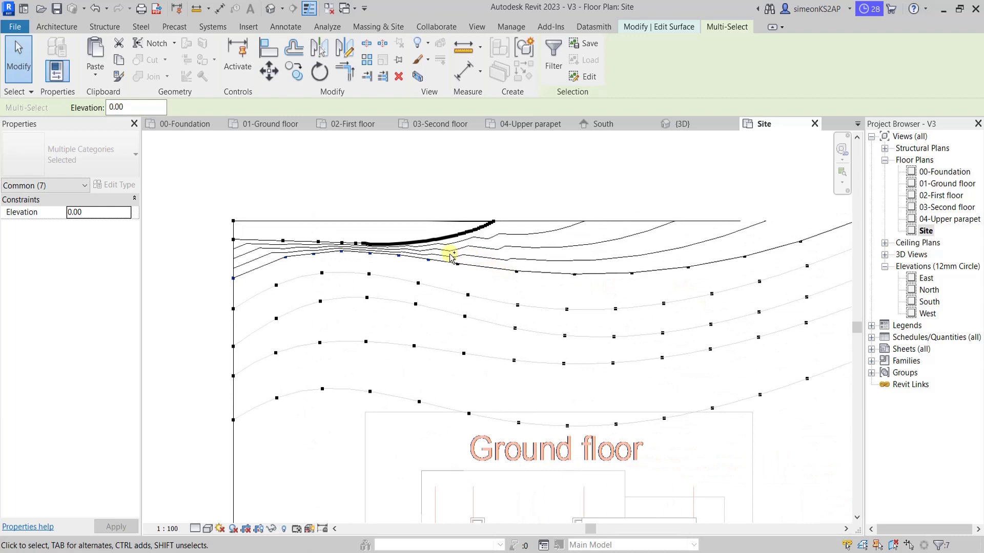
# - Select the row's remaining points and set their elevation to 180
pyautogui.keyDown('ctrl'); pyautogui.moveTo(449, 253); pyautogui.dragTo(758, 275); pyautogui.keyUp('ctrl')
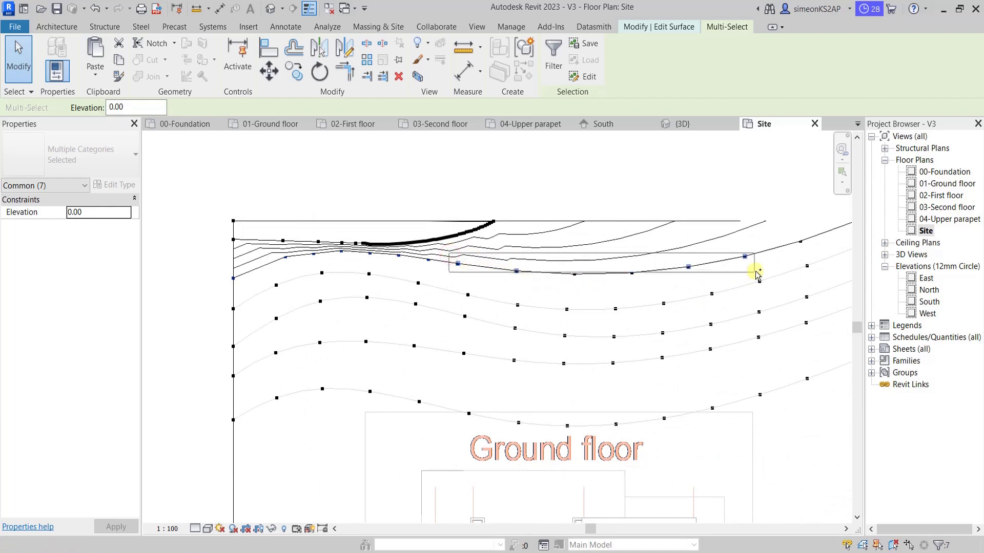
pyautogui.scroll(-1, 763, 268)
pyautogui.moveTo(764, 268); pyautogui.dragTo(580, 285, button='middle')
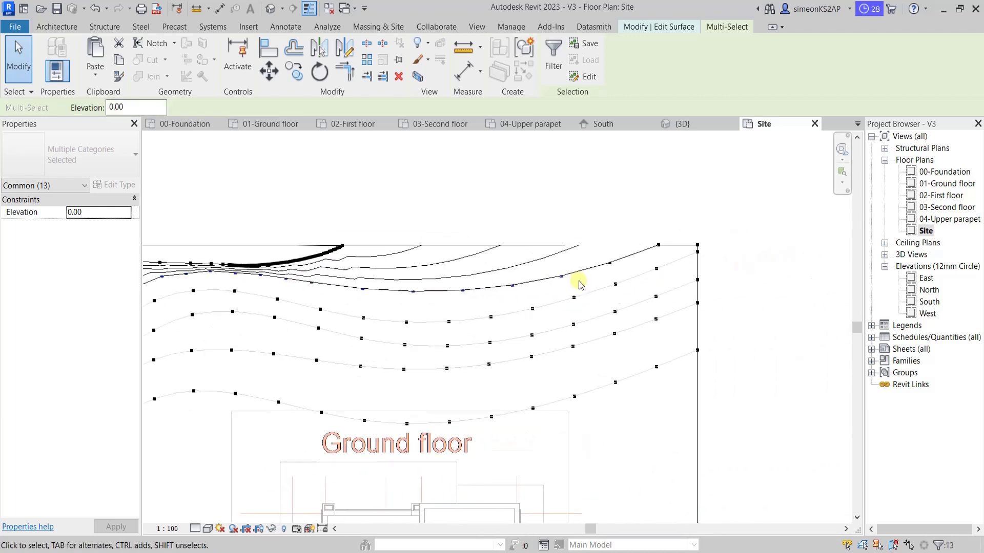
pyautogui.keyDown('ctrl'); pyautogui.click(610, 263); pyautogui.keyUp('ctrl')
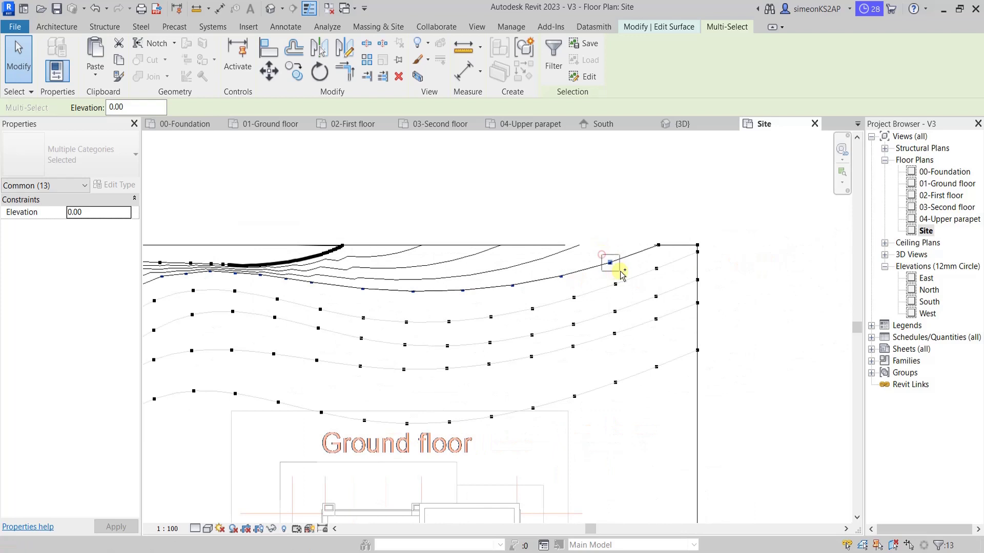
pyautogui.keyDown('ctrl'); pyautogui.click(658, 245); pyautogui.keyUp('ctrl')
pyautogui.scroll(-1, 671, 264)
pyautogui.moveTo(501, 281); pyautogui.dragTo(616, 286, button='middle')
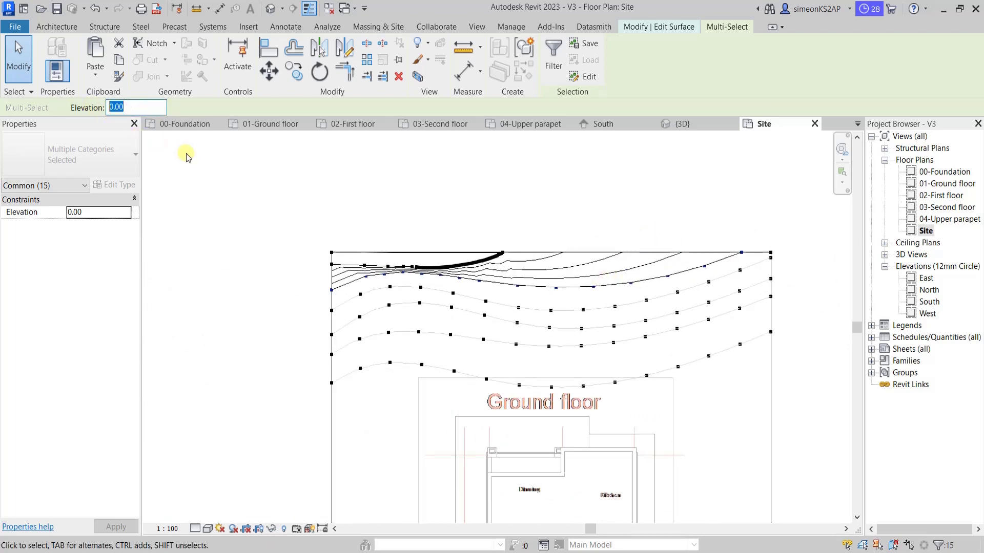
pyautogui.write('180')
pyautogui.press('Return')
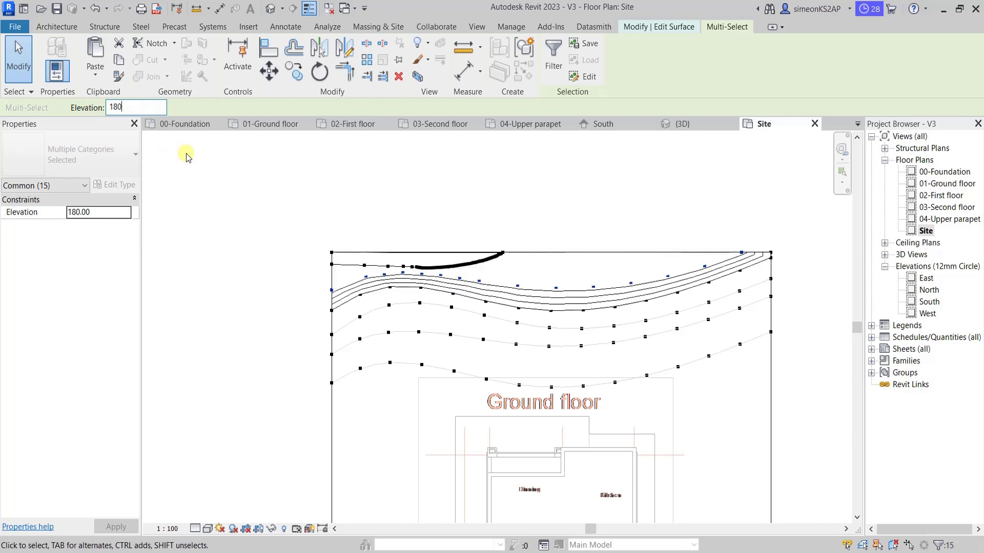
pyautogui.scroll(2, 334, 306)
pyautogui.moveTo(334, 306); pyautogui.dragTo(314, 241, button='middle')
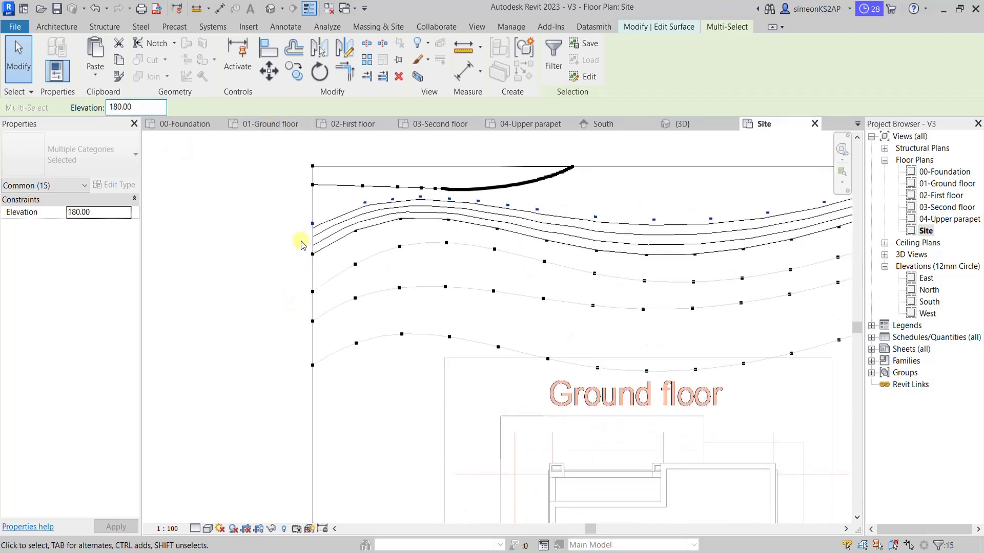
pyautogui.click(296, 241)
# - Select the left-edge and first several points of the next row down
pyautogui.moveTo(296, 241); pyautogui.dragTo(334, 259)
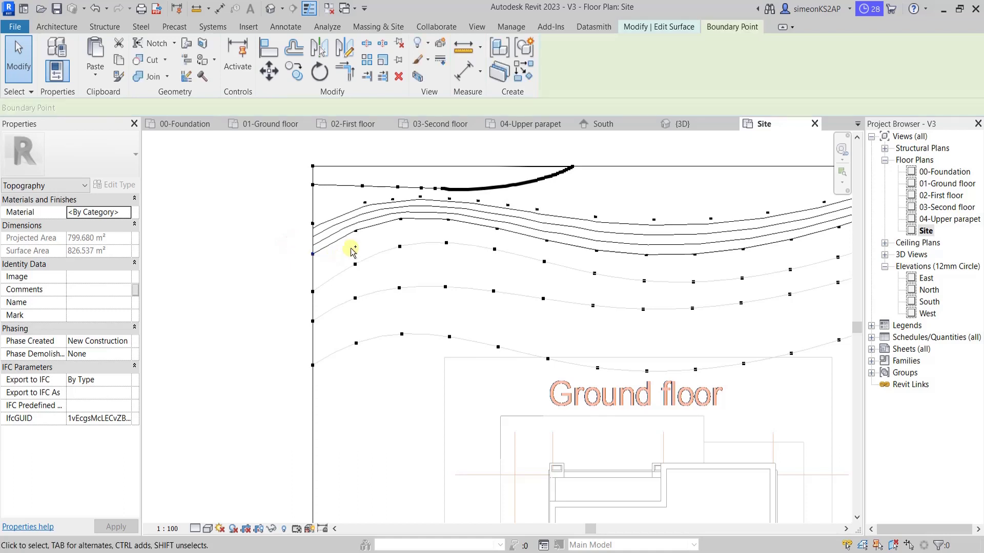
pyautogui.keyDown('ctrl'); pyautogui.click(356, 232); pyautogui.keyUp('ctrl')
pyautogui.keyDown('ctrl'); pyautogui.click(401, 219); pyautogui.keyUp('ctrl')
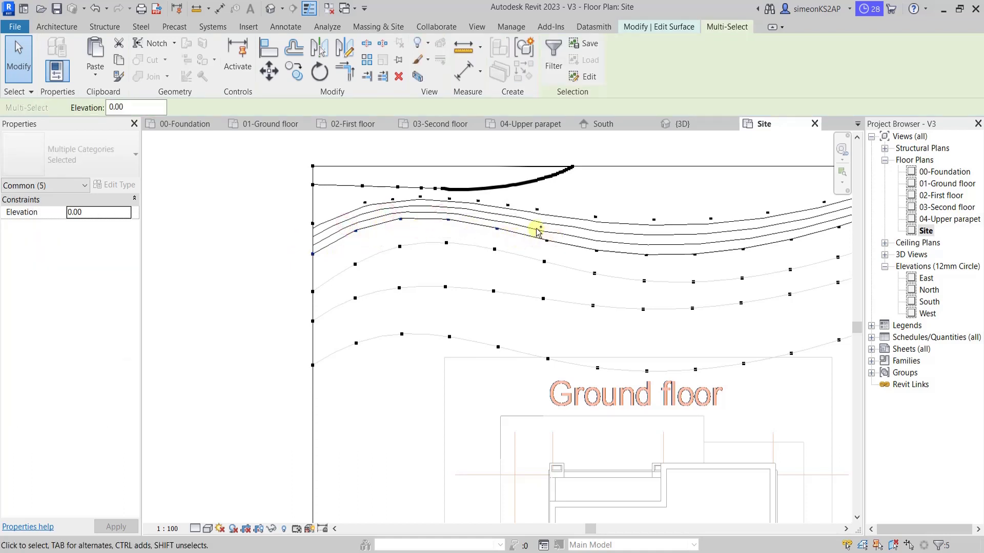
pyautogui.moveTo(536, 231)
pyautogui.keyDown('ctrl'); pyautogui.mouseDown()
pyautogui.moveTo(619, 266)
pyautogui.moveTo(715, 271)
pyautogui.mouseUp(); pyautogui.keyUp('ctrl')
pyautogui.scroll(-1, 701, 282)
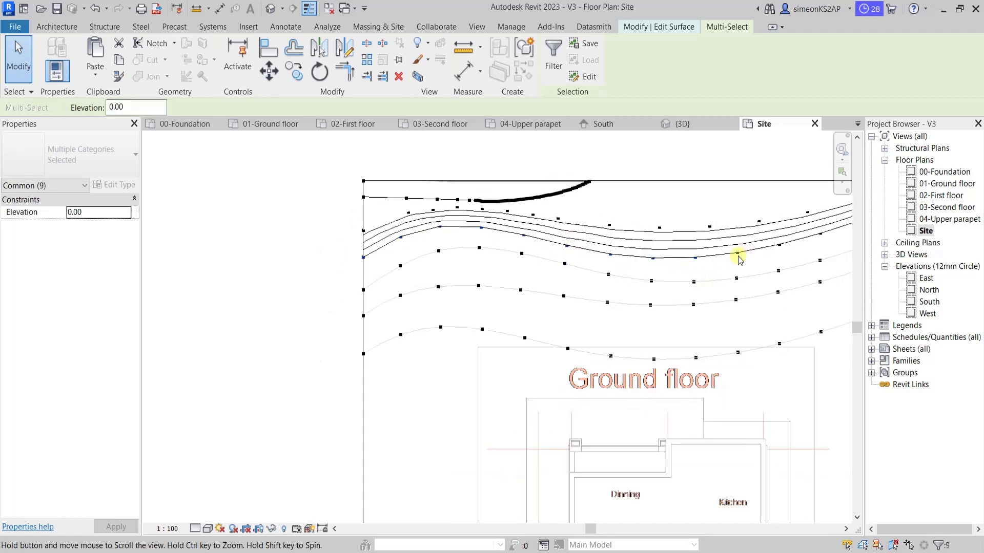
pyautogui.moveTo(740, 259); pyautogui.dragTo(581, 267, button='middle')
# - Add the rest of the row through the right edge and set elevation 160
pyautogui.keyDown('ctrl'); pyautogui.moveTo(555, 264); pyautogui.dragTo(605, 279); pyautogui.keyUp('ctrl')
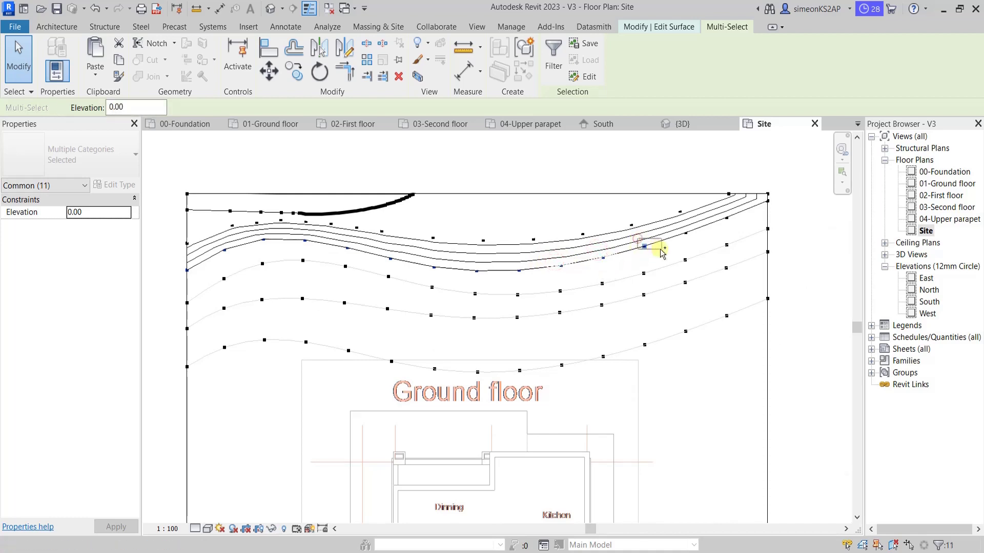
pyautogui.moveTo(639, 251)
pyautogui.keyDown('ctrl'); pyautogui.mouseDown()
pyautogui.moveTo(684, 226)
pyautogui.moveTo(741, 233)
pyautogui.mouseUp(); pyautogui.keyUp('ctrl')
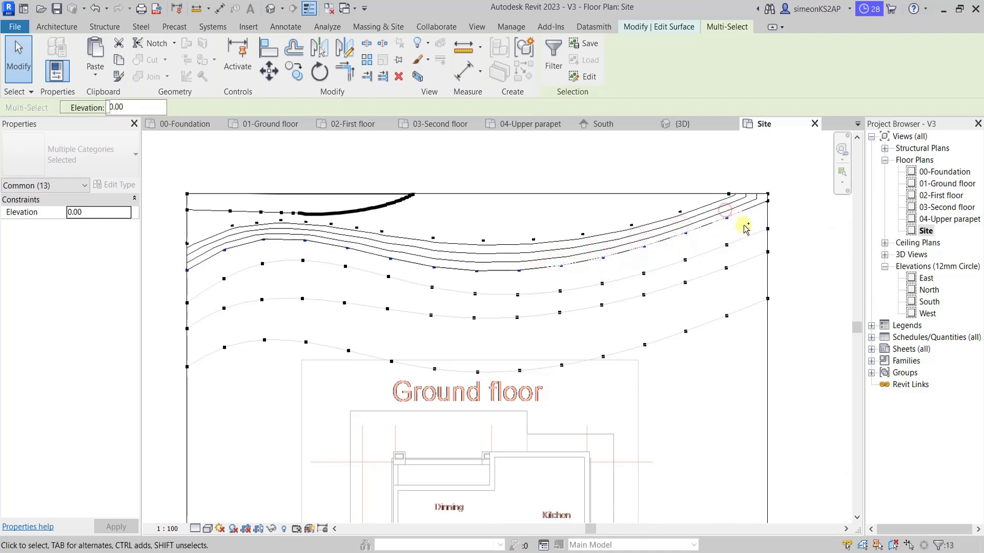
pyautogui.keyDown('ctrl'); pyautogui.click(769, 202); pyautogui.keyUp('ctrl')
pyautogui.scroll(-2, 769, 205)
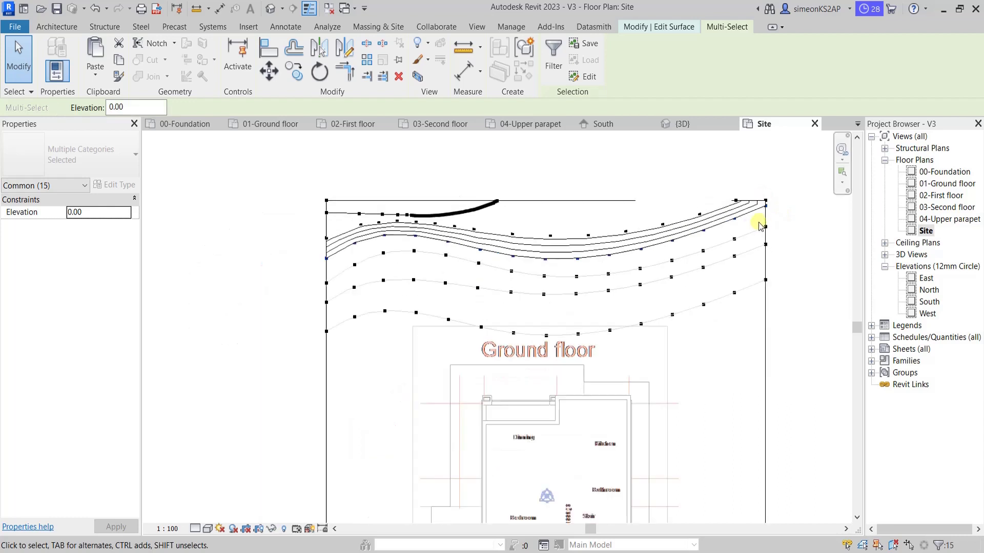
pyautogui.scroll(-1, 756, 216)
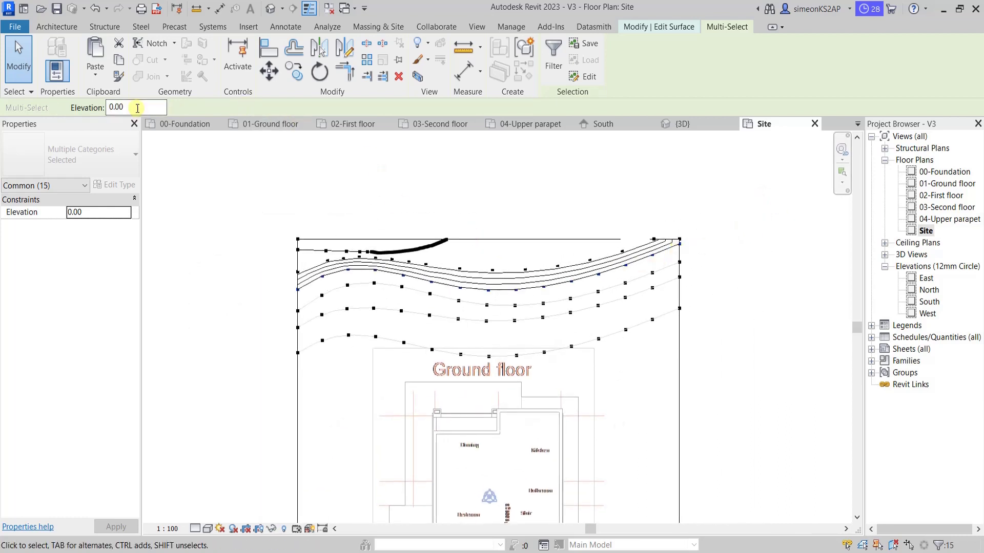
pyautogui.write('1')
pyautogui.write('60')
pyautogui.press('Return')
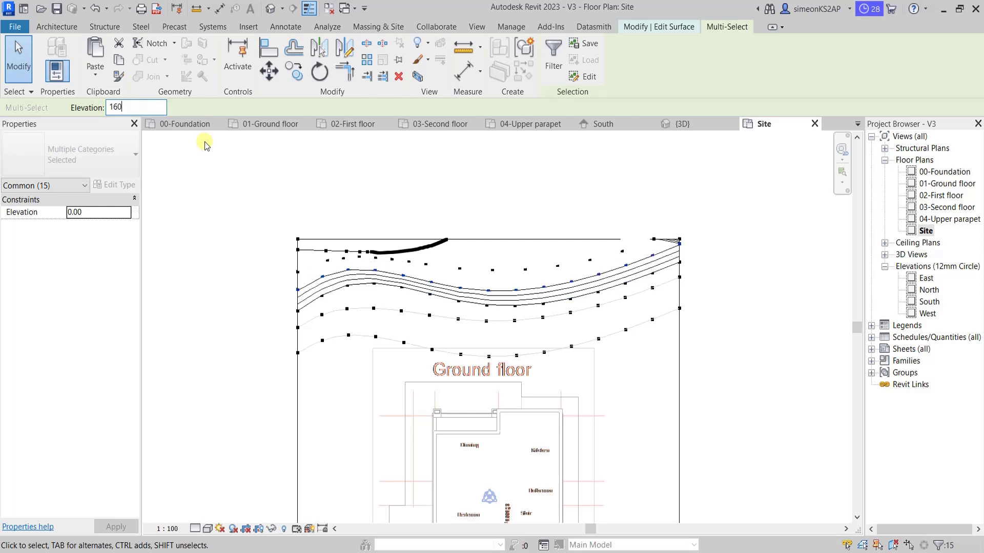
# - Return to the site's left edge and select the next row's first point
pyautogui.scroll(2, 408, 301)
pyautogui.scroll(1, 487, 279)
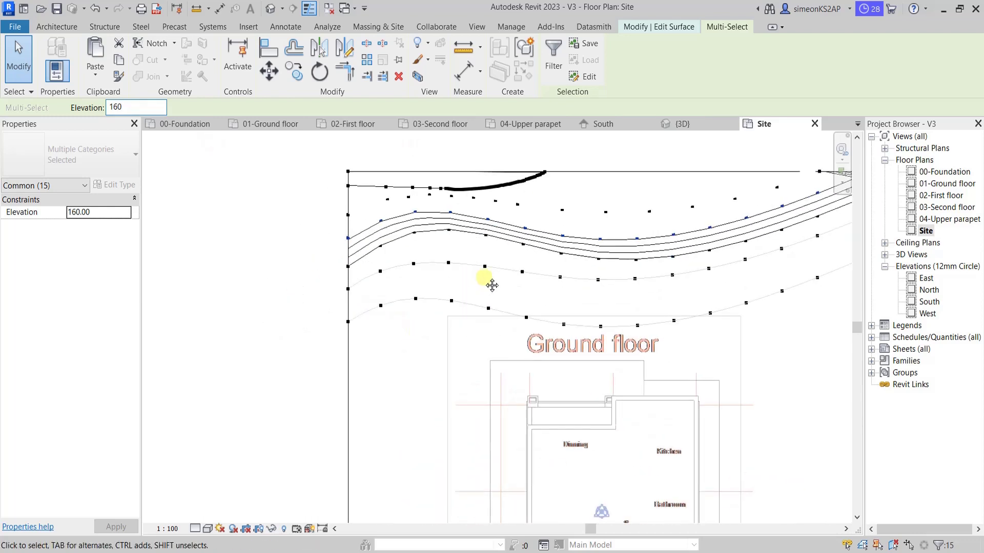
pyautogui.scroll(2, 408, 255)
pyautogui.moveTo(409, 250); pyautogui.dragTo(368, 276, button='middle')
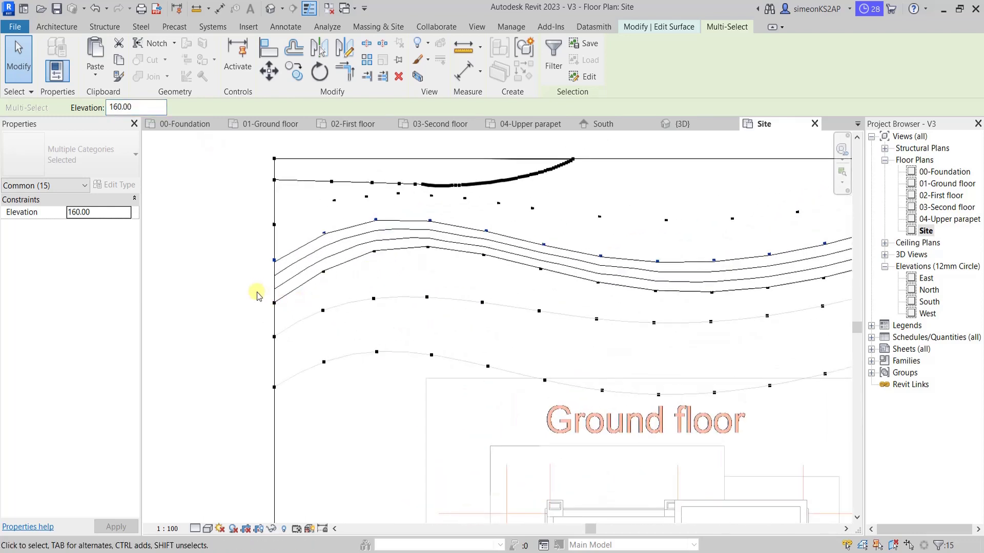
pyautogui.click(270, 298)
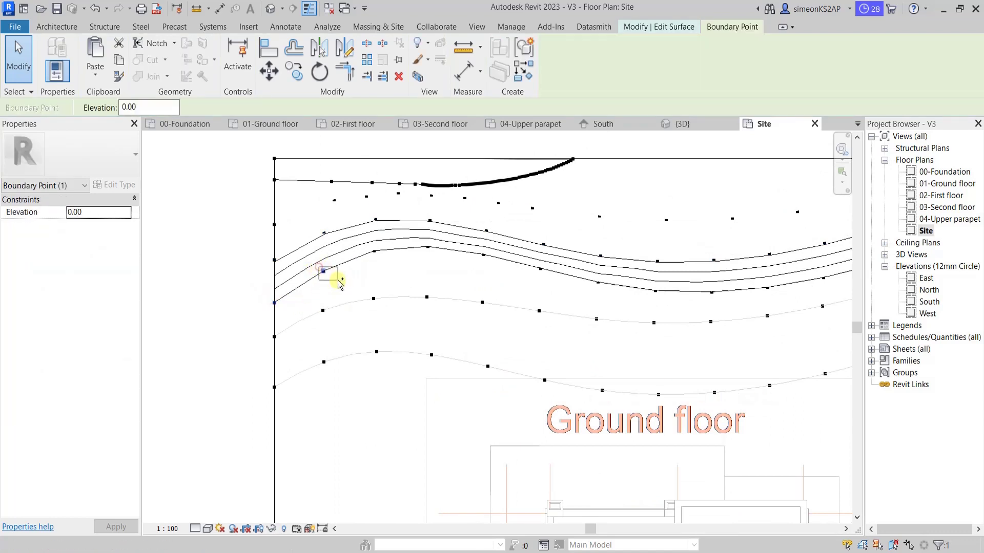
# - Add the left and middle points of the row to the selection
pyautogui.keyDown('ctrl'); pyautogui.click(324, 271); pyautogui.keyUp('ctrl')
pyautogui.moveTo(364, 245)
pyautogui.keyDown('ctrl'); pyautogui.mouseDown()
pyautogui.moveTo(390, 262)
pyautogui.moveTo(443, 259)
pyautogui.moveTo(552, 280)
pyautogui.mouseUp(); pyautogui.keyUp('ctrl')
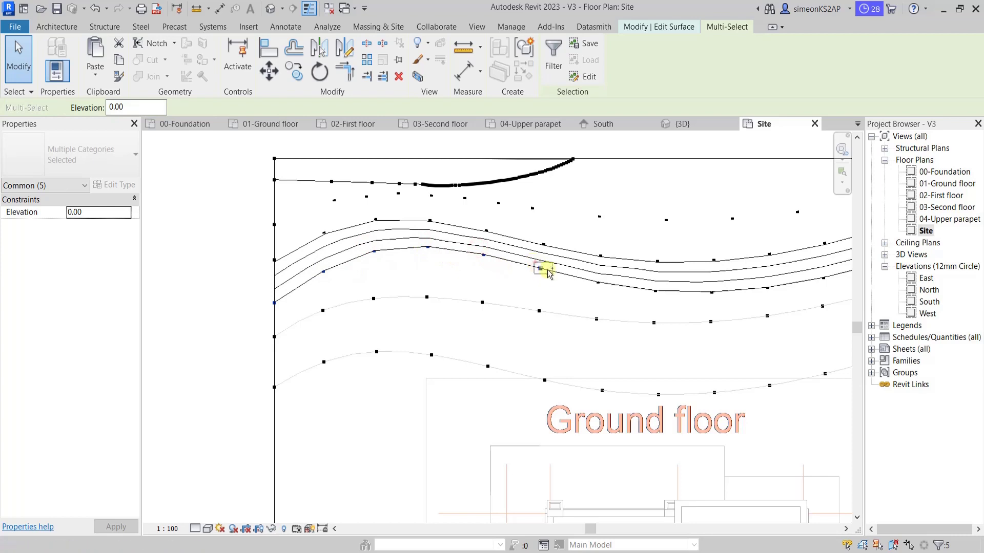
pyautogui.keyDown('ctrl'); pyautogui.click(594, 277); pyautogui.keyUp('ctrl')
pyautogui.keyDown('ctrl'); pyautogui.click(654, 290); pyautogui.keyUp('ctrl')
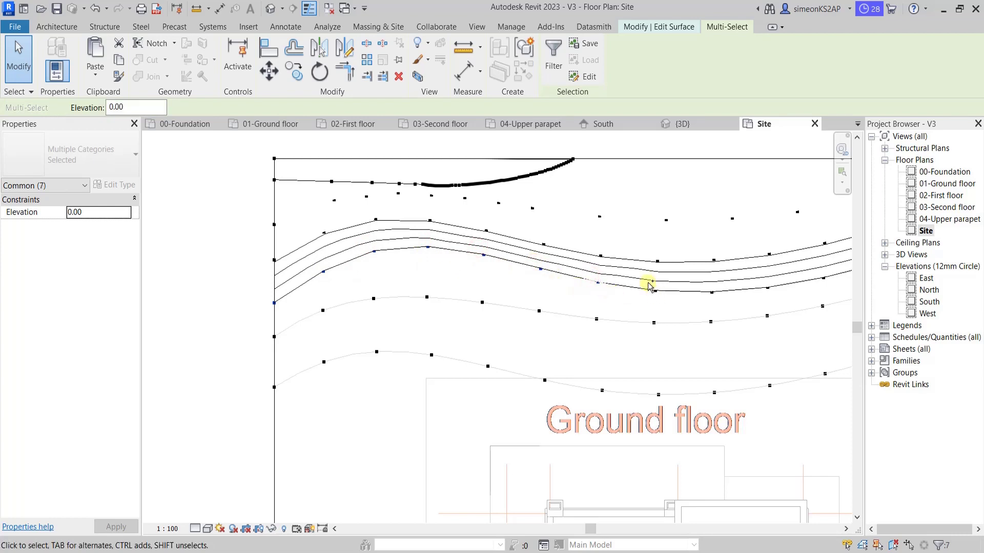
pyautogui.scroll(-1, 684, 303)
pyautogui.moveTo(706, 308); pyautogui.dragTo(548, 312, button='middle')
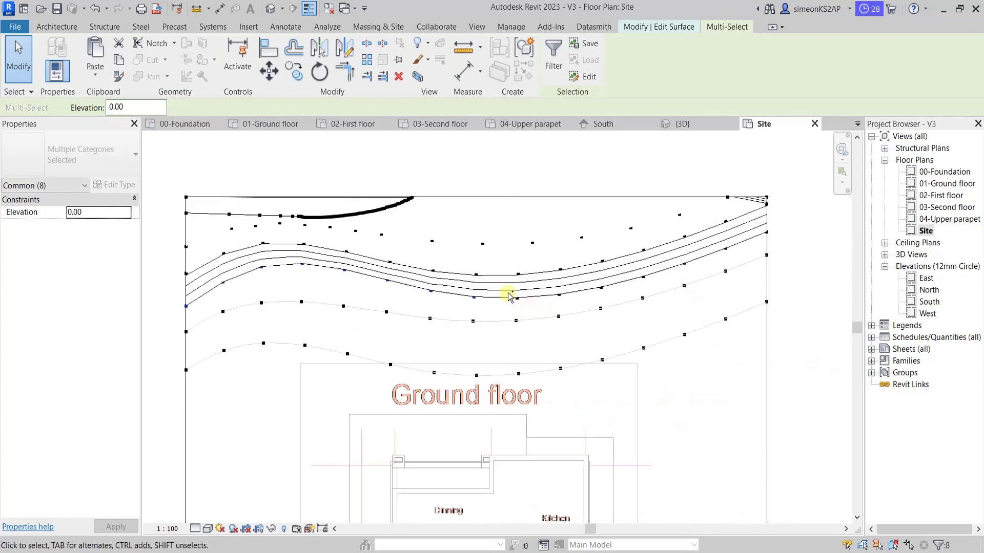
# - Add the remaining row points through the right-edge point
pyautogui.keyDown('ctrl'); pyautogui.click(513, 294); pyautogui.keyUp('ctrl')
pyautogui.keyDown('ctrl'); pyautogui.click(555, 293); pyautogui.keyUp('ctrl')
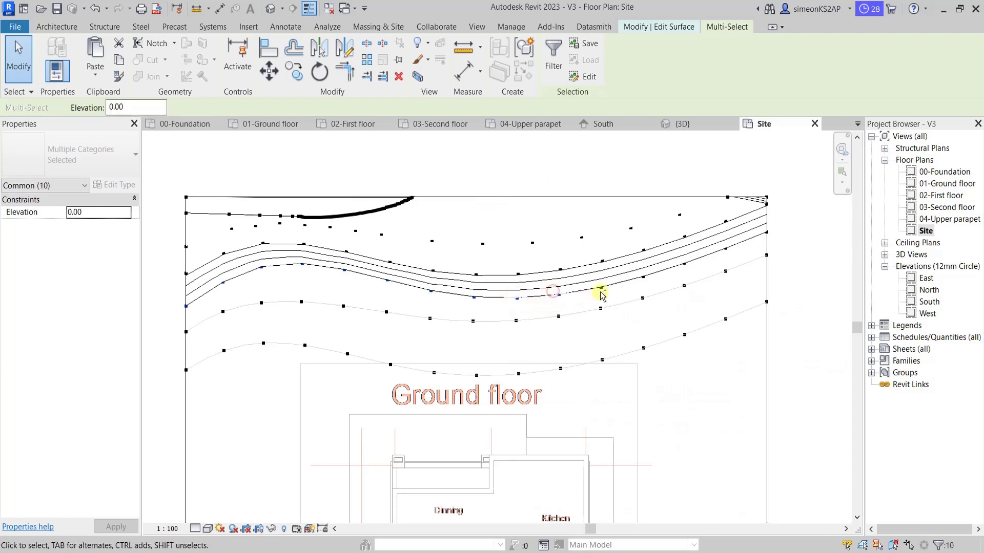
pyautogui.keyDown('ctrl'); pyautogui.click(601, 283); pyautogui.keyUp('ctrl')
pyautogui.keyDown('ctrl'); pyautogui.click(643, 275); pyautogui.keyUp('ctrl')
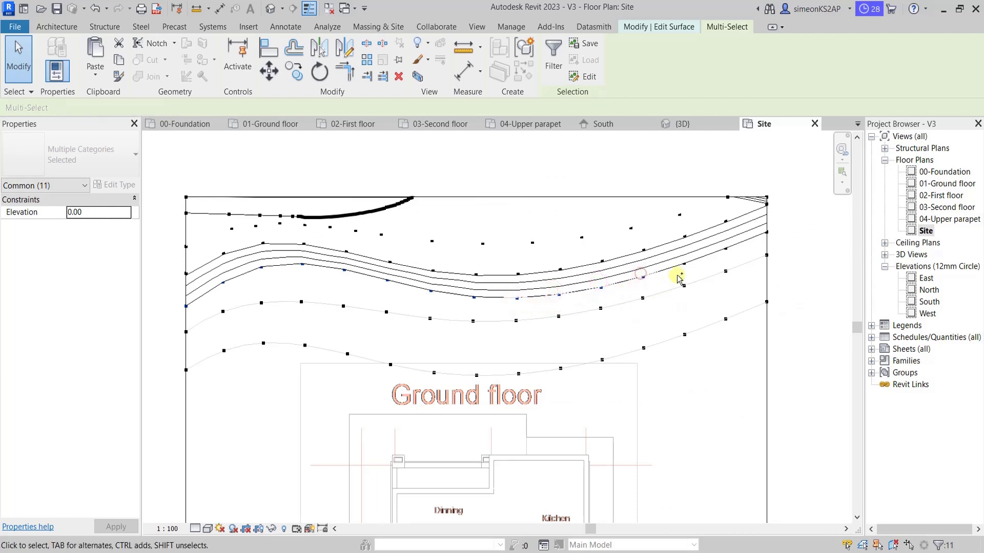
pyautogui.keyDown('ctrl'); pyautogui.click(681, 262); pyautogui.keyUp('ctrl')
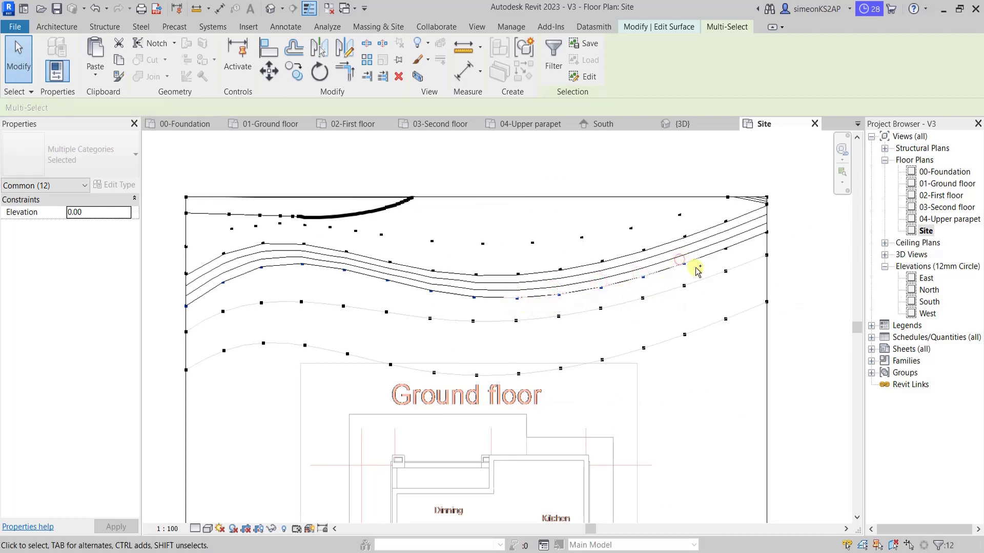
pyautogui.keyDown('ctrl'); pyautogui.click(726, 248); pyautogui.keyUp('ctrl')
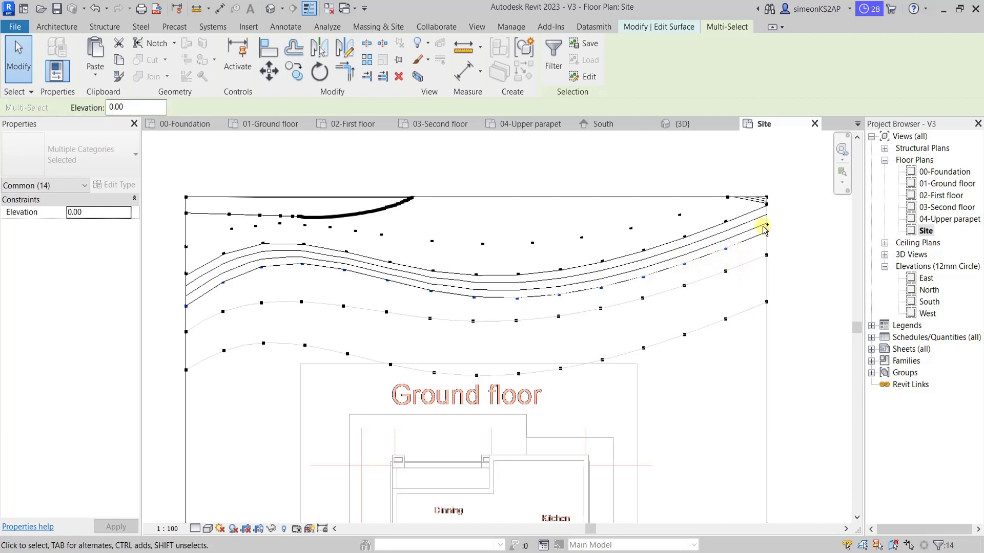
pyautogui.scroll(1, 764, 230)
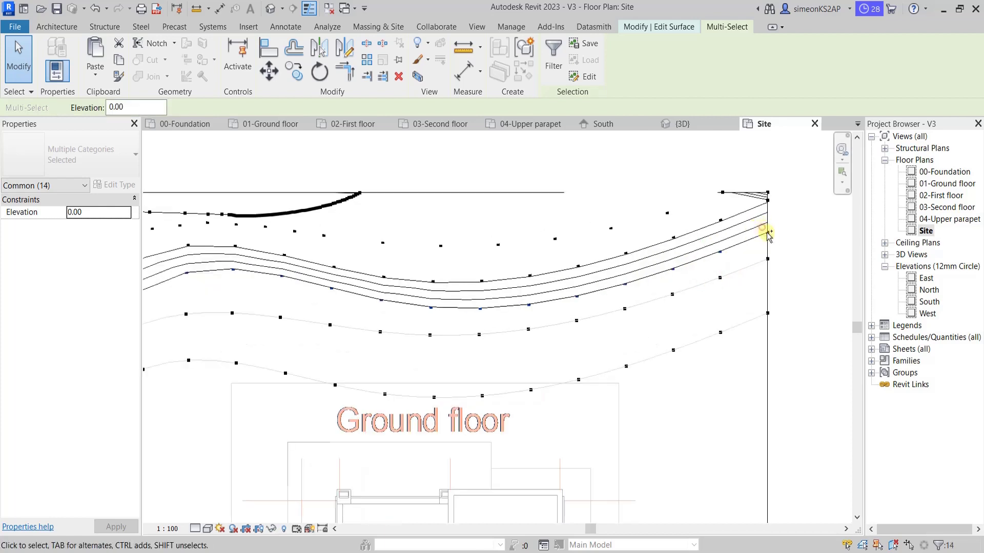
pyautogui.keyDown('ctrl'); pyautogui.click(767, 232); pyautogui.keyUp('ctrl')
# - Set the selected row's elevation to 120
pyautogui.scroll(-1, 709, 266)
pyautogui.moveTo(709, 266); pyautogui.dragTo(726, 266, button='middle')
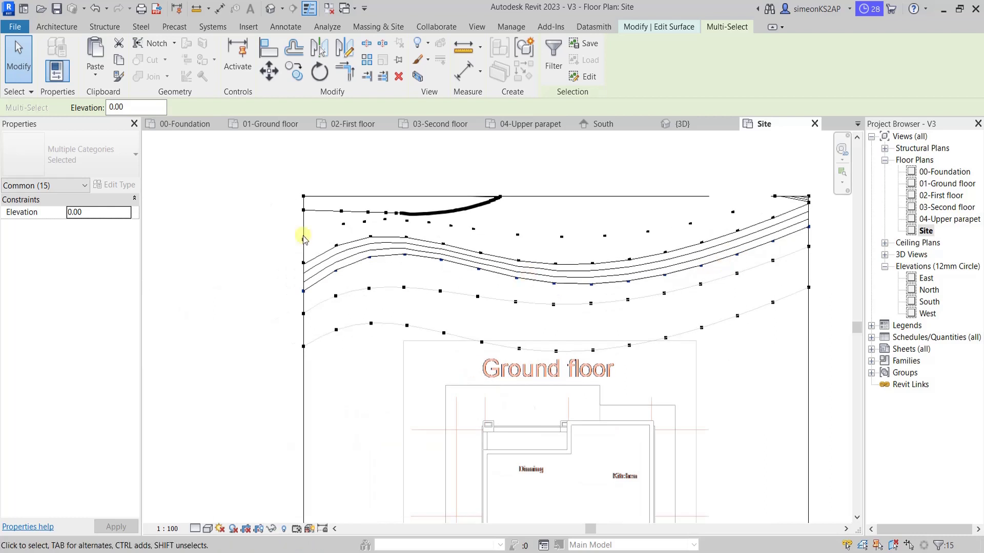
pyautogui.doubleClick(138, 108)
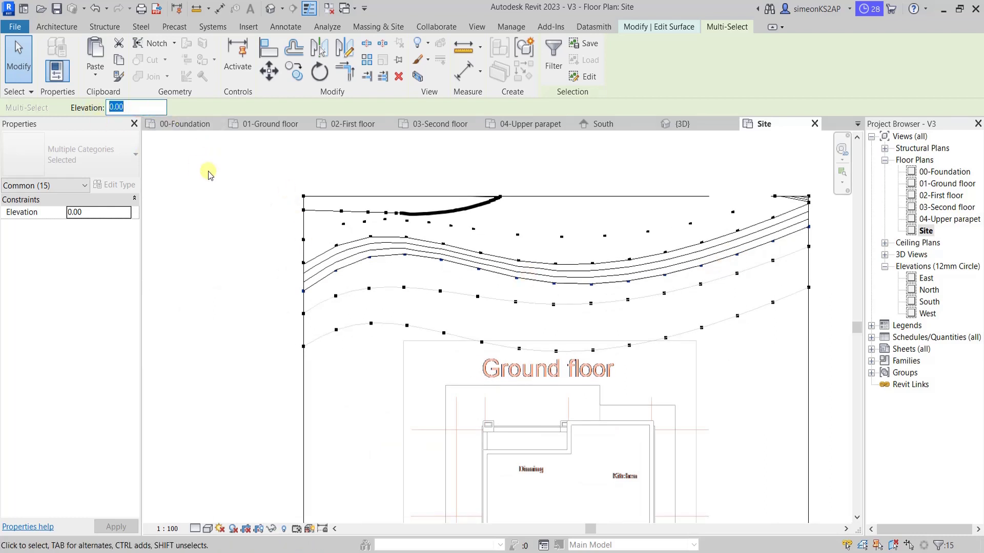
pyautogui.write('120')
pyautogui.press('Return')
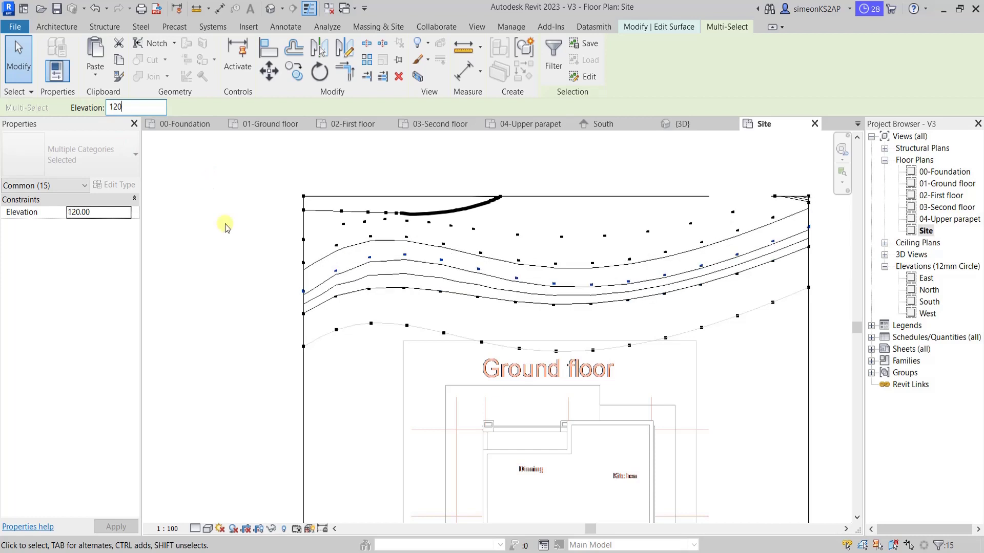
pyautogui.scroll(2, 226, 227)
pyautogui.moveTo(391, 302); pyautogui.dragTo(297, 268, button='middle')
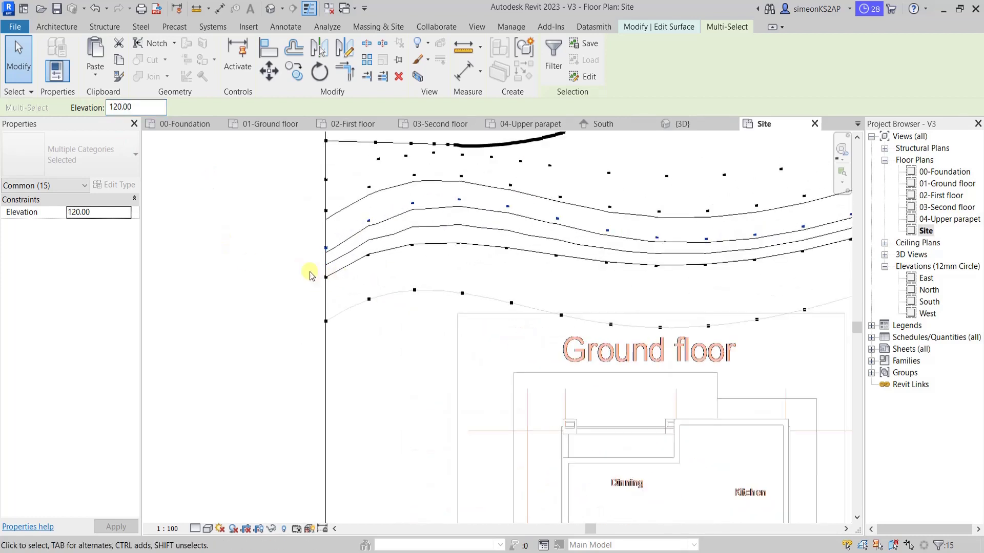
# - Select the left-edge and middle points of the next contour row
pyautogui.click(309, 275)
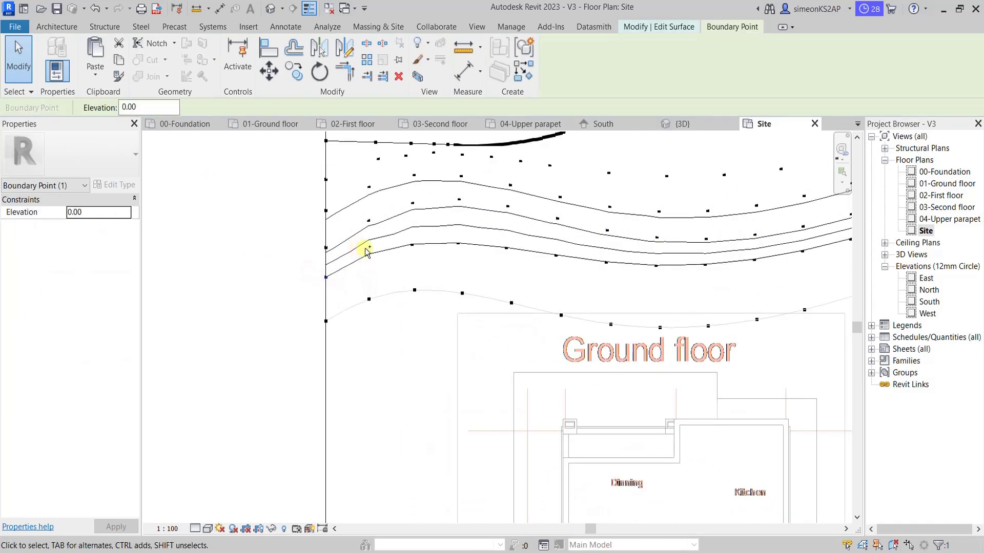
pyautogui.keyDown('ctrl'); pyautogui.click(413, 244); pyautogui.keyUp('ctrl')
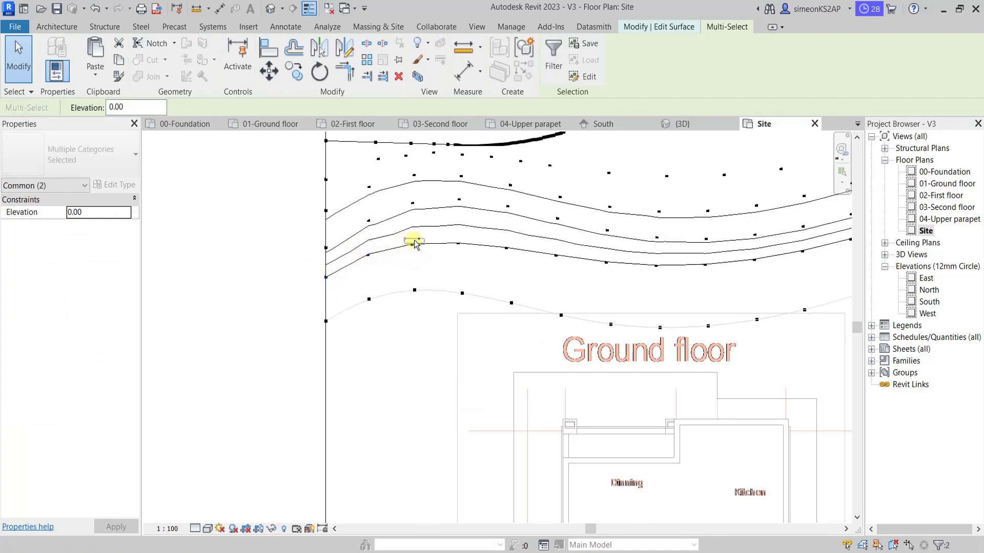
pyautogui.keyDown('ctrl'); pyautogui.moveTo(414, 243); pyautogui.dragTo(682, 289); pyautogui.keyUp('ctrl')
pyautogui.scroll(-2, 688, 287)
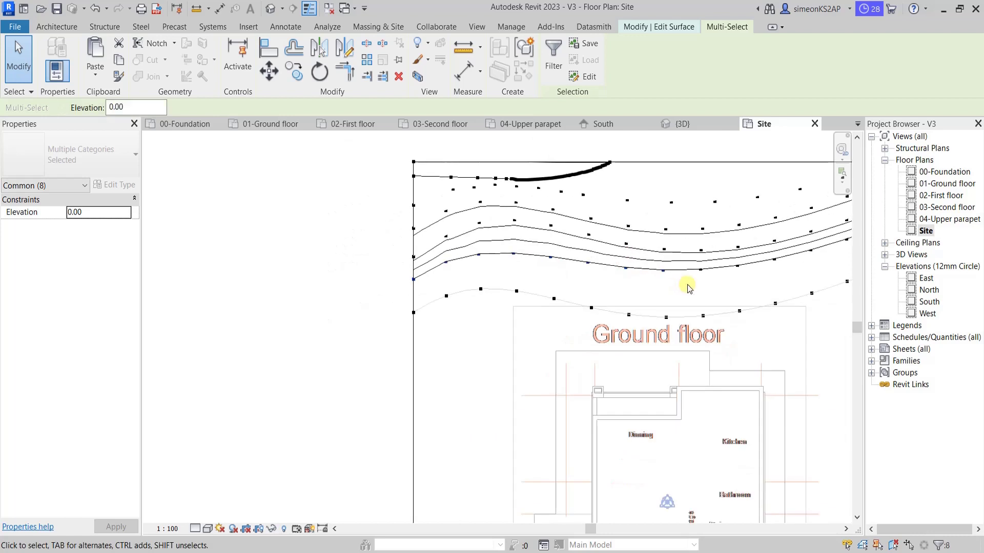
pyautogui.moveTo(688, 287); pyautogui.dragTo(495, 283, button='middle')
pyautogui.keyDown('ctrl'); pyautogui.moveTo(499, 256); pyautogui.dragTo(566, 288); pyautogui.keyUp('ctrl')
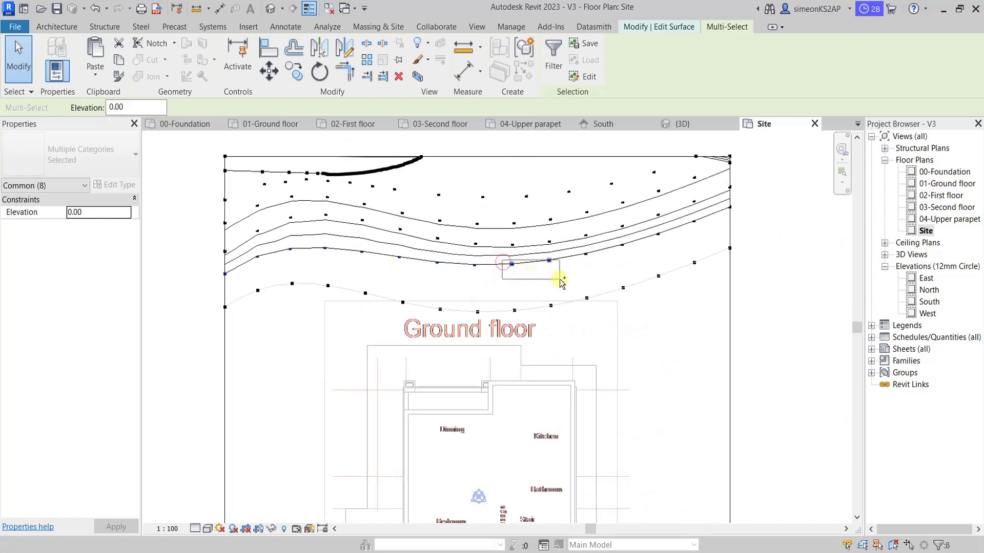
pyautogui.keyDown('ctrl'); pyautogui.moveTo(578, 250); pyautogui.dragTo(614, 273); pyautogui.keyUp('ctrl')
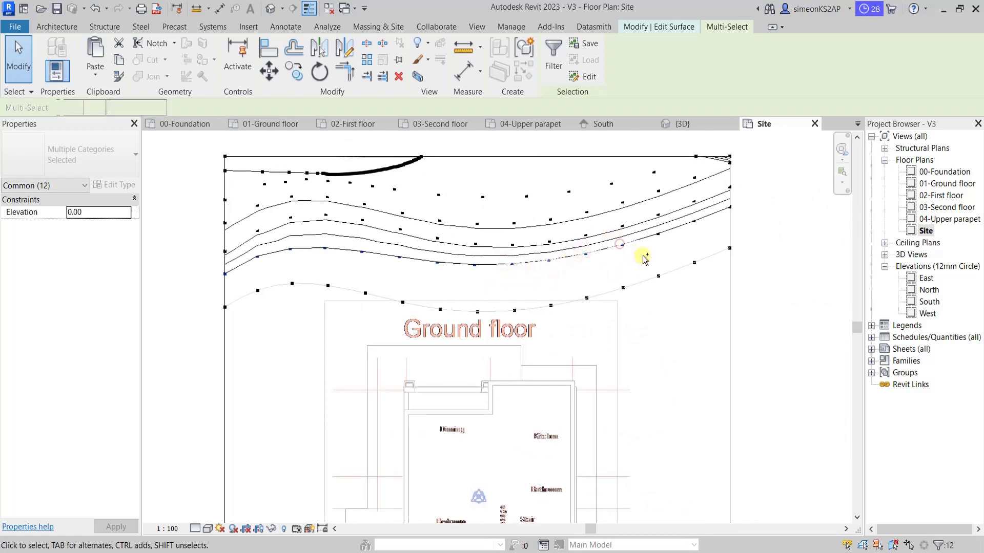
# - Add the right-edge points and set the 15 selected points to elevation 100
pyautogui.moveTo(663, 278); pyautogui.dragTo(593, 259, button='middle')
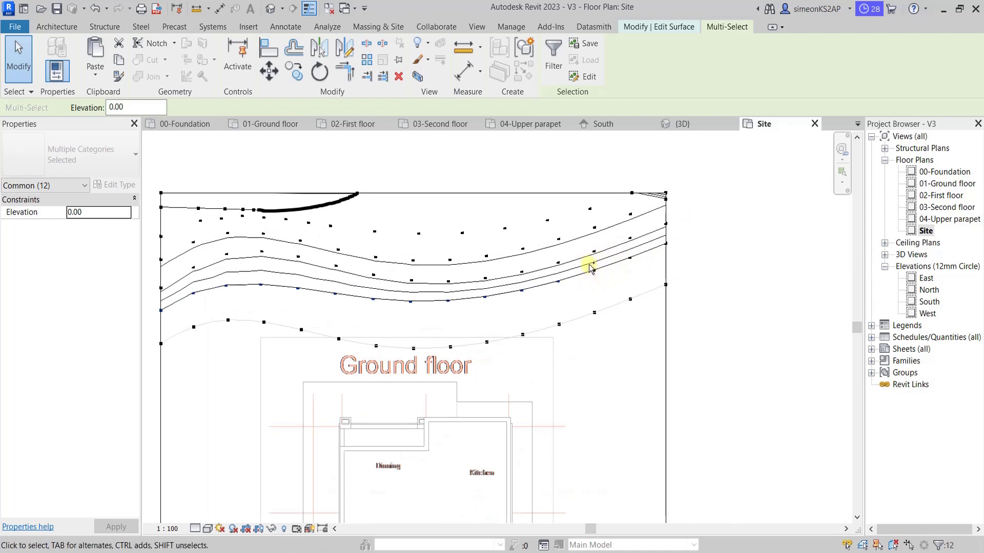
pyautogui.keyDown('ctrl'); pyautogui.click(590, 267); pyautogui.keyUp('ctrl')
pyautogui.keyDown('ctrl'); pyautogui.click(629, 258); pyautogui.keyUp('ctrl')
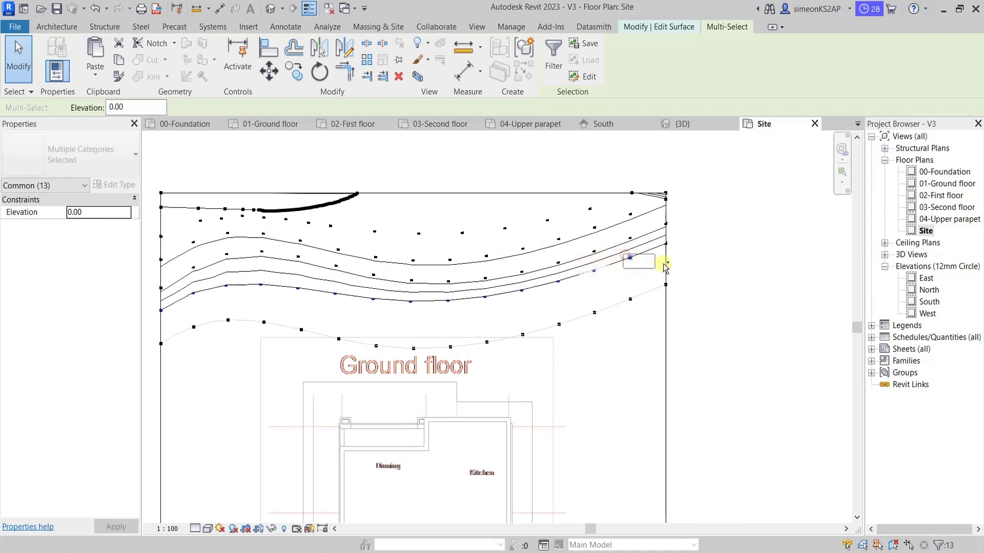
pyautogui.keyDown('ctrl'); pyautogui.click(664, 242); pyautogui.keyUp('ctrl')
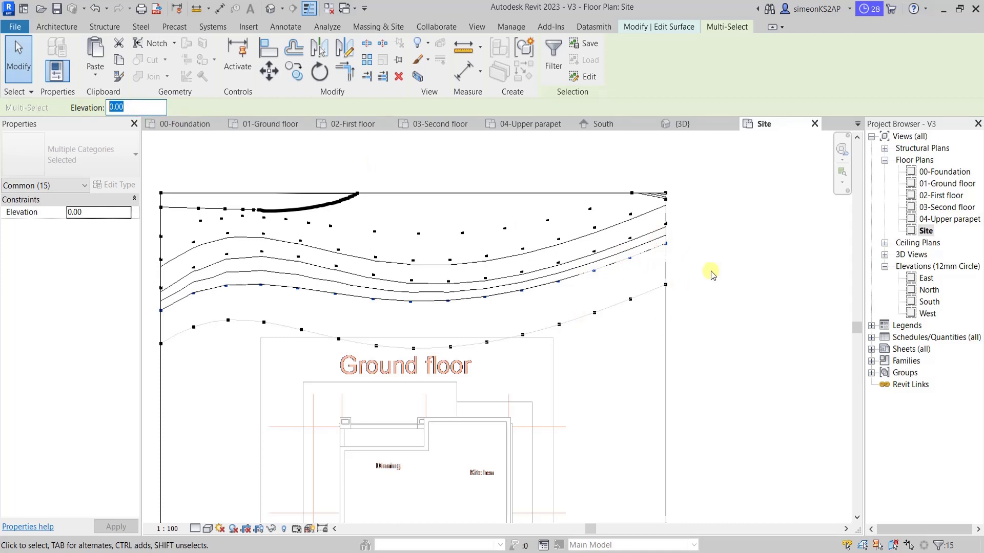
pyautogui.write('10')
pyautogui.press('Return')
pyautogui.moveTo(719, 271); pyautogui.dragTo(267, 295, button='middle')
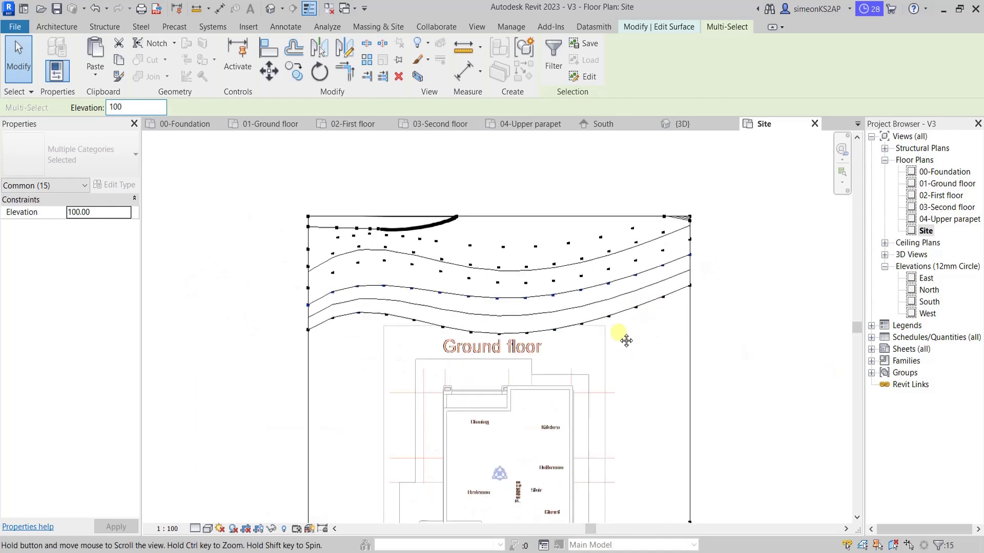
pyautogui.moveTo(267, 291); pyautogui.dragTo(296, 313)
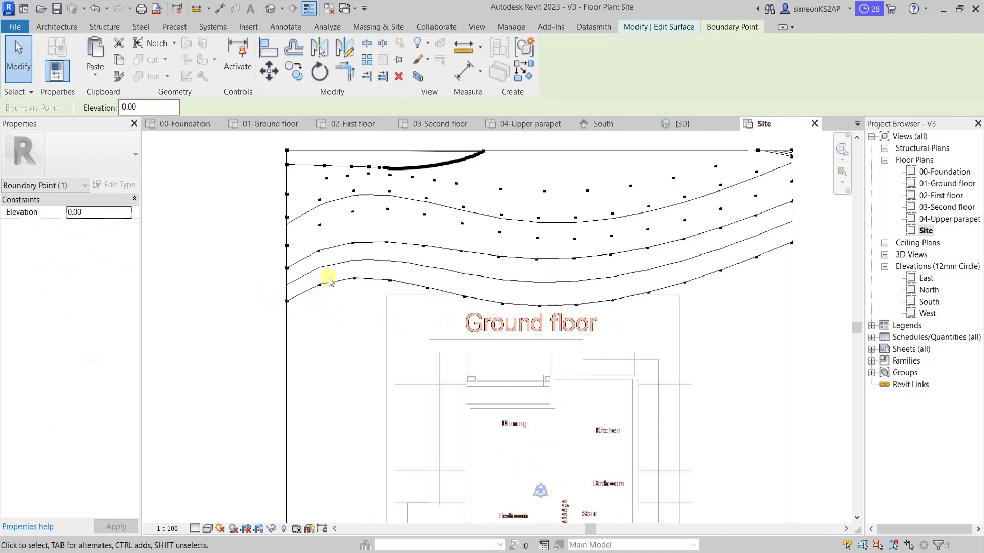
# - Select the 15 points of the next contour down and set their elevation to 80
pyautogui.keyDown('ctrl'); pyautogui.moveTo(310, 276); pyautogui.dragTo(357, 308); pyautogui.keyUp('ctrl')
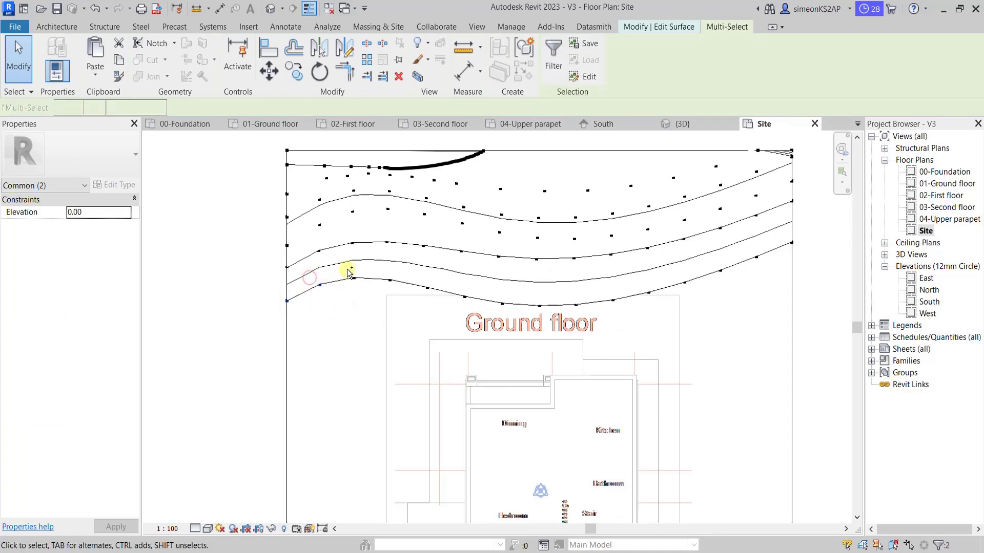
pyautogui.keyDown('ctrl'); pyautogui.click(390, 279); pyautogui.keyUp('ctrl')
pyautogui.moveTo(423, 278)
pyautogui.keyDown('ctrl'); pyautogui.mouseDown()
pyautogui.moveTo(529, 309)
pyautogui.moveTo(669, 311)
pyautogui.mouseUp(); pyautogui.keyUp('ctrl')
pyautogui.keyDown('ctrl'); pyautogui.click(683, 280); pyautogui.keyUp('ctrl')
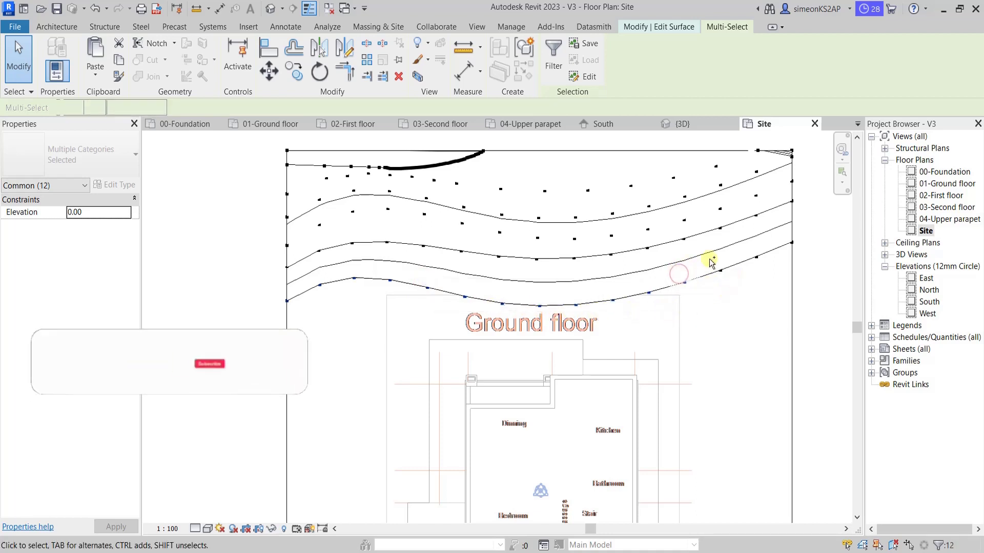
pyautogui.keyDown('ctrl'); pyautogui.click(718, 269); pyautogui.keyUp('ctrl')
pyautogui.keyDown('ctrl'); pyautogui.click(754, 254); pyautogui.keyUp('ctrl')
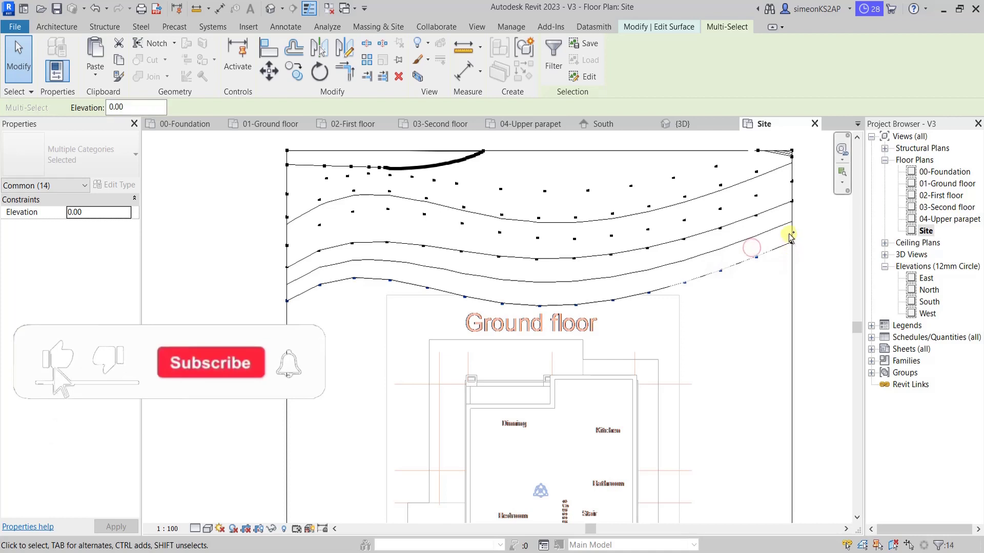
pyautogui.keyDown('ctrl'); pyautogui.click(791, 240); pyautogui.keyUp('ctrl')
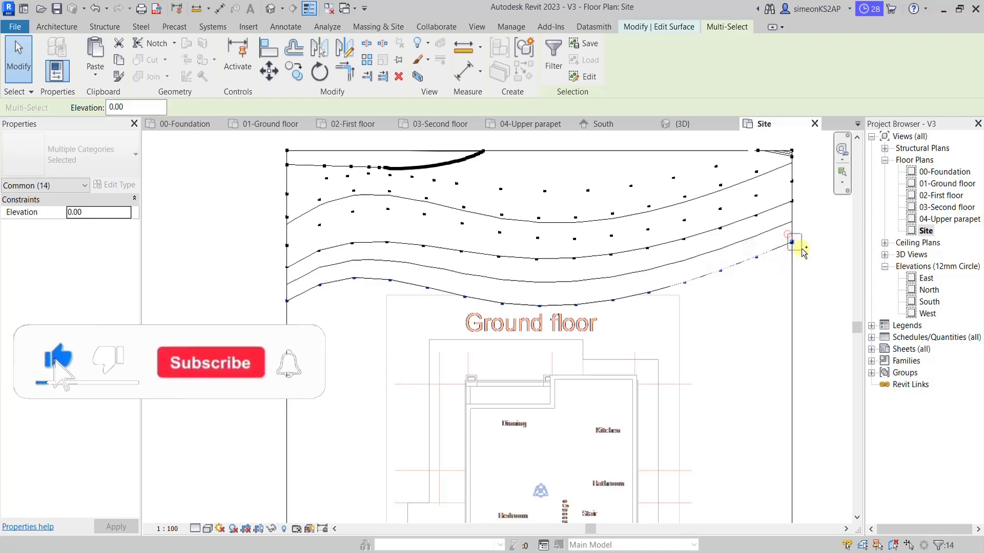
pyautogui.doubleClick(131, 107)
pyautogui.write('80')
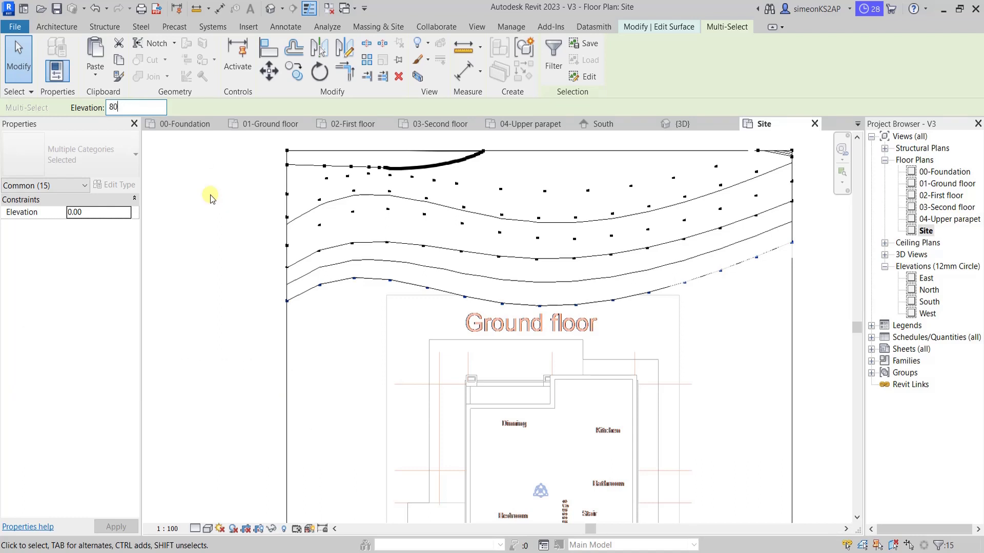
pyautogui.press('Return')
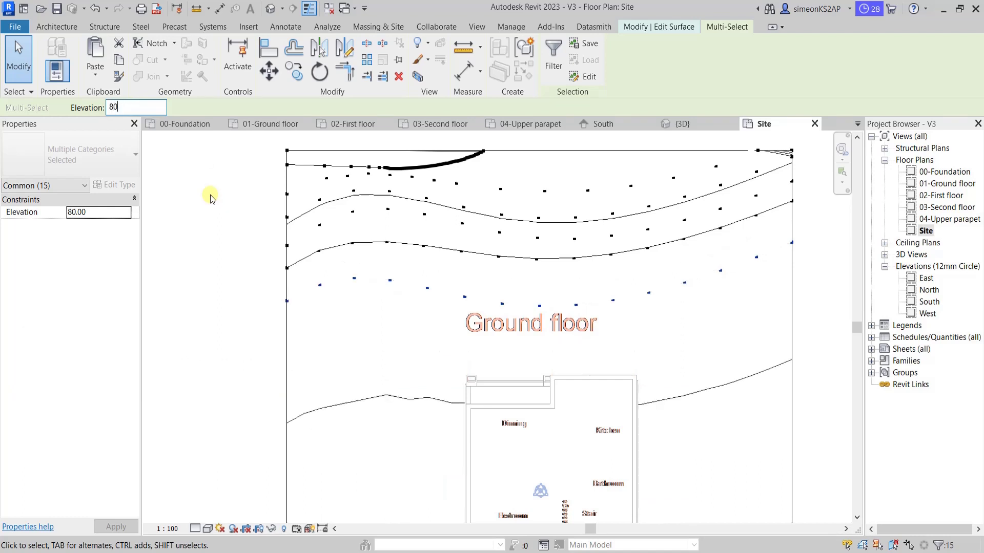
# - Zoom out and select the row of points south of the building, including the right-edge point
pyautogui.scroll(-1, 632, 314)
pyautogui.scroll(-2, 683, 379)
pyautogui.scroll(-1, 678, 352)
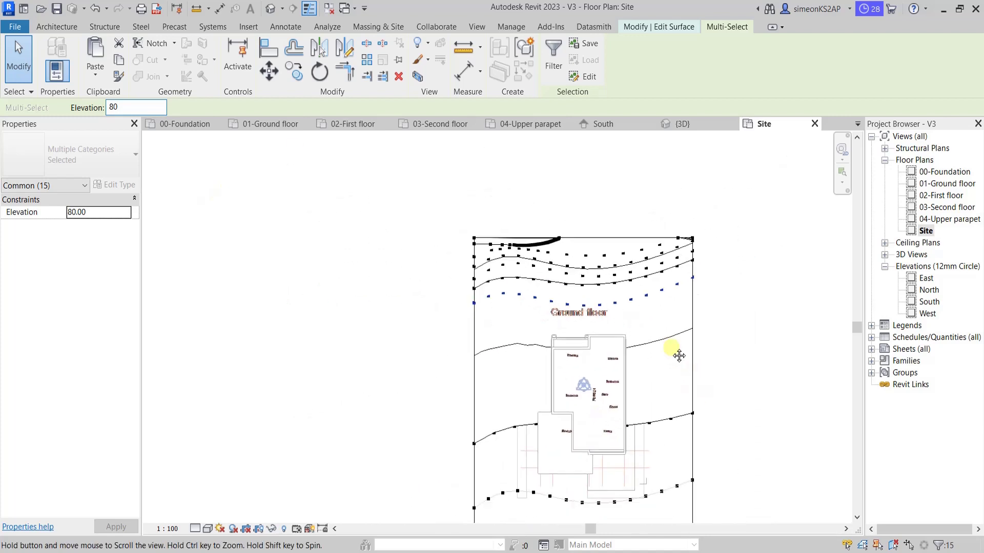
pyautogui.moveTo(679, 351); pyautogui.dragTo(618, 344, button='middle')
pyautogui.scroll(1, 566, 385)
pyautogui.scroll(2, 472, 352)
pyautogui.scroll(1, 384, 351)
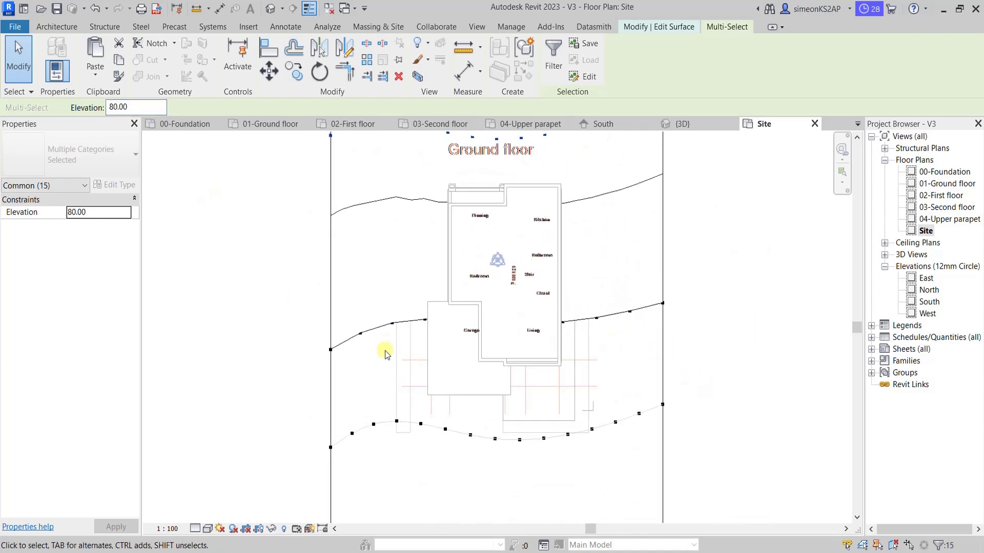
pyautogui.scroll(1, 392, 361)
pyautogui.scroll(-1, 392, 361)
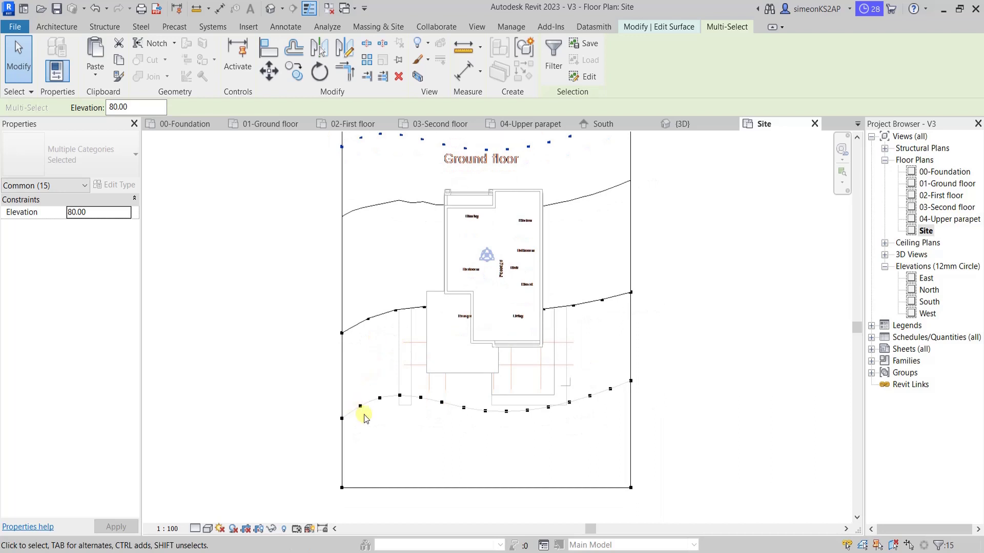
pyautogui.scroll(-1, 365, 418)
pyautogui.scroll(-1, 410, 430)
pyautogui.moveTo(329, 367); pyautogui.dragTo(388, 412)
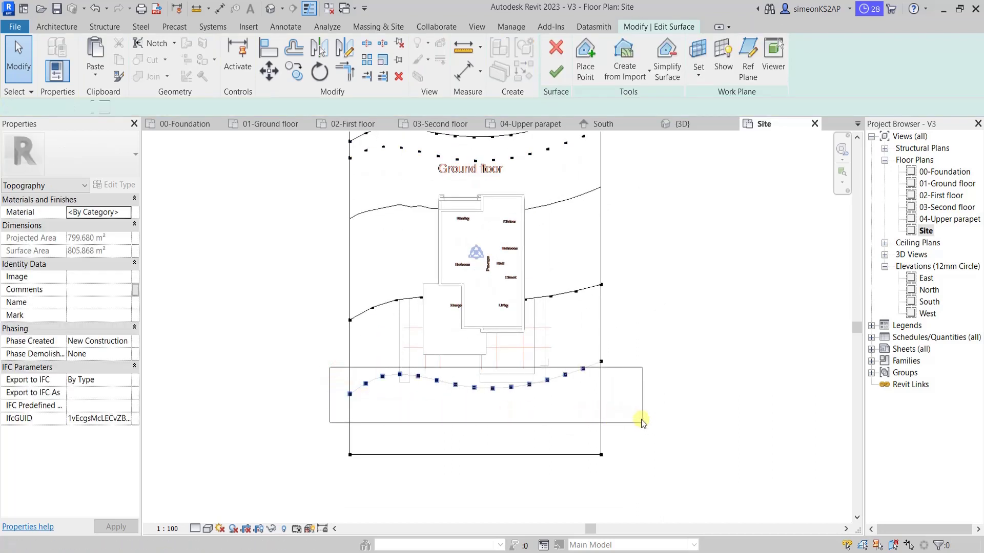
pyautogui.moveTo(470, 410); pyautogui.dragTo(641, 417)
pyautogui.keyDown('ctrl'); pyautogui.click(602, 364); pyautogui.keyUp('ctrl')
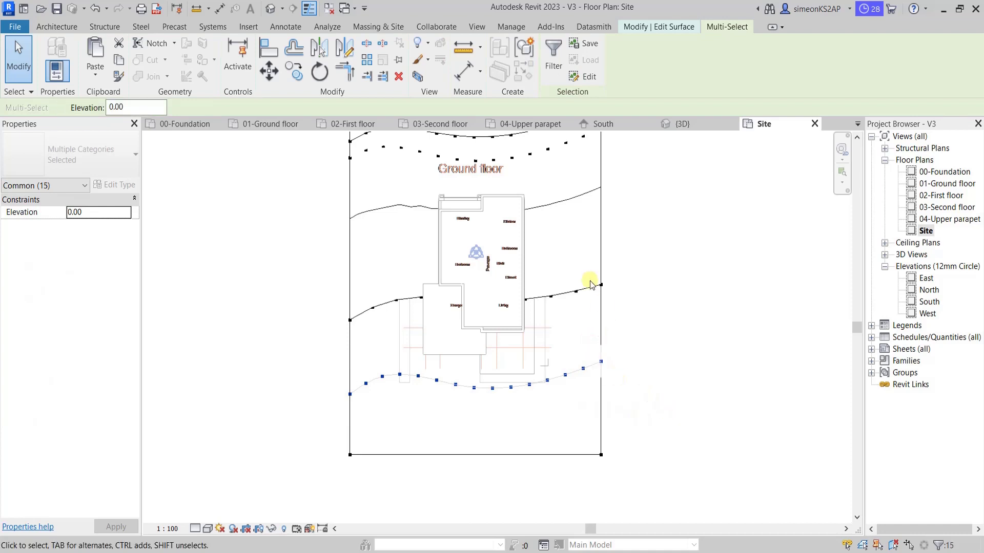
# - Set the selected southern points to elevation -15
pyautogui.scroll(1, 590, 285)
pyautogui.moveTo(610, 297); pyautogui.dragTo(623, 326, button='middle')
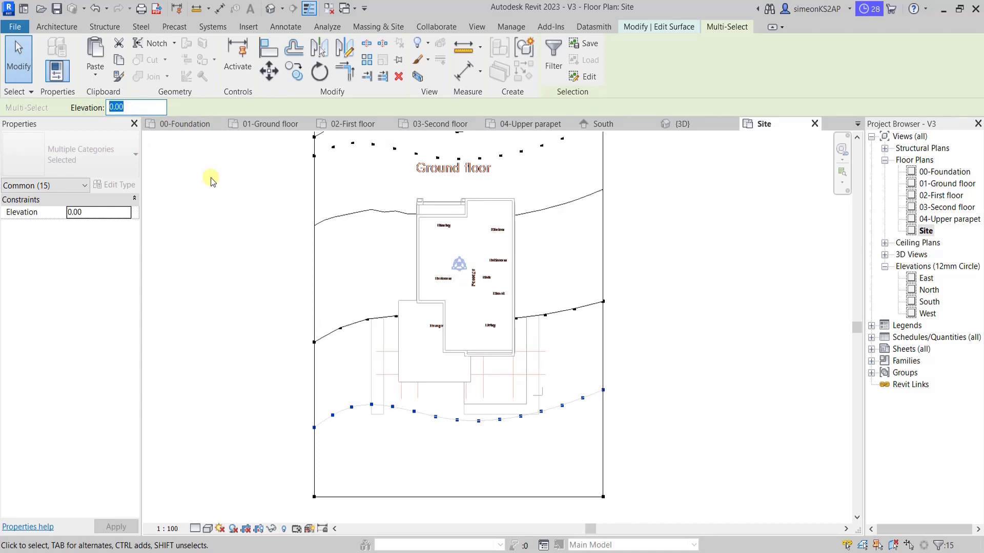
pyautogui.write('0')
pyautogui.write('15')
pyautogui.press('Return')
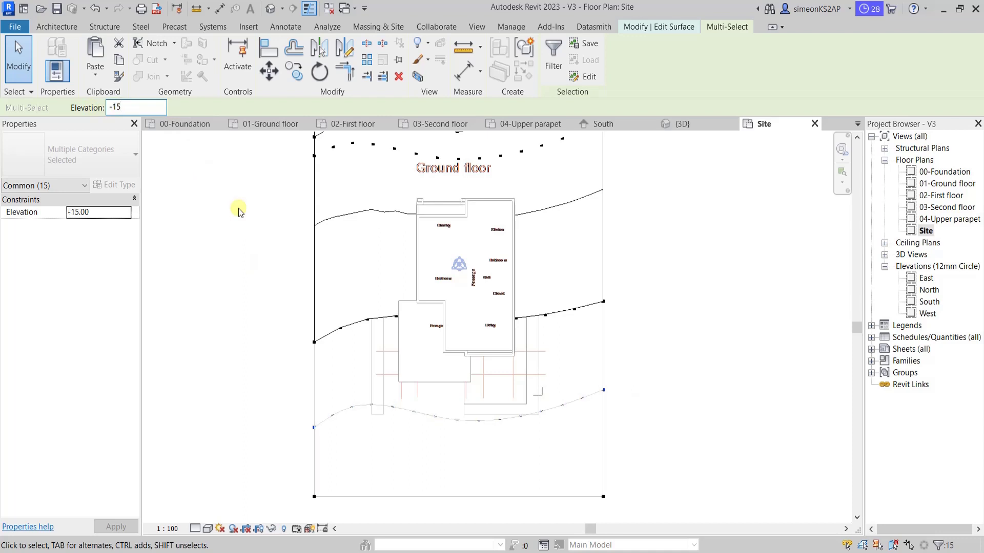
pyautogui.scroll(-2, 372, 341)
# - Set the two bottom-edge corner points of the toposurface to elevation -20
pyautogui.moveTo(372, 340); pyautogui.dragTo(380, 322, button='middle')
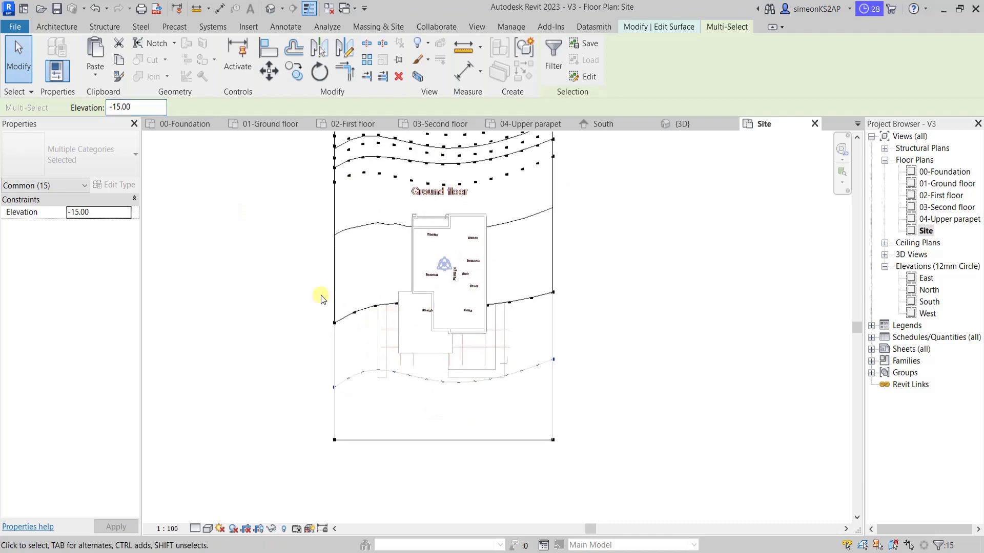
pyautogui.moveTo(311, 292)
pyautogui.mouseDown()
pyautogui.moveTo(393, 327)
pyautogui.moveTo(588, 334)
pyautogui.mouseUp()
pyautogui.doubleClick(138, 106)
pyautogui.write('0')
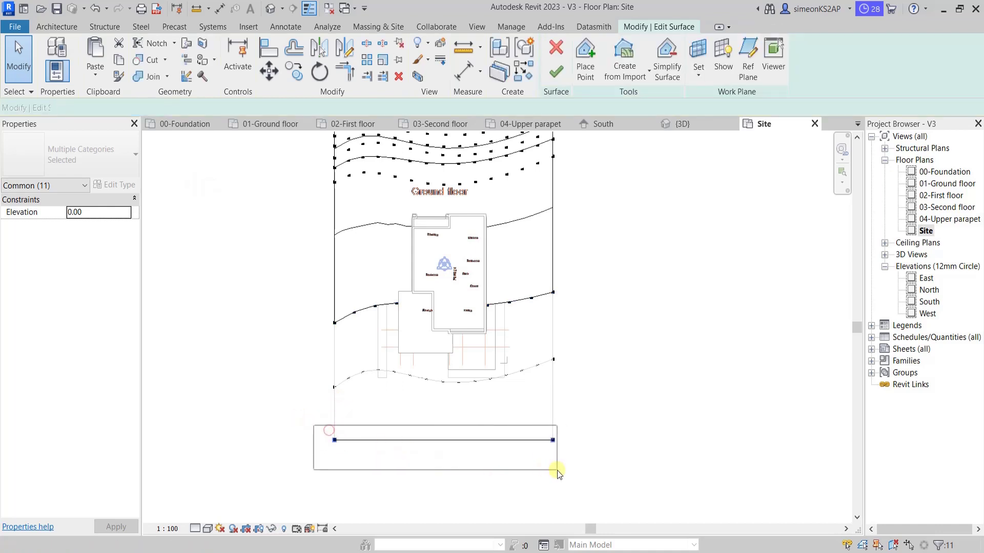
pyautogui.moveTo(311, 427); pyautogui.dragTo(564, 469)
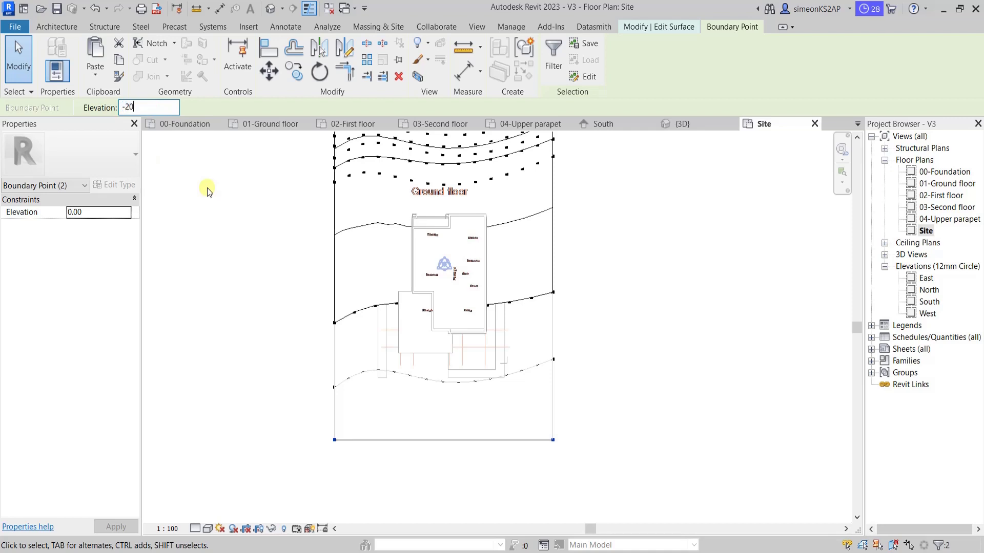
pyautogui.scroll(-2, 482, 341)
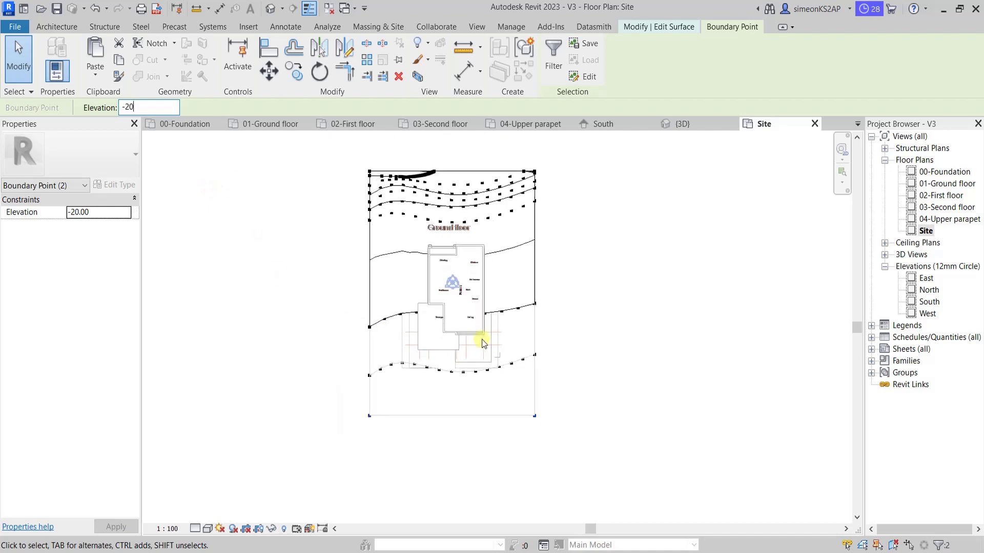
pyautogui.moveTo(567, 294); pyautogui.dragTo(573, 343, button='middle')
# - Finish the toposurface, view the sloped site in 3D, and reveal hidden elements
pyautogui.click(582, 222)
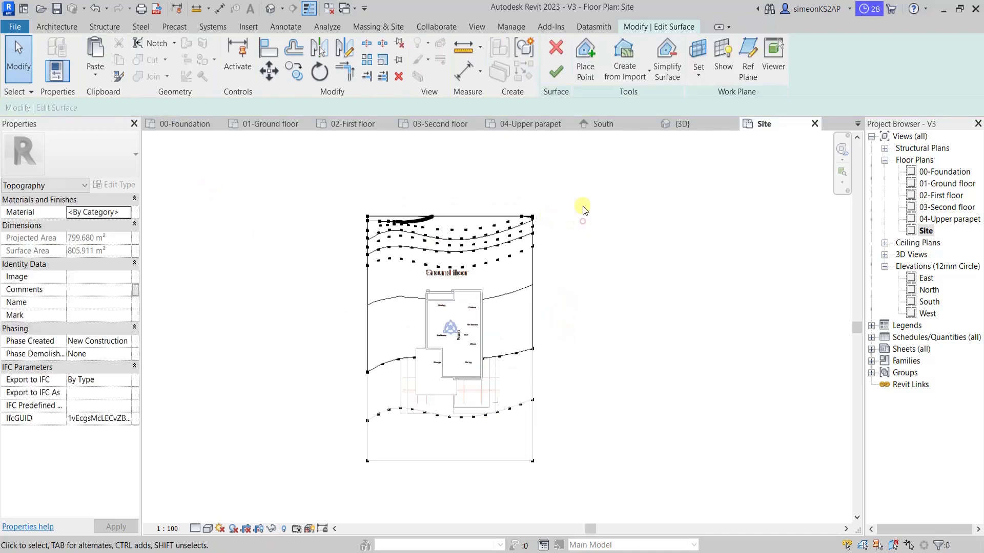
pyautogui.click(550, 75)
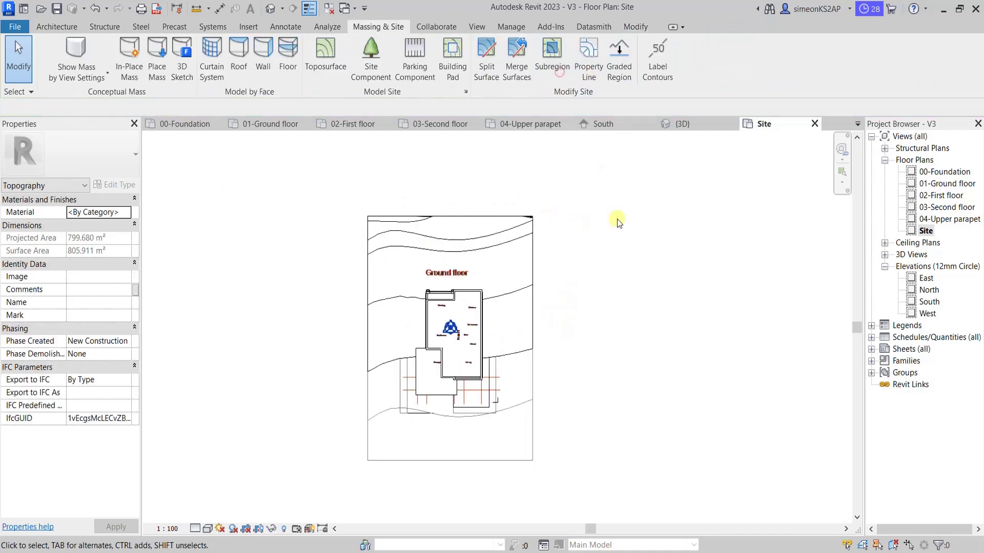
pyautogui.click(697, 124)
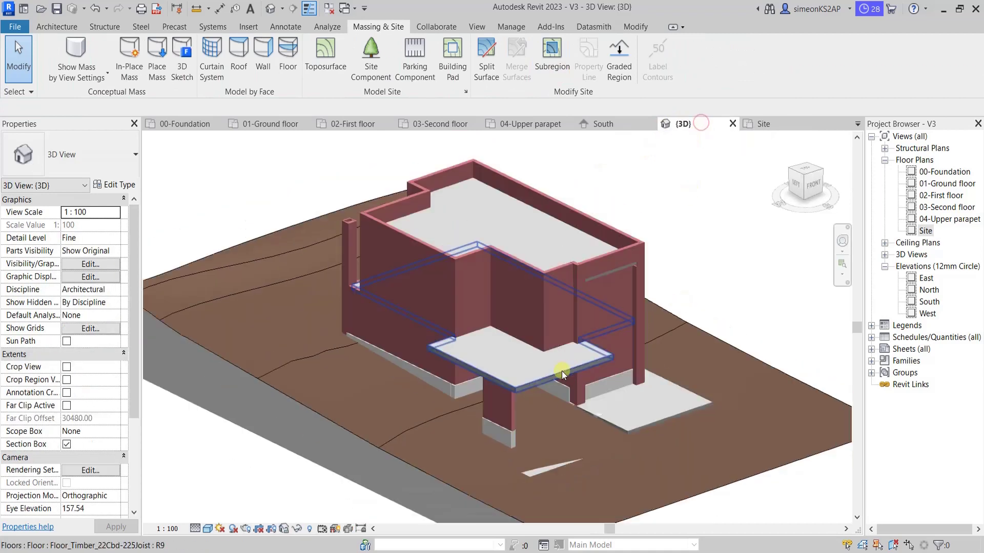
pyautogui.moveTo(534, 427)
pyautogui.keyDown('shift'); pyautogui.mouseDown(button='middle')
pyautogui.moveTo(545, 421)
pyautogui.moveTo(487, 451)
pyautogui.moveTo(450, 440)
pyautogui.moveTo(579, 436)
pyautogui.moveTo(507, 435)
pyautogui.moveTo(451, 406)
pyautogui.moveTo(626, 373)
pyautogui.moveTo(514, 408)
pyautogui.moveTo(452, 410)
pyautogui.moveTo(574, 414)
pyautogui.moveTo(564, 402)
pyautogui.moveTo(522, 404)
pyautogui.moveTo(418, 376)
pyautogui.moveTo(623, 422)
pyautogui.moveTo(549, 392)
pyautogui.moveTo(597, 509)
pyautogui.moveTo(597, 465)
pyautogui.moveTo(639, 429)
pyautogui.moveTo(467, 417)
pyautogui.moveTo(639, 468)
pyautogui.moveTo(616, 426)
pyautogui.moveTo(567, 440)
pyautogui.moveTo(560, 454)
pyautogui.moveTo(624, 441)
pyautogui.mouseUp(button='middle'); pyautogui.keyUp('shift')
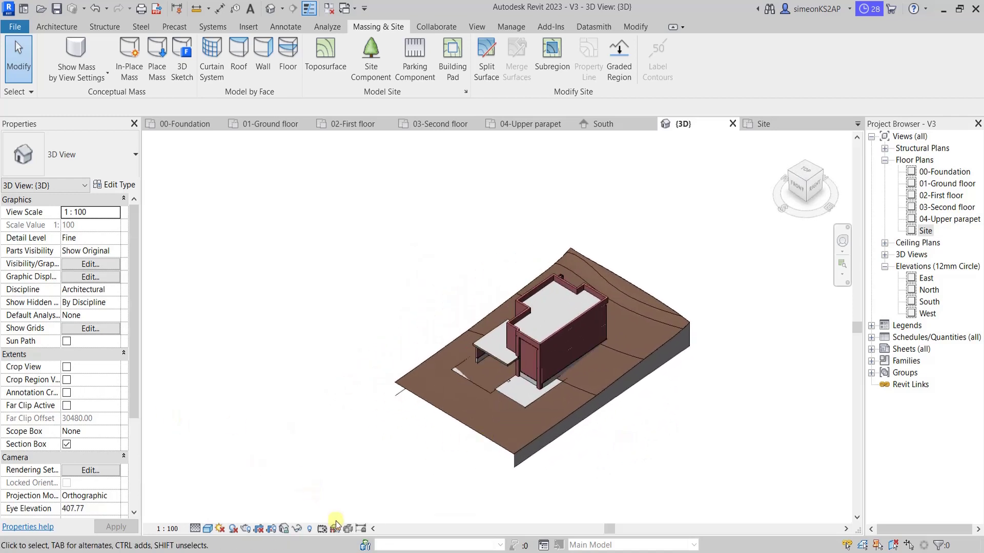
pyautogui.click(311, 529)
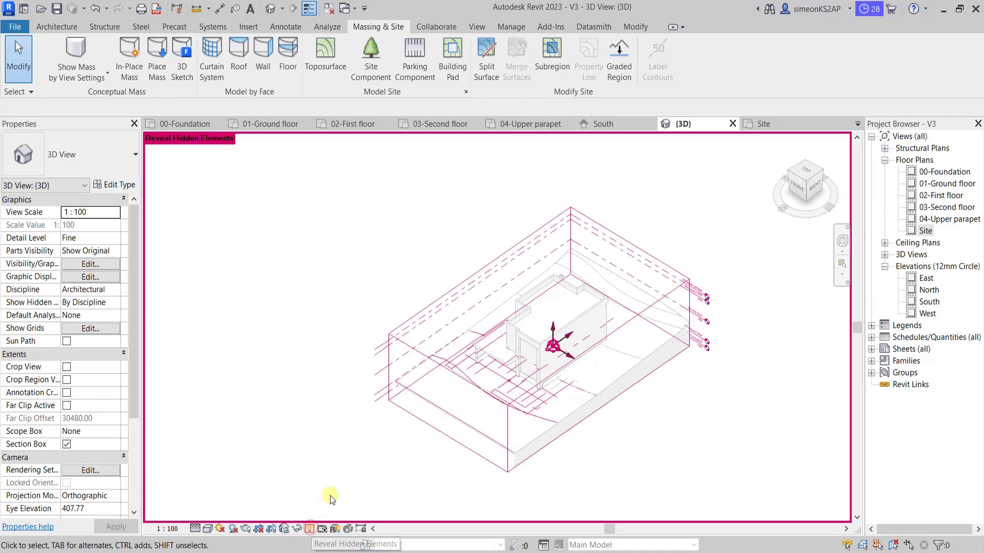
# - Leave Reveal Hidden Elements mode and stretch the section box faces outward
pyautogui.click(421, 361)
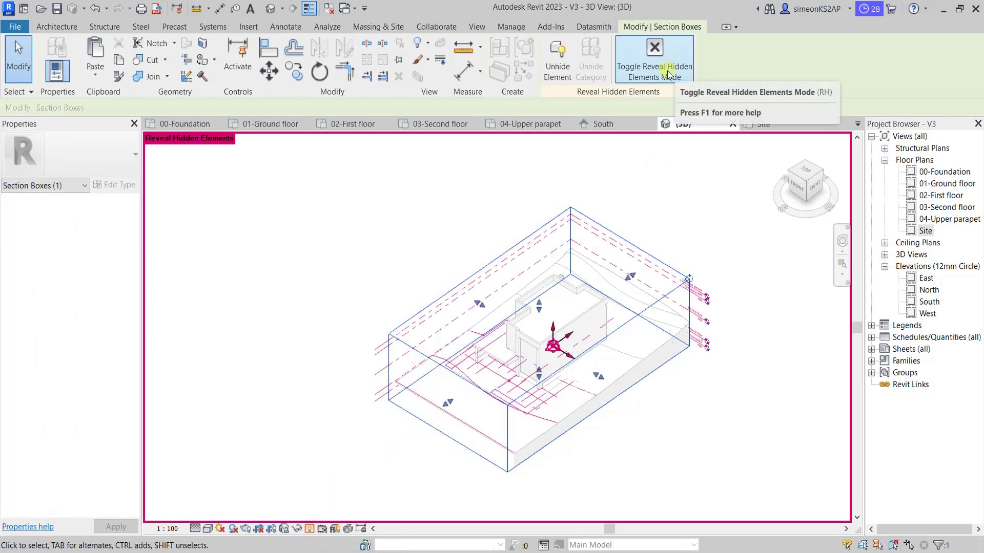
pyautogui.click(558, 58)
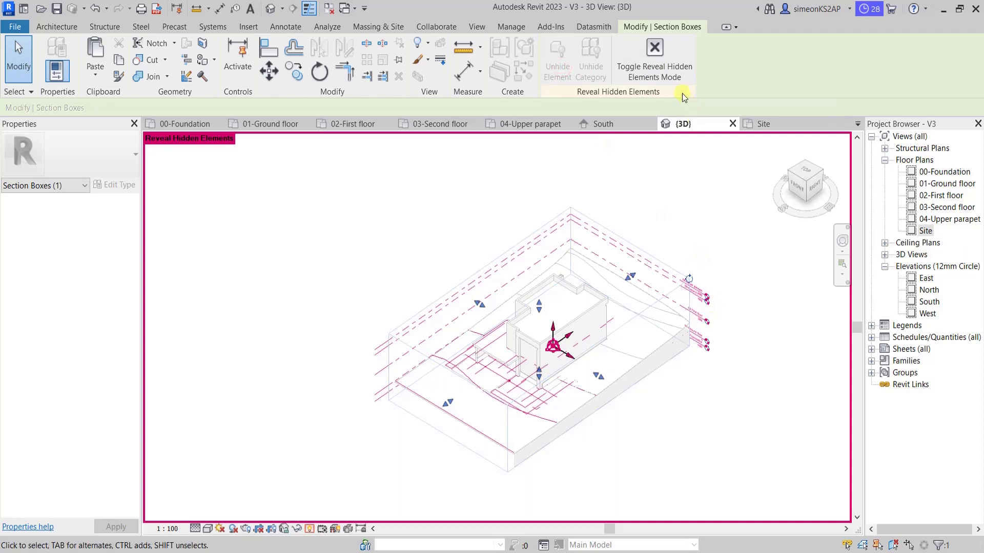
pyautogui.click(660, 79)
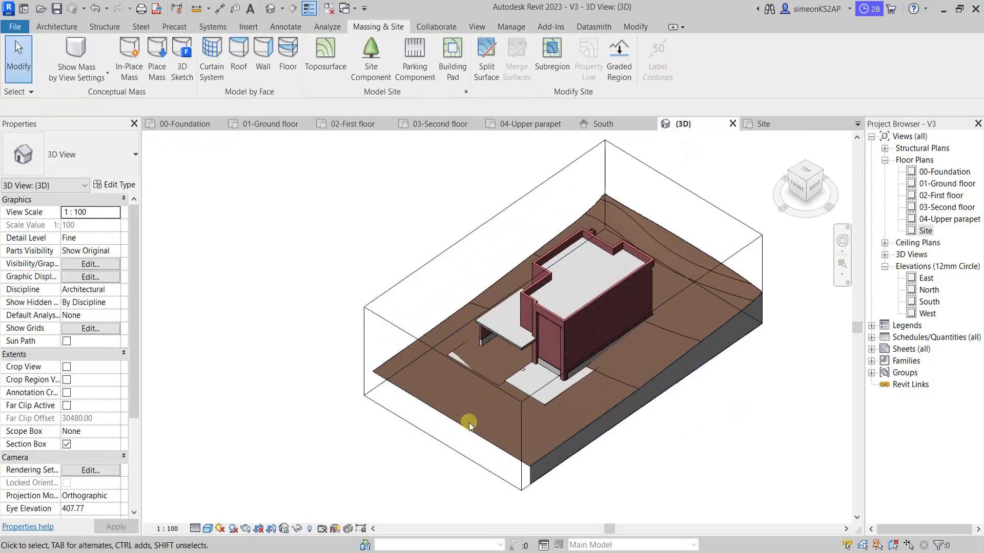
pyautogui.moveTo(527, 433); pyautogui.dragTo(467, 420, button='middle')
pyautogui.click(375, 336)
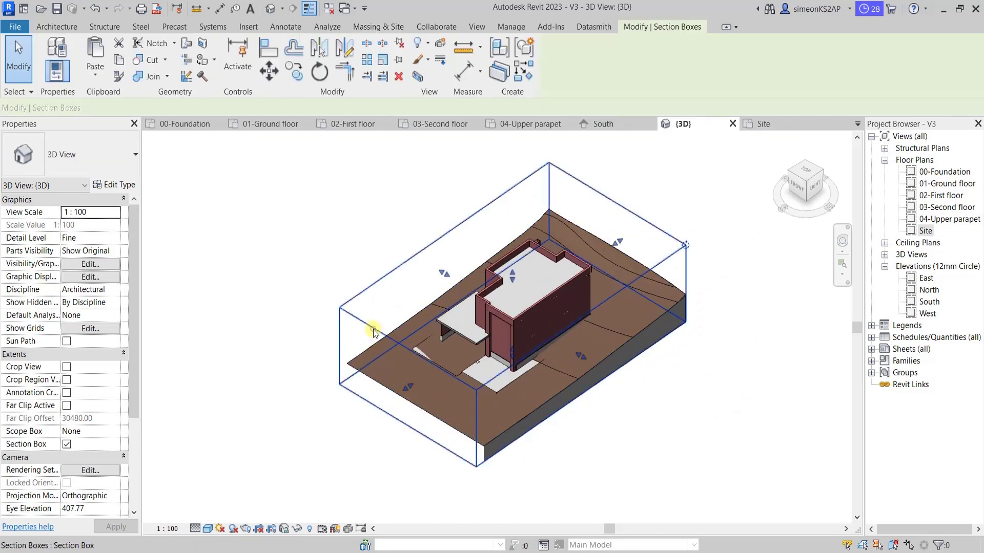
pyautogui.scroll(2, 399, 404)
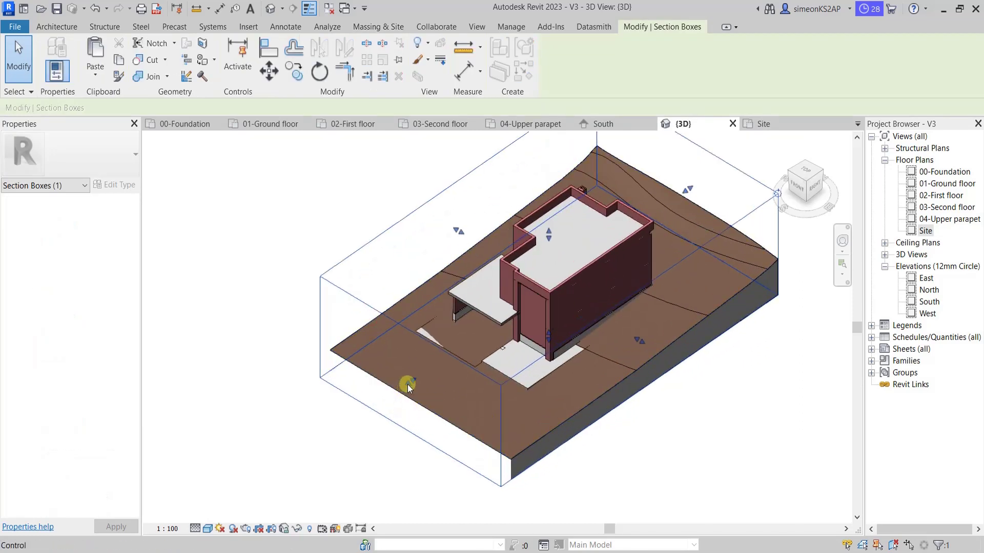
pyautogui.moveTo(408, 385); pyautogui.dragTo(428, 366)
pyautogui.moveTo(469, 402)
pyautogui.keyDown('shift'); pyautogui.mouseDown(button='middle')
pyautogui.moveTo(449, 431)
pyautogui.moveTo(374, 391)
pyautogui.moveTo(241, 398)
pyautogui.moveTo(213, 422)
pyautogui.moveTo(484, 450)
pyautogui.moveTo(406, 466)
pyautogui.moveTo(433, 472)
pyautogui.mouseUp(button='middle'); pyautogui.keyUp('shift')
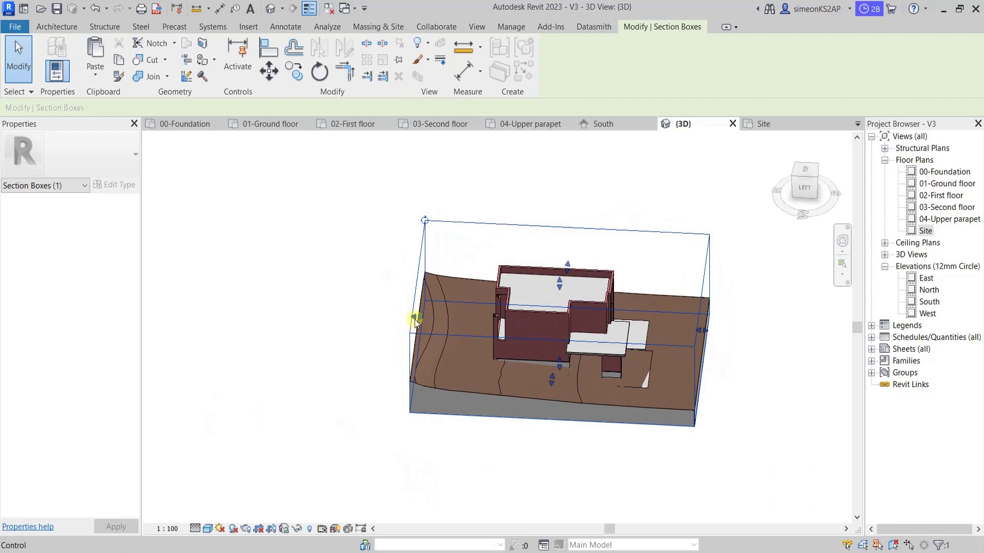
pyautogui.moveTo(414, 320)
pyautogui.mouseDown()
pyautogui.moveTo(377, 316)
pyautogui.moveTo(405, 313)
pyautogui.mouseUp()
pyautogui.scroll(2, 395, 317)
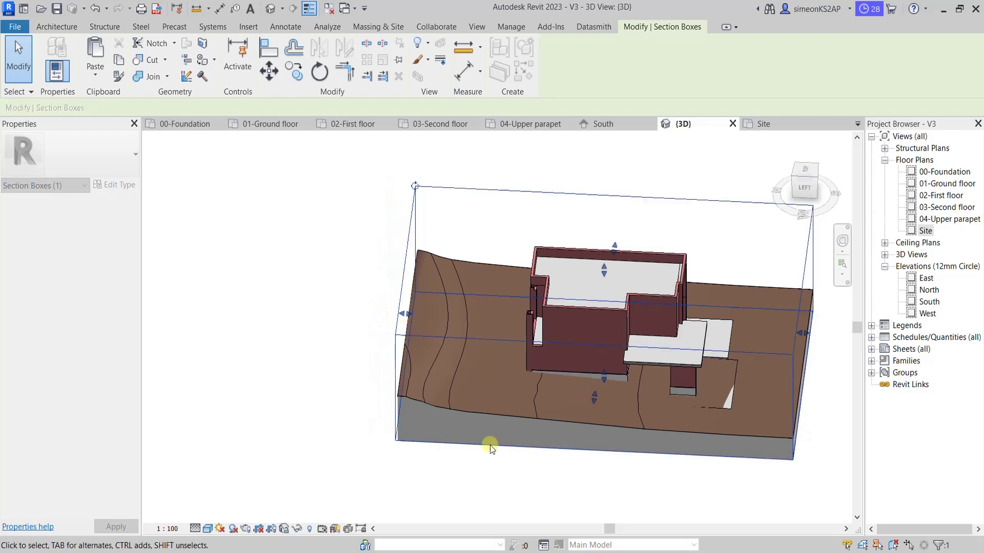
pyautogui.keyDown('shift'); pyautogui.moveTo(476, 476); pyautogui.dragTo(607, 386, button='middle'); pyautogui.keyUp('shift')
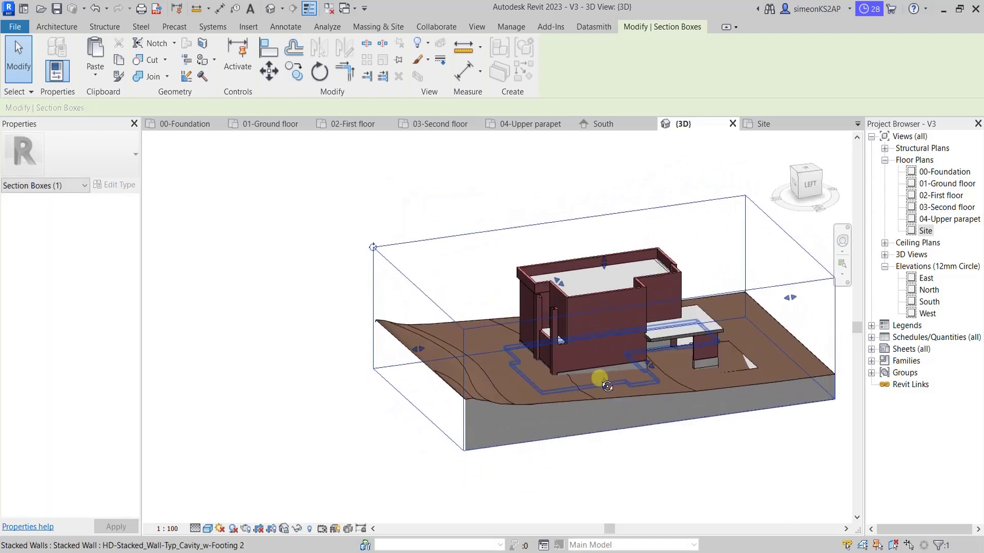
# - From a front view, extend the section box's left face further out
pyautogui.press('Escape')
pyautogui.moveTo(631, 477)
pyautogui.keyDown('shift'); pyautogui.mouseDown(button='middle')
pyautogui.moveTo(465, 479)
pyautogui.moveTo(643, 423)
pyautogui.moveTo(588, 444)
pyautogui.moveTo(401, 459)
pyautogui.mouseUp(button='middle'); pyautogui.keyUp('shift')
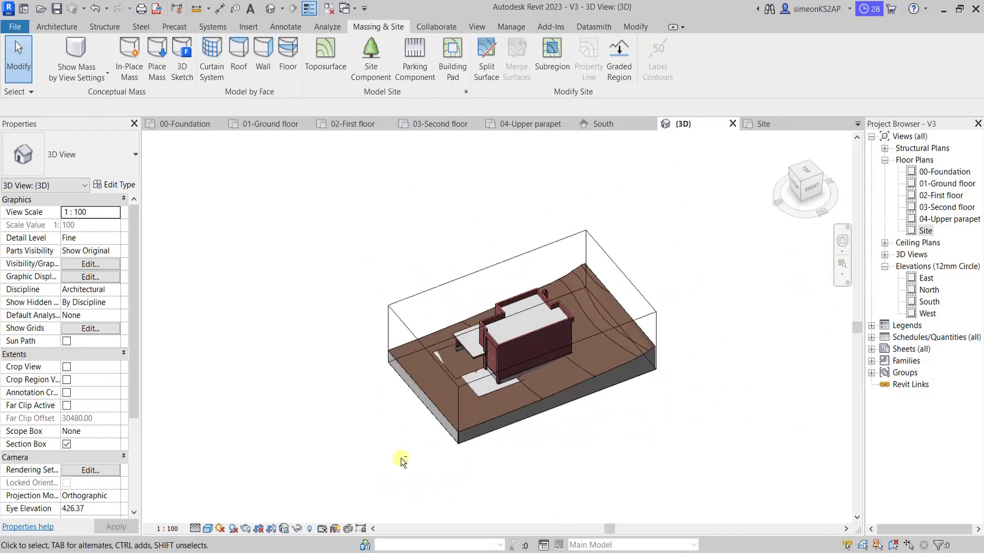
pyautogui.click(413, 337)
pyautogui.moveTo(422, 375)
pyautogui.mouseDown()
pyautogui.moveTo(401, 394)
pyautogui.moveTo(415, 373)
pyautogui.mouseUp()
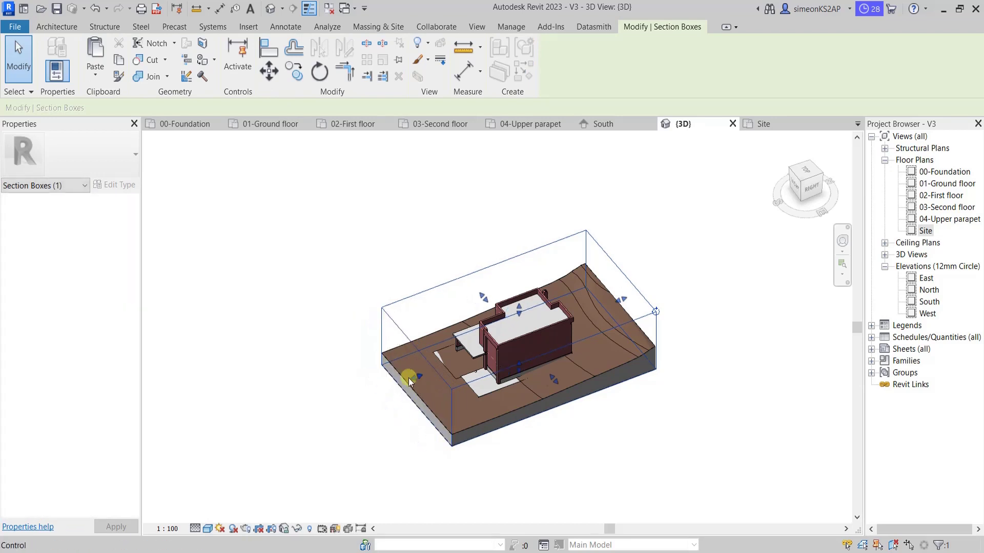
pyautogui.moveTo(413, 383)
pyautogui.mouseDown()
pyautogui.moveTo(403, 385)
pyautogui.moveTo(413, 373)
pyautogui.mouseUp()
pyautogui.scroll(3, 440, 418)
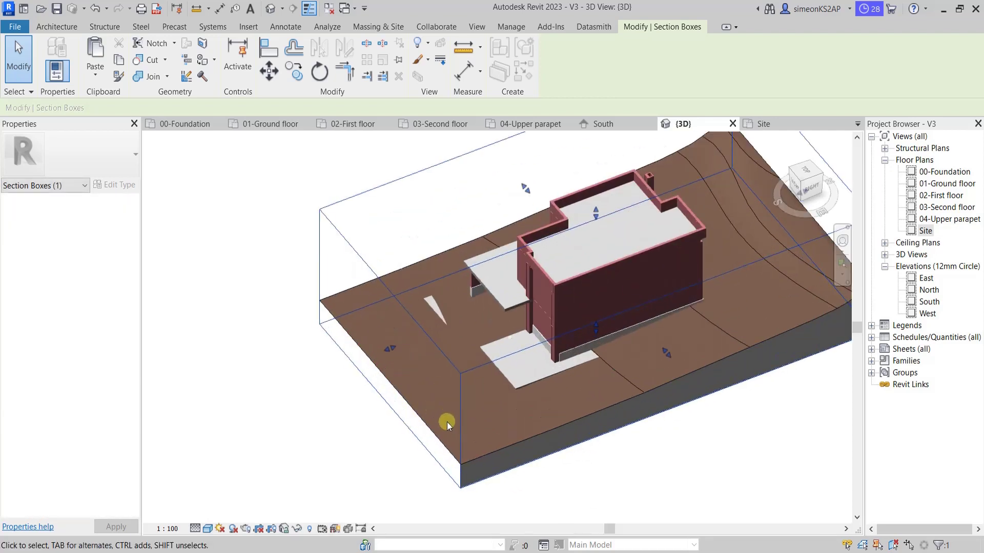
pyautogui.keyDown('shift'); pyautogui.moveTo(447, 424); pyautogui.dragTo(465, 386, button='middle'); pyautogui.keyUp('shift')
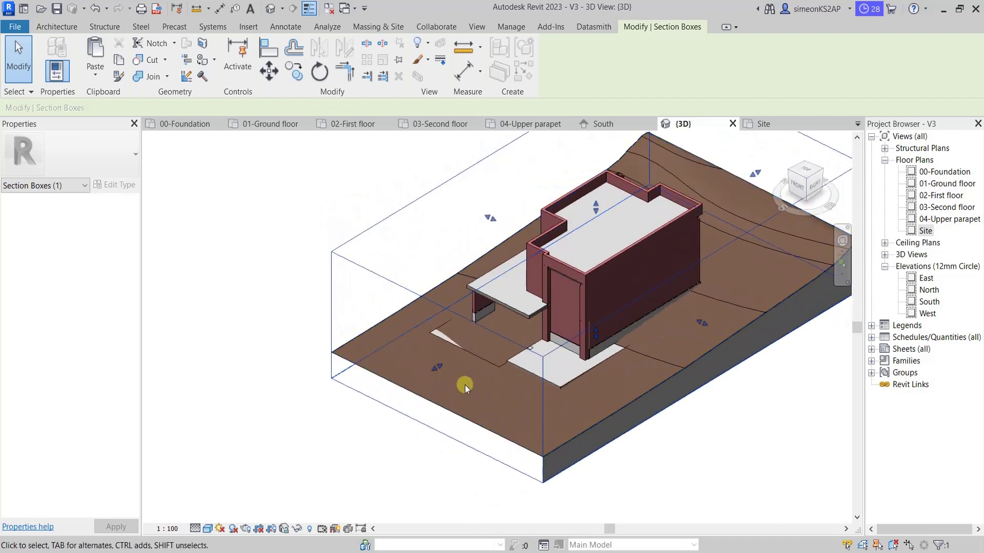
pyautogui.moveTo(433, 367); pyautogui.dragTo(441, 358)
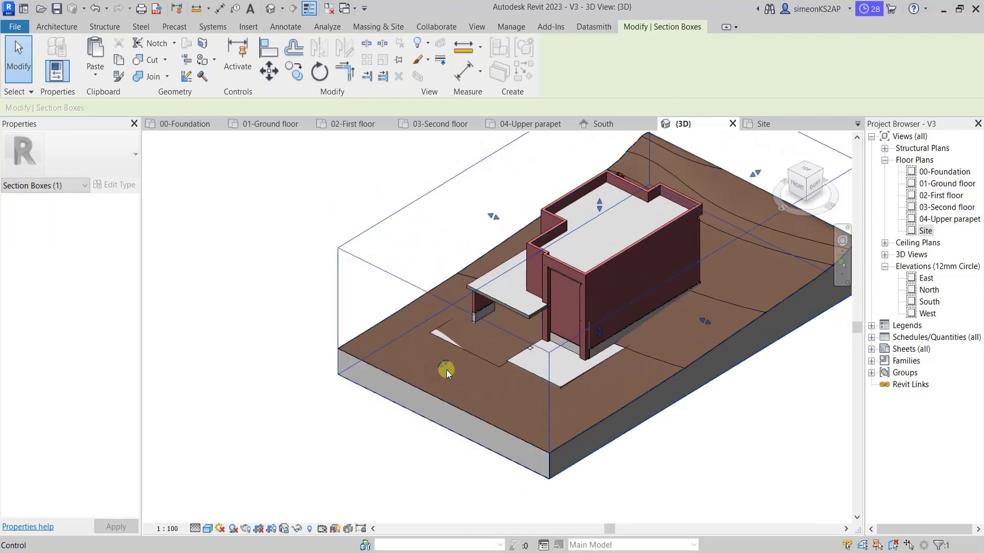
pyautogui.scroll(-3, 466, 405)
pyautogui.moveTo(556, 448)
pyautogui.keyDown('shift'); pyautogui.mouseDown(button='middle')
pyautogui.moveTo(632, 463)
pyautogui.moveTo(743, 461)
pyautogui.moveTo(703, 307)
pyautogui.mouseUp(button='middle'); pyautogui.keyUp('shift')
pyautogui.click(689, 226)
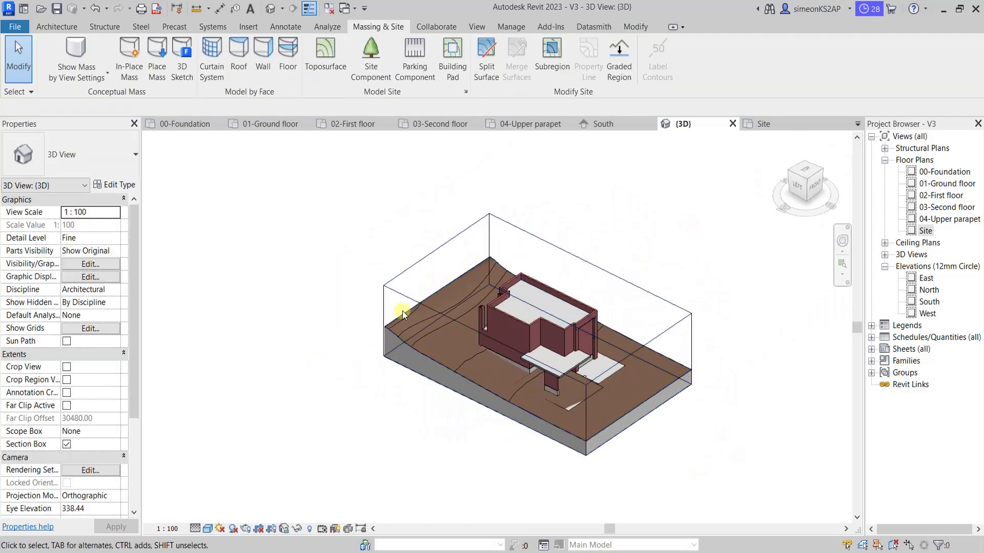
pyautogui.click(399, 293)
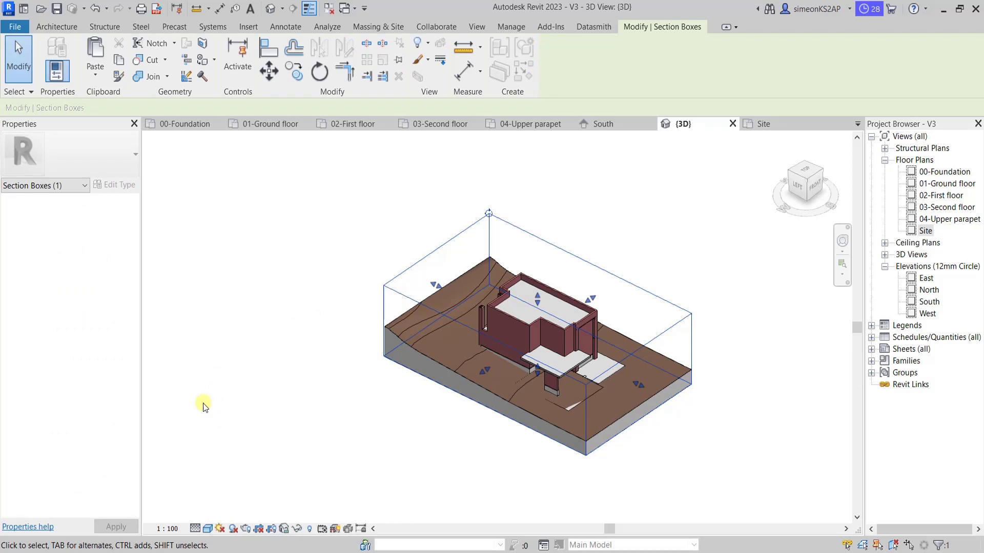
# - Hide the section box in the view and orbit to see the uncut site
pyautogui.rightClick(664, 206)
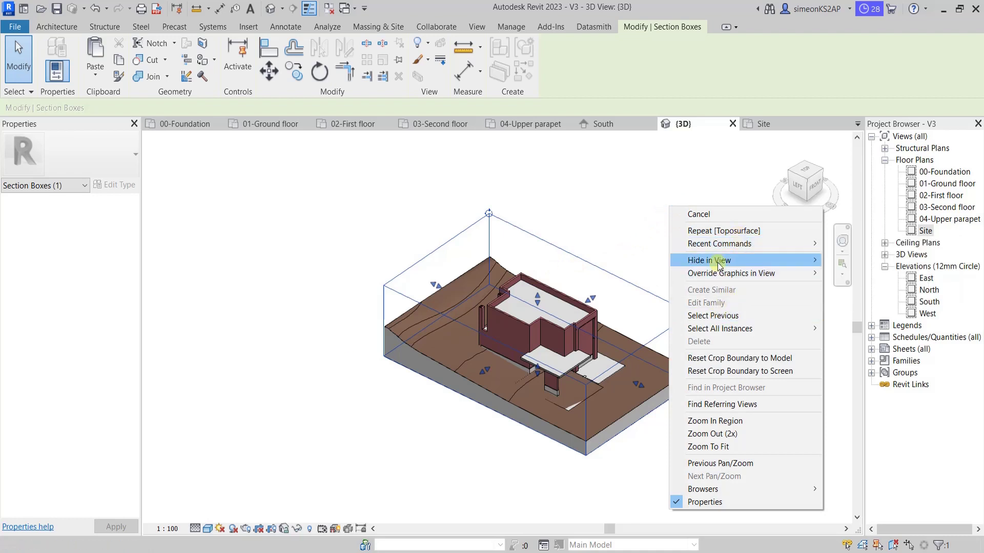
pyautogui.click(856, 260)
pyautogui.scroll(2, 606, 321)
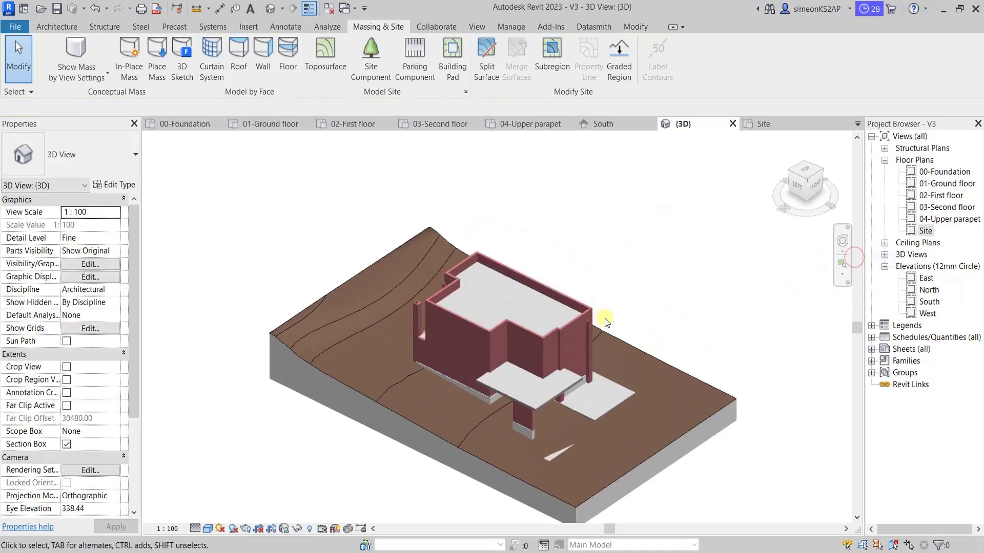
pyautogui.keyDown('shift'); pyautogui.moveTo(613, 410); pyautogui.dragTo(442, 382, button='middle'); pyautogui.keyUp('shift')
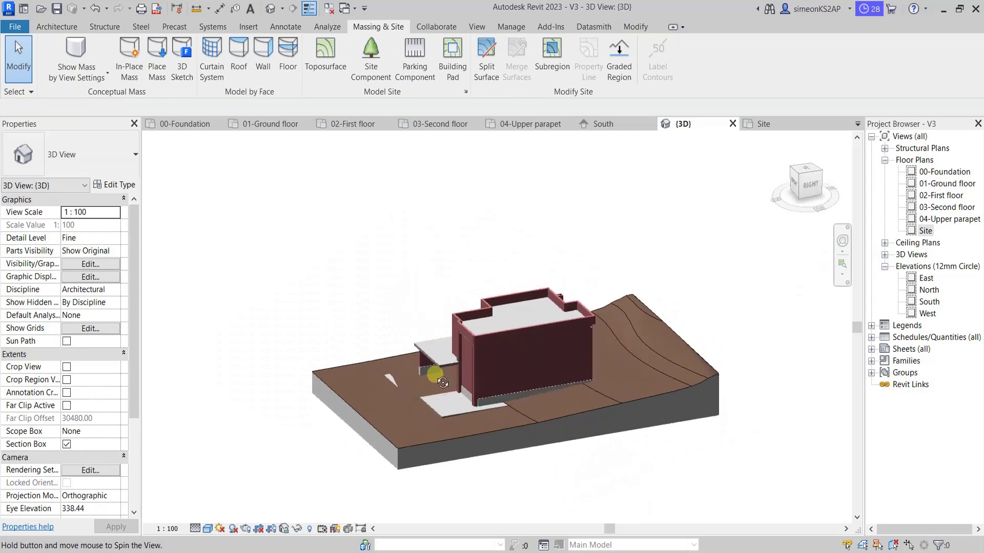
pyautogui.keyDown('shift'); pyautogui.moveTo(497, 402); pyautogui.dragTo(511, 433, button='middle'); pyautogui.keyUp('shift')
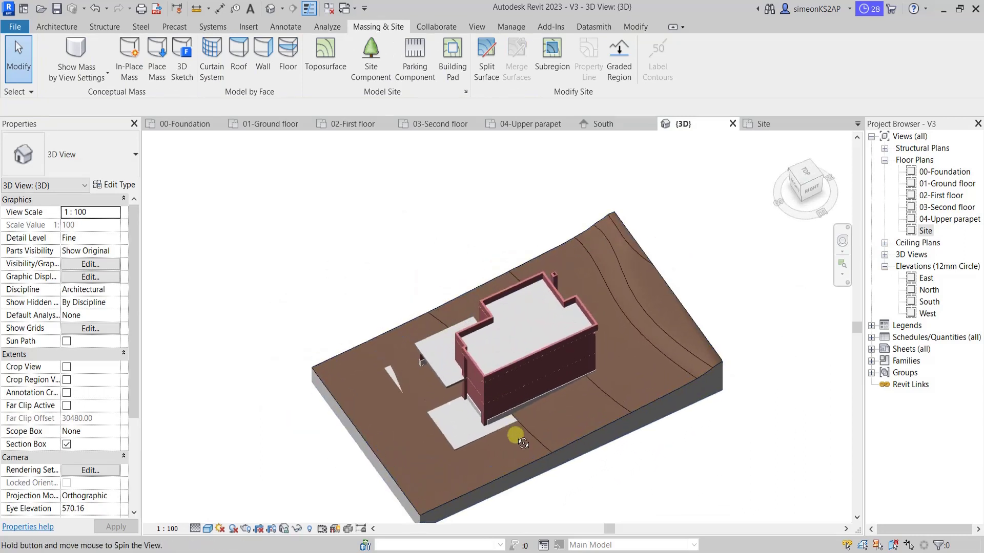
# - Give the toposurface the grass material and orbit to check the green slope
pyautogui.click(651, 316)
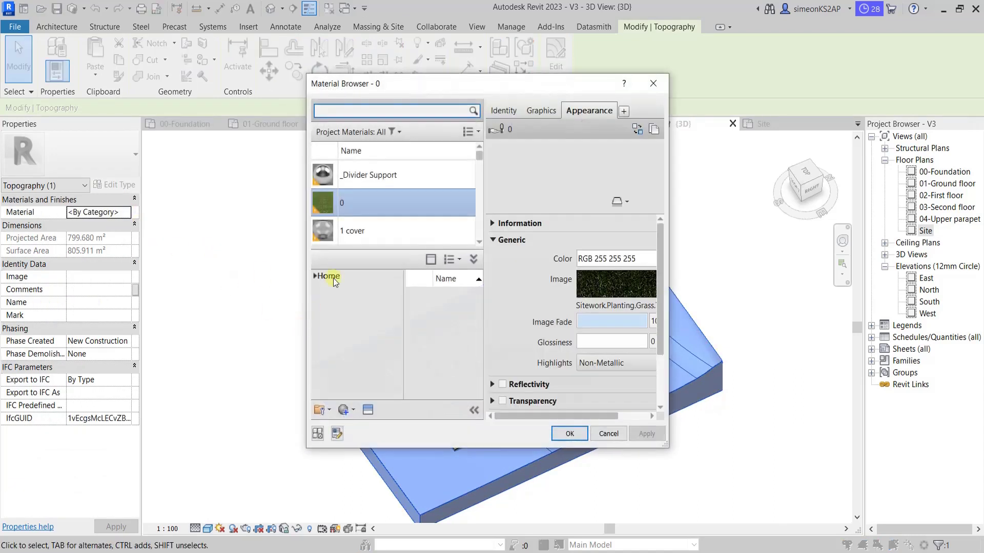
pyautogui.click(569, 433)
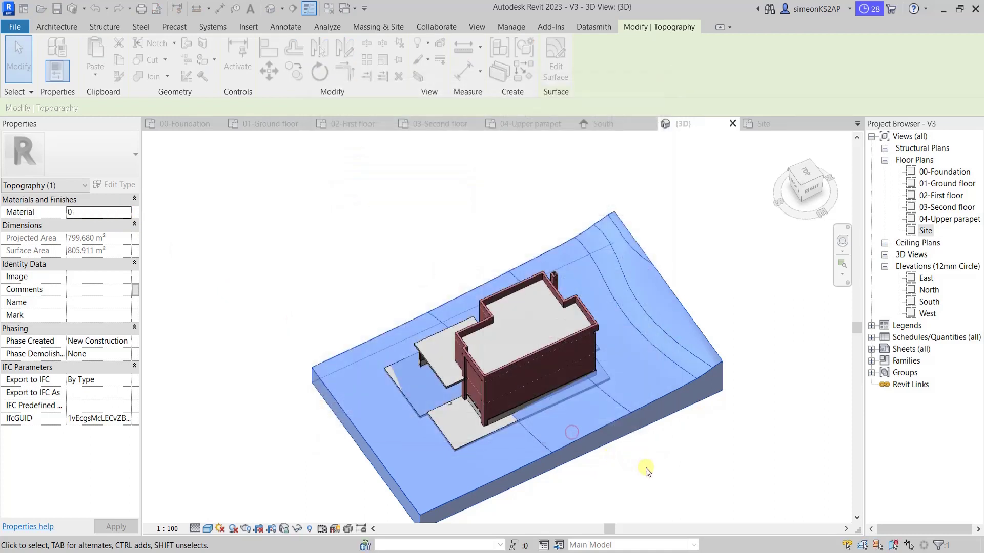
pyautogui.click(670, 474)
pyautogui.moveTo(504, 472)
pyautogui.keyDown('shift'); pyautogui.mouseDown(button='middle')
pyautogui.moveTo(685, 383)
pyautogui.moveTo(576, 343)
pyautogui.moveTo(425, 426)
pyautogui.moveTo(451, 361)
pyautogui.mouseUp(button='middle'); pyautogui.keyUp('shift')
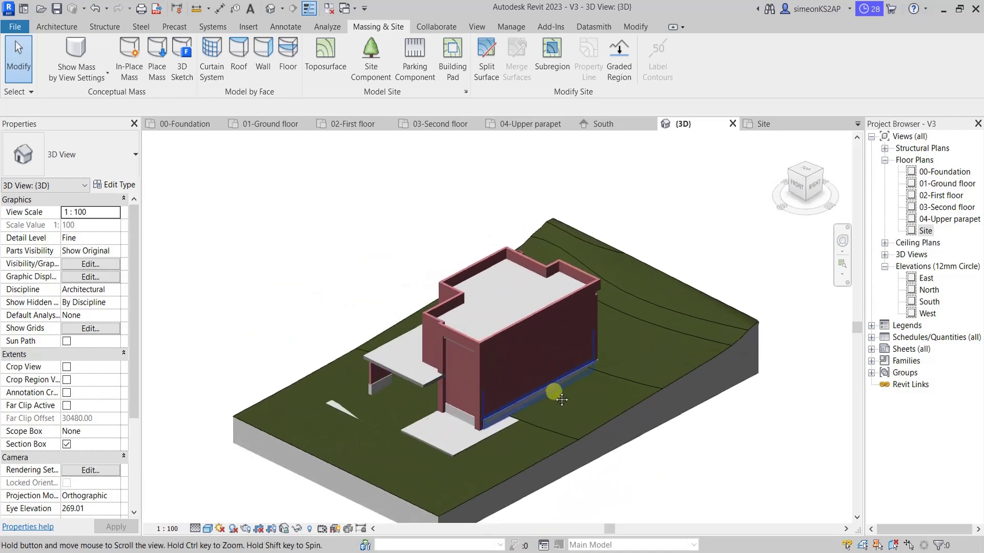
pyautogui.moveTo(567, 395); pyautogui.dragTo(532, 362, button='middle')
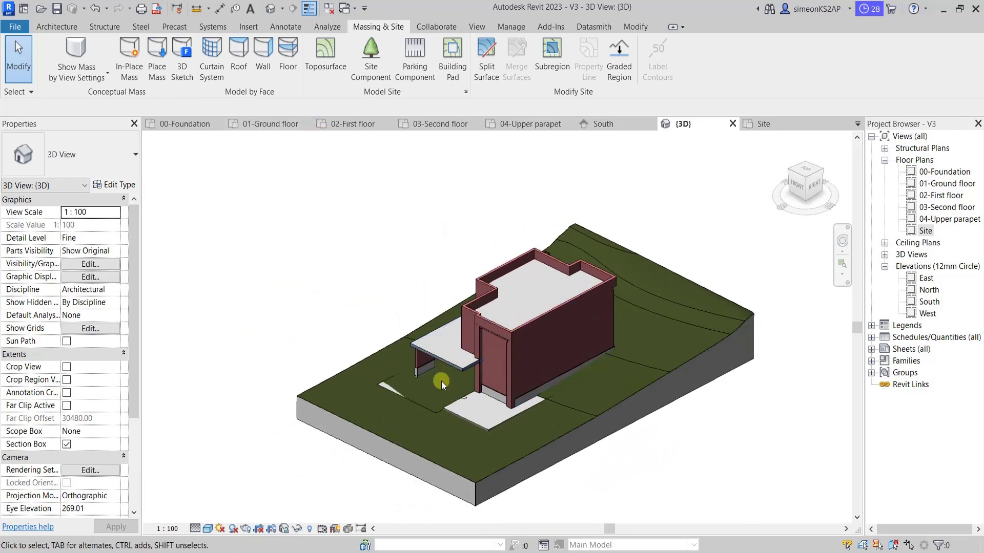
pyautogui.keyDown('shift'); pyautogui.moveTo(441, 384); pyautogui.dragTo(592, 451, button='middle'); pyautogui.keyUp('shift')
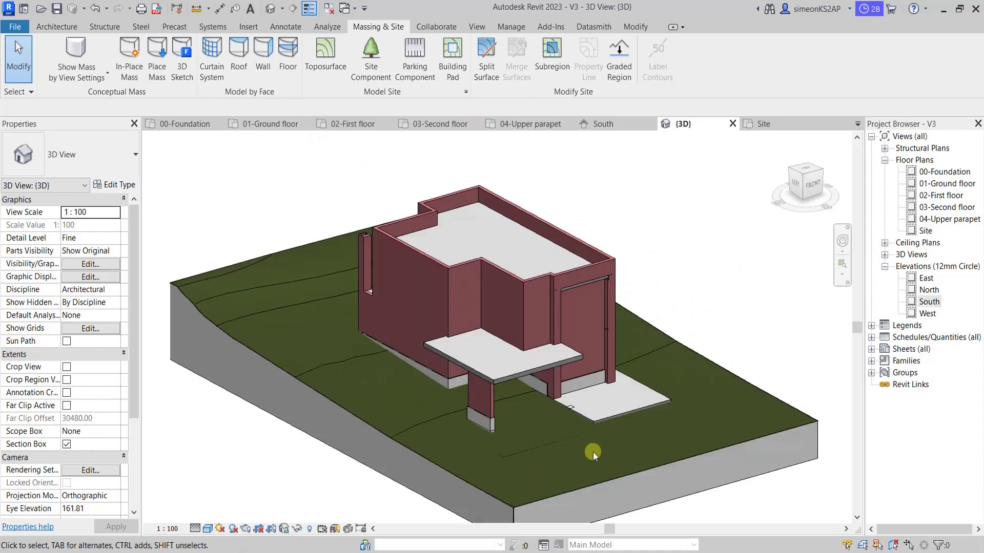
# - Go to the 01-Ground floor plan and start a building pad with Pick Lines
pyautogui.click(768, 123)
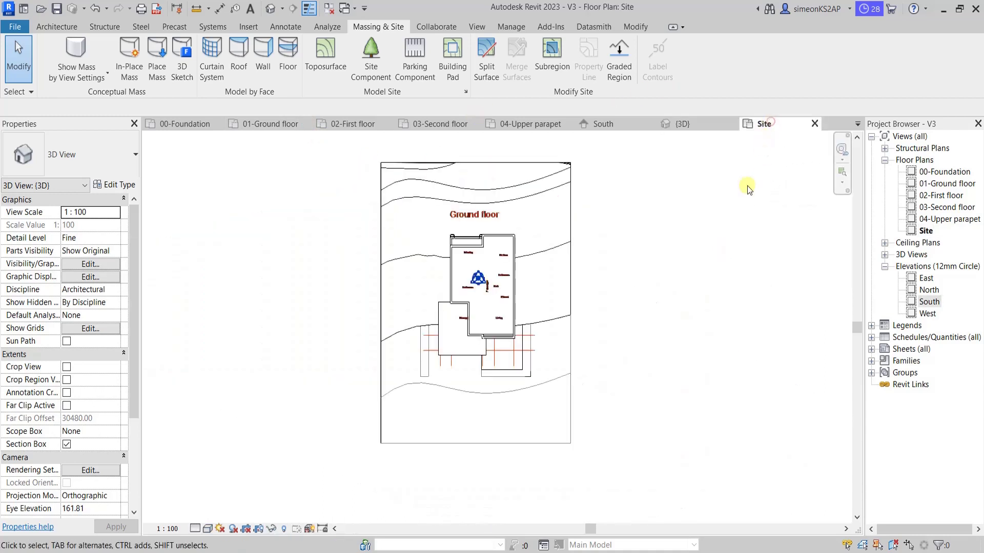
pyautogui.click(614, 265)
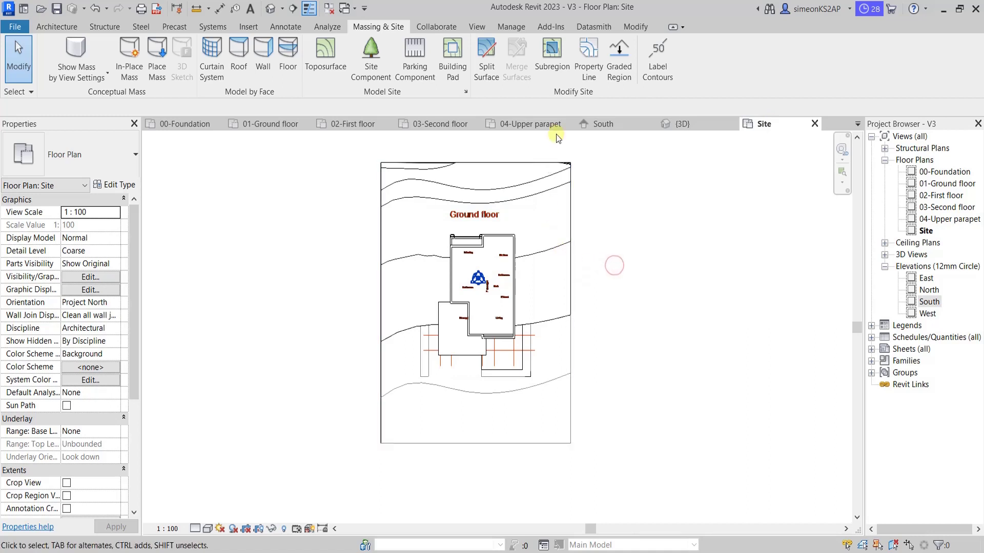
pyautogui.click(271, 128)
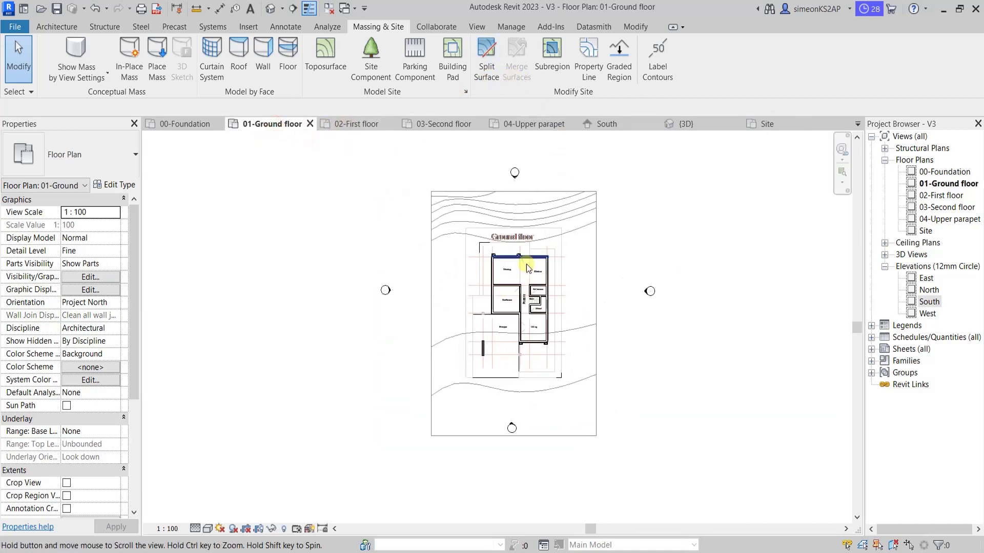
pyautogui.moveTo(527, 266); pyautogui.dragTo(523, 272, button='middle')
pyautogui.click(451, 70)
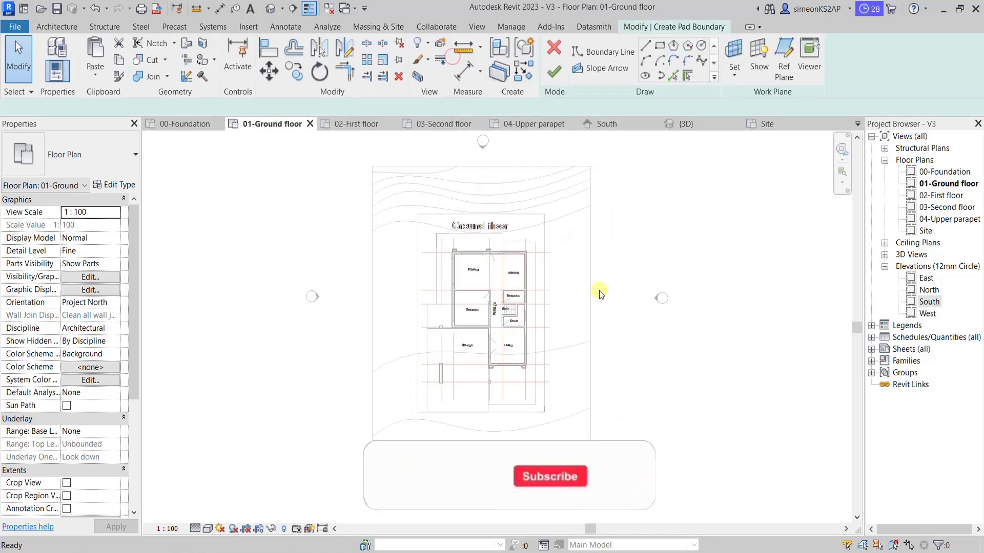
pyautogui.click(675, 79)
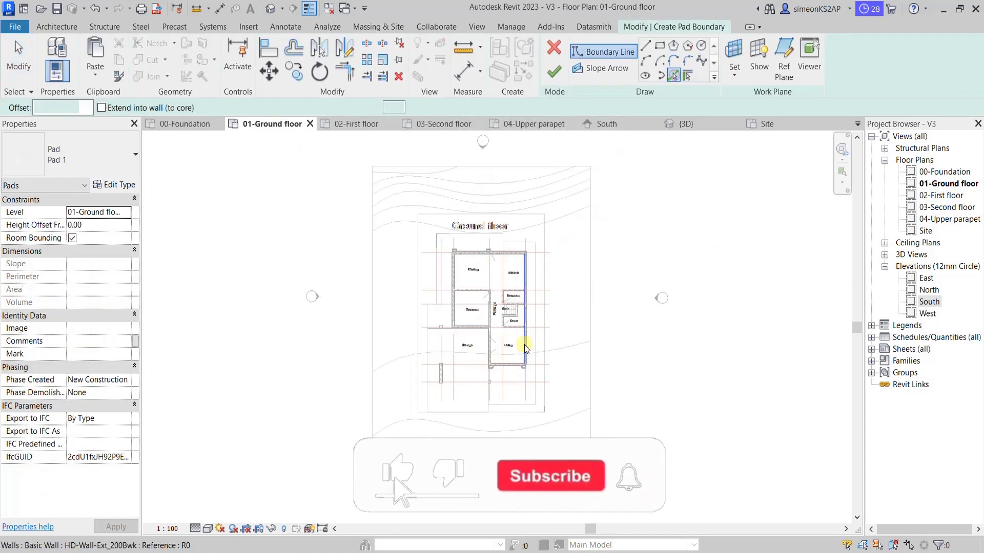
pyautogui.scroll(1, 528, 342)
pyautogui.scroll(1, 597, 322)
# - Pick the right, top and left outer wall edges as pad boundary lines
pyautogui.click(580, 281)
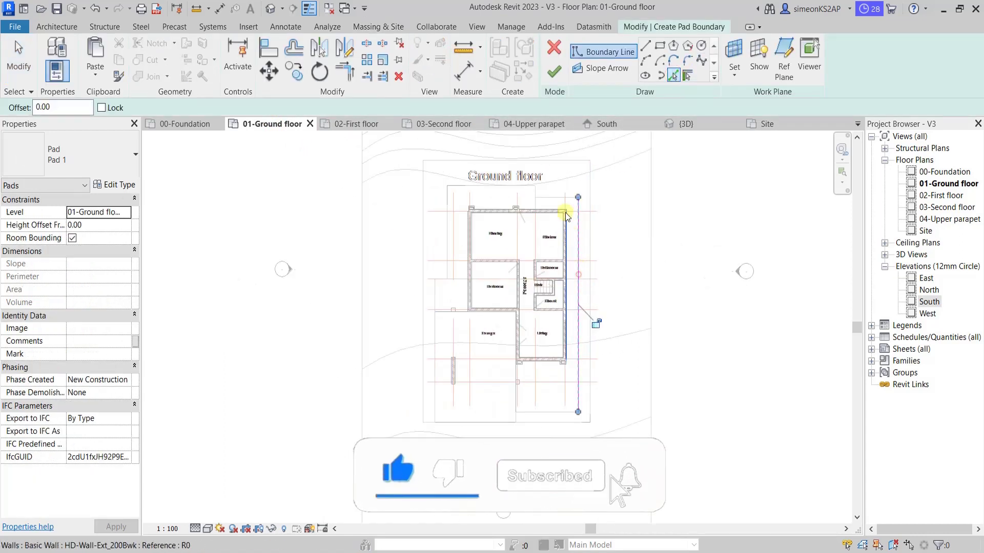
pyautogui.click(561, 196)
pyautogui.scroll(1, 505, 195)
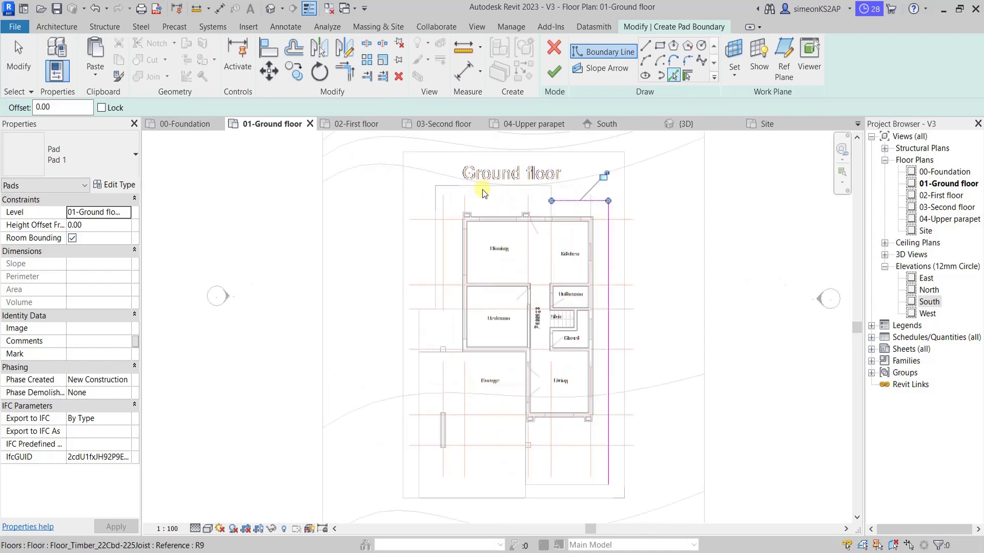
pyautogui.click(435, 230)
pyautogui.scroll(1, 462, 346)
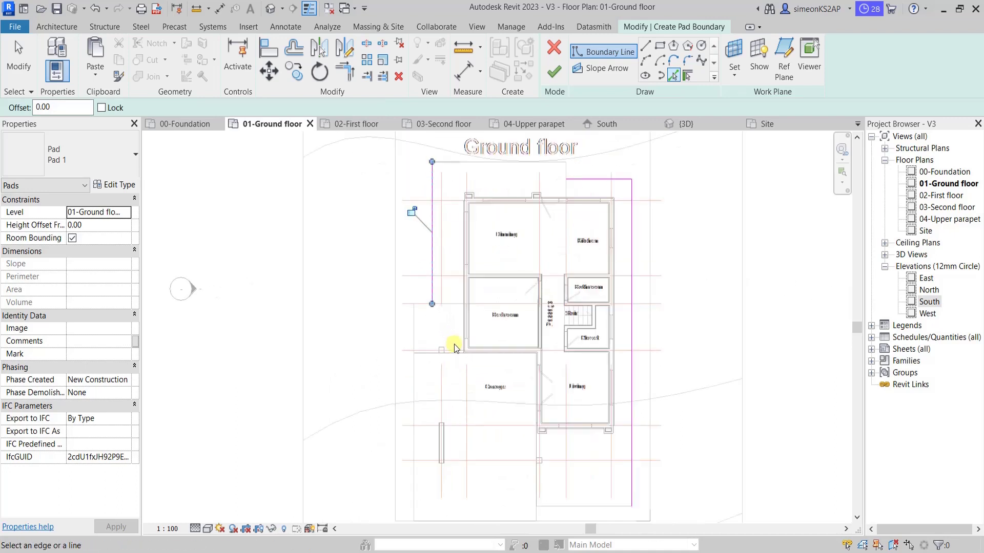
pyautogui.scroll(1, 454, 349)
pyautogui.scroll(1, 458, 277)
pyautogui.scroll(-1, 460, 260)
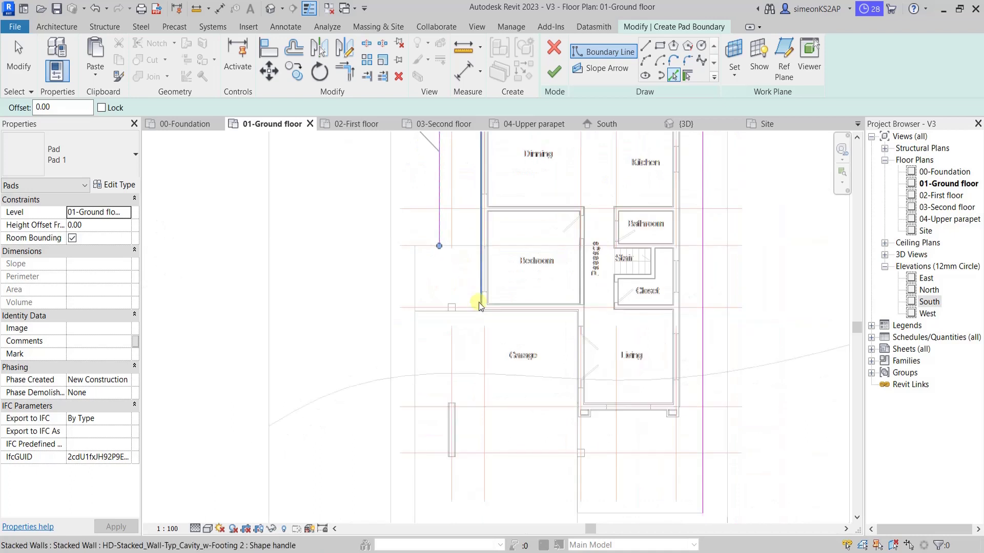
pyautogui.scroll(-1, 479, 303)
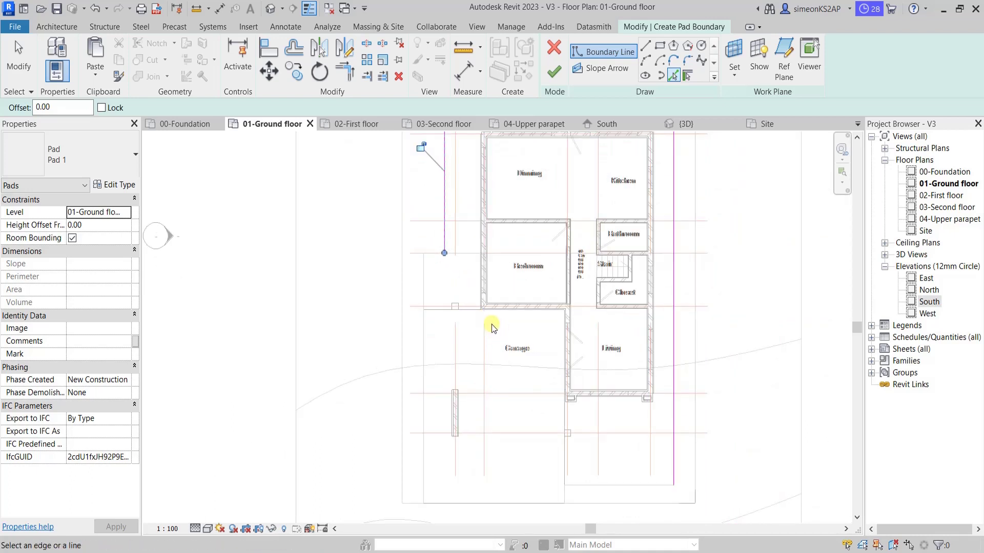
pyautogui.scroll(-1, 486, 318)
pyautogui.moveTo(478, 308); pyautogui.dragTo(505, 308, button='middle')
pyautogui.scroll(2, 514, 266)
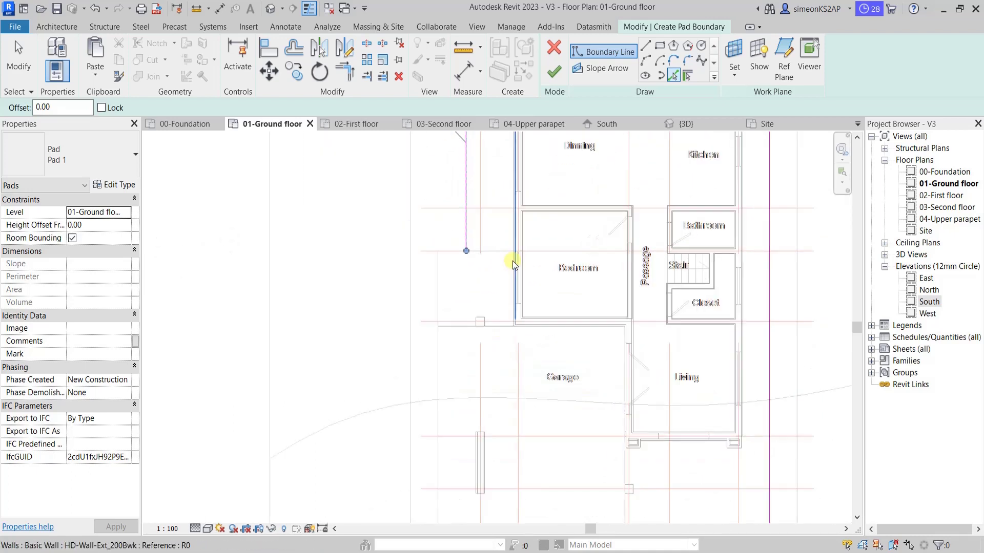
# - Add pad boundary lines along the Garage wall, bottom edge and corner wall
pyautogui.click(455, 330)
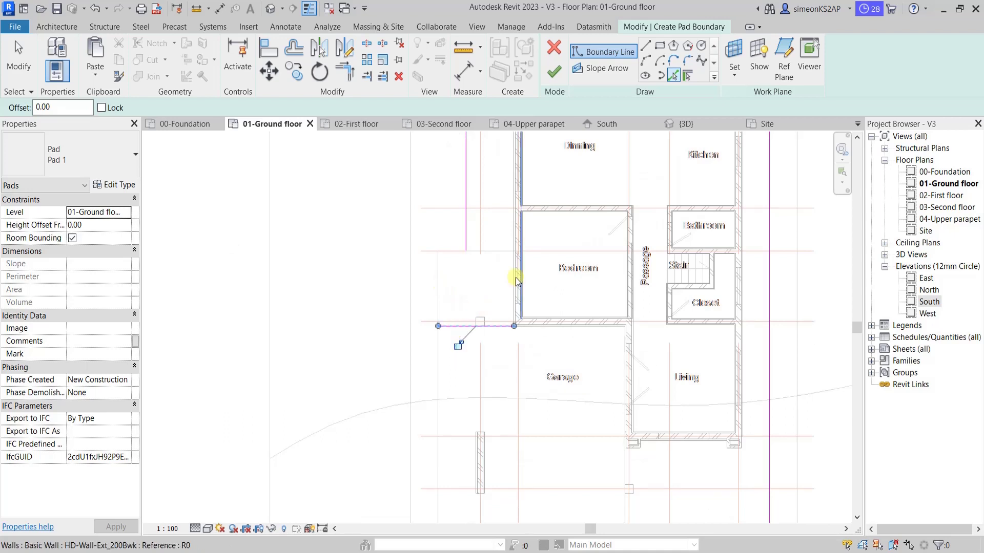
pyautogui.scroll(-2, 513, 277)
pyautogui.moveTo(533, 287); pyautogui.dragTo(475, 287, button='middle')
pyautogui.scroll(2, 506, 321)
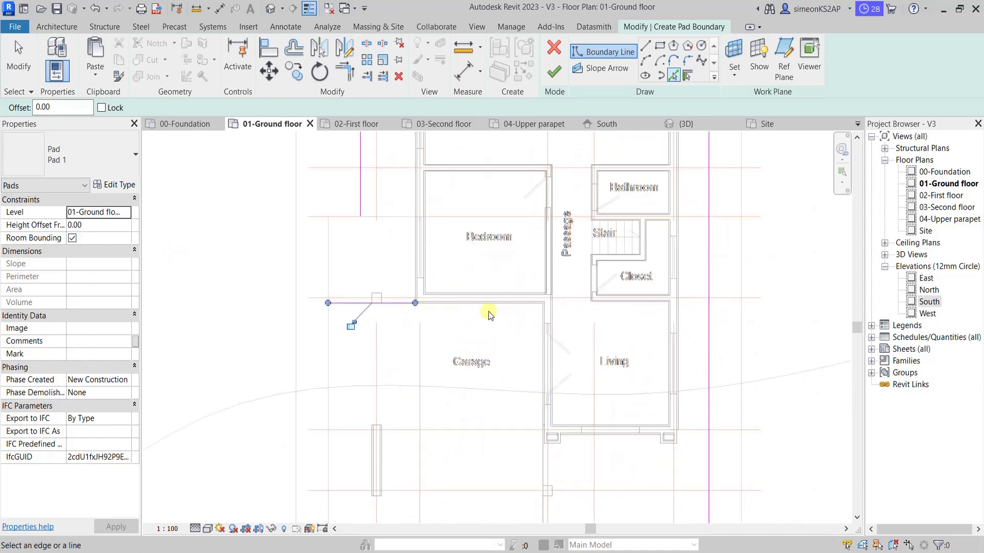
pyautogui.scroll(-1, 548, 358)
pyautogui.moveTo(563, 487); pyautogui.dragTo(568, 364, button='middle')
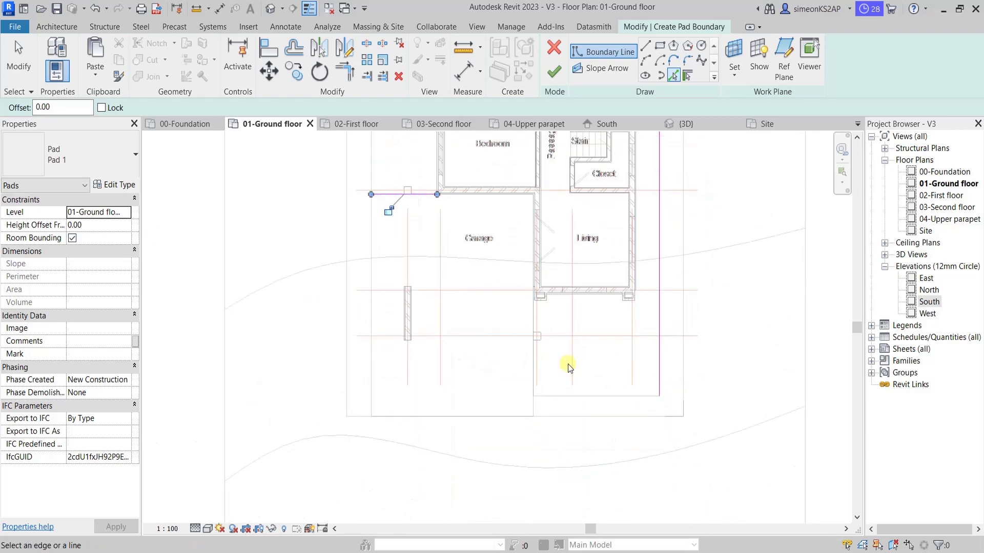
pyautogui.click(598, 395)
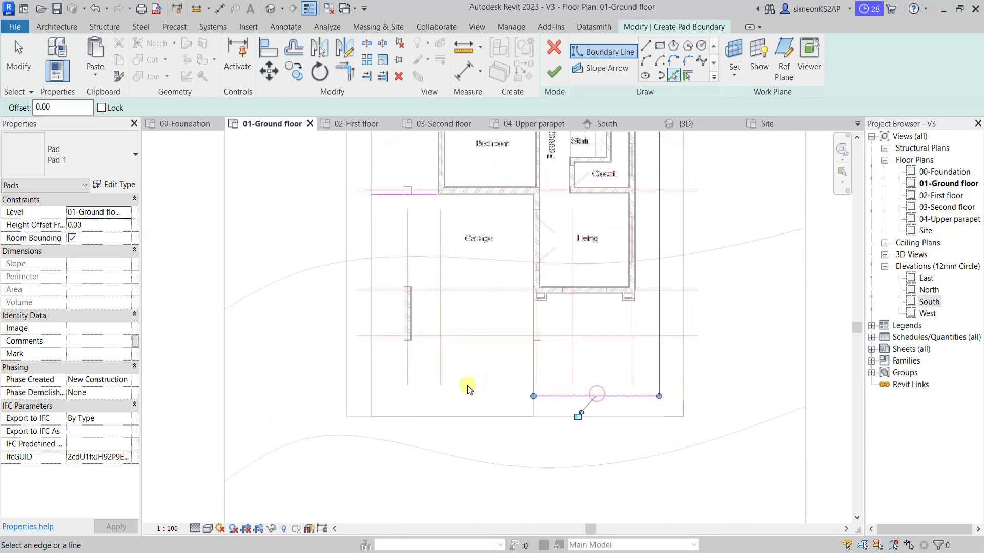
pyautogui.click(531, 332)
pyautogui.scroll(-2, 446, 205)
pyautogui.moveTo(456, 197); pyautogui.dragTo(459, 273, button='middle')
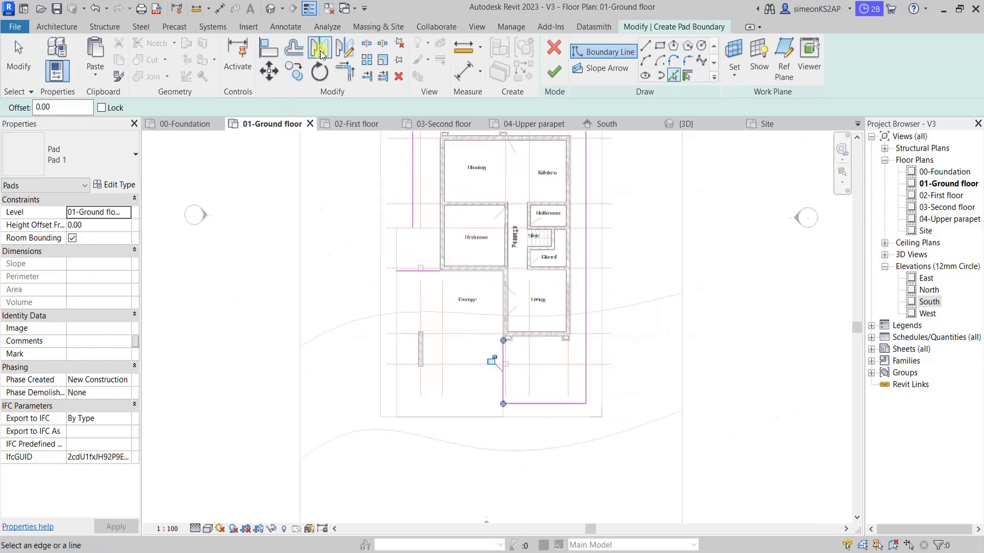
# - Close the pad boundary corners with Trim/Extend to Corner
pyautogui.click(344, 71)
pyautogui.scroll(2, 508, 360)
pyautogui.click(504, 360)
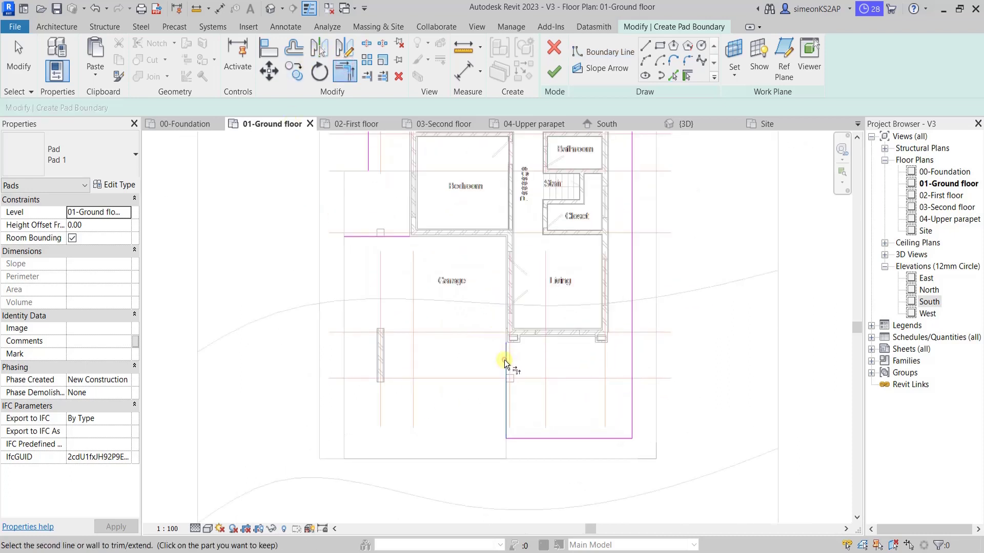
pyautogui.click(412, 239)
pyautogui.scroll(-3, 404, 240)
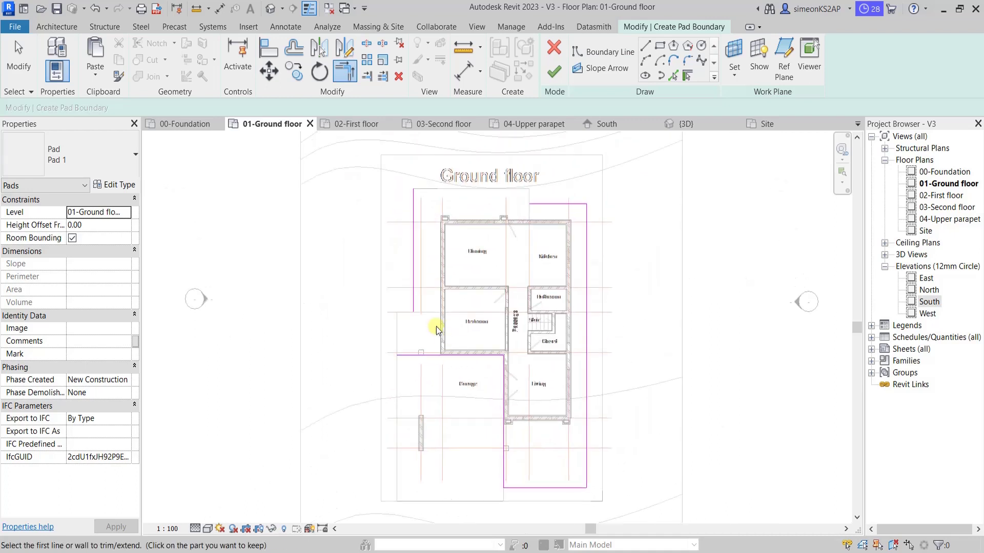
pyautogui.click(434, 357)
pyautogui.click(411, 297)
pyautogui.click(537, 204)
pyautogui.click(414, 210)
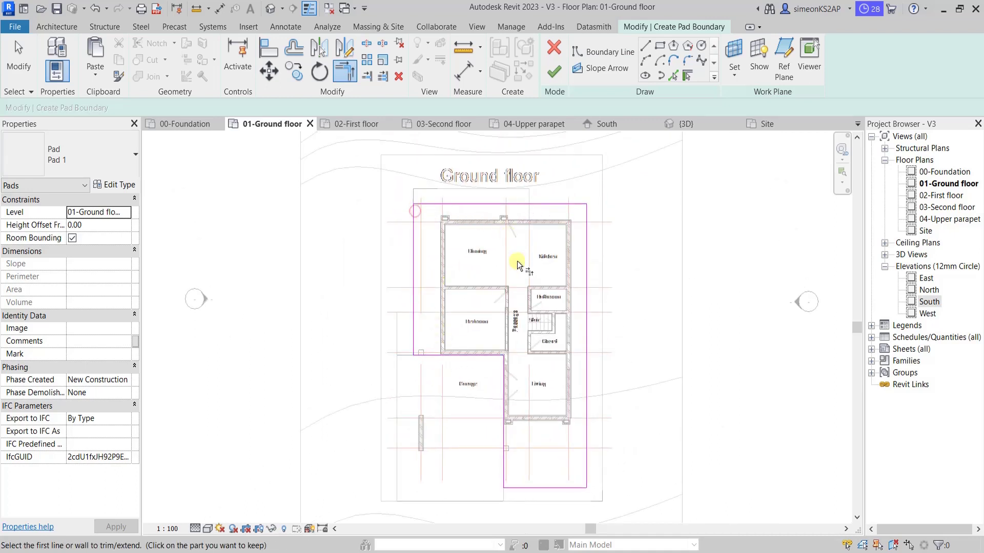
pyautogui.scroll(-2, 518, 260)
pyautogui.moveTo(535, 318); pyautogui.dragTo(537, 278, button='middle')
# - Finish the 137.885 m² building pad and review it in plan
pyautogui.click(554, 71)
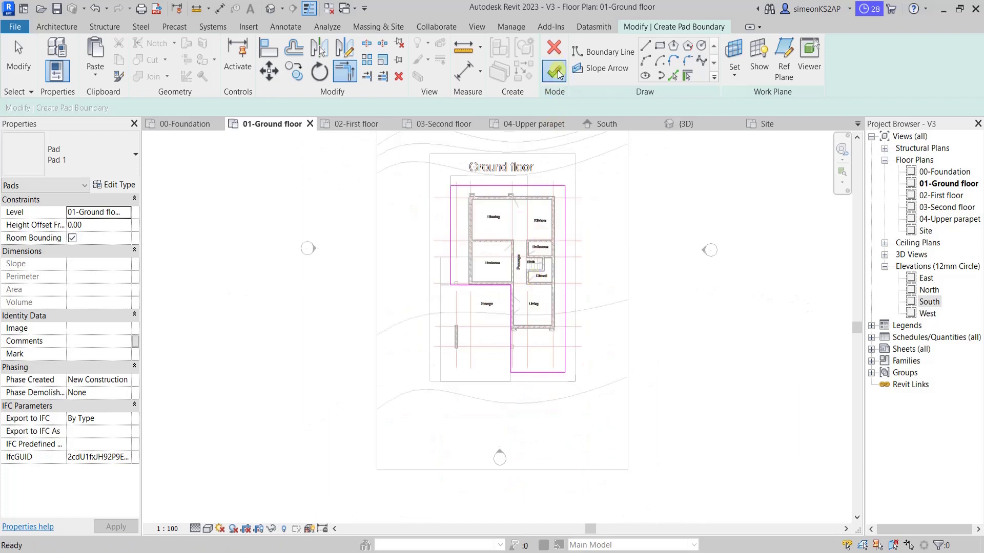
pyautogui.scroll(-1, 520, 253)
pyautogui.scroll(-1, 520, 253)
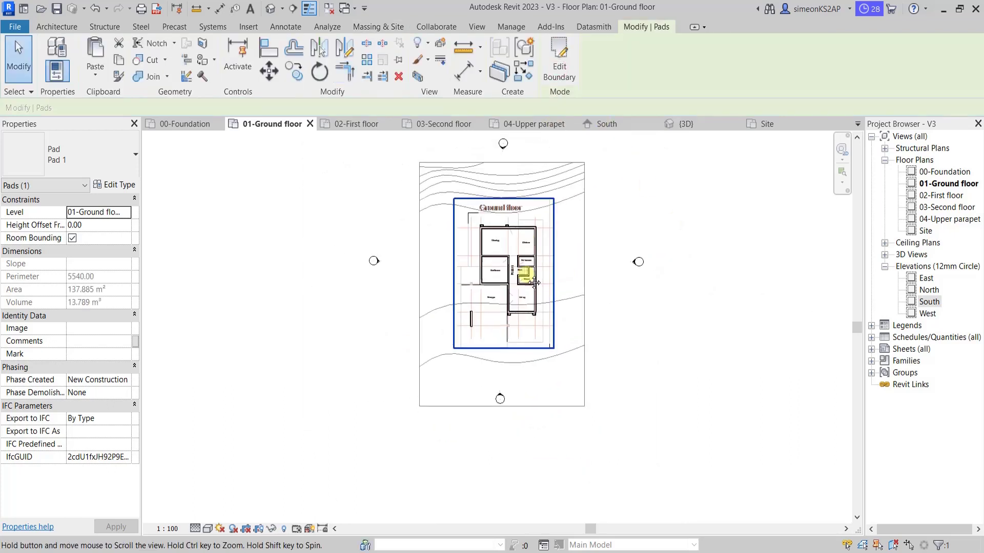
pyautogui.moveTo(520, 253); pyautogui.dragTo(518, 328, button='middle')
pyautogui.scroll(1, 567, 278)
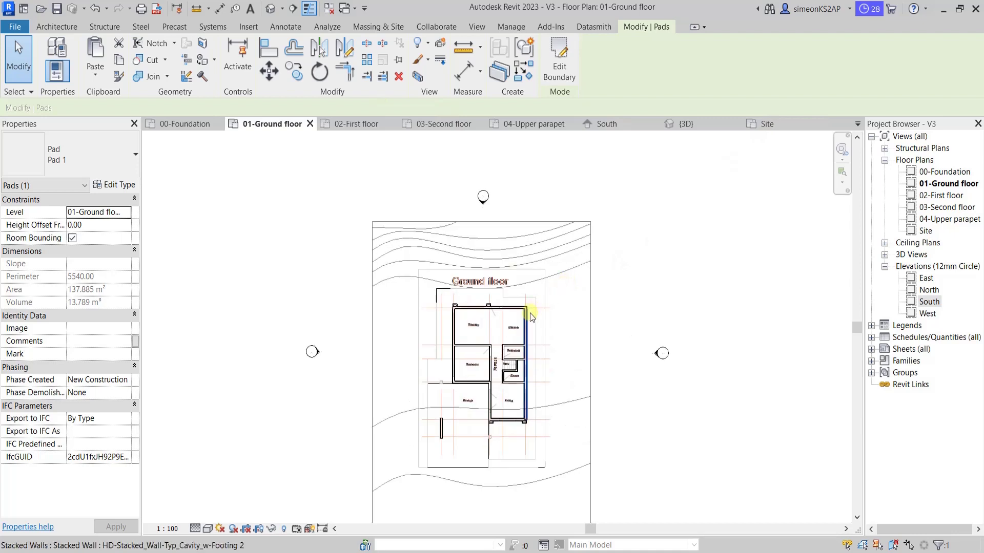
pyautogui.scroll(1, 527, 310)
pyautogui.scroll(1, 562, 268)
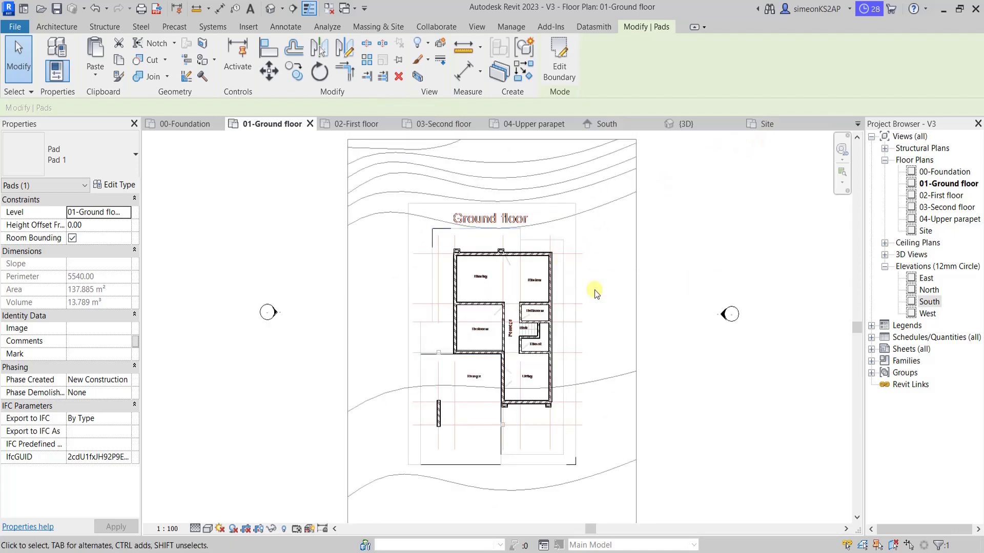
# - Open the 3D view and orbit to see the pad cut into the slope
pyautogui.click(703, 124)
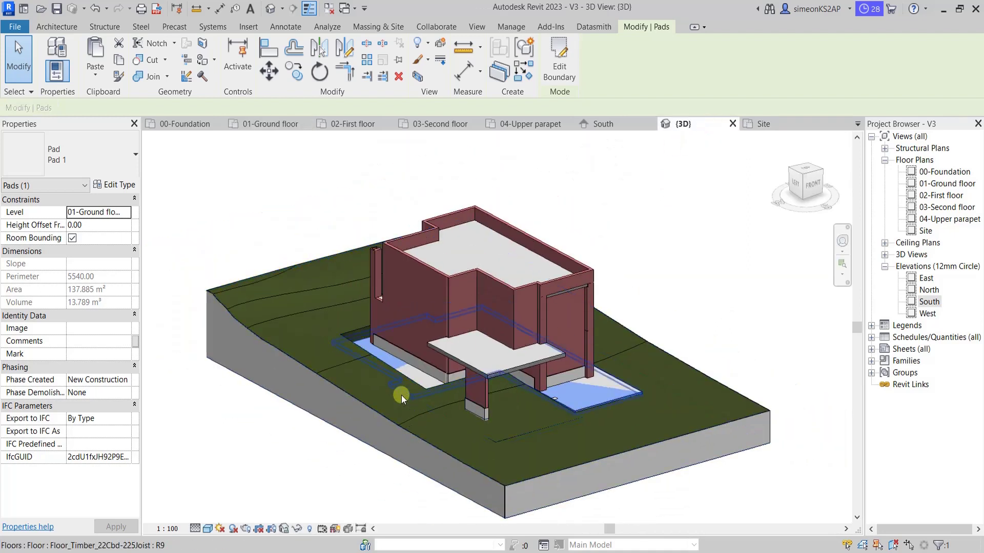
pyautogui.moveTo(401, 395)
pyautogui.keyDown('shift'); pyautogui.mouseDown(button='middle')
pyautogui.moveTo(534, 403)
pyautogui.moveTo(451, 390)
pyautogui.moveTo(381, 358)
pyautogui.moveTo(513, 410)
pyautogui.mouseUp(button='middle'); pyautogui.keyUp('shift')
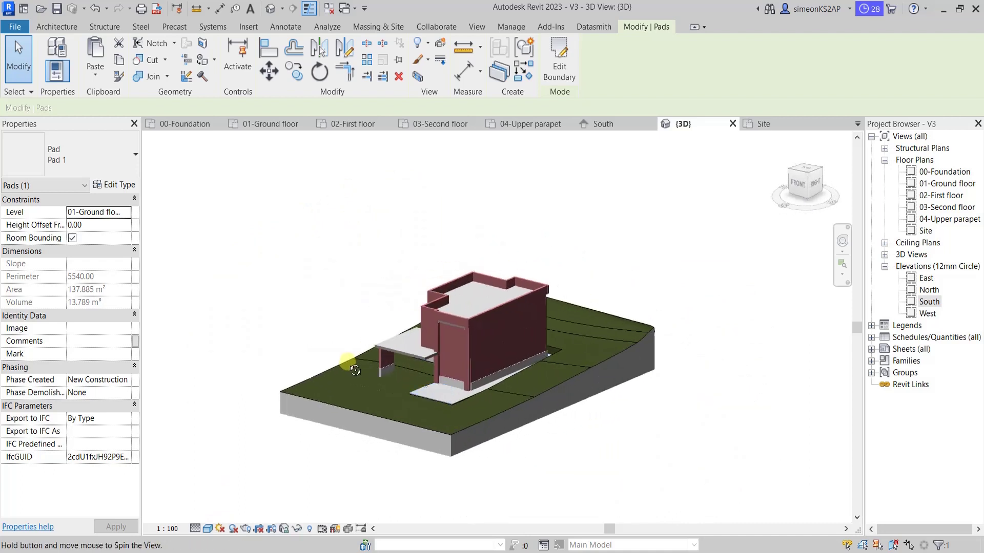
pyautogui.click(632, 467)
pyautogui.scroll(1, 433, 405)
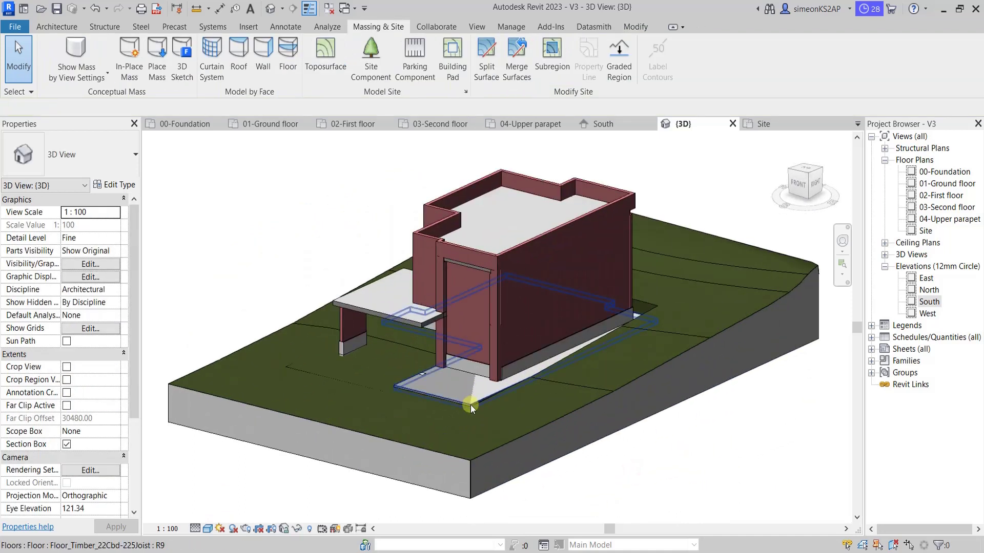
# - Delete the Floor_Timber_22Cbd-225Joist slab and return to the 01-Ground floor plan
pyautogui.click(471, 405)
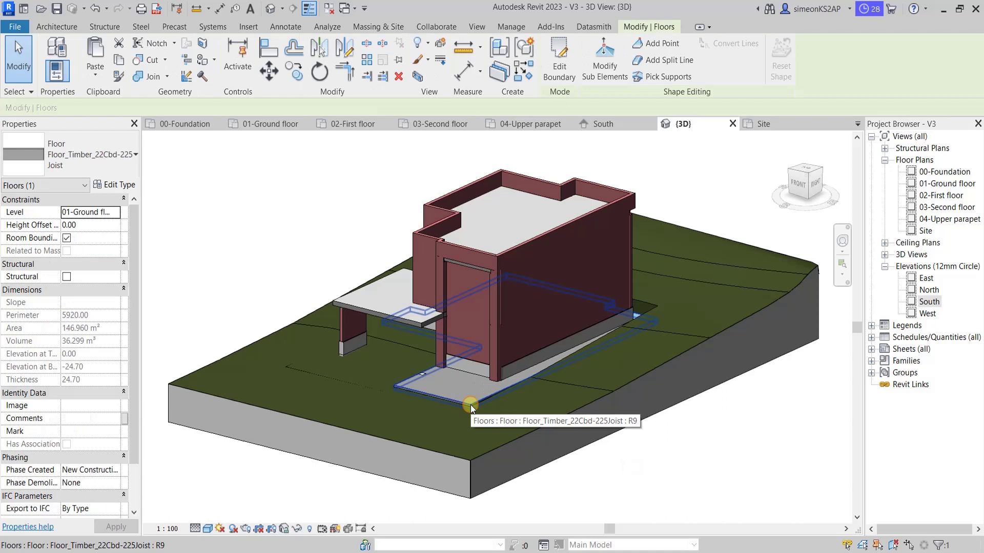
pyautogui.click(399, 77)
pyautogui.scroll(-2, 481, 442)
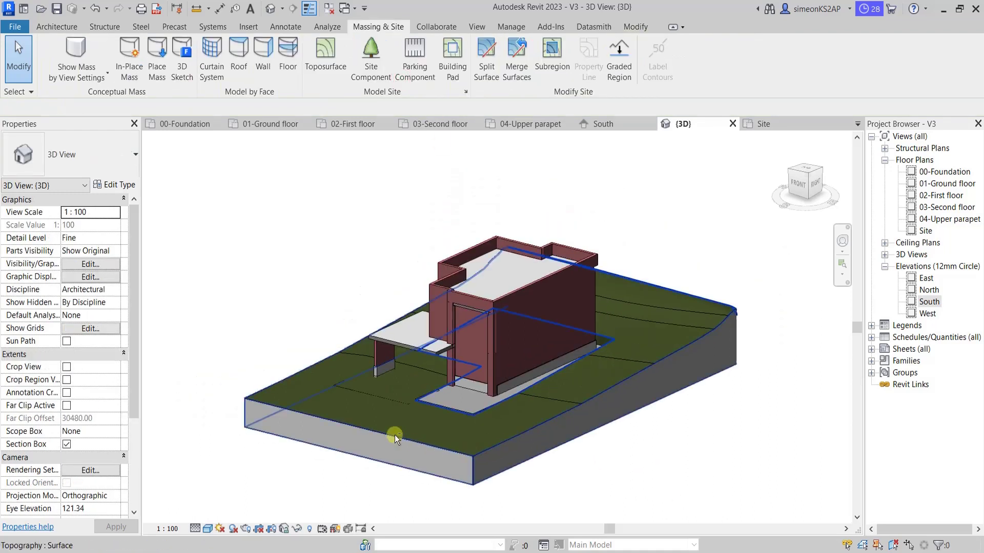
pyautogui.moveTo(395, 435)
pyautogui.keyDown('shift'); pyautogui.mouseDown(button='middle')
pyautogui.moveTo(554, 460)
pyautogui.moveTo(514, 479)
pyautogui.moveTo(617, 503)
pyautogui.mouseUp(button='middle'); pyautogui.keyUp('shift')
pyautogui.scroll(3, 463, 419)
pyautogui.scroll(-1, 476, 418)
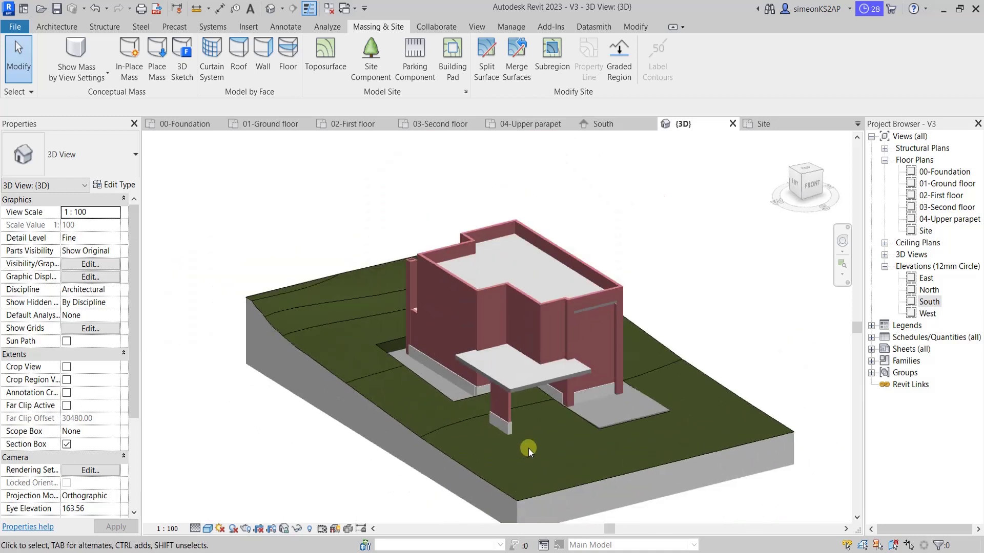
pyautogui.moveTo(528, 447)
pyautogui.keyDown('shift'); pyautogui.mouseDown(button='middle')
pyautogui.moveTo(576, 463)
pyautogui.moveTo(538, 466)
pyautogui.mouseUp(button='middle'); pyautogui.keyUp('shift')
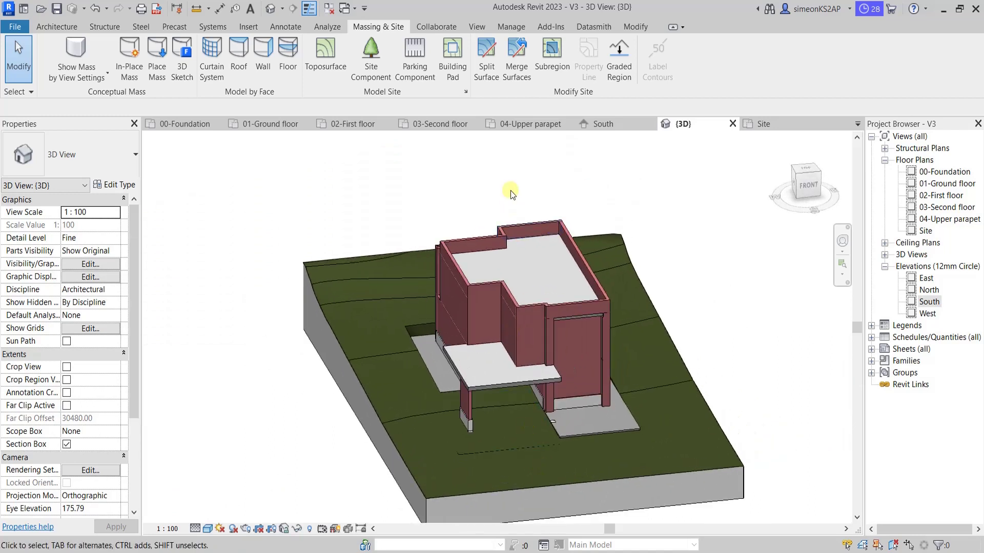
pyautogui.click(292, 125)
pyautogui.scroll(3, 509, 369)
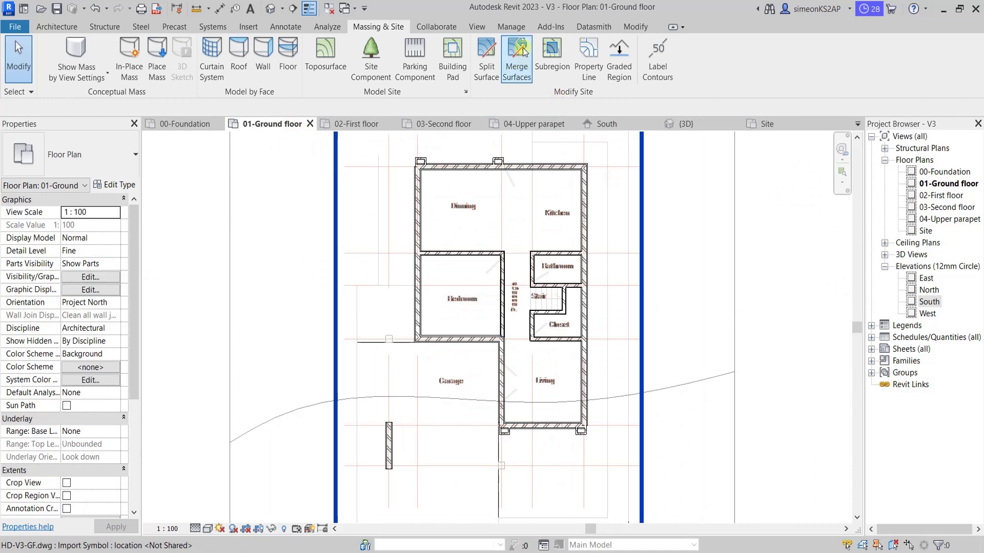
# - Start a new building pad and pick the garage's vertical wall as its first edge
pyautogui.click(452, 61)
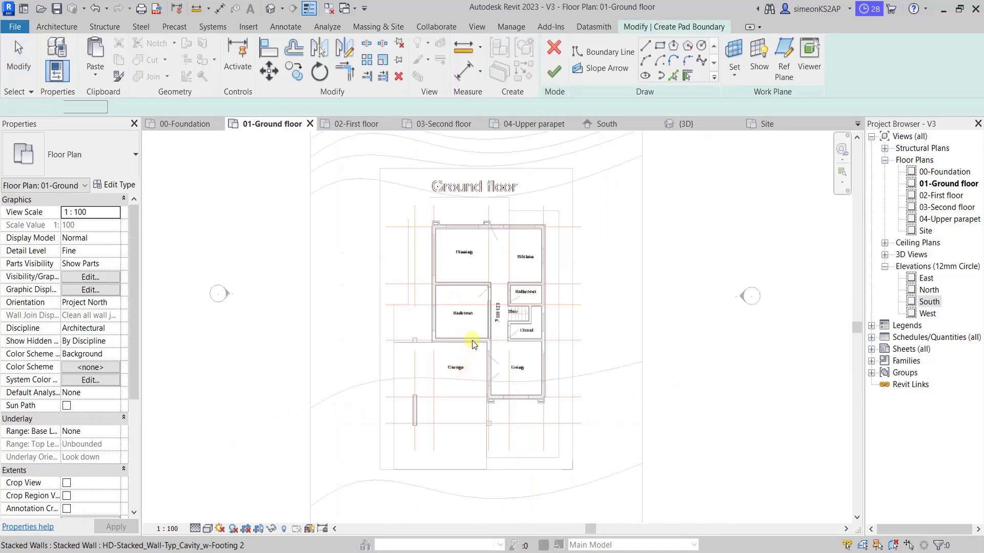
pyautogui.moveTo(518, 424); pyautogui.dragTo(563, 134, button='middle')
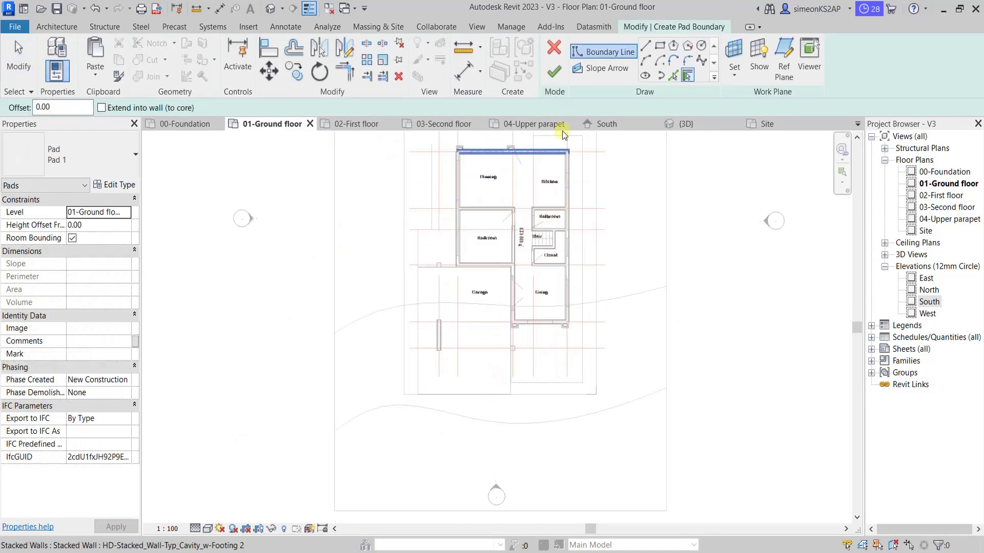
pyautogui.click(674, 76)
pyautogui.scroll(1, 466, 398)
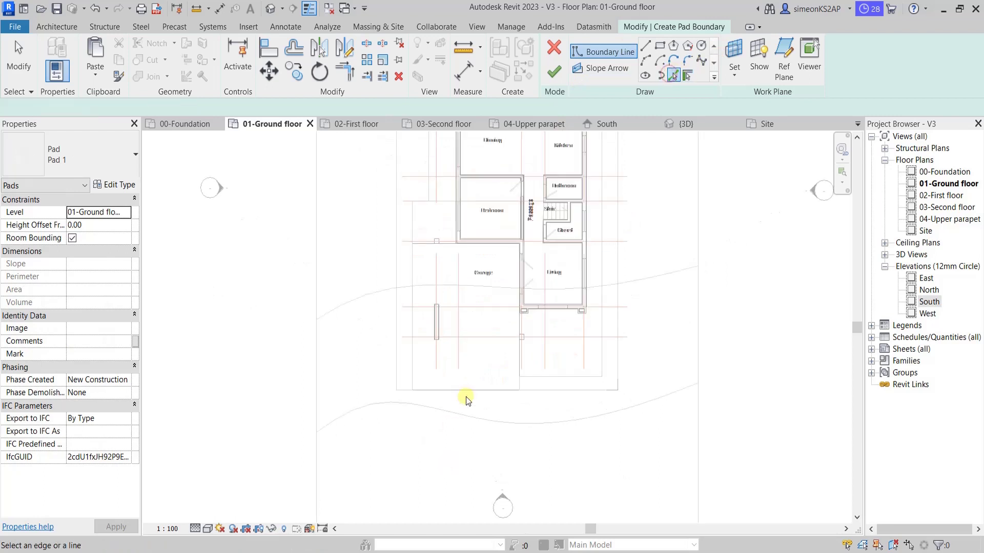
pyautogui.scroll(1, 467, 393)
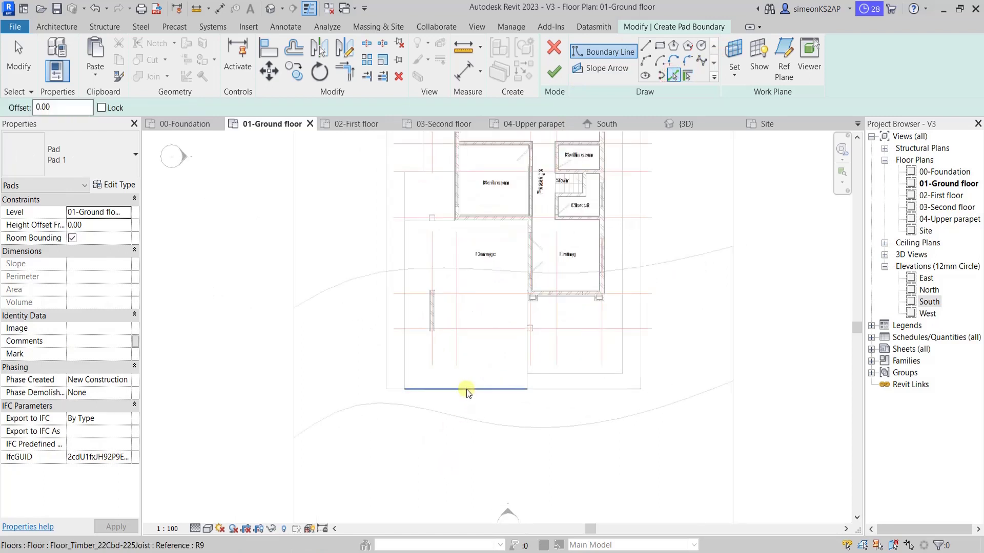
pyautogui.click(388, 313)
pyautogui.scroll(-1, 461, 258)
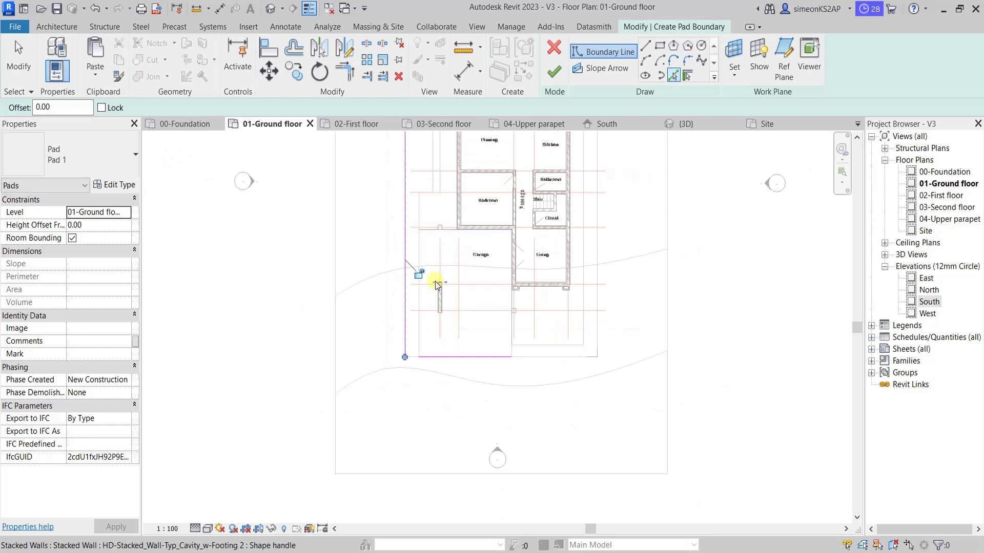
pyautogui.scroll(-1, 435, 281)
# - Add the top and right garage wall edges and finish the 57.855 m² pad
pyautogui.moveTo(428, 279); pyautogui.dragTo(488, 281, button='middle')
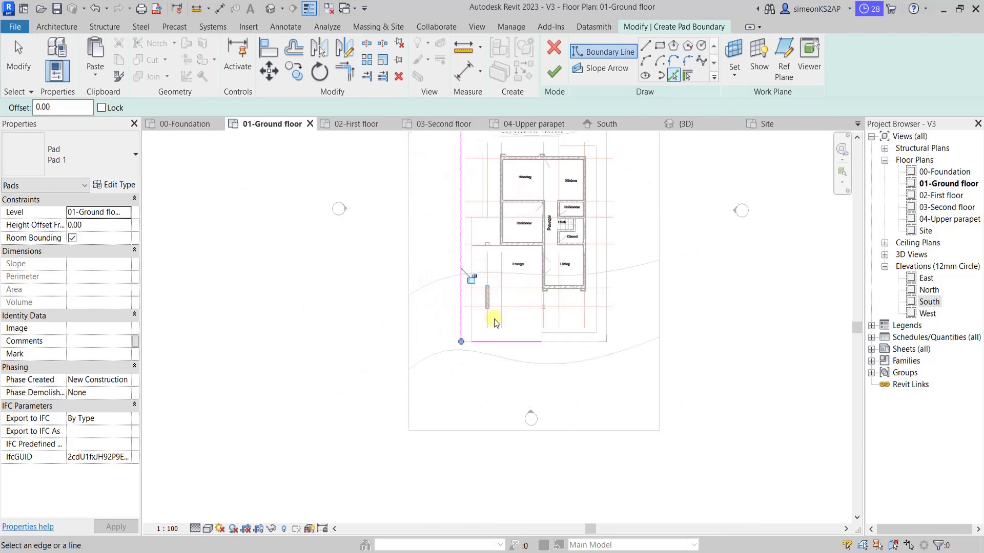
pyautogui.scroll(1, 476, 321)
pyautogui.scroll(1, 472, 246)
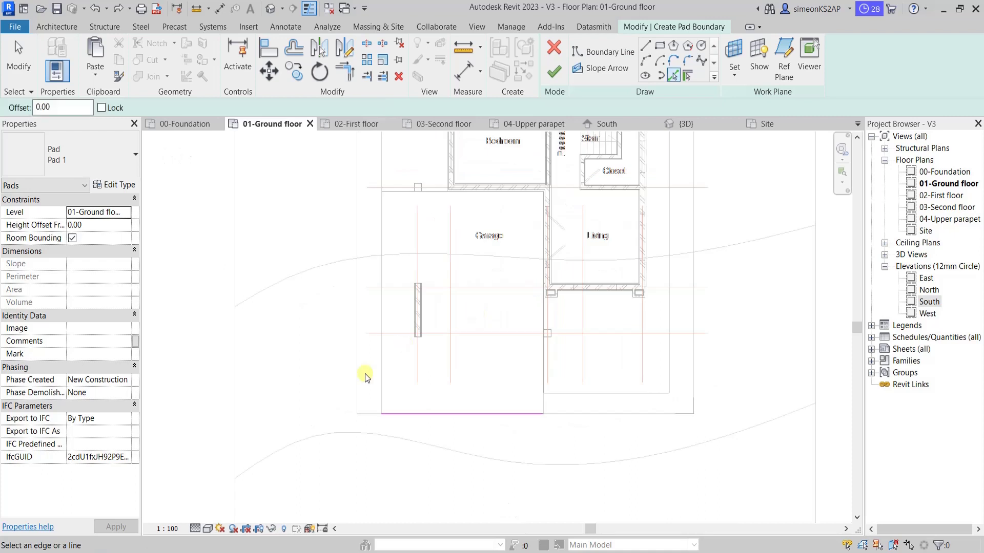
pyautogui.click(405, 192)
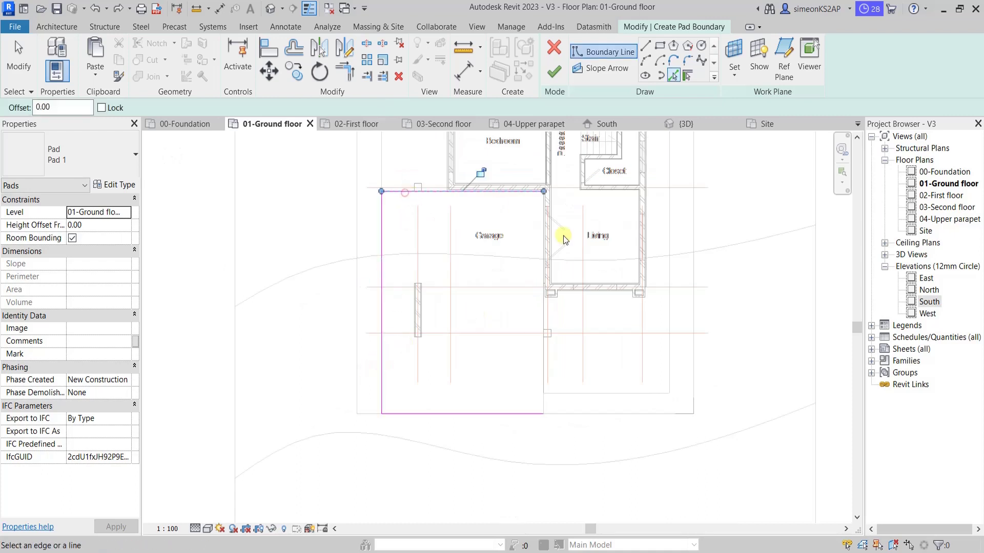
pyautogui.click(542, 343)
pyautogui.scroll(-1, 521, 373)
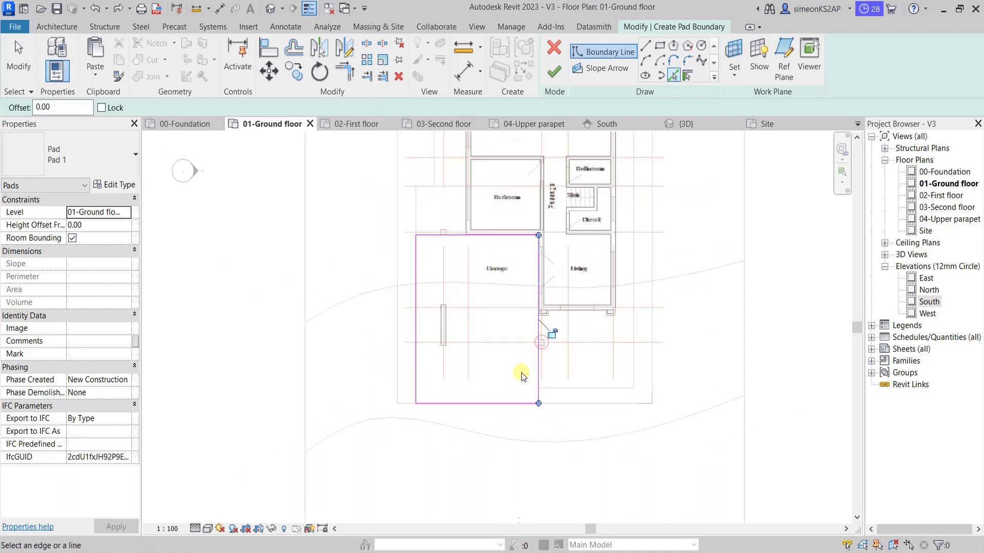
pyautogui.scroll(-1, 521, 373)
pyautogui.click(555, 70)
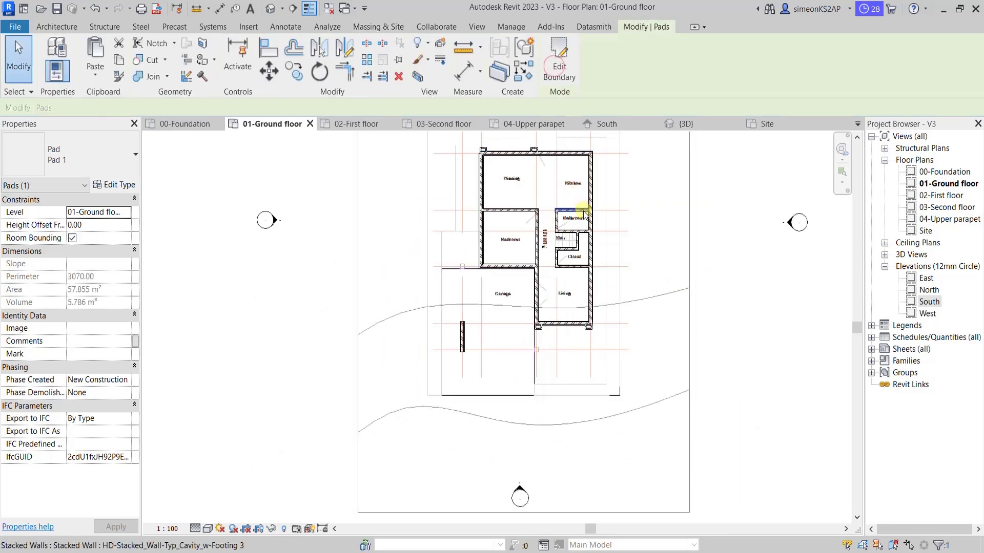
# - Orbit and zoom the 3D view to inspect the grey garage pad in the green slope
pyautogui.scroll(-2, 542, 285)
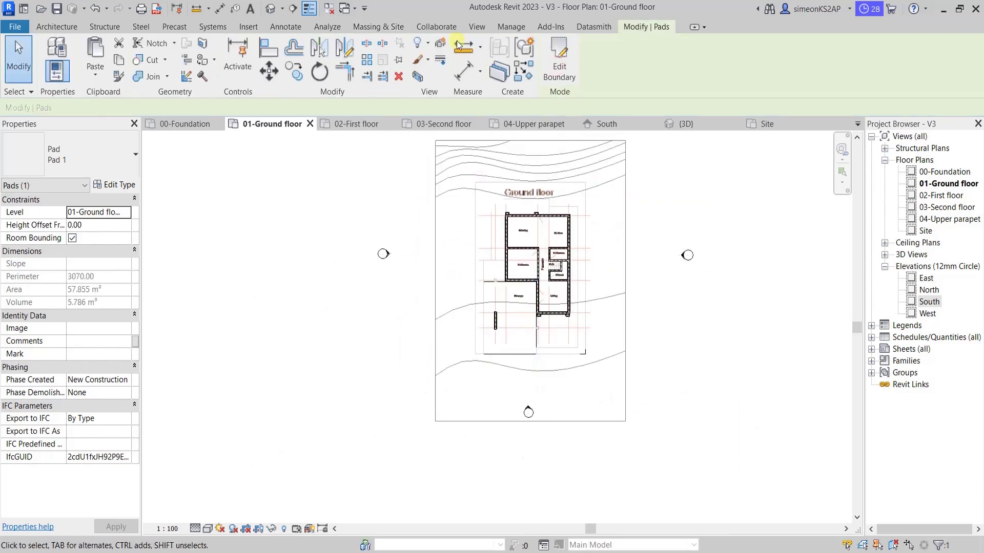
pyautogui.click(684, 124)
pyautogui.scroll(-4, 567, 278)
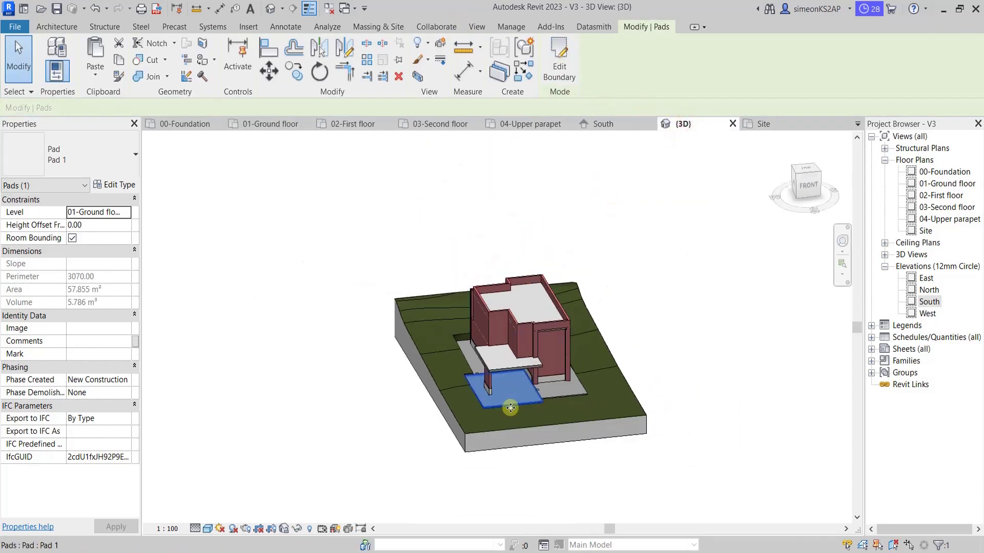
pyautogui.keyDown('shift'); pyautogui.moveTo(520, 385); pyautogui.dragTo(715, 409, button='middle'); pyautogui.keyUp('shift')
pyautogui.click(717, 410)
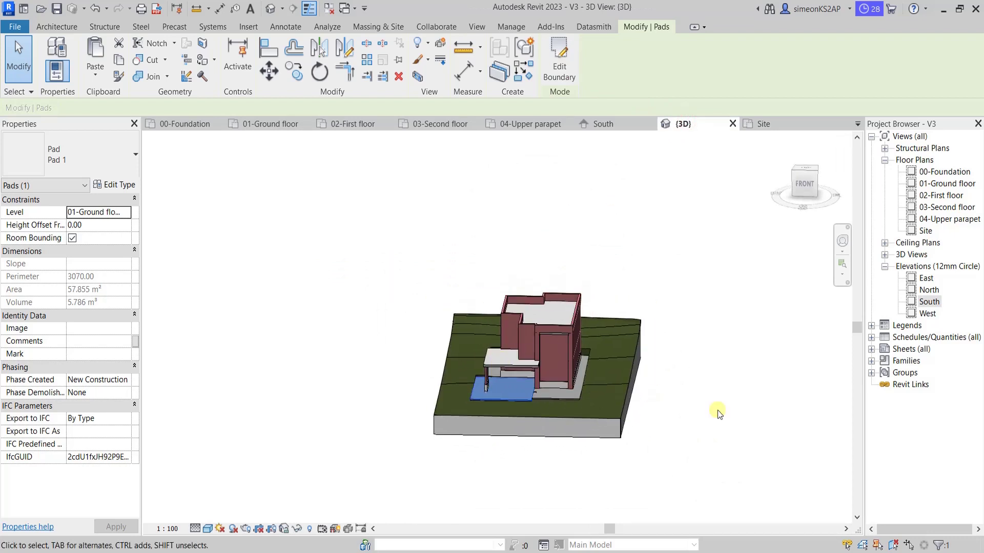
pyautogui.scroll(2, 487, 402)
pyautogui.keyDown('shift'); pyautogui.moveTo(487, 402); pyautogui.dragTo(634, 457, button='middle'); pyautogui.keyUp('shift')
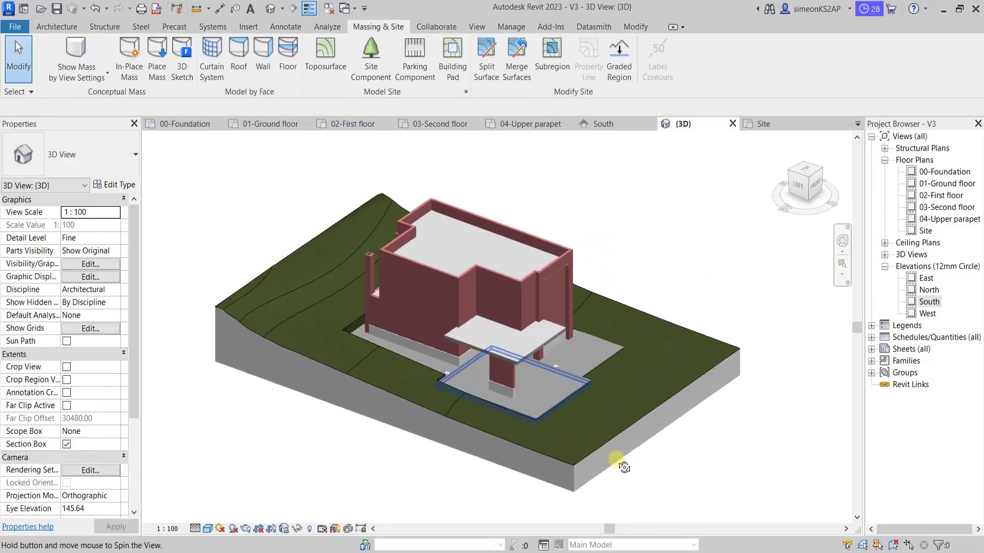
pyautogui.scroll(3, 557, 421)
pyautogui.moveTo(557, 420)
pyautogui.keyDown('shift'); pyautogui.mouseDown(button='middle')
pyautogui.moveTo(497, 418)
pyautogui.moveTo(466, 396)
pyautogui.mouseUp(button='middle'); pyautogui.keyUp('shift')
pyautogui.scroll(3, 560, 404)
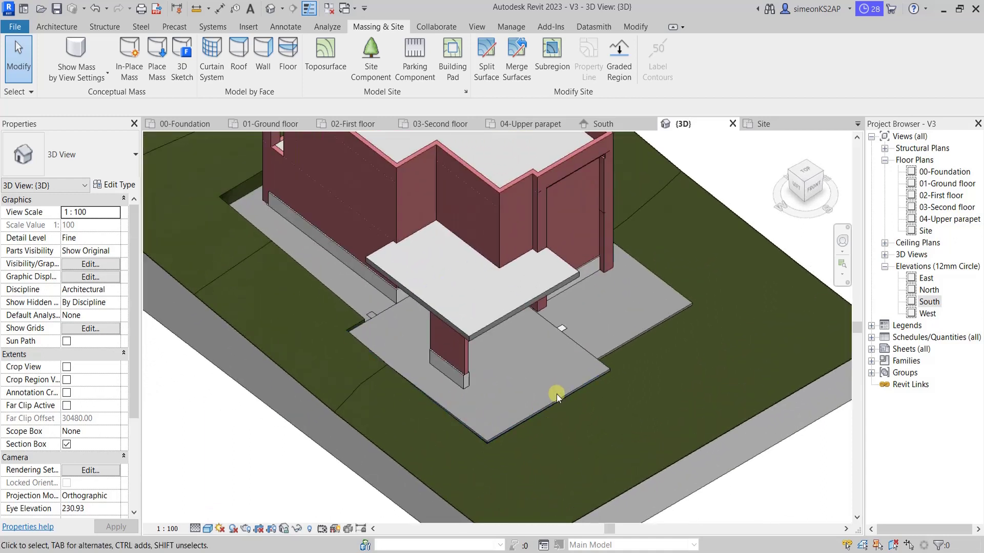
# - Select the garage pad and bring its boundary sketch into view on the ground floor plan
pyautogui.click(557, 399)
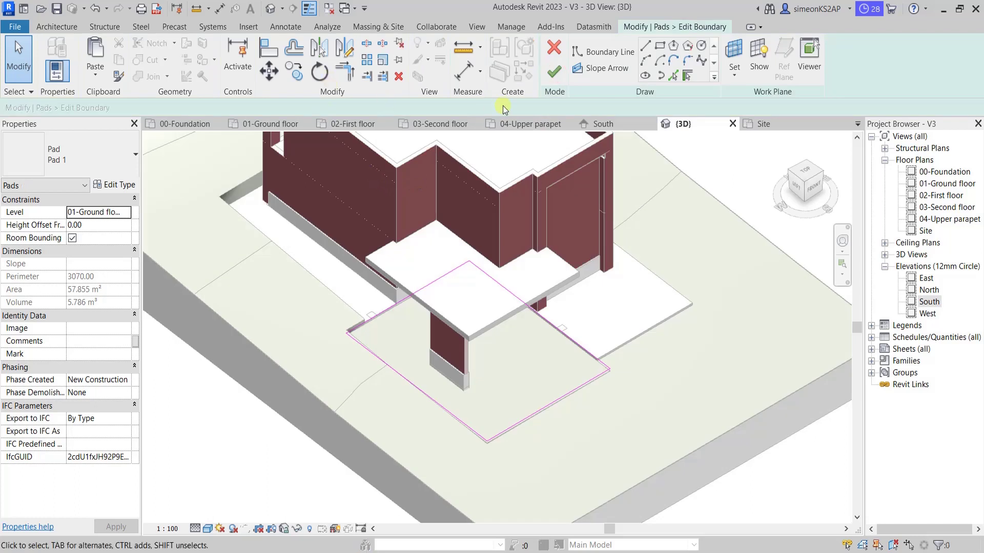
pyautogui.click(272, 124)
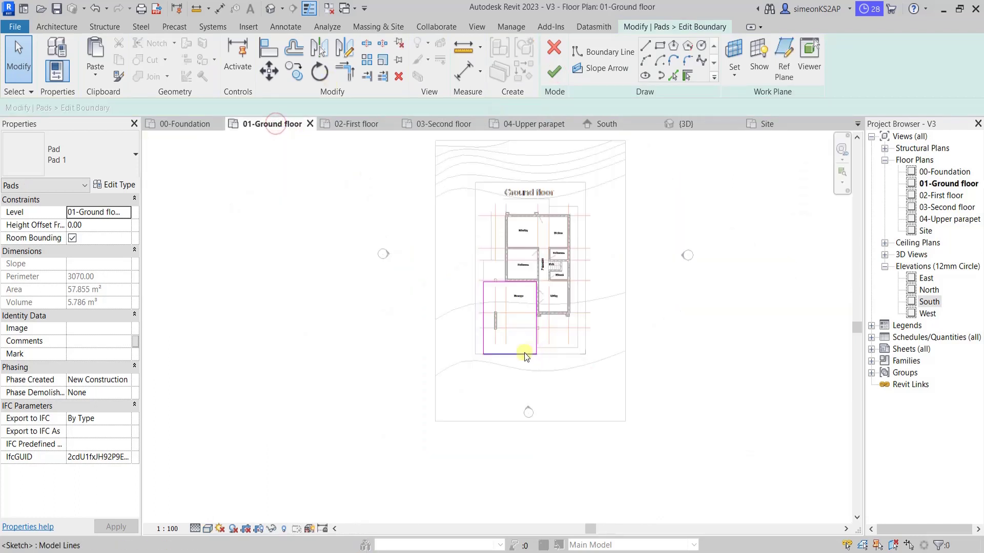
pyautogui.scroll(1, 523, 352)
pyautogui.moveTo(533, 345); pyautogui.dragTo(545, 328, button='middle')
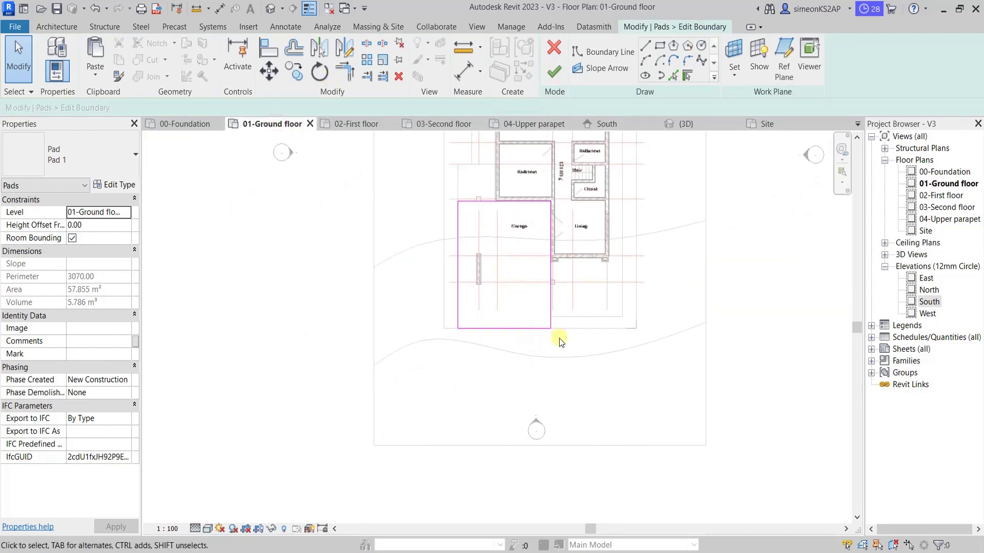
# - Sketch a driveway strip extending 800 below the pad and back up to the garage corner
pyautogui.click(644, 46)
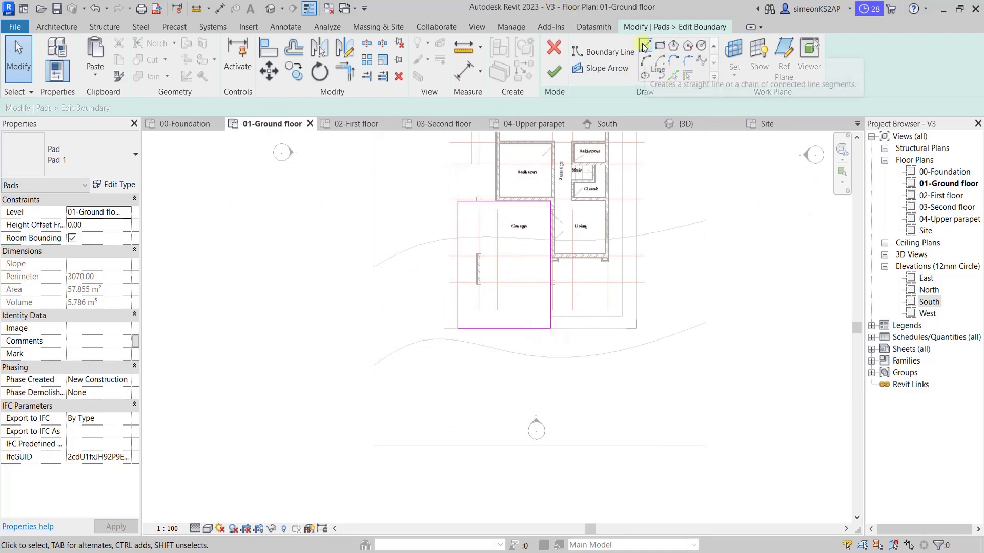
pyautogui.scroll(1, 471, 336)
pyautogui.moveTo(468, 345); pyautogui.dragTo(467, 323, button='middle')
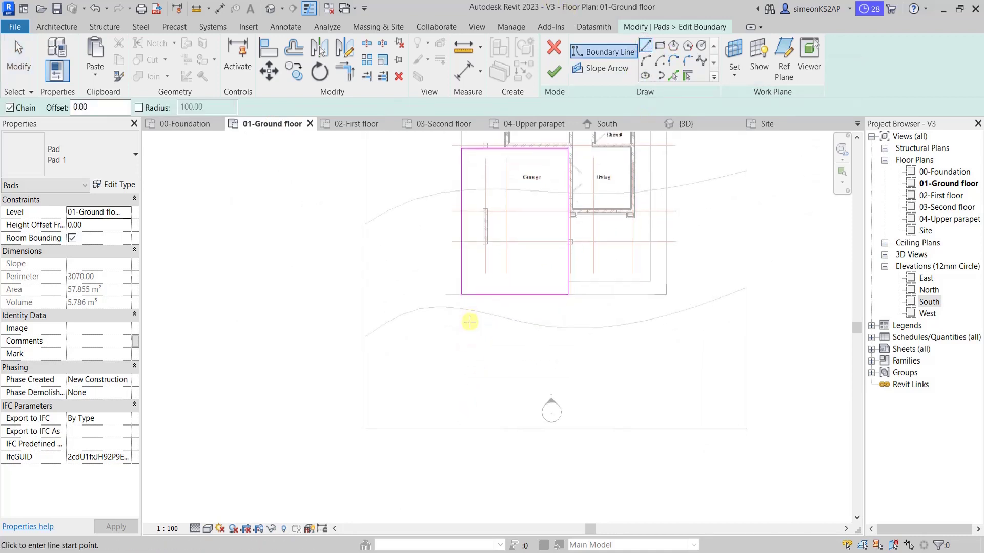
pyautogui.scroll(-1, 513, 327)
pyautogui.moveTo(548, 320); pyautogui.dragTo(525, 332, button='middle')
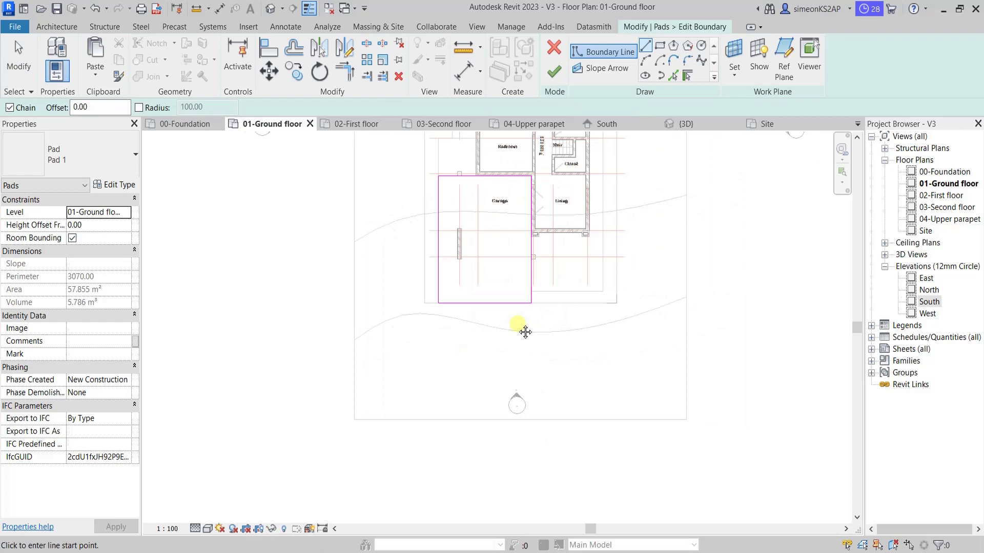
pyautogui.scroll(1, 503, 319)
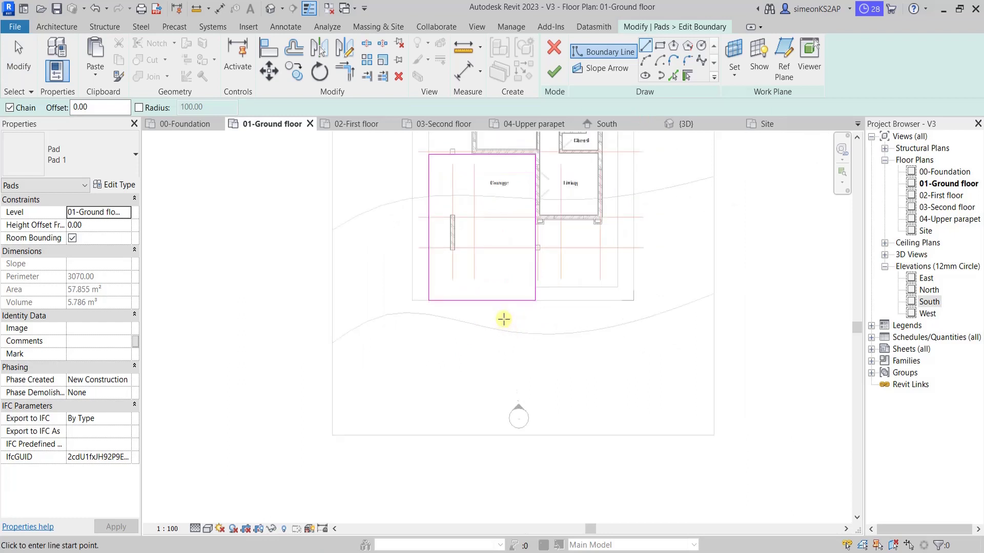
pyautogui.scroll(1, 483, 315)
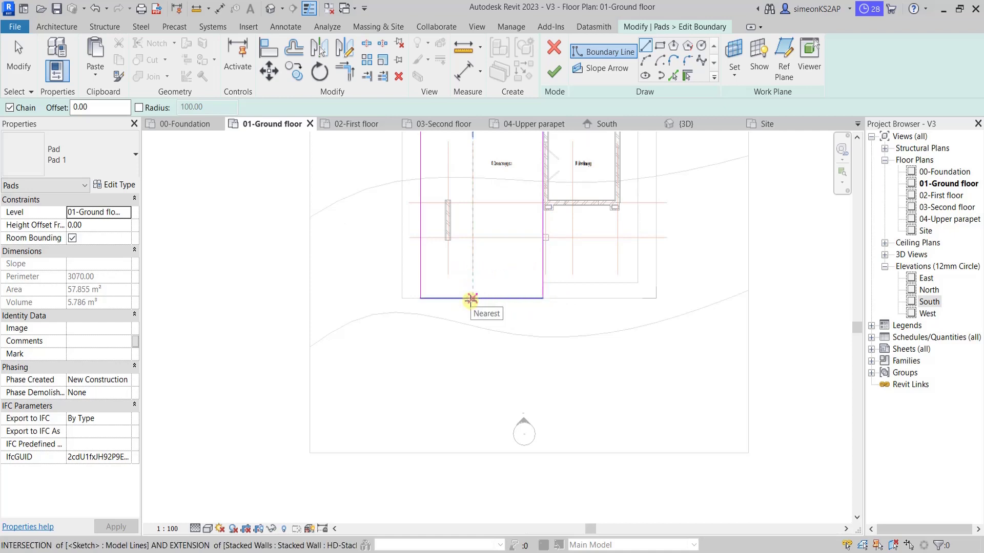
pyautogui.scroll(-2, 471, 299)
pyautogui.scroll(2, 471, 298)
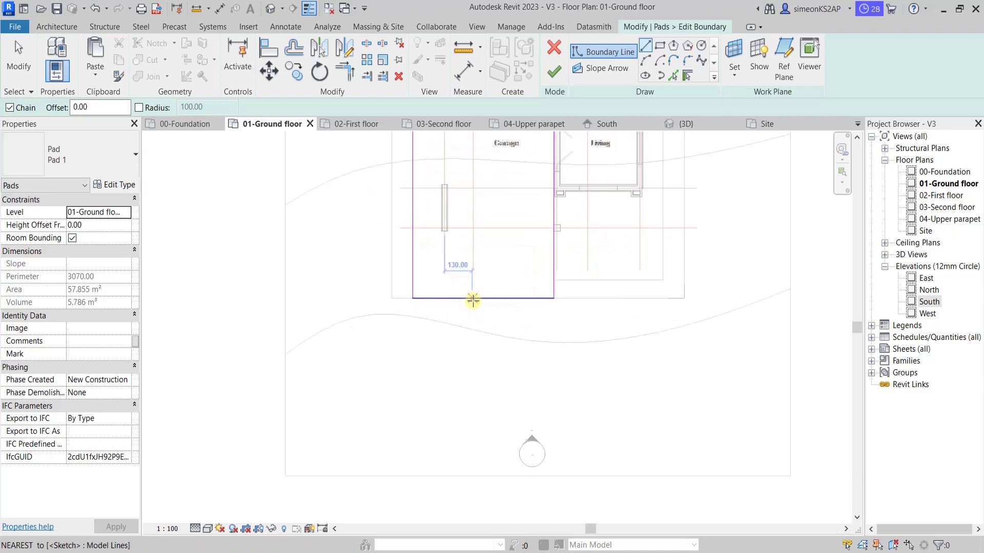
pyautogui.click(473, 300)
pyautogui.scroll(-1, 468, 436)
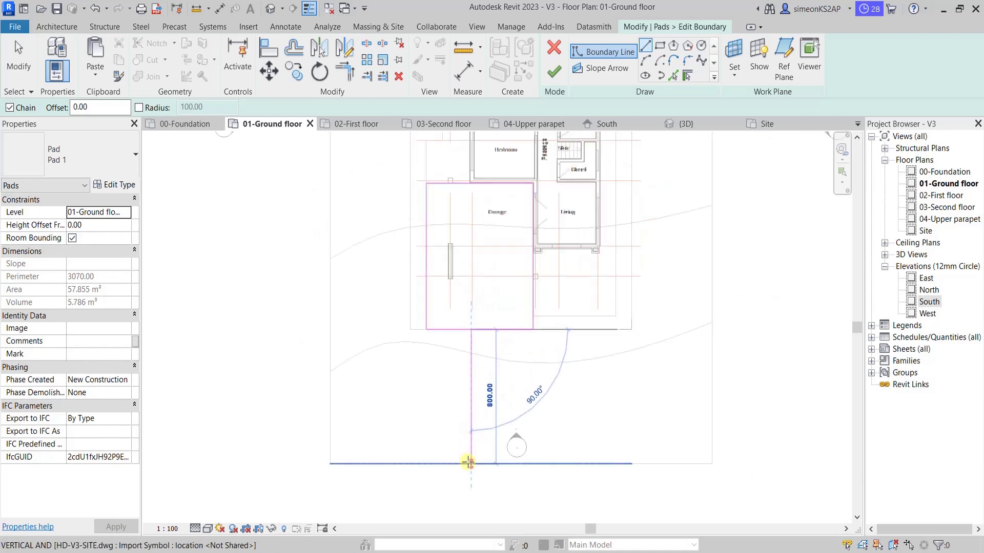
pyautogui.click(470, 463)
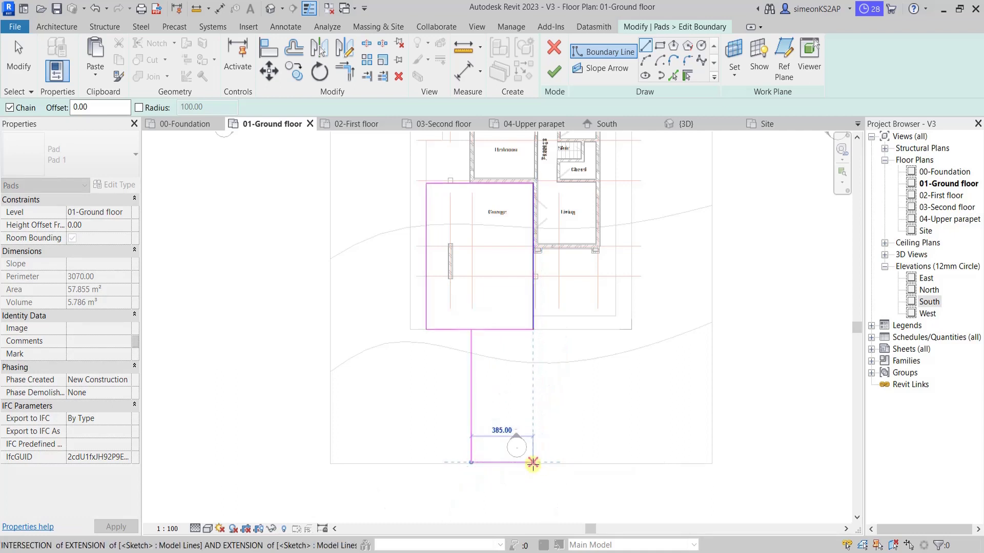
pyautogui.click(532, 463)
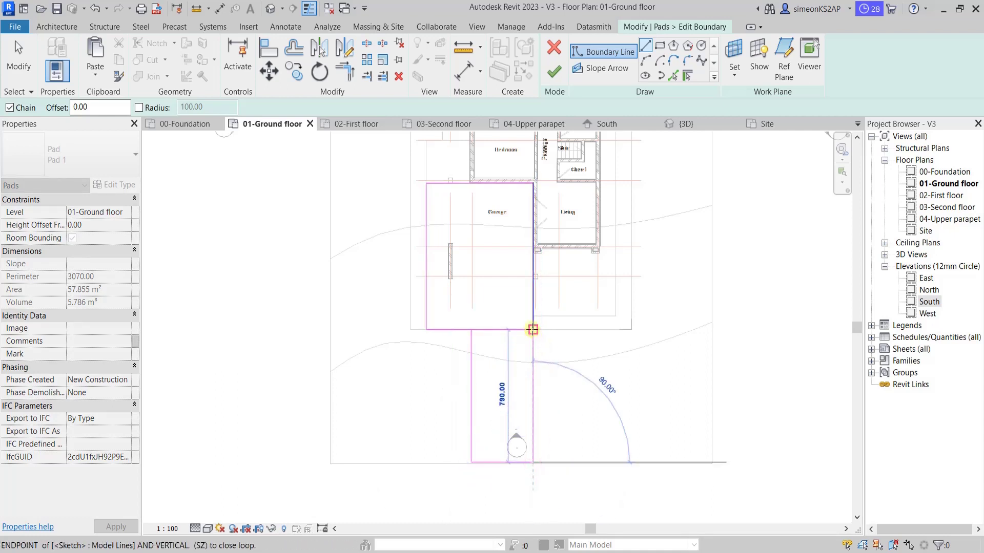
pyautogui.click(534, 329)
pyautogui.rightClick(533, 329)
pyautogui.click(553, 336)
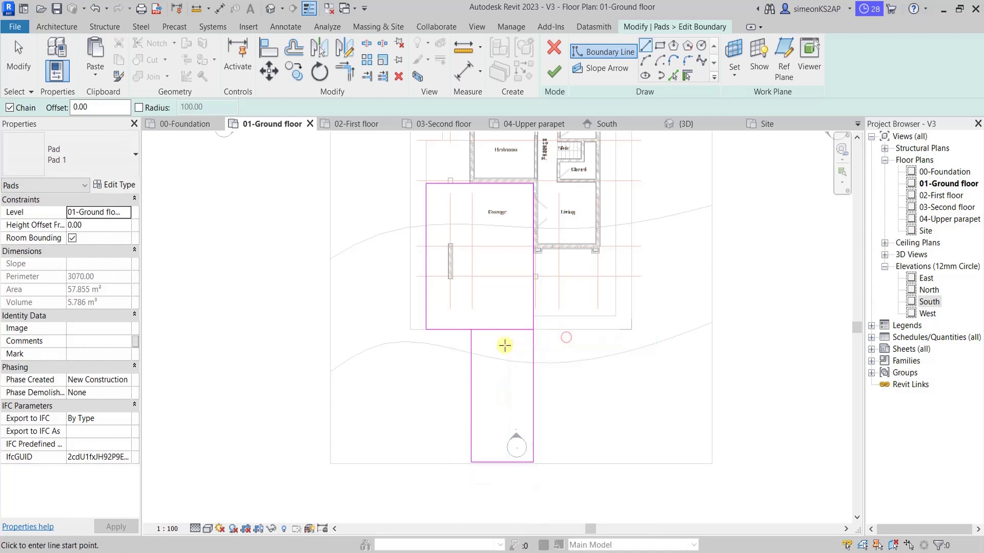
pyautogui.scroll(2, 499, 342)
pyautogui.rightClick(470, 281)
pyautogui.click(492, 285)
# - Set the driveway strip's width to 400
pyautogui.scroll(-2, 509, 328)
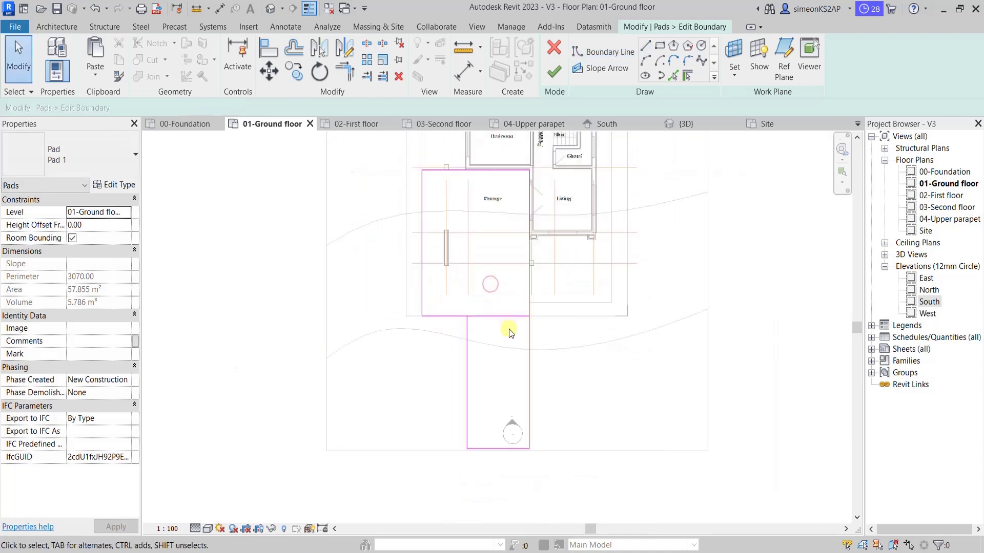
pyautogui.click(467, 338)
pyautogui.click(495, 290)
pyautogui.write('400')
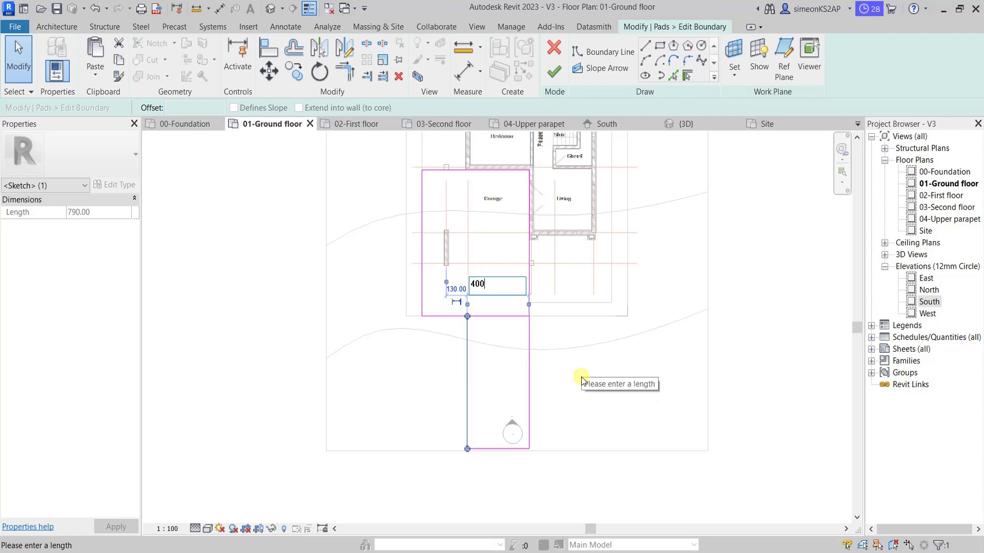
pyautogui.press('Return')
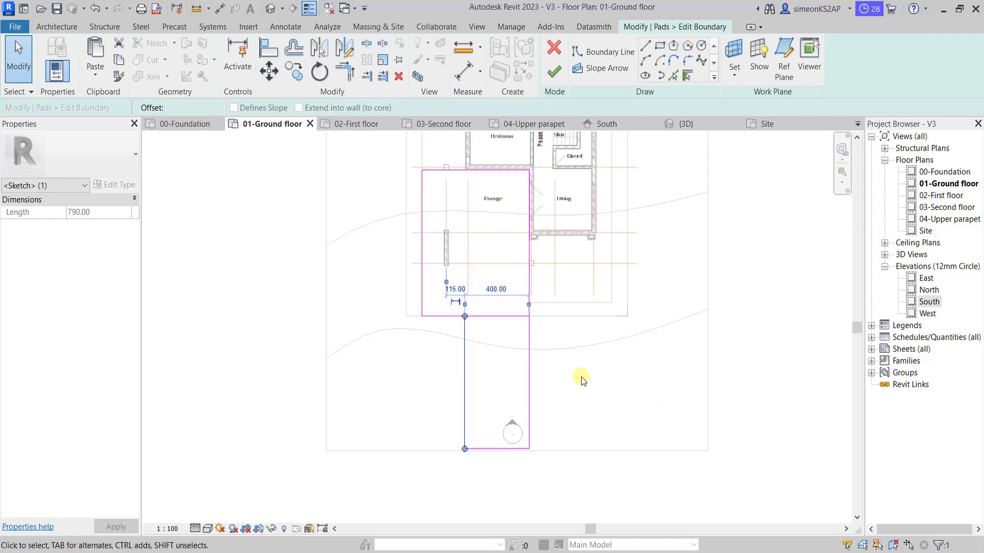
pyautogui.click(459, 310)
pyautogui.scroll(1, 459, 310)
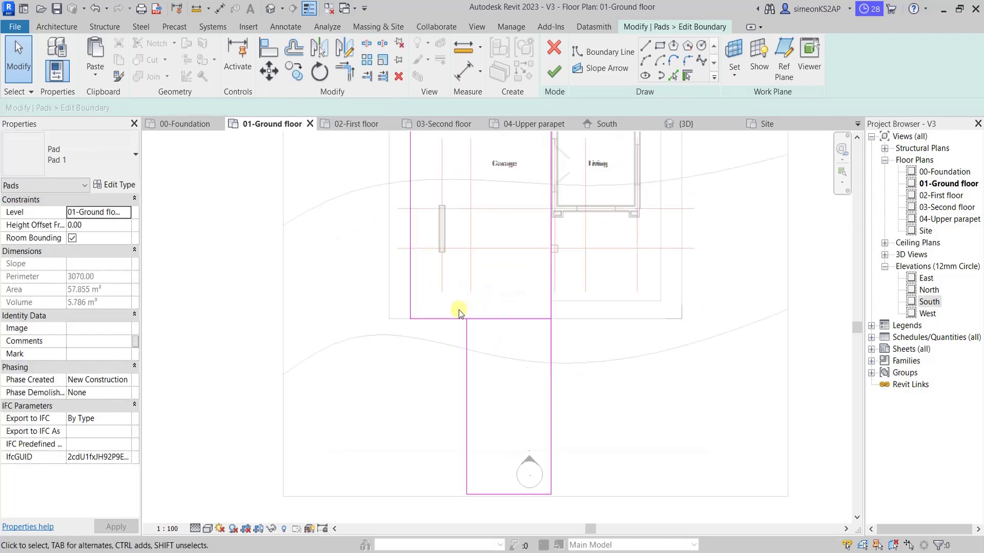
# - Trim the boundary lines into an L-shaped corner and finish the pad sketch
pyautogui.click(345, 70)
pyautogui.click(466, 334)
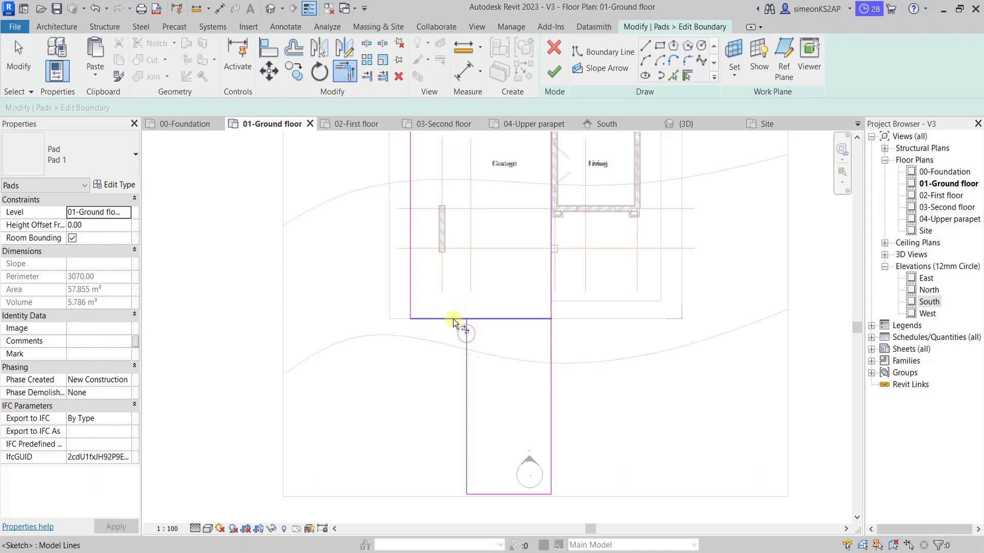
pyautogui.click(453, 319)
pyautogui.scroll(-2, 492, 350)
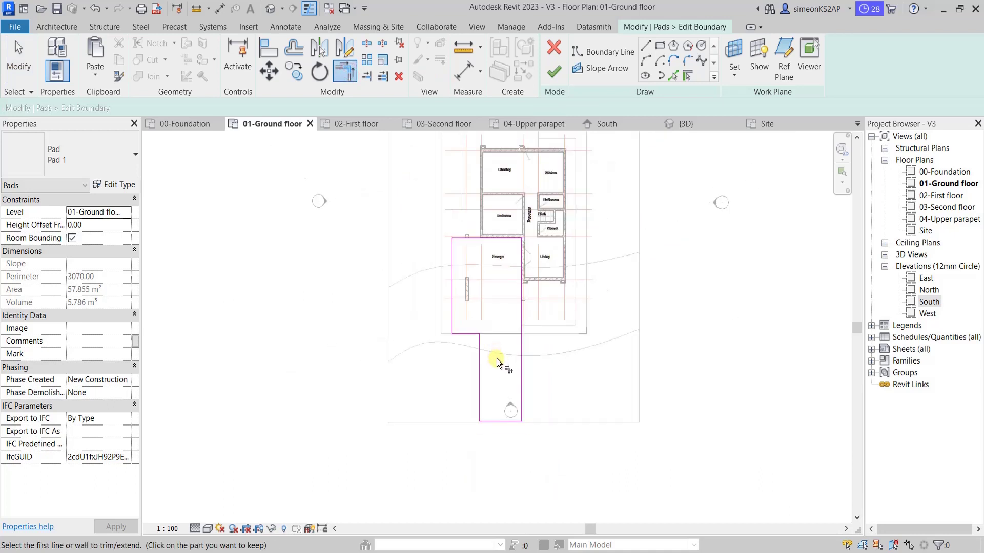
pyautogui.click(553, 72)
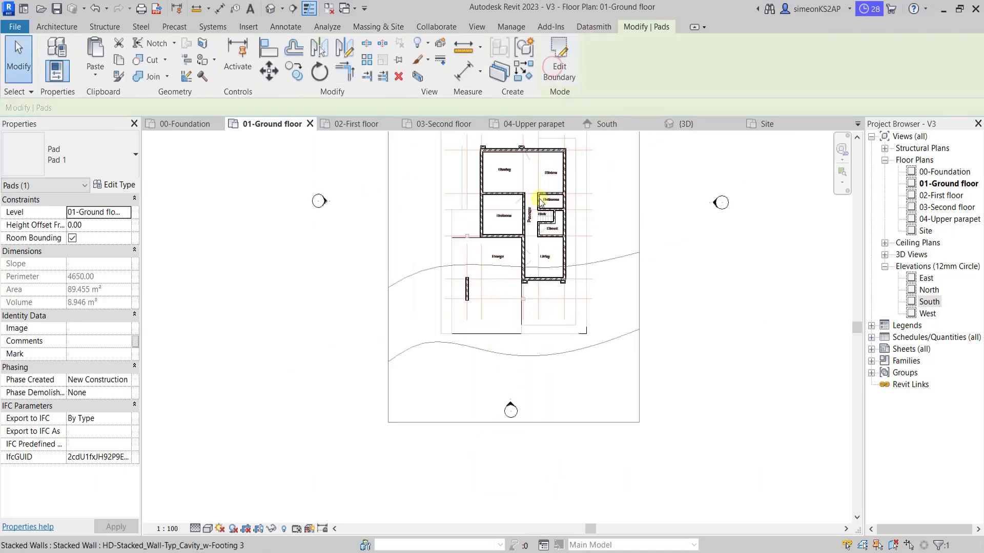
# - In the 3D view, lower the carport pad's height offset from -10 to -15
pyautogui.click(692, 126)
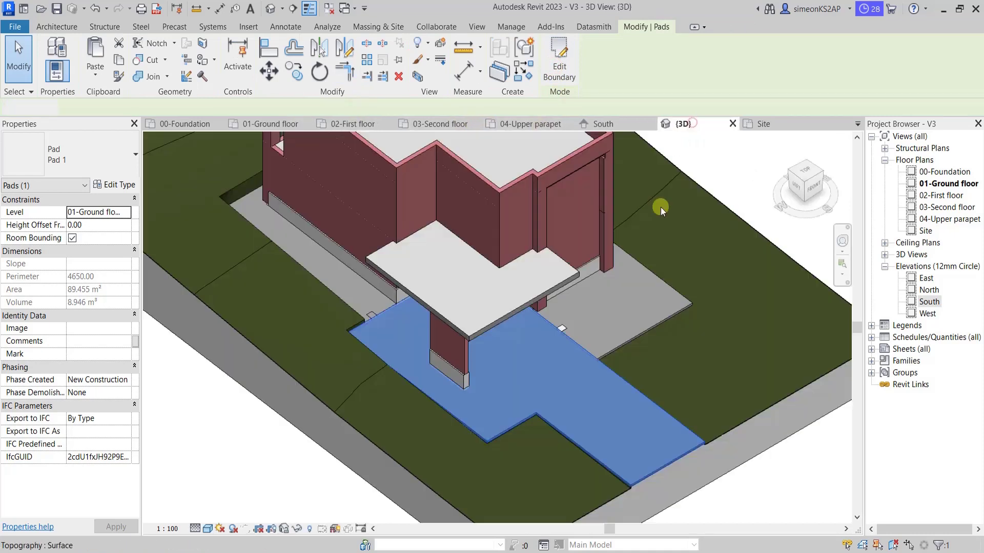
pyautogui.scroll(-5, 595, 401)
pyautogui.click(647, 451)
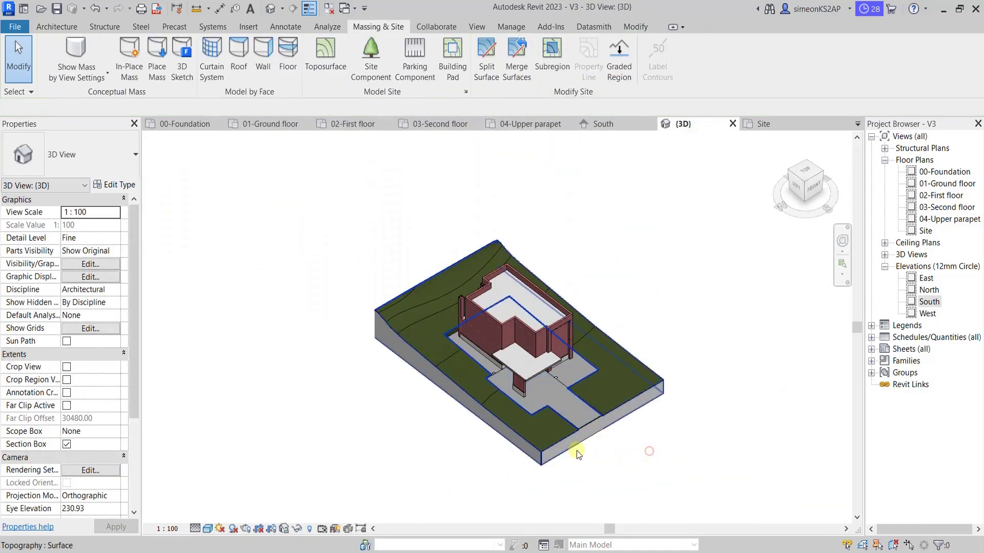
pyautogui.scroll(4, 570, 449)
pyautogui.click(576, 443)
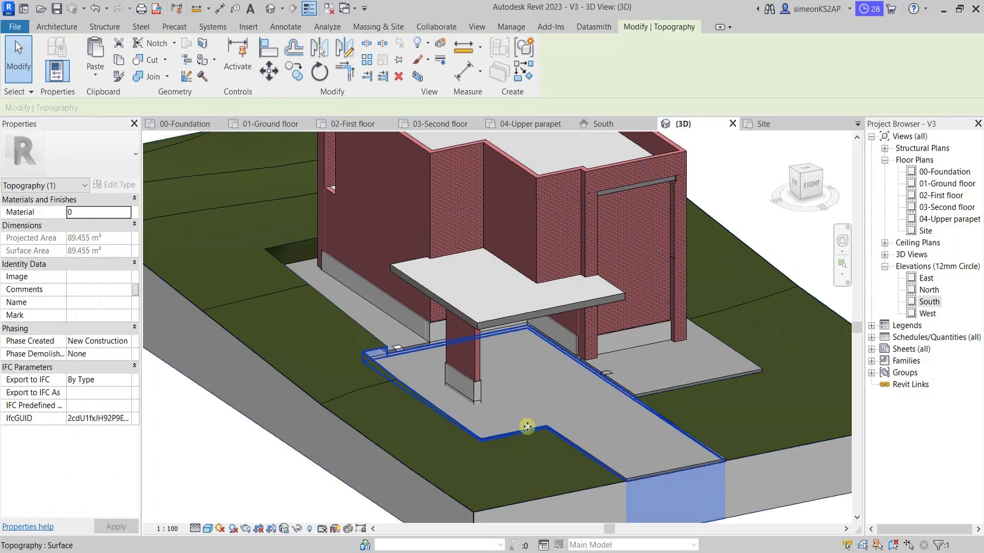
pyautogui.press('Escape')
pyautogui.click(638, 478)
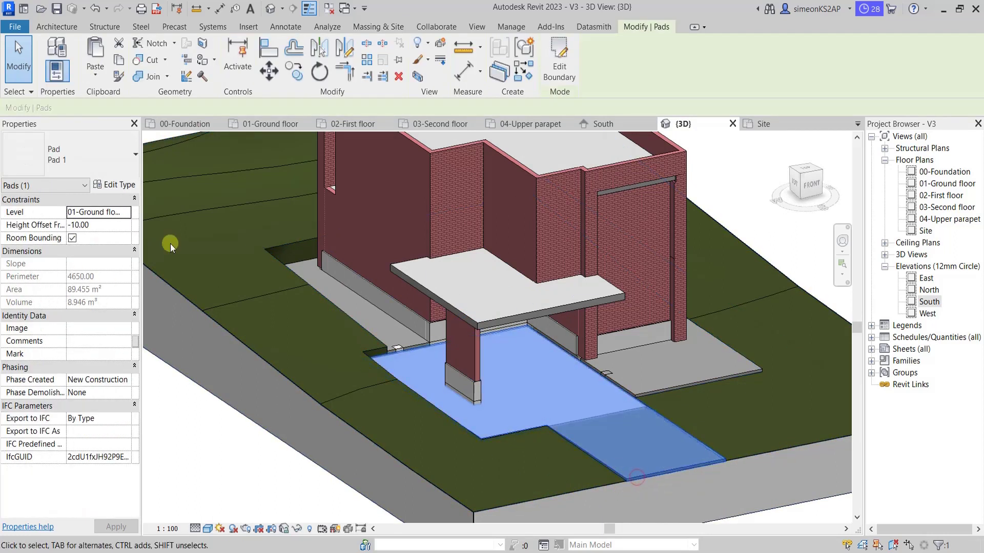
pyautogui.click(109, 228)
pyautogui.write('-15')
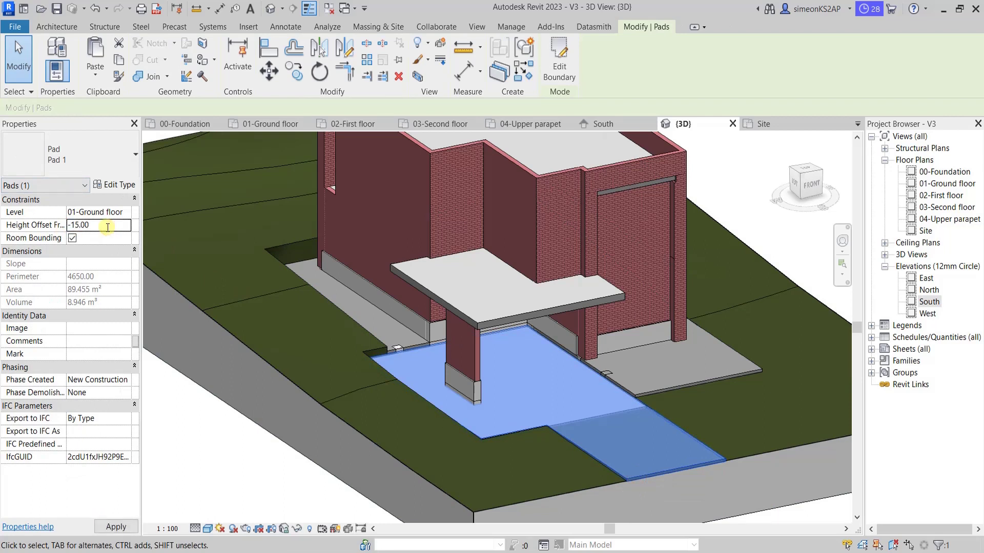
pyautogui.scroll(-3, 336, 303)
pyautogui.click(599, 494)
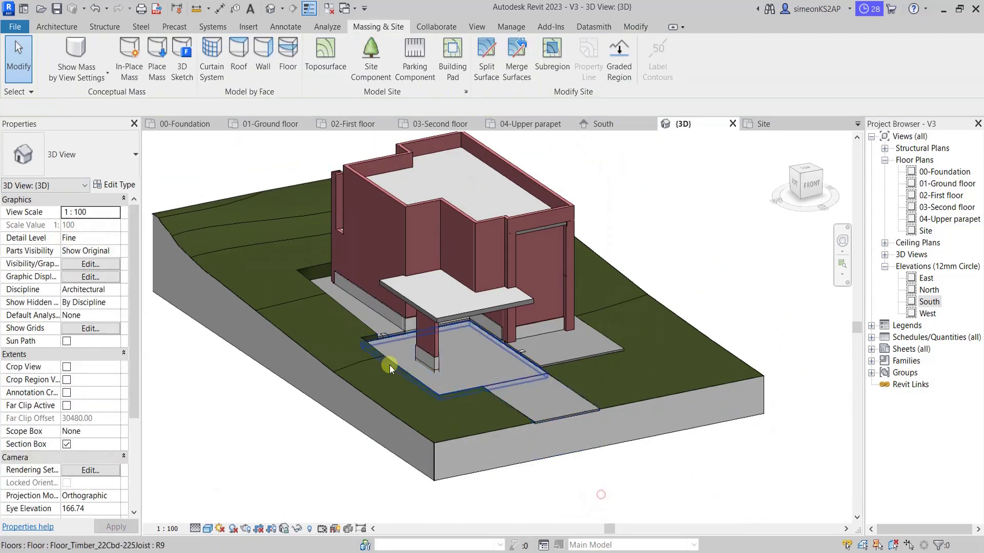
# - Select the house pad and open its Pad 1 type properties
pyautogui.scroll(3, 390, 365)
pyautogui.scroll(2, 383, 315)
pyautogui.click(414, 373)
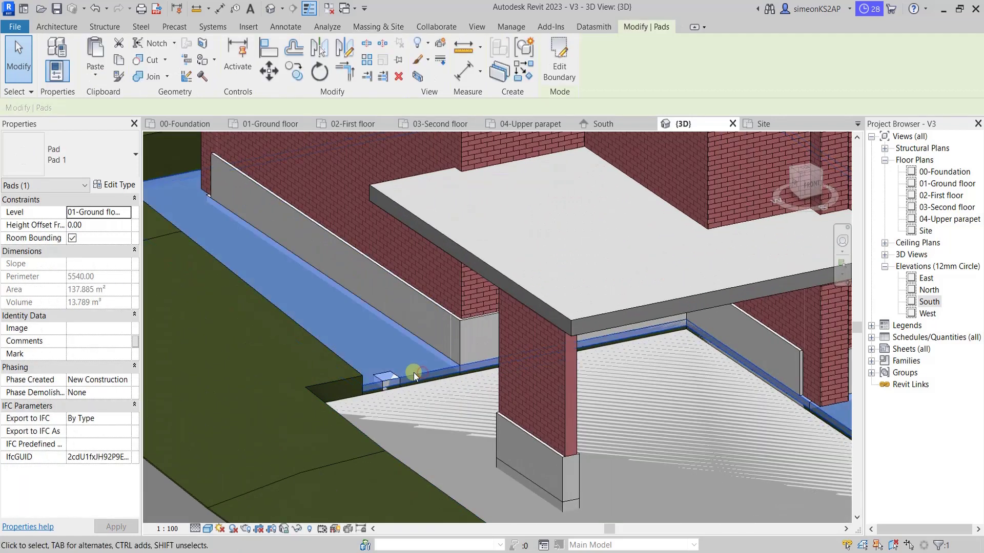
pyautogui.click(118, 187)
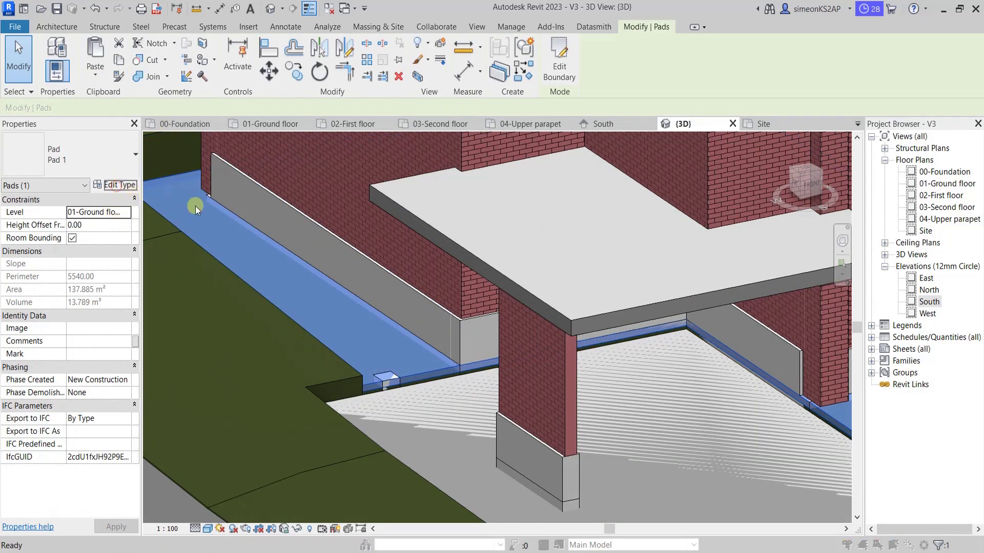
# - Change Pad 1's structure layer thickness from 10.00 to 15.00
pyautogui.click(625, 176)
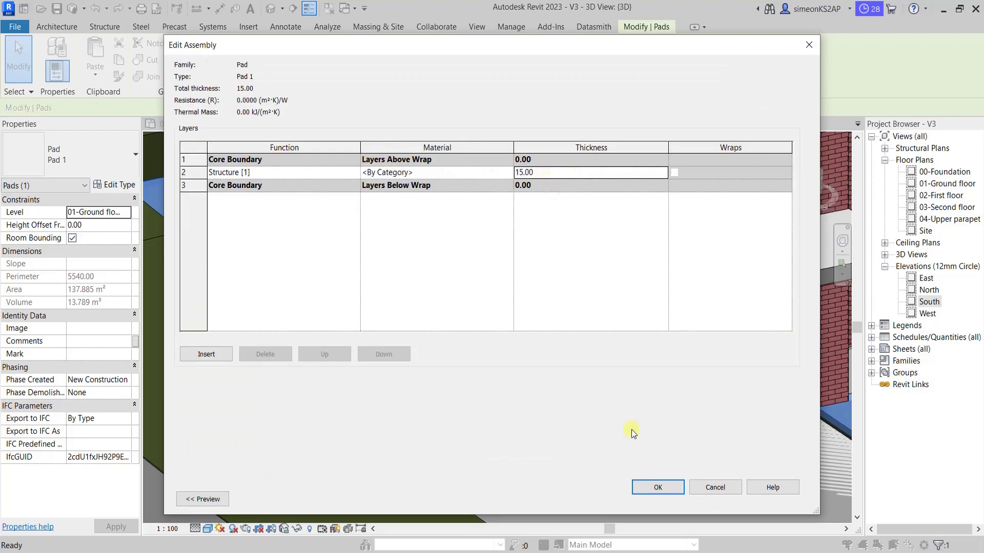
pyautogui.click(658, 487)
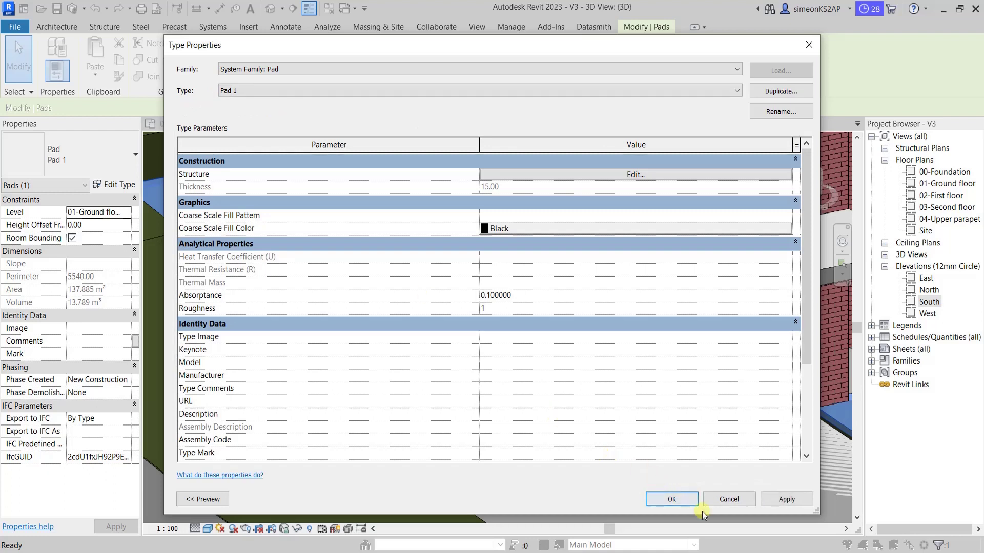
pyautogui.click(675, 499)
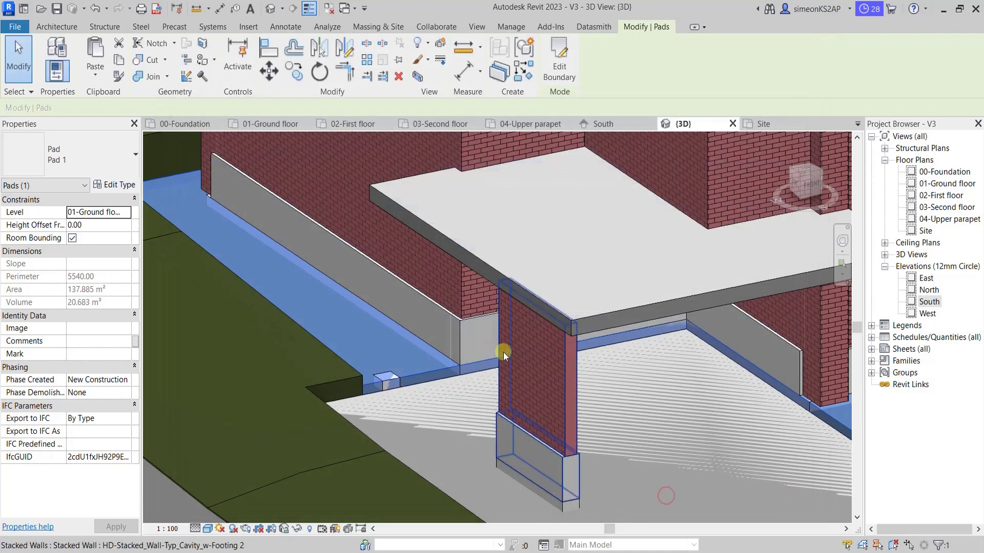
pyautogui.scroll(-3, 503, 352)
pyautogui.scroll(-2, 607, 369)
pyautogui.press('Escape')
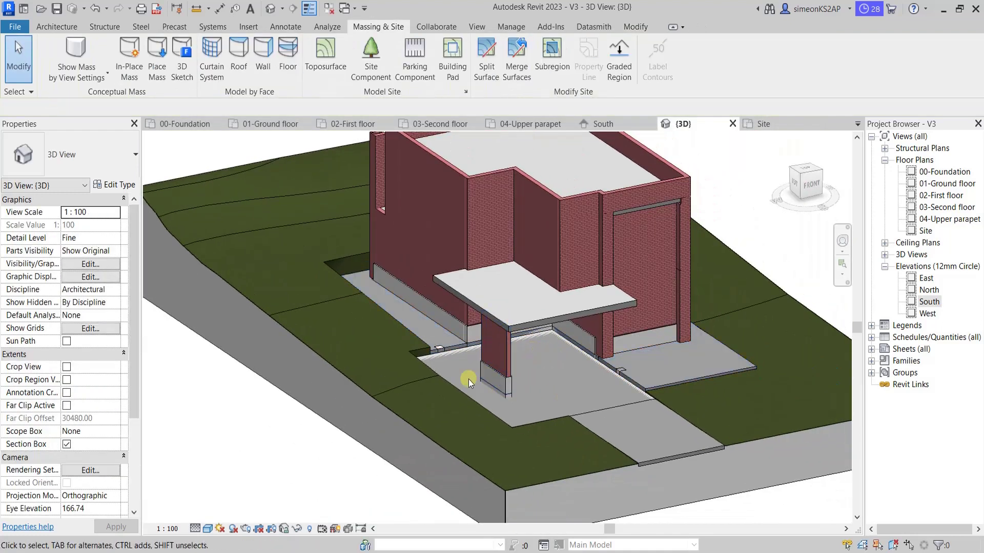
pyautogui.scroll(2, 459, 375)
pyautogui.scroll(-2, 495, 394)
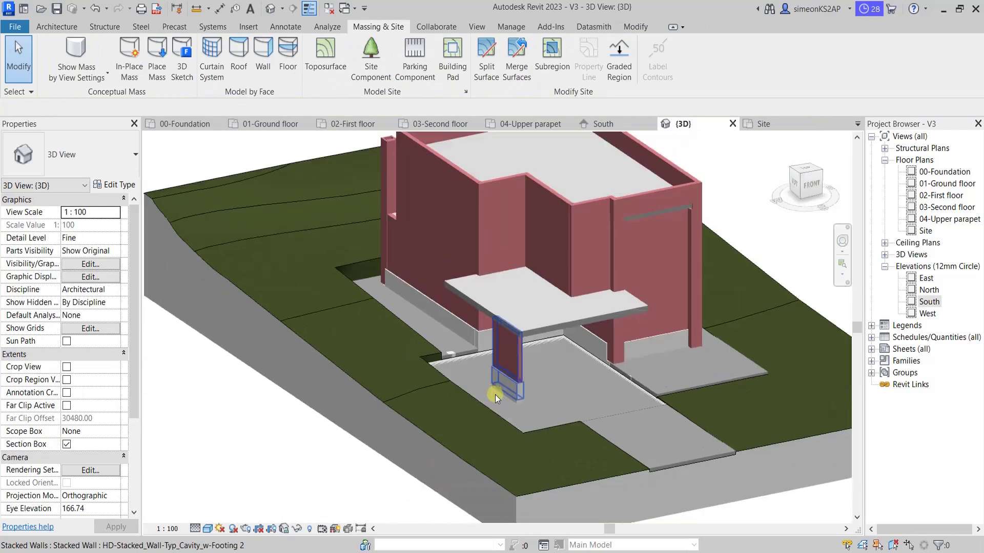
pyautogui.click(602, 416)
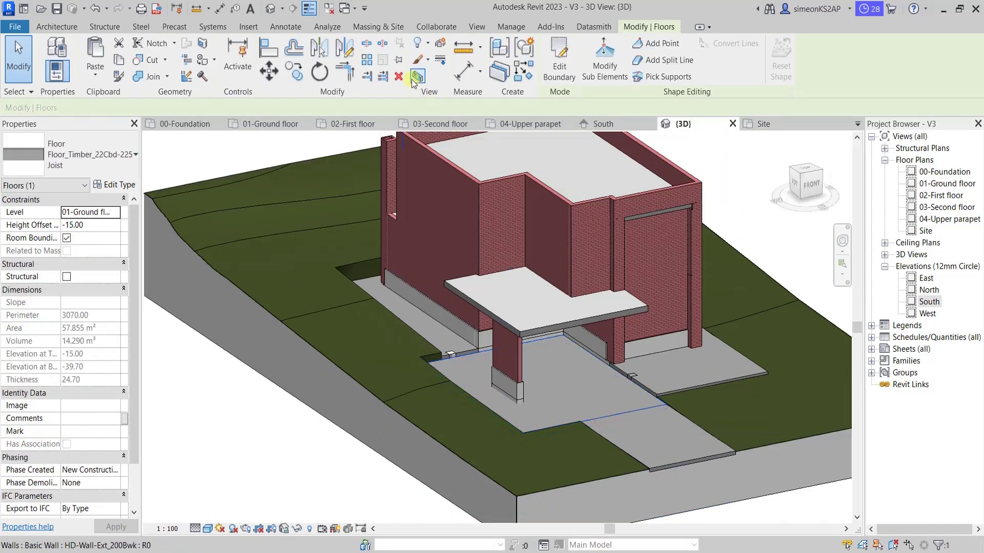
pyautogui.press('Escape')
pyautogui.scroll(-1, 547, 396)
pyautogui.scroll(-2, 547, 396)
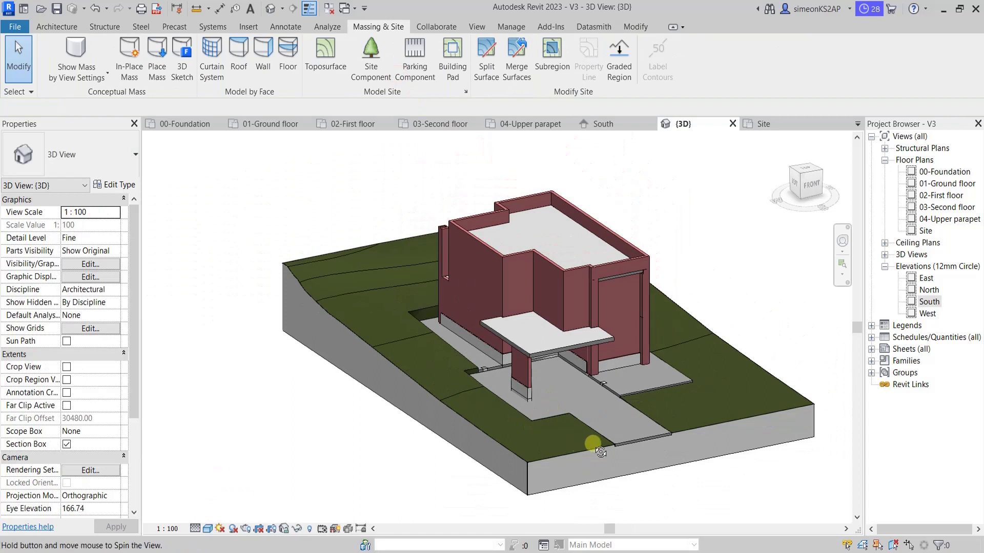
pyautogui.keyDown('shift'); pyautogui.moveTo(541, 413); pyautogui.dragTo(510, 435, button='middle'); pyautogui.keyUp('shift')
pyautogui.scroll(2, 540, 363)
pyautogui.scroll(2, 558, 366)
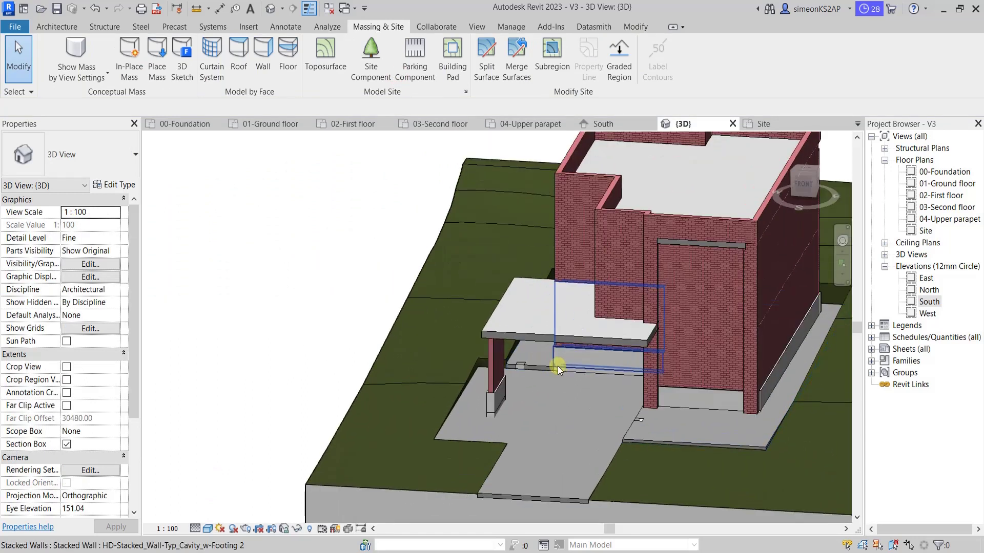
pyautogui.click(533, 366)
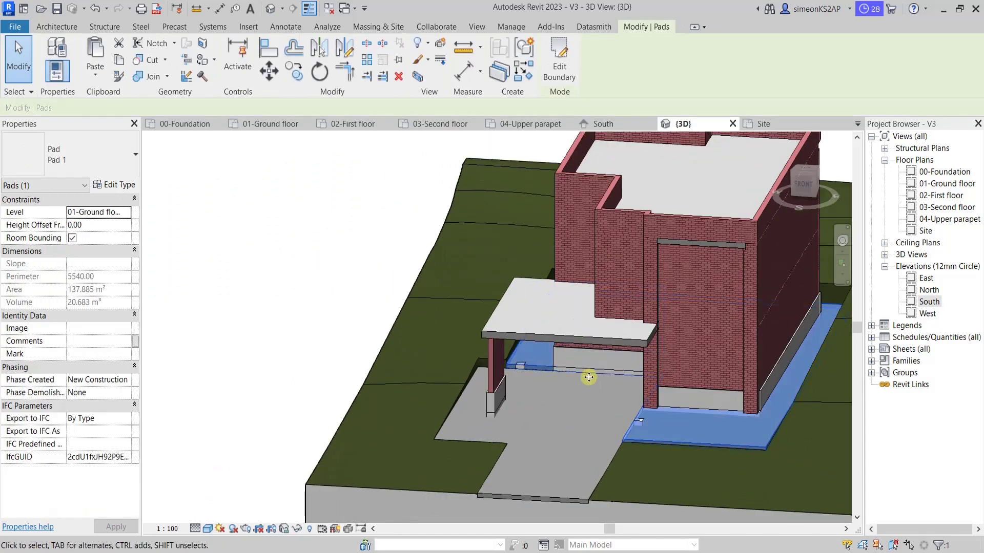
pyautogui.press('Escape')
pyautogui.moveTo(562, 419)
pyautogui.keyDown('shift'); pyautogui.mouseDown(button='middle')
pyautogui.moveTo(585, 436)
pyautogui.moveTo(650, 439)
pyautogui.mouseUp(button='middle'); pyautogui.keyUp('shift')
pyautogui.scroll(2, 463, 370)
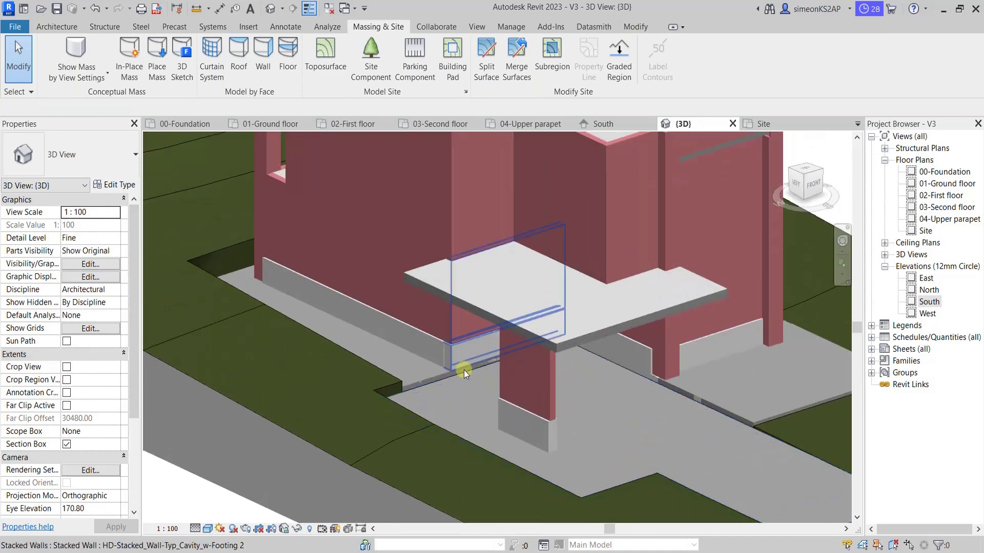
pyautogui.scroll(2, 431, 381)
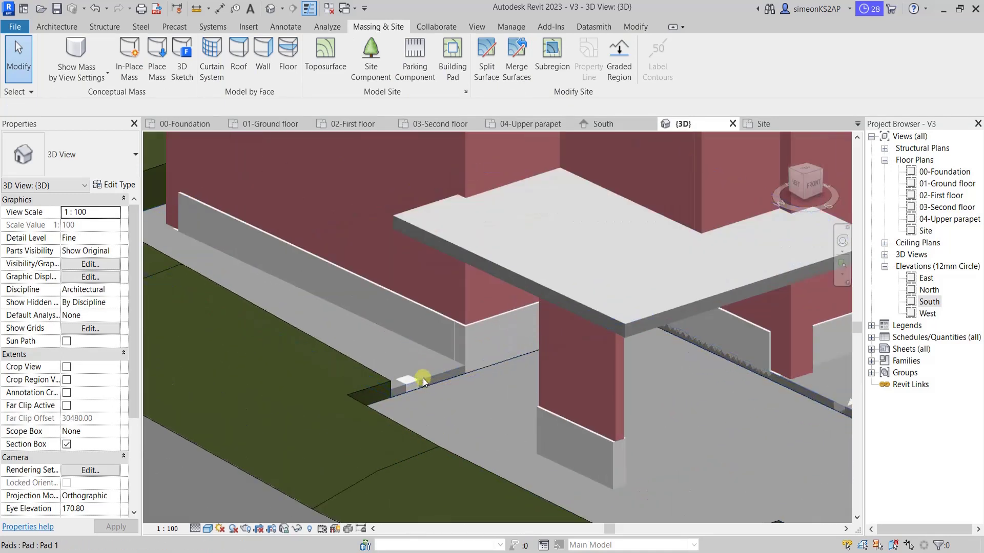
pyautogui.scroll(3, 422, 377)
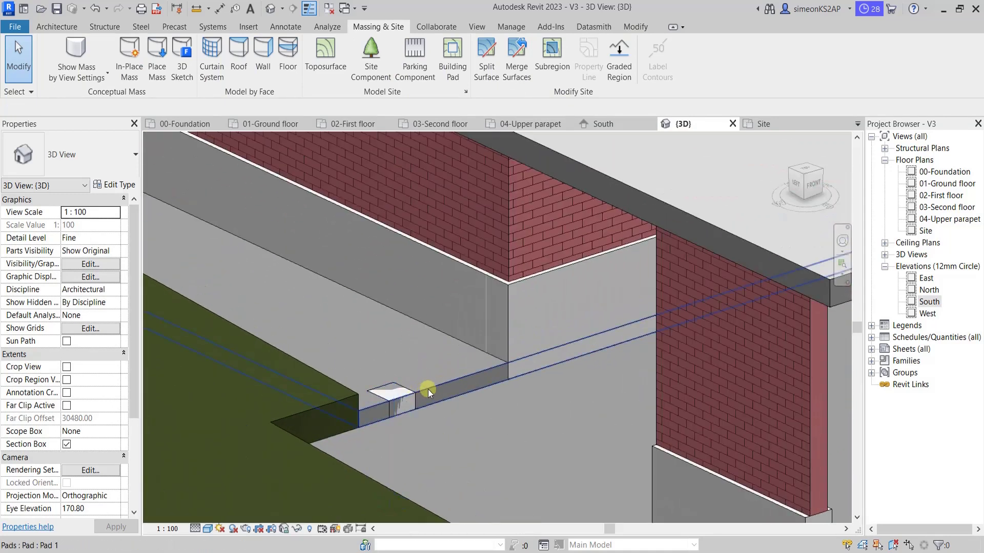
pyautogui.click(429, 389)
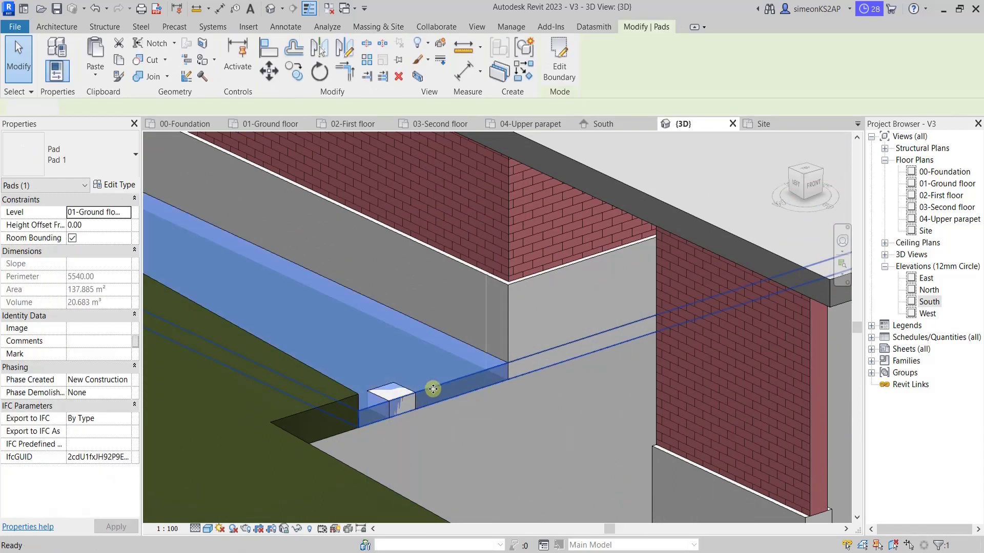
pyautogui.press('Escape')
pyautogui.scroll(-3, 466, 391)
pyautogui.scroll(-2, 481, 388)
pyautogui.moveTo(493, 419)
pyautogui.keyDown('shift'); pyautogui.mouseDown(button='middle')
pyautogui.moveTo(475, 431)
pyautogui.moveTo(537, 417)
pyautogui.mouseUp(button='middle'); pyautogui.keyUp('shift')
pyautogui.scroll(-2, 537, 417)
pyautogui.scroll(2, 461, 373)
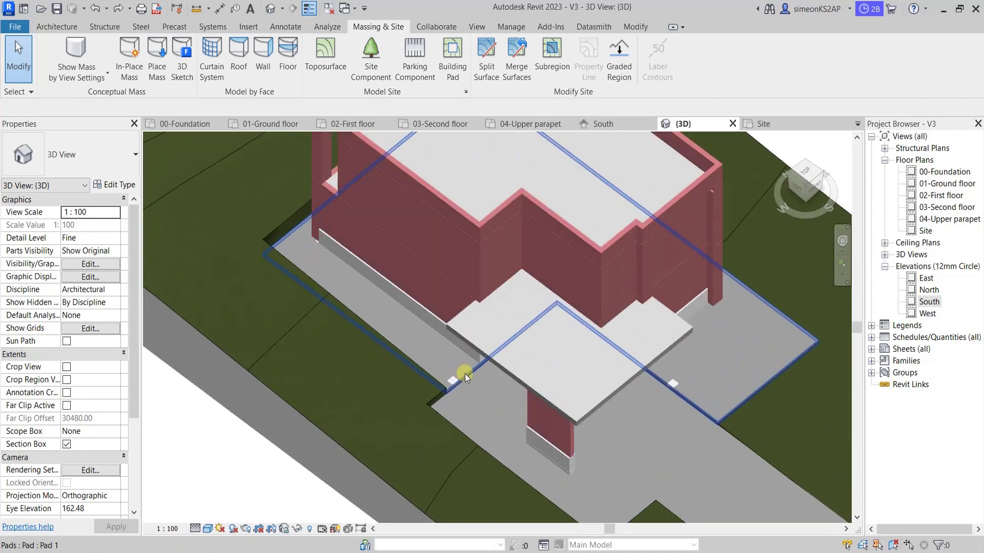
pyautogui.scroll(2, 453, 379)
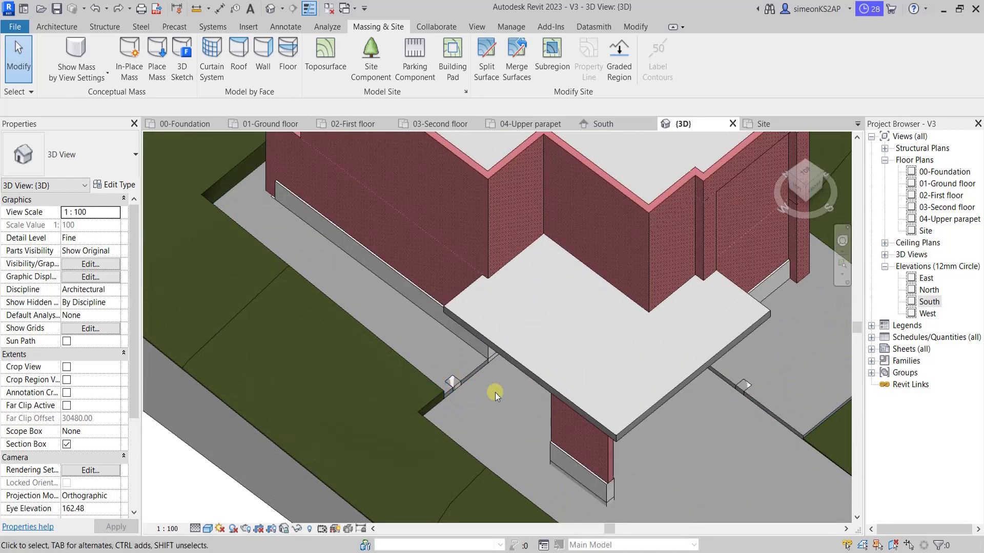
# - Paste the two copied post walls aligned to the 01-Ground floor level
pyautogui.click(455, 382)
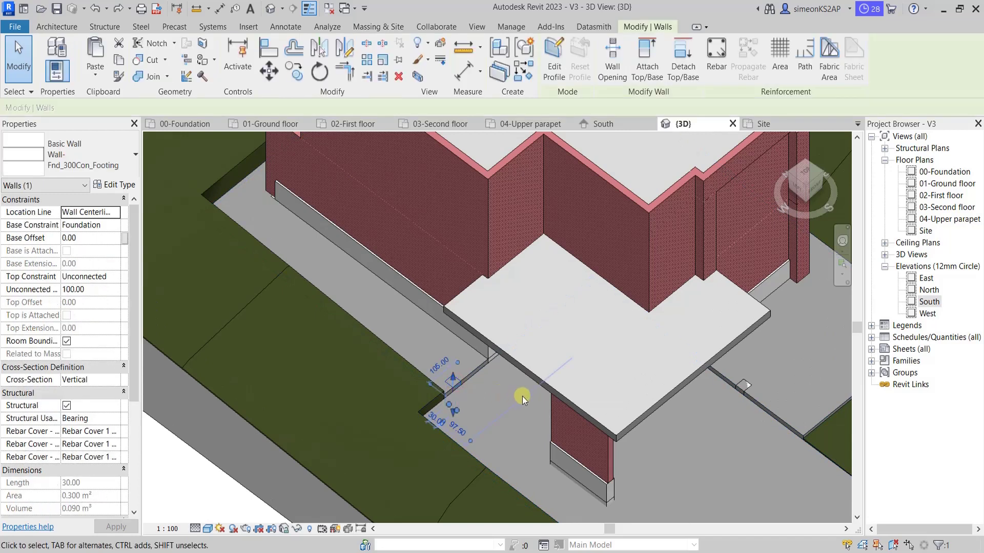
pyautogui.keyDown('ctrl'); pyautogui.click(746, 390); pyautogui.keyUp('ctrl')
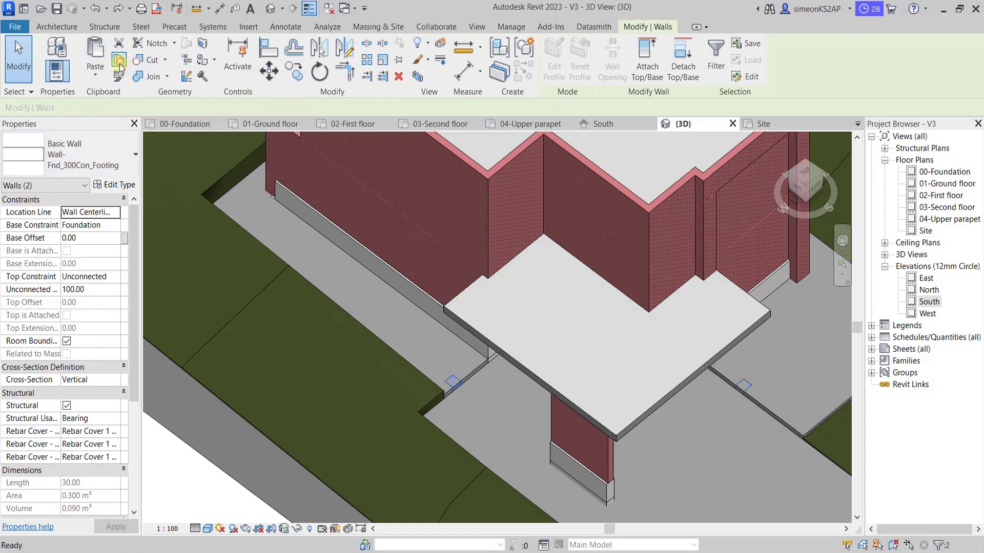
pyautogui.click(97, 76)
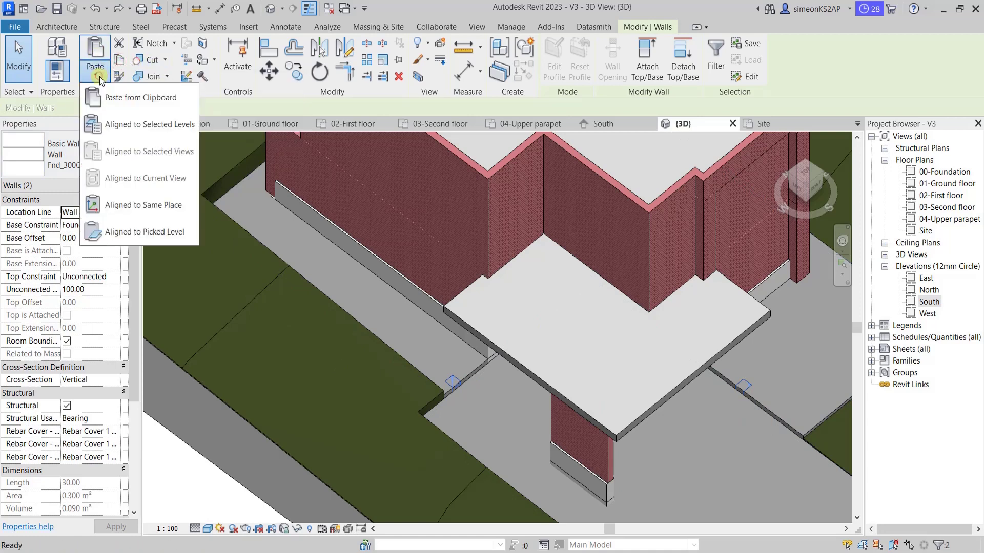
pyautogui.click(137, 123)
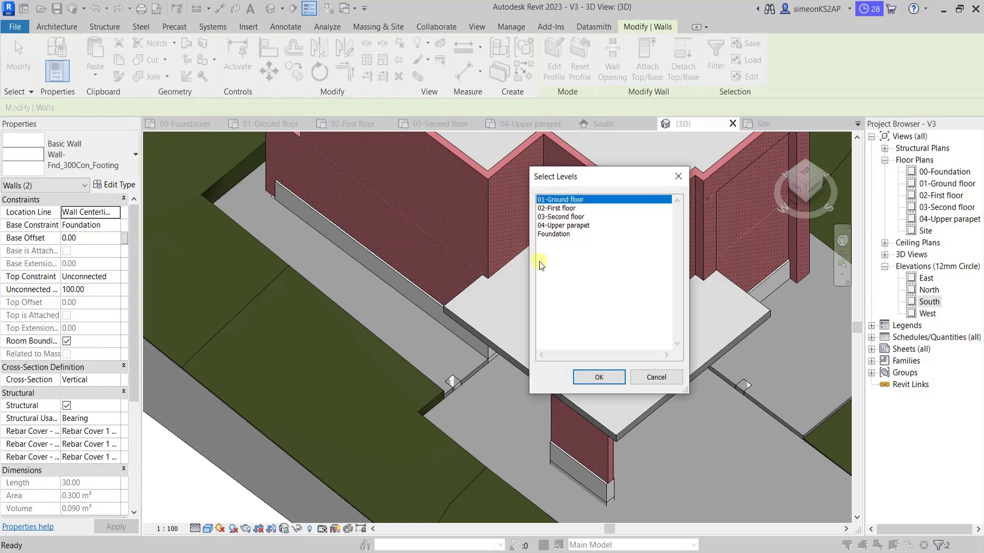
pyautogui.click(598, 377)
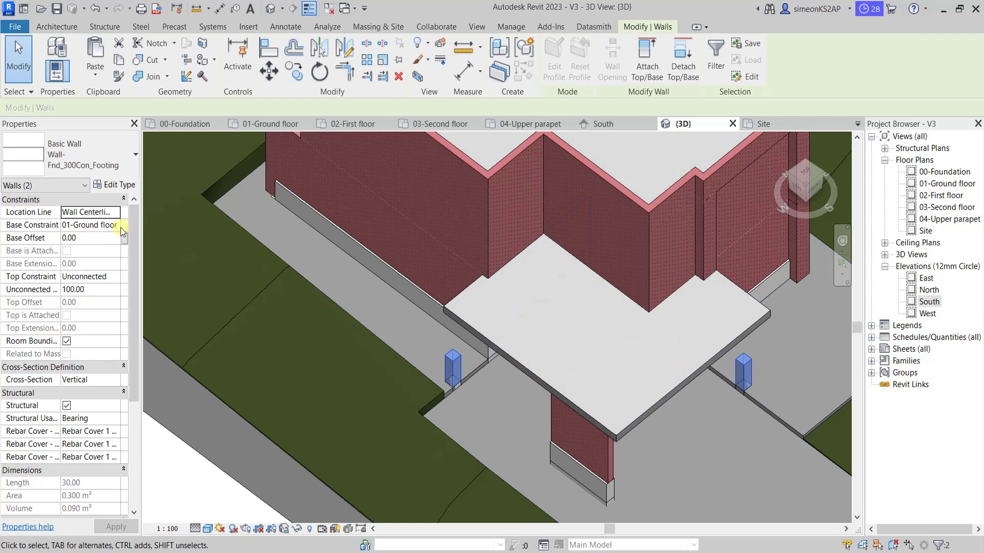
# - Set the posts' Top Constraint to Up to level and check them under the carport roof
pyautogui.click(112, 277)
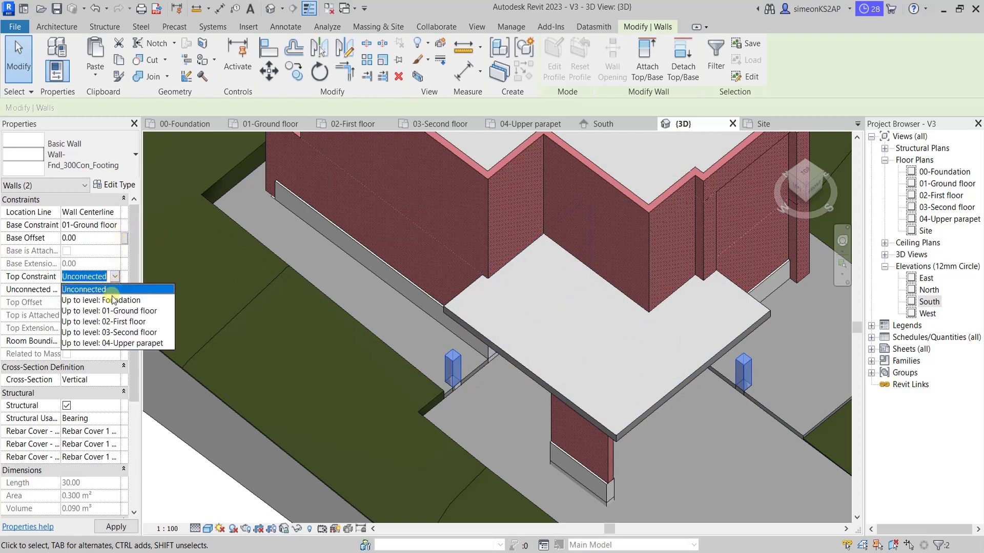
pyautogui.click(113, 317)
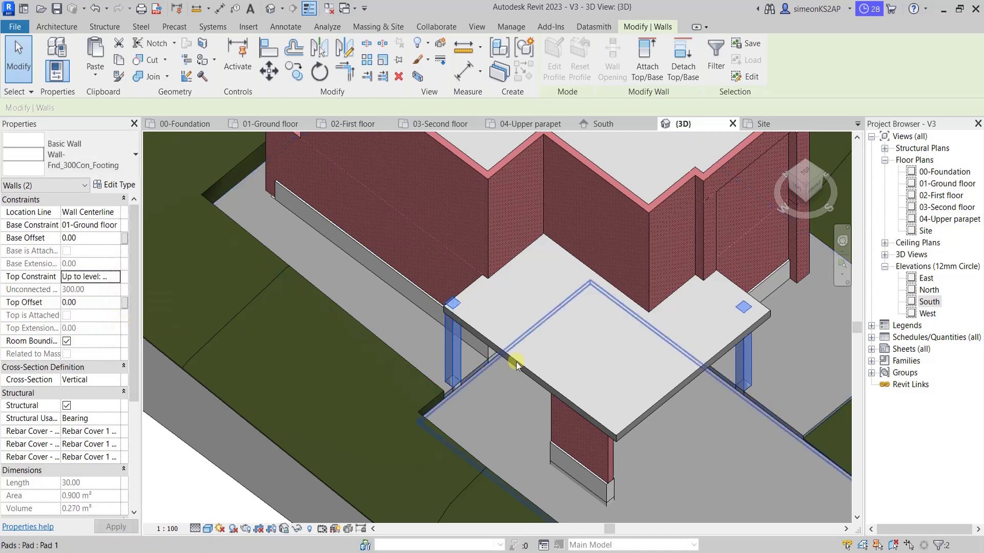
pyautogui.scroll(-4, 543, 349)
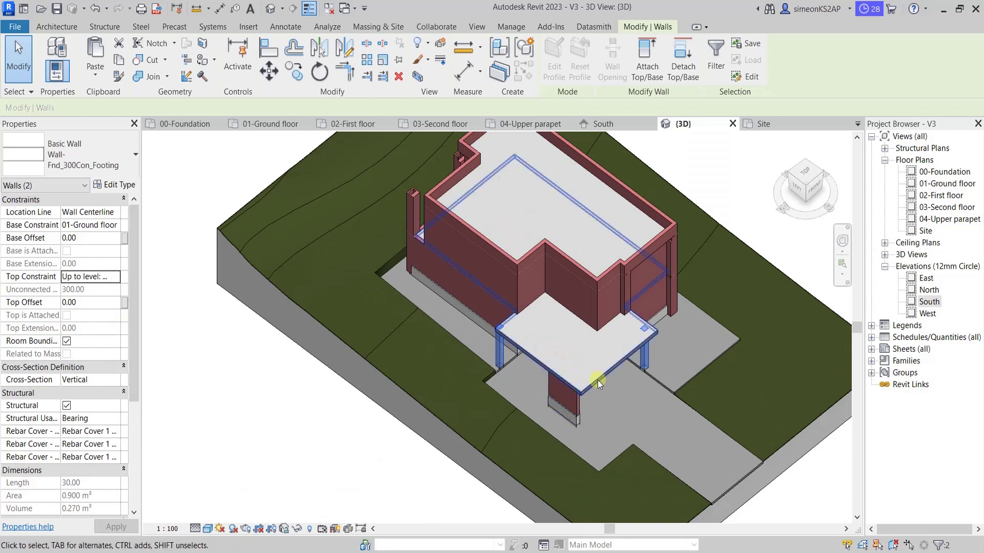
pyautogui.moveTo(598, 380)
pyautogui.keyDown('shift'); pyautogui.mouseDown(button='middle')
pyautogui.moveTo(570, 291)
pyautogui.moveTo(640, 370)
pyautogui.mouseUp(button='middle'); pyautogui.keyUp('shift')
pyautogui.scroll(3, 662, 377)
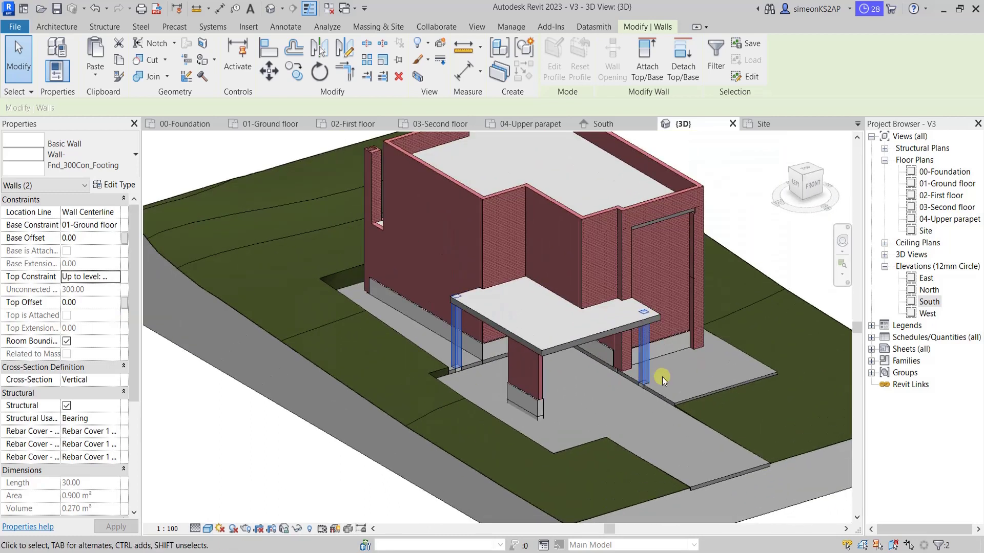
pyautogui.press('Escape')
pyautogui.moveTo(554, 405)
pyautogui.keyDown('shift'); pyautogui.mouseDown(button='middle')
pyautogui.moveTo(517, 408)
pyautogui.moveTo(481, 373)
pyautogui.mouseUp(button='middle'); pyautogui.keyUp('shift')
pyautogui.click(435, 331)
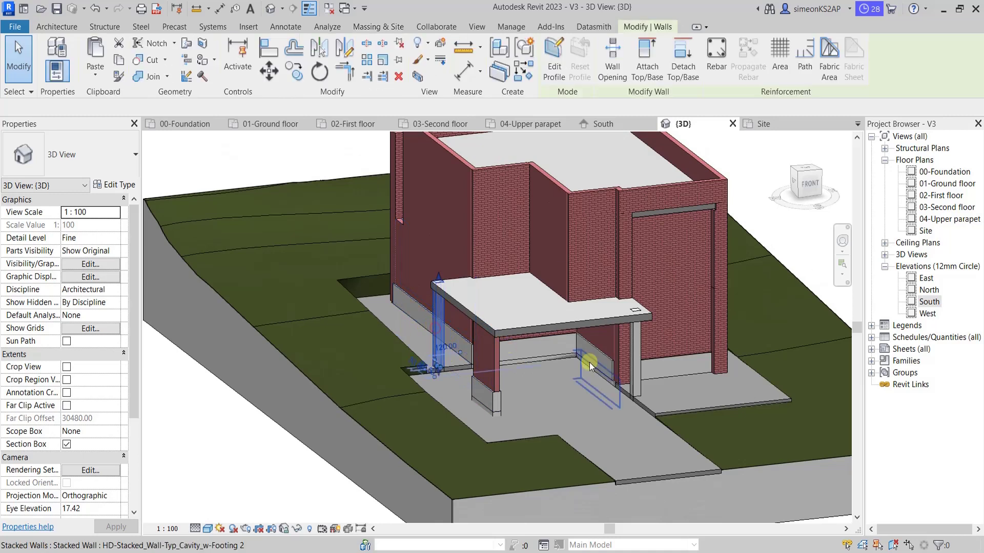
pyautogui.press('Escape')
pyautogui.moveTo(581, 378); pyautogui.dragTo(554, 436, button='middle')
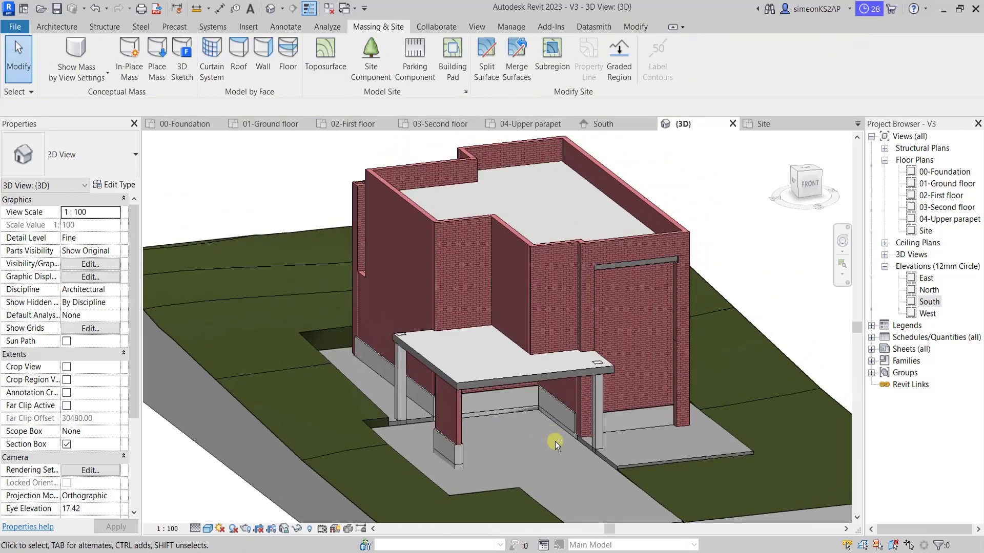
pyautogui.scroll(-3, 554, 441)
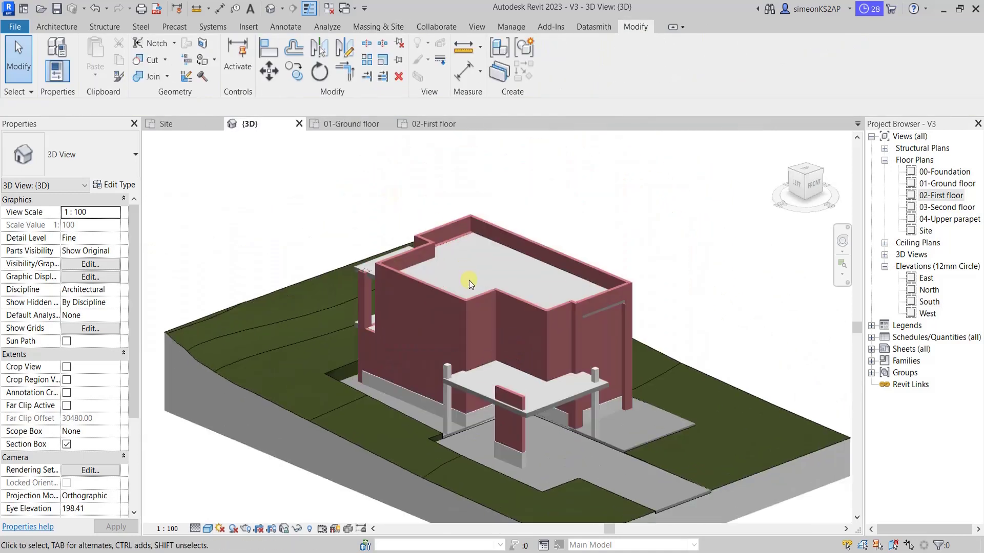
# - Return to the zoomed-out 01-Ground floor plan and start the Door tool
pyautogui.click(352, 124)
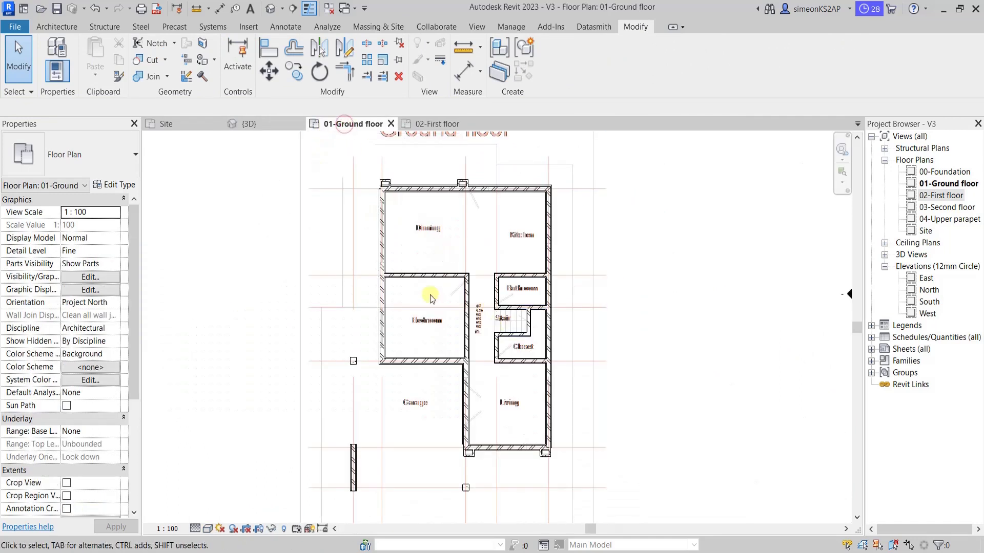
pyautogui.scroll(-1, 429, 294)
pyautogui.scroll(-1, 451, 295)
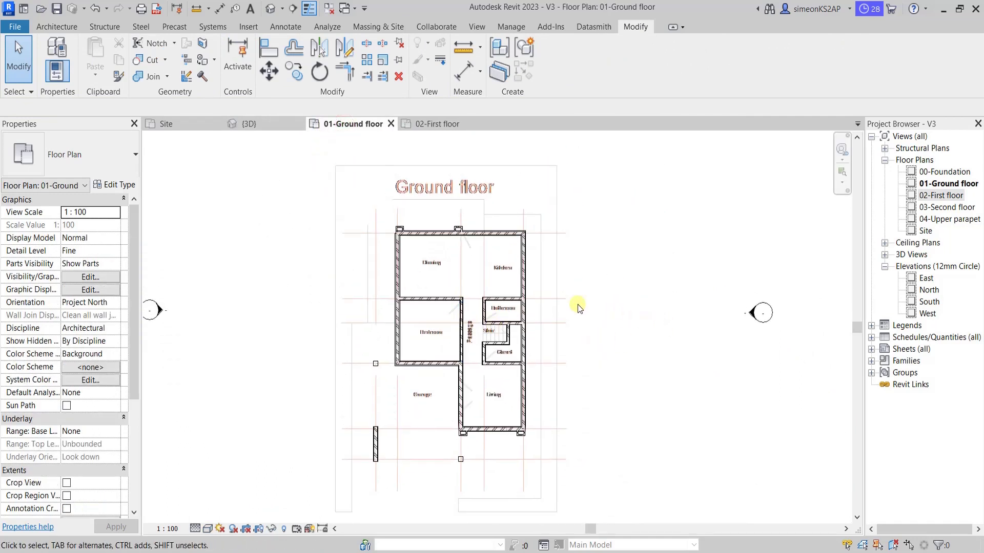
pyautogui.click(61, 27)
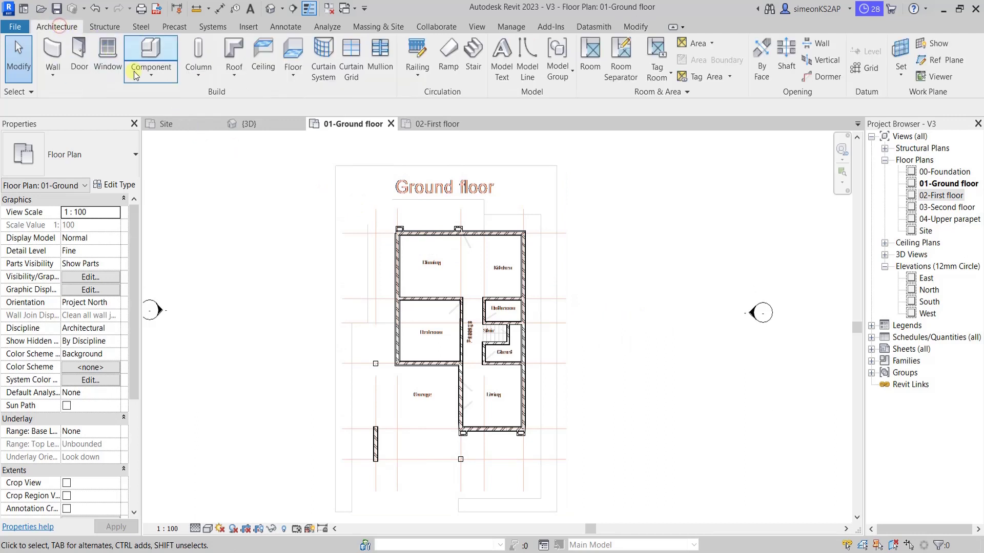
pyautogui.click(78, 61)
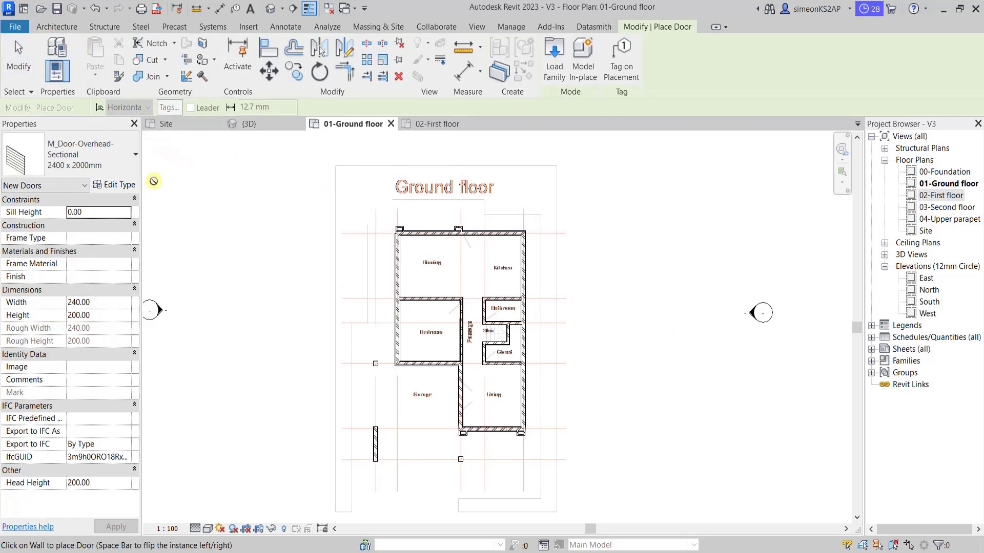
# - Choose the M_Door-Interior-Single-Full Glass-Wood 850 x 2100mm door type
pyautogui.click(108, 161)
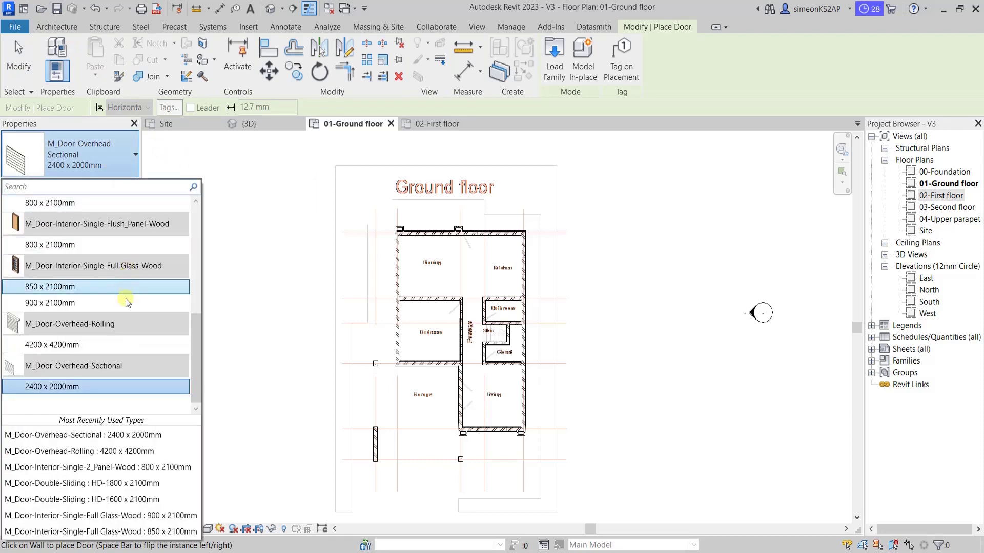
pyautogui.scroll(3, 130, 342)
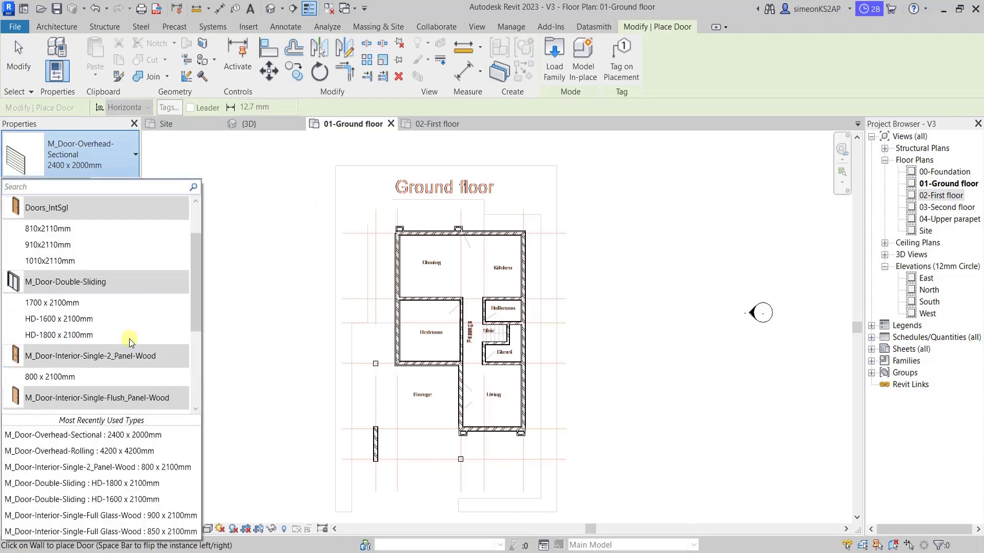
pyautogui.scroll(-1, 130, 342)
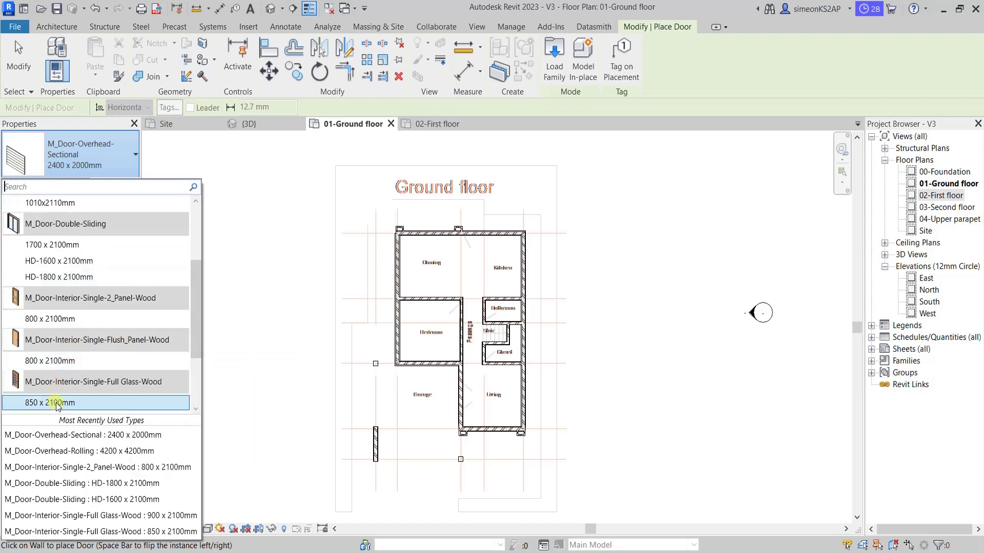
pyautogui.scroll(-1, 54, 400)
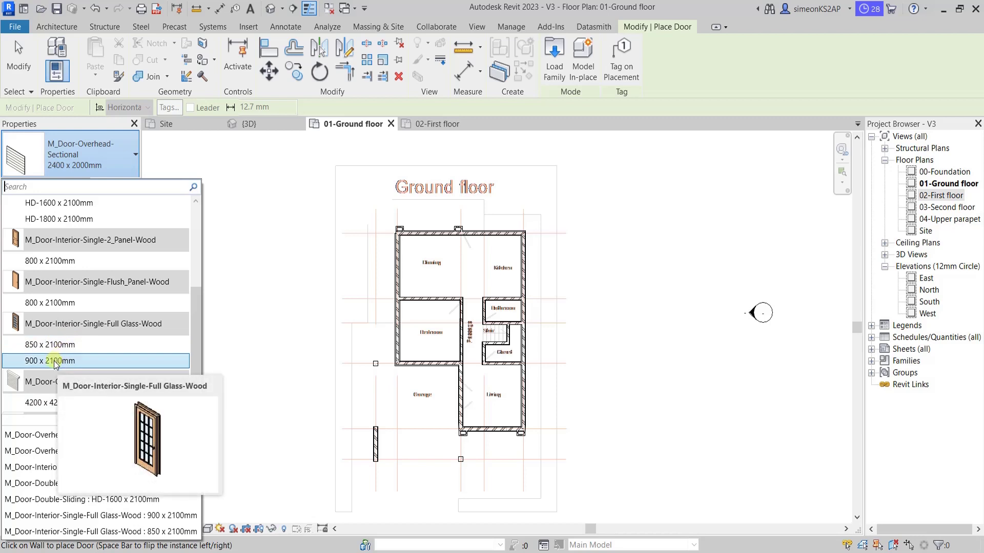
pyautogui.click(55, 361)
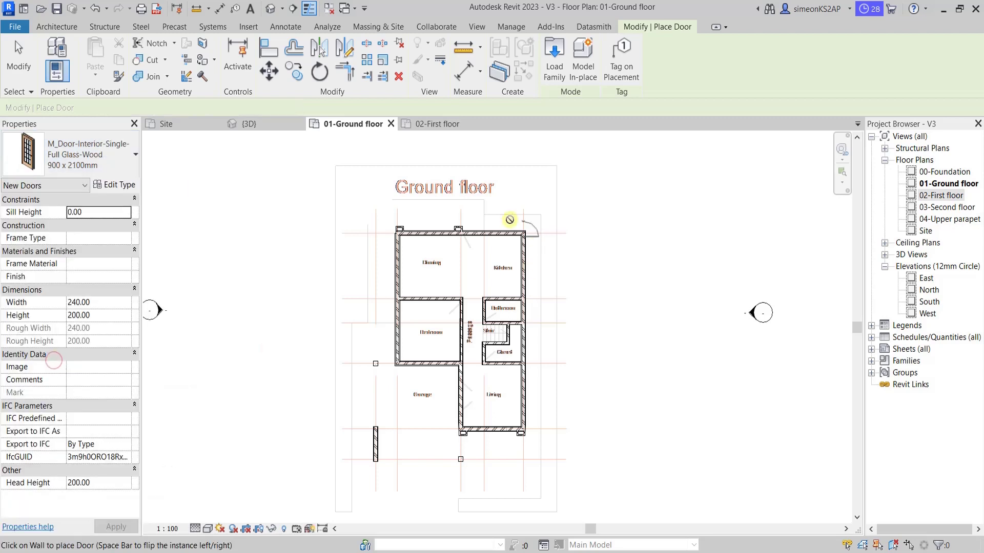
pyautogui.scroll(3, 496, 268)
pyautogui.scroll(3, 501, 275)
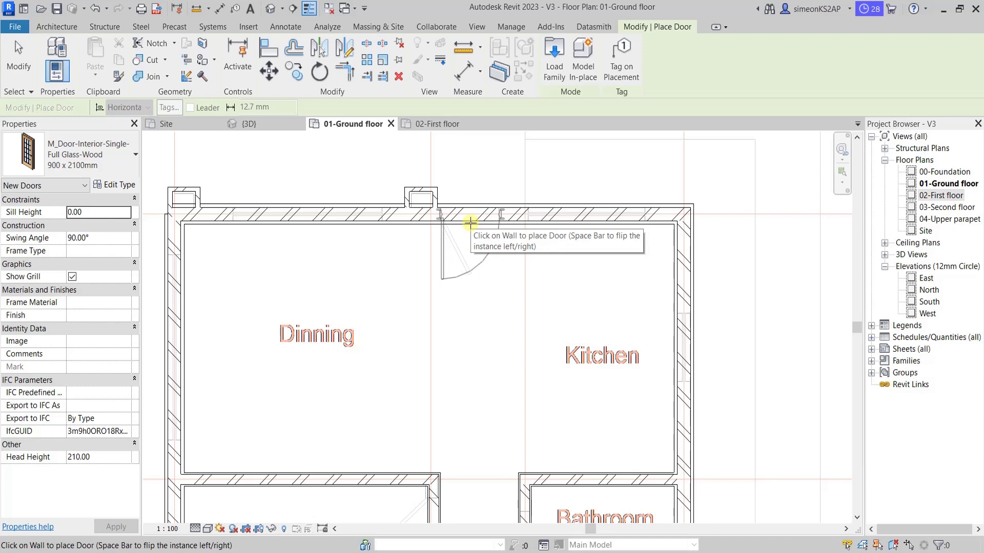
pyautogui.click(88, 153)
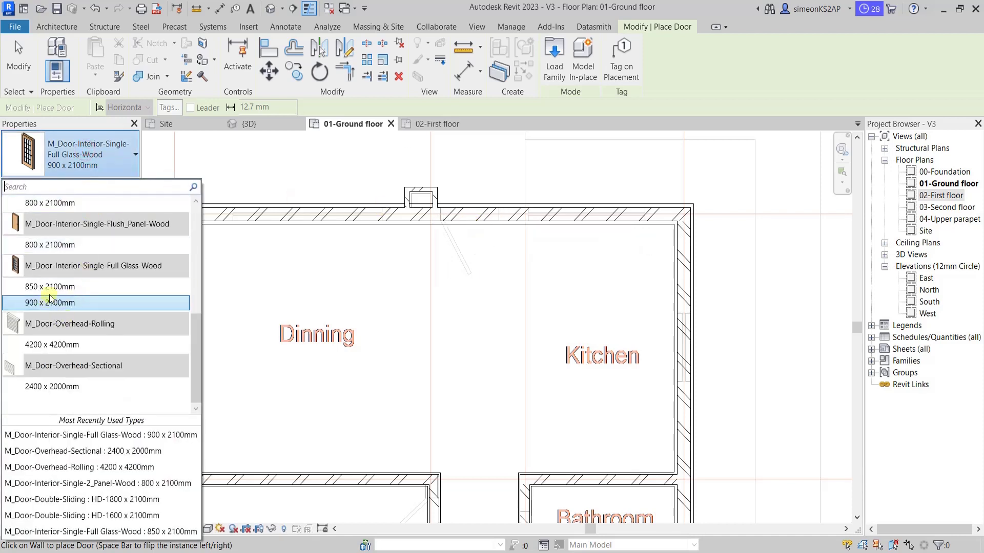
pyautogui.click(50, 287)
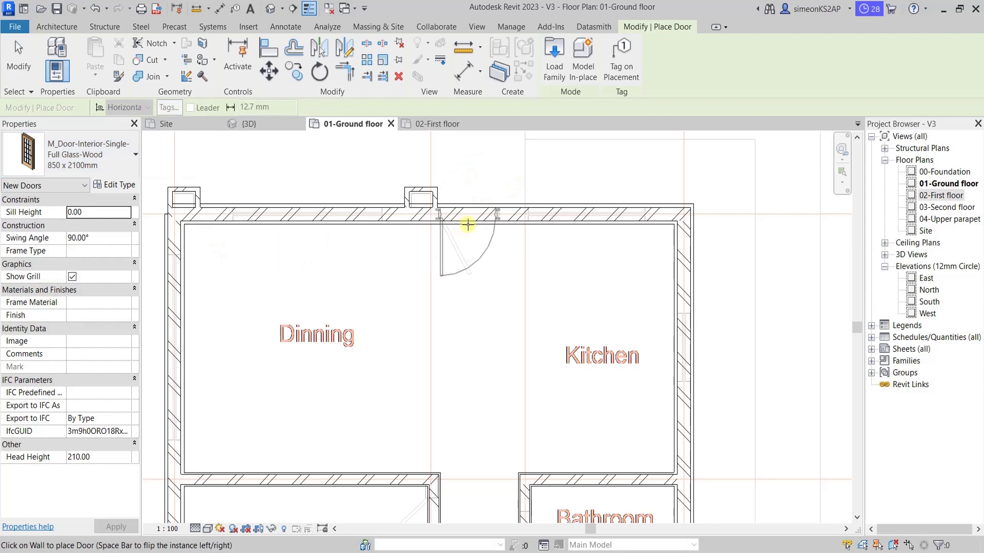
# - Place the door in the top wall where Dining meets Kitchen, then end placement
pyautogui.click(468, 273)
pyautogui.scroll(-2, 481, 264)
pyautogui.scroll(-2, 479, 231)
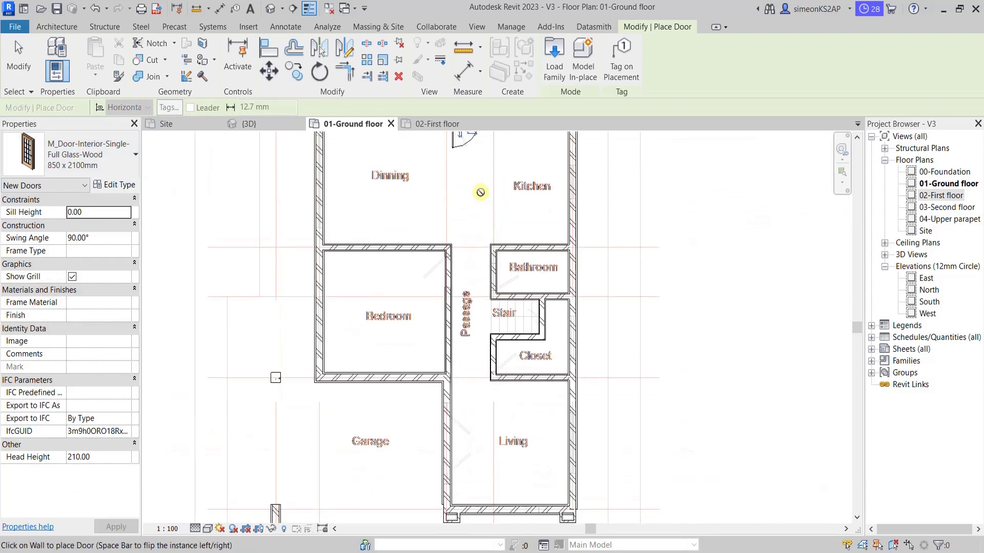
pyautogui.scroll(-1, 479, 261)
pyautogui.scroll(1, 479, 264)
pyautogui.scroll(1, 478, 271)
pyautogui.scroll(1, 435, 264)
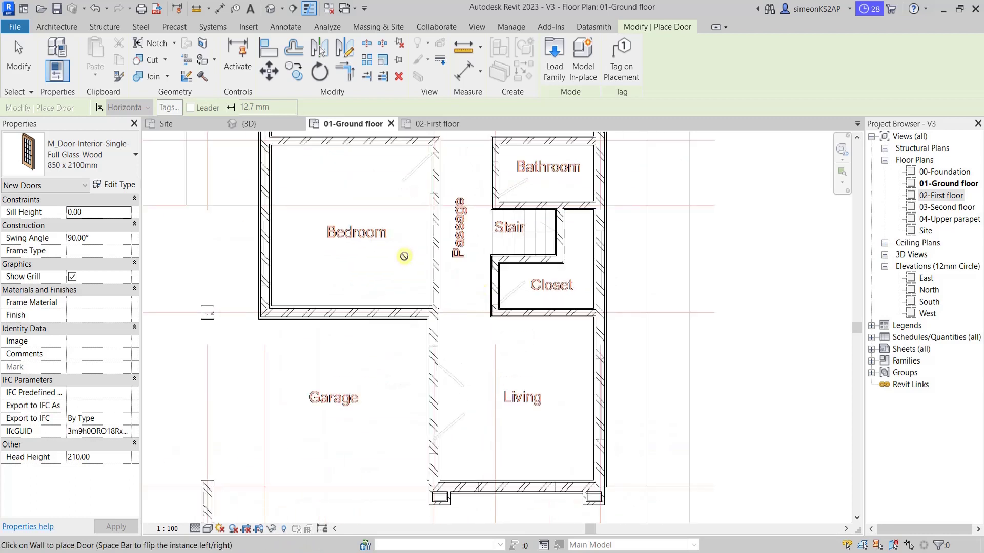
pyautogui.scroll(1, 404, 256)
pyautogui.scroll(-2, 434, 242)
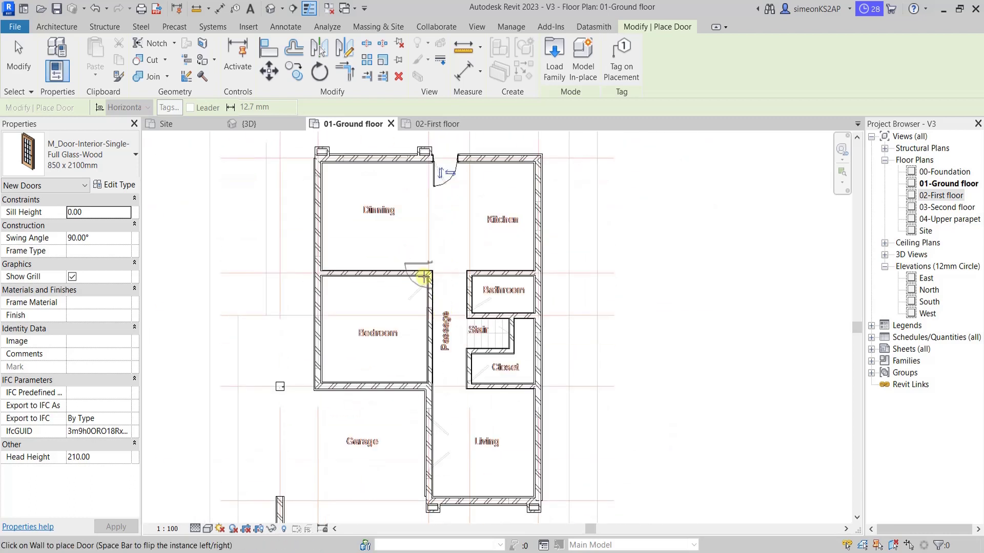
pyautogui.scroll(-1, 423, 277)
pyautogui.rightClick(404, 220)
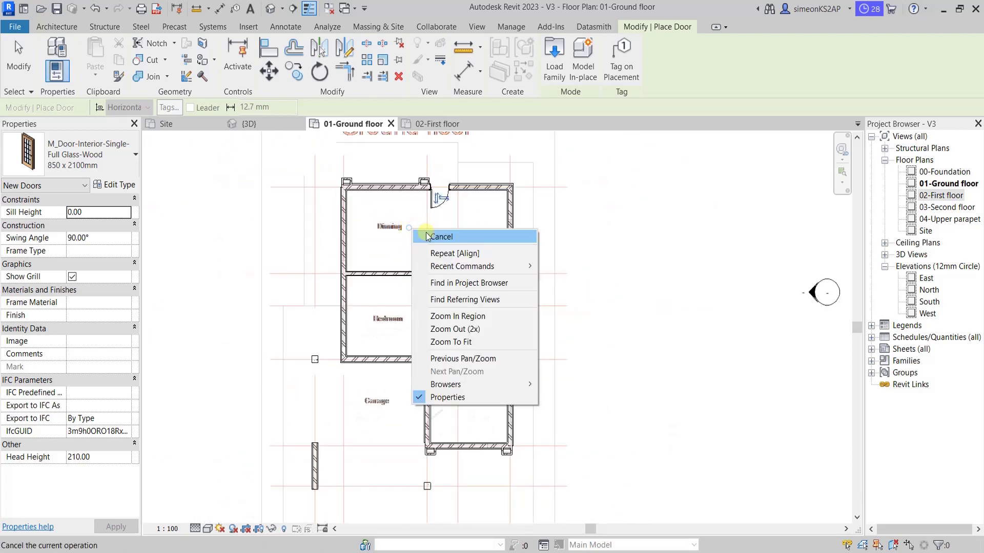
pyautogui.click(397, 216)
pyautogui.rightClick(419, 218)
pyautogui.click(444, 233)
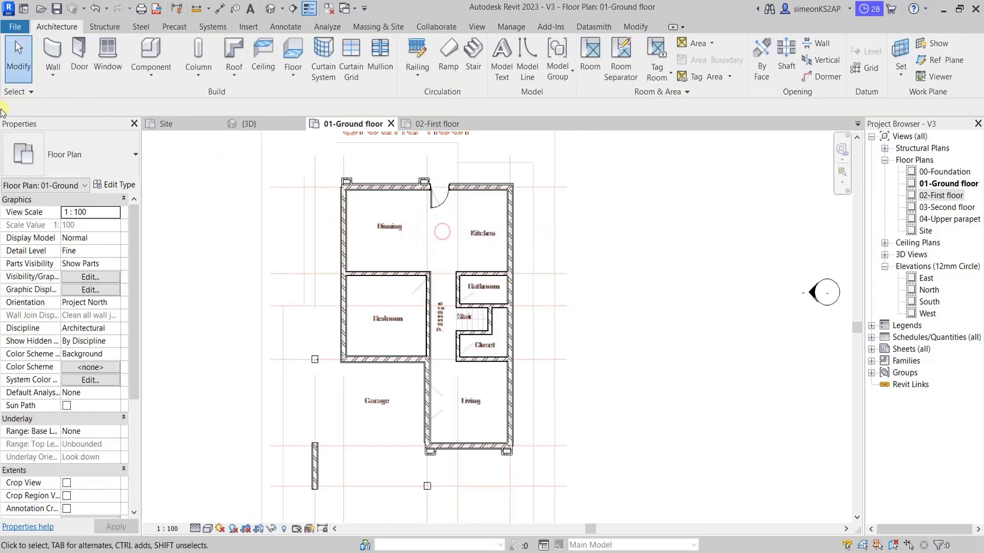
# - Place an HD-1800 x 2100mm double-sliding door in the Garage/Living wall
pyautogui.click(80, 57)
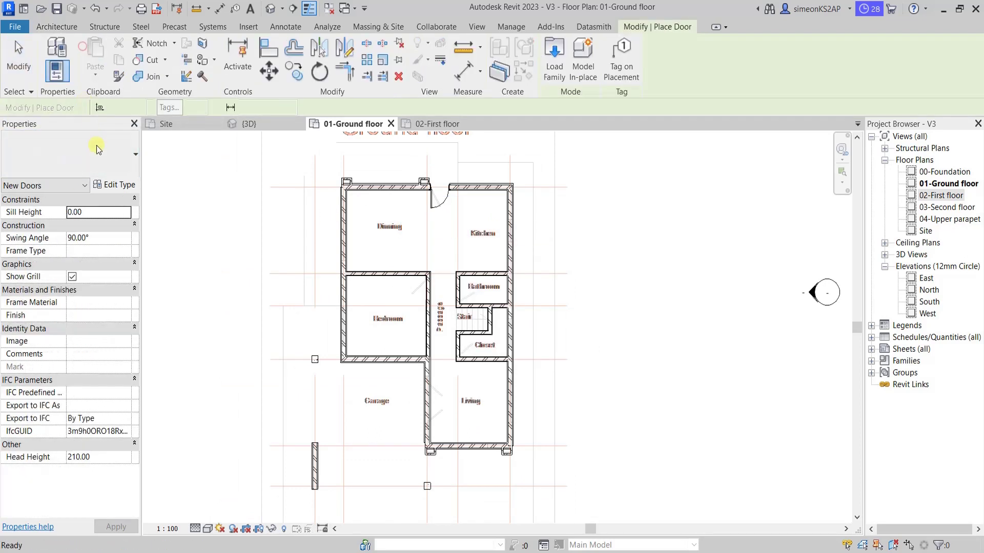
pyautogui.click(93, 154)
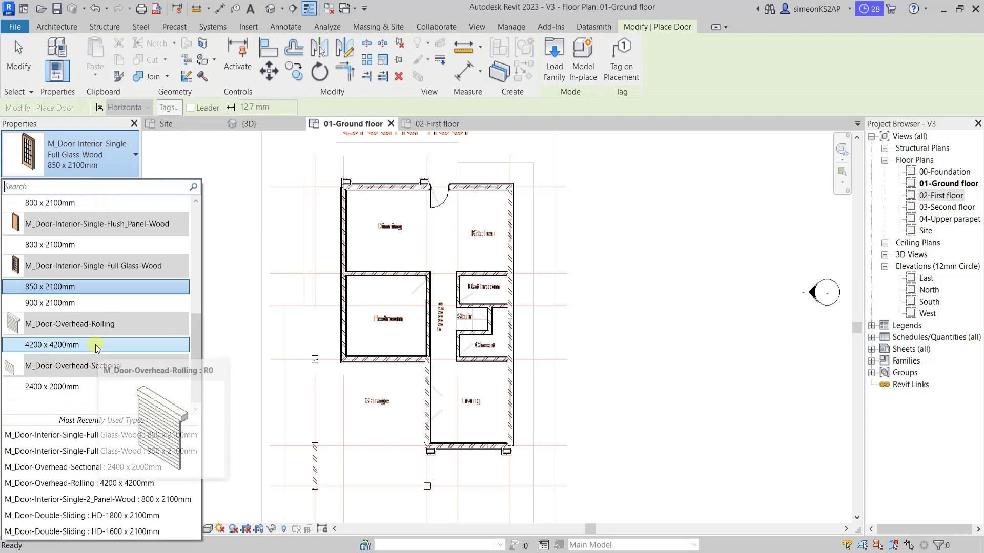
pyautogui.scroll(1, 98, 333)
pyautogui.scroll(2, 98, 327)
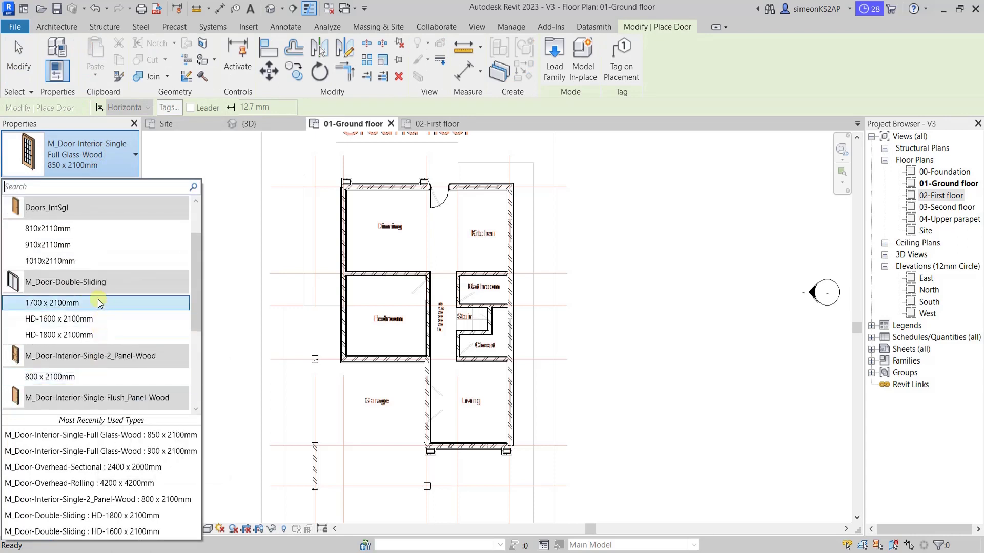
pyautogui.click(76, 335)
pyautogui.scroll(3, 450, 369)
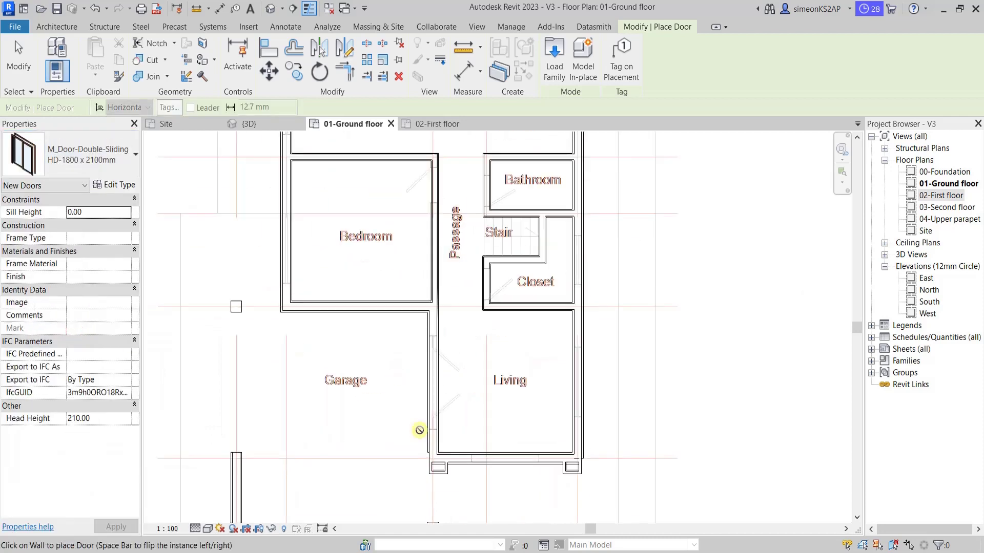
pyautogui.scroll(1, 423, 410)
pyautogui.scroll(1, 433, 374)
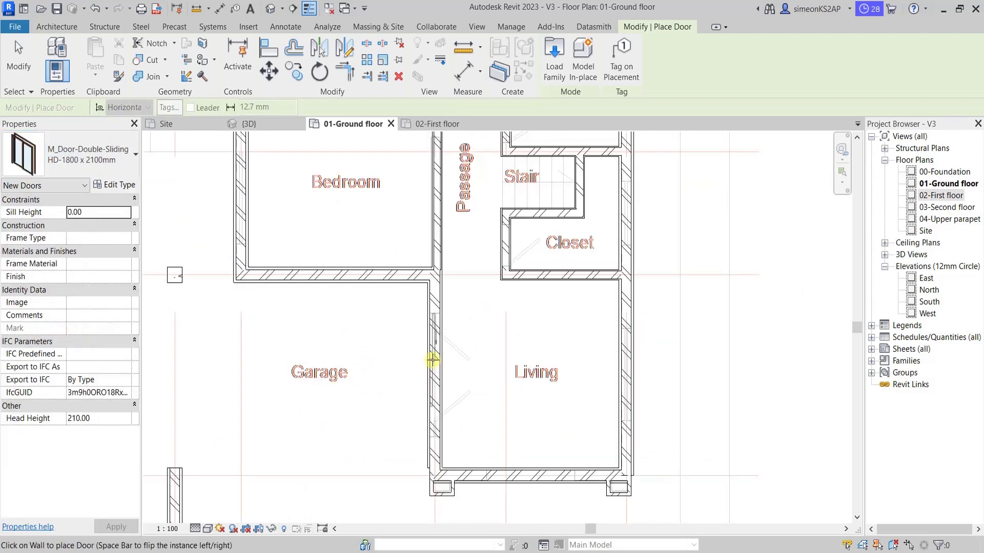
pyautogui.click(432, 360)
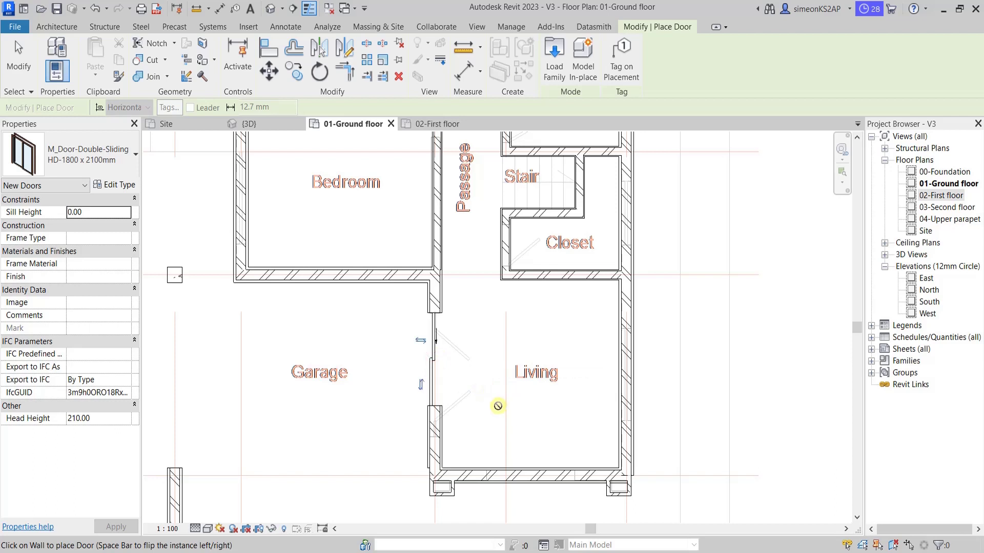
# - End placement, check the new sliding door, and restart door placement
pyautogui.scroll(3, 449, 394)
pyautogui.scroll(1, 463, 314)
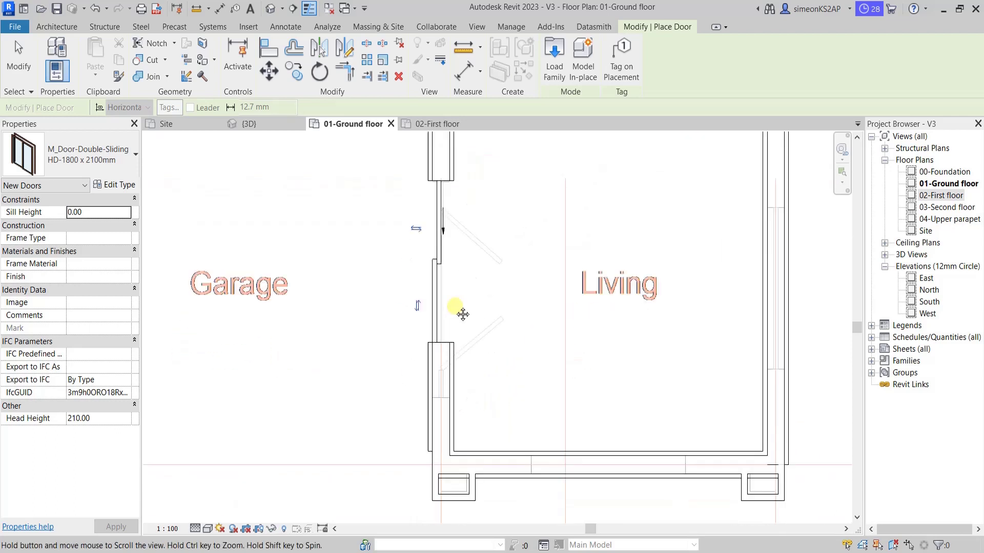
pyautogui.rightClick(511, 201)
pyautogui.click(532, 208)
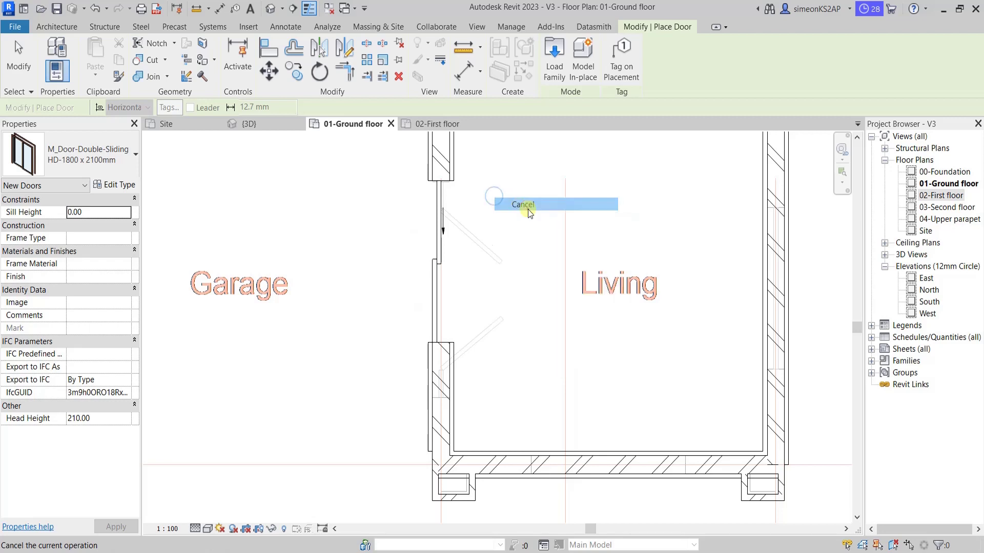
pyautogui.scroll(-2, 514, 269)
pyautogui.scroll(-1, 520, 276)
pyautogui.scroll(3, 494, 290)
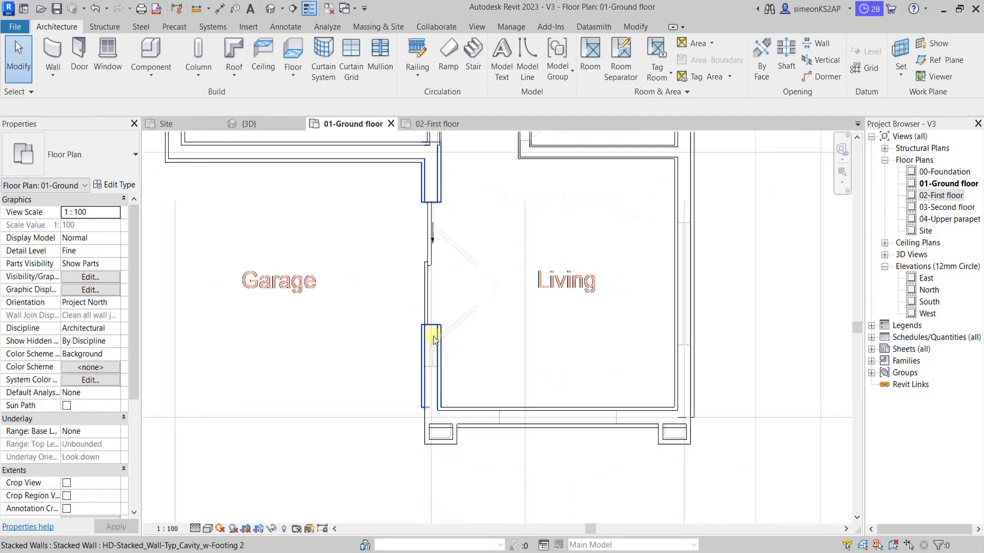
pyautogui.scroll(-1, 481, 331)
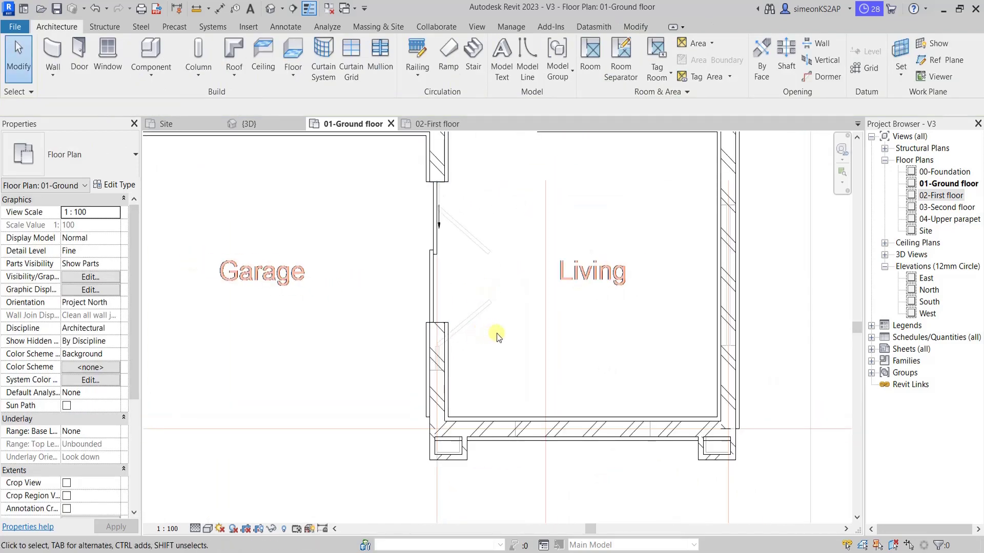
pyautogui.scroll(-1, 497, 333)
pyautogui.scroll(-1, 502, 340)
pyautogui.moveTo(507, 330)
pyautogui.mouseDown(button='middle')
pyautogui.moveTo(472, 371)
pyautogui.moveTo(477, 353)
pyautogui.mouseUp(button='middle')
pyautogui.scroll(-1, 467, 368)
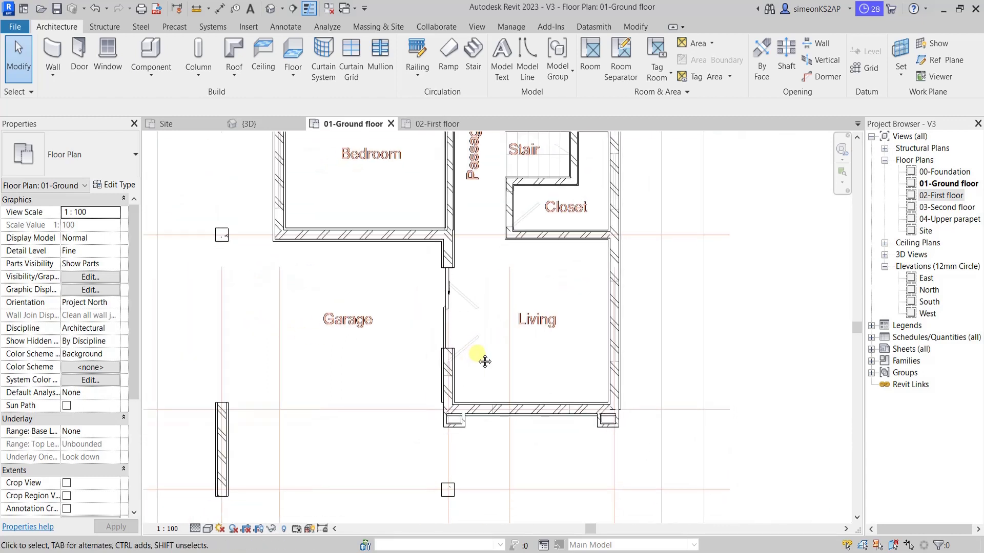
pyautogui.click(447, 327)
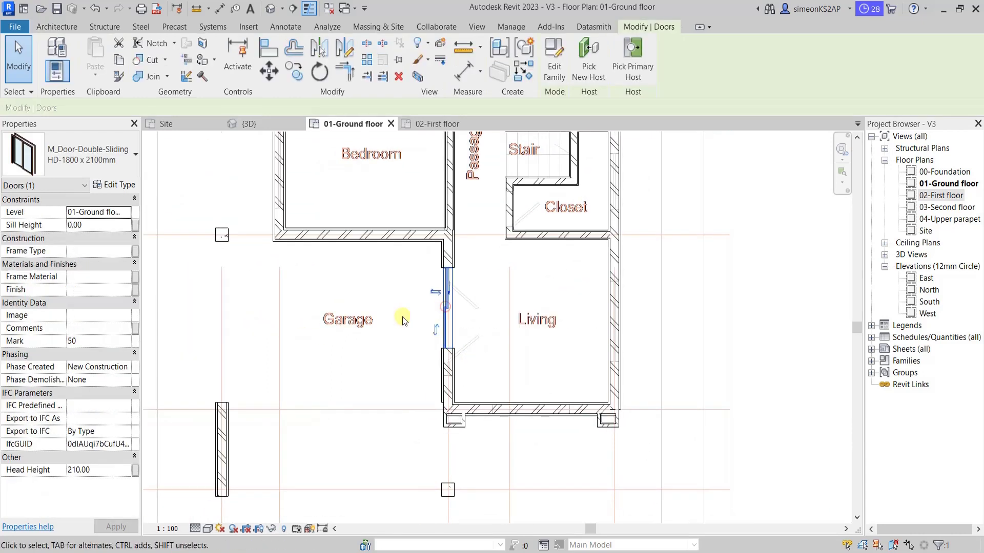
pyautogui.click(363, 288)
pyautogui.click(79, 51)
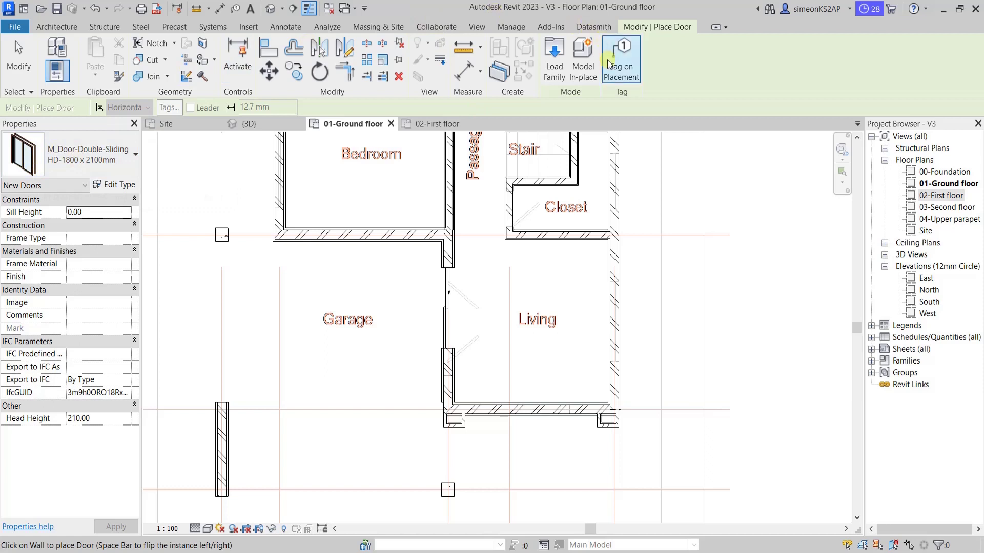
# - Browse the family library into the US > Doors folder
pyautogui.click(562, 58)
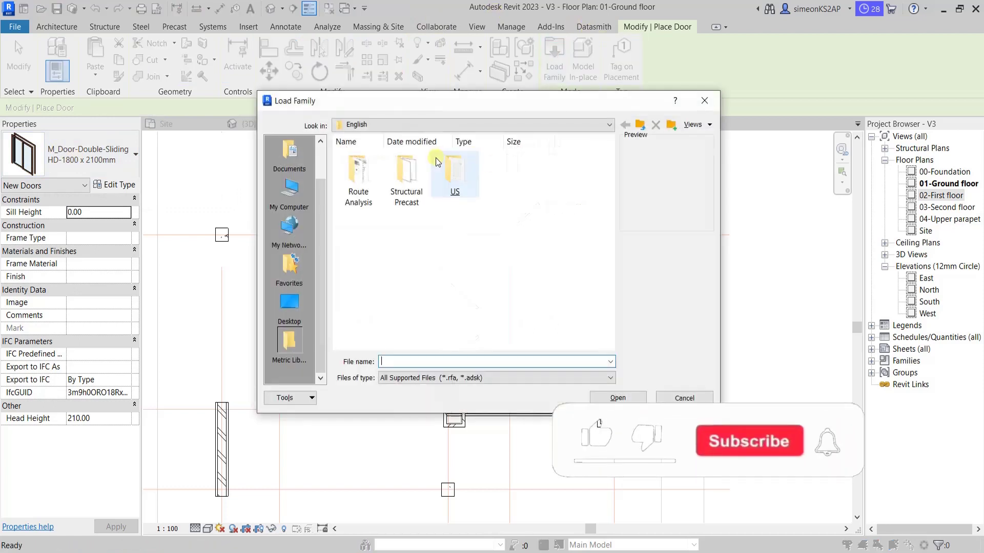
pyautogui.doubleClick(453, 174)
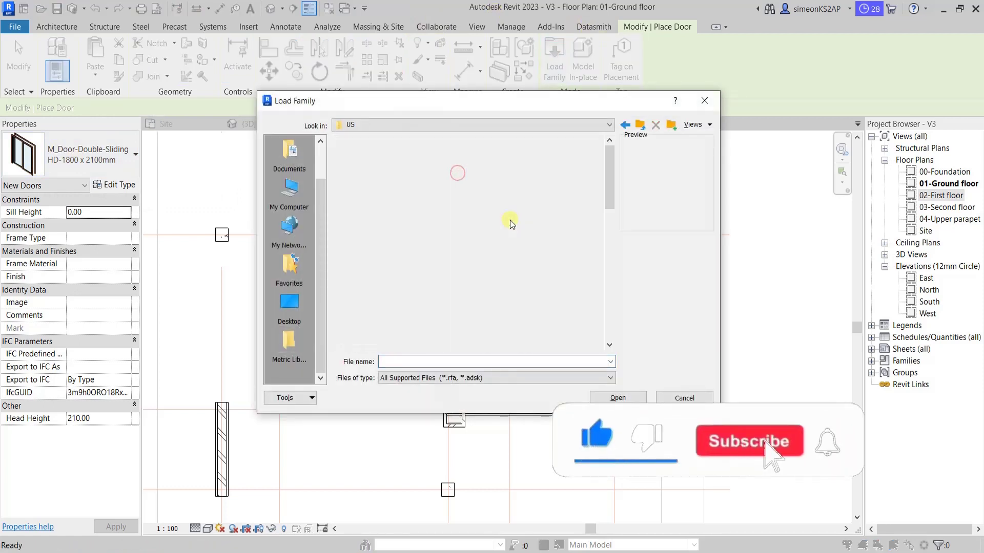
pyautogui.scroll(-5, 461, 251)
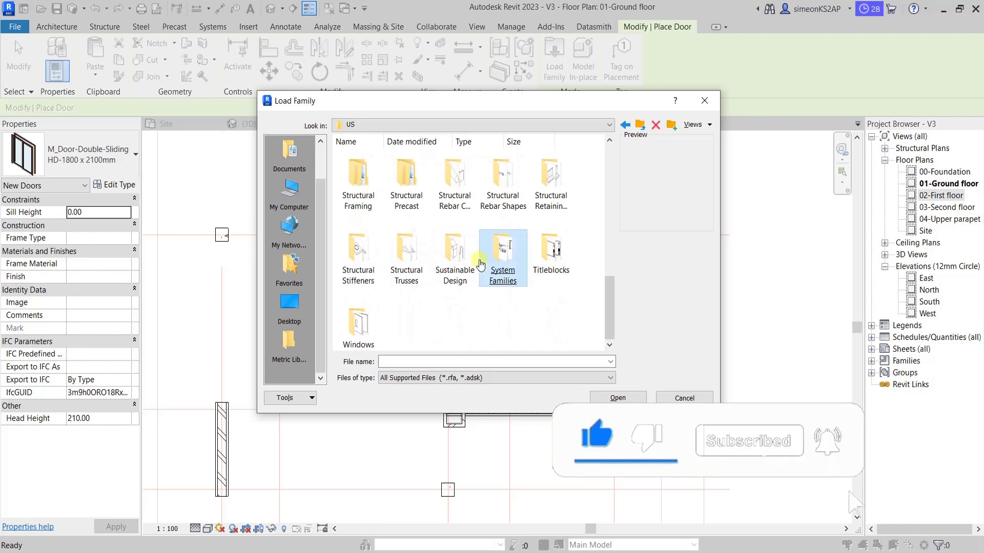
pyautogui.press('d')
pyautogui.click(558, 175)
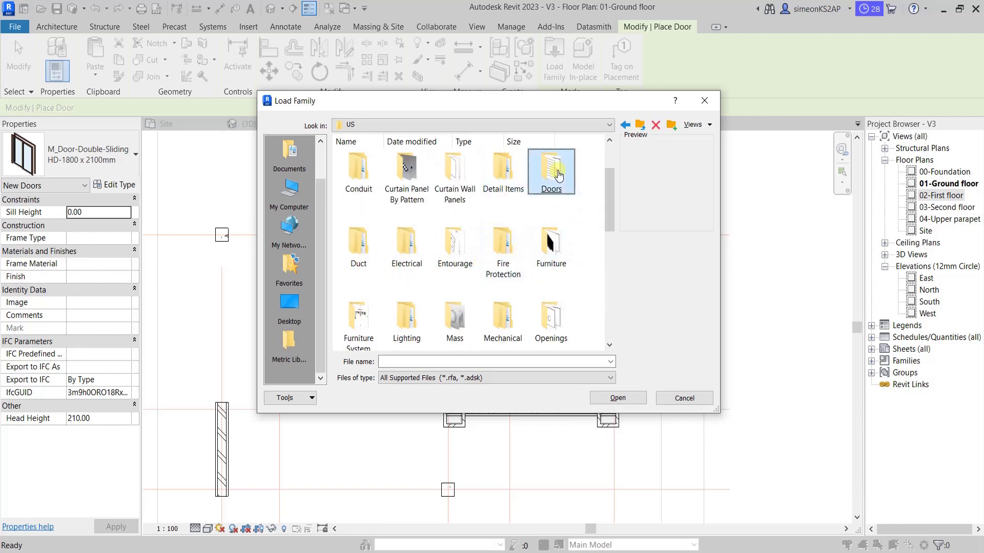
pyautogui.doubleClick(558, 176)
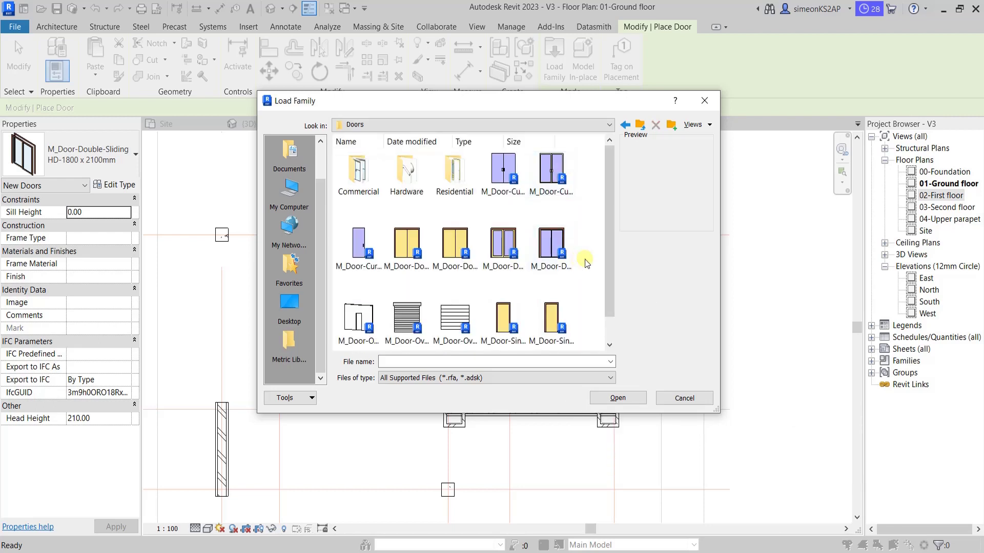
# - Load M_Door-Exterior-Double-Two_Lite.rfa from the Commercial doors folder
pyautogui.click(406, 245)
pyautogui.click(361, 183)
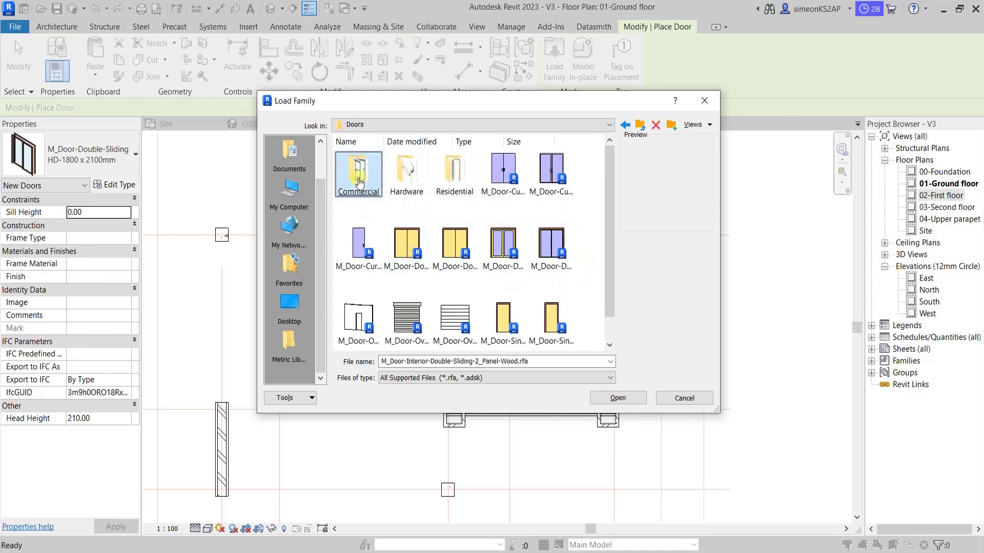
pyautogui.doubleClick(360, 182)
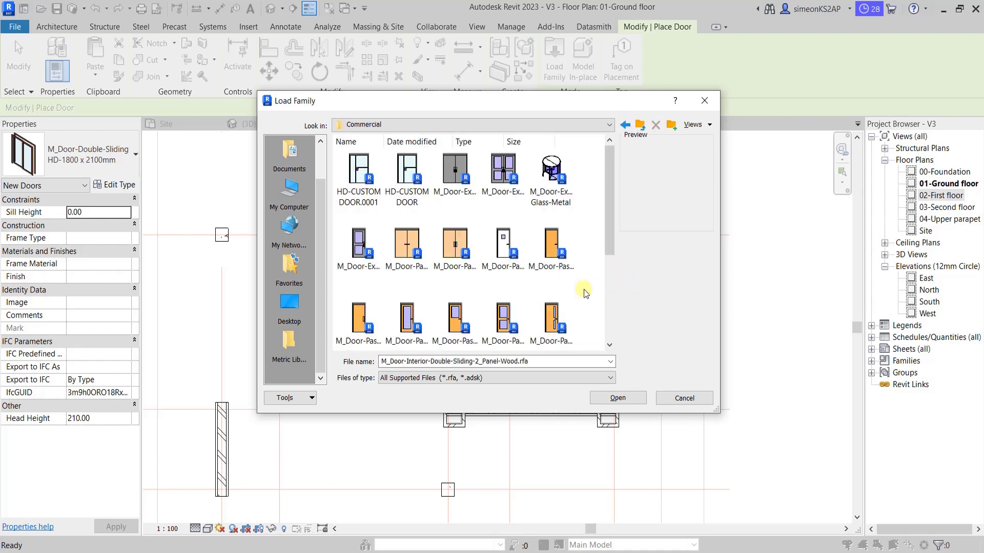
pyautogui.scroll(-3, 586, 293)
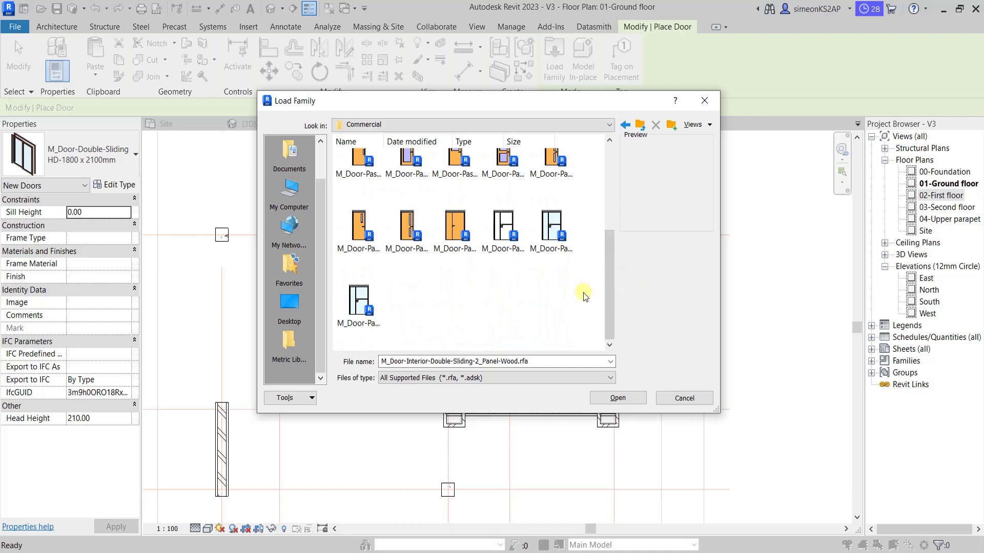
pyautogui.scroll(5, 585, 296)
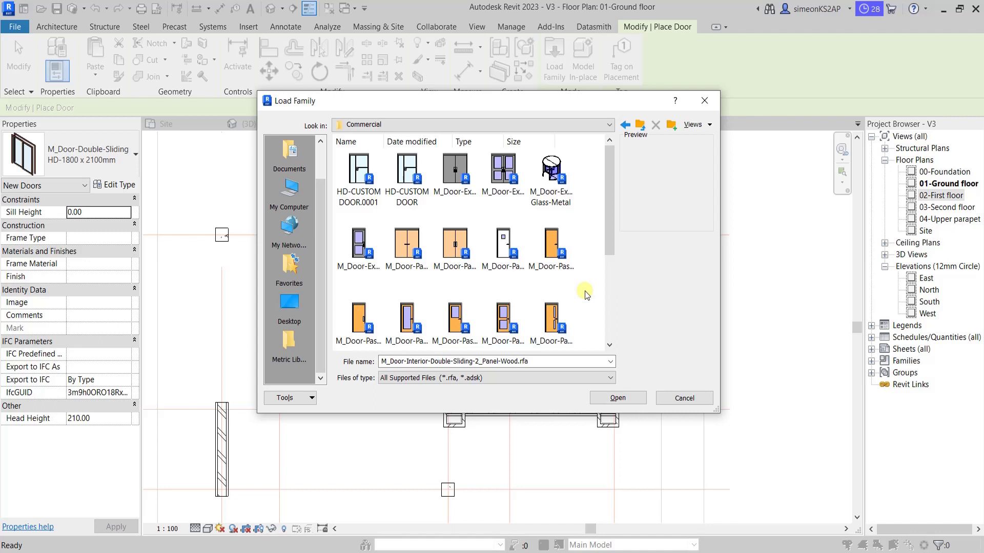
pyautogui.click(510, 169)
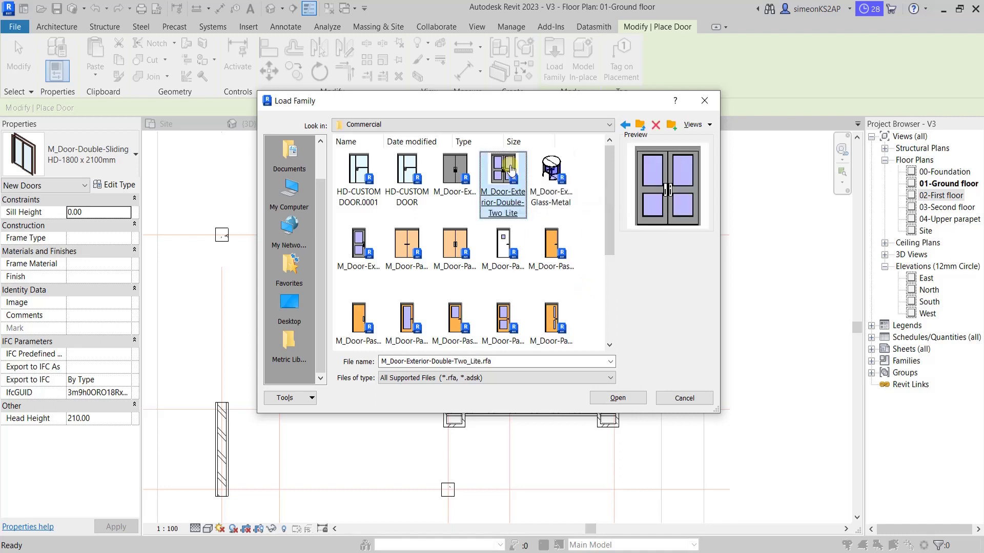
pyautogui.doubleClick(510, 169)
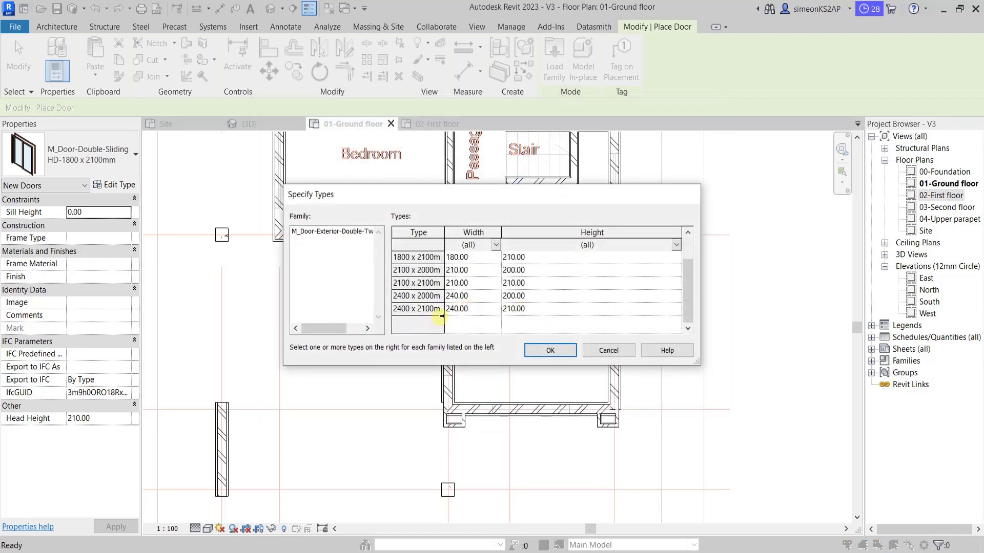
# - Load only the 2400 x 2100mm type of the exterior double two-lite door
pyautogui.scroll(1, 427, 285)
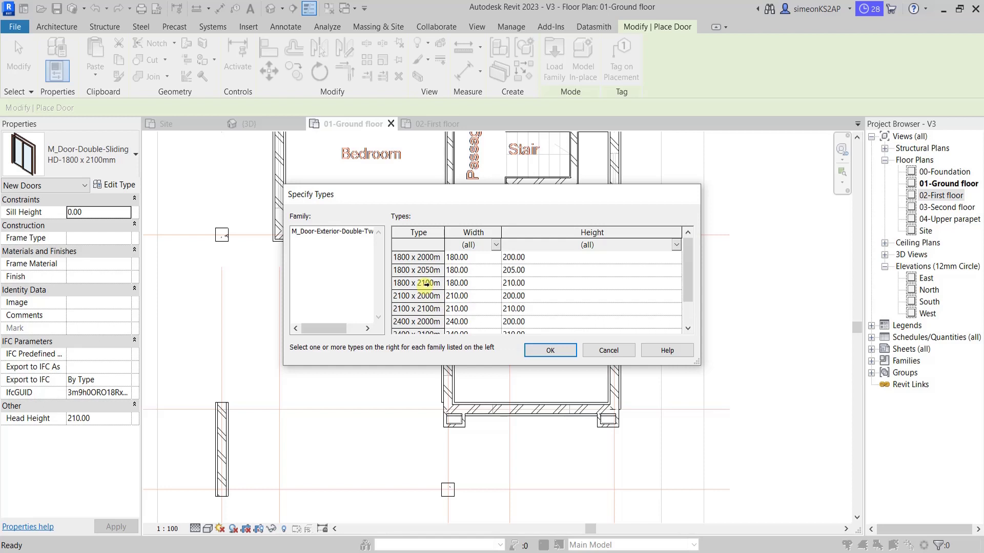
pyautogui.scroll(-1, 426, 286)
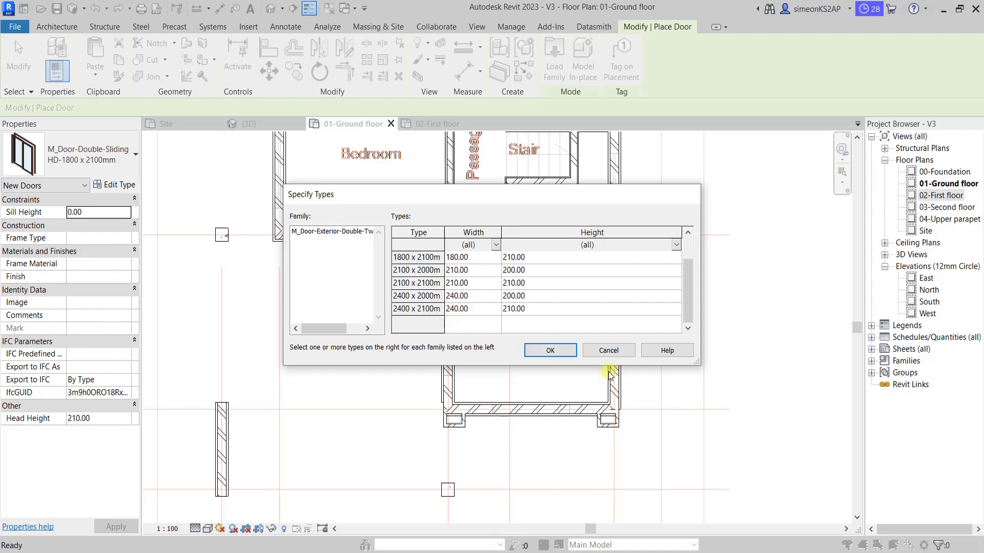
pyautogui.click(410, 309)
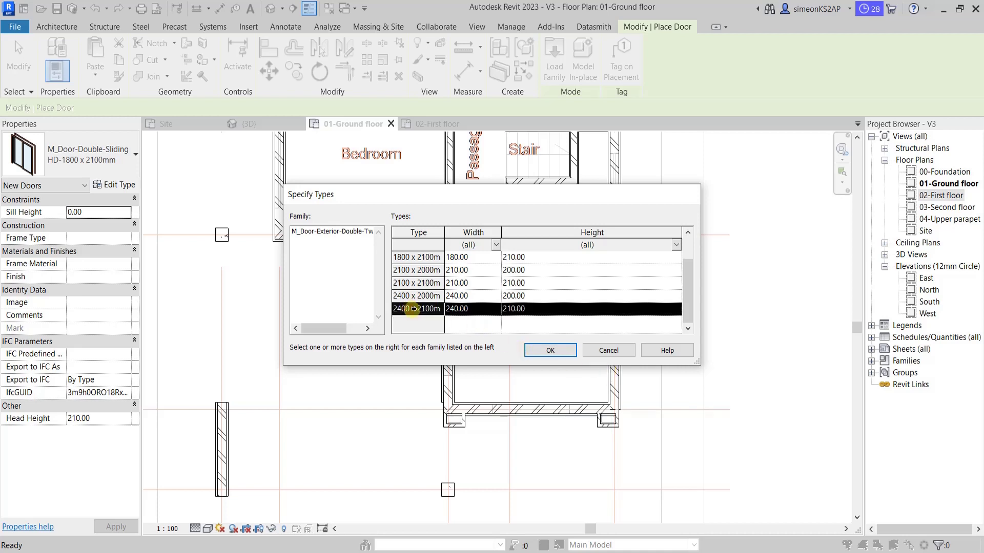
pyautogui.click(551, 350)
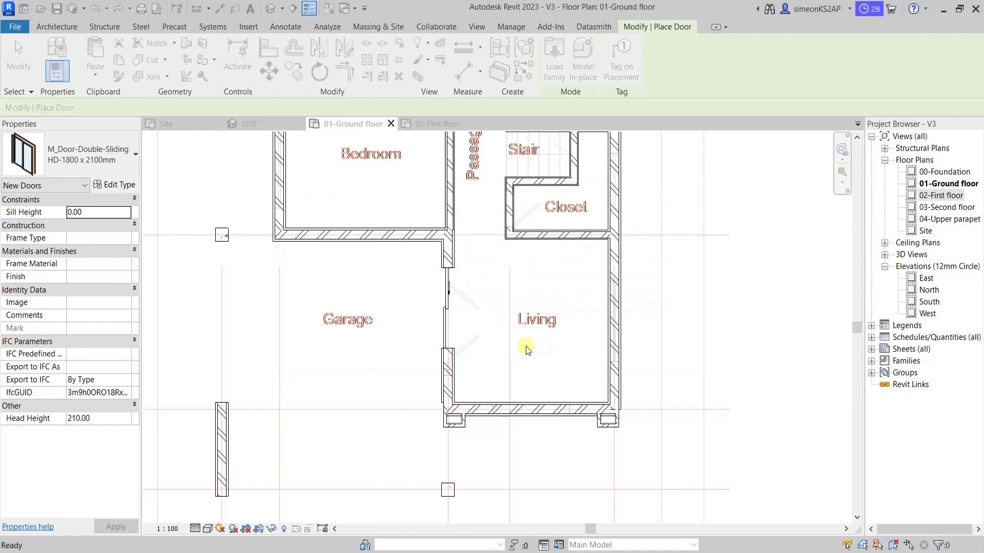
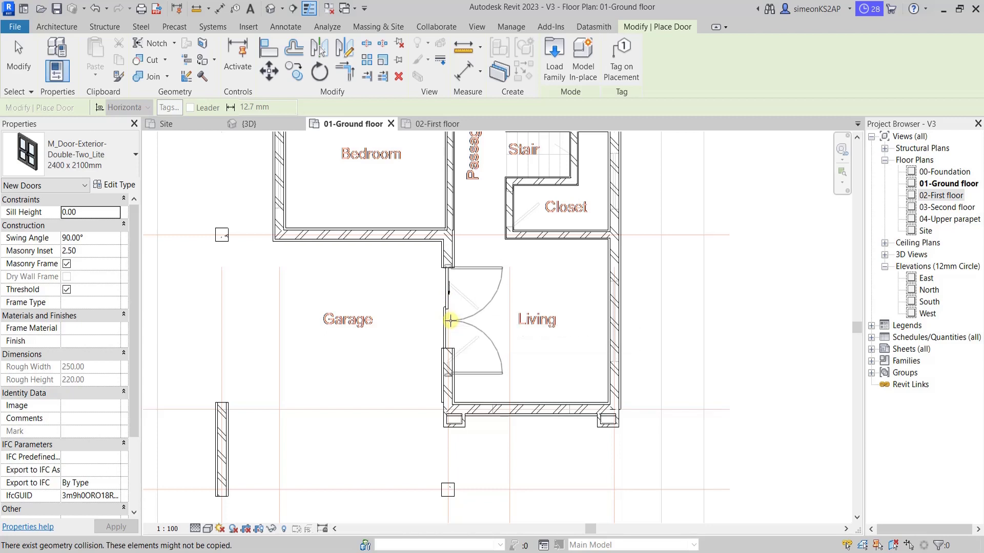
# - Remove the old sliding door between Garage and Living
pyautogui.press('Escape')
pyautogui.press('Escape')
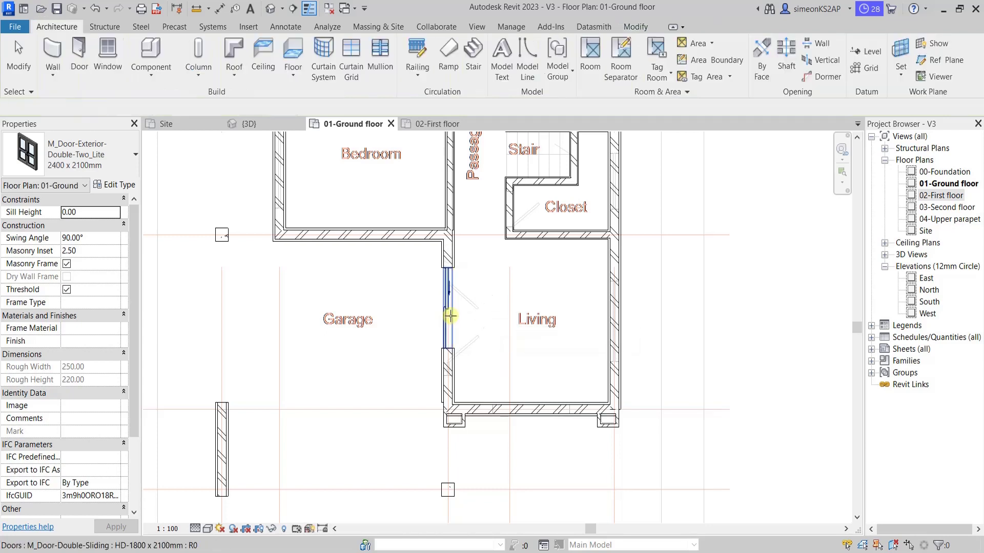
pyautogui.click(455, 295)
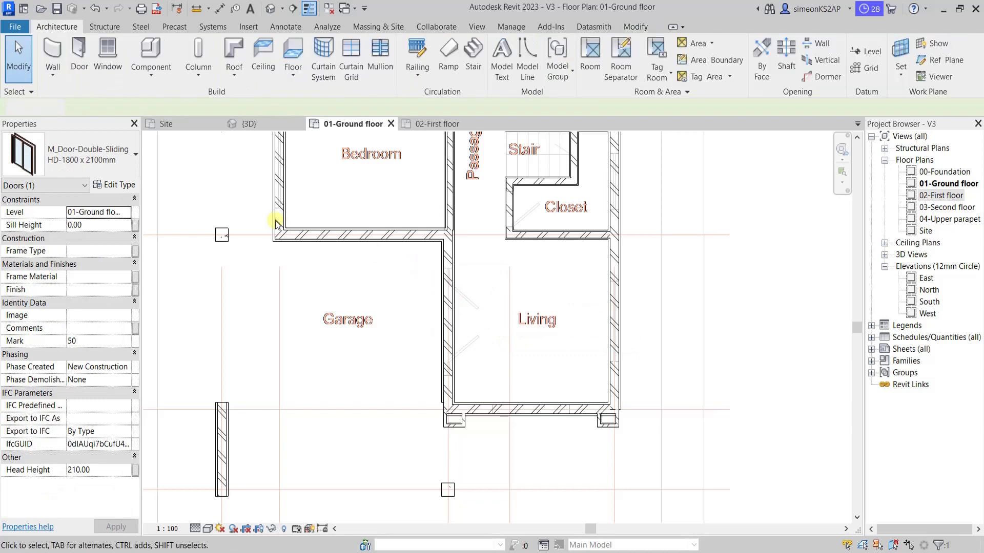
pyautogui.press('Escape')
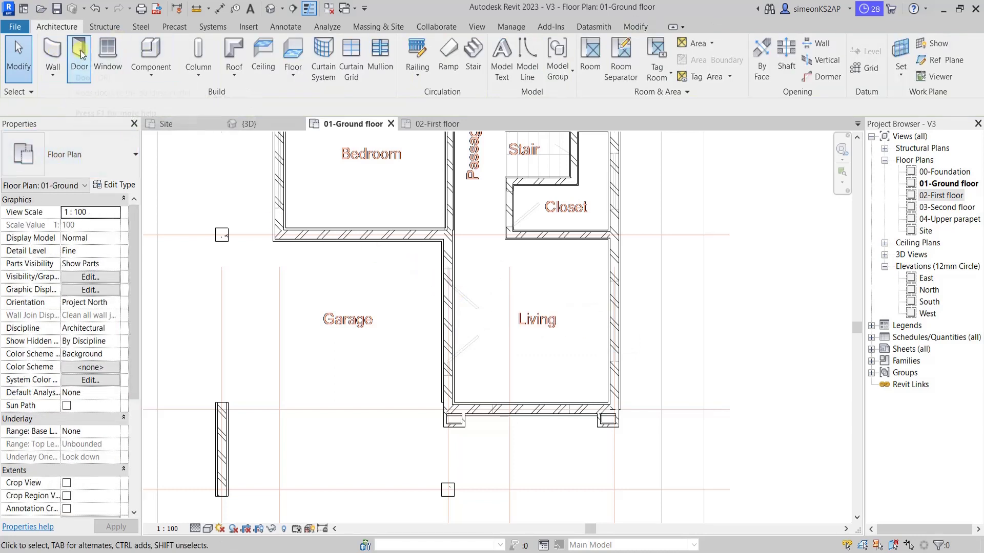
# - Place the M_Door-Exterior-Double-Two_Lite 2400 x 2100mm door in the Garage/Living wall and end placement
pyautogui.click(78, 59)
pyautogui.scroll(2, 463, 334)
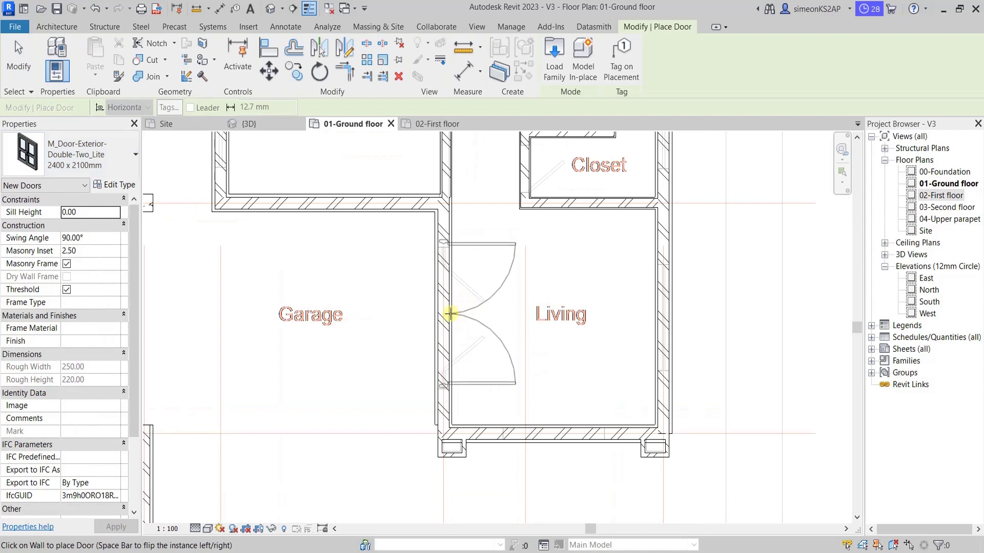
pyautogui.click(453, 319)
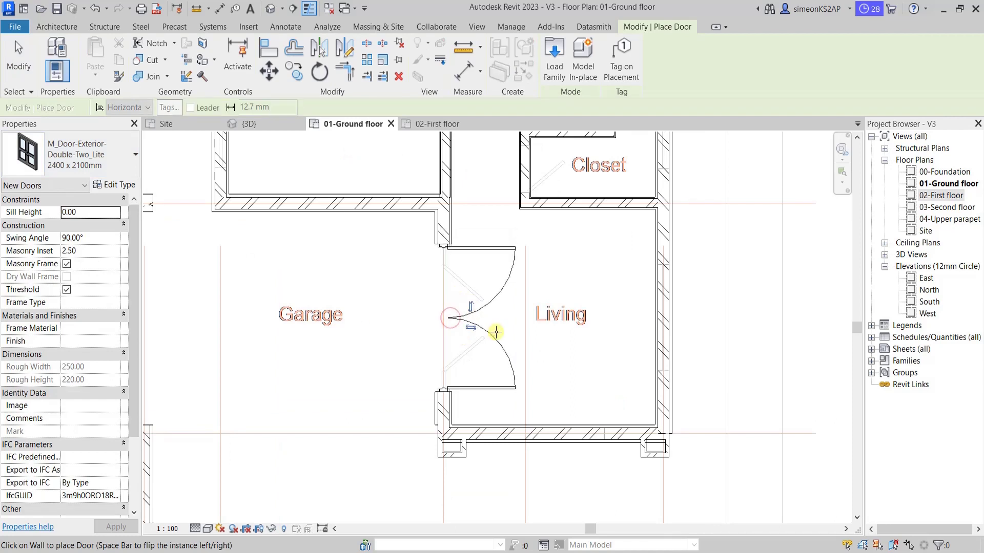
pyautogui.scroll(-2, 505, 334)
pyautogui.rightClick(446, 312)
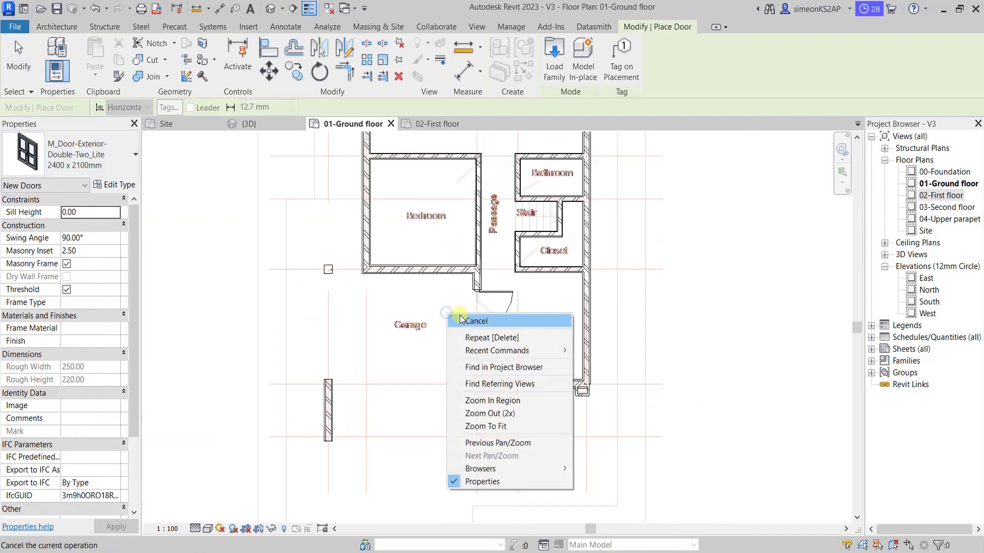
pyautogui.click(461, 314)
pyautogui.rightClick(428, 306)
pyautogui.click(455, 314)
# - Cancel the remaining operation and pan the plan up to the upper rooms
pyautogui.scroll(3, 454, 314)
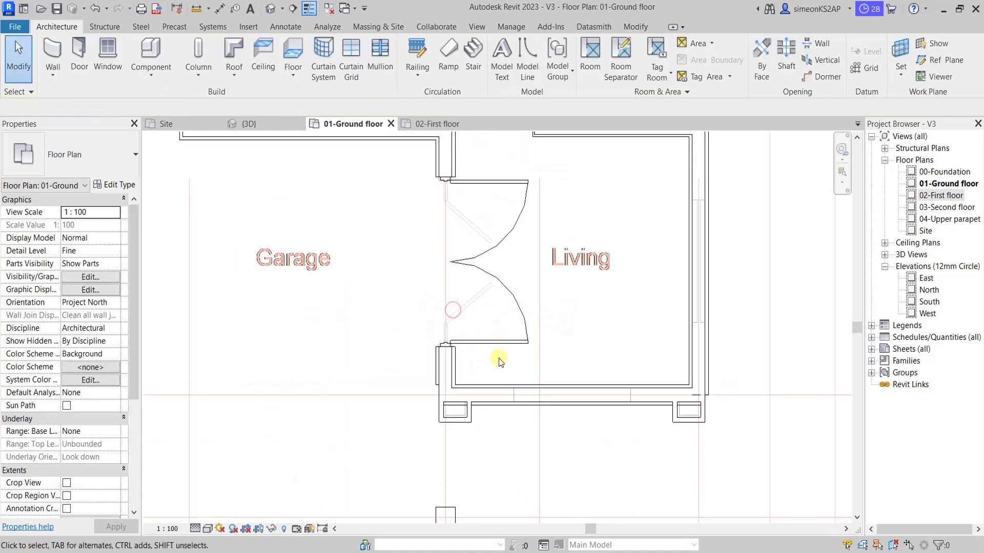
pyautogui.scroll(-3, 479, 255)
pyautogui.scroll(-2, 491, 294)
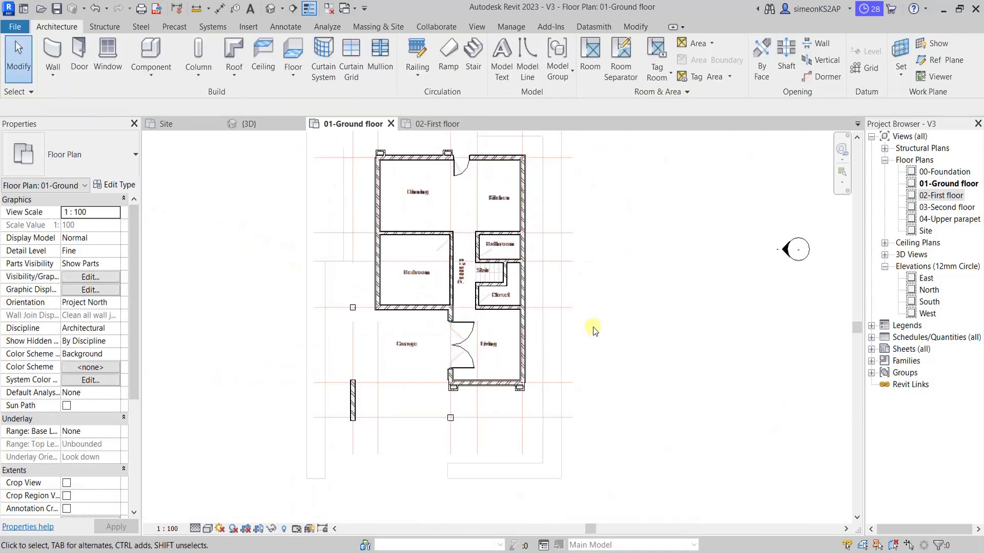
pyautogui.rightClick(638, 274)
pyautogui.click(674, 282)
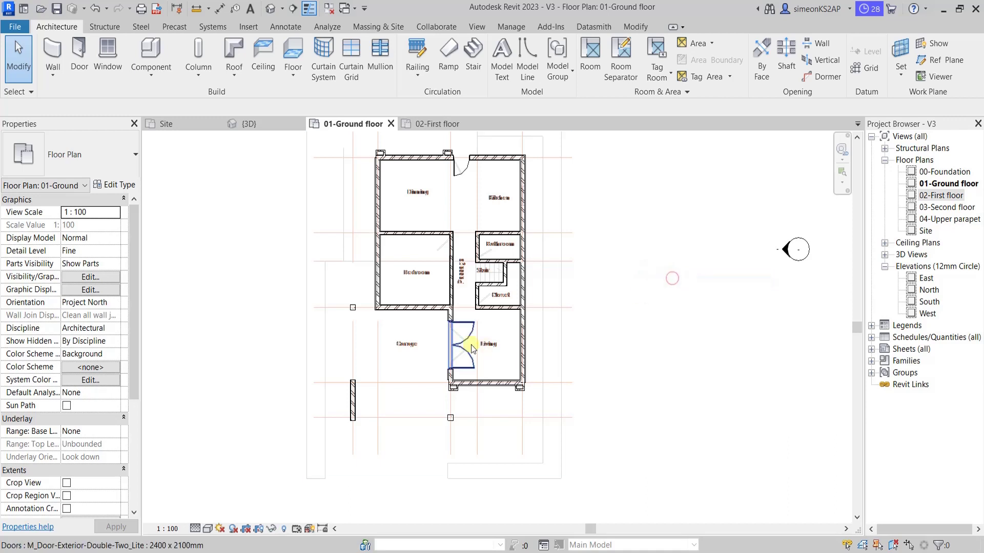
pyautogui.scroll(-2, 466, 340)
pyautogui.scroll(1, 492, 340)
pyautogui.scroll(1, 477, 344)
pyautogui.scroll(2, 476, 343)
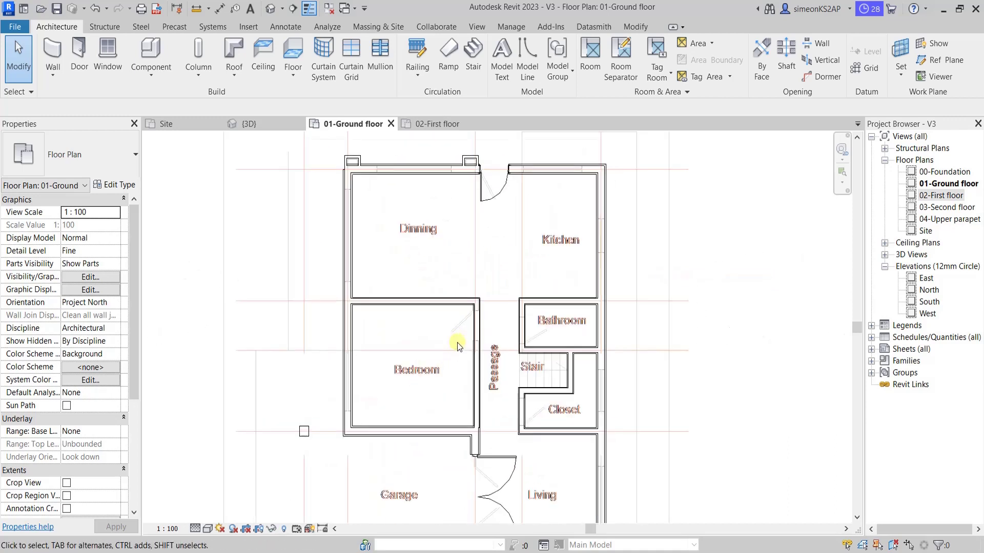
pyautogui.moveTo(454, 340); pyautogui.dragTo(456, 262, button='middle')
# - Pick the M_Door-Interior-Single-Flush_Panel-Wood 800 x 2100mm door type
pyautogui.click(74, 57)
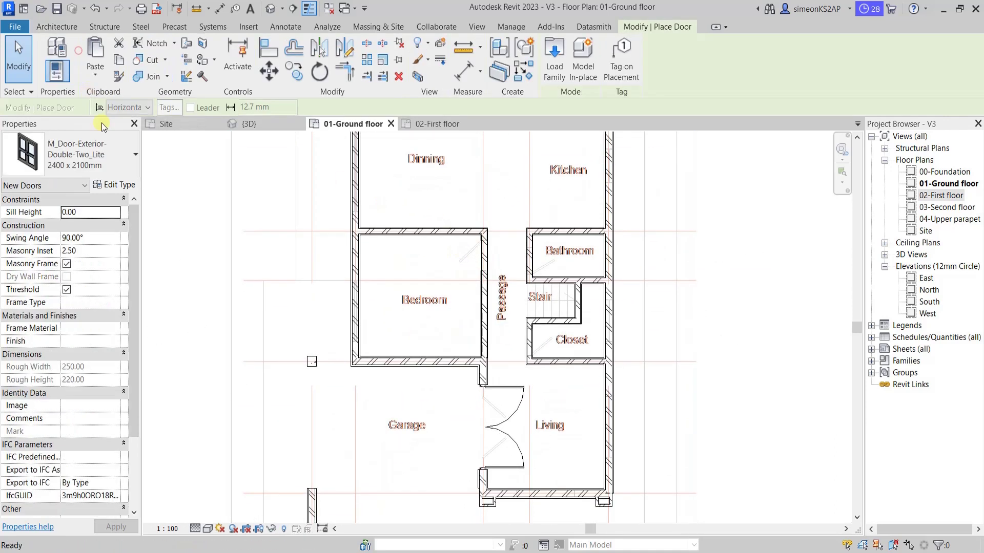
pyautogui.click(76, 164)
pyautogui.scroll(1, 74, 324)
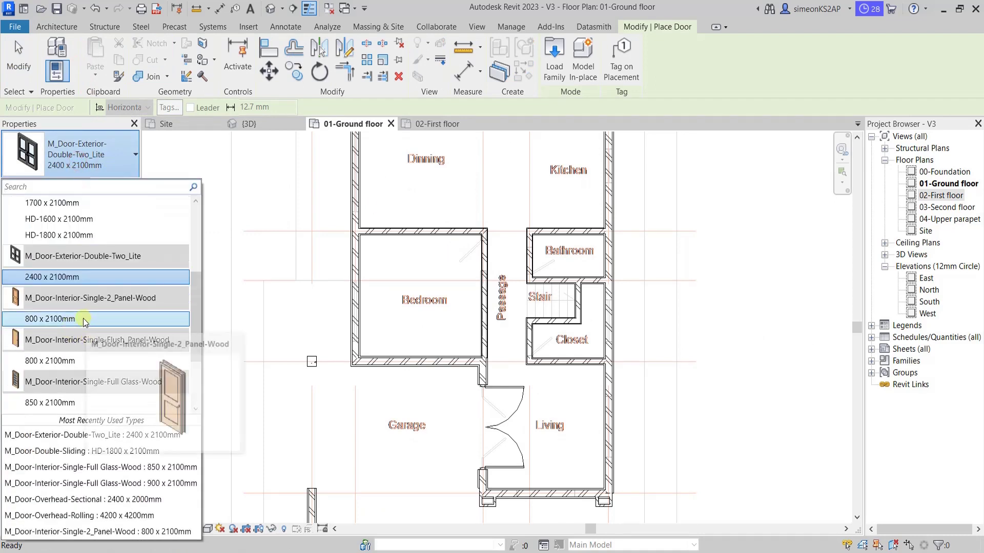
pyautogui.moveTo(50, 361)
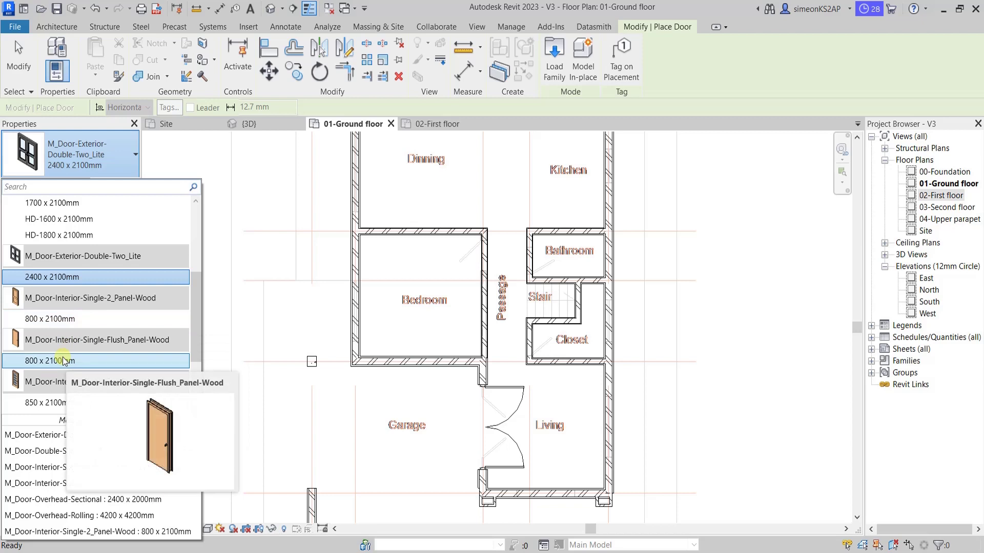
pyautogui.click(64, 361)
# - Place the flush wood door in the Bathroom wall off the passage
pyautogui.scroll(3, 500, 245)
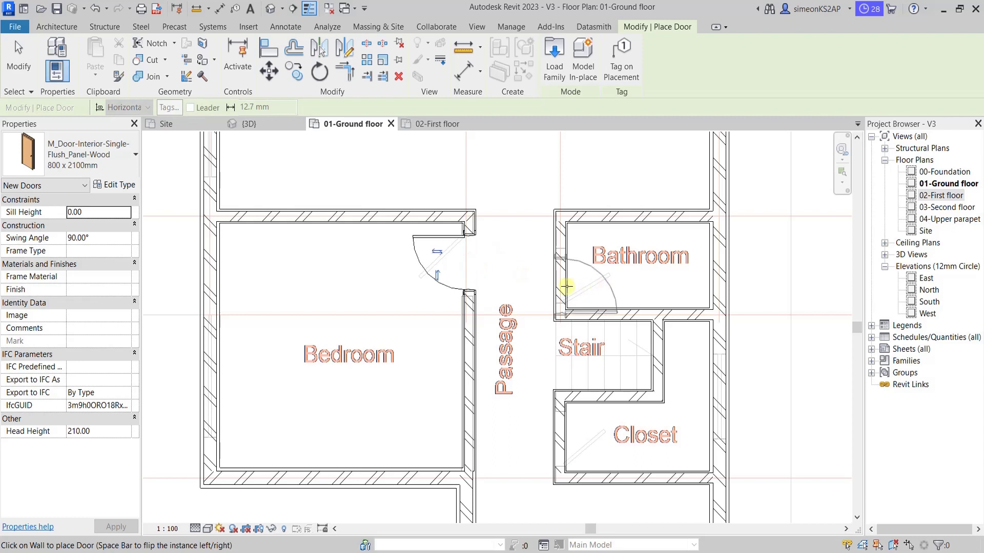
pyautogui.scroll(1, 567, 285)
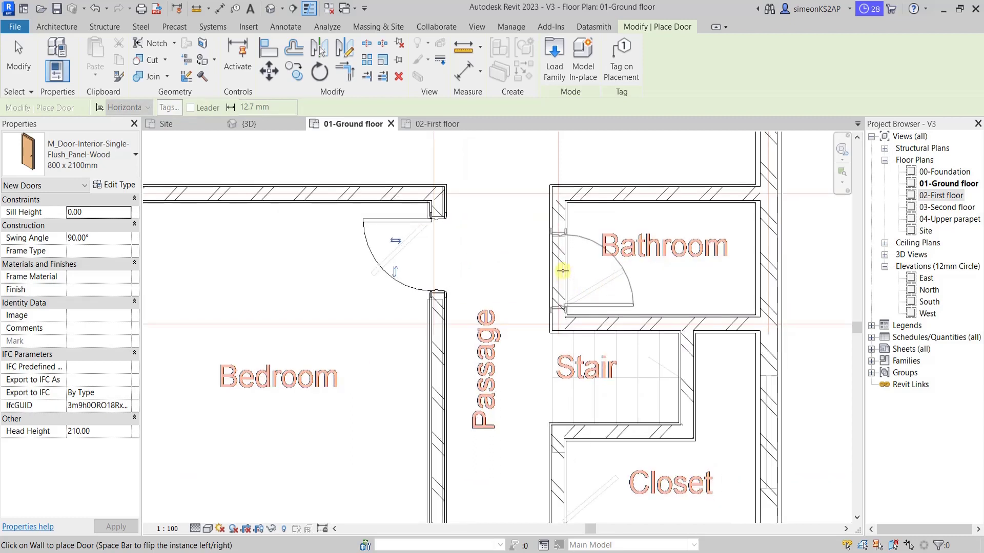
pyautogui.click(563, 270)
pyautogui.scroll(-3, 564, 272)
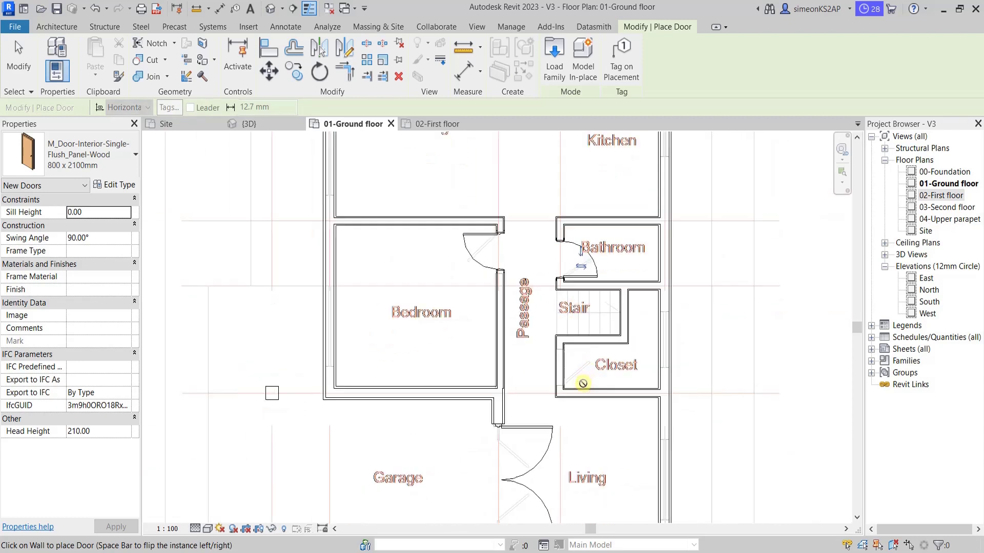
pyautogui.scroll(2, 582, 383)
pyautogui.scroll(-1, 590, 383)
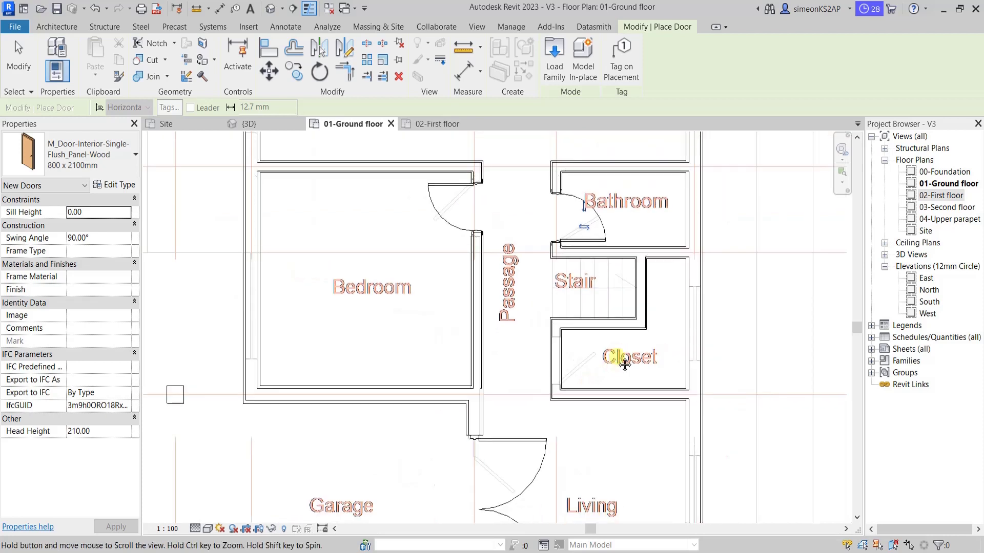
pyautogui.moveTo(597, 377); pyautogui.dragTo(471, 344, button='middle')
# - Bring the whole Ground floor plan into view and end door placement
pyautogui.scroll(1, 471, 344)
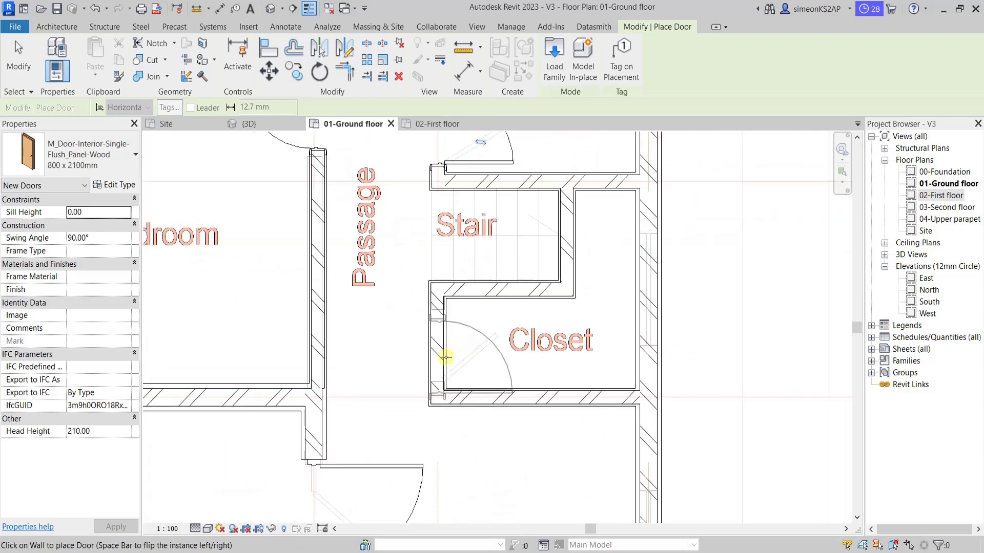
pyautogui.scroll(-3, 492, 331)
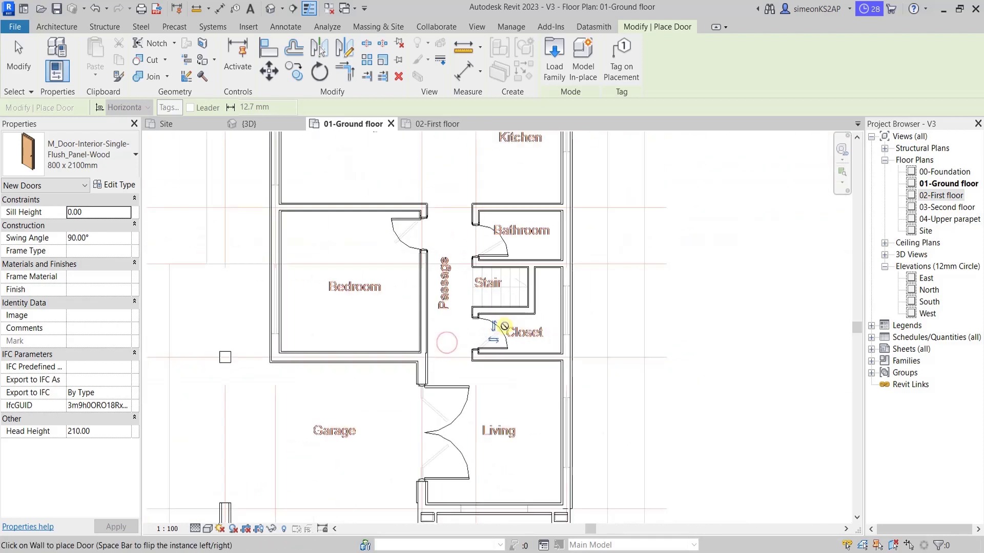
pyautogui.scroll(-1, 504, 326)
pyautogui.scroll(-1, 510, 367)
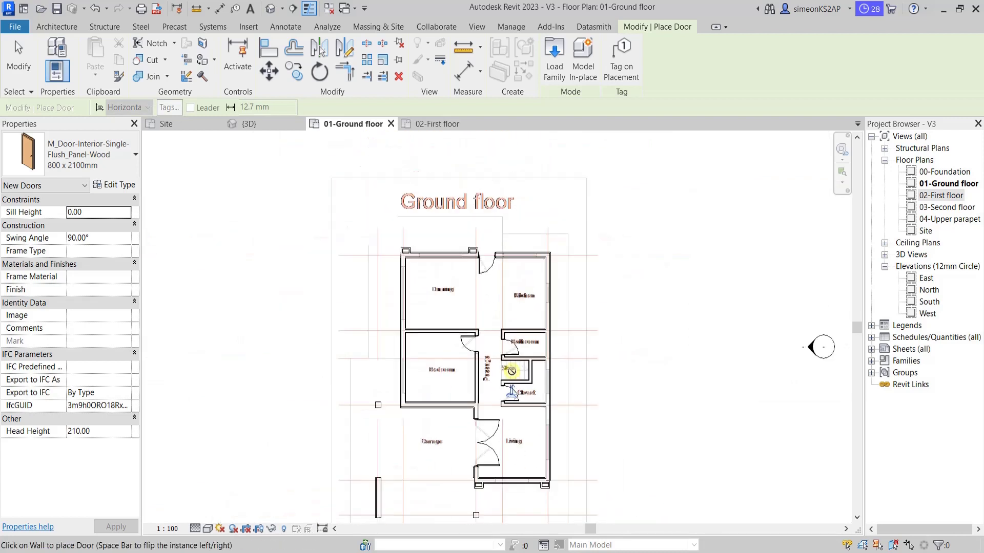
pyautogui.scroll(-1, 511, 371)
pyautogui.moveTo(511, 371); pyautogui.dragTo(512, 309, button='middle')
pyautogui.rightClick(646, 231)
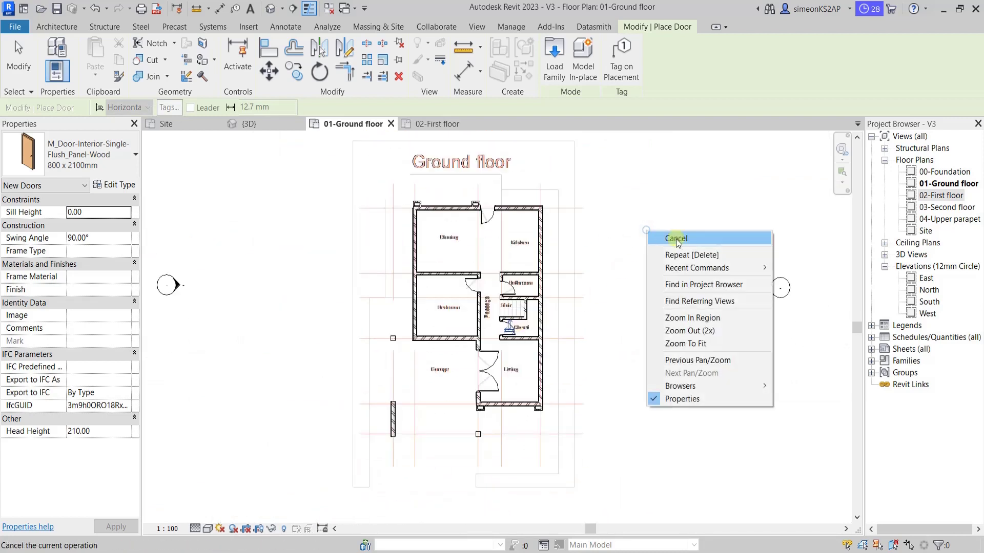
pyautogui.click(677, 238)
pyautogui.rightClick(649, 217)
pyautogui.click(676, 224)
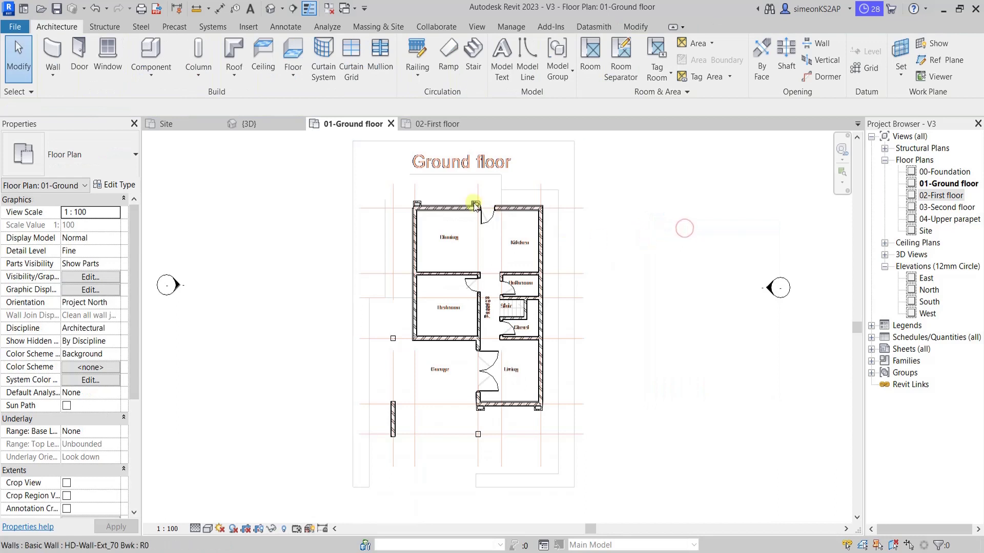
# - Switch to the 02-First floor plan and pan it into view
pyautogui.click(442, 127)
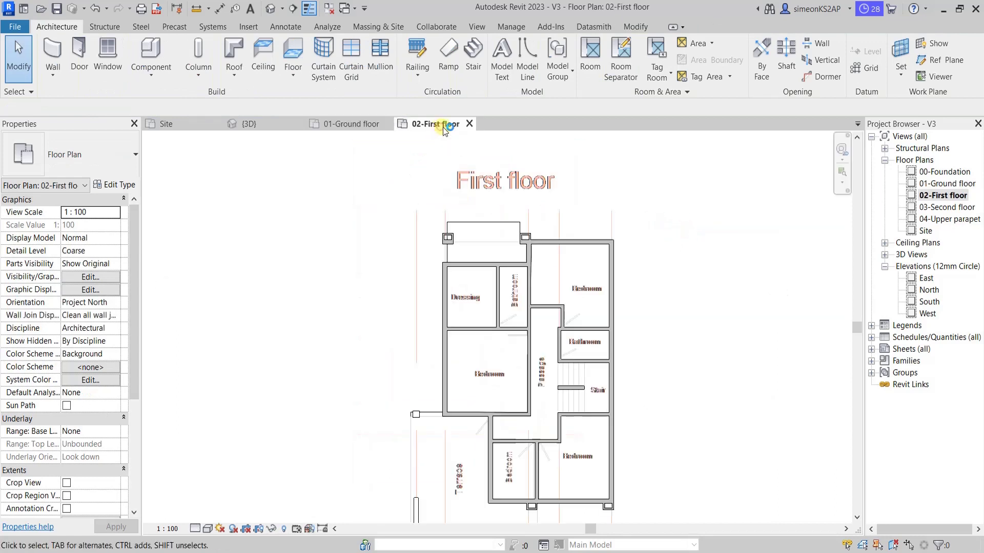
pyautogui.scroll(1, 494, 352)
pyautogui.moveTo(505, 285); pyautogui.dragTo(460, 221, button='middle')
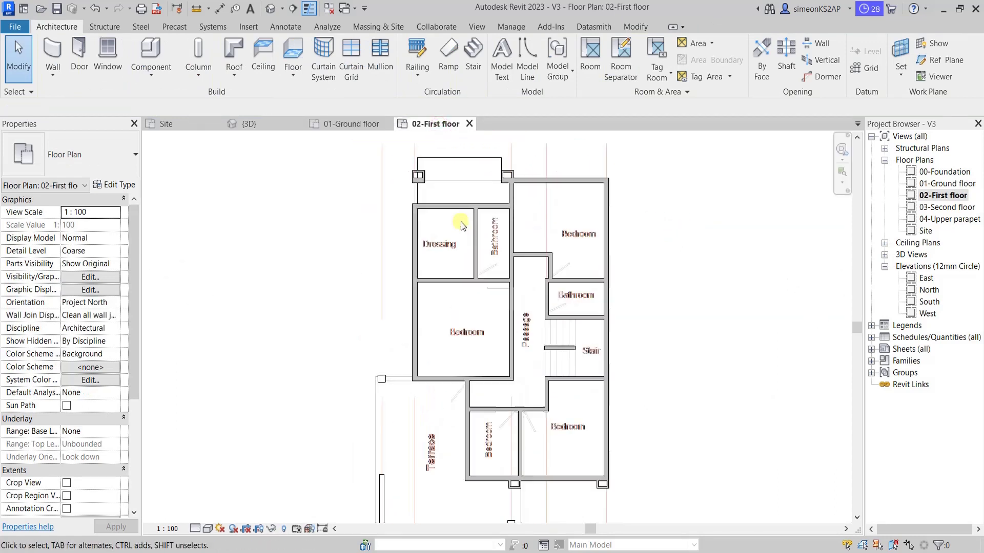
pyautogui.scroll(4, 457, 197)
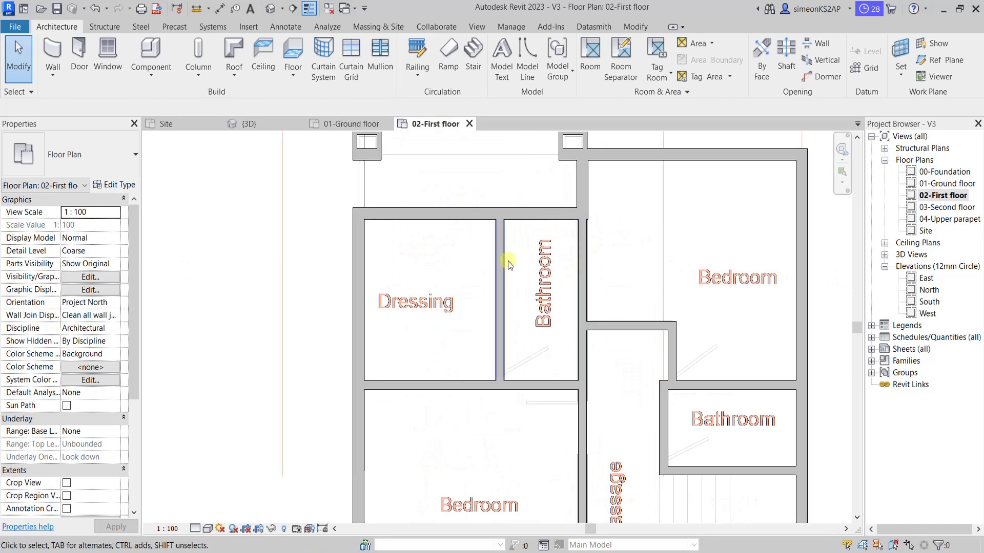
pyautogui.scroll(-3, 512, 262)
pyautogui.moveTo(492, 274); pyautogui.dragTo(454, 255, button='middle')
pyautogui.scroll(-2, 441, 260)
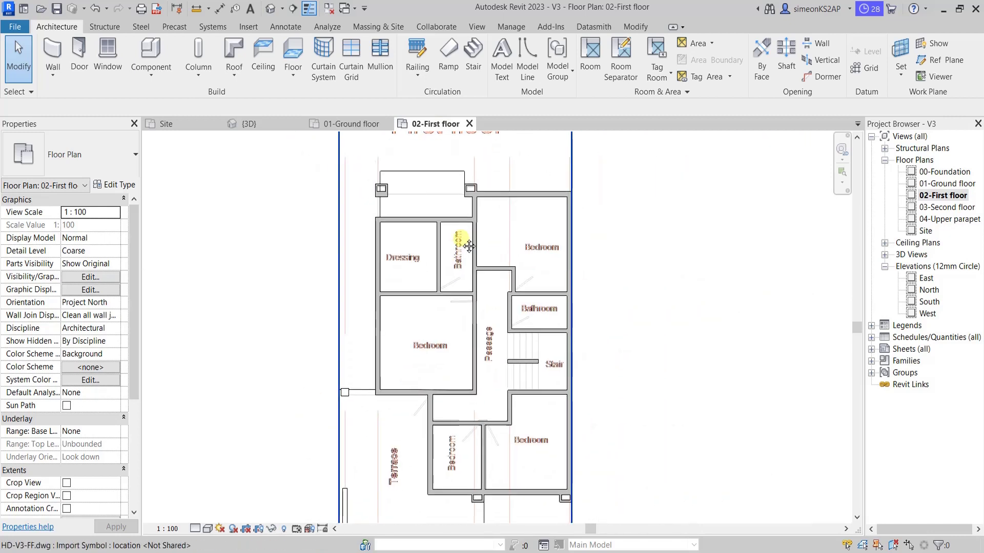
pyautogui.scroll(3, 416, 214)
pyautogui.moveTo(416, 214)
pyautogui.mouseDown(button='middle')
pyautogui.moveTo(454, 233)
pyautogui.moveTo(515, 295)
pyautogui.moveTo(474, 262)
pyautogui.mouseUp(button='middle')
pyautogui.scroll(-2, 461, 257)
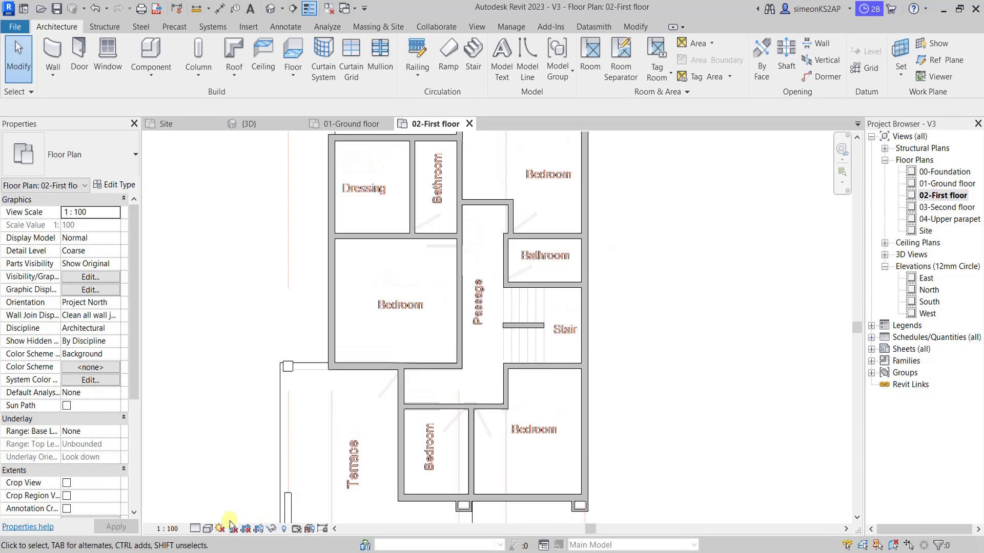
# - Set the first floor plan's visual style to Hidden Line
pyautogui.click(208, 529)
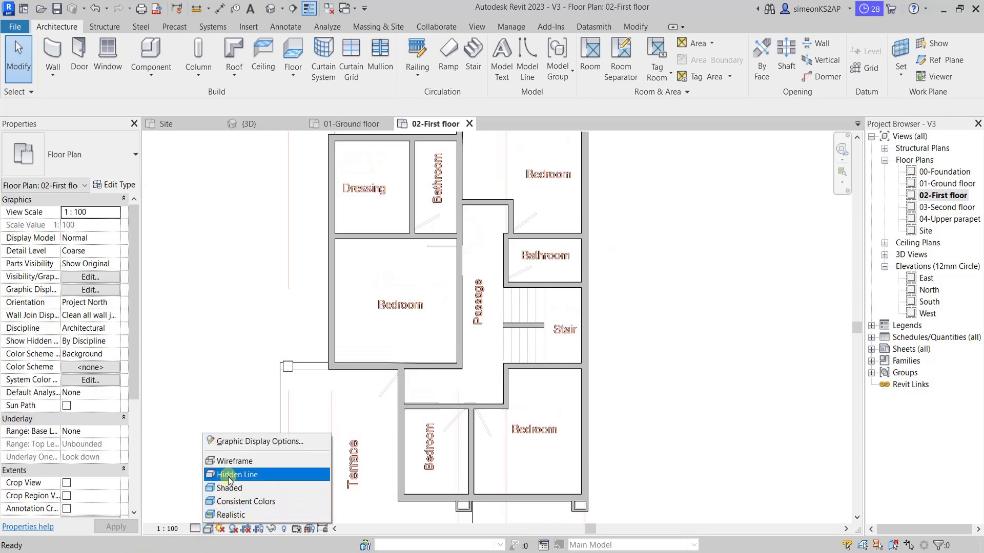
pyautogui.click(231, 461)
pyautogui.scroll(1, 393, 232)
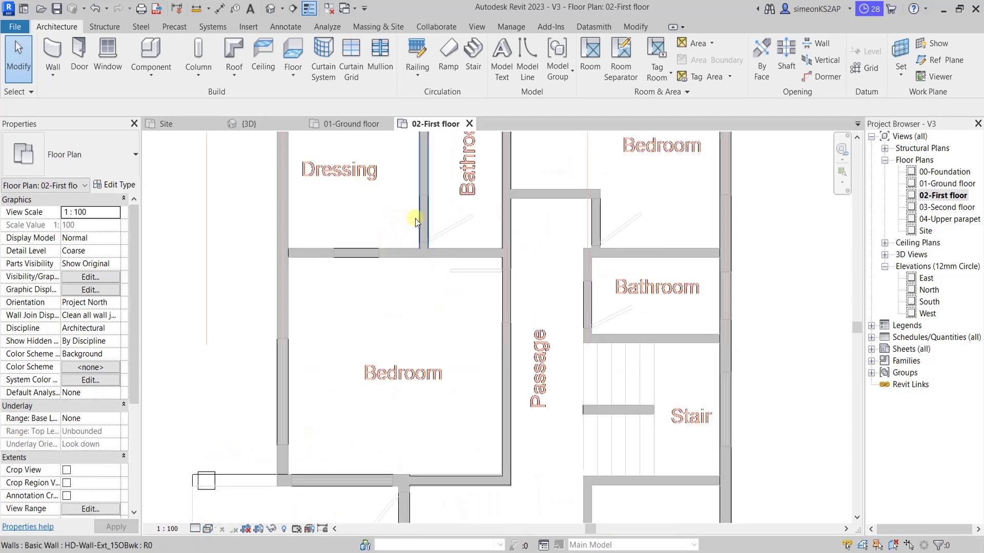
pyautogui.moveTo(394, 231)
pyautogui.mouseDown(button='middle')
pyautogui.moveTo(451, 334)
pyautogui.moveTo(459, 324)
pyautogui.mouseUp(button='middle')
pyautogui.scroll(-1, 440, 331)
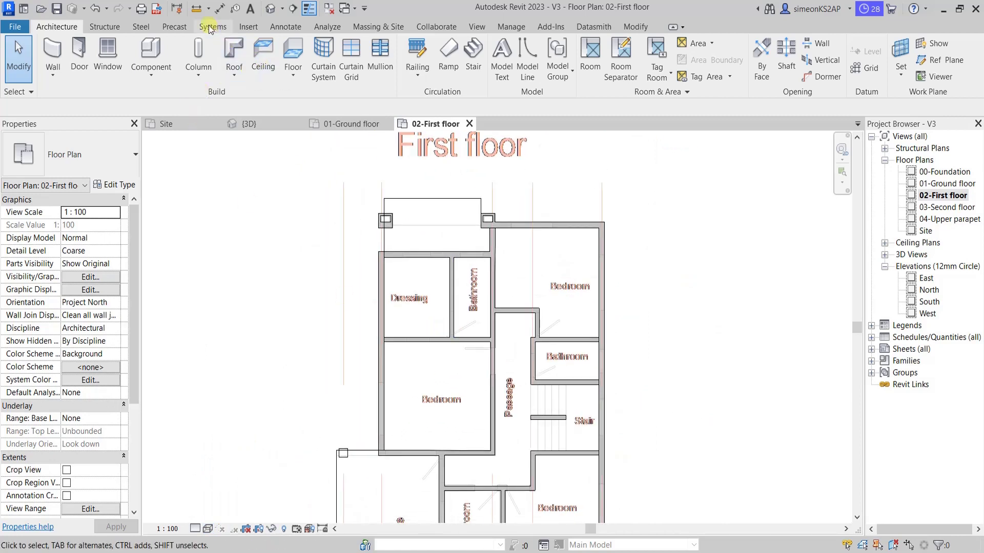
# - Place interior doors into the lower Bedroom and between Dressing and Bathroom
pyautogui.click(79, 51)
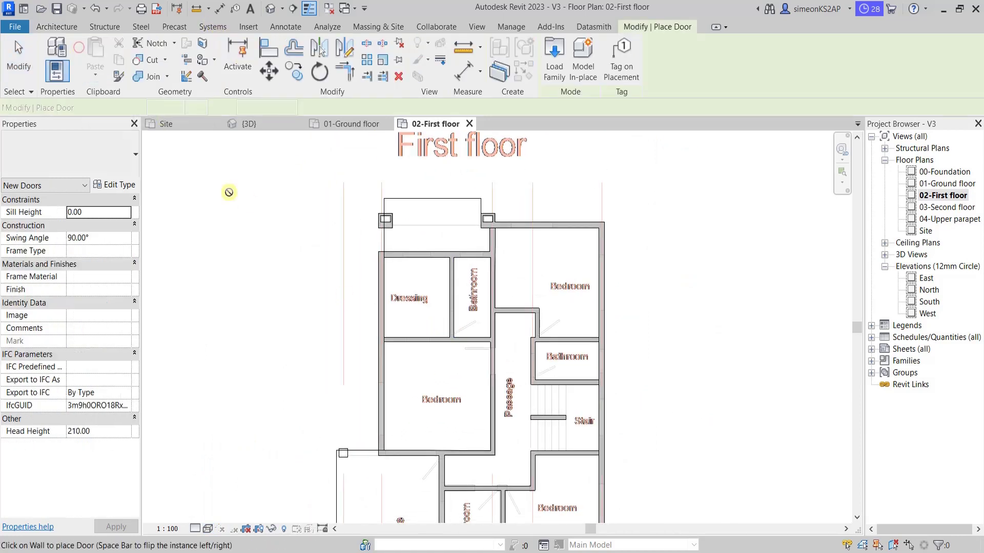
pyautogui.scroll(2, 509, 340)
pyautogui.scroll(2, 482, 354)
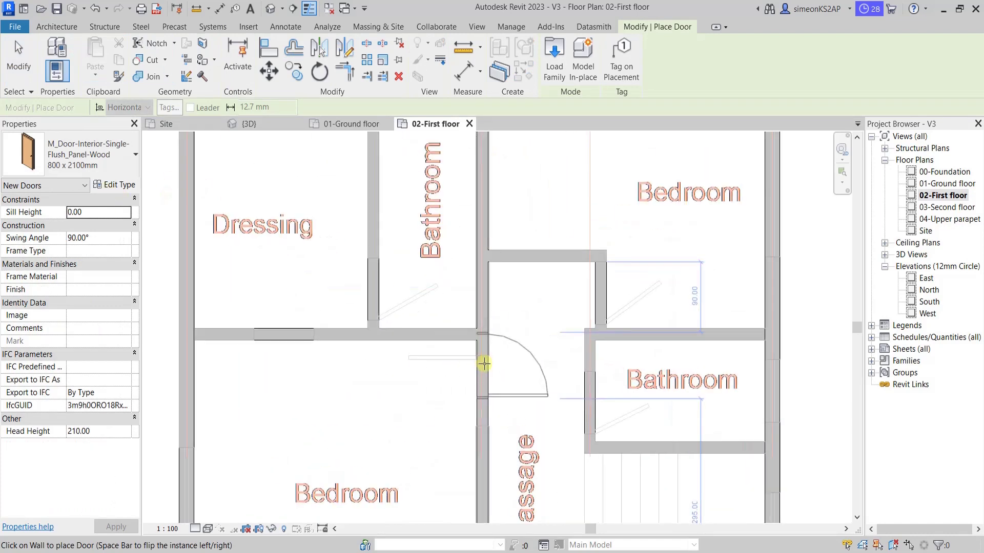
pyautogui.scroll(-1, 430, 354)
pyautogui.scroll(-1, 461, 333)
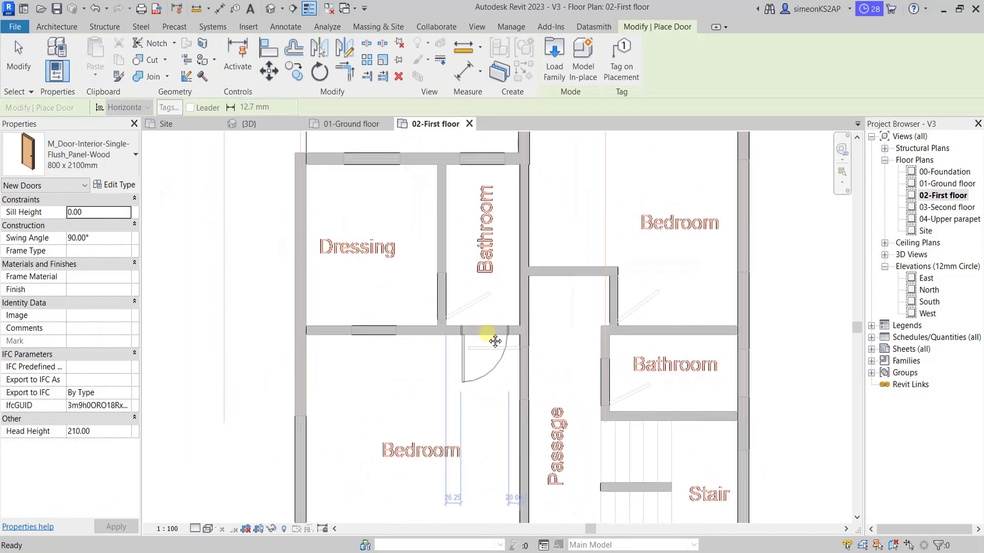
pyautogui.click(518, 370)
pyautogui.scroll(2, 467, 302)
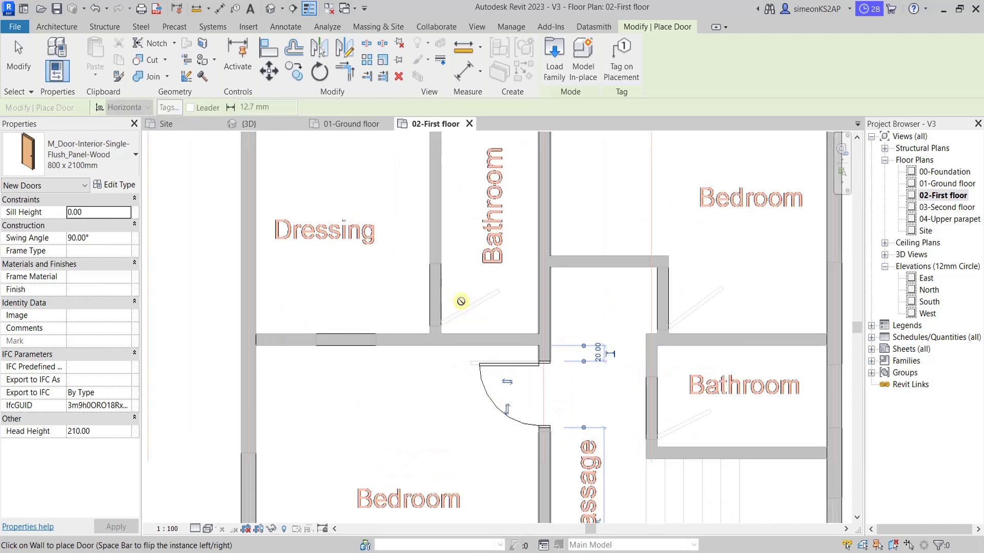
pyautogui.scroll(-2, 483, 307)
pyautogui.scroll(-1, 479, 307)
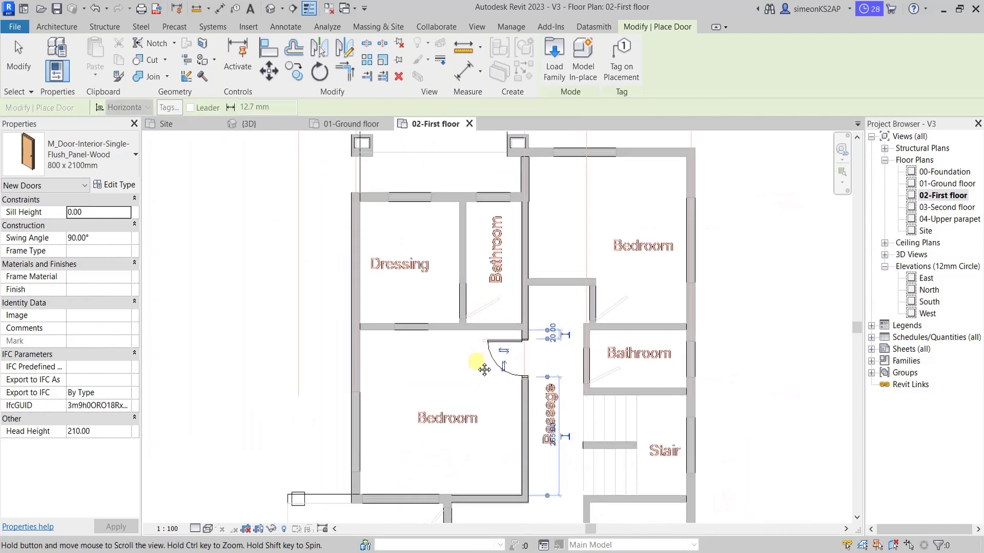
pyautogui.scroll(2, 474, 306)
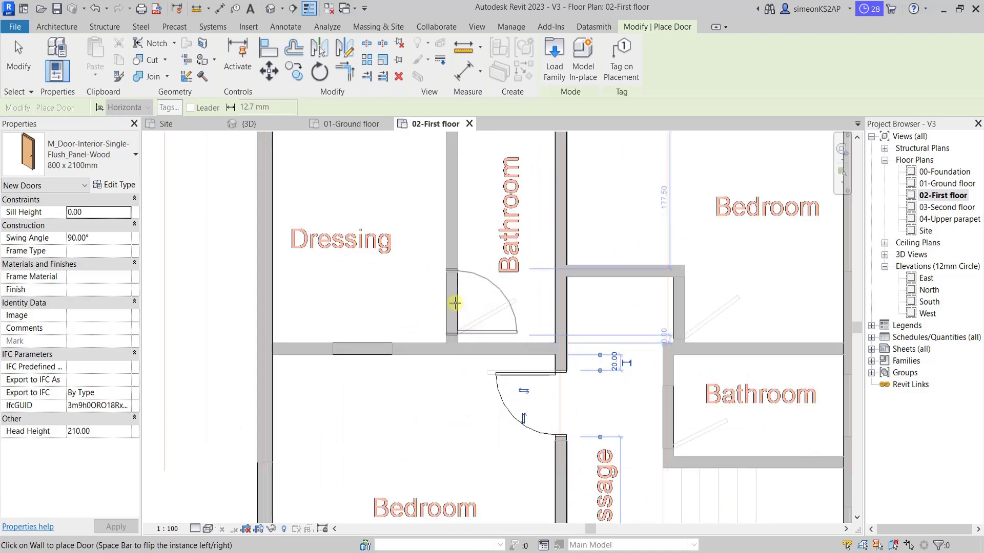
pyautogui.click(455, 303)
# - Place a door into the upper Bedroom off the passage and end placement
pyautogui.scroll(-2, 461, 312)
pyautogui.scroll(-1, 467, 323)
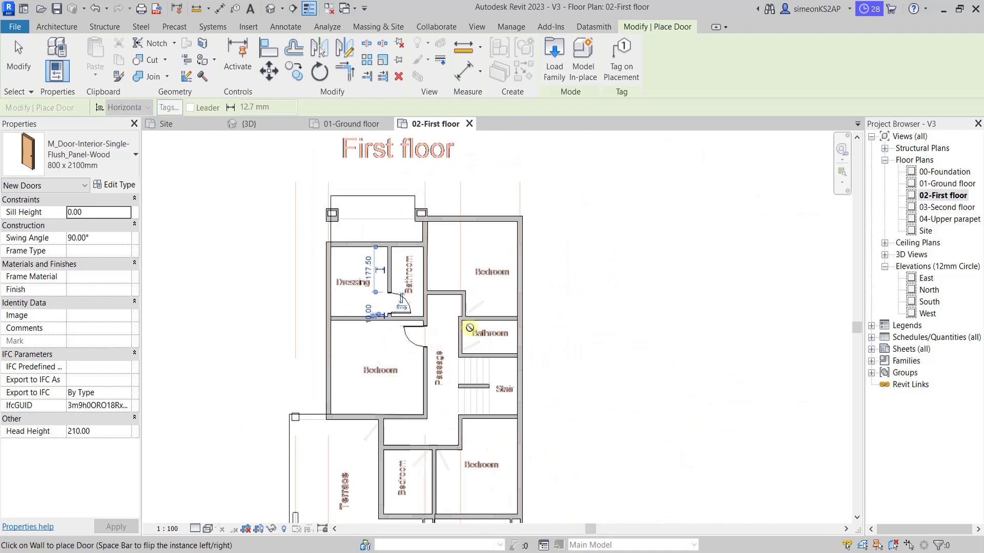
pyautogui.scroll(3, 469, 328)
pyautogui.scroll(1, 510, 326)
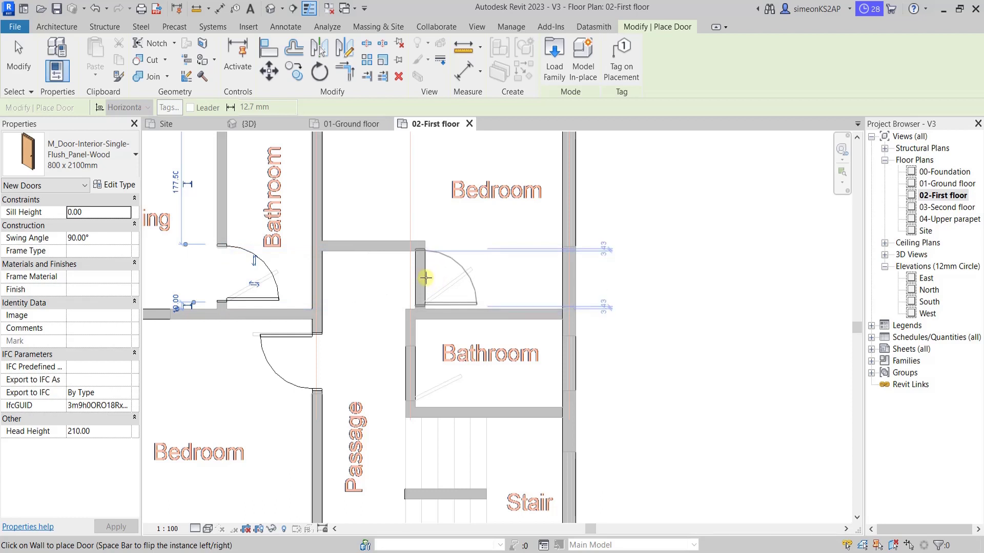
pyautogui.click(425, 278)
pyautogui.rightClick(468, 252)
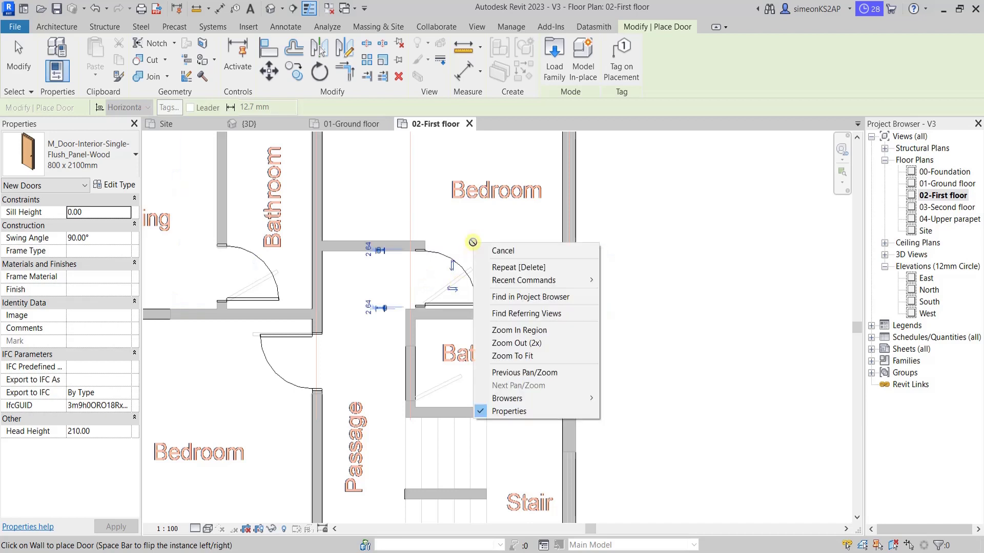
pyautogui.click(500, 249)
# - Move the short wall above the upper Bedroom door to 100.00 from the door
pyautogui.scroll(-2, 501, 249)
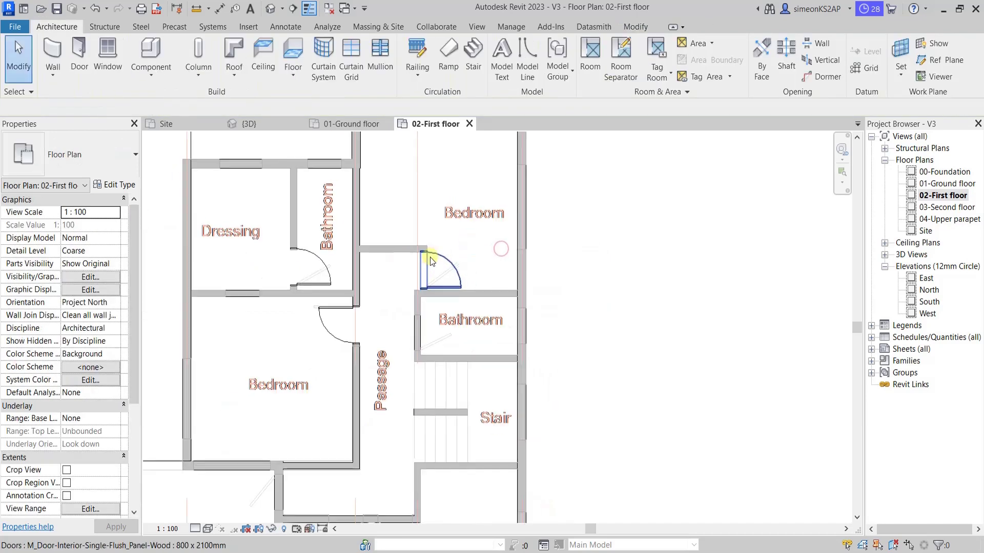
pyautogui.scroll(3, 461, 248)
pyautogui.click(438, 247)
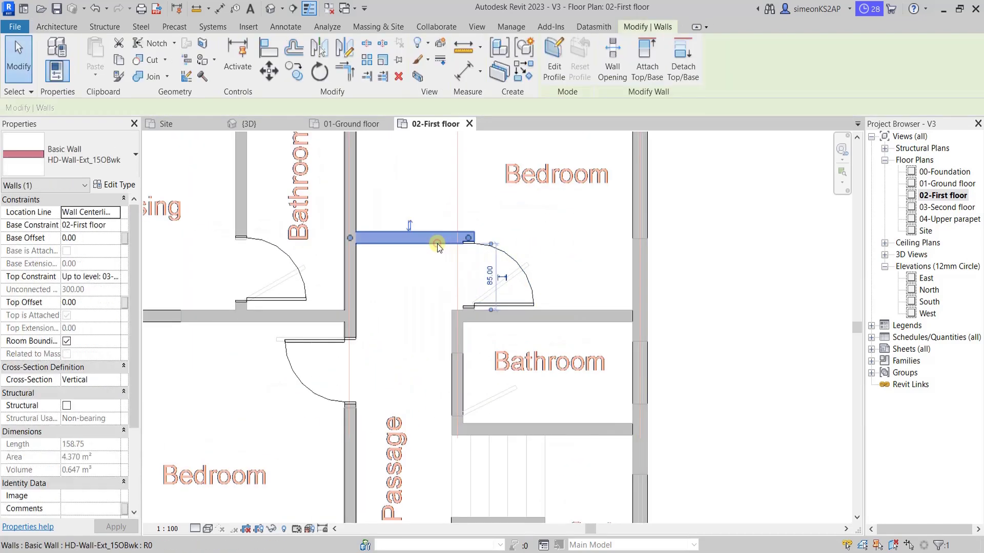
pyautogui.scroll(2, 527, 253)
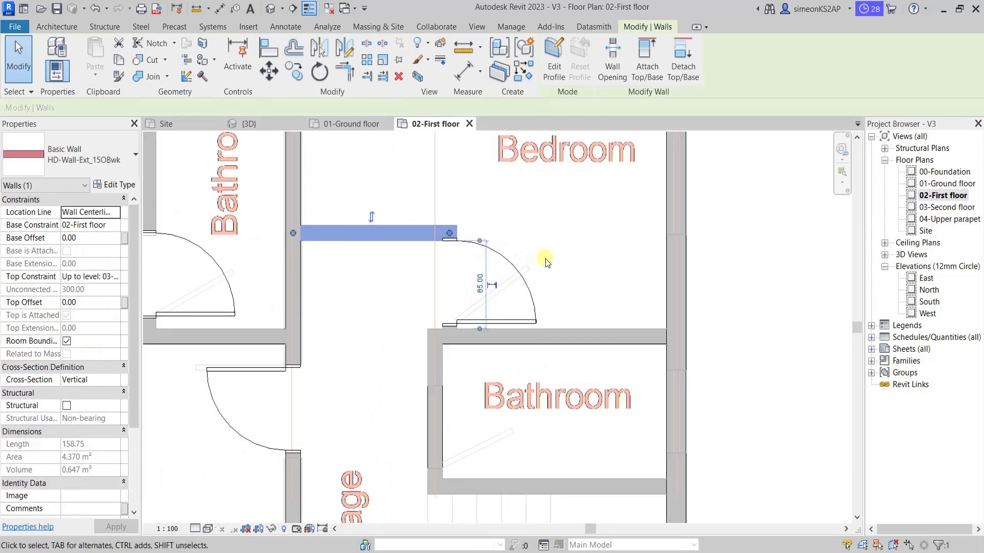
pyautogui.press('Up')
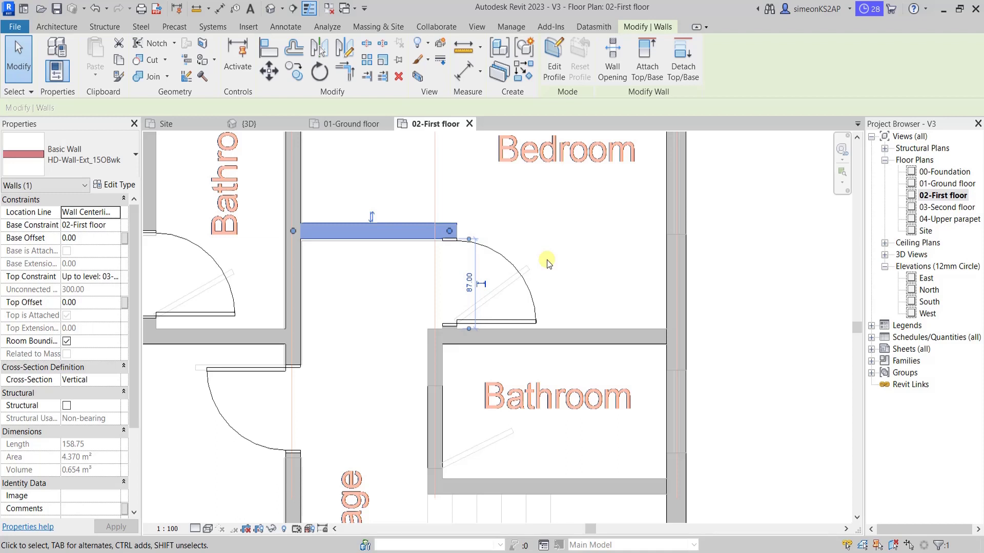
pyautogui.click(469, 283)
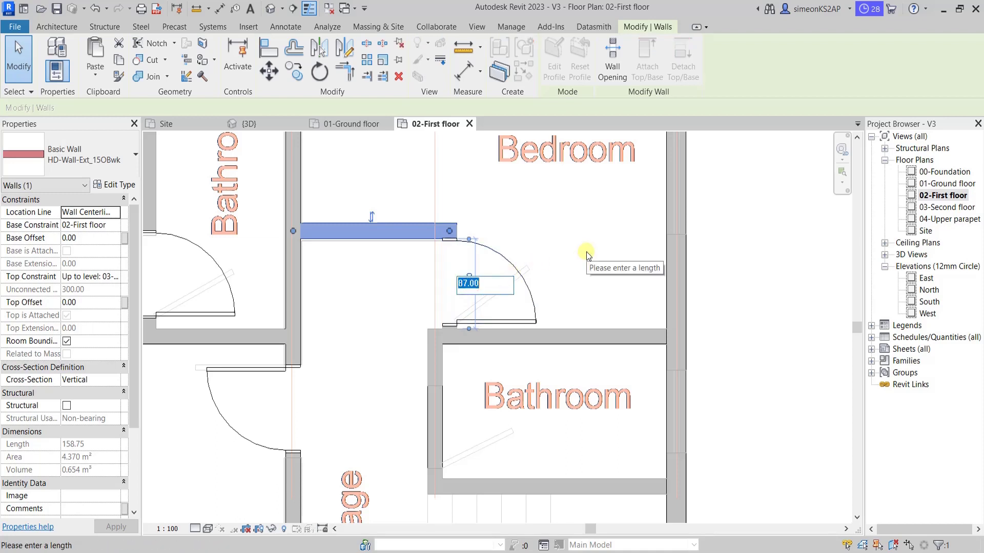
pyautogui.write('100')
pyautogui.press('Return')
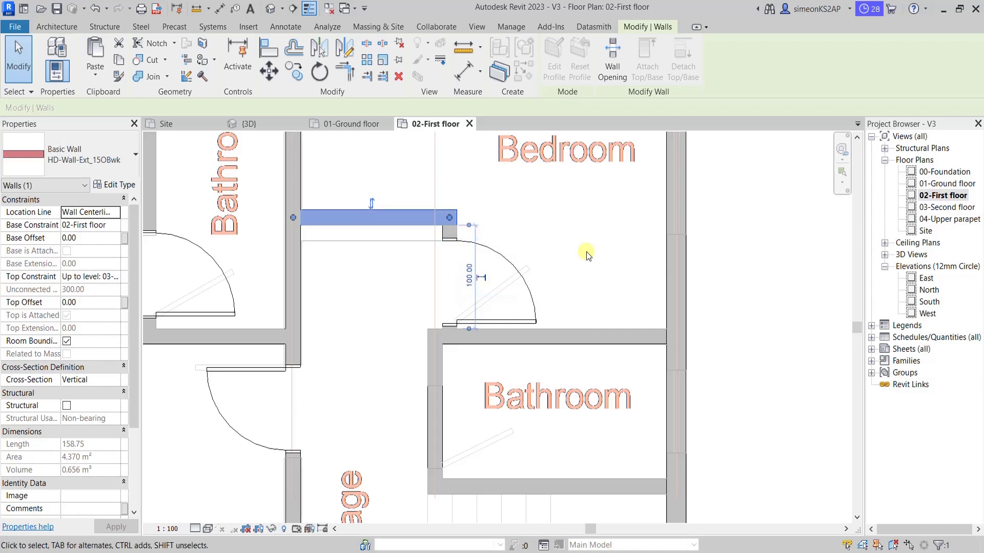
pyautogui.click(597, 239)
# - Set the upper Bedroom door's offset to 5.00 from its adjoining wall
pyautogui.scroll(-2, 497, 251)
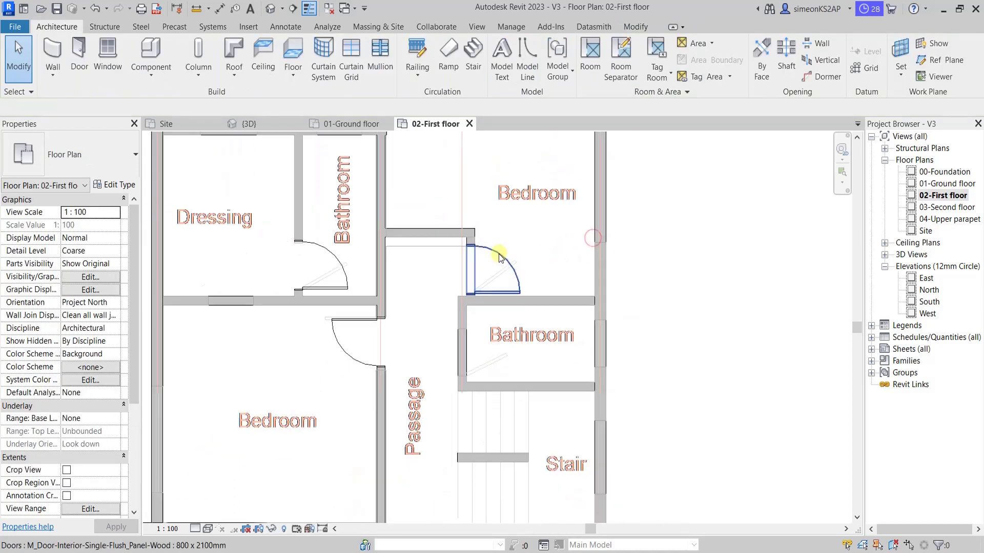
pyautogui.click(514, 282)
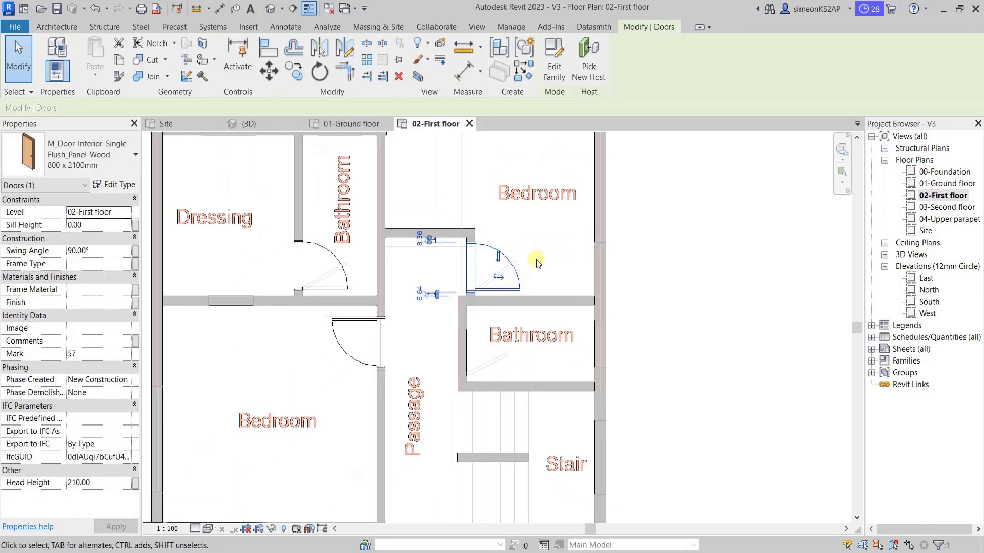
pyautogui.scroll(2, 537, 263)
pyautogui.click(334, 320)
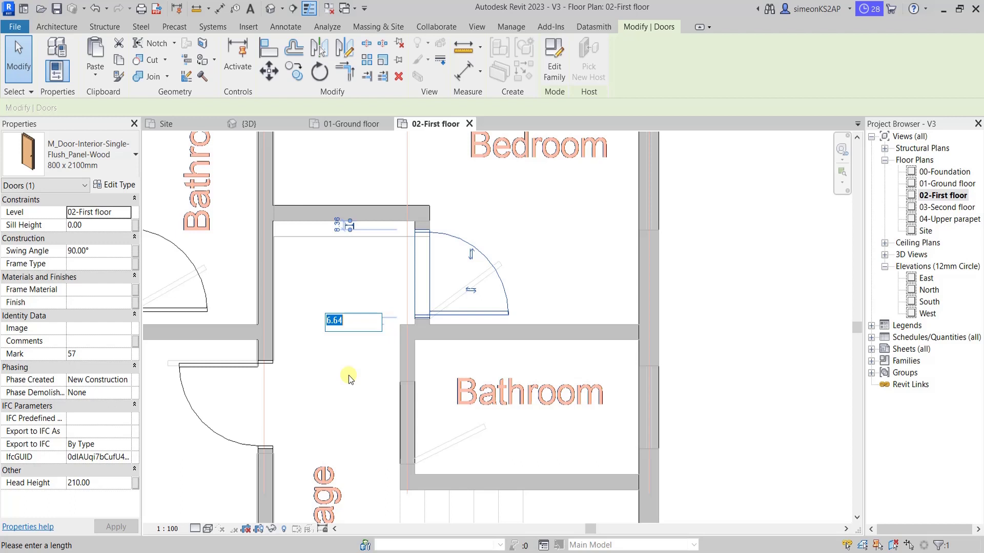
pyautogui.write('5')
pyautogui.press('Return')
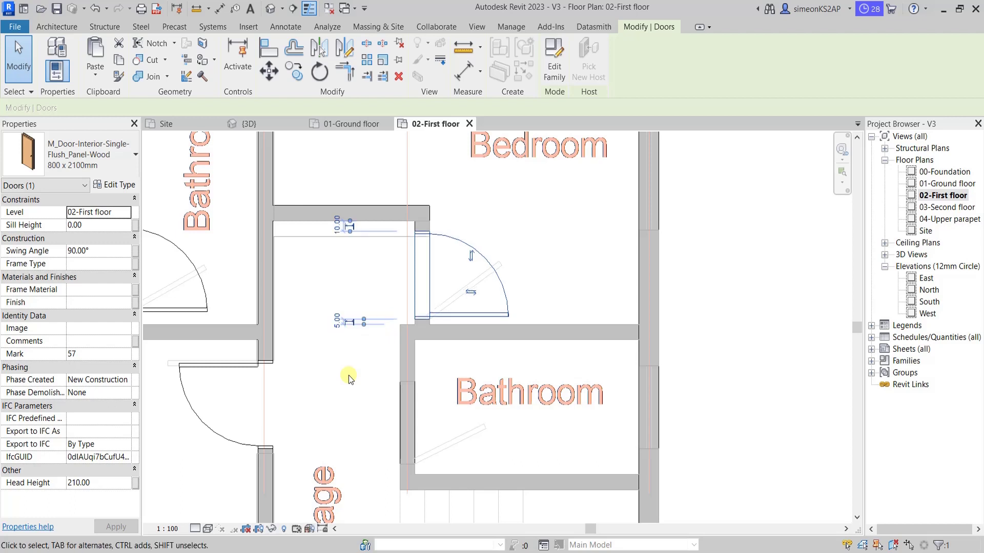
pyautogui.click(336, 320)
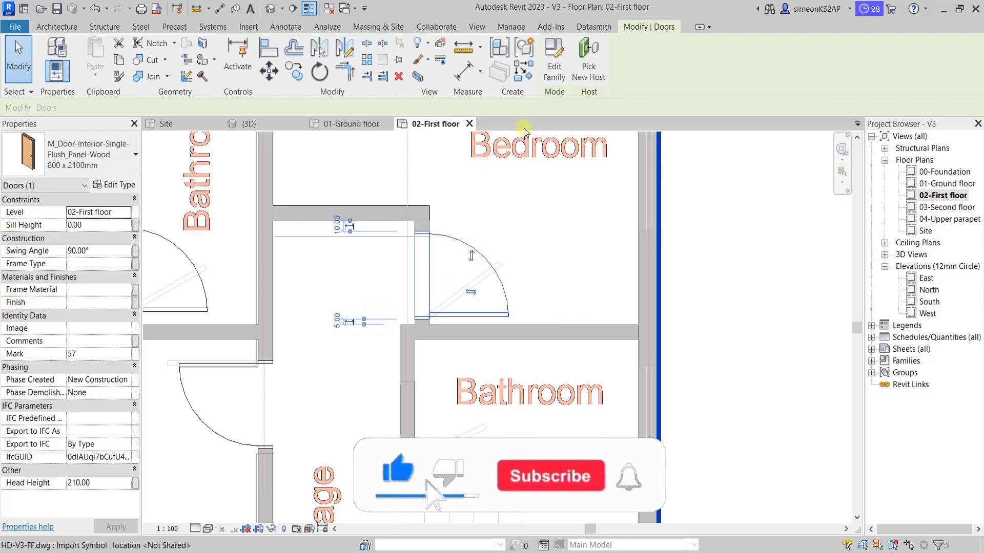
pyautogui.scroll(-3, 435, 276)
pyautogui.press('Escape')
pyautogui.scroll(-2, 430, 353)
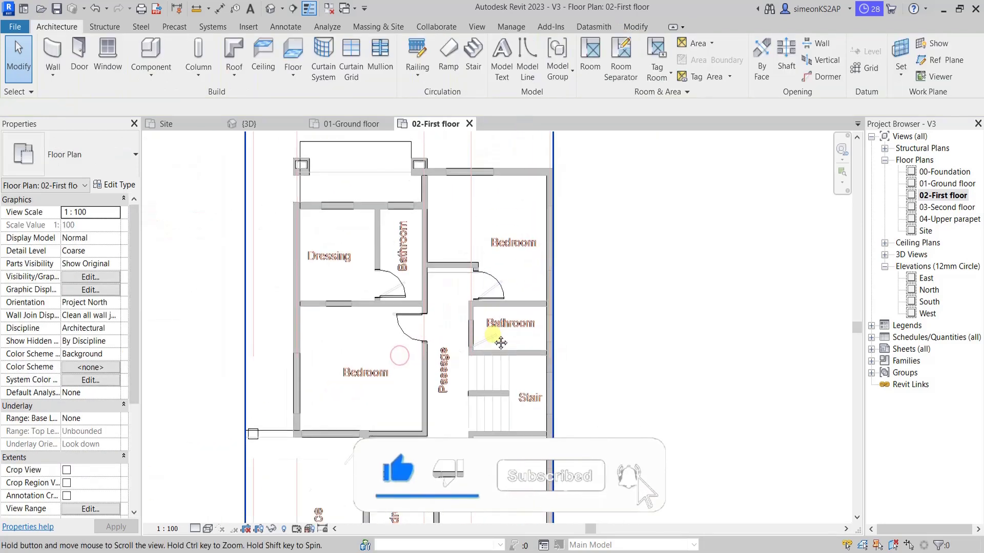
pyautogui.scroll(3, 518, 315)
pyautogui.click(542, 233)
# - Use Create Similar to add a door in the Bathroom's passage wall, then end placement
pyautogui.rightClick(543, 232)
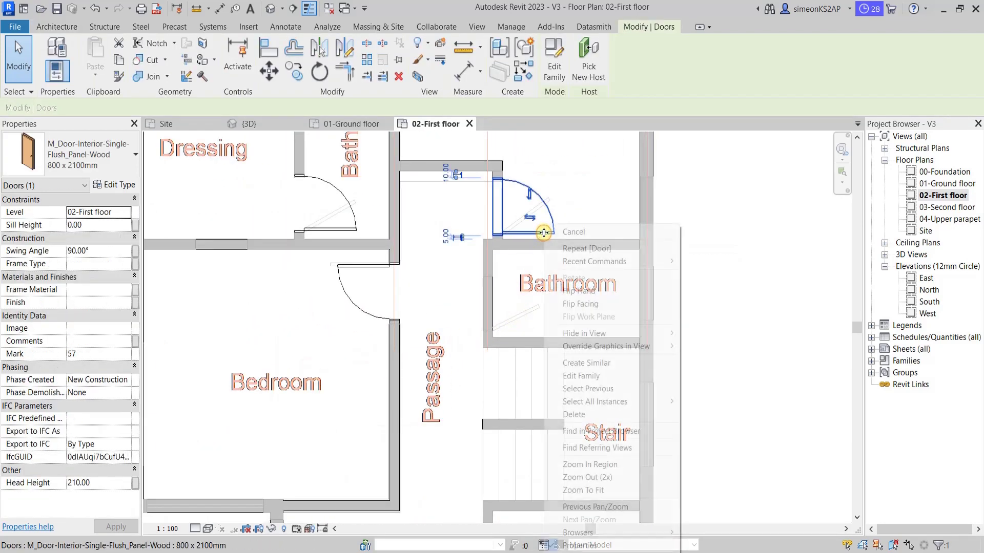
pyautogui.click(581, 362)
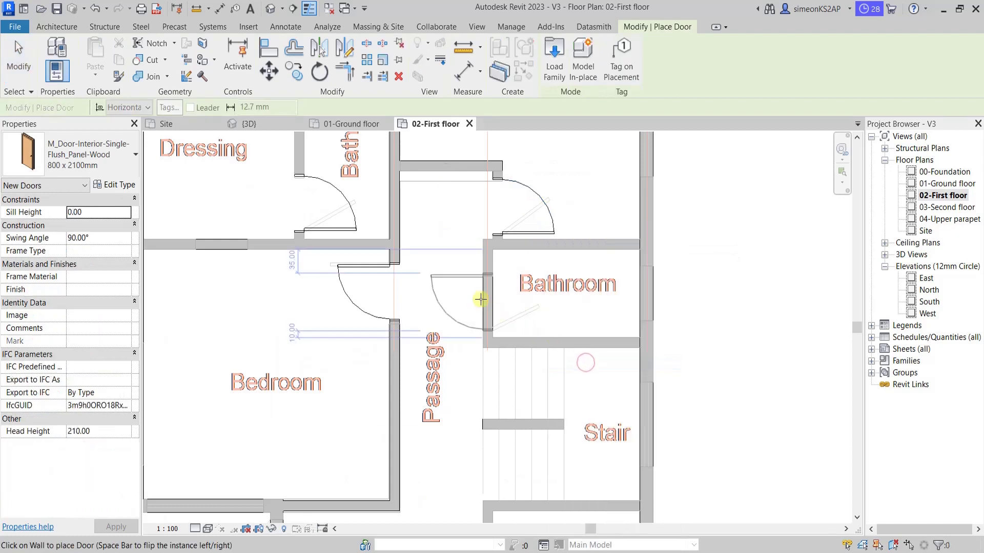
pyautogui.scroll(2, 495, 301)
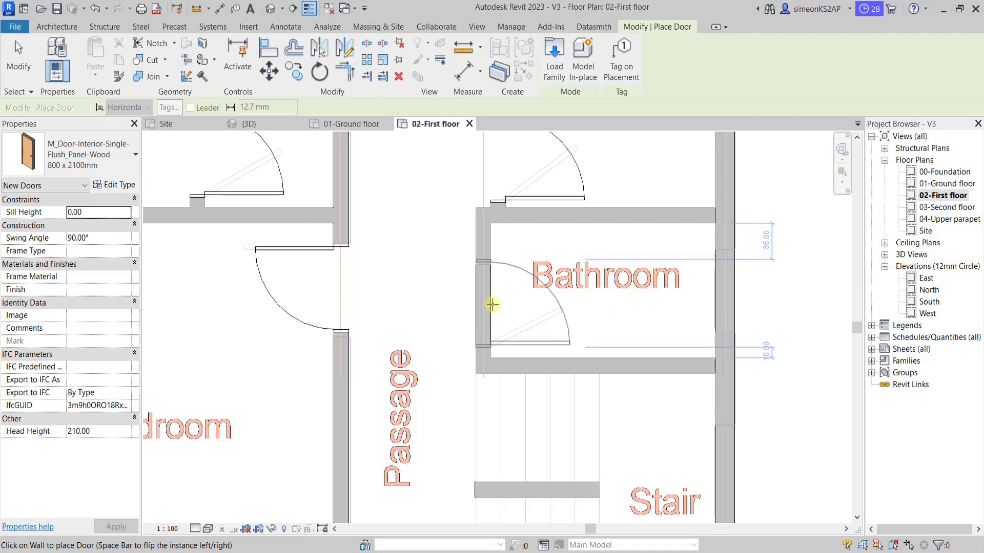
pyautogui.scroll(-3, 505, 295)
pyautogui.scroll(1, 447, 290)
pyautogui.scroll(1, 456, 261)
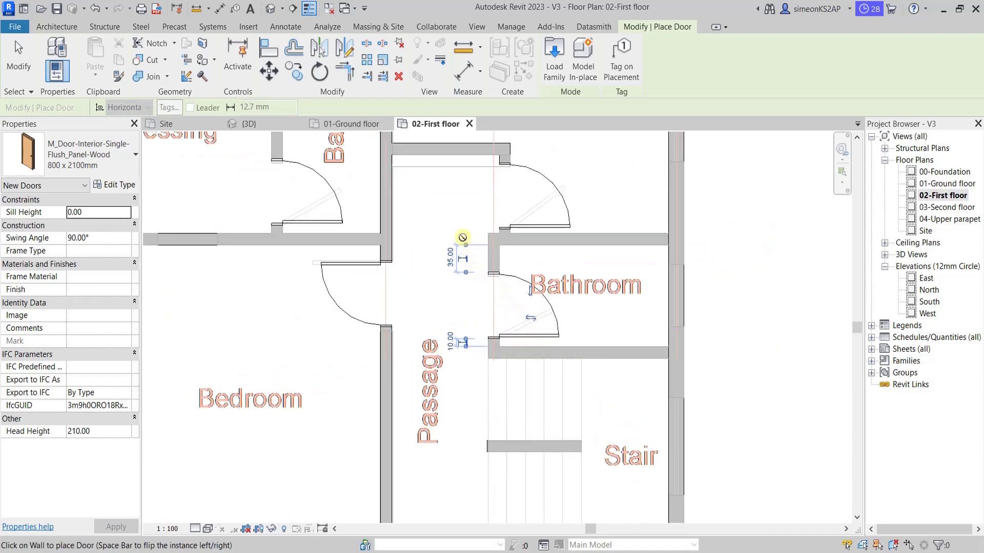
pyautogui.rightClick(461, 208)
pyautogui.click(463, 214)
pyautogui.rightClick(461, 208)
pyautogui.click(463, 214)
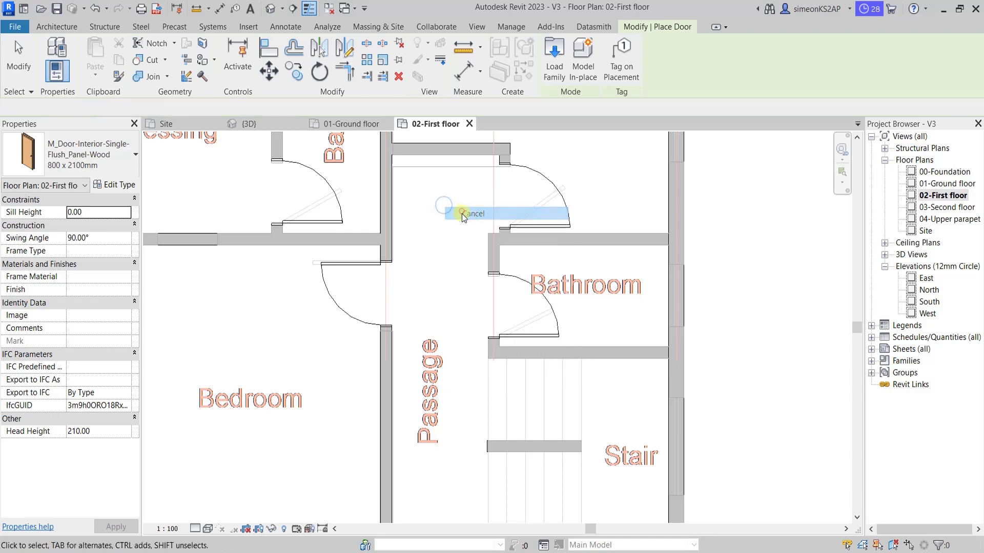
# - Pan the first floor plan to bring the lower half and Bathroom into view
pyautogui.scroll(-3, 475, 354)
pyautogui.scroll(-2, 481, 364)
pyautogui.scroll(1, 486, 307)
pyautogui.scroll(1, 492, 216)
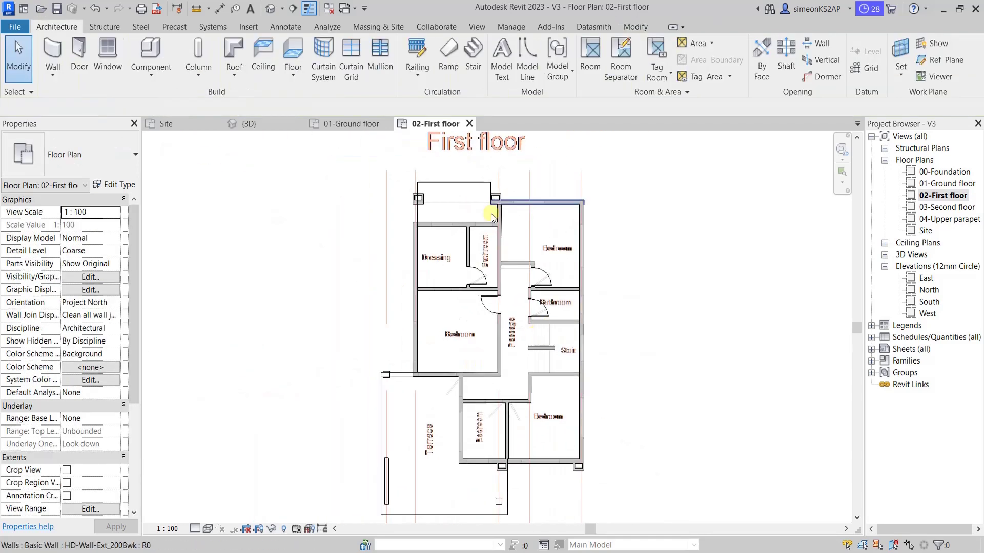
pyautogui.scroll(2, 492, 217)
pyautogui.scroll(-2, 514, 250)
pyautogui.scroll(1, 504, 253)
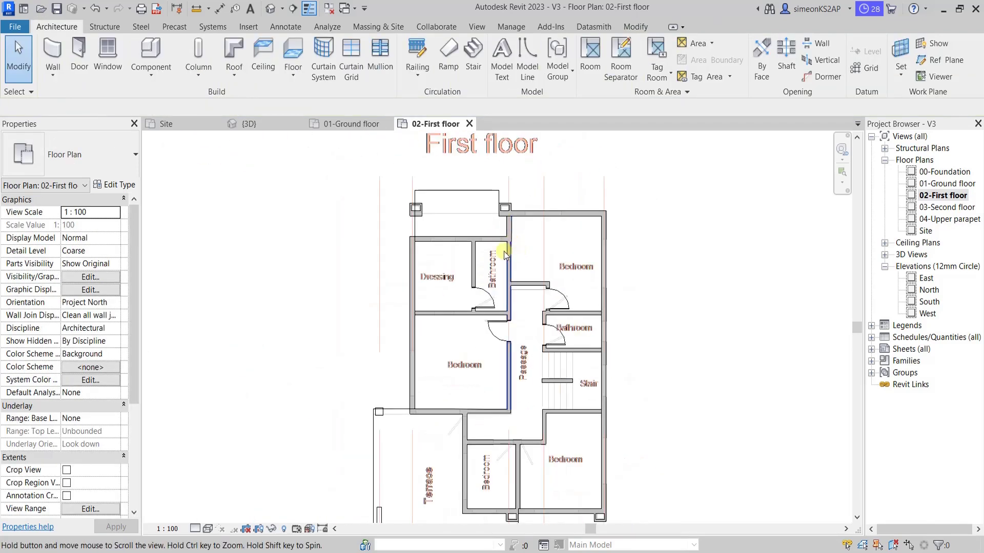
pyautogui.moveTo(503, 251); pyautogui.dragTo(474, 254, button='middle')
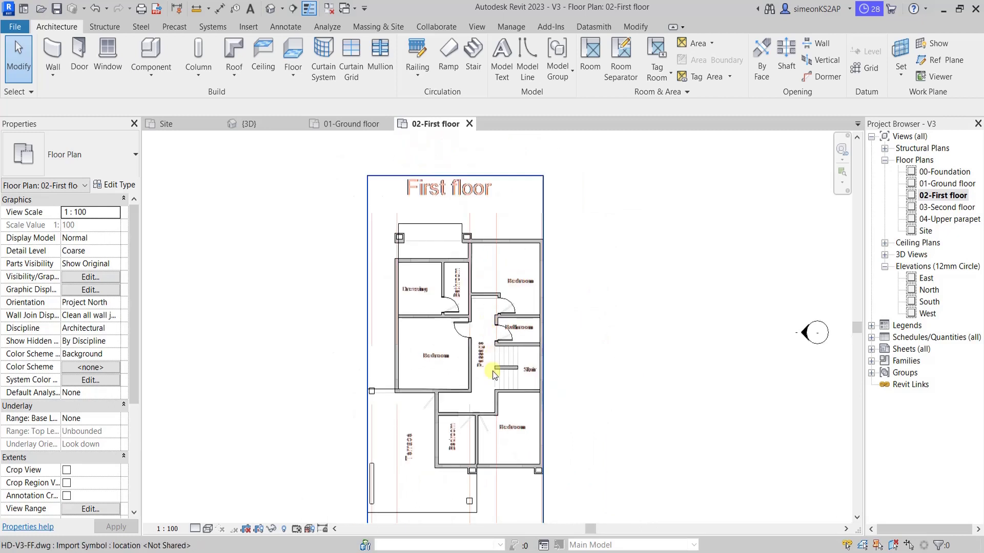
pyautogui.moveTo(493, 371); pyautogui.dragTo(474, 277, button='middle')
pyautogui.scroll(2, 474, 277)
pyautogui.moveTo(532, 163); pyautogui.dragTo(503, 230, button='middle')
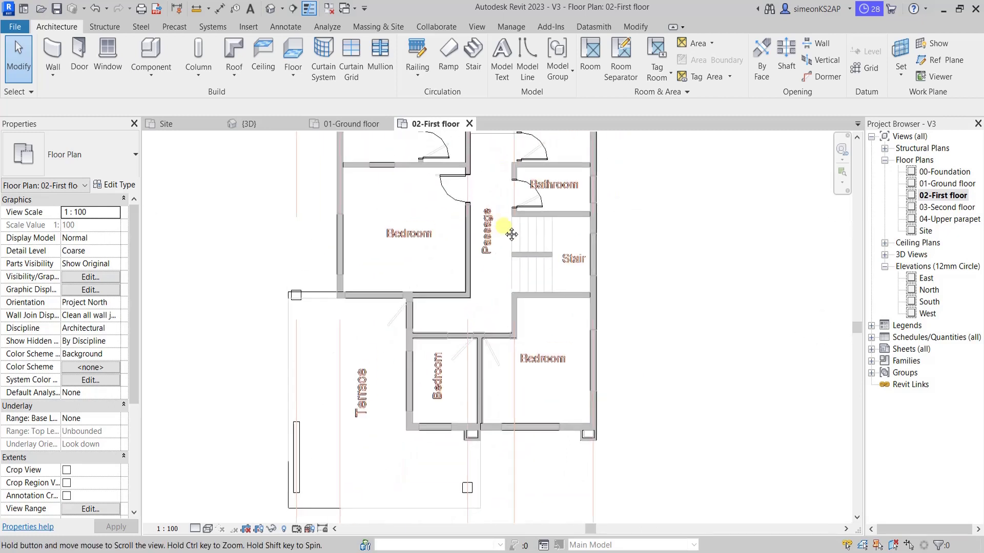
# - Place another flush door of the Bathroom door's type into the lower Bedroom
pyautogui.click(537, 205)
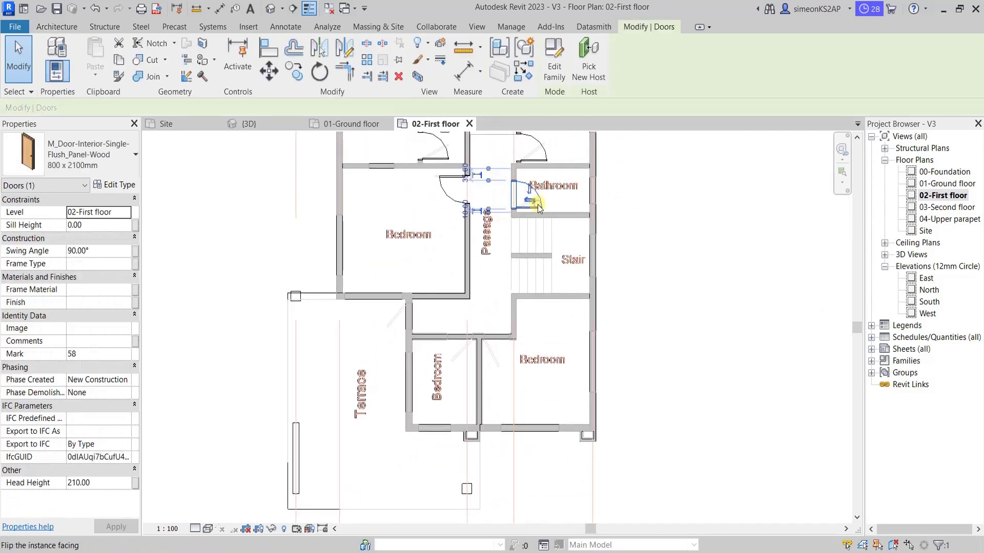
pyautogui.rightClick(537, 205)
pyautogui.click(579, 343)
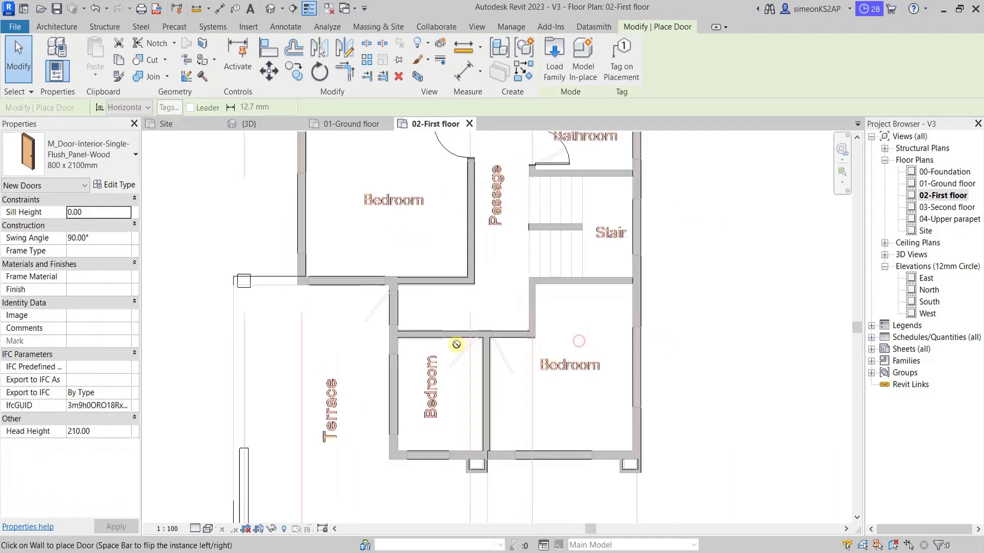
pyautogui.scroll(3, 471, 345)
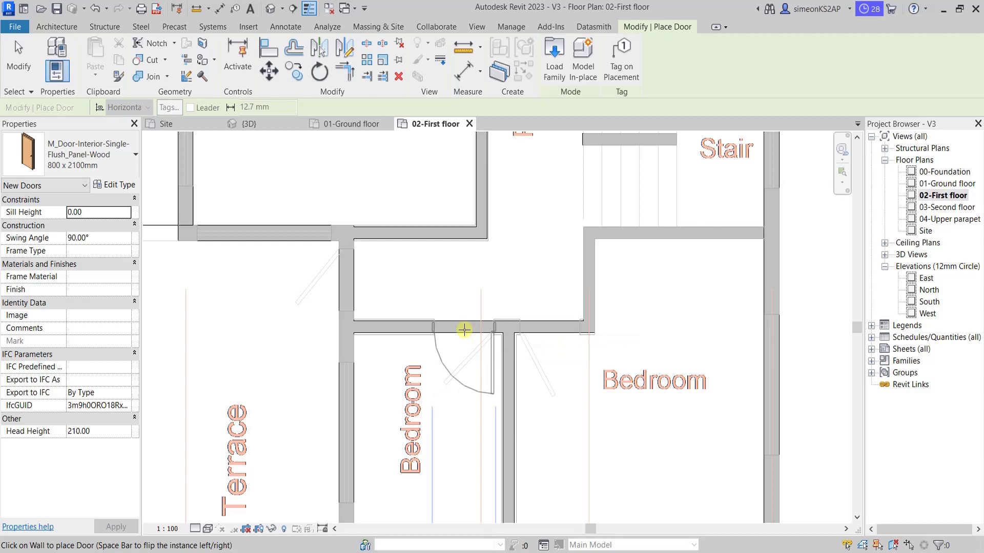
pyautogui.click(464, 330)
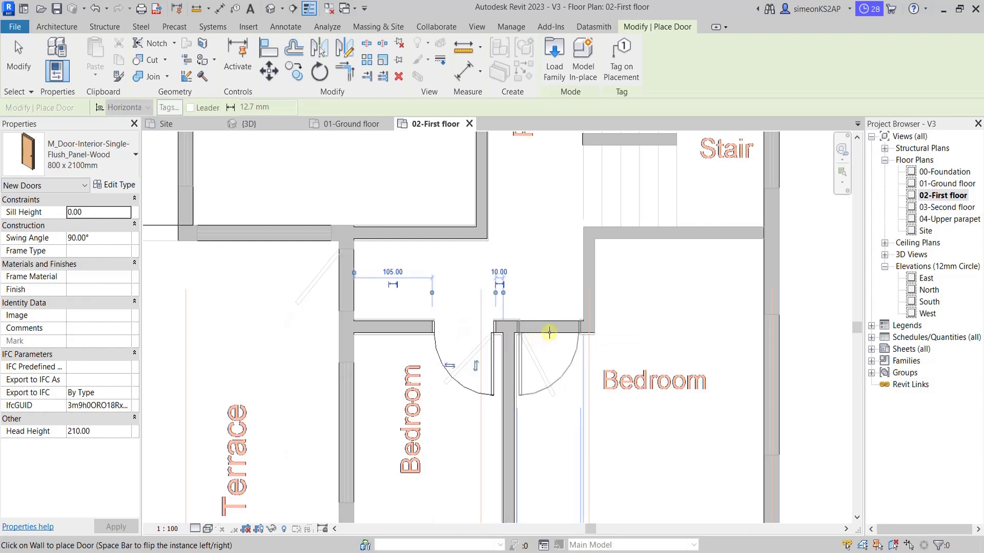
pyautogui.scroll(-2, 533, 333)
pyautogui.scroll(-1, 517, 333)
# - Exit door placement
pyautogui.rightClick(512, 332)
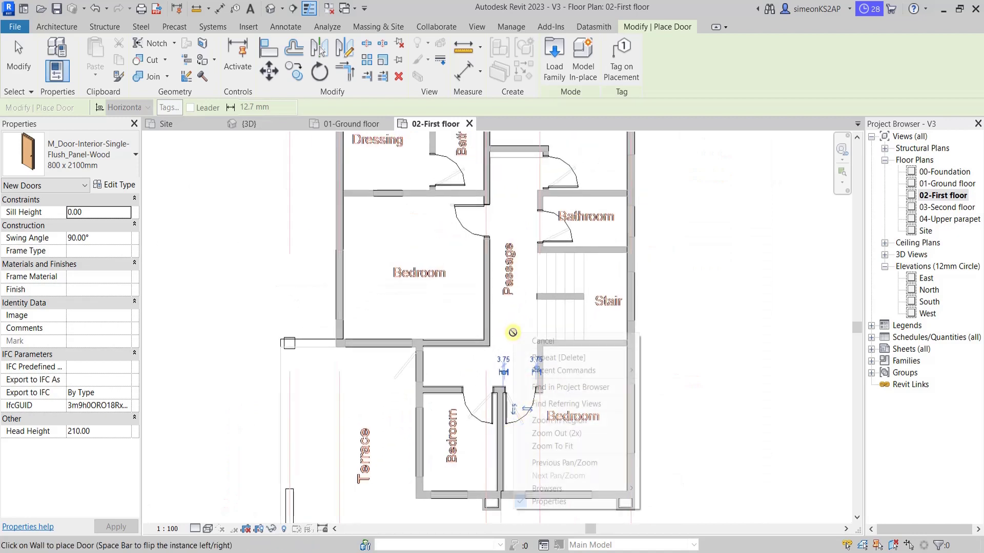
pyautogui.click(538, 341)
pyautogui.rightClick(505, 325)
pyautogui.click(528, 329)
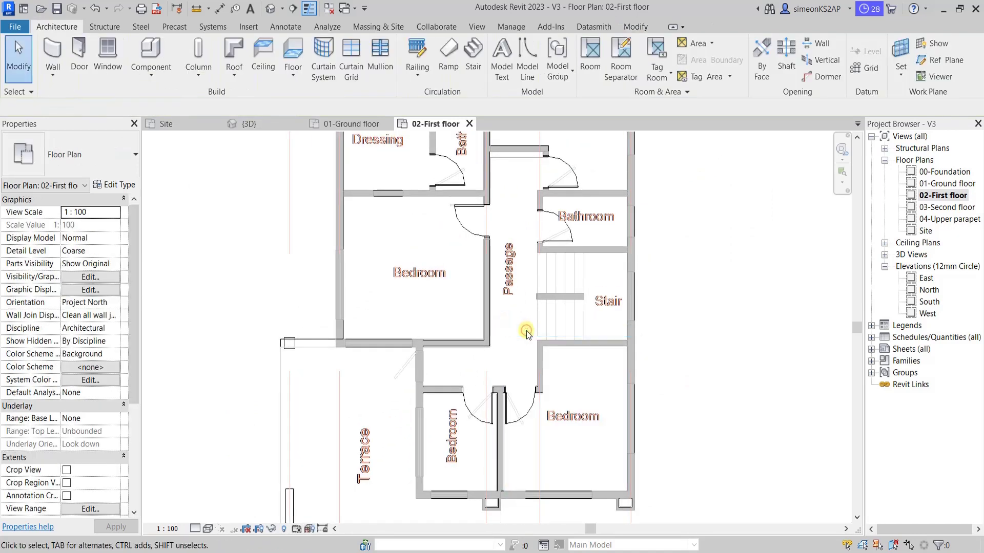
# - Check the new 800 x 2100 mm Bedroom door, deselect it, and re-frame the plan
pyautogui.scroll(-3, 526, 330)
pyautogui.scroll(3, 520, 322)
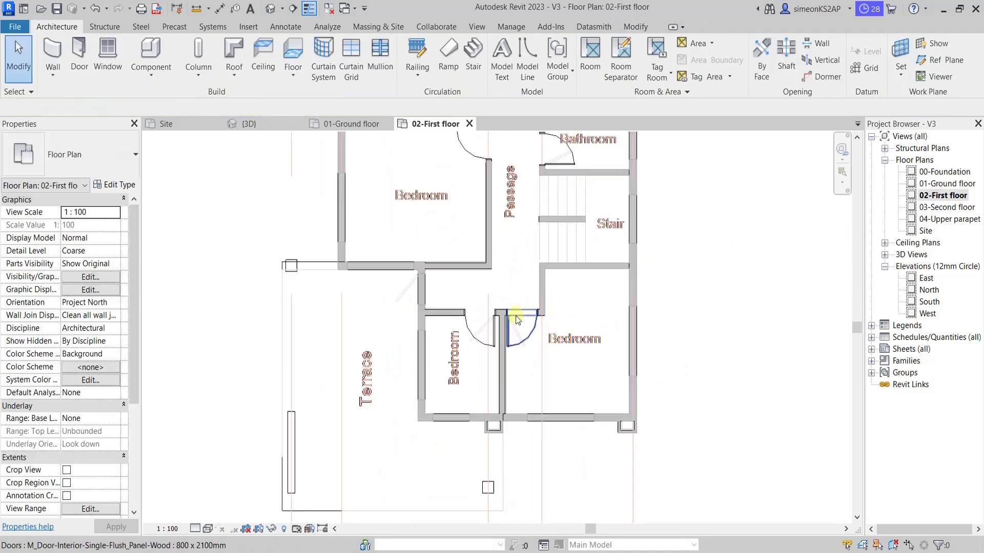
pyautogui.scroll(4, 516, 320)
pyautogui.click(540, 365)
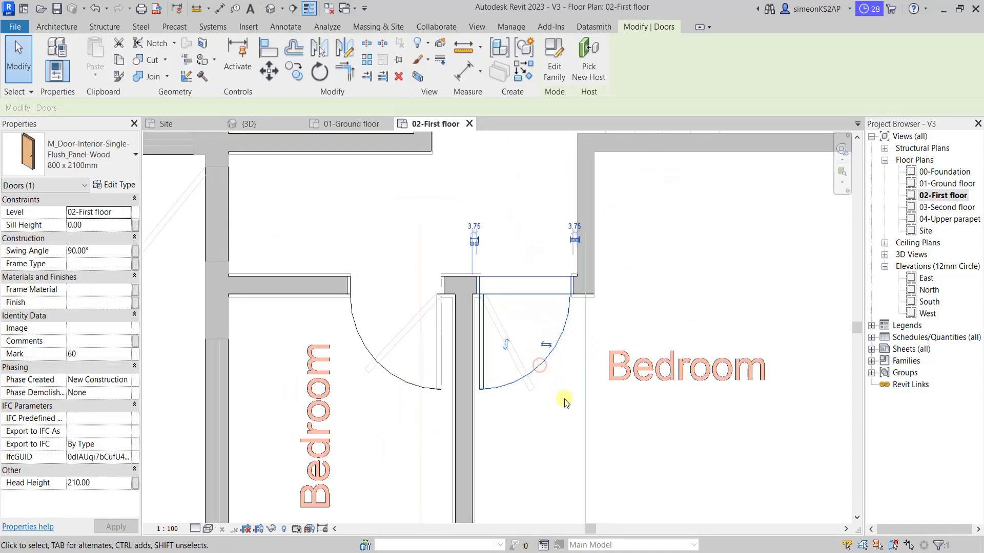
pyautogui.click(583, 402)
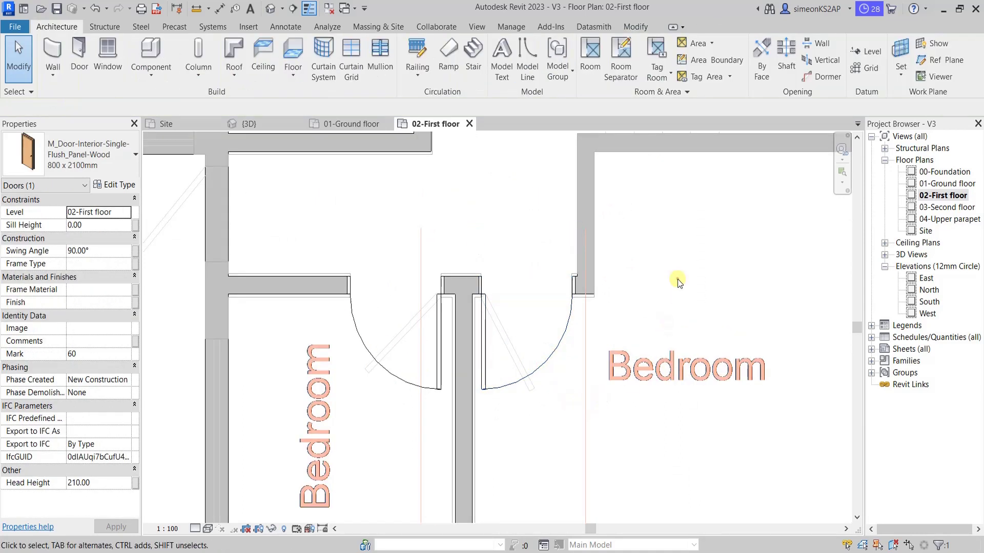
pyautogui.scroll(-2, 523, 318)
pyautogui.scroll(-1, 536, 268)
pyautogui.scroll(-1, 560, 329)
pyautogui.scroll(-1, 491, 315)
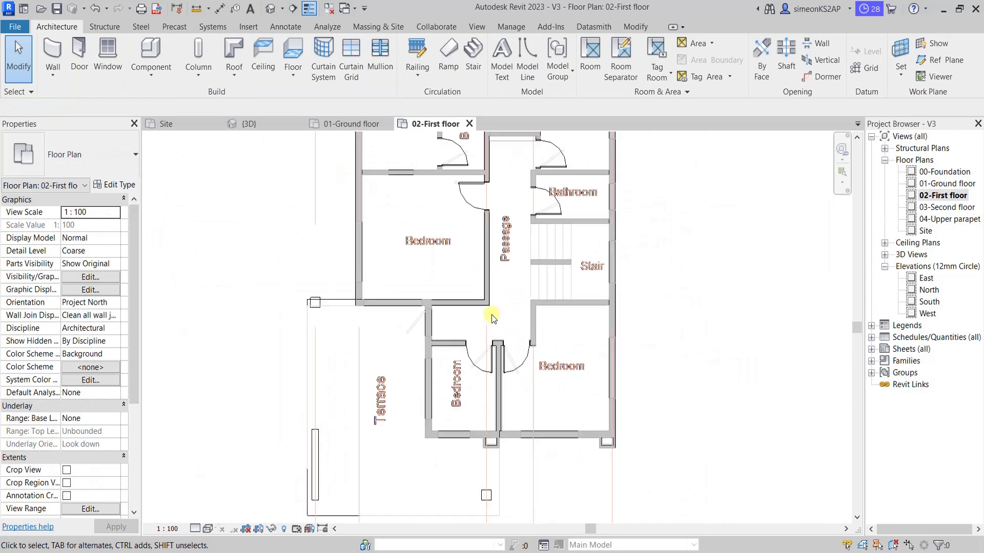
pyautogui.scroll(-1, 490, 314)
pyautogui.scroll(-1, 494, 323)
pyautogui.scroll(-1, 502, 340)
pyautogui.scroll(-1, 501, 341)
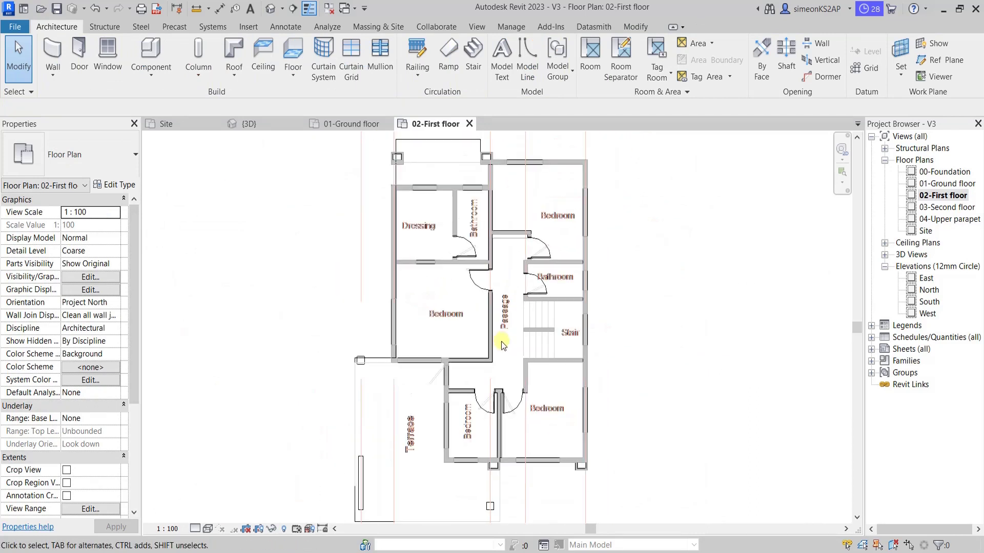
pyautogui.moveTo(525, 340); pyautogui.dragTo(558, 373, button='middle')
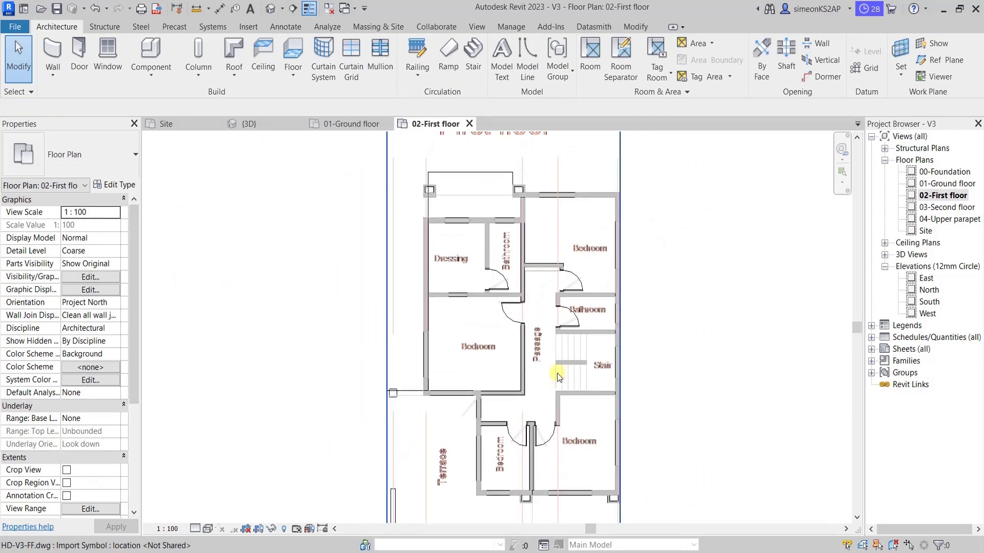
pyautogui.scroll(-1, 518, 347)
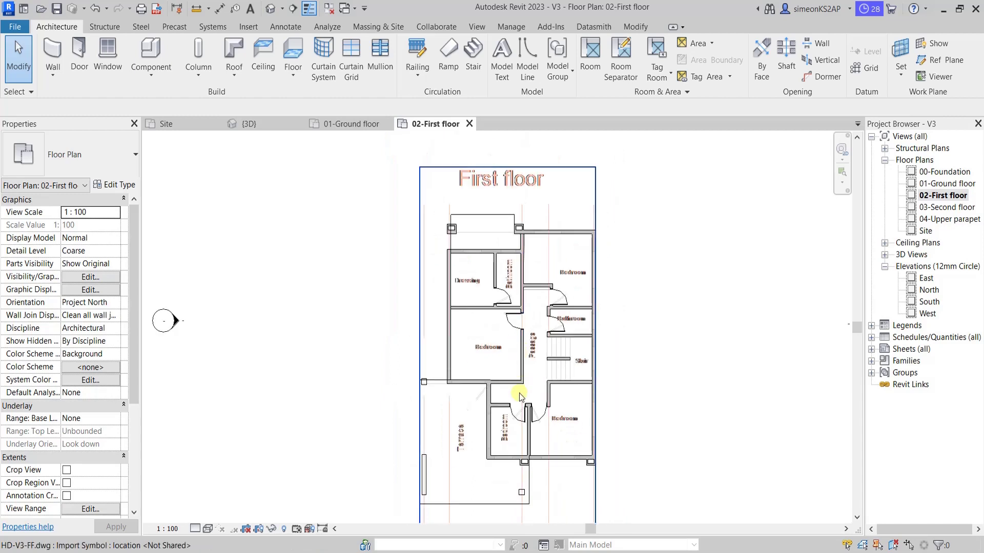
pyautogui.scroll(2, 519, 392)
pyautogui.scroll(2, 496, 351)
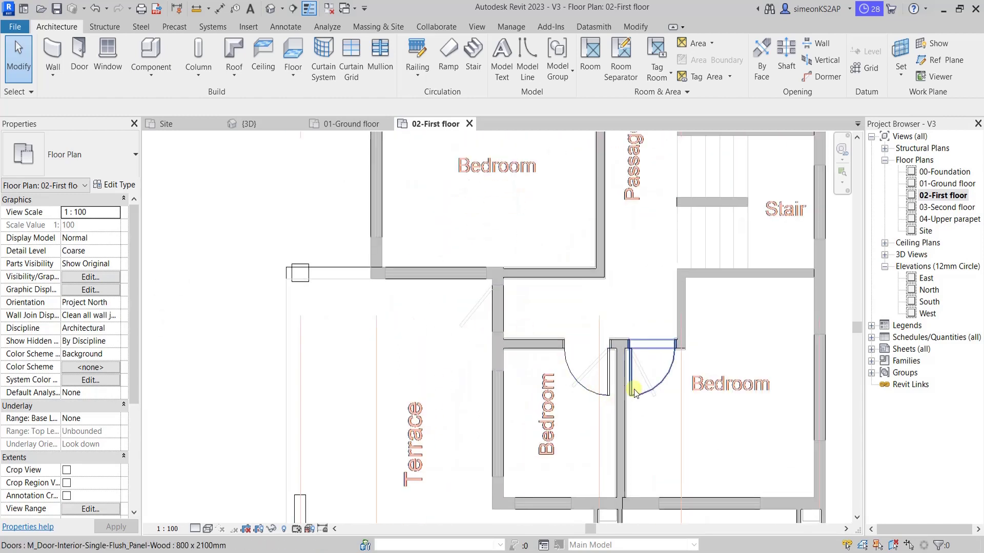
# - Create a second door matching the Bedroom door in the wall onto the Terrace
pyautogui.click(635, 392)
pyautogui.rightClick(635, 392)
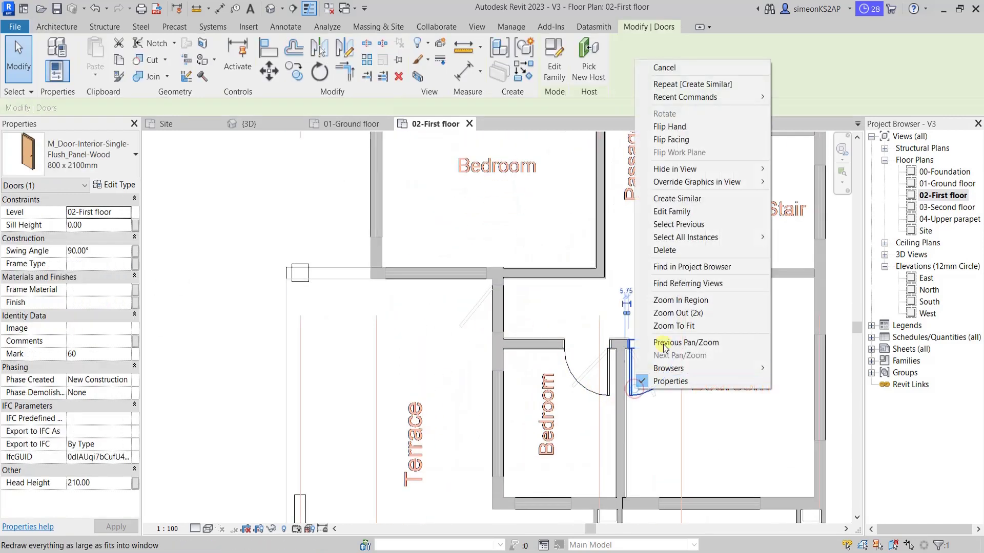
pyautogui.click(678, 205)
pyautogui.scroll(1, 479, 292)
pyautogui.scroll(1, 504, 295)
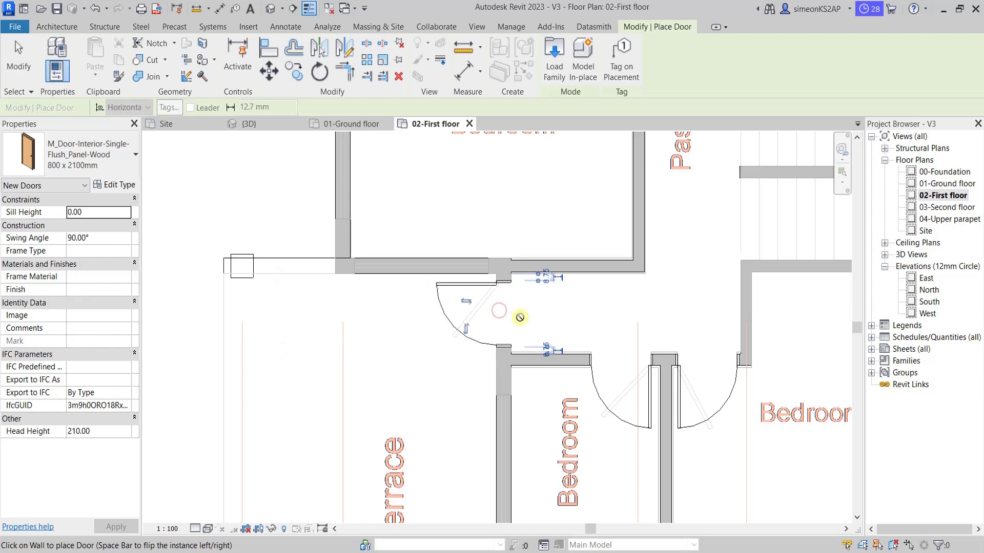
pyautogui.scroll(-3, 454, 322)
# - End door placement
pyautogui.rightClick(318, 244)
pyautogui.click(333, 239)
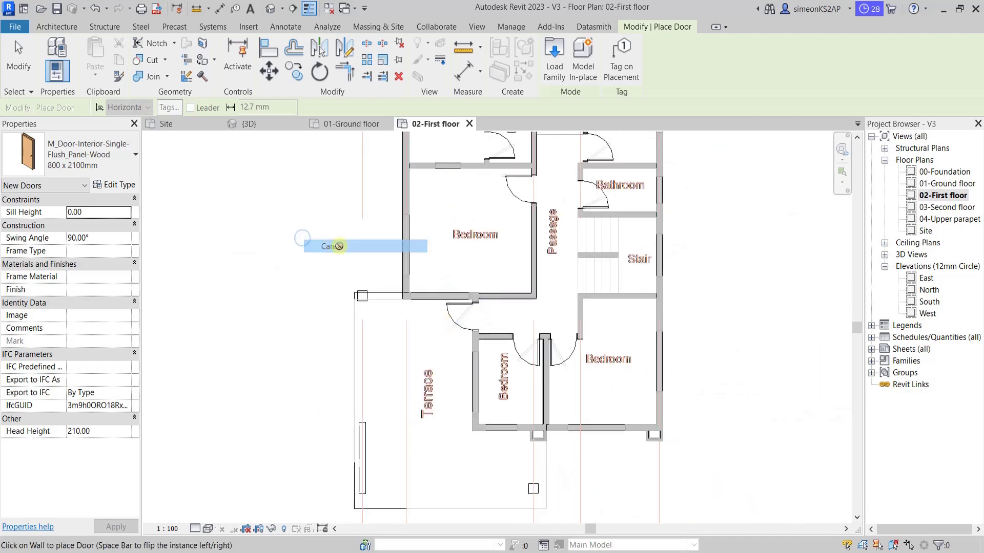
pyautogui.rightClick(289, 231)
pyautogui.click(346, 241)
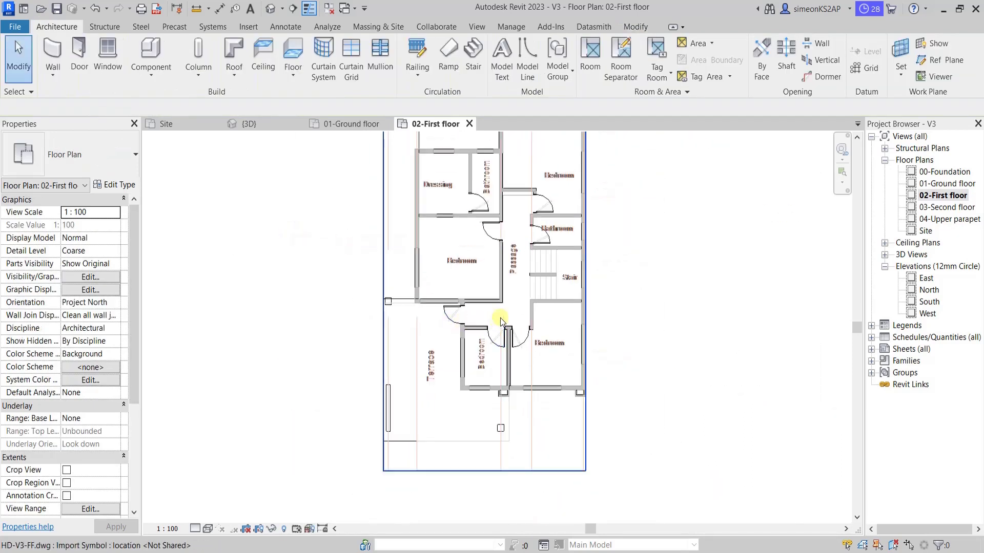
# - Pan and zoom the first-floor plan to show the Terrace door and First floor title
pyautogui.scroll(1, 502, 315)
pyautogui.scroll(2, 507, 300)
pyautogui.scroll(2, 504, 291)
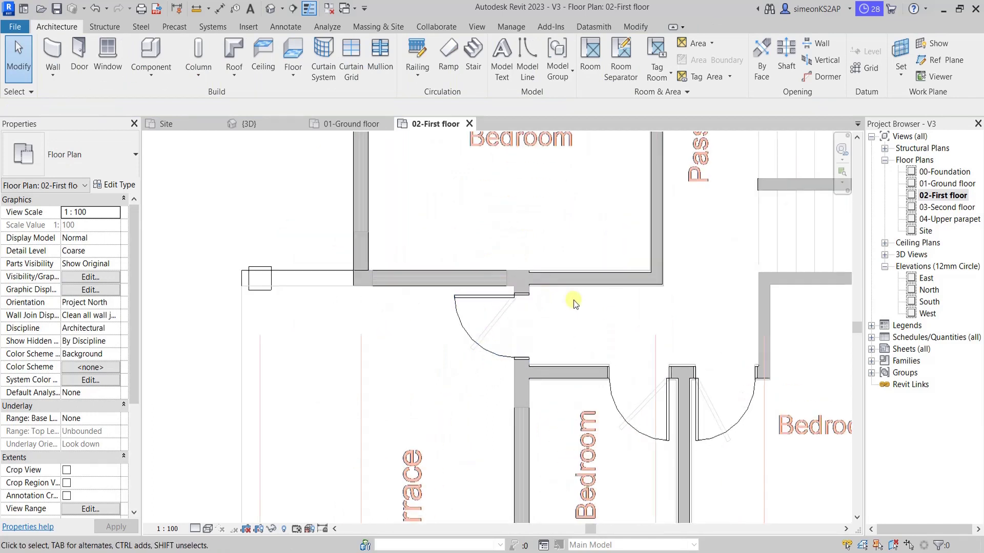
pyautogui.scroll(-2, 574, 302)
pyautogui.scroll(-2, 571, 297)
pyautogui.scroll(-1, 513, 338)
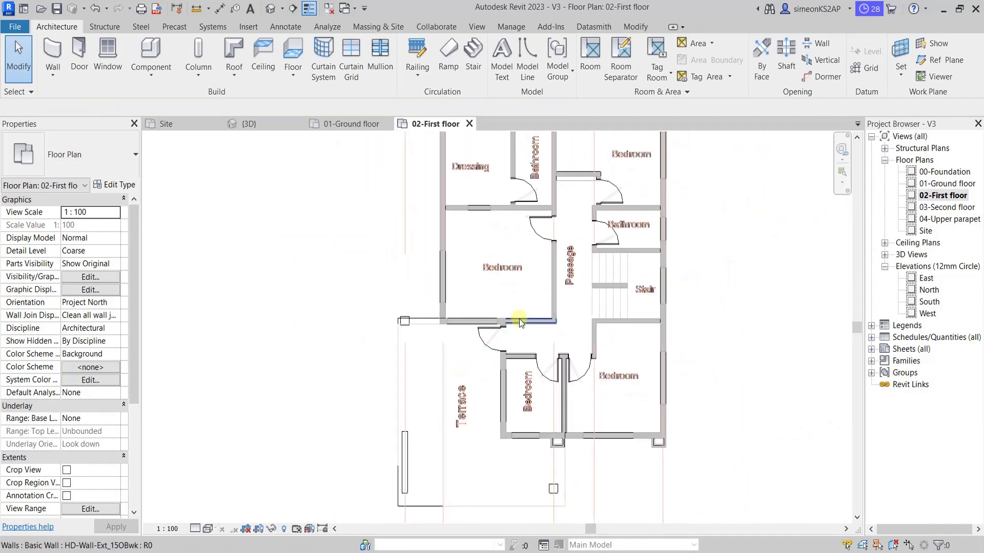
pyautogui.scroll(-1, 518, 319)
pyautogui.moveTo(518, 319); pyautogui.dragTo(482, 355, button='middle')
pyautogui.scroll(2, 496, 330)
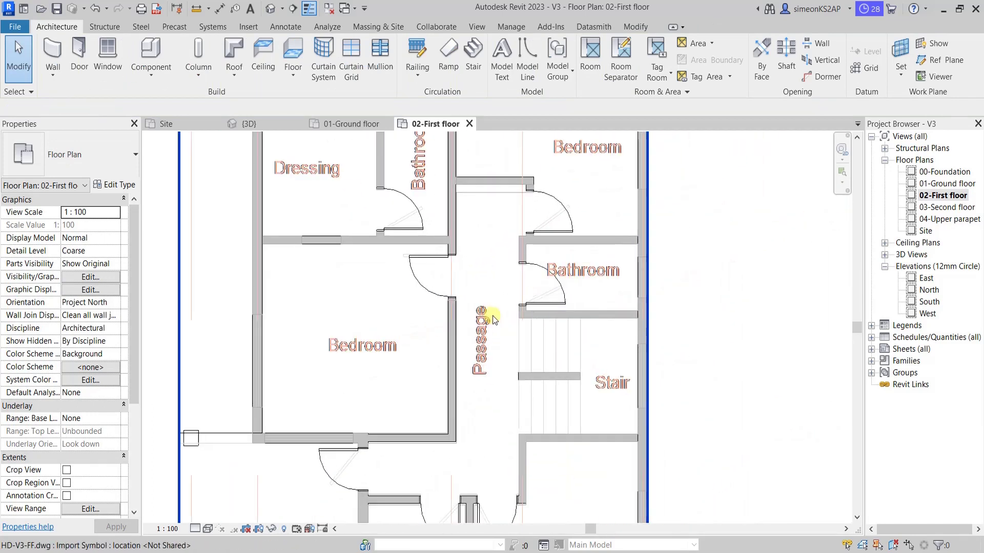
pyautogui.scroll(-1, 493, 315)
pyautogui.scroll(-1, 487, 318)
pyautogui.moveTo(488, 318); pyautogui.dragTo(502, 324, button='middle')
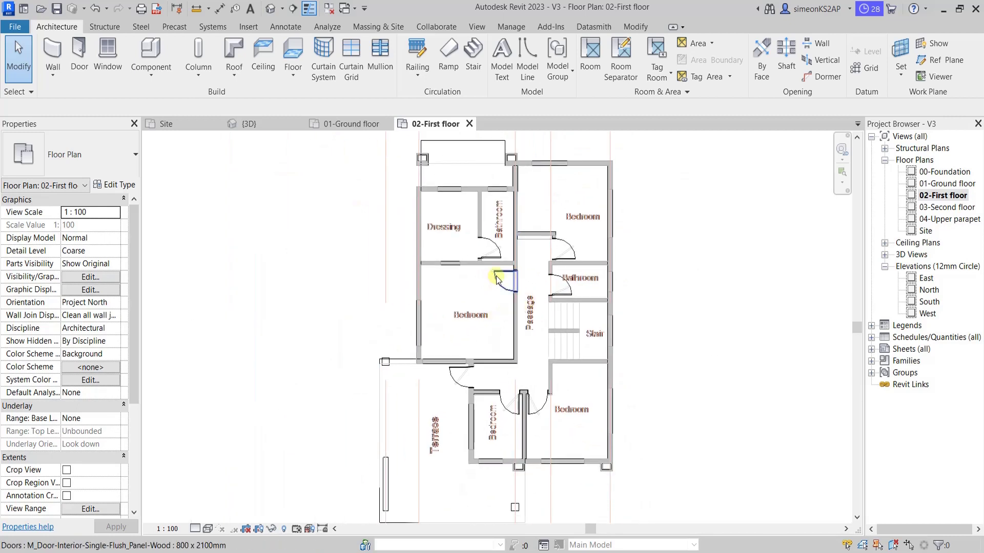
pyautogui.moveTo(496, 279); pyautogui.dragTo(501, 320, button='middle')
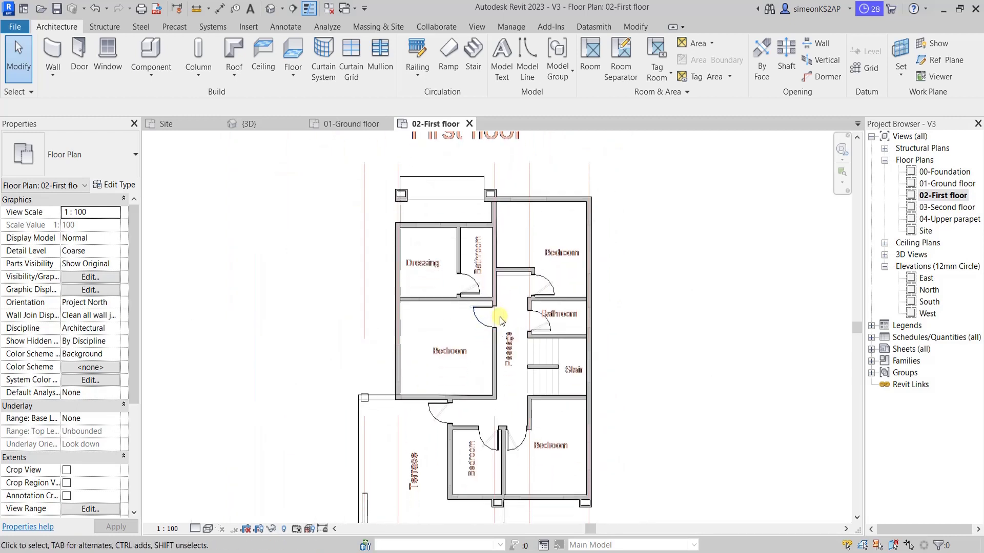
pyautogui.scroll(2, 573, 352)
pyautogui.scroll(-2, 483, 364)
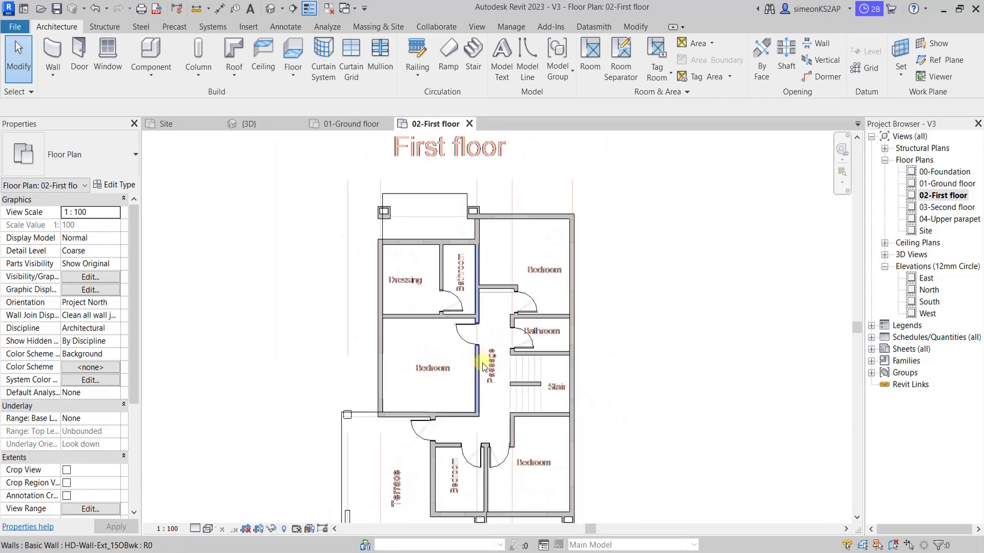
pyautogui.scroll(1, 436, 443)
pyautogui.scroll(1, 431, 400)
# - Change the Terrace door to M_Door-Interior-Single-Full Glass-Wood 850 x 2100mm
pyautogui.scroll(1, 435, 302)
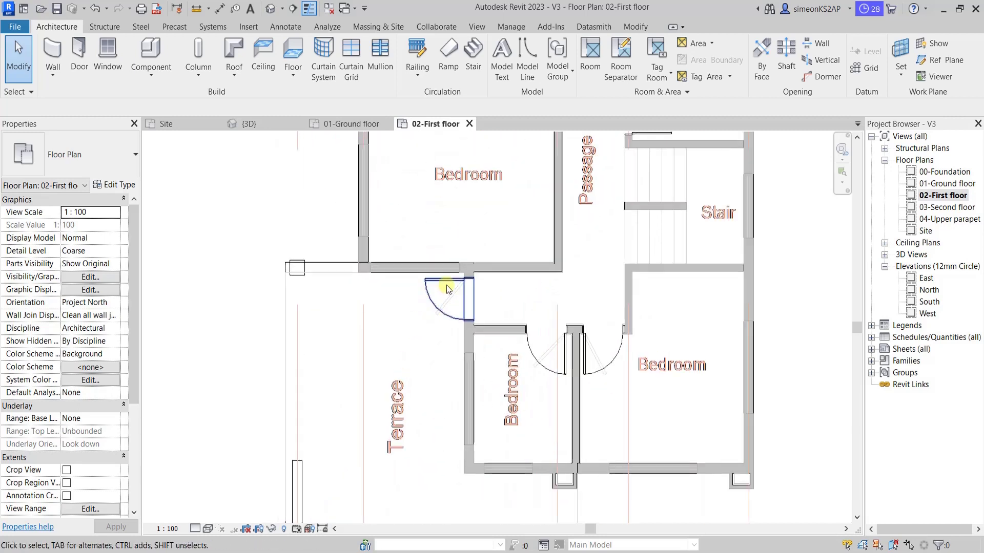
pyautogui.click(439, 287)
pyautogui.click(62, 157)
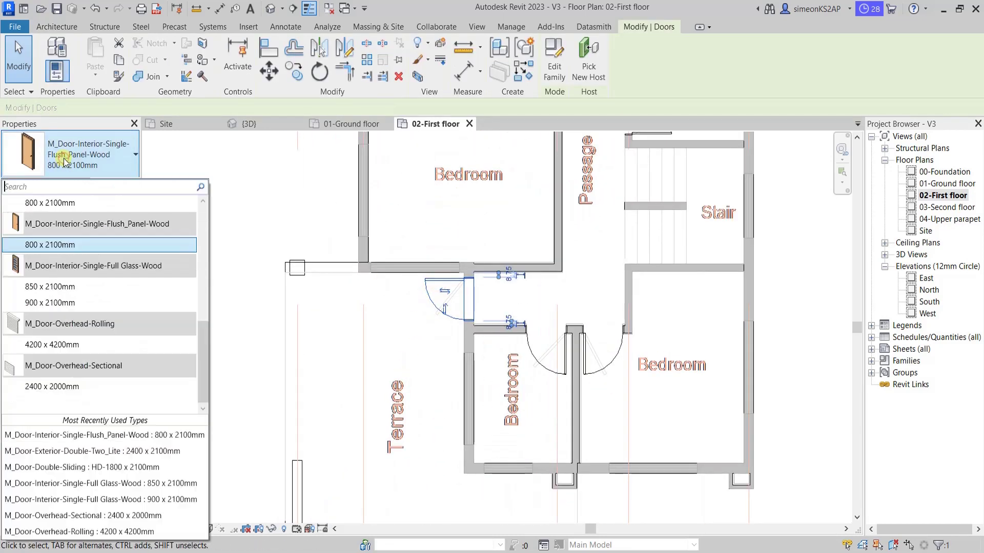
pyautogui.click(61, 287)
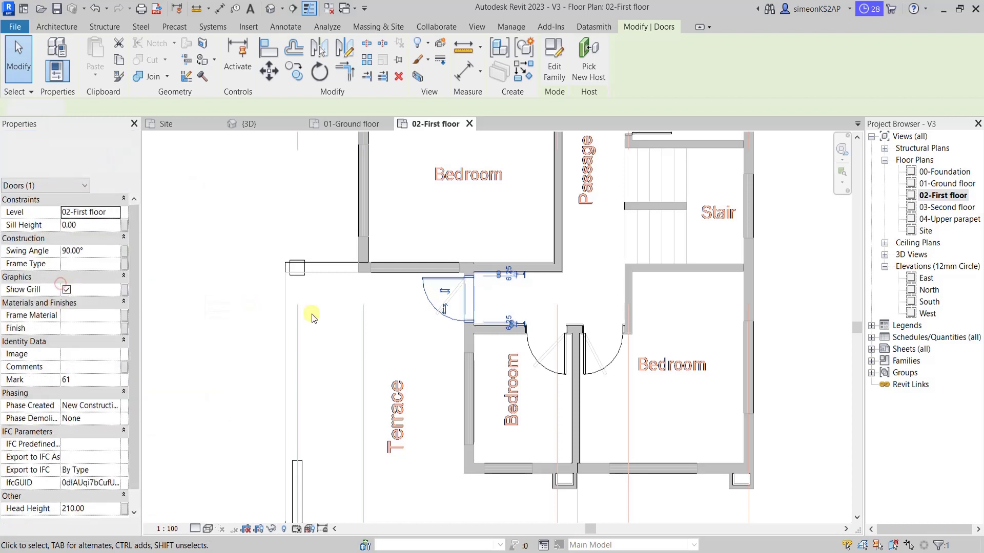
pyautogui.click(255, 212)
# - Re-frame the first-floor plan, then switch to the {3D} view
pyautogui.scroll(-2, 479, 261)
pyautogui.scroll(-2, 488, 307)
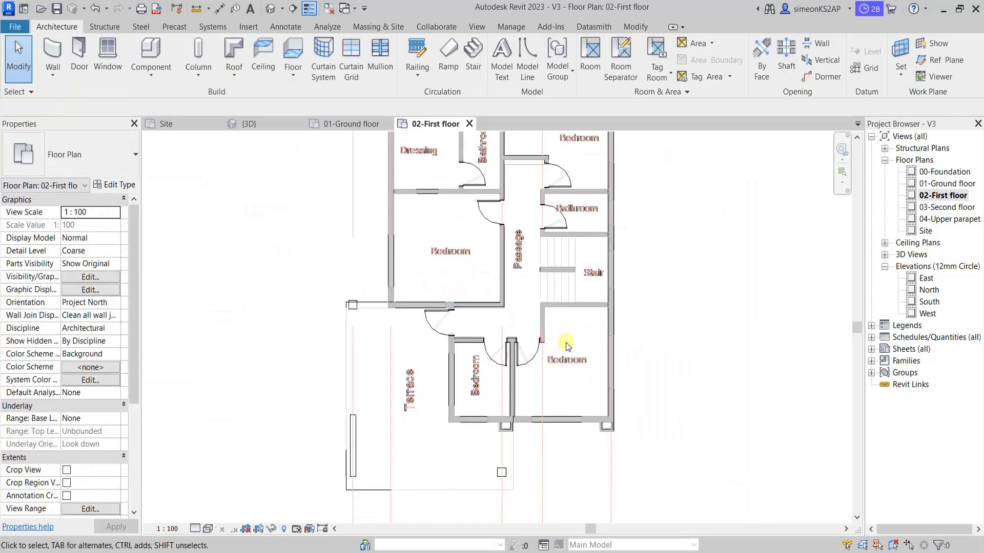
pyautogui.scroll(-1, 573, 350)
pyautogui.moveTo(573, 362); pyautogui.dragTo(516, 390, button='middle')
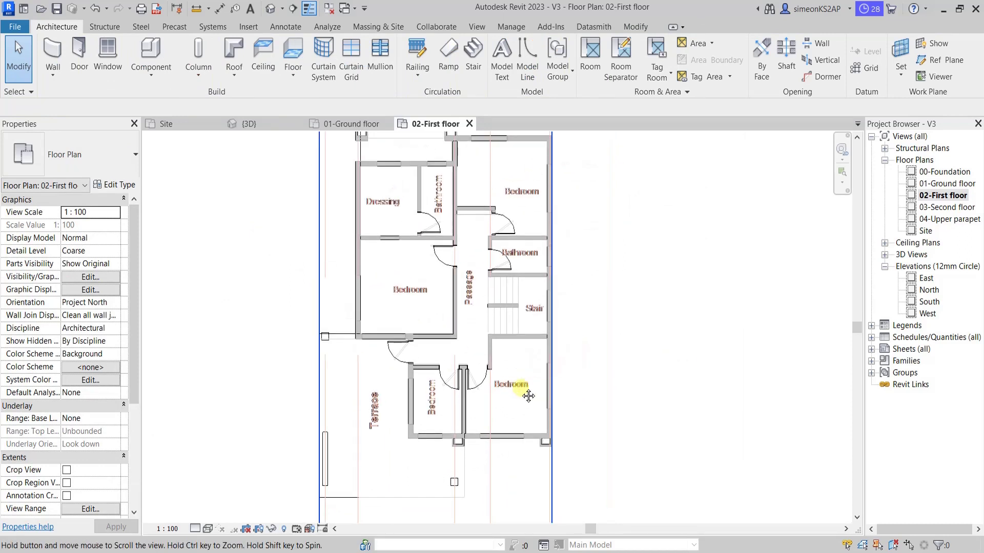
pyautogui.scroll(-1, 517, 387)
pyautogui.moveTo(512, 297); pyautogui.dragTo(516, 332, button='middle')
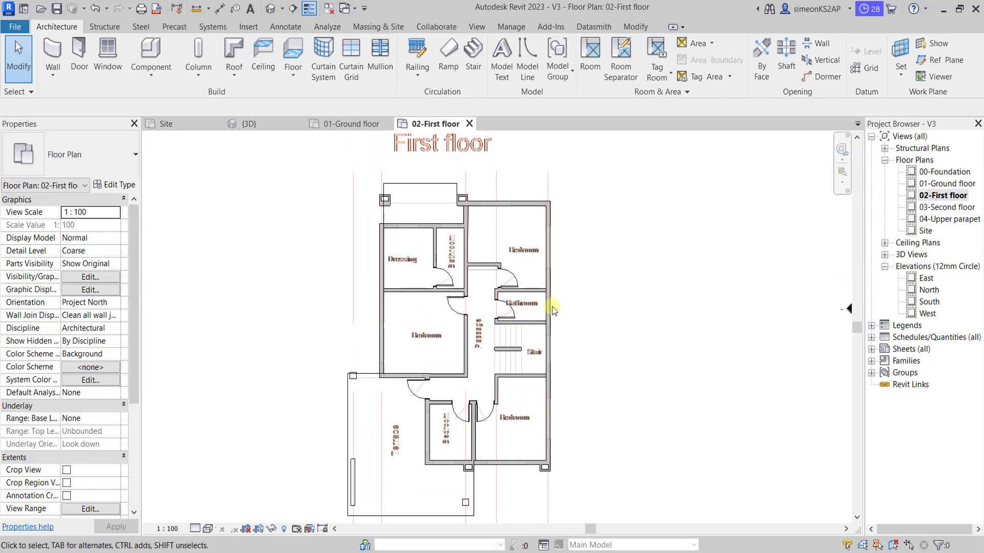
pyautogui.click(262, 123)
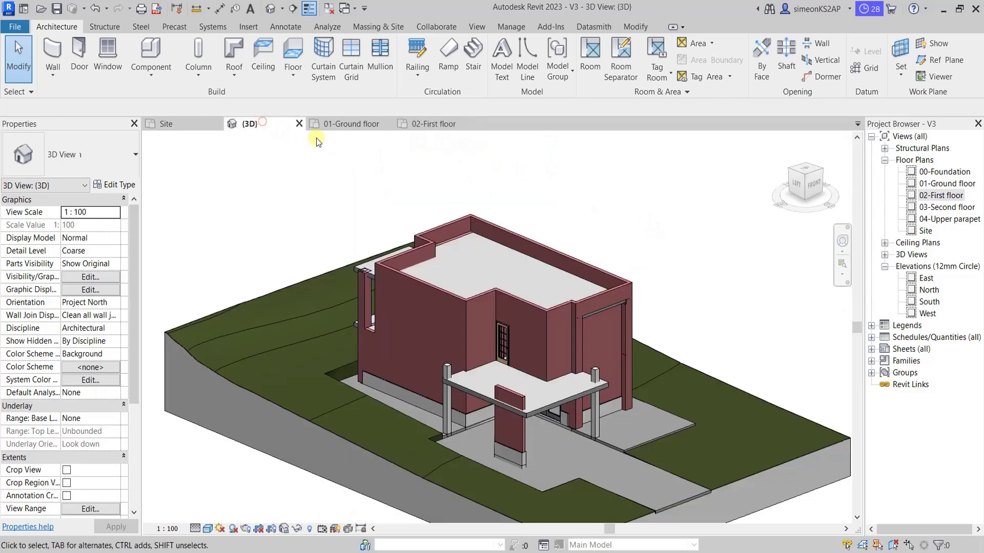
pyautogui.scroll(-2, 523, 367)
pyautogui.keyDown('shift'); pyautogui.moveTo(520, 411); pyautogui.dragTo(746, 385, button='middle'); pyautogui.keyUp('shift')
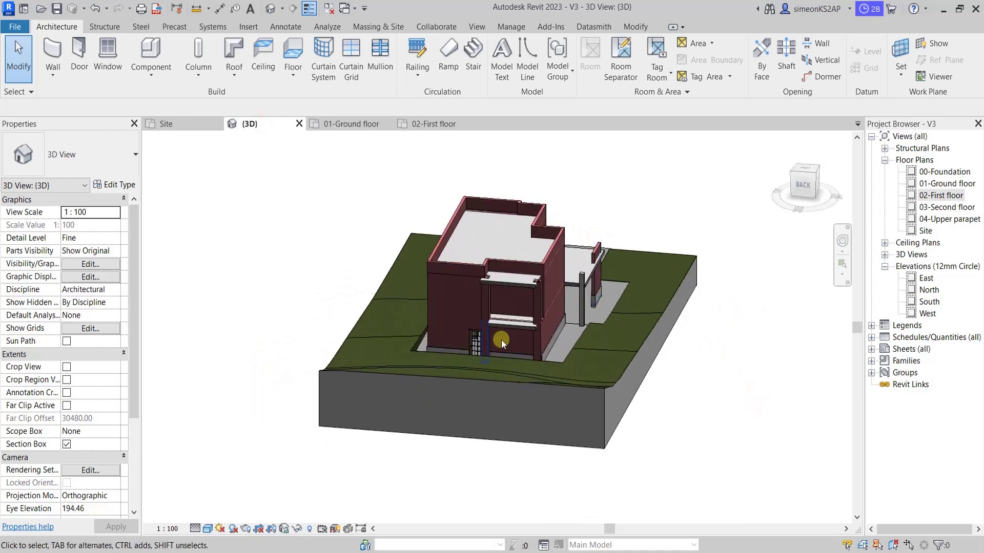
pyautogui.scroll(3, 501, 340)
pyautogui.keyDown('shift'); pyautogui.moveTo(472, 339); pyautogui.dragTo(460, 335, button='middle'); pyautogui.keyUp('shift')
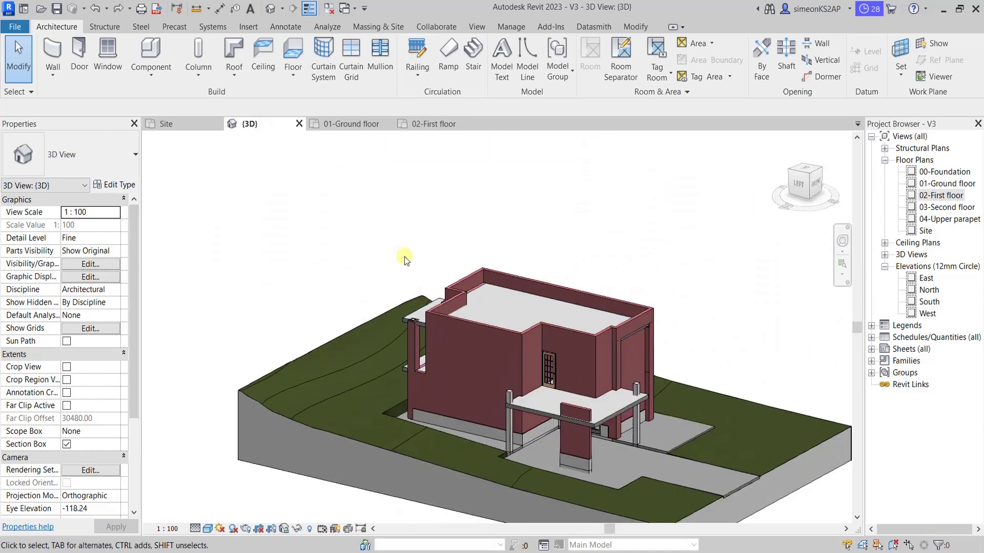
pyautogui.moveTo(530, 334); pyautogui.dragTo(508, 311, button='middle')
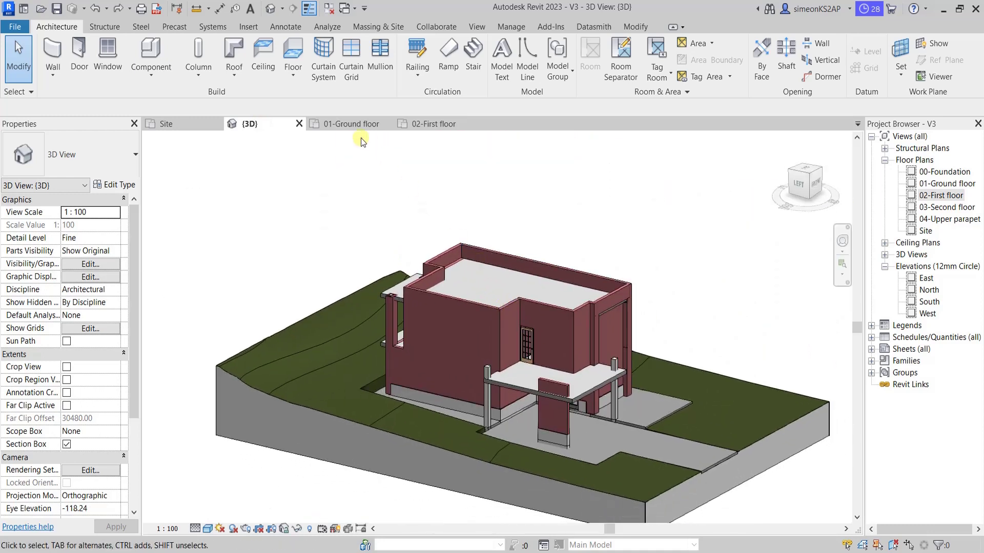
pyautogui.click(351, 127)
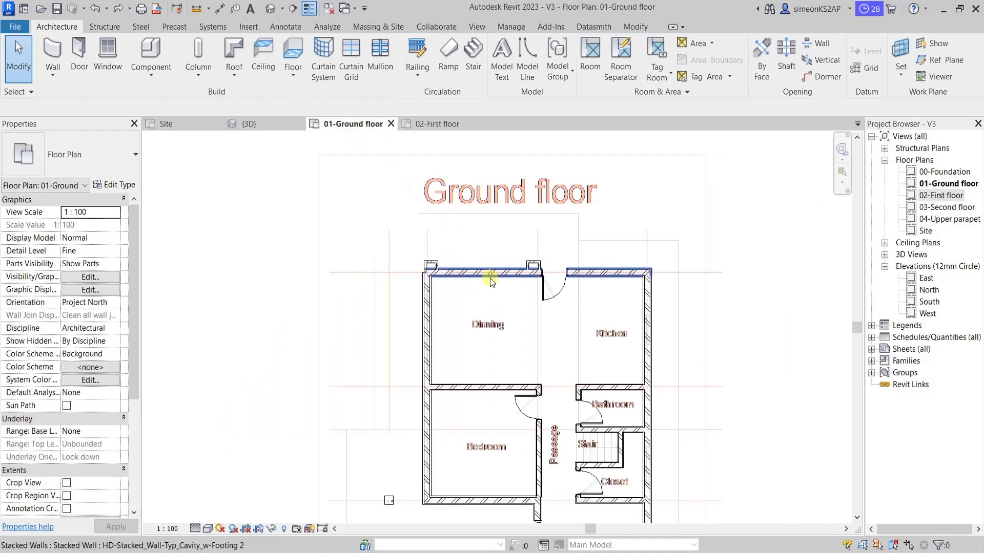
pyautogui.scroll(1, 481, 283)
pyautogui.scroll(1, 502, 274)
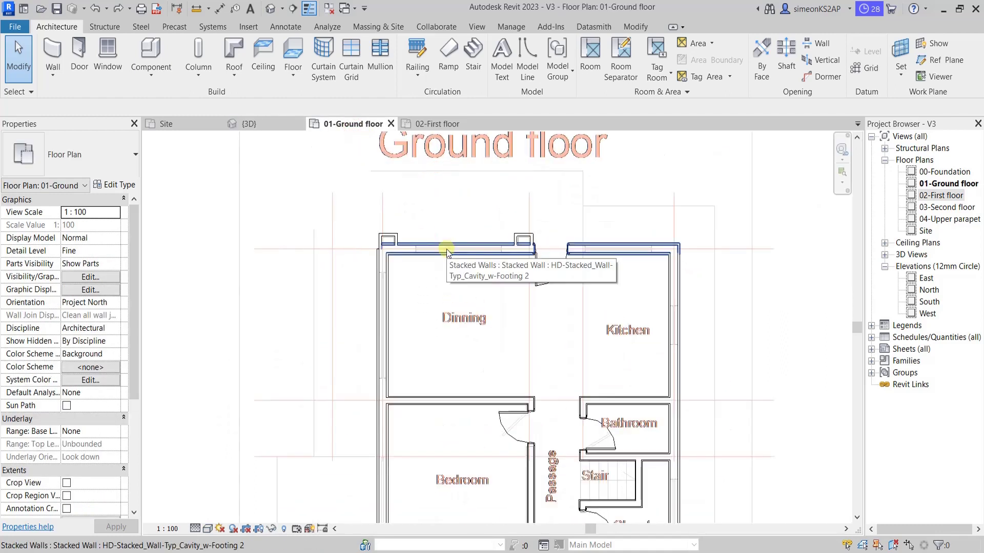
pyautogui.moveTo(472, 249); pyautogui.dragTo(453, 234, button='middle')
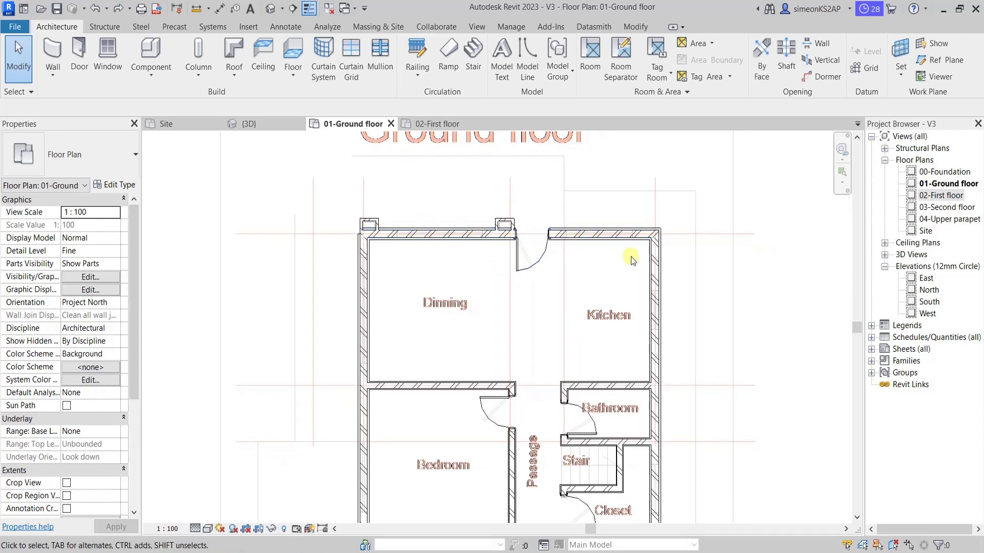
pyautogui.scroll(1, 630, 236)
pyautogui.scroll(1, 640, 242)
pyautogui.scroll(-3, 615, 237)
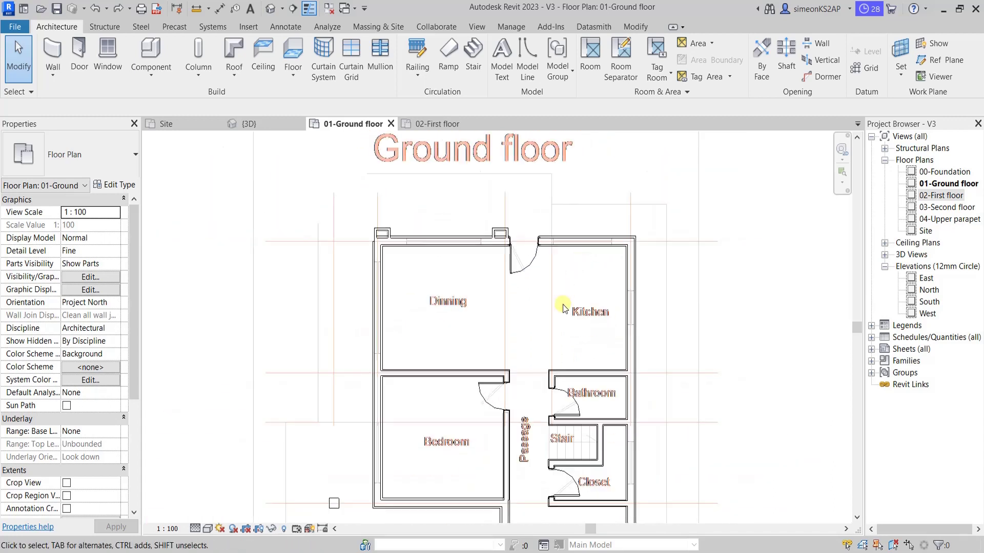
pyautogui.moveTo(562, 307); pyautogui.dragTo(560, 281, button='middle')
pyautogui.moveTo(467, 438); pyautogui.dragTo(473, 418, button='middle')
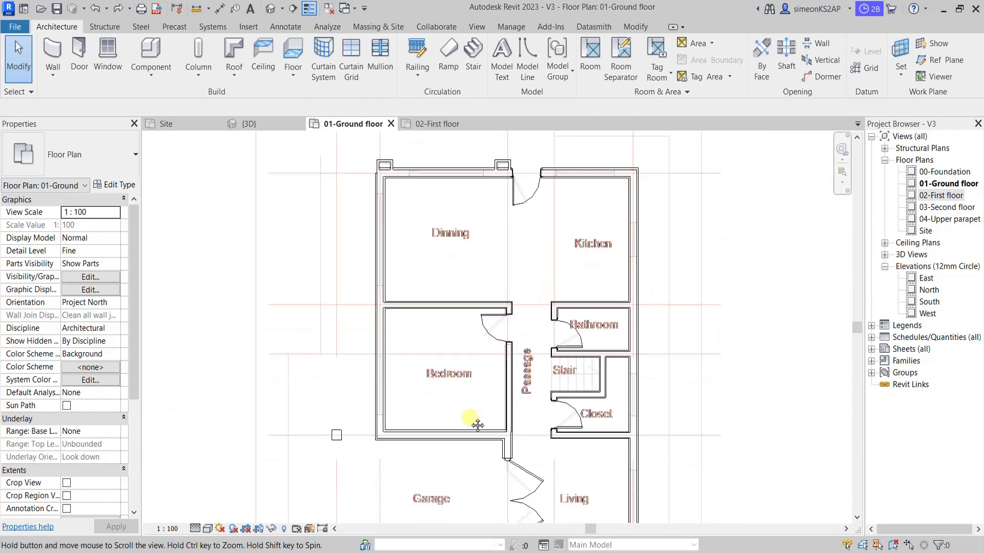
pyautogui.scroll(1, 472, 395)
pyautogui.scroll(1, 425, 399)
pyautogui.scroll(2, 439, 399)
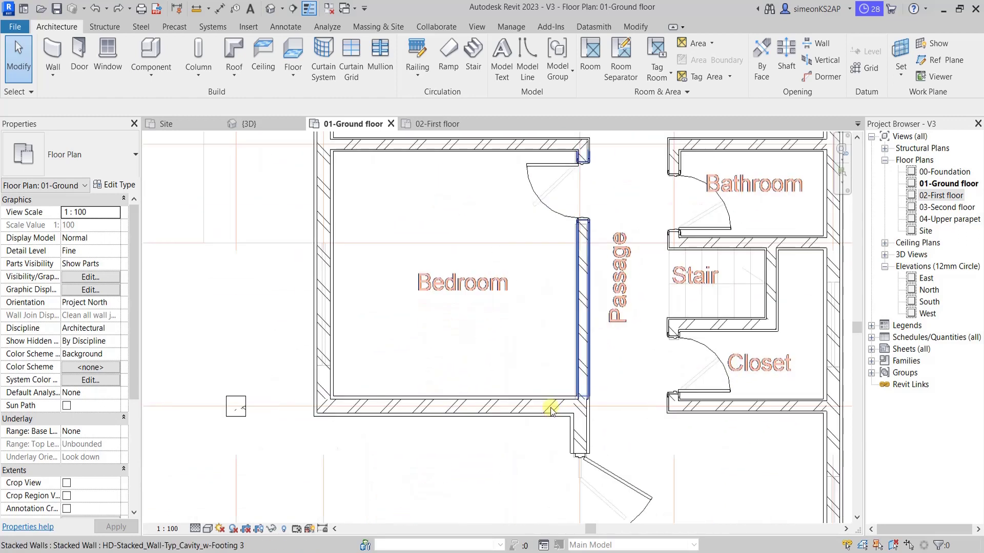
pyautogui.scroll(-2, 456, 389)
pyautogui.moveTo(482, 354); pyautogui.dragTo(484, 402, button='middle')
pyautogui.moveTo(502, 341); pyautogui.dragTo(512, 416, button='middle')
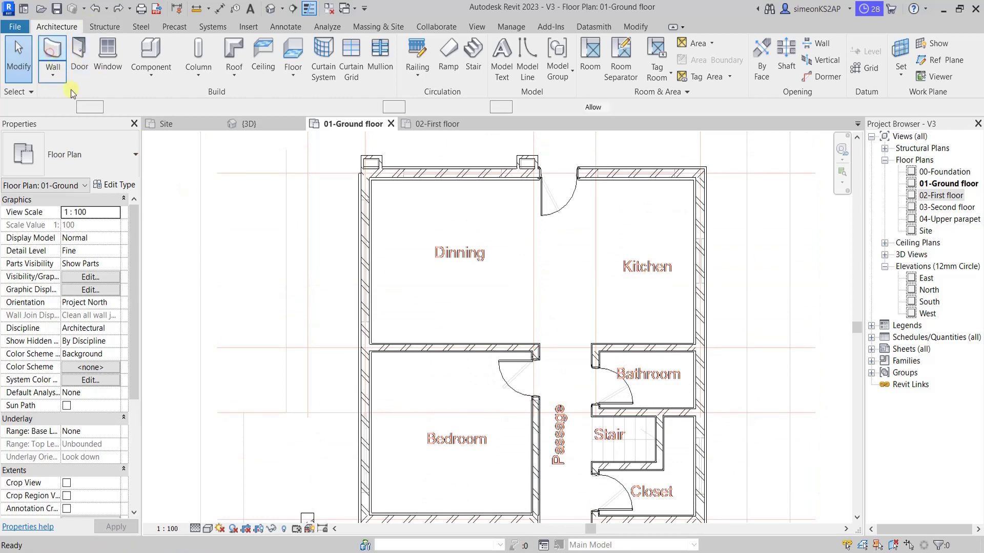
# - Start a new wall using the HD-Exterior Curtain Wall type
pyautogui.click(53, 51)
pyautogui.click(82, 154)
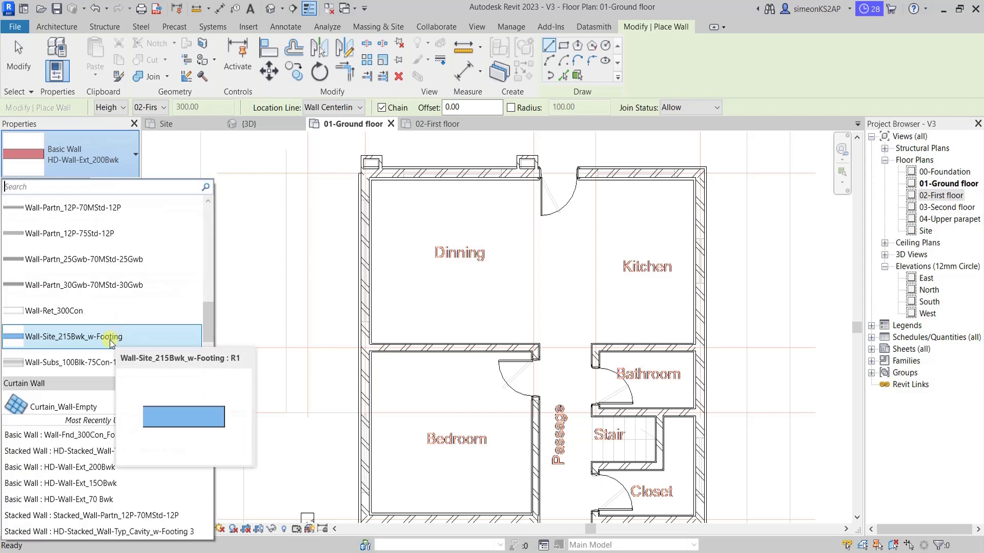
pyautogui.scroll(-2, 111, 347)
pyautogui.scroll(-3, 111, 347)
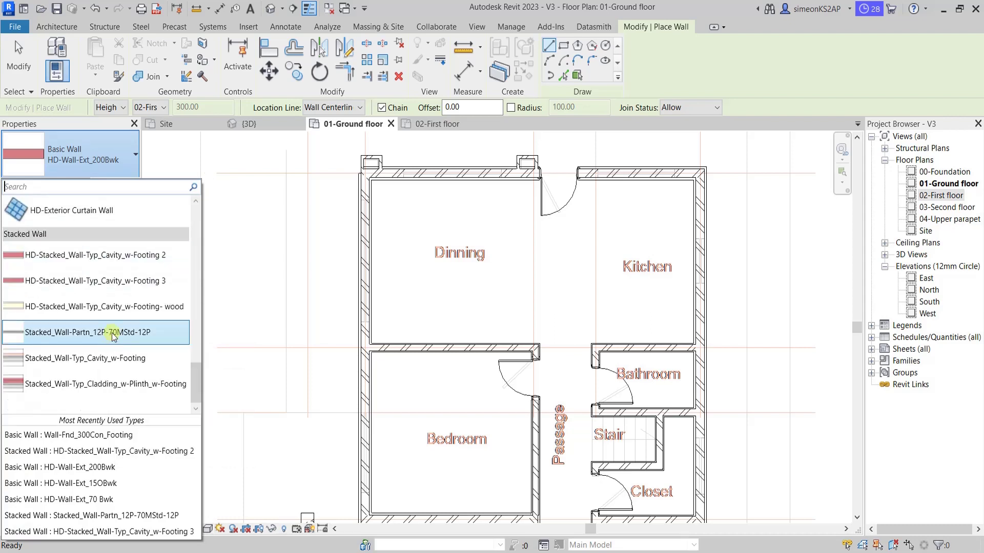
pyautogui.scroll(2, 94, 314)
pyautogui.click(93, 313)
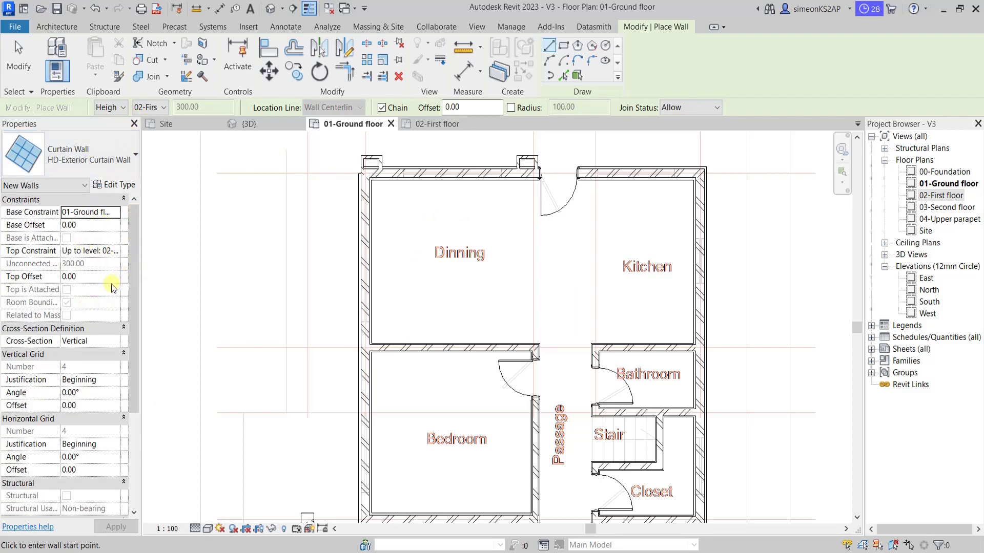
# - Set the wall's Top Constraint to Unconnected with an Unconnected Height of 240
pyautogui.click(114, 251)
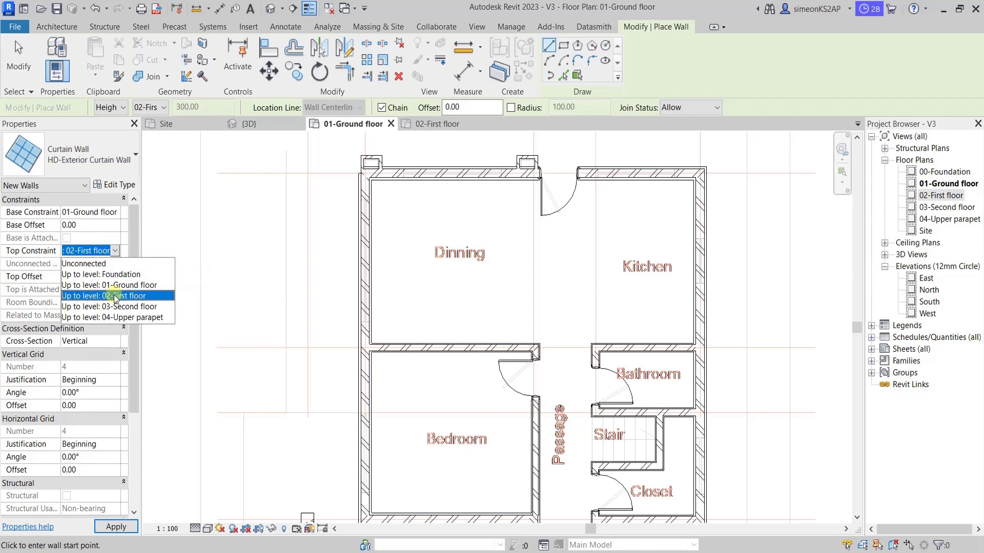
pyautogui.click(93, 264)
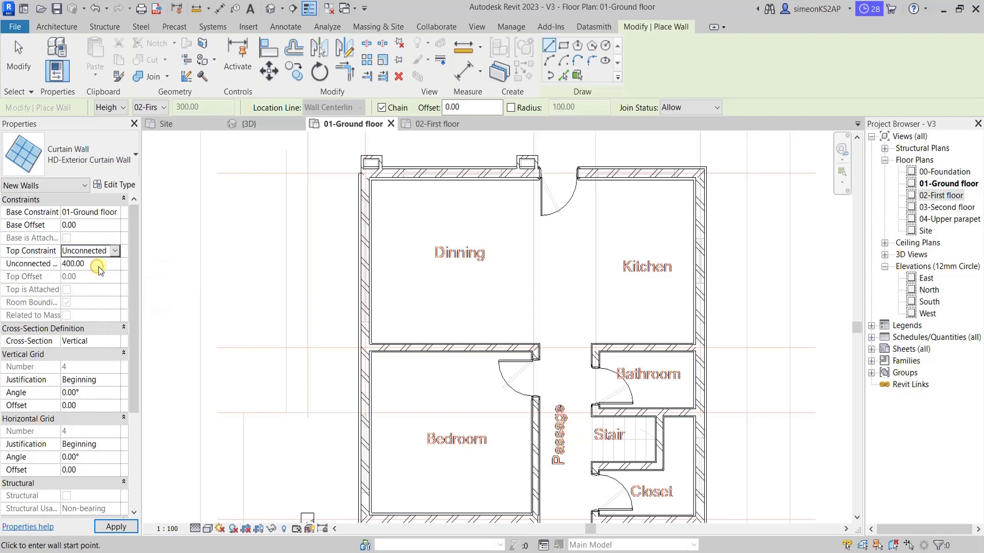
pyautogui.click(100, 267)
pyautogui.write('240')
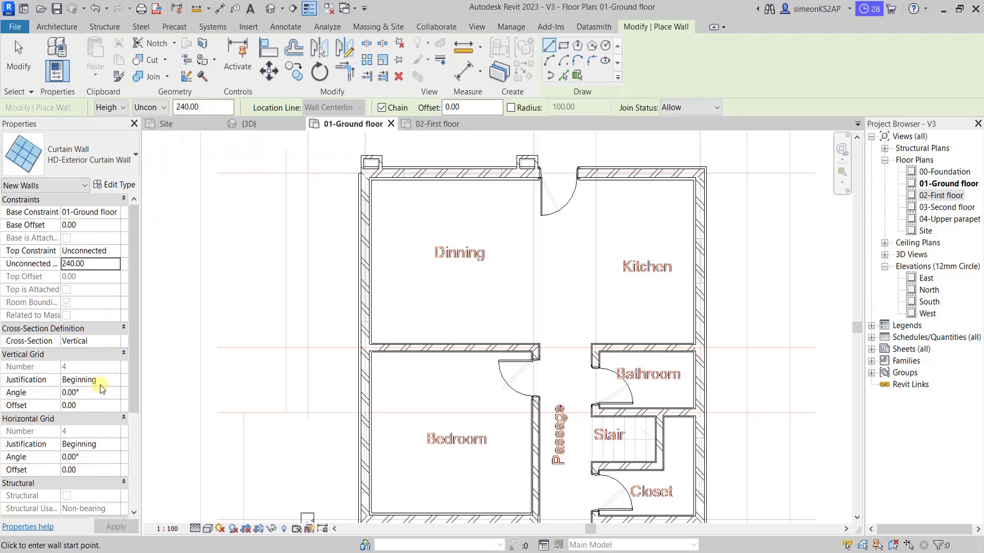
pyautogui.scroll(-5, 100, 385)
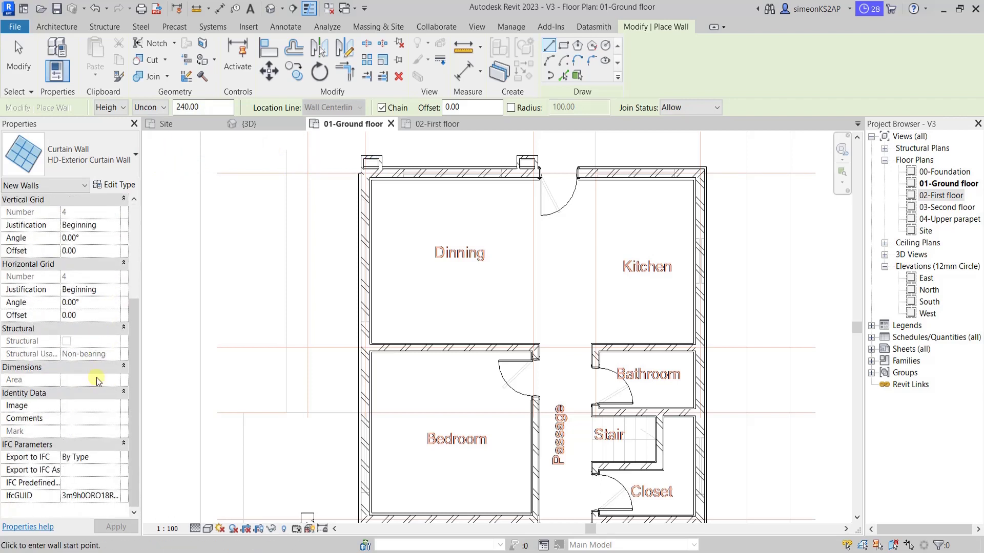
pyautogui.scroll(5, 98, 382)
pyautogui.scroll(1, 99, 359)
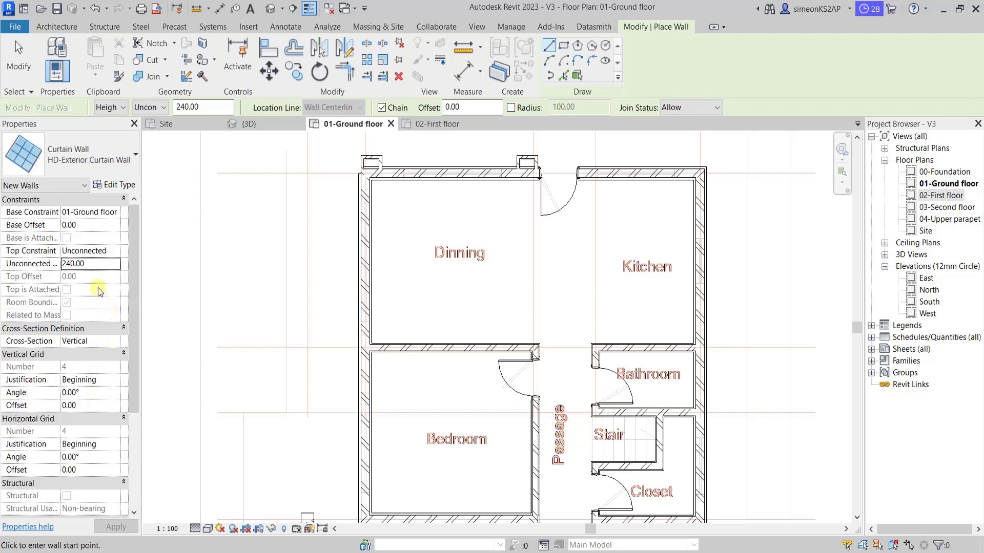
pyautogui.scroll(3, 439, 180)
# - Draw a 230.00-long curtain wall along the top Dinning room wall
pyautogui.moveTo(395, 161)
pyautogui.mouseDown(button='middle')
pyautogui.moveTo(443, 280)
pyautogui.moveTo(354, 293)
pyautogui.mouseUp(button='middle')
pyautogui.scroll(1, 353, 293)
pyautogui.click(348, 291)
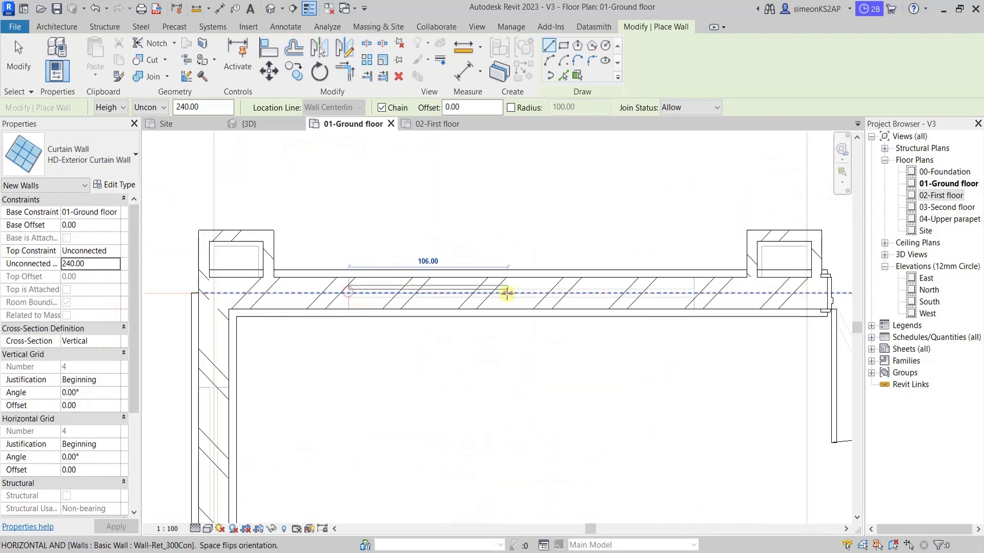
pyautogui.click(694, 294)
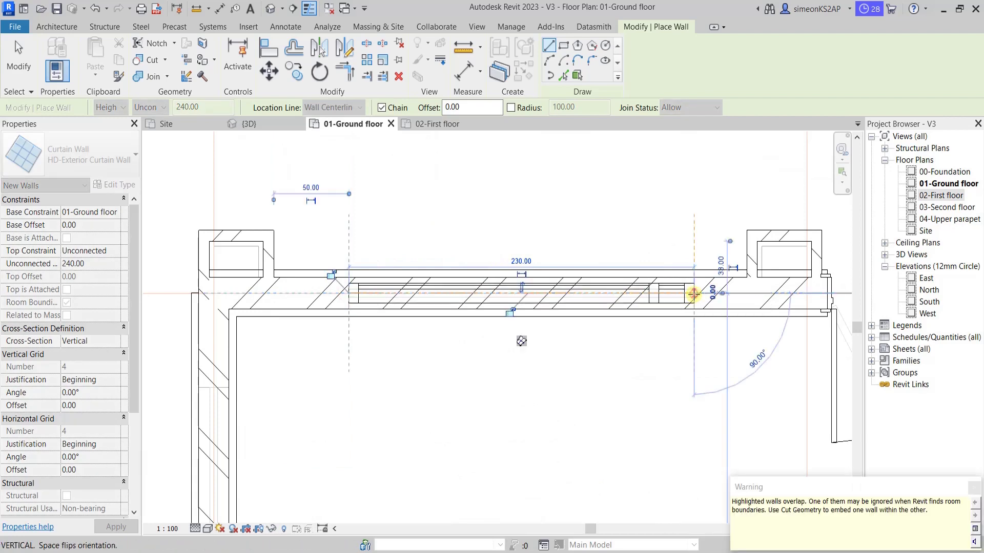
# - End the Wall tool and pan back to show the Ground floor plan
pyautogui.rightClick(669, 408)
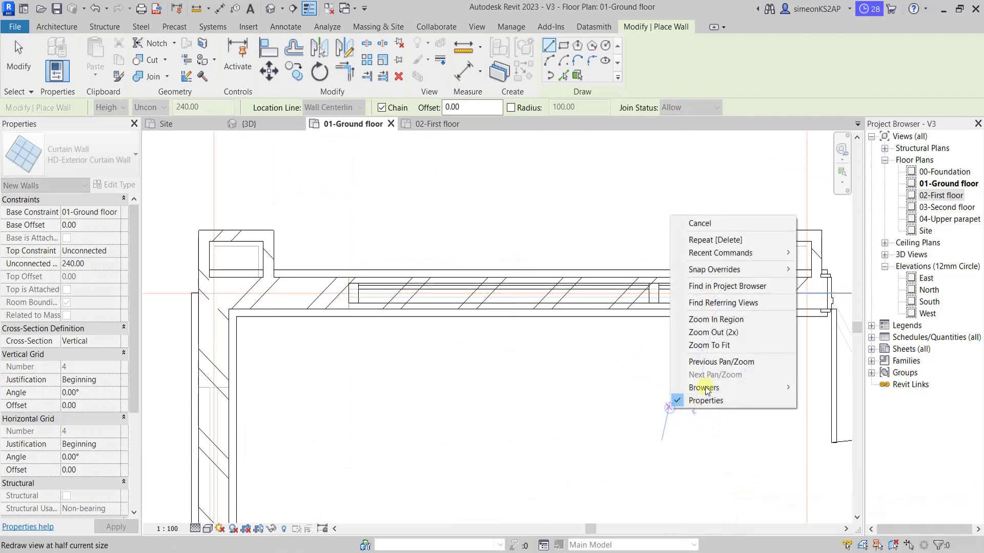
pyautogui.click(715, 221)
pyautogui.scroll(-3, 640, 317)
pyautogui.moveTo(644, 320)
pyautogui.mouseDown(button='middle')
pyautogui.moveTo(655, 333)
pyautogui.moveTo(503, 293)
pyautogui.mouseUp(button='middle')
pyautogui.scroll(2, 463, 249)
pyautogui.scroll(-3, 367, 238)
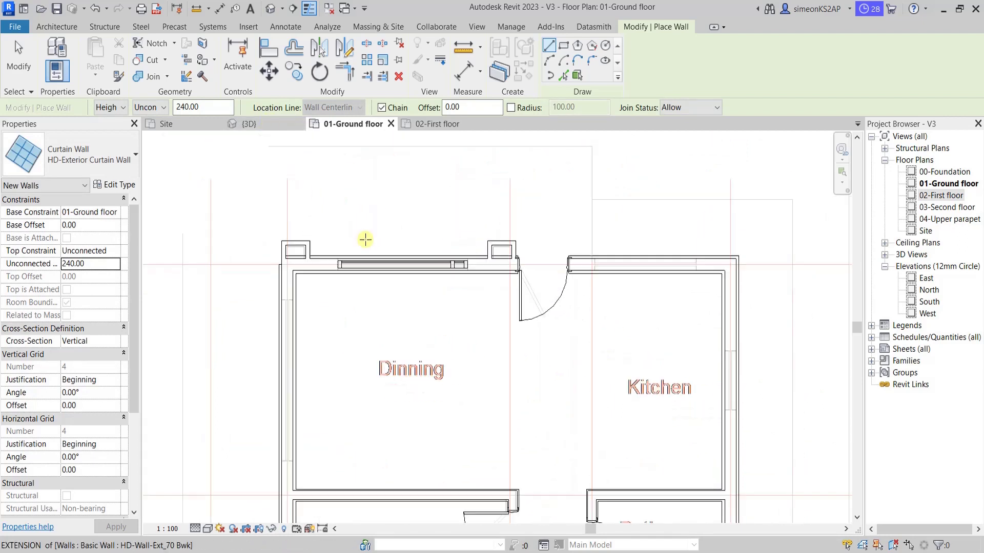
pyautogui.moveTo(367, 237)
pyautogui.mouseDown(button='middle')
pyautogui.moveTo(401, 268)
pyautogui.moveTo(403, 283)
pyautogui.mouseUp(button='middle')
pyautogui.scroll(2, 403, 283)
pyautogui.scroll(1, 439, 226)
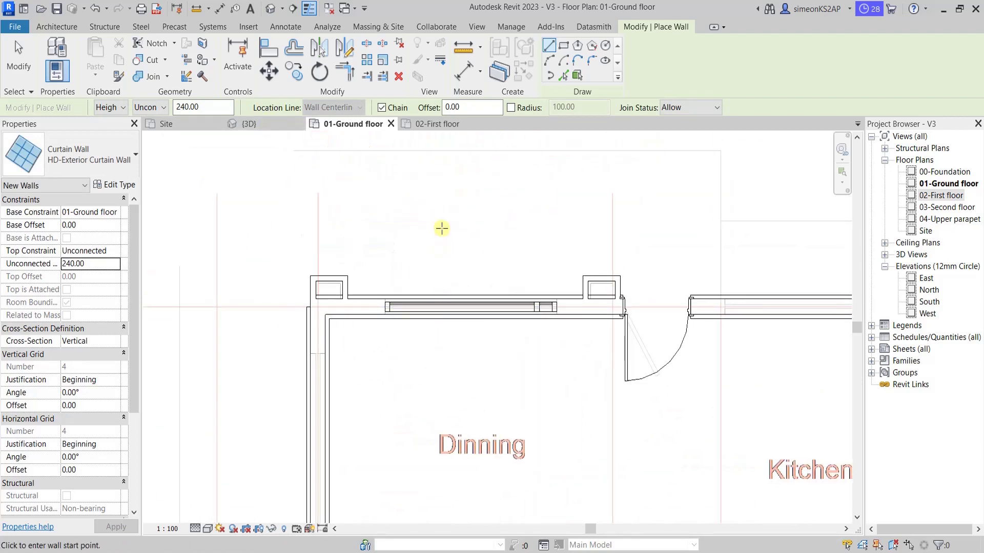
pyautogui.rightClick(447, 195)
pyautogui.click(484, 211)
pyautogui.scroll(1, 450, 205)
pyautogui.scroll(2, 420, 198)
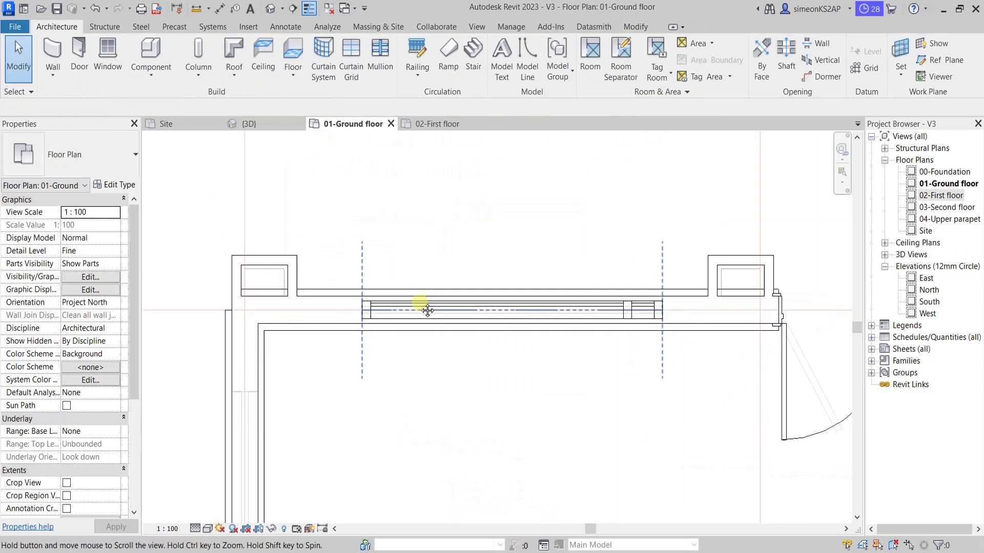
# - Cut the top Dinning exterior wall with the curtain wall using Cut Geometry
pyautogui.click(635, 29)
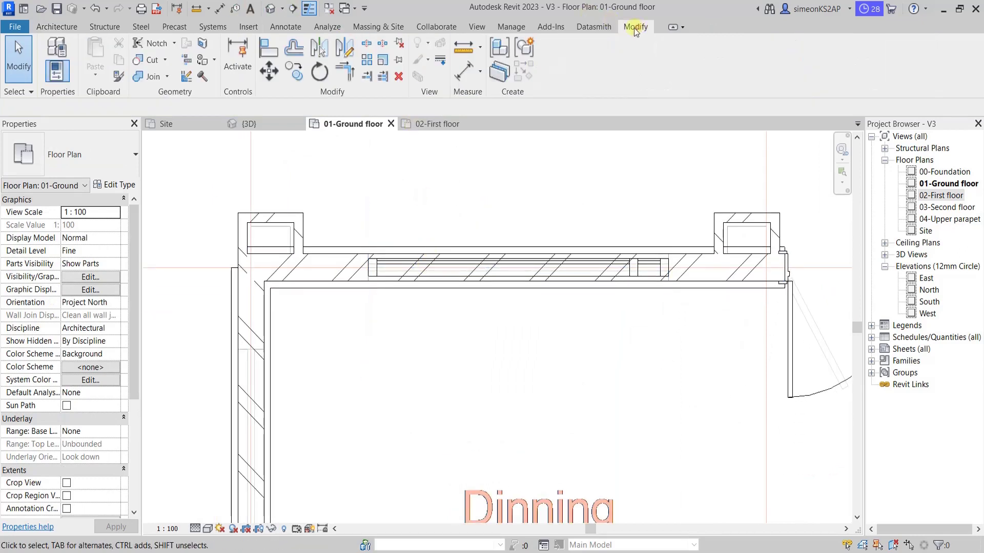
pyautogui.click(149, 60)
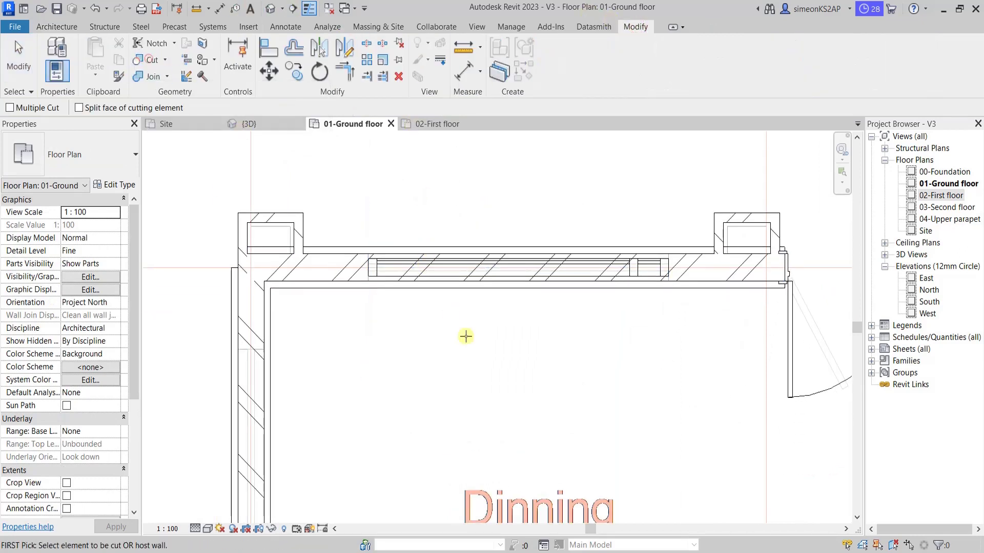
pyautogui.scroll(1, 395, 271)
pyautogui.click(394, 244)
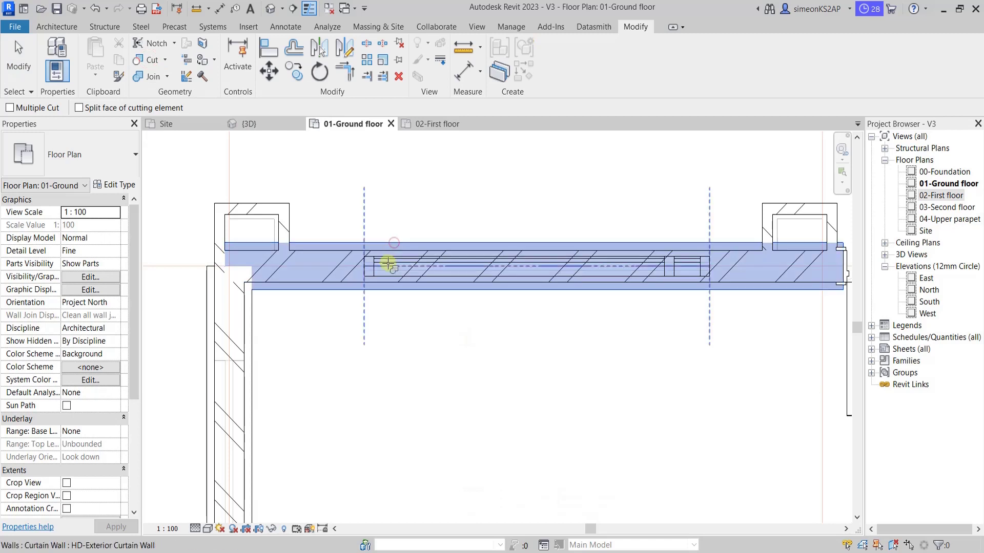
pyautogui.click(388, 265)
pyautogui.click(392, 253)
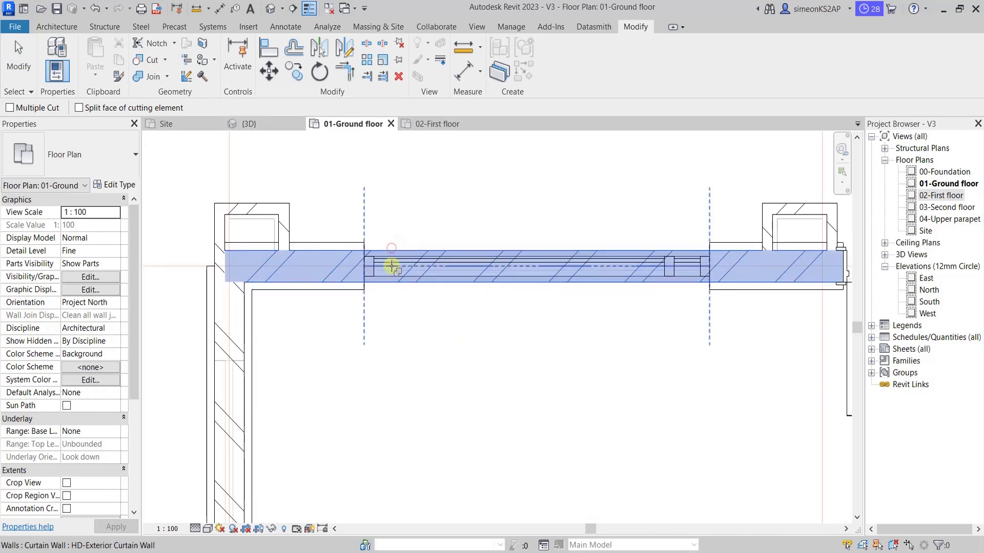
pyautogui.click(392, 266)
pyautogui.scroll(-2, 457, 281)
# - End the cut command and pan to show the whole ground floor plan
pyautogui.rightClick(461, 225)
pyautogui.click(491, 236)
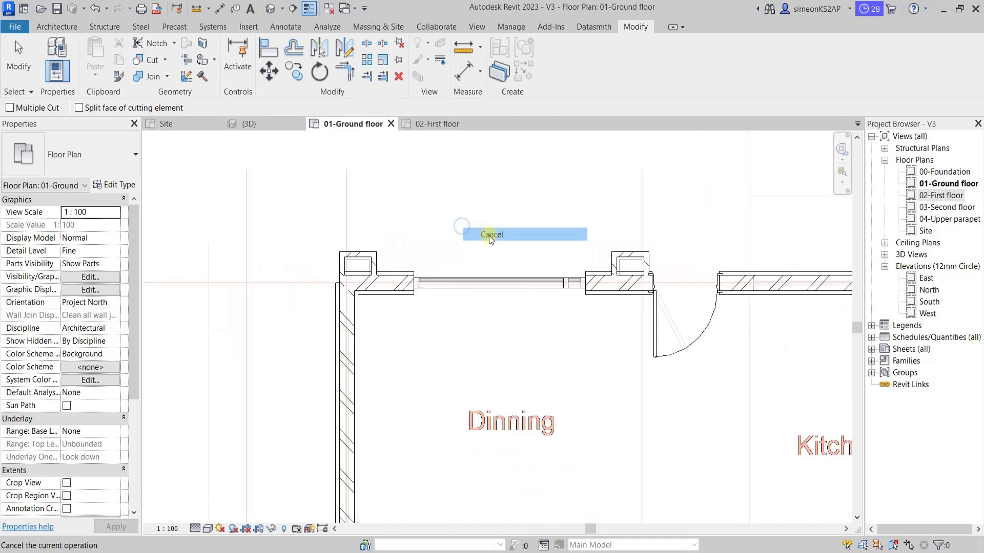
pyautogui.rightClick(449, 205)
pyautogui.click(463, 217)
pyautogui.scroll(-2, 456, 220)
pyautogui.moveTo(451, 254); pyautogui.dragTo(465, 281, button='middle')
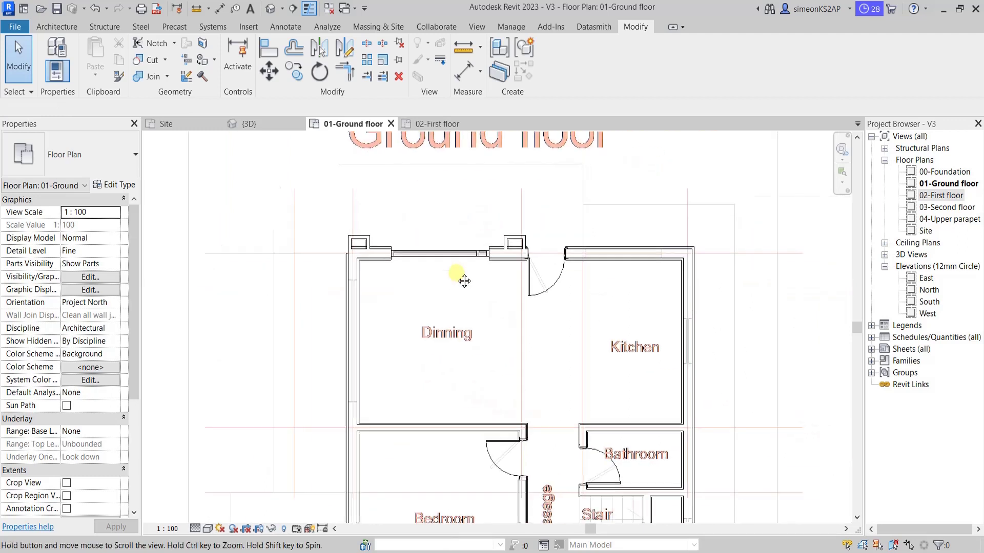
pyautogui.click(269, 128)
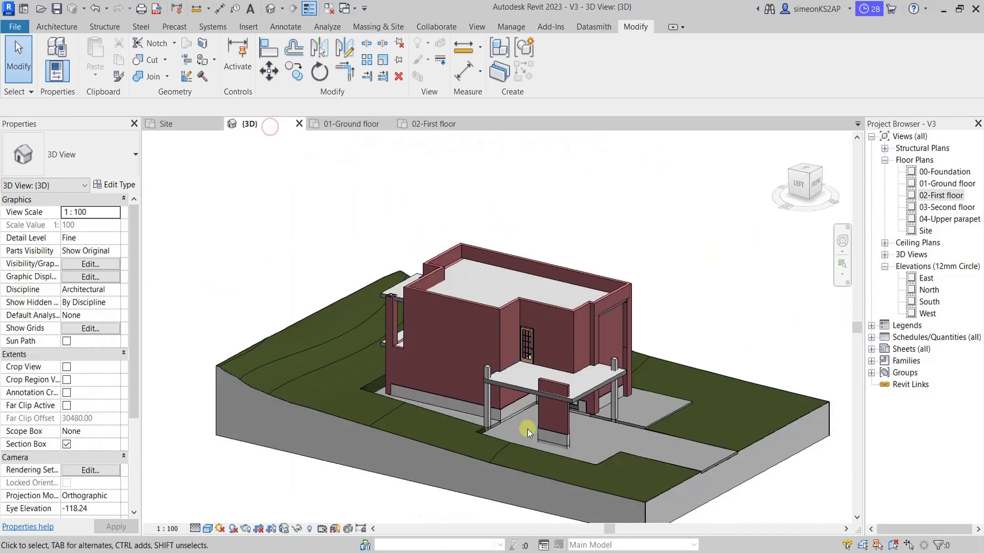
pyautogui.moveTo(464, 420)
pyautogui.keyDown('shift'); pyautogui.mouseDown(button='middle')
pyautogui.moveTo(565, 422)
pyautogui.moveTo(525, 382)
pyautogui.moveTo(480, 405)
pyautogui.mouseUp(button='middle'); pyautogui.keyUp('shift')
pyautogui.scroll(3, 565, 423)
pyautogui.scroll(2, 564, 423)
pyautogui.scroll(2, 525, 382)
pyautogui.scroll(2, 515, 409)
pyautogui.scroll(-3, 515, 409)
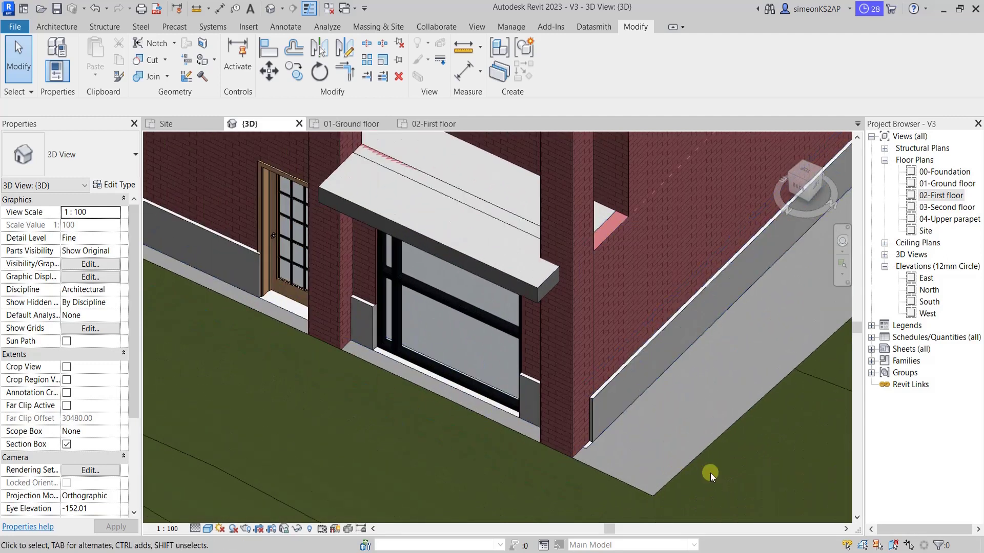
pyautogui.scroll(2, 497, 395)
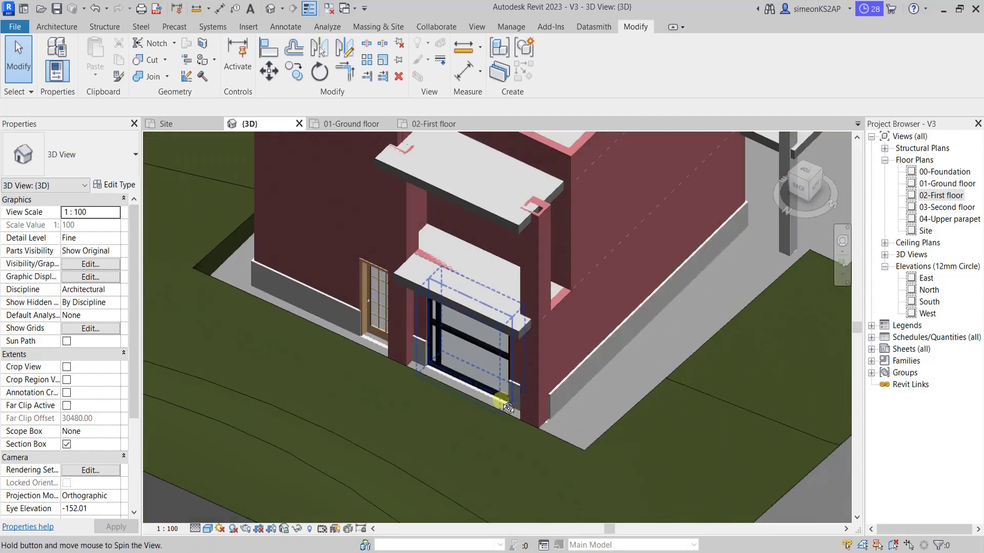
pyautogui.keyDown('shift'); pyautogui.moveTo(497, 395); pyautogui.dragTo(461, 415, button='middle'); pyautogui.keyUp('shift')
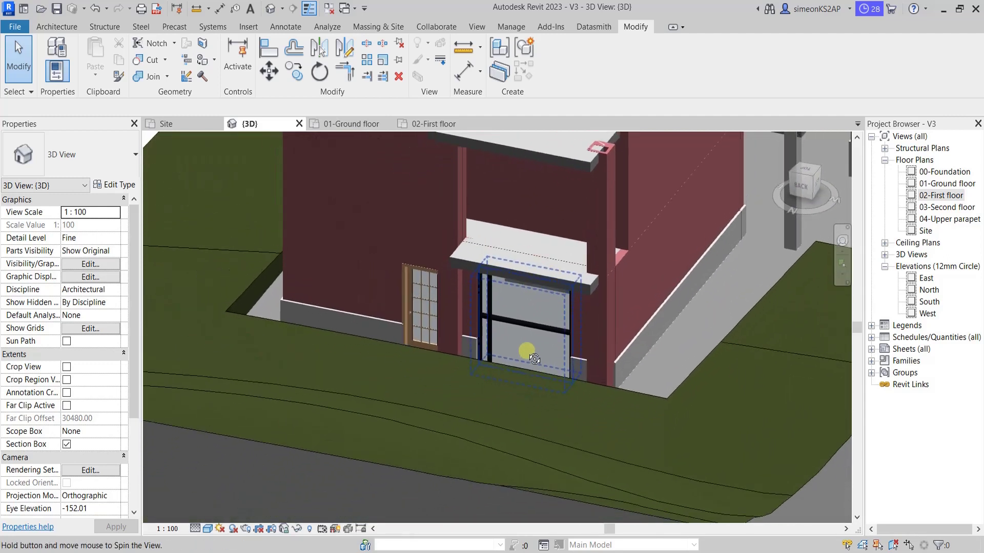
pyautogui.click(353, 123)
pyautogui.scroll(-2, 465, 294)
# - Start a new wall matching the dining wall's HD-Exterior Curtain Wall
pyautogui.scroll(2, 436, 203)
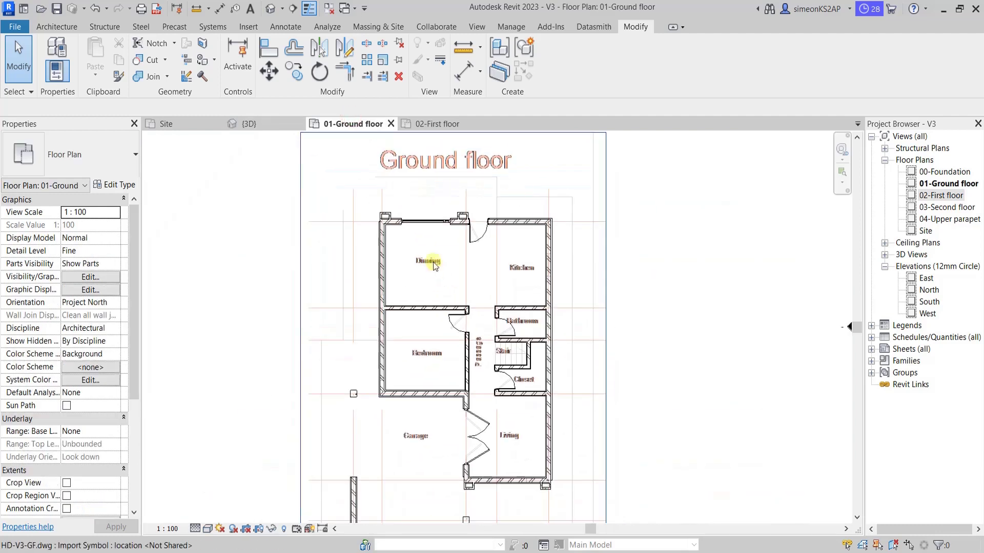
pyautogui.scroll(2, 431, 209)
pyautogui.click(431, 214)
pyautogui.rightClick(432, 214)
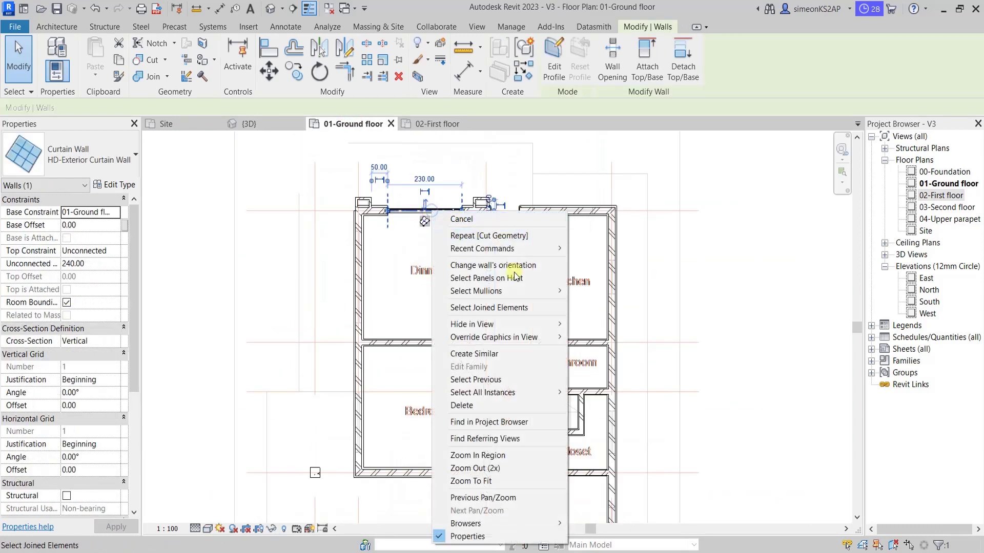
pyautogui.click(474, 354)
# - Draw a 180-long curtain wall along the kitchen's top exterior wall
pyautogui.scroll(3, 527, 260)
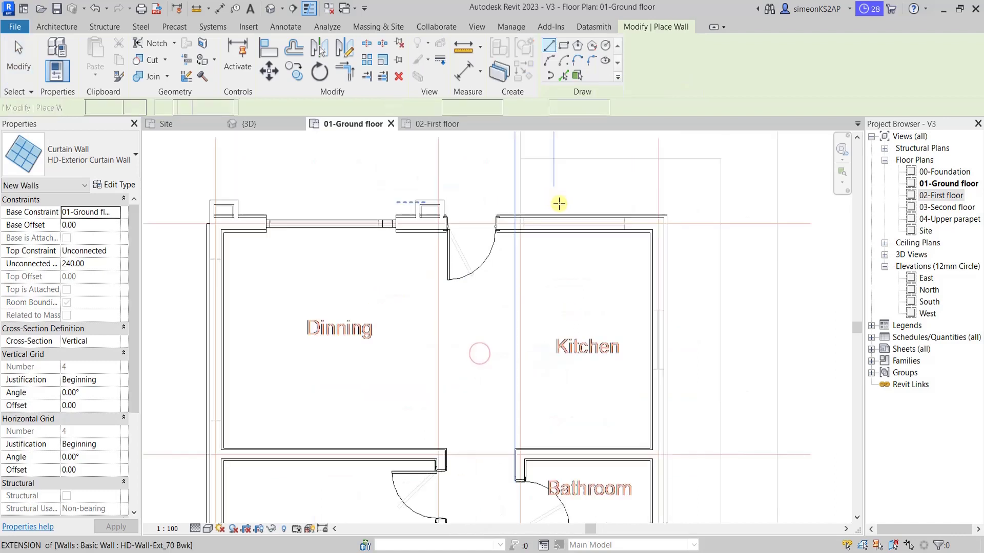
pyautogui.scroll(2, 533, 242)
pyautogui.scroll(2, 534, 243)
pyautogui.scroll(2, 478, 244)
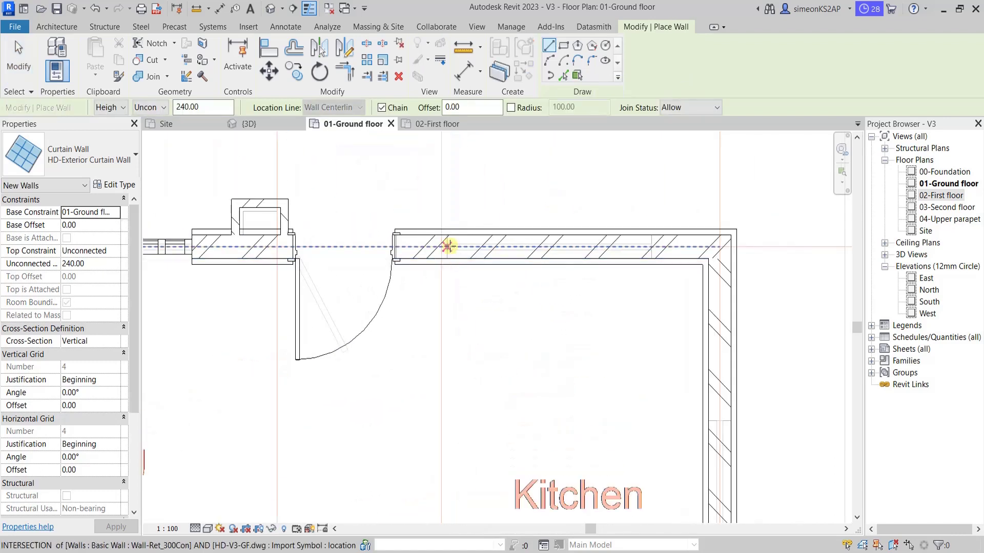
pyautogui.scroll(1, 384, 243)
pyautogui.click(444, 247)
pyautogui.click(650, 246)
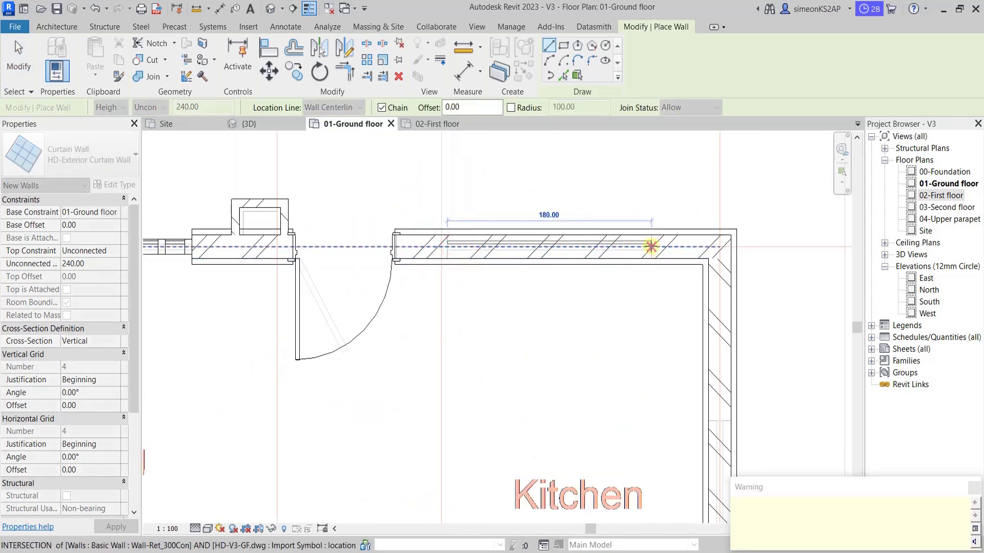
pyautogui.rightClick(648, 244)
pyautogui.click(661, 245)
# - Draw a 180-long curtain wall along the living room's bottom exterior wall
pyautogui.scroll(-5, 567, 314)
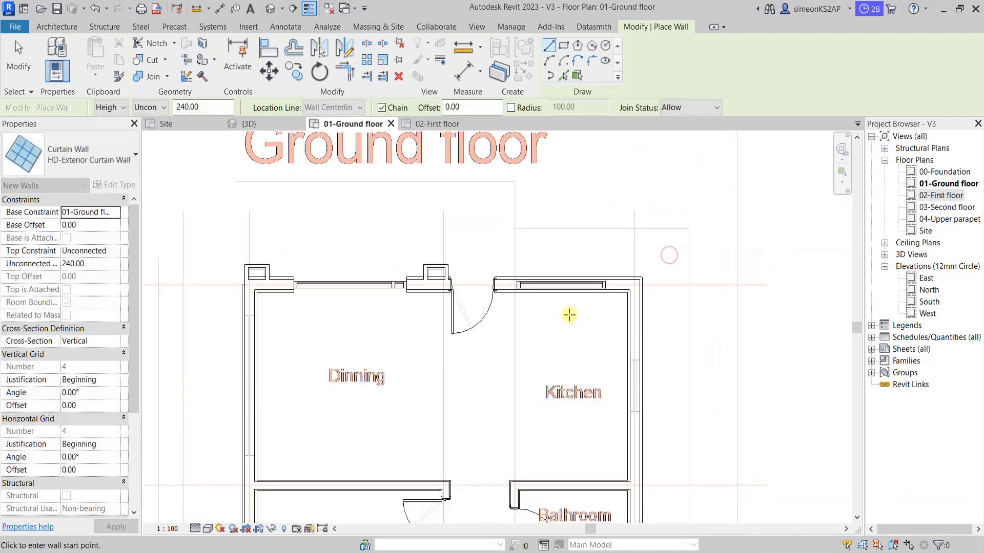
pyautogui.moveTo(567, 314)
pyautogui.mouseDown(button='middle')
pyautogui.moveTo(569, 401)
pyautogui.moveTo(574, 292)
pyautogui.mouseUp(button='middle')
pyautogui.scroll(3, 609, 262)
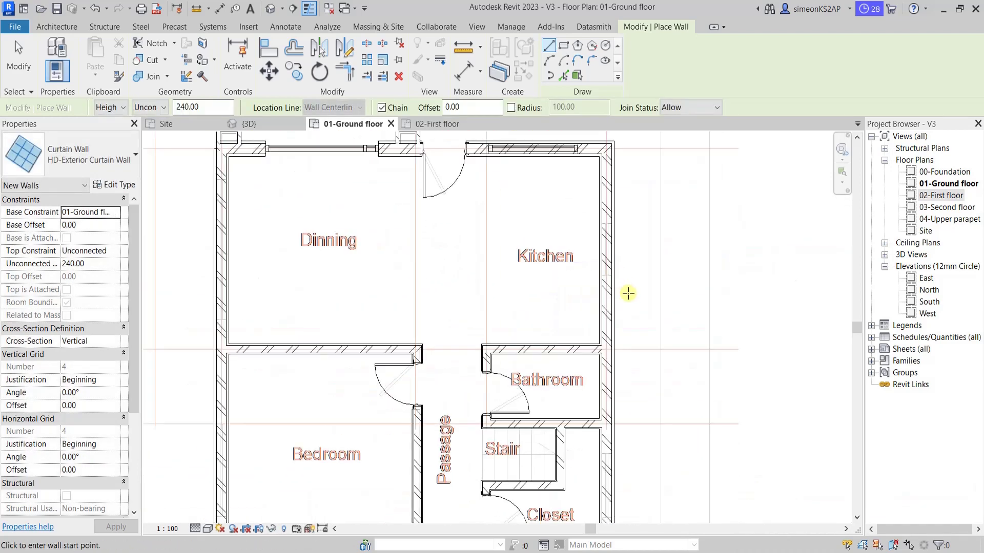
pyautogui.scroll(-2, 590, 280)
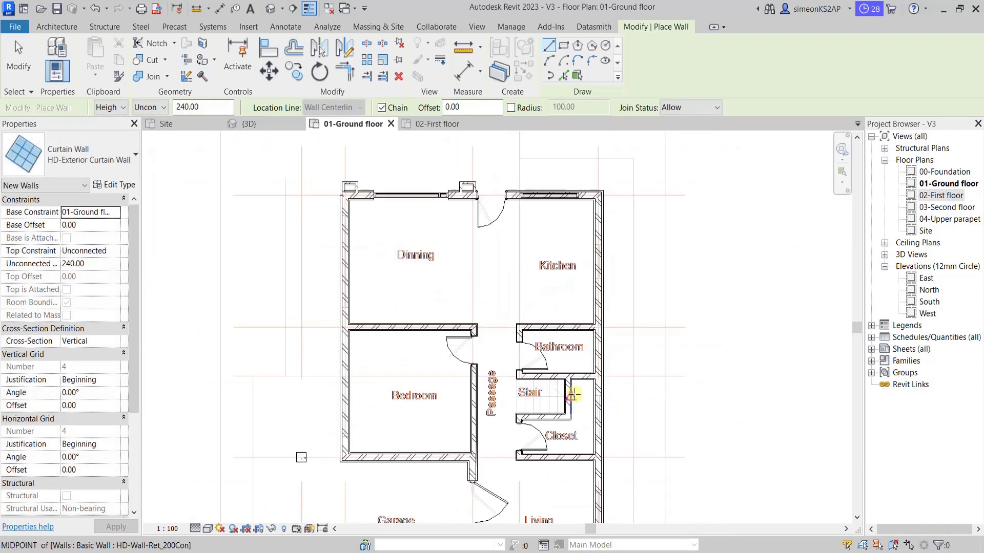
pyautogui.scroll(-1, 611, 324)
pyautogui.moveTo(585, 418); pyautogui.dragTo(579, 315, button='middle')
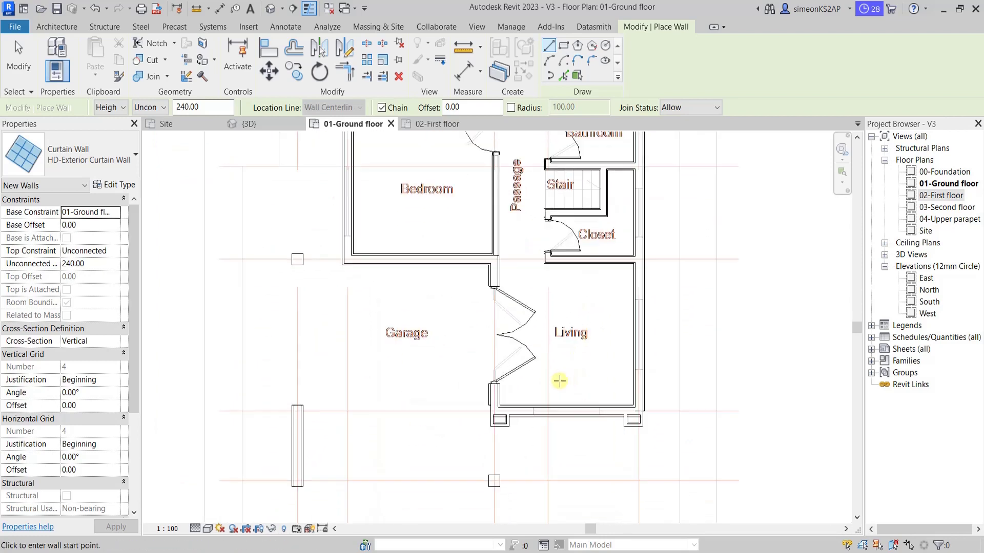
pyautogui.scroll(3, 545, 448)
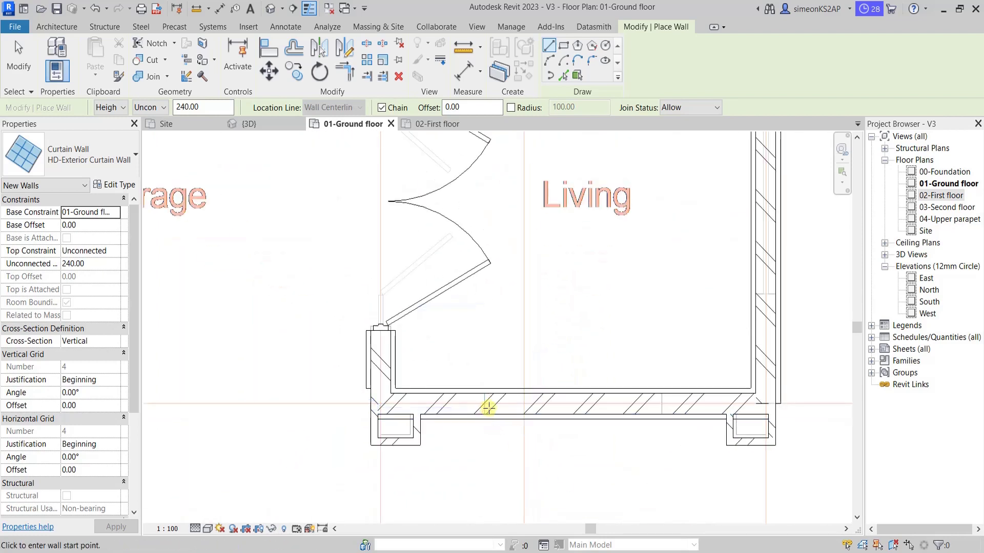
pyautogui.scroll(3, 546, 448)
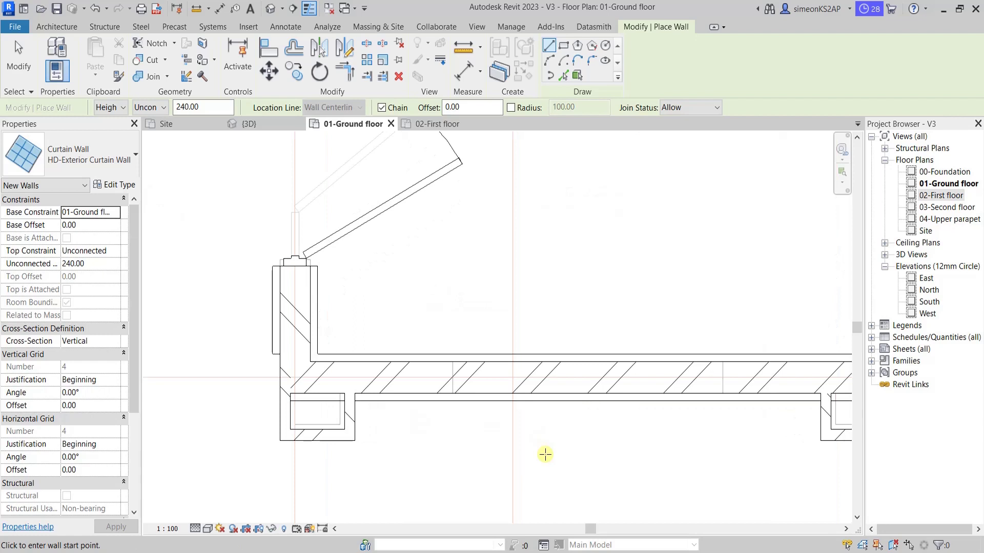
pyautogui.scroll(-1, 545, 455)
pyautogui.moveTo(575, 457); pyautogui.dragTo(461, 421, button='middle')
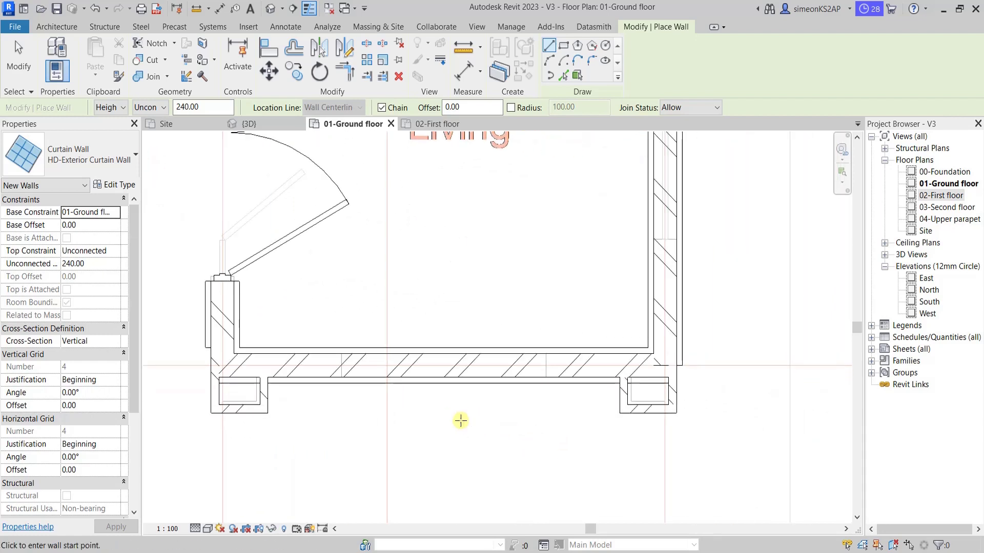
pyautogui.scroll(2, 340, 364)
pyautogui.click(338, 364)
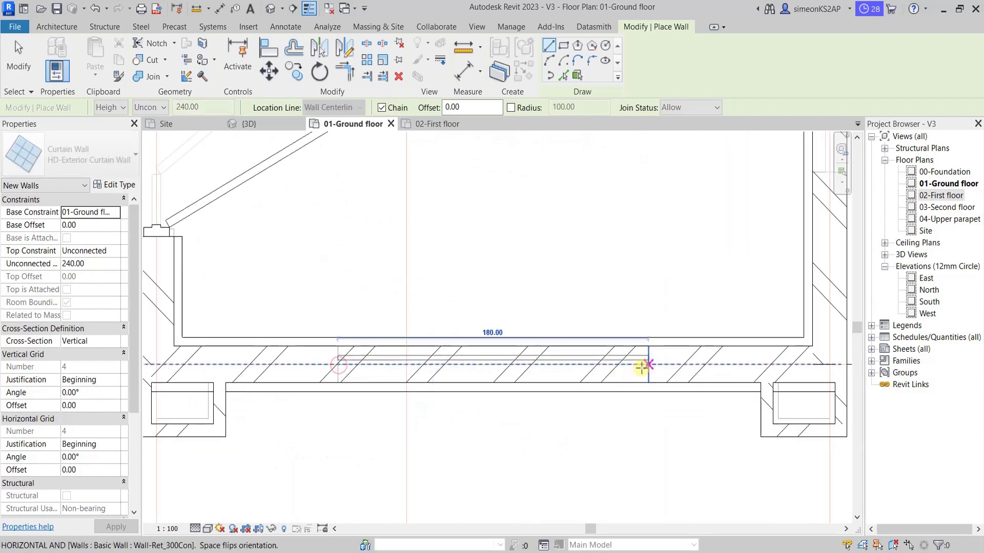
pyautogui.click(648, 365)
pyautogui.rightClick(648, 365)
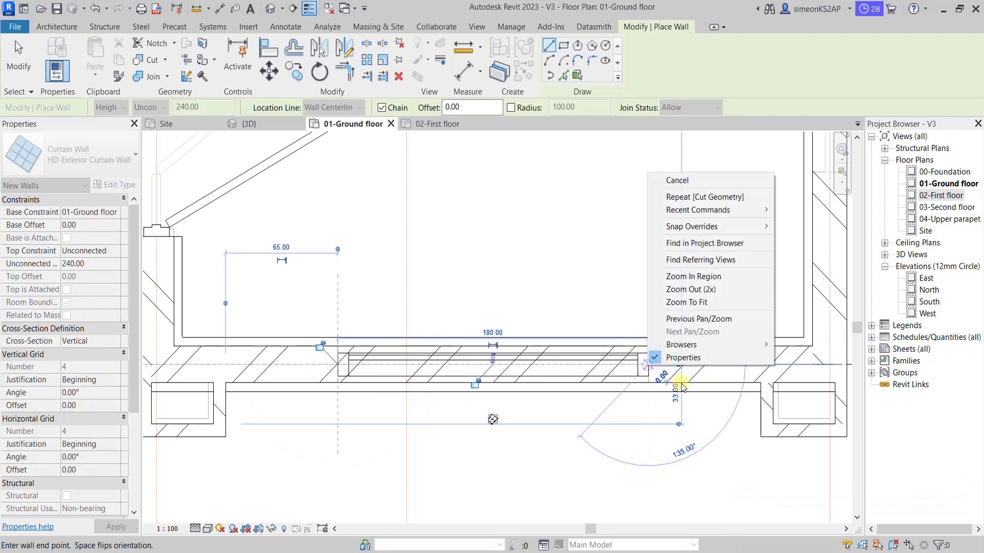
pyautogui.click(697, 182)
pyautogui.scroll(-3, 538, 402)
pyautogui.scroll(-1, 554, 395)
# - Draw a 180-long HD-Exterior Curtain Wall along the bedroom's left exterior wall
pyautogui.moveTo(377, 256); pyautogui.dragTo(454, 277, button='middle')
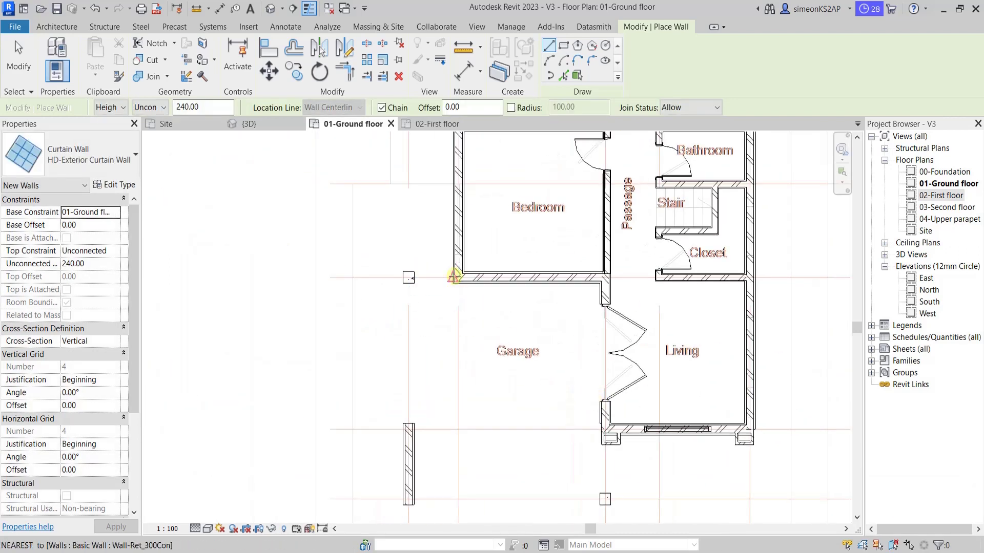
pyautogui.scroll(-1, 466, 246)
pyautogui.scroll(-1, 466, 356)
pyautogui.scroll(2, 468, 369)
pyautogui.scroll(2, 488, 420)
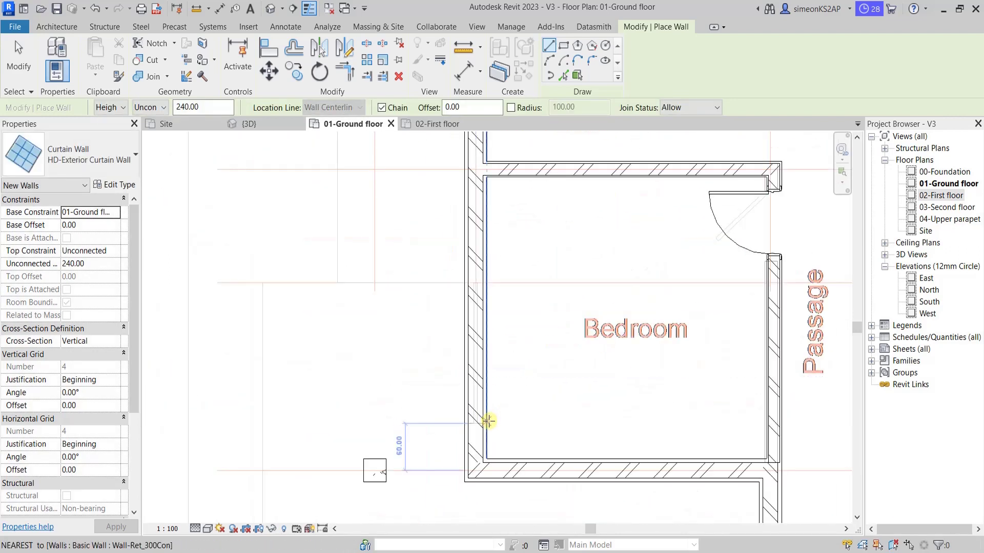
pyautogui.click(475, 422)
pyautogui.scroll(1, 475, 306)
pyautogui.scroll(1, 474, 306)
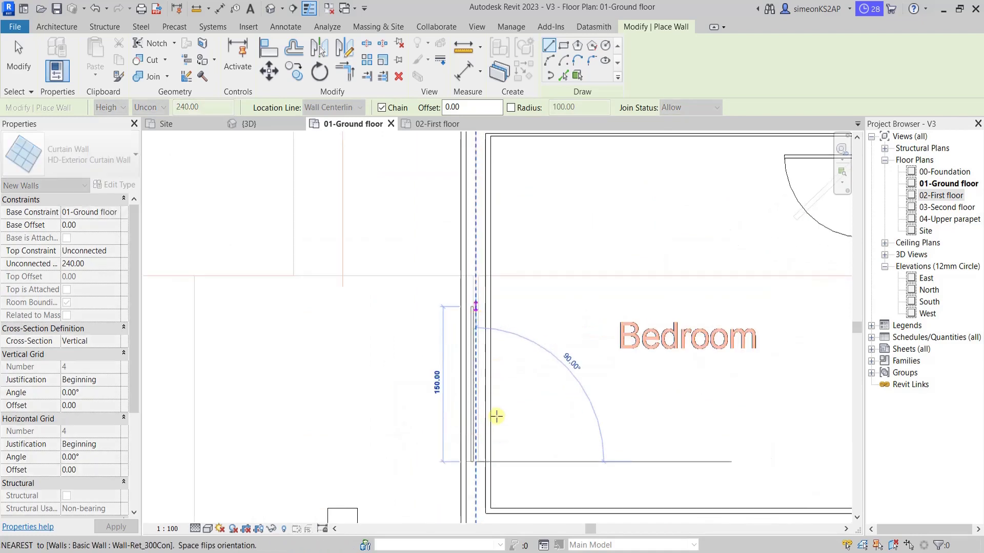
pyautogui.scroll(2, 496, 416)
pyautogui.scroll(-2, 437, 325)
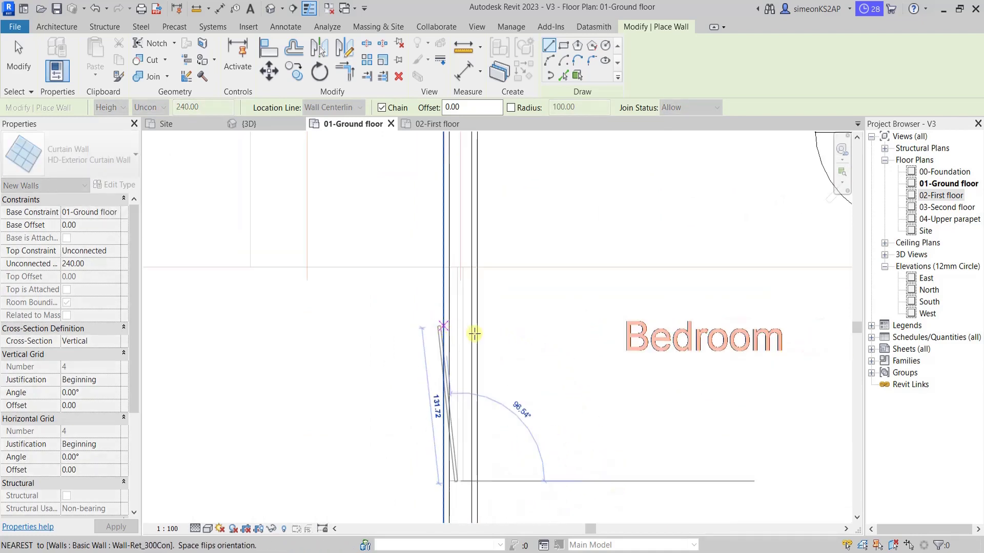
pyautogui.scroll(-2, 478, 333)
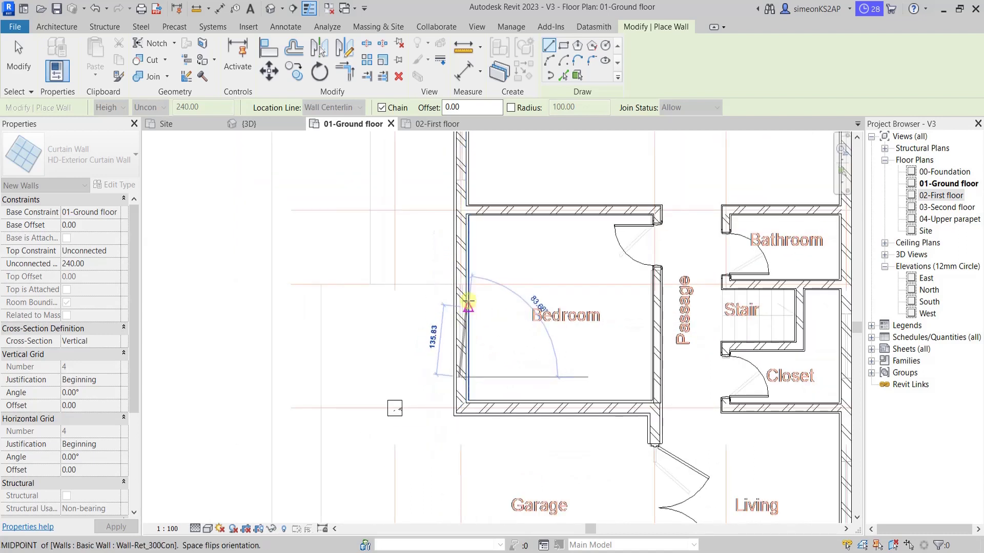
pyautogui.moveTo(466, 282); pyautogui.dragTo(477, 331, button='middle')
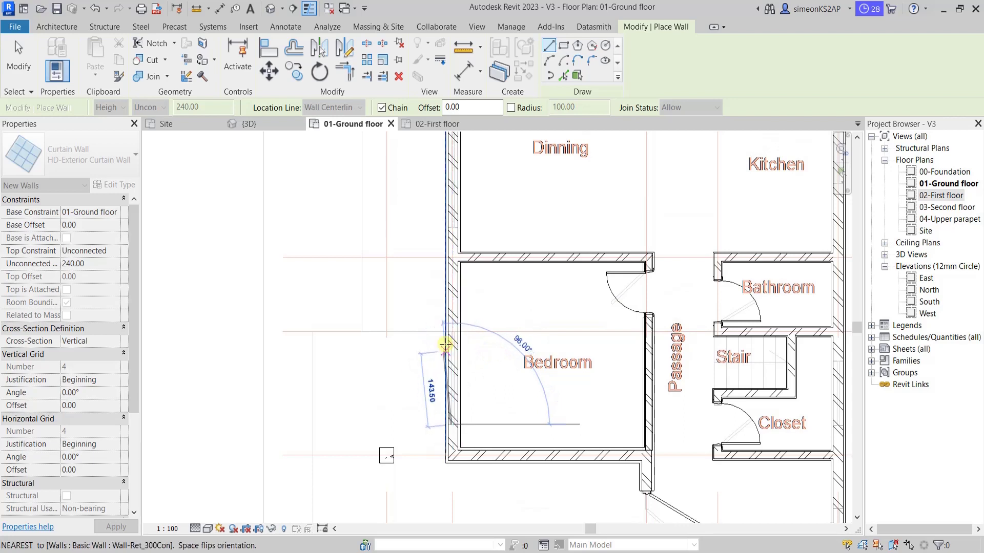
pyautogui.scroll(2, 453, 346)
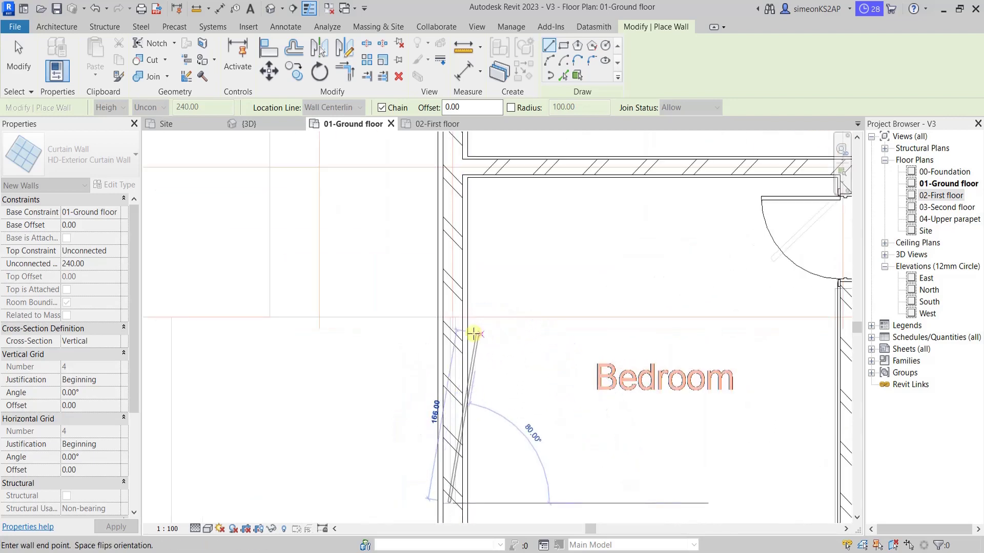
pyautogui.scroll(-1, 489, 297)
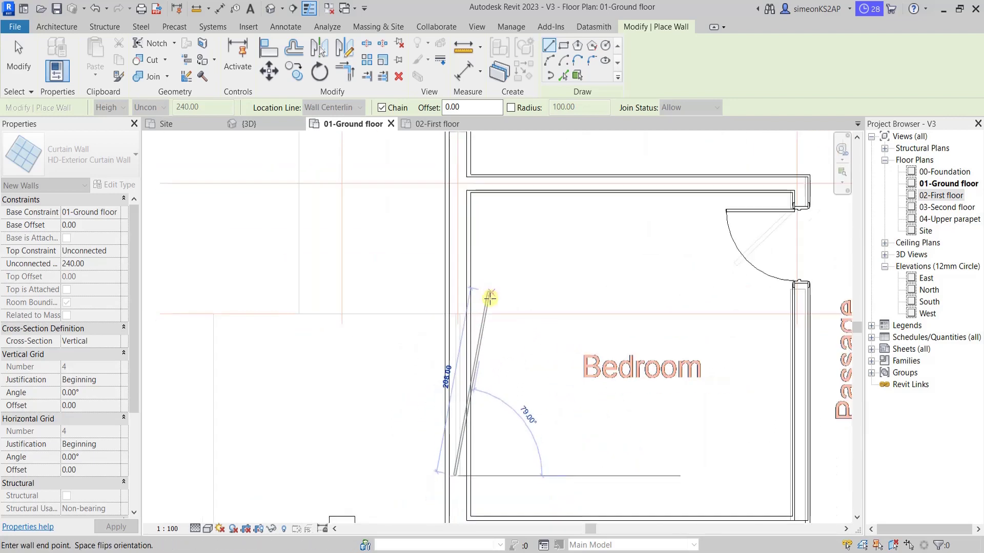
pyautogui.scroll(-2, 490, 297)
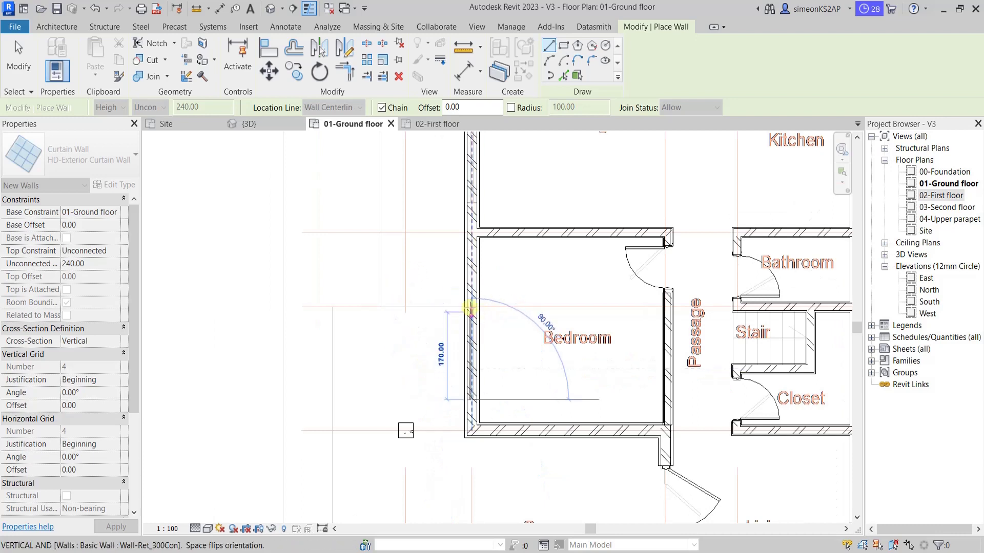
pyautogui.scroll(1, 464, 306)
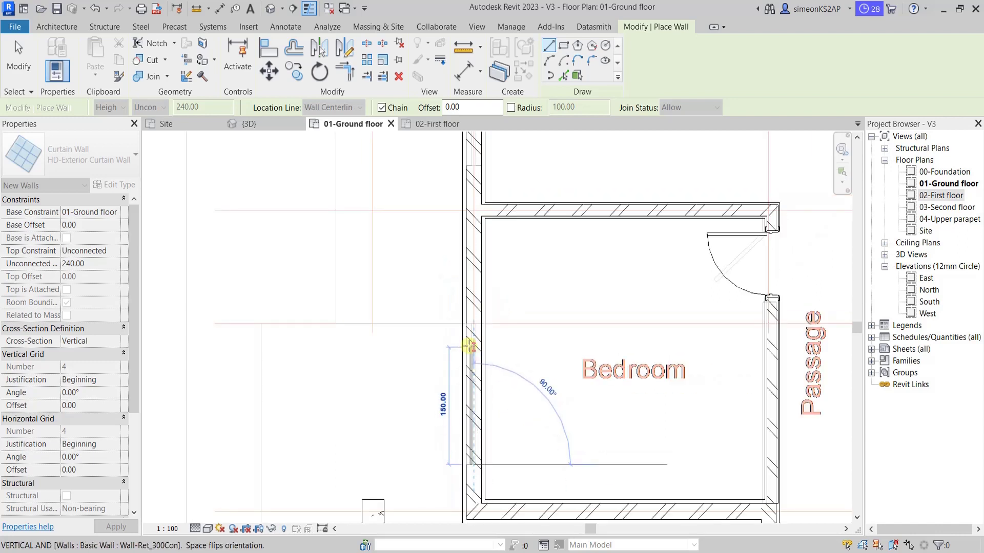
pyautogui.click(472, 324)
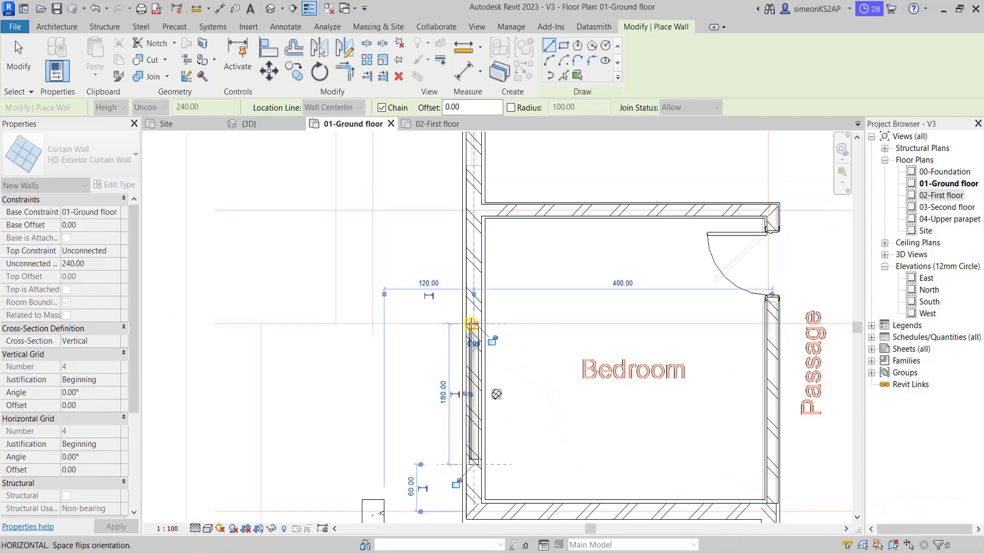
pyautogui.rightClick(471, 323)
pyautogui.click(508, 329)
# - Draw an HD-Exterior Curtain Wall along the dining room's left exterior wall
pyautogui.scroll(-4, 556, 351)
pyautogui.scroll(-2, 556, 351)
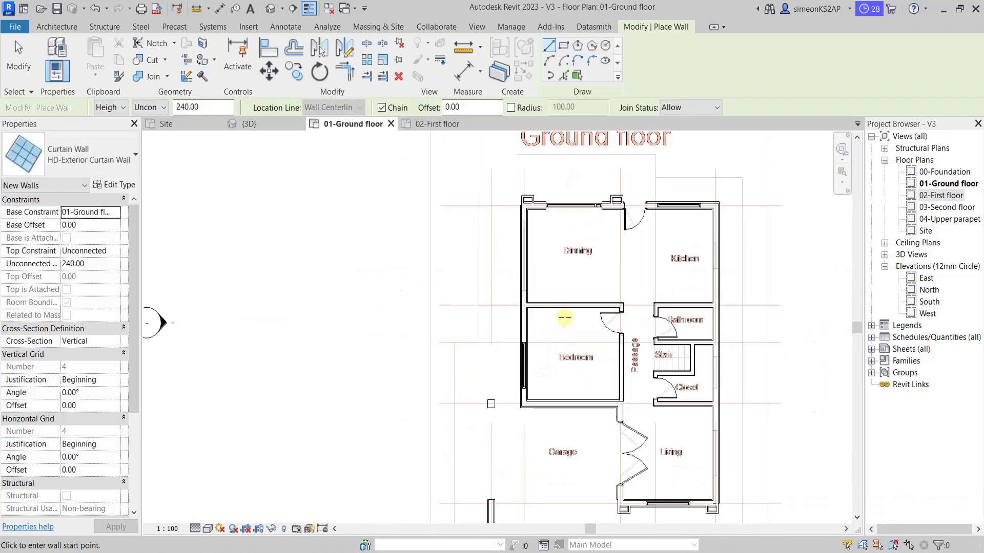
pyautogui.moveTo(563, 319); pyautogui.dragTo(531, 387, button='middle')
pyautogui.scroll(2, 508, 321)
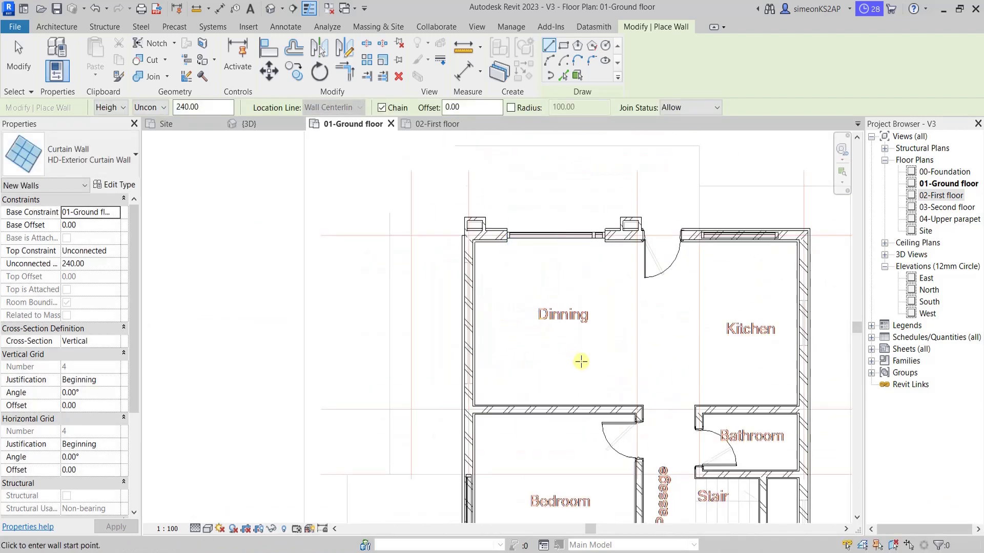
pyautogui.moveTo(591, 361); pyautogui.dragTo(541, 355, button='middle')
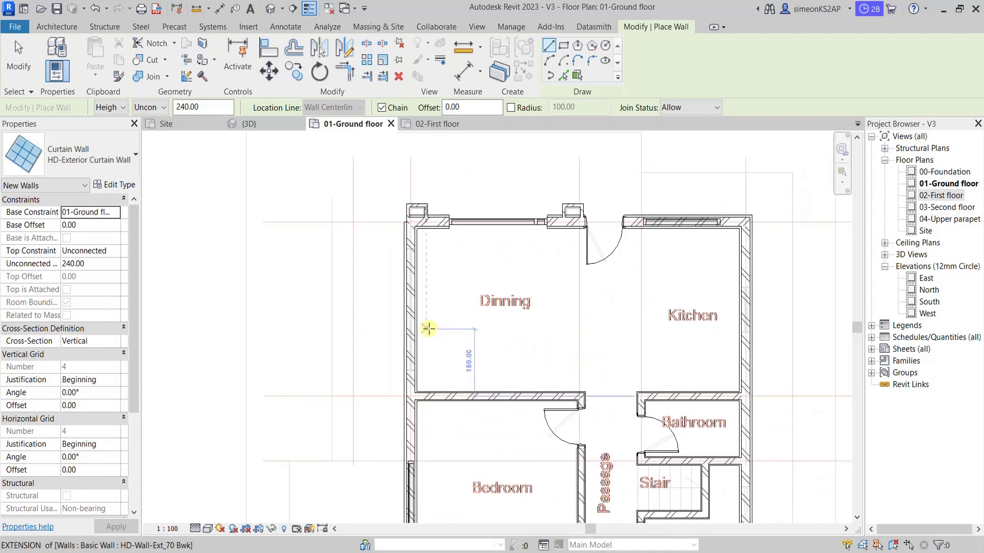
pyautogui.scroll(2, 429, 328)
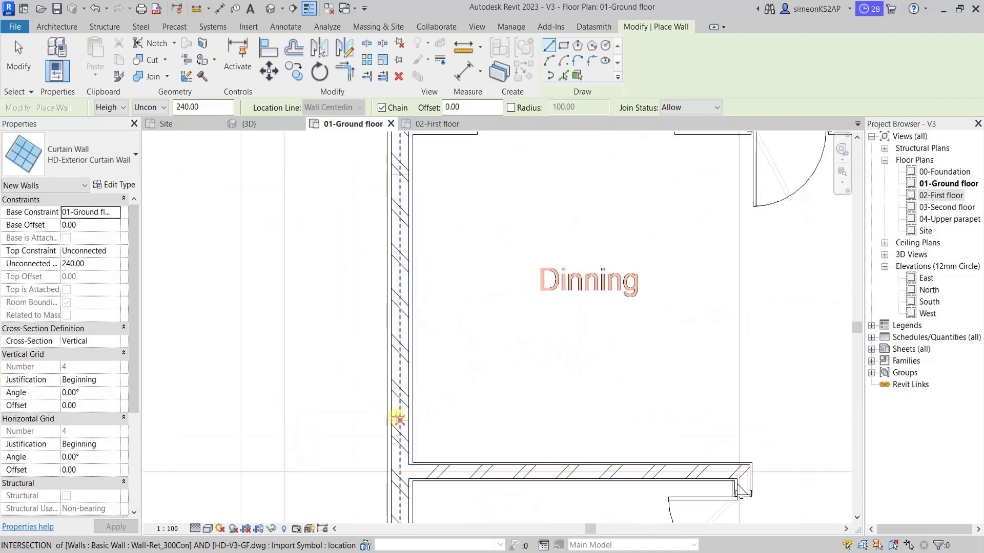
pyautogui.click(397, 419)
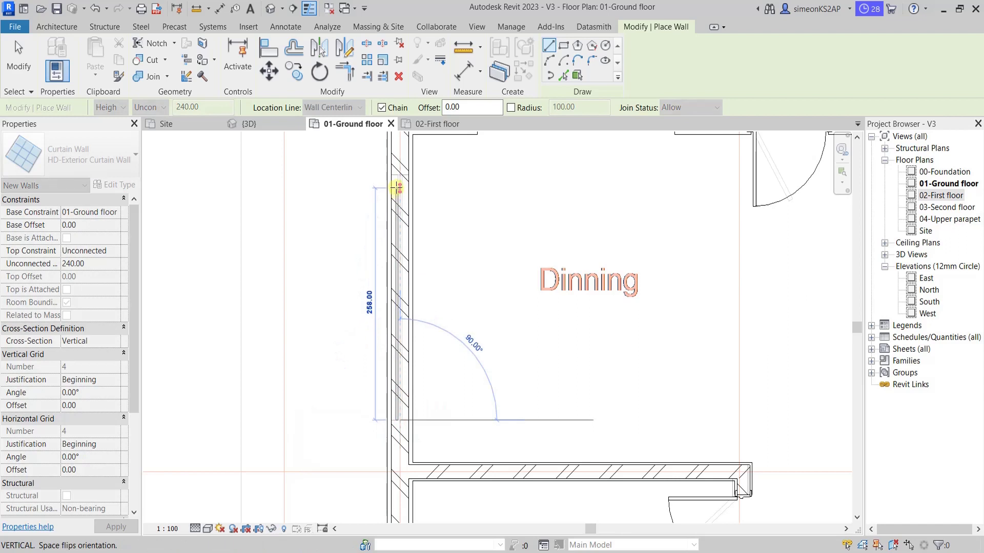
pyautogui.scroll(2, 398, 175)
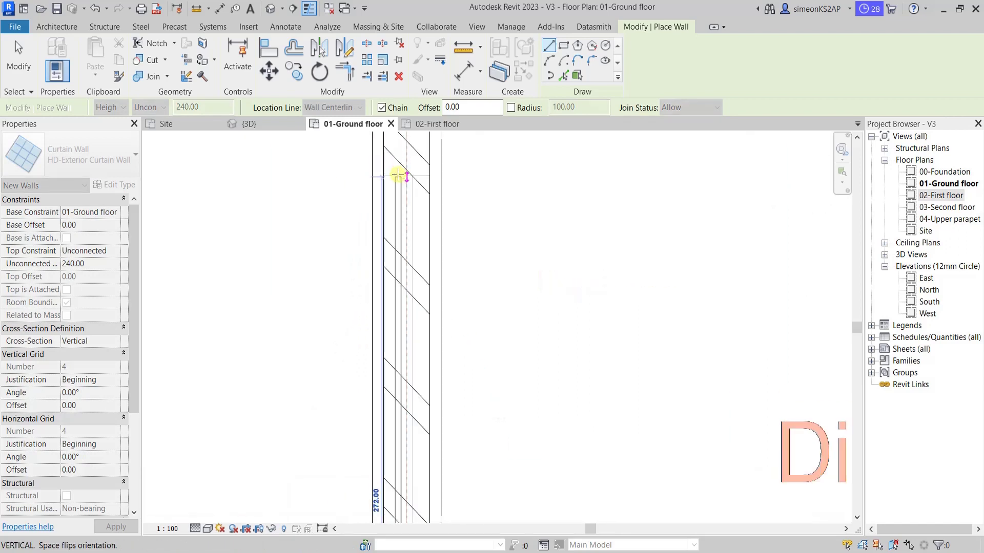
pyautogui.click(398, 175)
pyautogui.rightClick(399, 176)
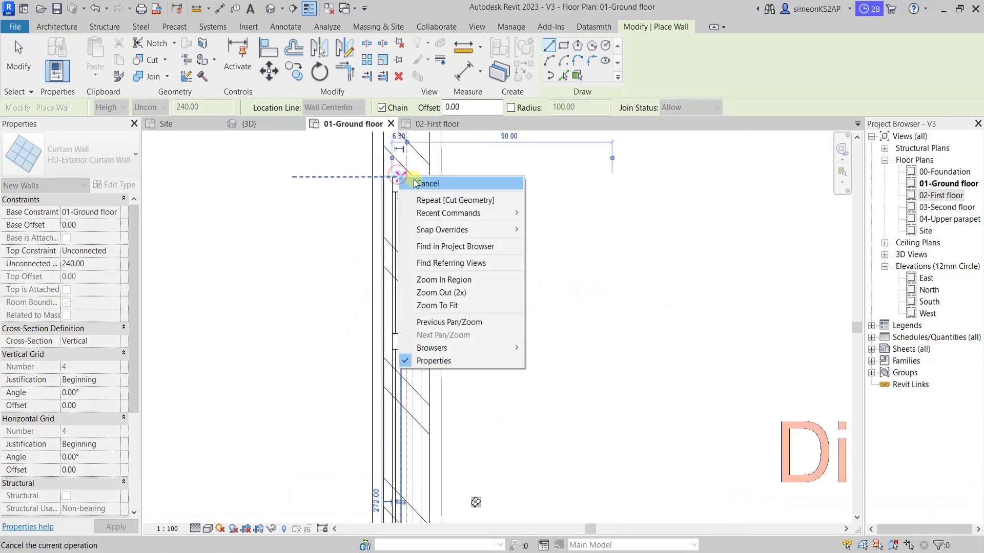
pyautogui.click(446, 185)
# - Cut the Dinning room's curtain-wall window into its host wall with Cut Geometry
pyautogui.scroll(-3, 543, 297)
pyautogui.scroll(-2, 450, 328)
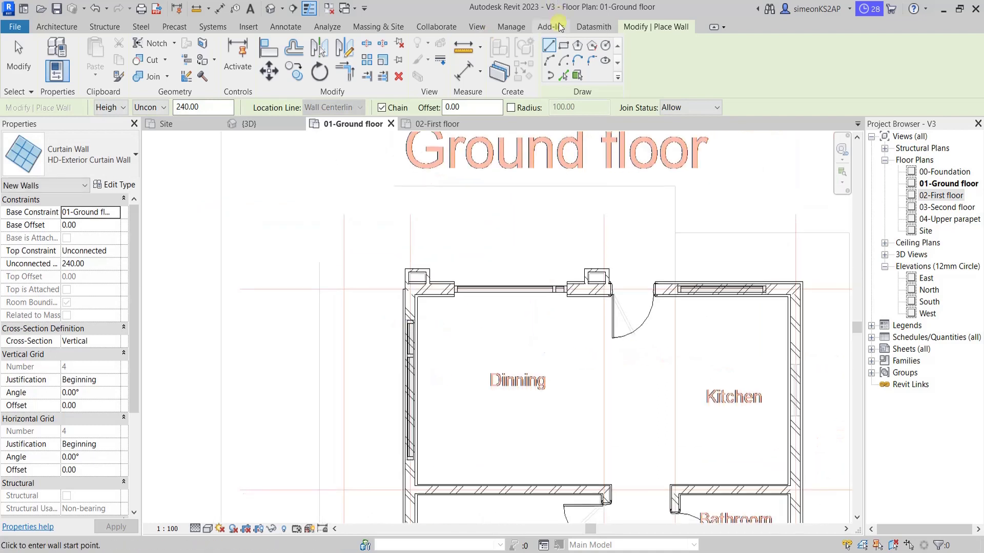
pyautogui.click(147, 60)
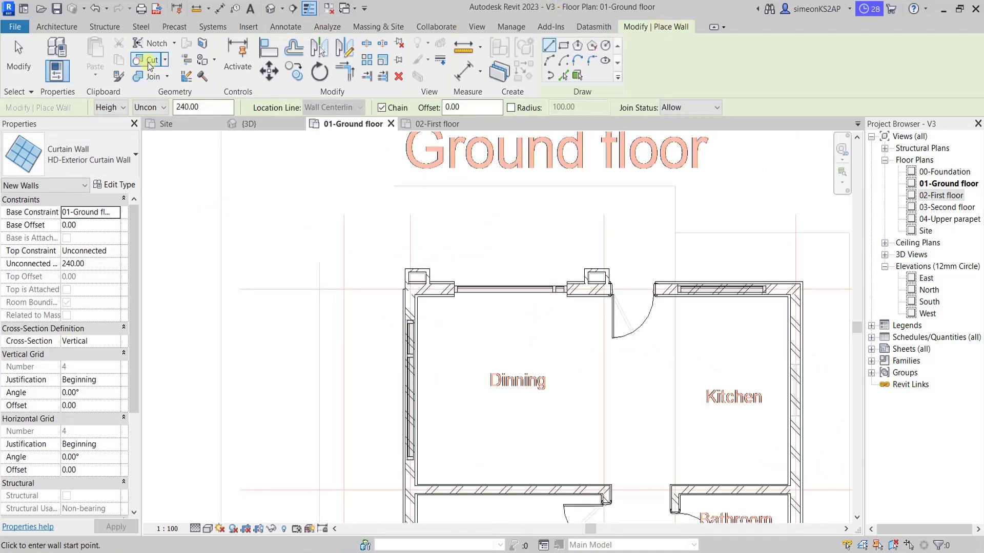
pyautogui.scroll(3, 385, 345)
pyautogui.scroll(2, 402, 327)
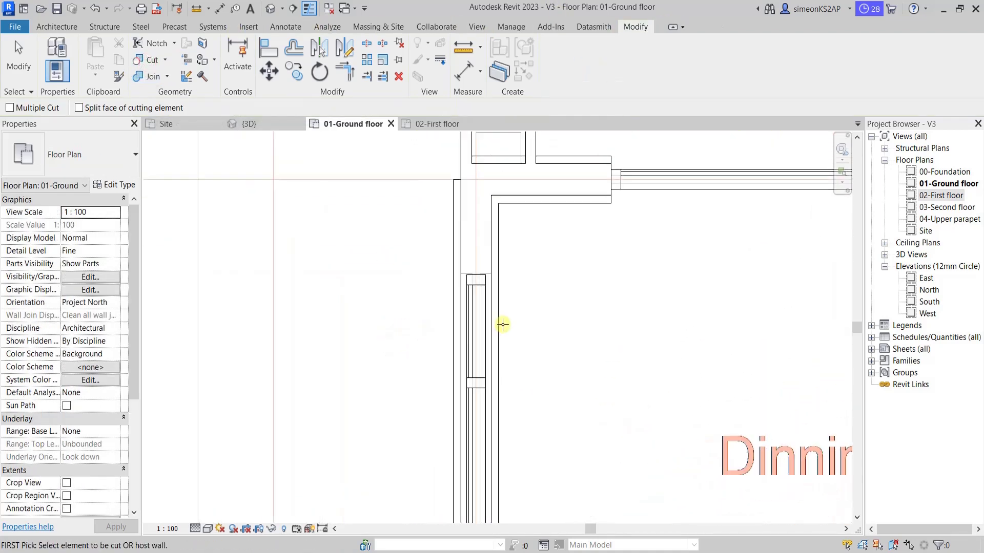
pyautogui.moveTo(500, 325)
pyautogui.mouseDown(button='middle')
pyautogui.moveTo(507, 347)
pyautogui.moveTo(491, 270)
pyautogui.mouseUp(button='middle')
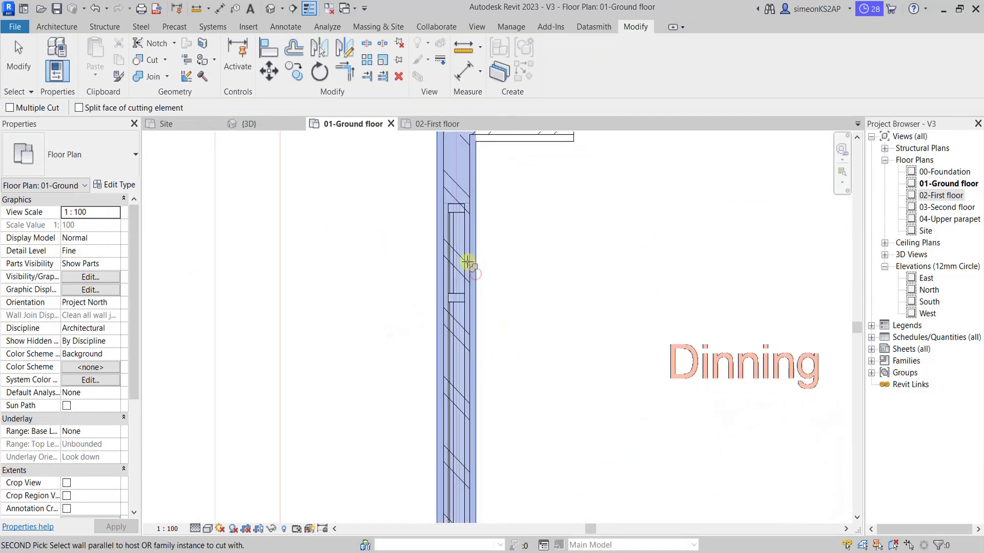
pyautogui.click(469, 251)
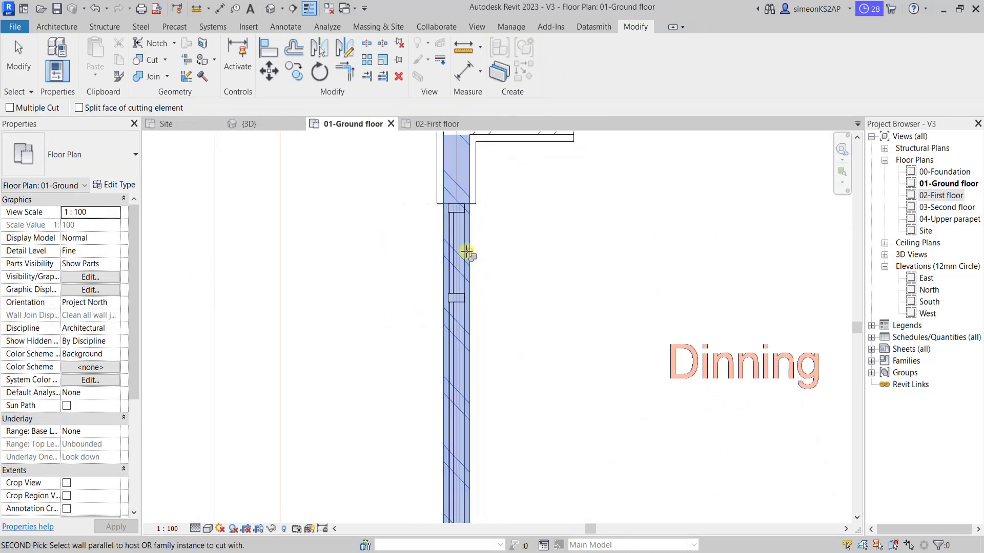
pyautogui.click(454, 282)
# - Cut the Bedroom's curtain-wall window into its exterior wall
pyautogui.scroll(-3, 448, 298)
pyautogui.scroll(-2, 512, 359)
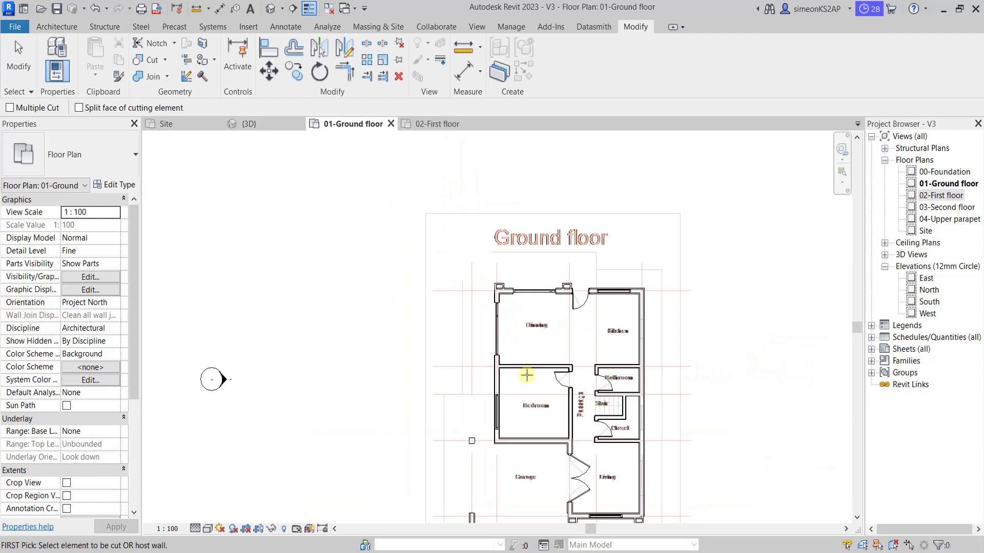
pyautogui.scroll(-1, 472, 308)
pyautogui.scroll(4, 472, 308)
pyautogui.scroll(2, 444, 307)
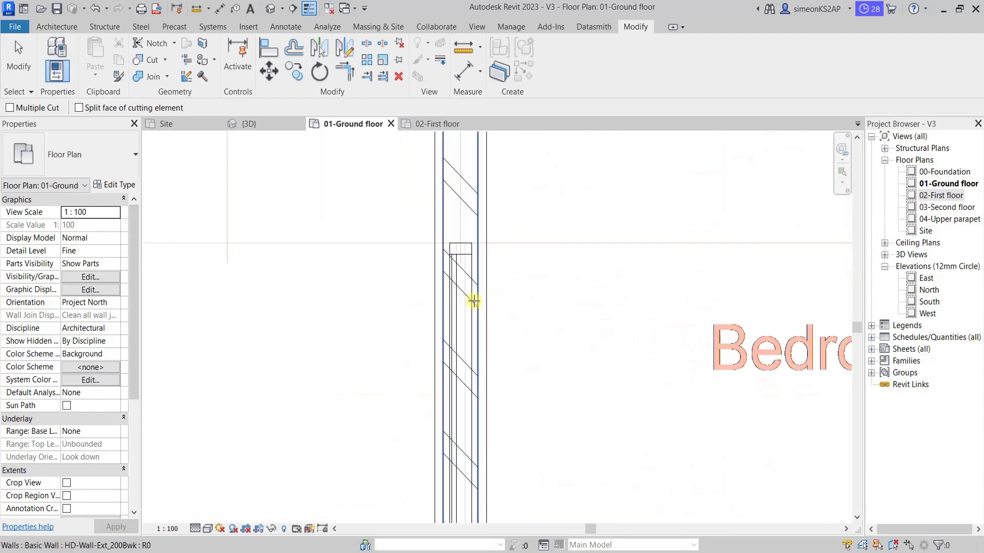
pyautogui.scroll(-1, 467, 279)
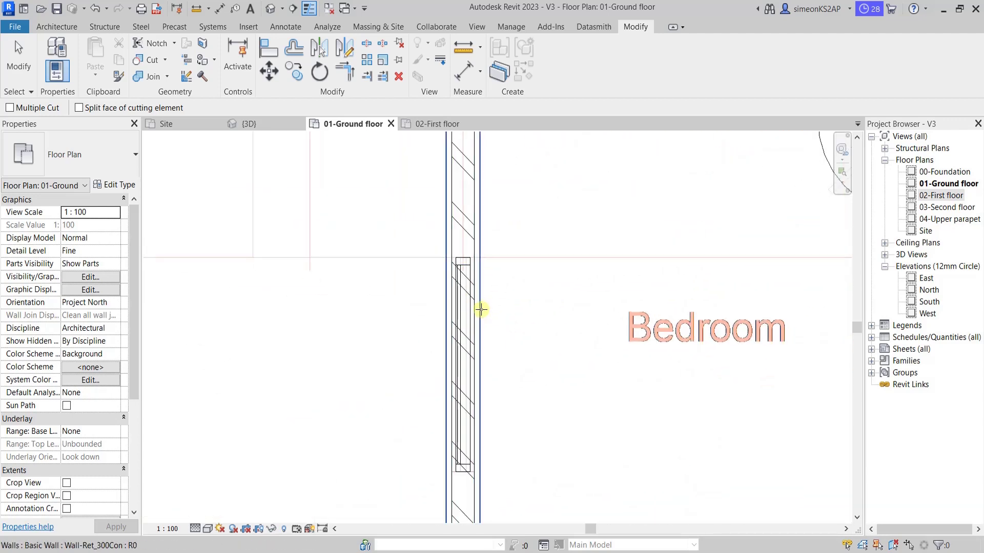
pyautogui.click(476, 311)
pyautogui.click(468, 311)
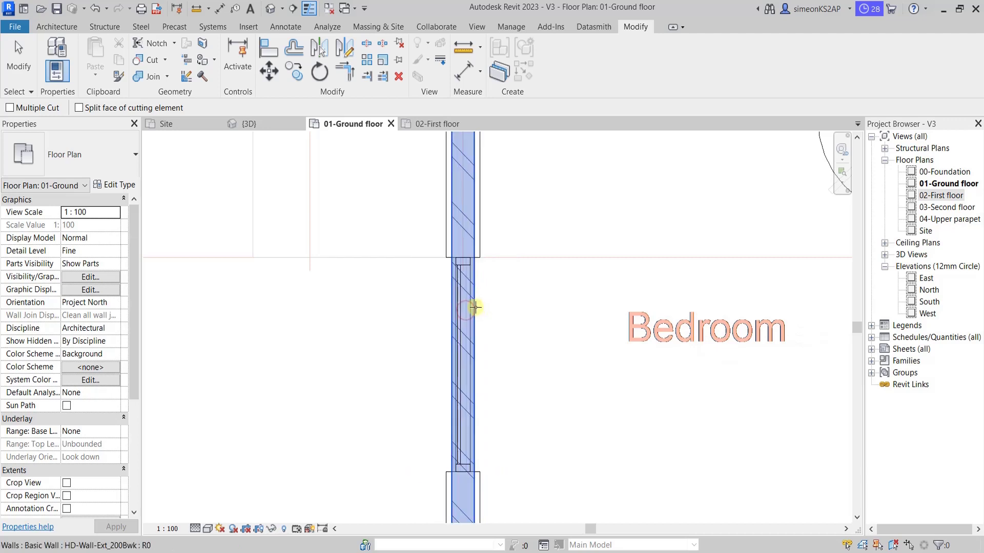
# - Cut the Living room's bottom-wall curtain-wall window into its host wall
pyautogui.scroll(-3, 468, 313)
pyautogui.scroll(-2, 492, 330)
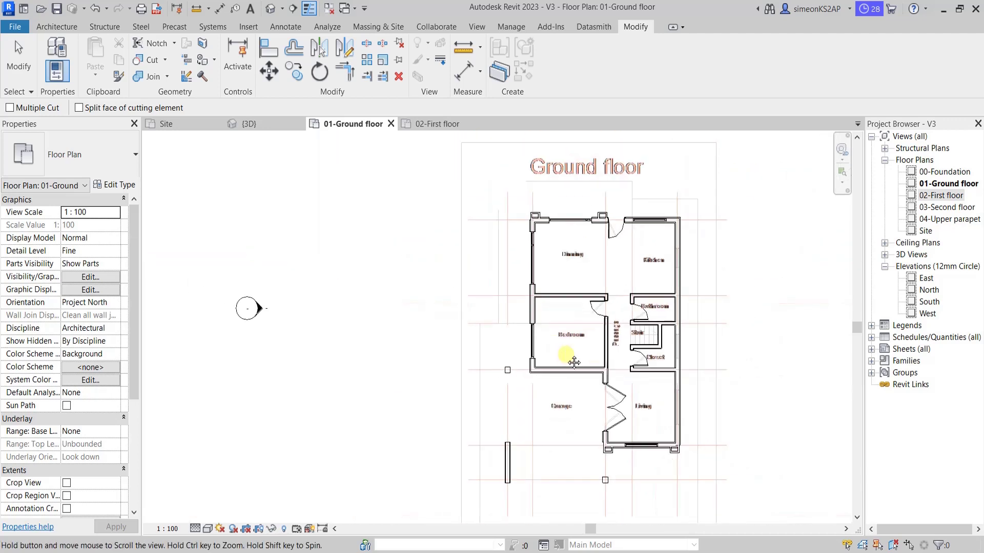
pyautogui.scroll(2, 497, 358)
pyautogui.scroll(3, 451, 411)
pyautogui.scroll(2, 451, 411)
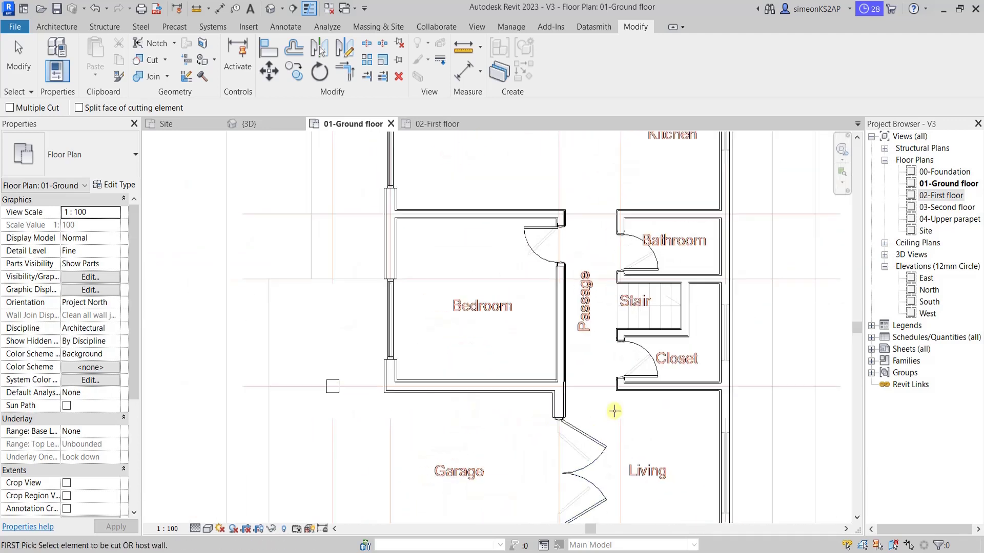
pyautogui.scroll(-3, 514, 397)
pyautogui.scroll(-1, 506, 405)
pyautogui.scroll(-2, 506, 404)
pyautogui.scroll(3, 538, 374)
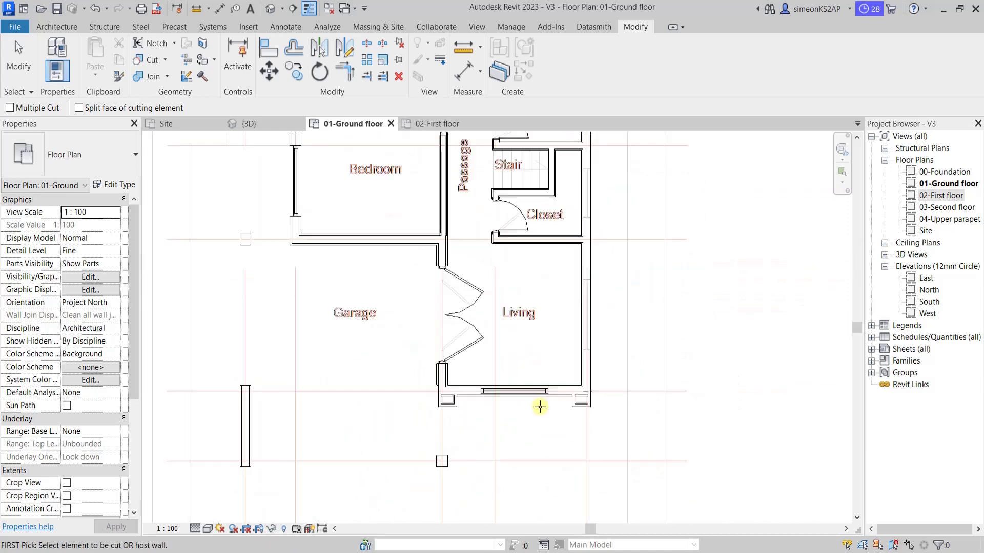
pyautogui.scroll(2, 538, 401)
pyautogui.scroll(2, 560, 387)
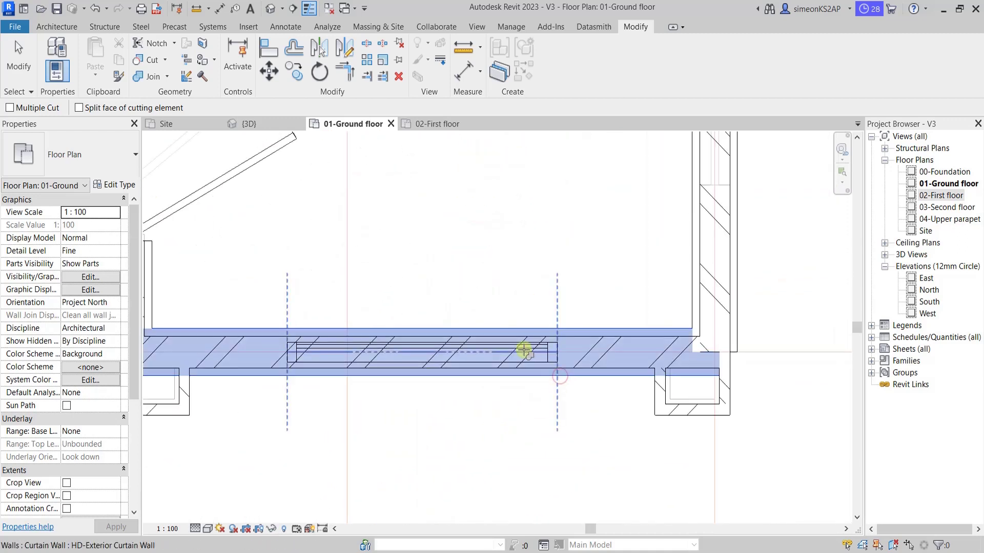
pyautogui.click(525, 352)
pyautogui.click(513, 361)
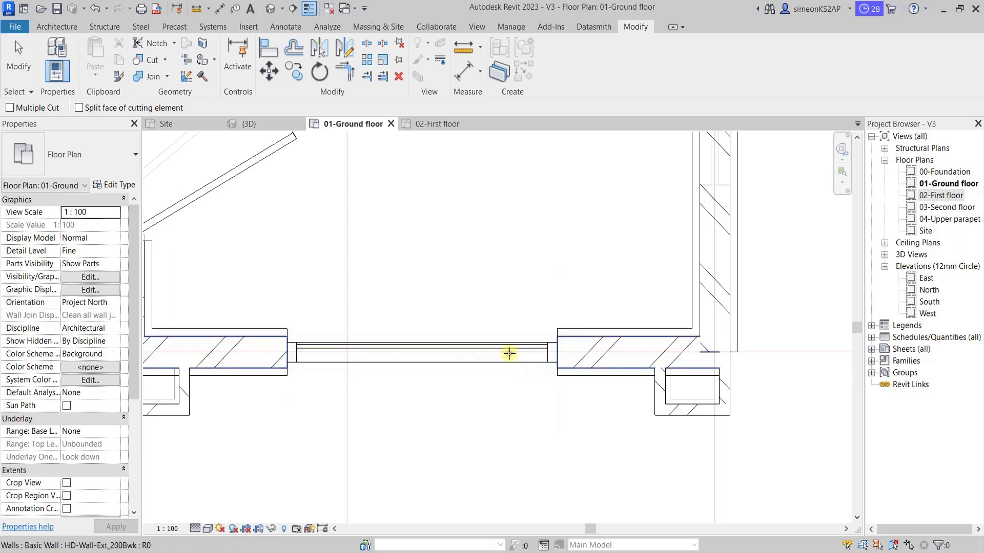
# - Cut the Kitchen's top wall around its curtain-wall window
pyautogui.scroll(-3, 507, 308)
pyautogui.scroll(-1, 536, 274)
pyautogui.moveTo(536, 275); pyautogui.dragTo(559, 336, button='middle')
pyautogui.scroll(4, 561, 328)
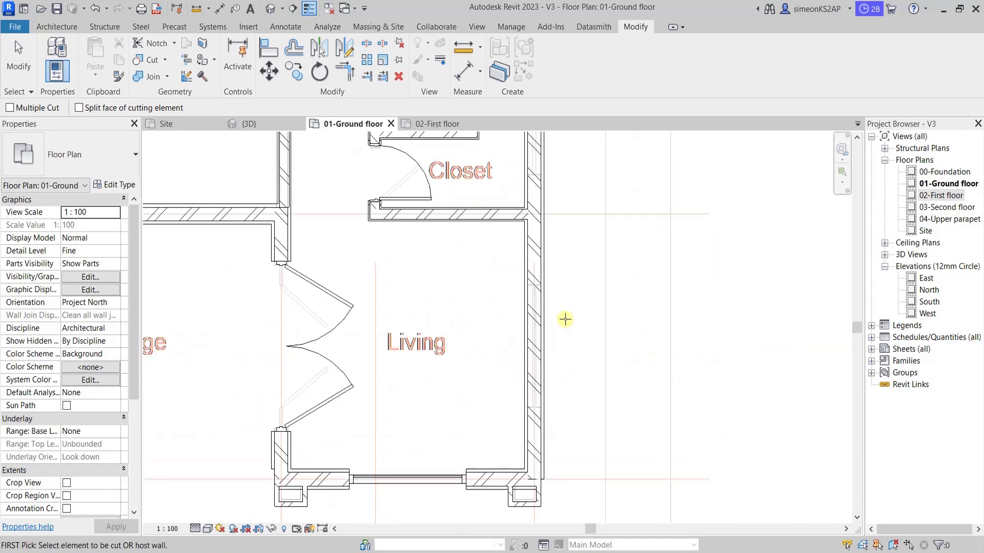
pyautogui.scroll(-1, 564, 320)
pyautogui.scroll(-3, 568, 323)
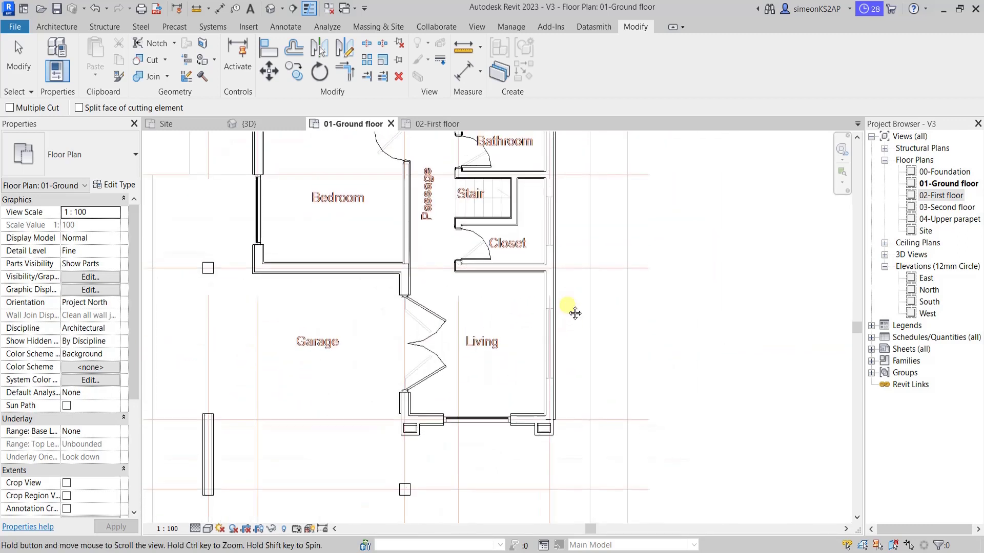
pyautogui.moveTo(568, 294); pyautogui.dragTo(567, 393, button='middle')
pyautogui.moveTo(536, 278)
pyautogui.mouseDown(button='middle')
pyautogui.moveTo(547, 348)
pyautogui.moveTo(546, 338)
pyautogui.mouseUp(button='middle')
pyautogui.scroll(2, 554, 278)
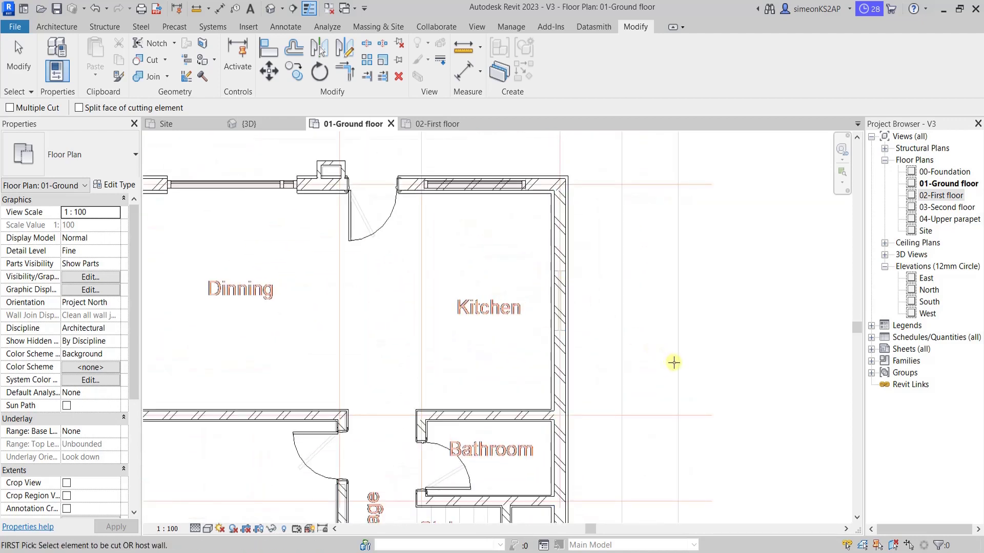
pyautogui.scroll(2, 569, 320)
pyautogui.scroll(-4, 544, 292)
pyautogui.moveTo(545, 292); pyautogui.dragTo(546, 307, button='middle')
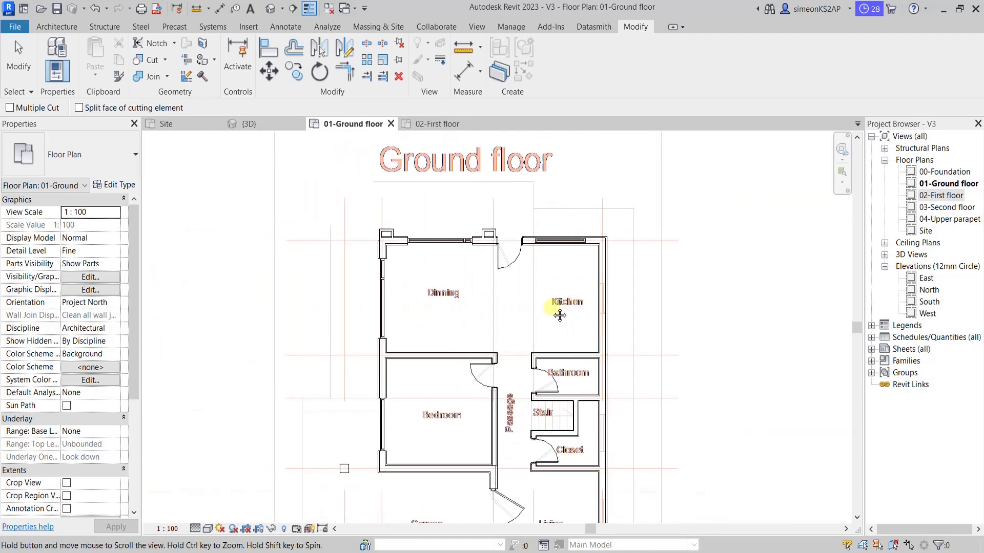
pyautogui.scroll(3, 545, 223)
pyautogui.scroll(3, 578, 256)
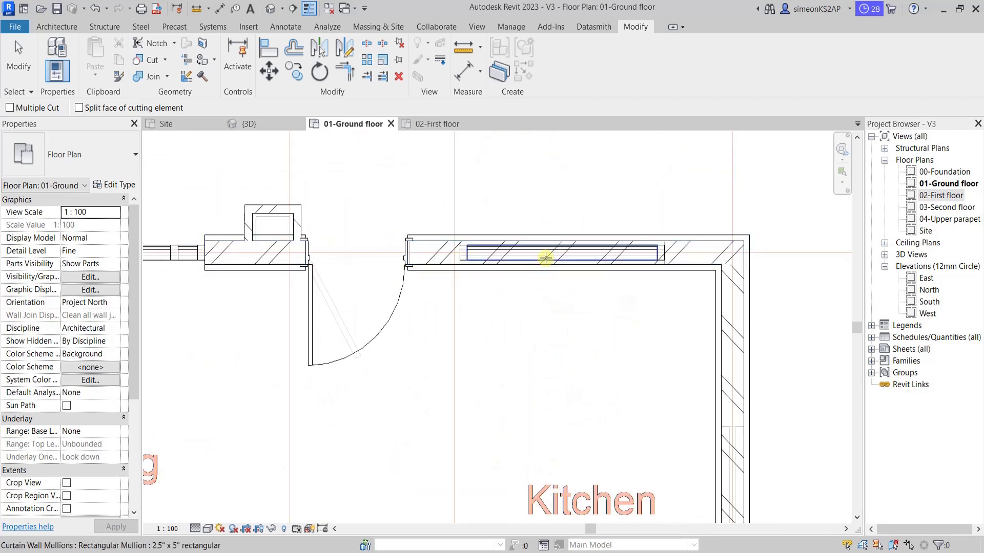
pyautogui.click(530, 252)
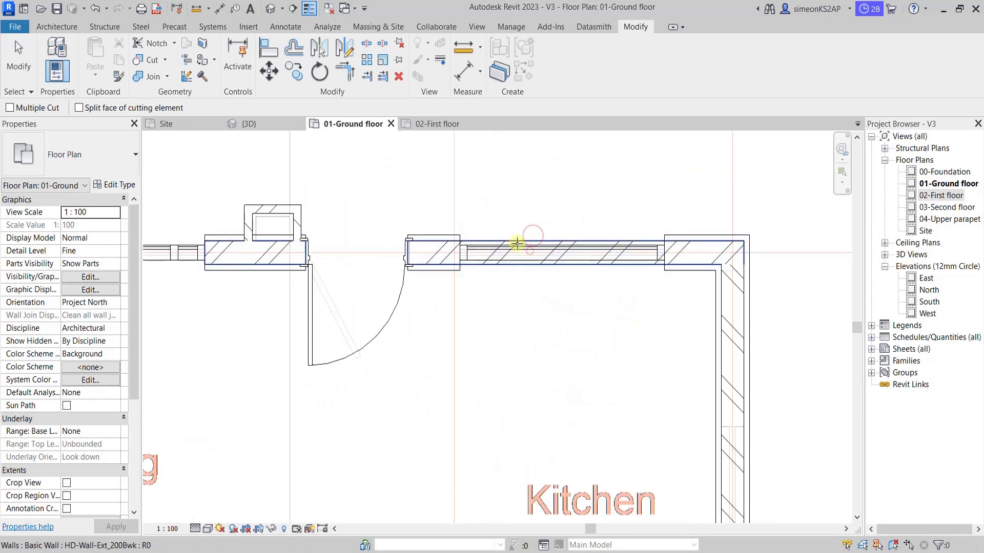
pyautogui.scroll(-5, 507, 276)
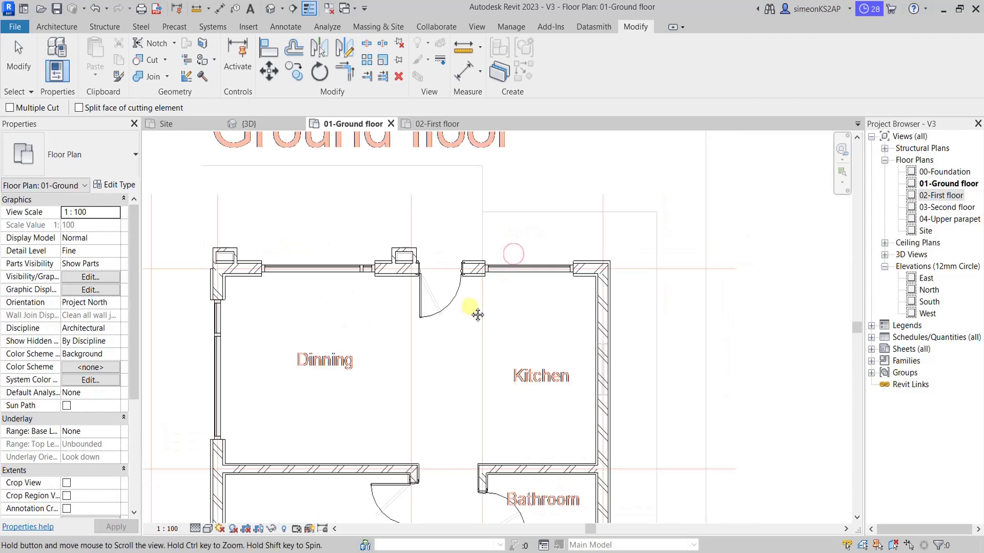
pyautogui.scroll(2, 475, 309)
pyautogui.scroll(-4, 527, 182)
pyautogui.scroll(1, 522, 297)
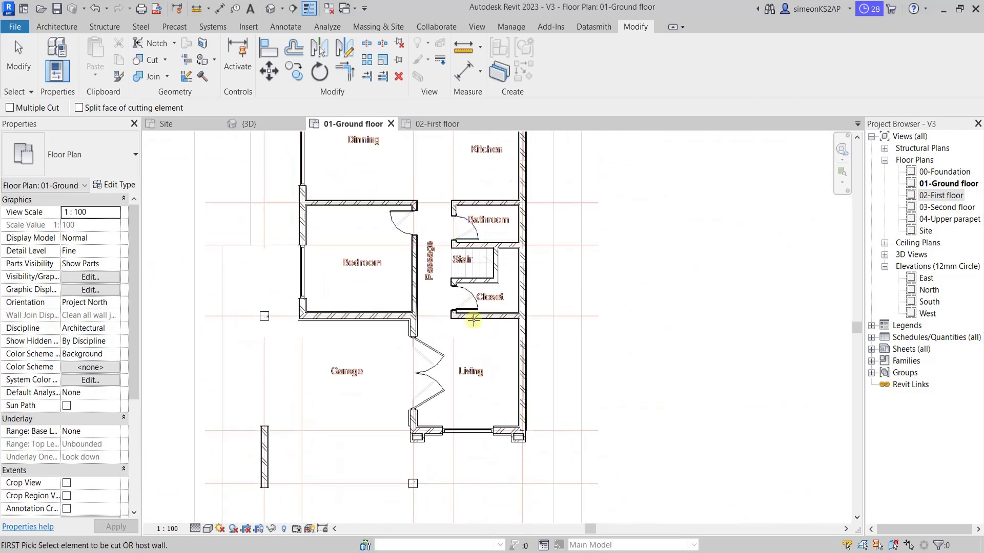
pyautogui.scroll(2, 492, 348)
pyautogui.scroll(1, 509, 377)
pyautogui.scroll(1, 554, 377)
pyautogui.moveTo(585, 376); pyautogui.dragTo(588, 368, button='middle')
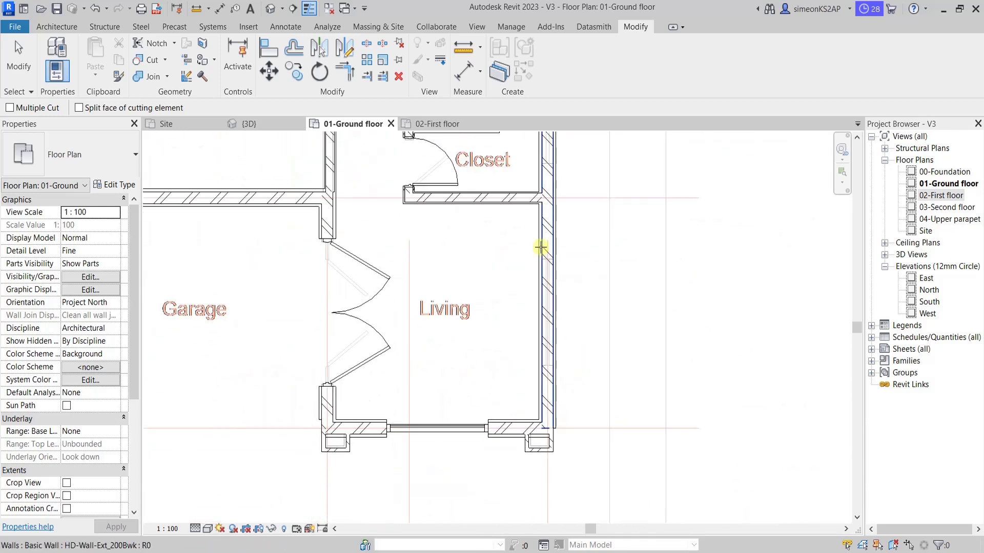
pyautogui.scroll(2, 547, 348)
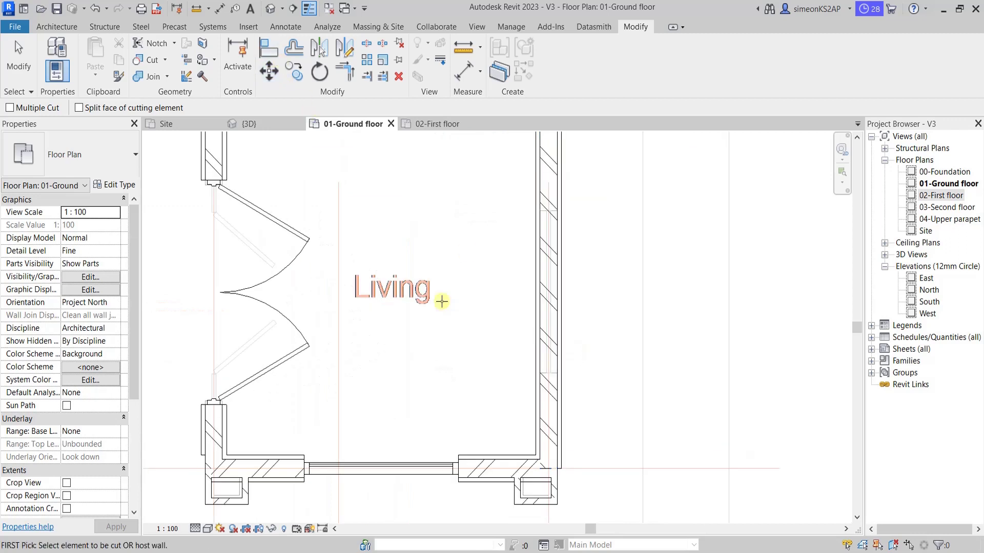
pyautogui.scroll(-1, 468, 367)
# - Stop the cut command and start a similar wall from the Living room's bottom curtain wall
pyautogui.rightClick(408, 204)
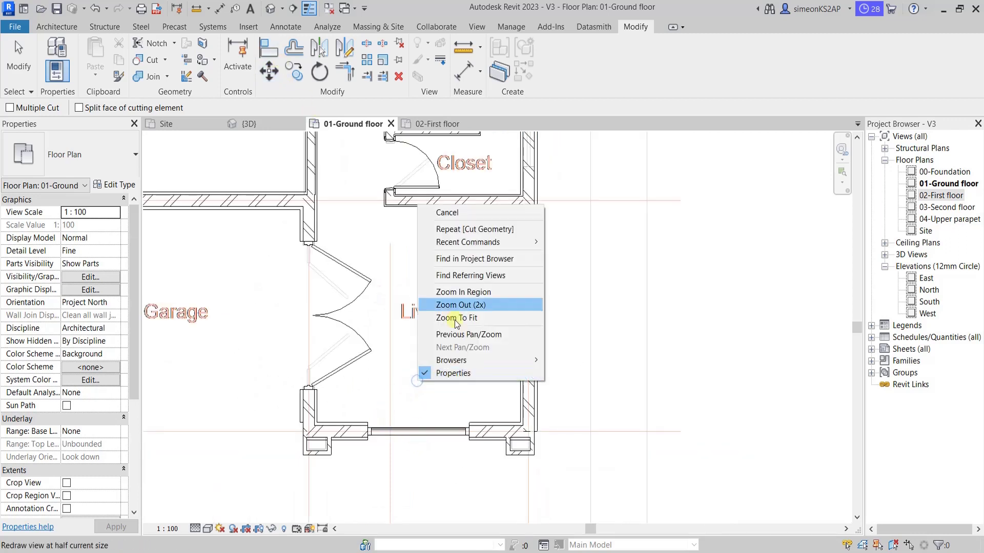
pyautogui.click(444, 211)
pyautogui.rightClick(436, 271)
pyautogui.click(476, 279)
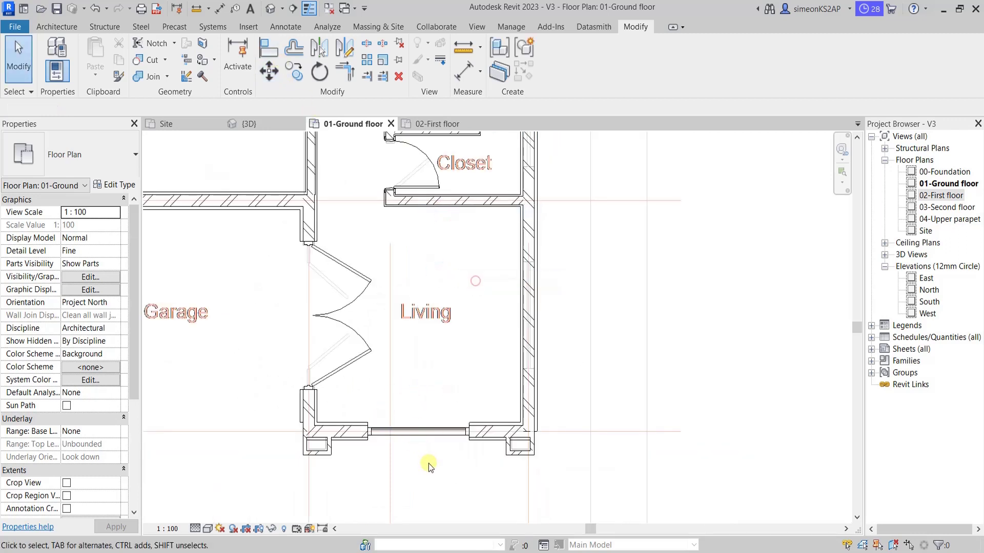
pyautogui.click(427, 440)
pyautogui.rightClick(421, 358)
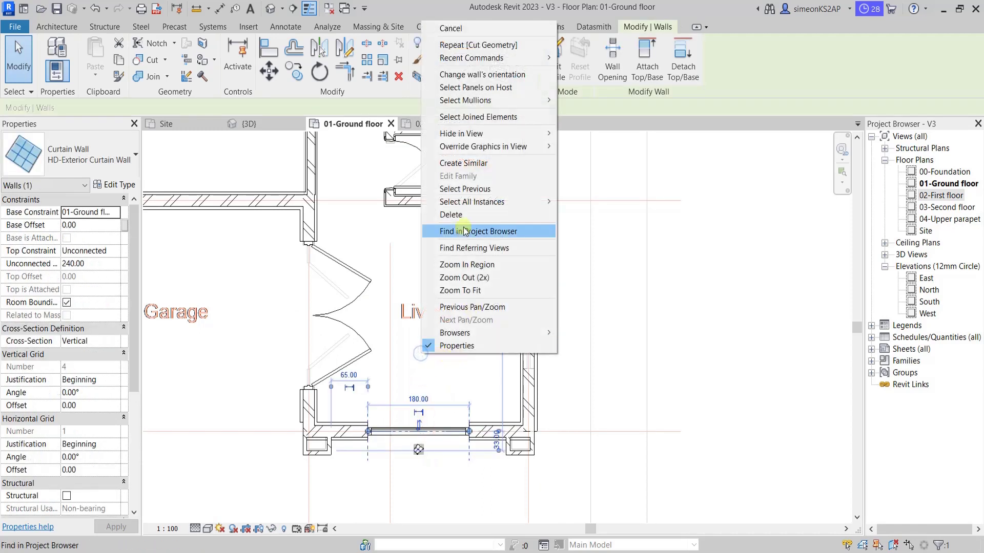
pyautogui.click(463, 163)
pyautogui.scroll(2, 528, 327)
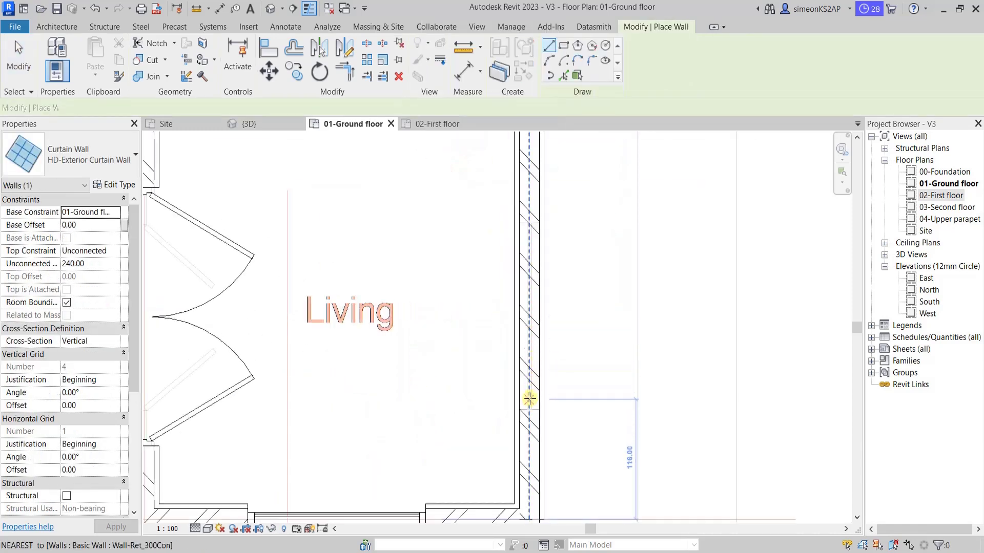
# - Draw a 180-long curtain wall up the Living room's right exterior wall
pyautogui.click(529, 408)
pyautogui.click(528, 226)
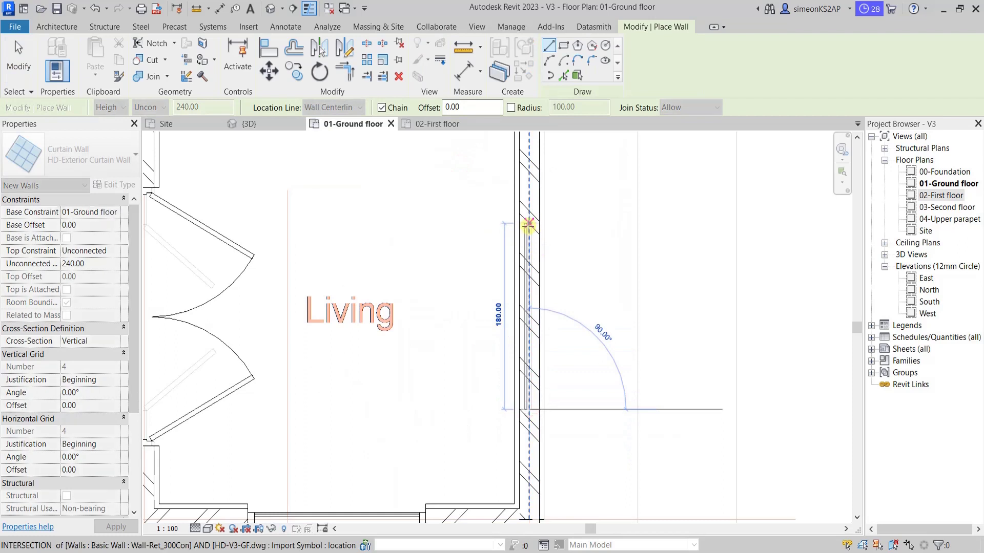
pyautogui.rightClick(528, 226)
pyautogui.click(558, 234)
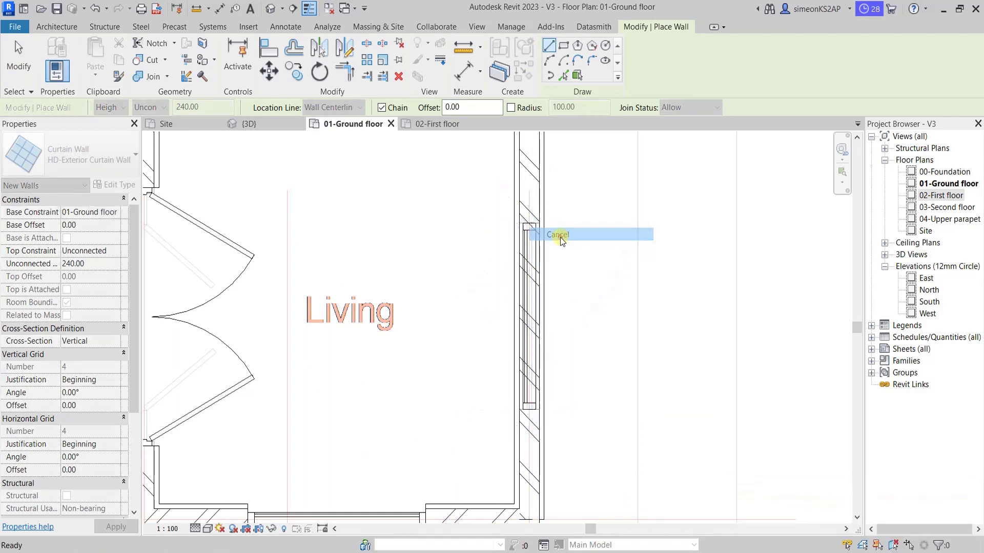
pyautogui.scroll(-3, 604, 297)
pyautogui.scroll(1, 563, 307)
pyautogui.rightClick(661, 311)
pyautogui.click(692, 319)
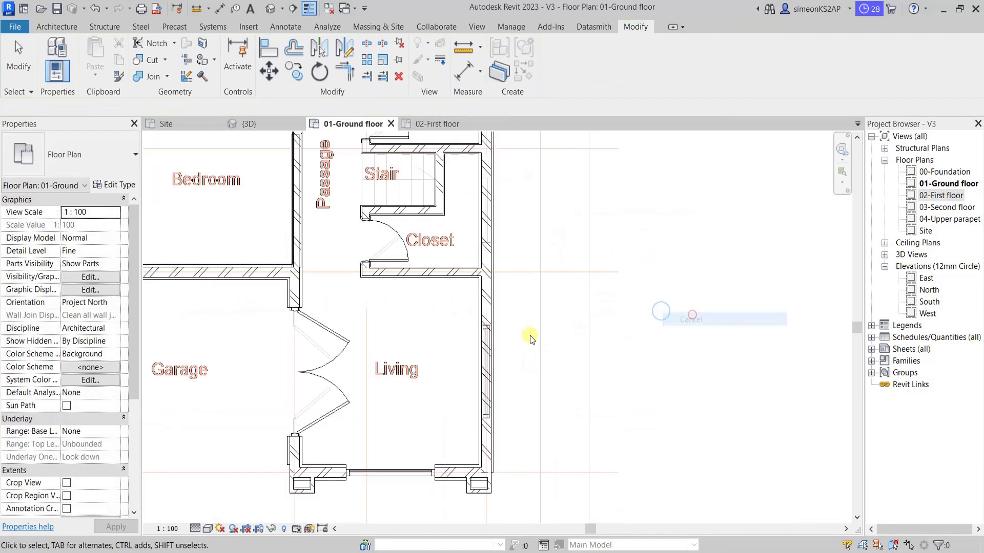
# - Cut the new curtain wall into the Living room's right wall with Cut Geometry
pyautogui.rightClick(561, 312)
pyautogui.click(610, 325)
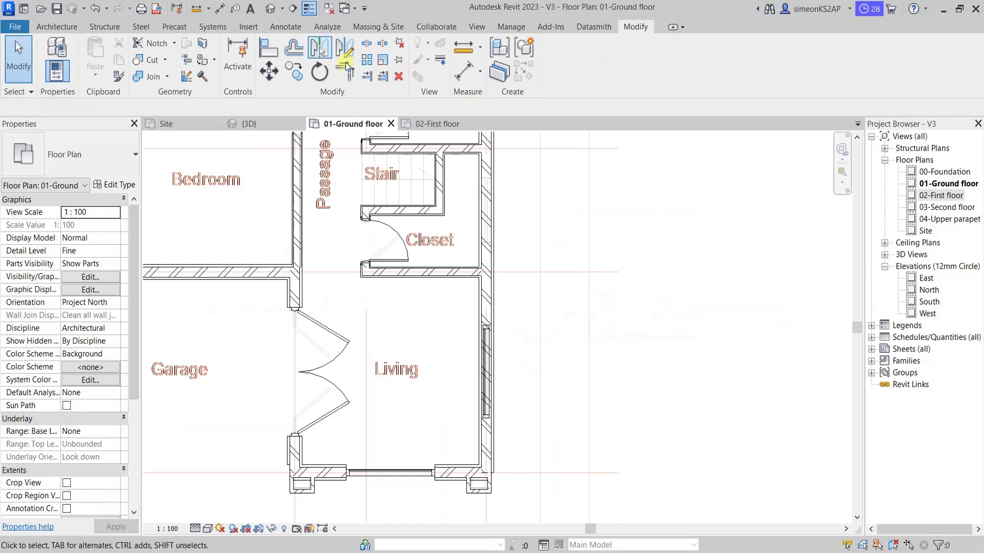
pyautogui.scroll(1, 492, 364)
pyautogui.scroll(2, 485, 346)
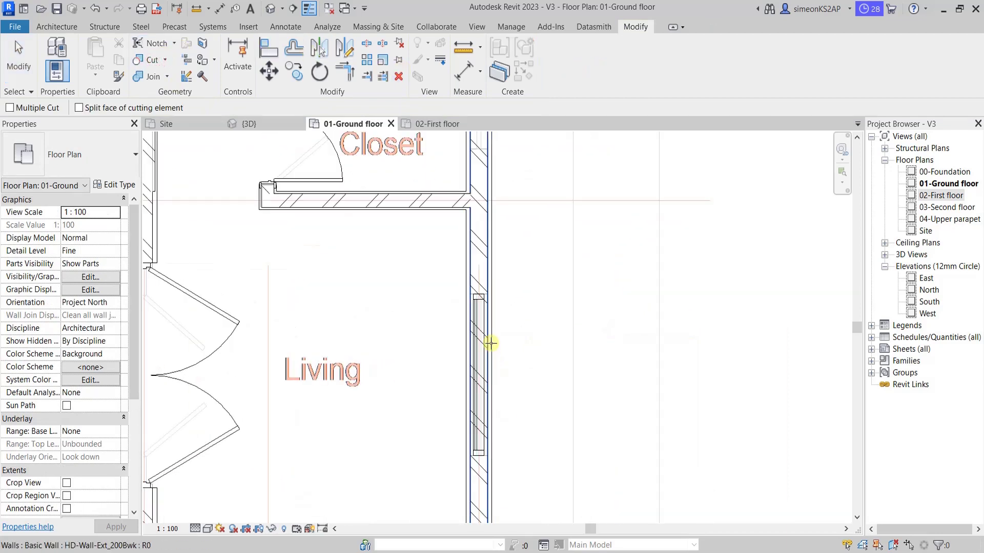
pyautogui.click(486, 344)
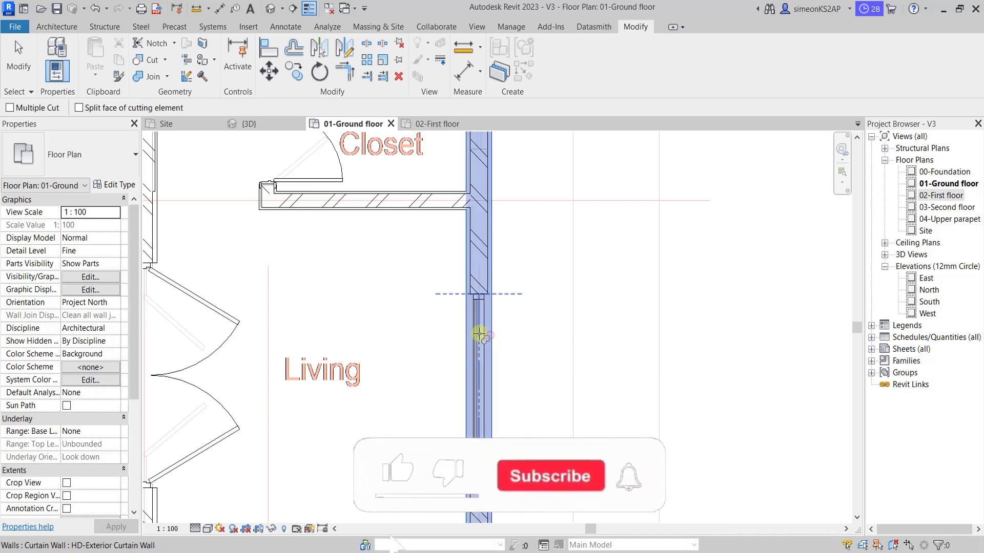
pyautogui.click(479, 334)
pyautogui.scroll(-2, 500, 340)
pyautogui.scroll(-2, 507, 399)
pyautogui.scroll(-1, 507, 400)
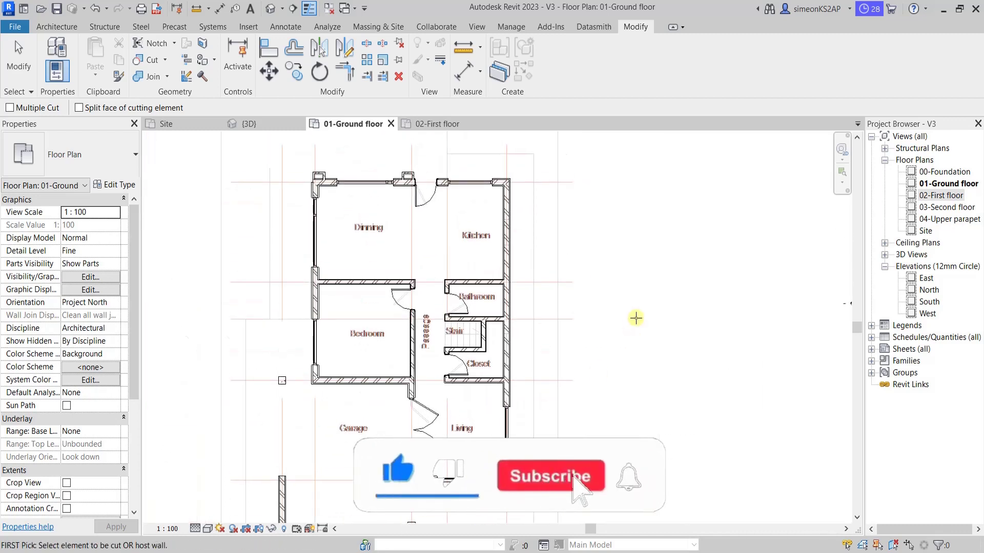
pyautogui.rightClick(636, 318)
pyautogui.click(666, 326)
pyautogui.rightClick(621, 275)
# - Dismiss the options list and switch to the {3D} view of the house
pyautogui.click(648, 282)
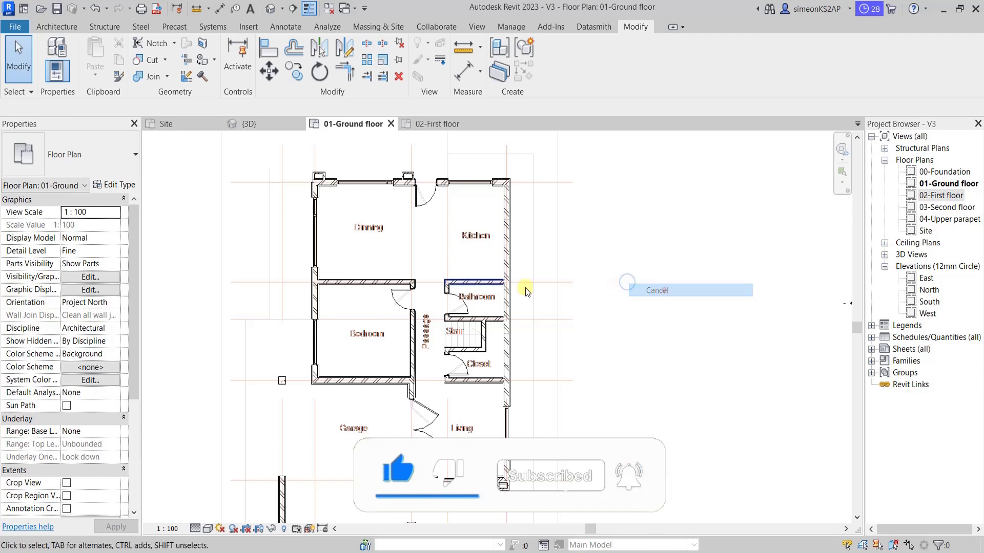
pyautogui.scroll(-2, 468, 287)
pyautogui.click(250, 124)
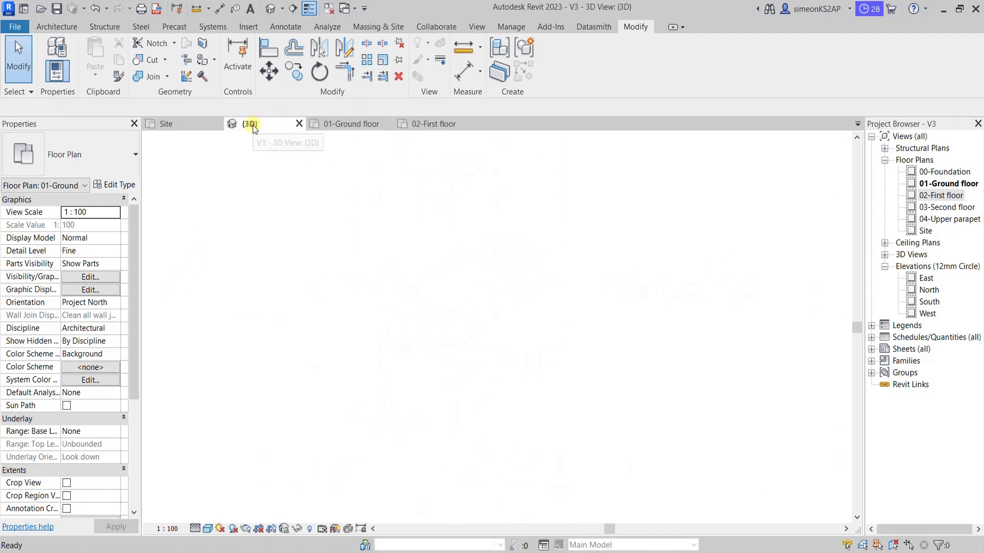
pyautogui.scroll(-4, 499, 354)
# - Orbit and zoom the 3D model to inspect the entrance window and the whole site
pyautogui.moveTo(472, 404)
pyautogui.keyDown('shift'); pyautogui.mouseDown(button='middle')
pyautogui.moveTo(457, 408)
pyautogui.moveTo(583, 406)
pyautogui.moveTo(816, 476)
pyautogui.moveTo(362, 471)
pyautogui.moveTo(333, 395)
pyautogui.moveTo(307, 429)
pyautogui.moveTo(493, 382)
pyautogui.moveTo(435, 408)
pyautogui.moveTo(369, 373)
pyautogui.moveTo(351, 259)
pyautogui.moveTo(314, 333)
pyautogui.mouseUp(button='middle'); pyautogui.keyUp('shift')
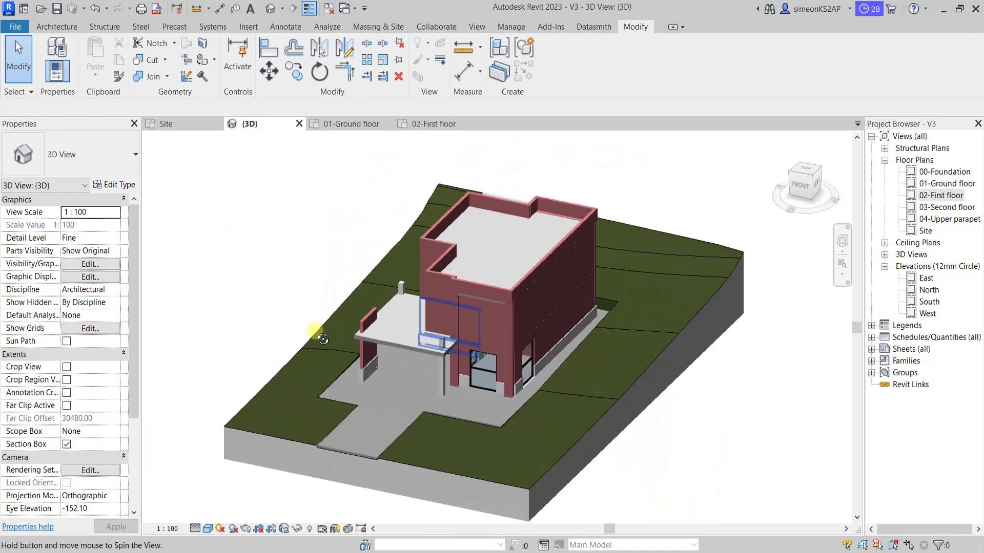
pyautogui.scroll(3, 490, 409)
pyautogui.scroll(2, 499, 406)
pyautogui.keyDown('shift'); pyautogui.moveTo(484, 349); pyautogui.dragTo(477, 394, button='middle'); pyautogui.keyUp('shift')
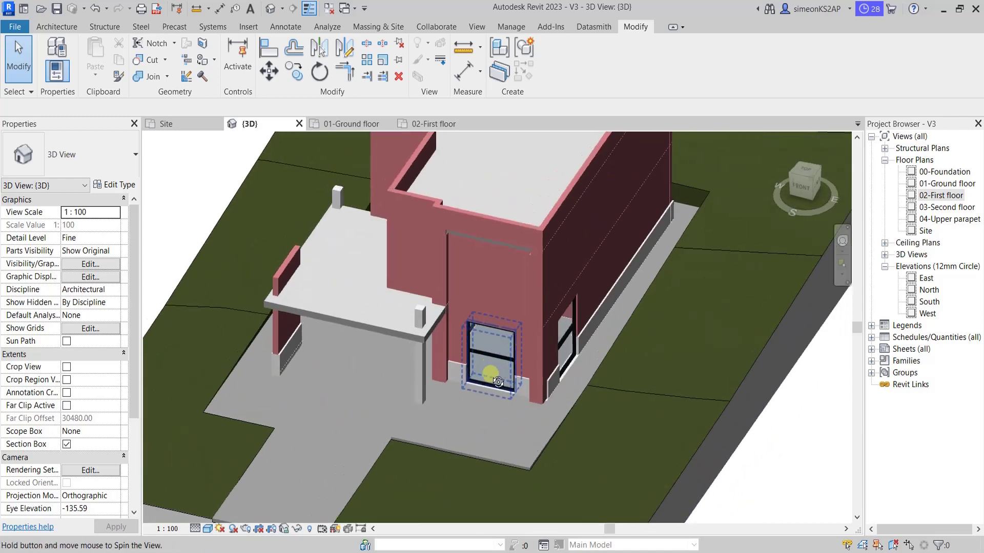
pyautogui.scroll(2, 499, 406)
pyautogui.scroll(2, 540, 430)
pyautogui.scroll(2, 546, 432)
pyautogui.scroll(-5, 546, 432)
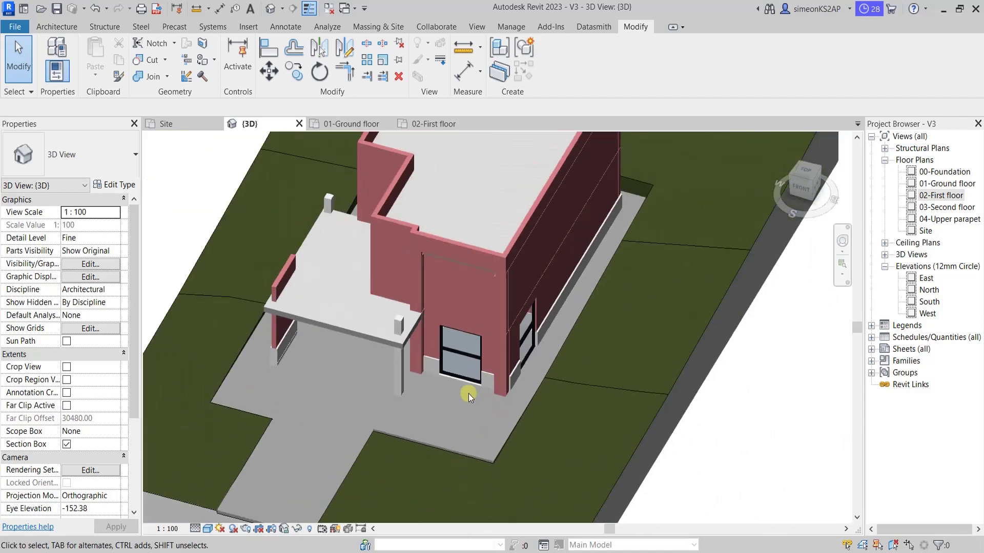
pyautogui.scroll(-2, 469, 394)
pyautogui.keyDown('shift'); pyautogui.moveTo(465, 409); pyautogui.dragTo(610, 422, button='middle'); pyautogui.keyUp('shift')
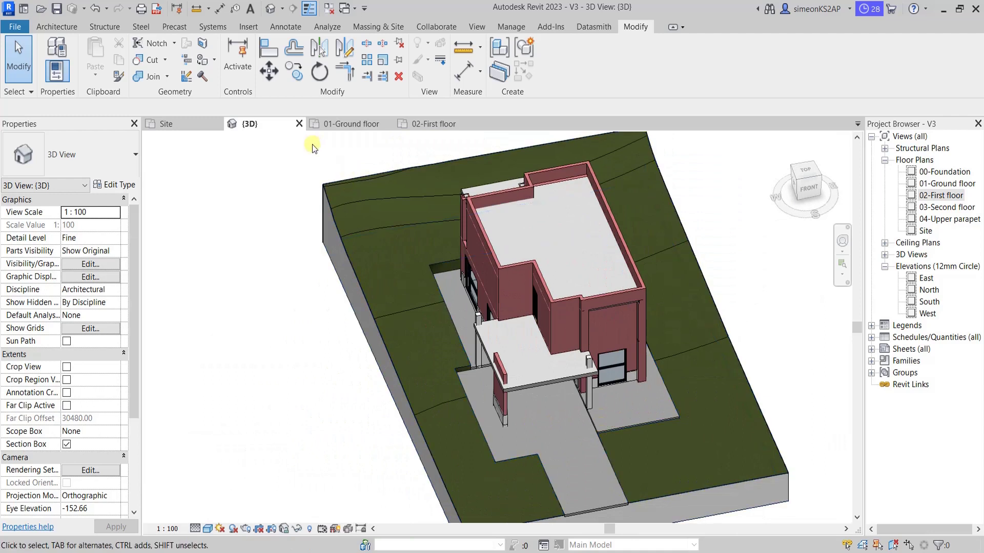
# - Return to the 01-Ground floor plan and pan to its title
pyautogui.click(347, 124)
pyautogui.scroll(3, 490, 260)
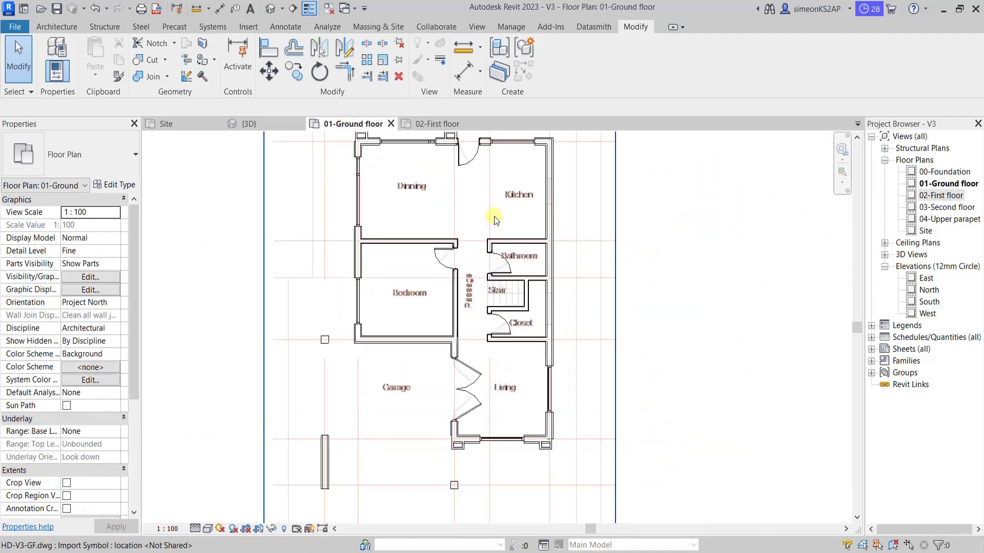
pyautogui.scroll(-1, 506, 220)
pyautogui.moveTo(506, 219)
pyautogui.mouseDown(button='middle')
pyautogui.moveTo(479, 242)
pyautogui.moveTo(477, 347)
pyautogui.moveTo(510, 322)
pyautogui.mouseUp(button='middle')
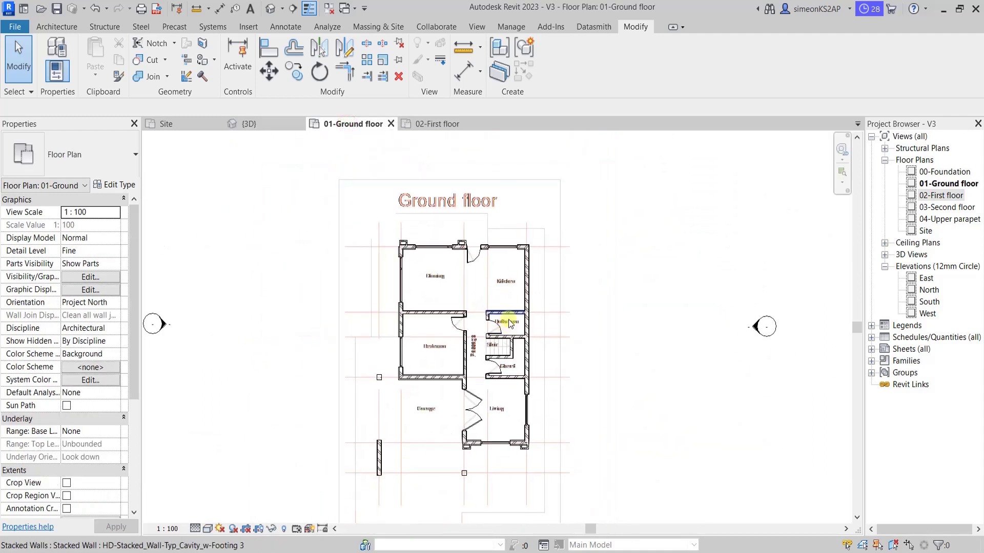
# - Review the 02-First floor plan, panning across it
pyautogui.click(435, 124)
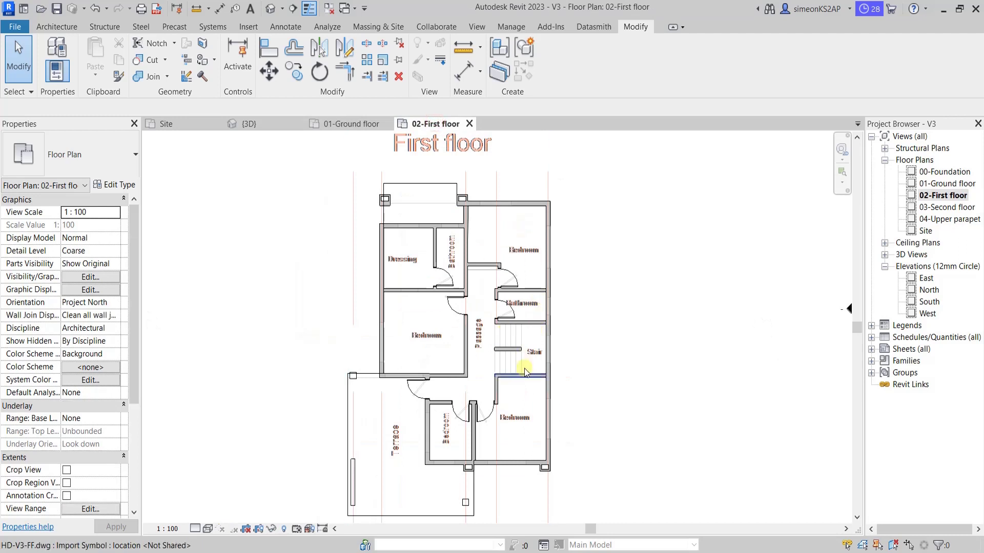
pyautogui.scroll(2, 474, 334)
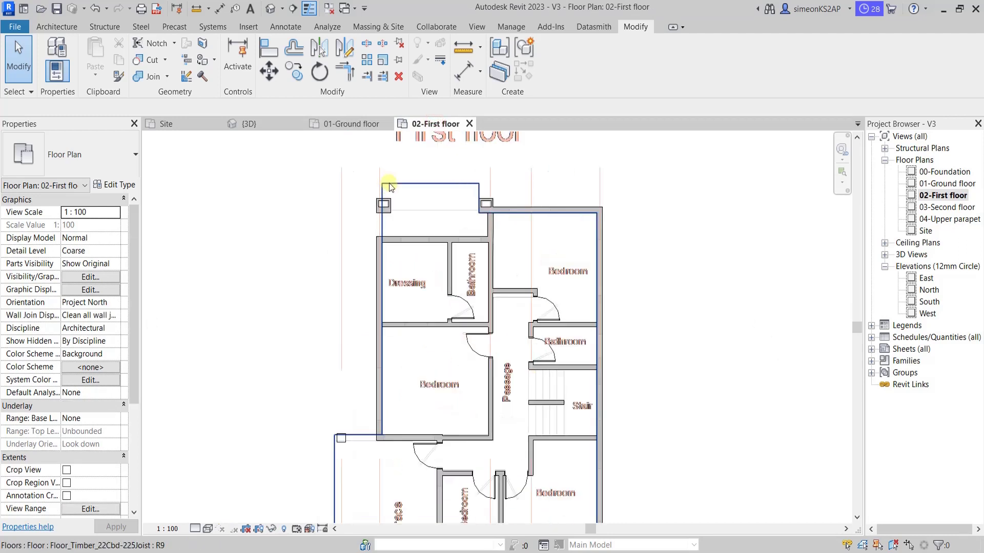
pyautogui.scroll(2, 460, 276)
pyautogui.moveTo(460, 314); pyautogui.dragTo(459, 271, button='middle')
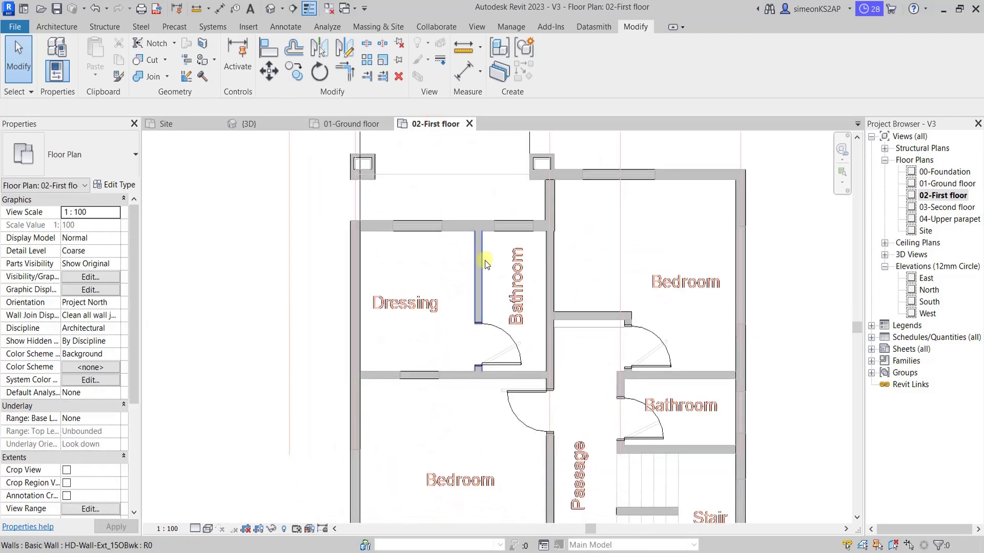
pyautogui.scroll(-2, 445, 255)
pyautogui.moveTo(482, 349); pyautogui.dragTo(501, 264, button='middle')
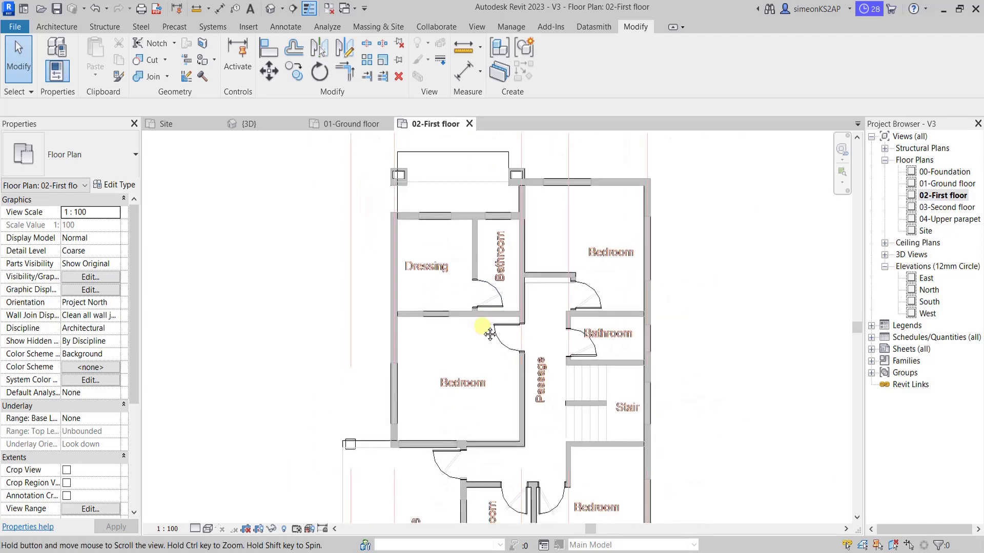
pyautogui.scroll(2, 421, 336)
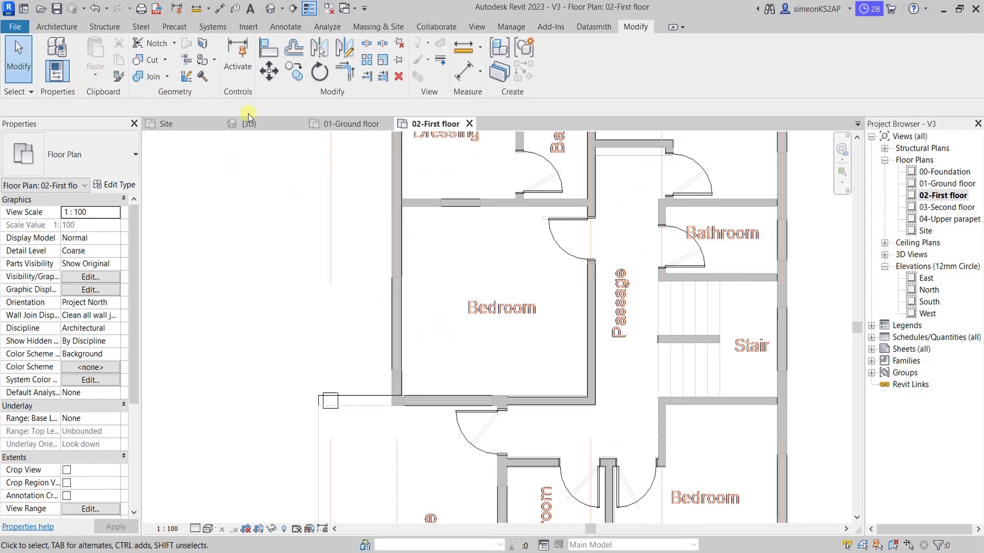
# - Back on 01-Ground floor, select the Dining room's curtain-wall window and bring up its options
pyautogui.click(352, 124)
pyautogui.scroll(2, 395, 249)
pyautogui.scroll(3, 414, 296)
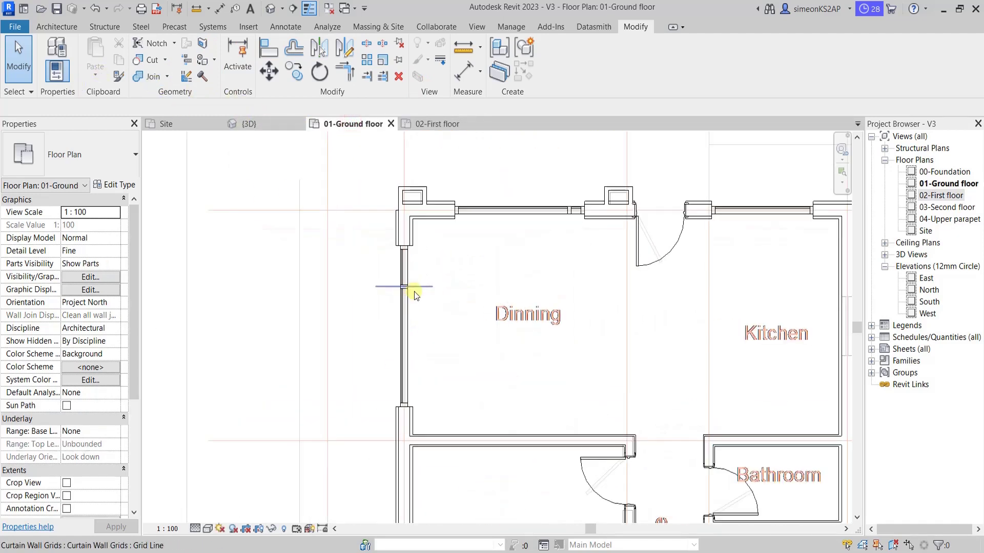
pyautogui.click(403, 275)
pyautogui.rightClick(453, 264)
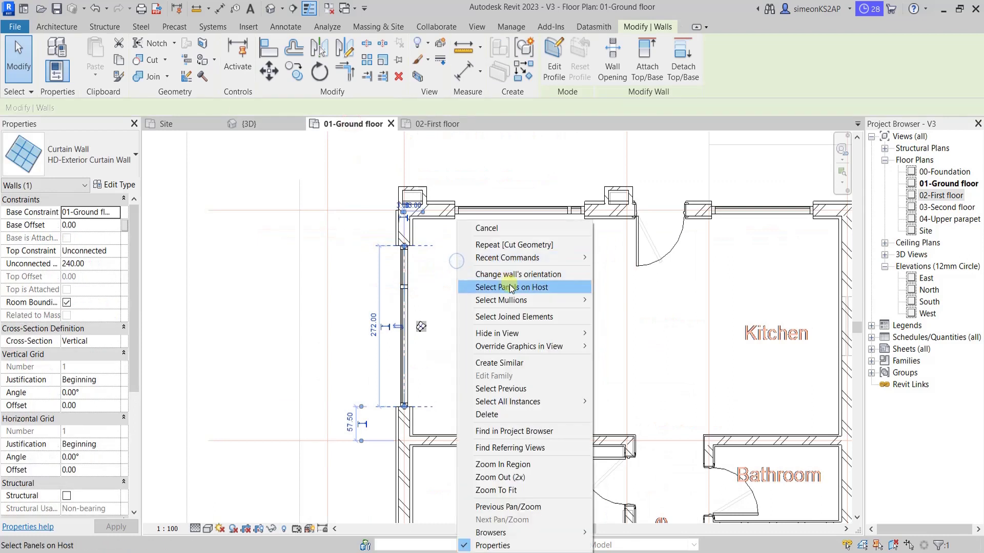
# - Create a similar 180.00-long curtain wall in the left Bedroom wall on 02-First floor
pyautogui.click(511, 365)
pyautogui.click(435, 124)
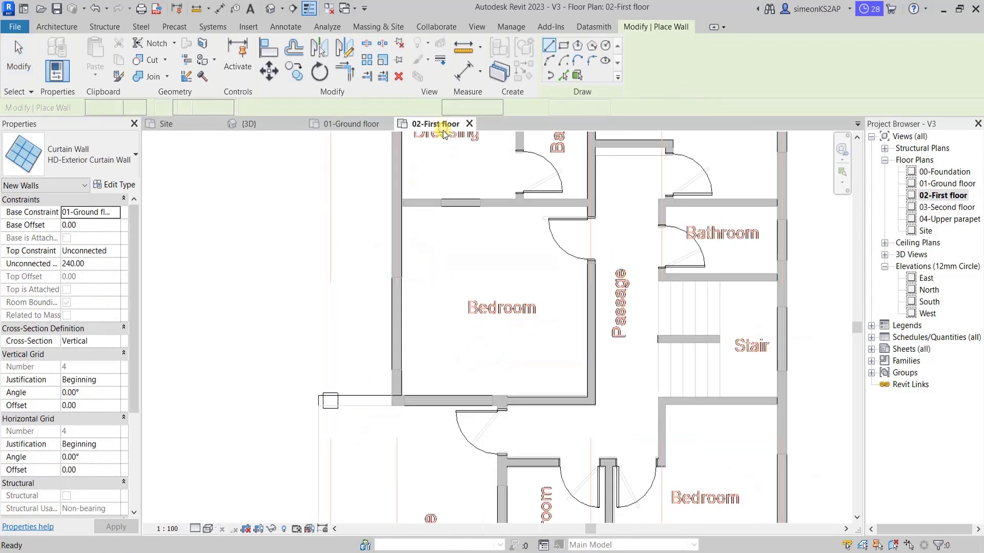
pyautogui.scroll(2, 406, 288)
pyautogui.scroll(1, 405, 371)
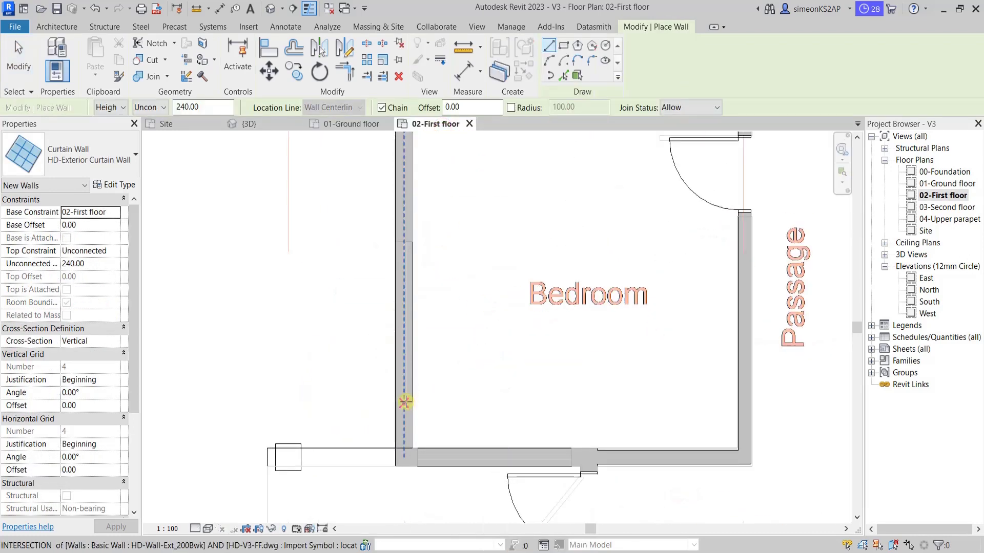
pyautogui.click(404, 402)
pyautogui.click(405, 241)
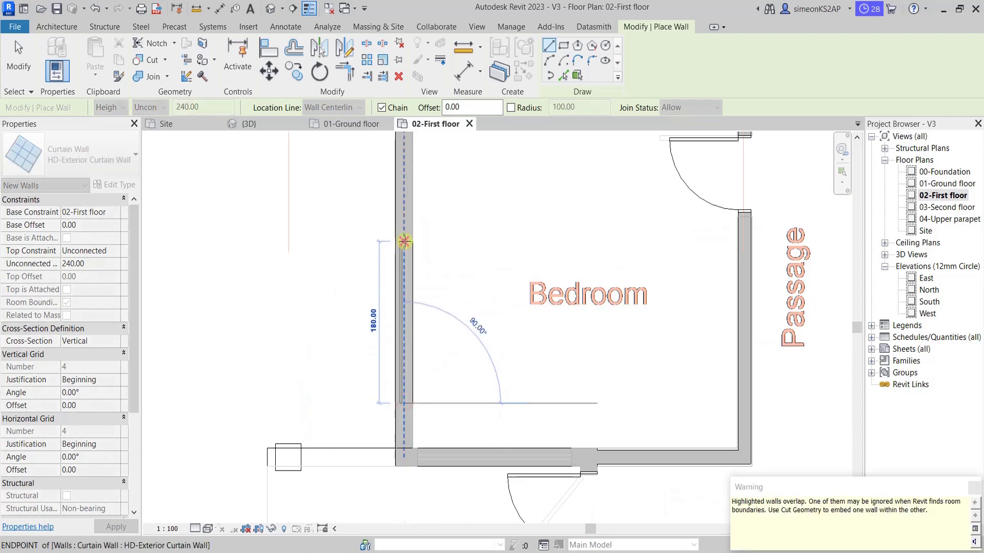
pyautogui.rightClick(404, 241)
pyautogui.click(406, 246)
# - Pan to the right bedroom and draw a curtain wall from the bedroom wall intersection
pyautogui.scroll(-2, 459, 248)
pyautogui.scroll(-2, 480, 264)
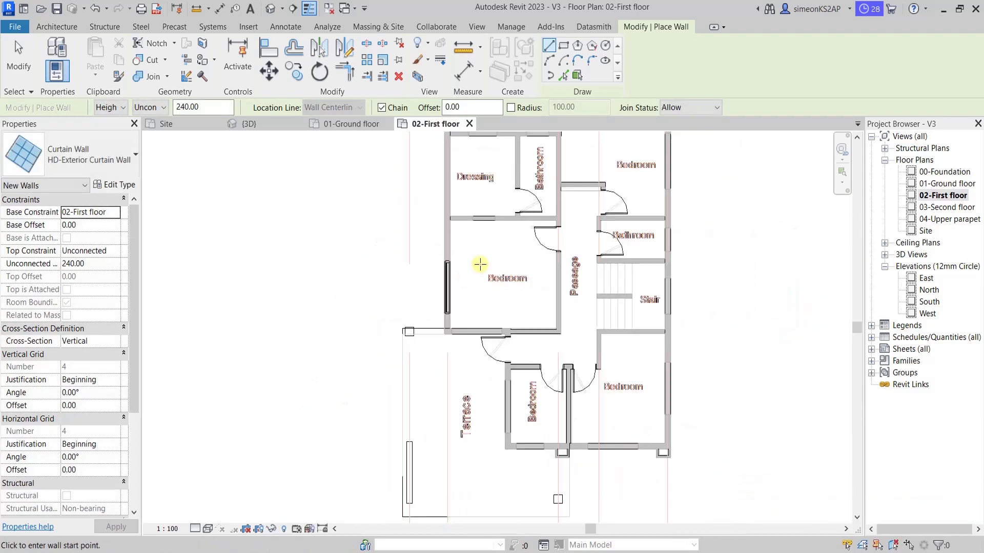
pyautogui.scroll(-1, 480, 265)
pyautogui.moveTo(480, 265); pyautogui.dragTo(483, 338, button='middle')
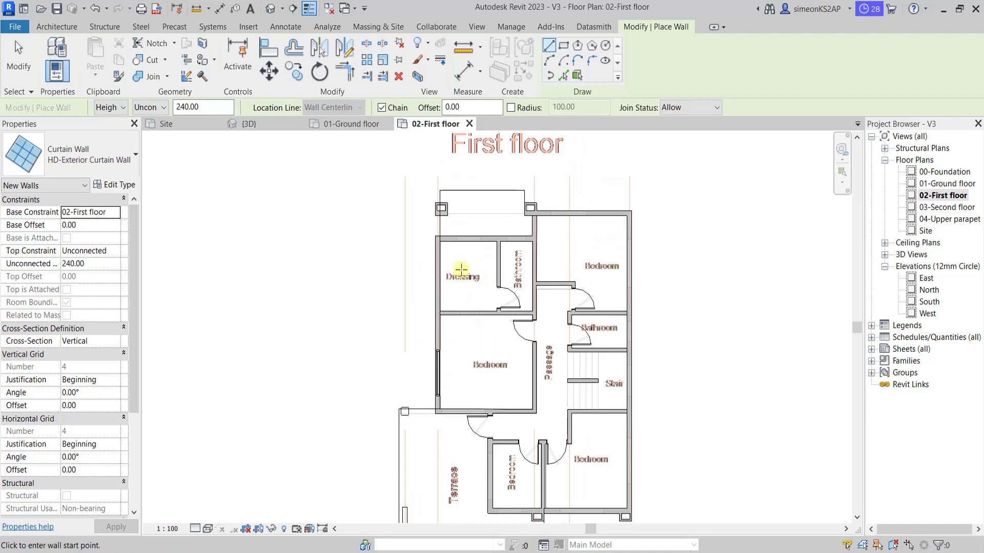
pyautogui.scroll(2, 461, 269)
pyautogui.scroll(2, 464, 272)
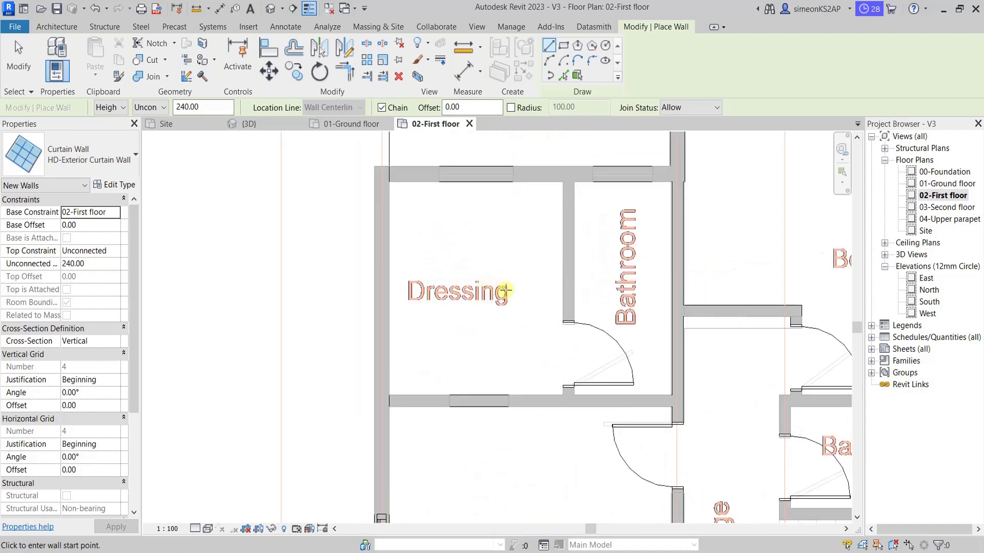
pyautogui.scroll(-2, 516, 293)
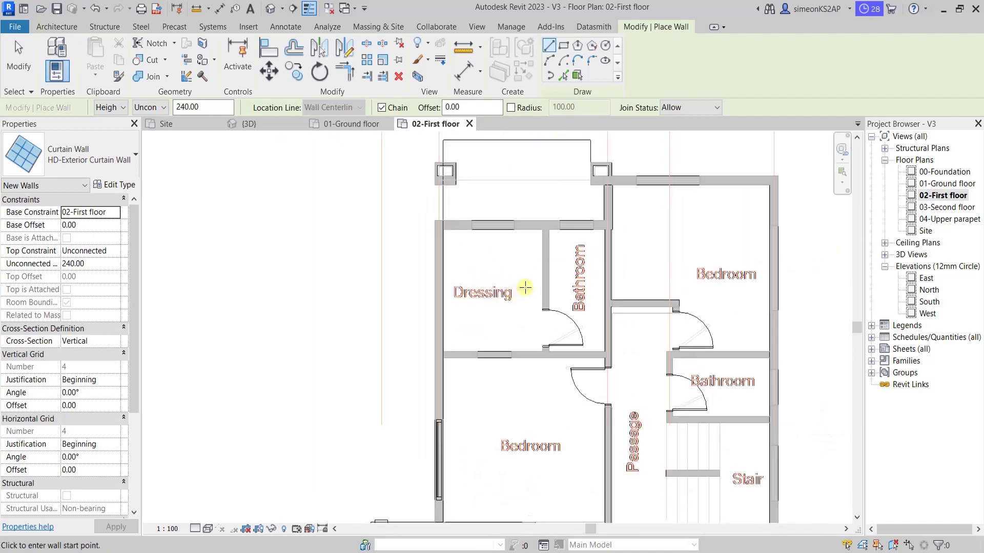
pyautogui.moveTo(525, 288); pyautogui.dragTo(469, 304, button='middle')
pyautogui.scroll(1, 690, 169)
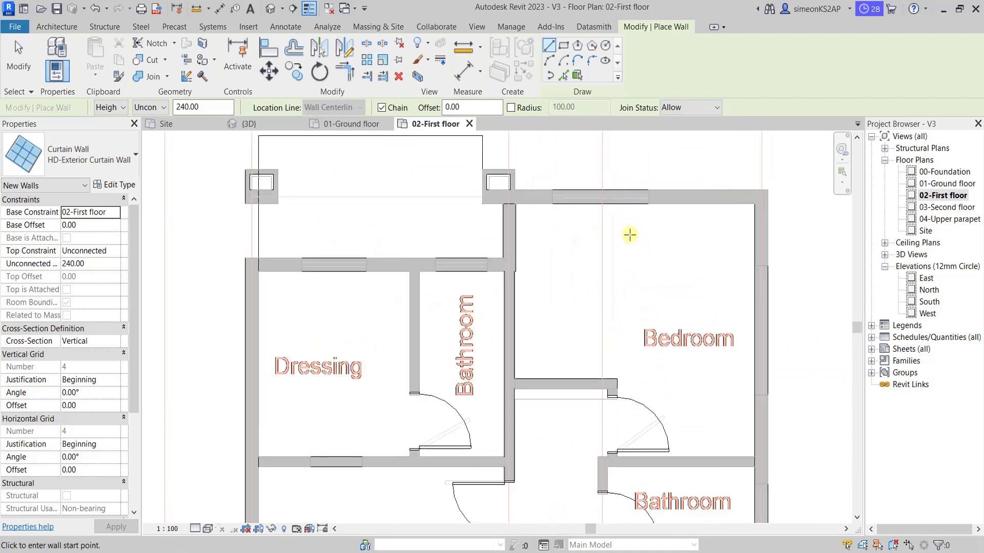
pyautogui.scroll(-2, 635, 325)
pyautogui.scroll(5, 532, 247)
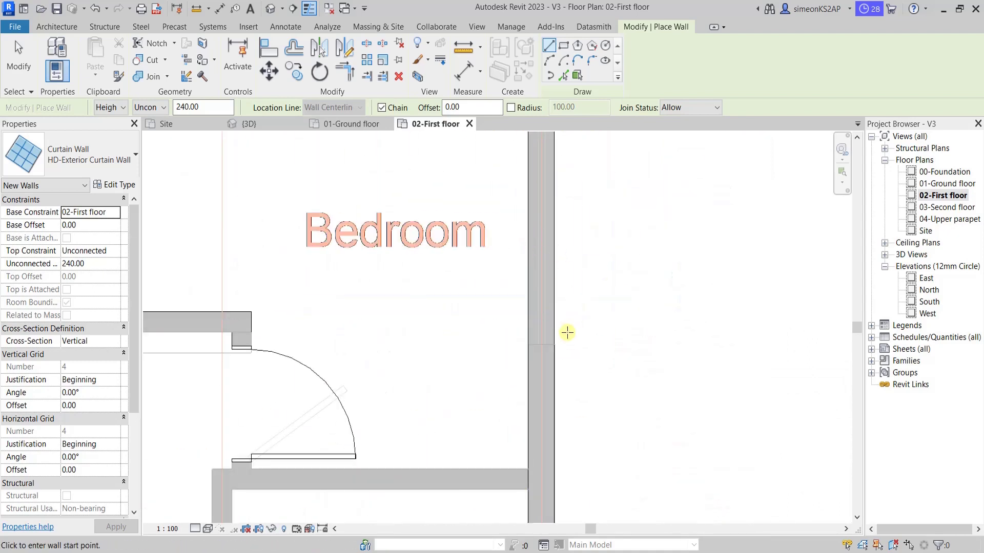
pyautogui.click(541, 343)
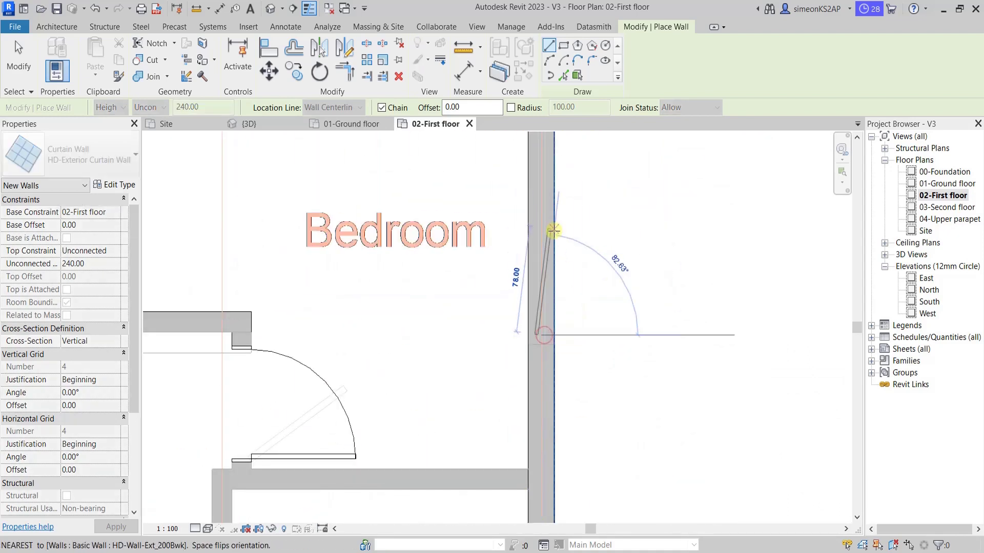
pyautogui.click(594, 233)
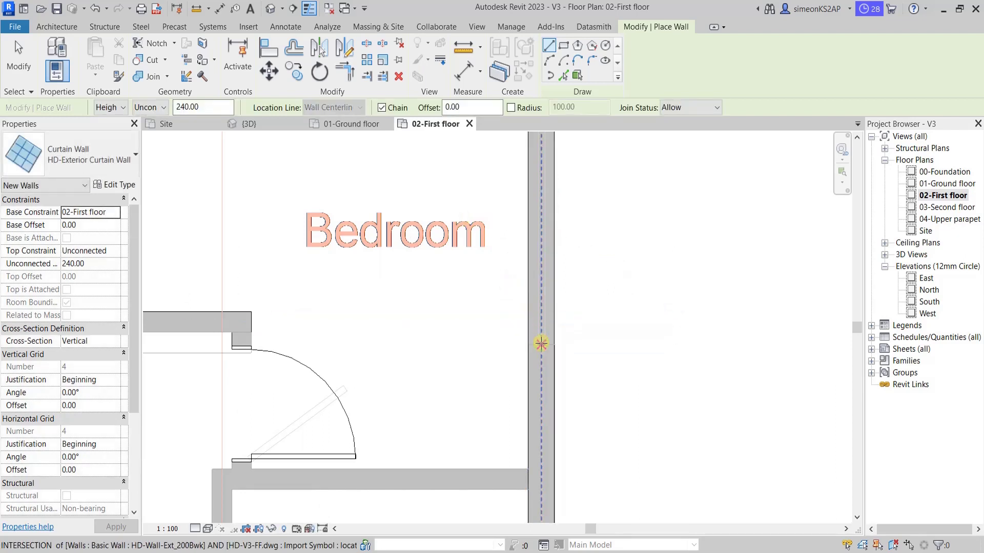
# - Draw a 190.00-long curtain wall in the upper Bedroom's right exterior wall
pyautogui.click(538, 342)
pyautogui.moveTo(535, 211); pyautogui.dragTo(543, 376, button='middle')
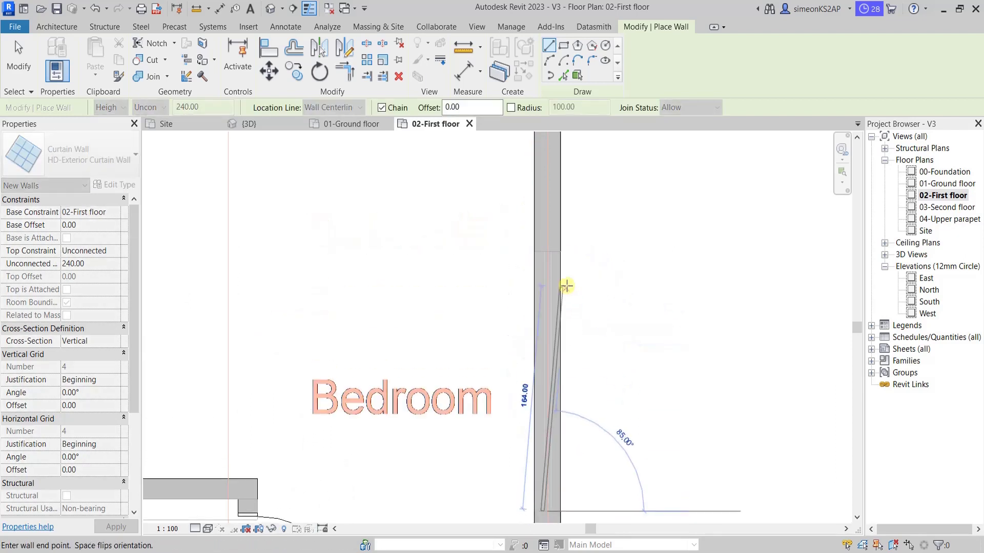
pyautogui.click(546, 252)
pyautogui.rightClick(549, 254)
pyautogui.click(601, 267)
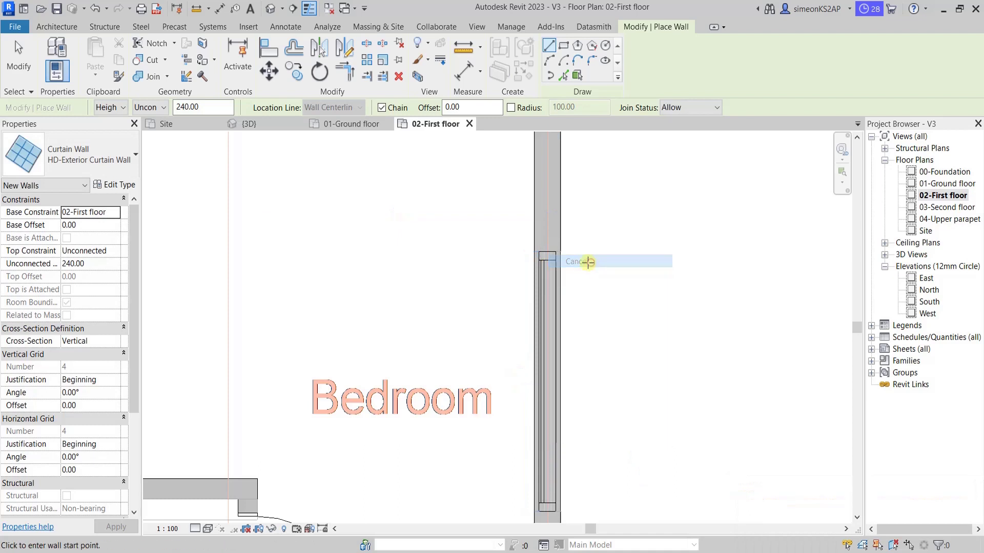
pyautogui.scroll(-3, 529, 353)
pyautogui.scroll(-2, 588, 259)
pyautogui.scroll(1, 560, 322)
# - Place a curtain-wall window segment starting at the wall intersection
pyautogui.scroll(1, 560, 322)
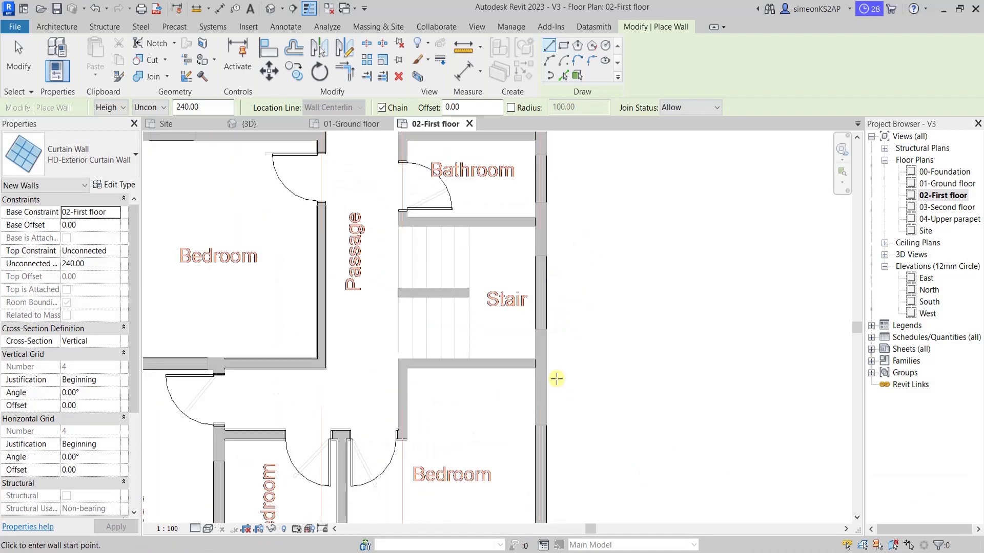
pyautogui.scroll(2, 558, 359)
pyautogui.scroll(2, 563, 307)
pyautogui.scroll(1, 528, 373)
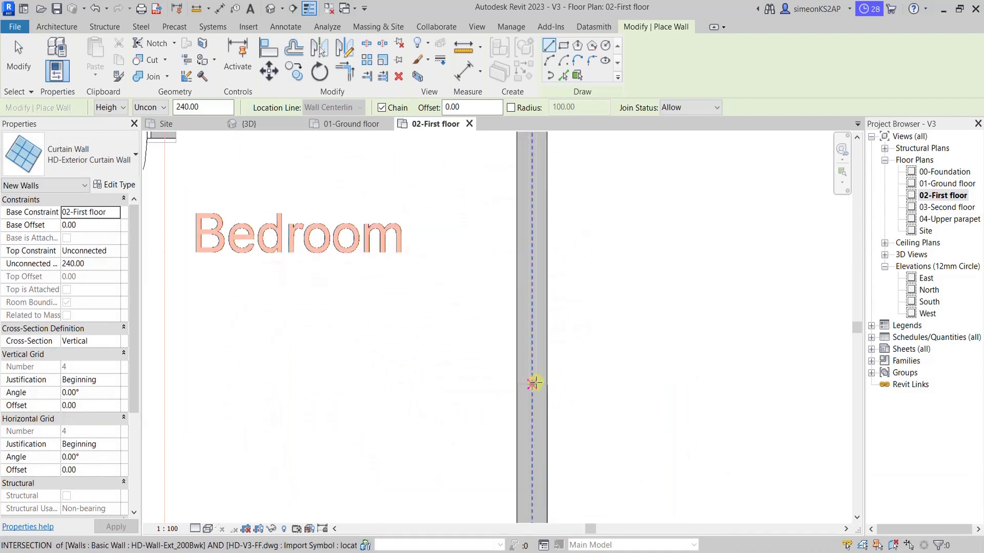
pyautogui.click(533, 384)
pyautogui.scroll(-2, 530, 353)
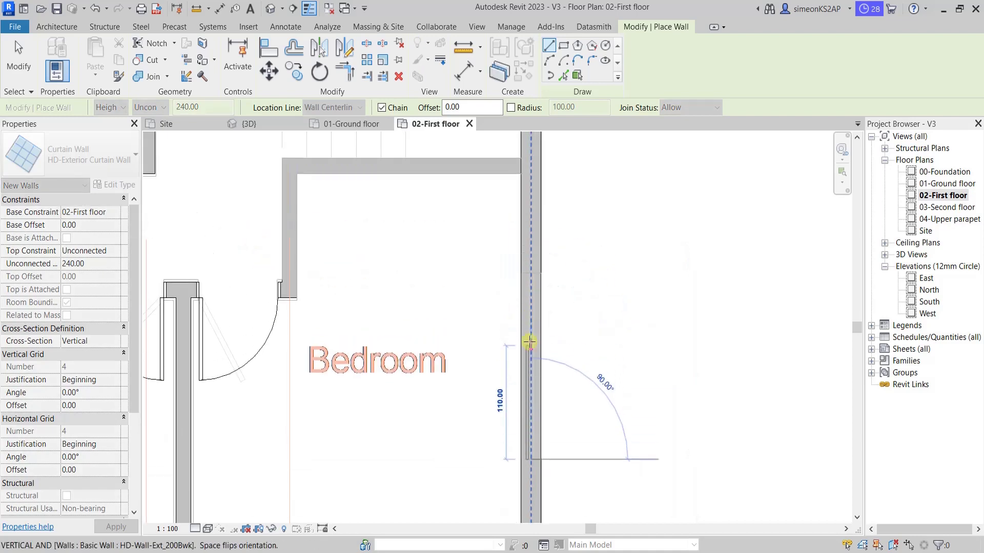
pyautogui.scroll(2, 531, 272)
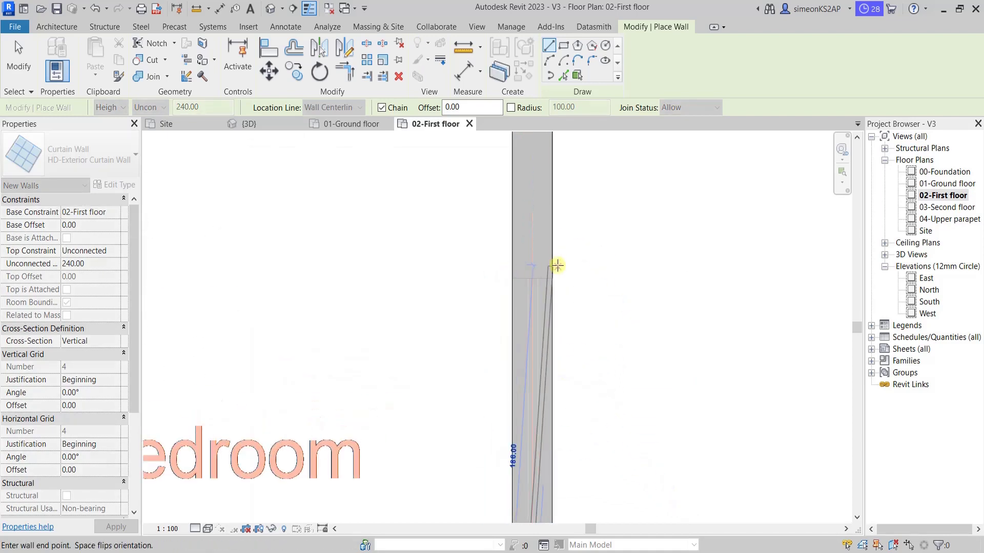
pyautogui.click(528, 277)
pyautogui.rightClick(588, 334)
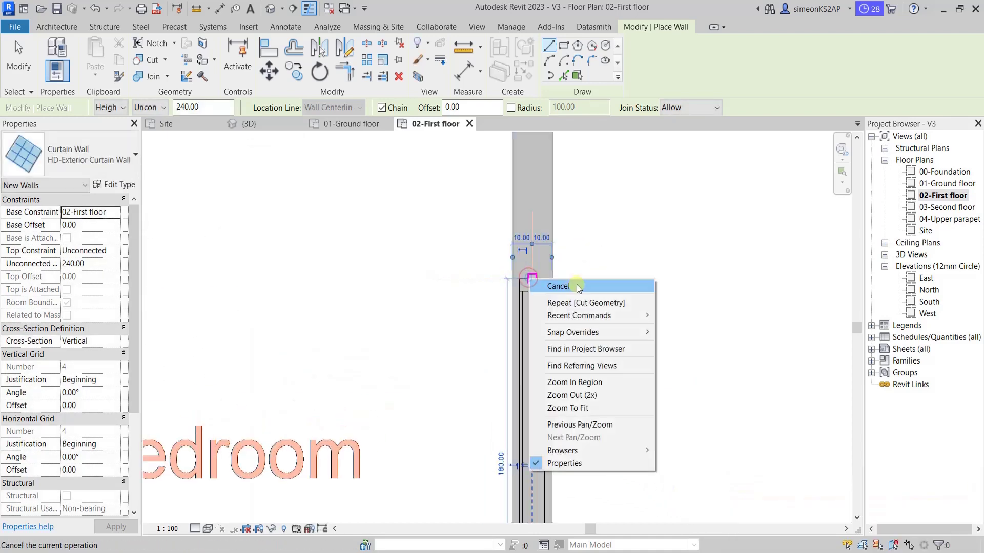
pyautogui.click(603, 346)
# - Place a curtain-wall window along the stair's exterior wall
pyautogui.scroll(-1, 580, 291)
pyautogui.scroll(-3, 580, 290)
pyautogui.moveTo(566, 269); pyautogui.dragTo(567, 328, button='middle')
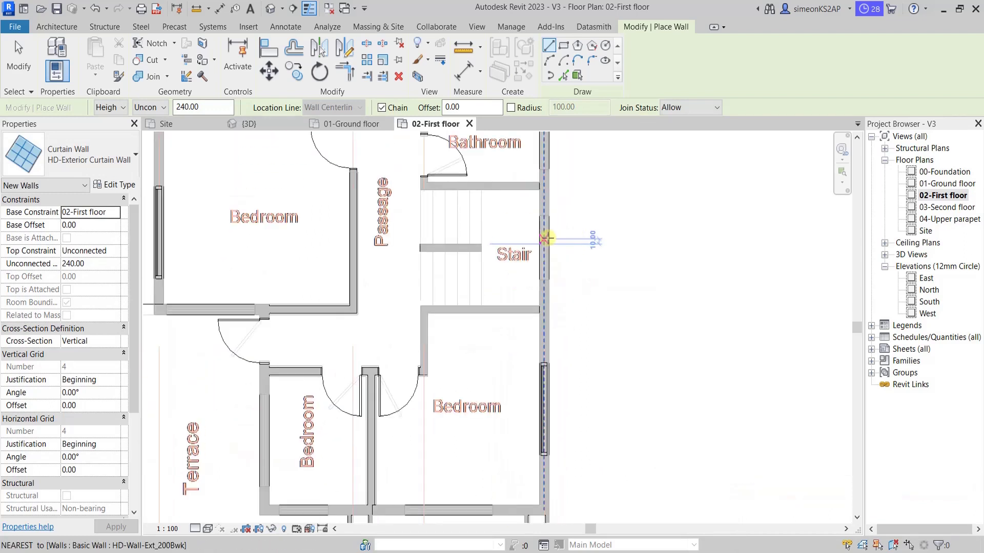
pyautogui.scroll(3, 547, 238)
pyautogui.scroll(1, 547, 238)
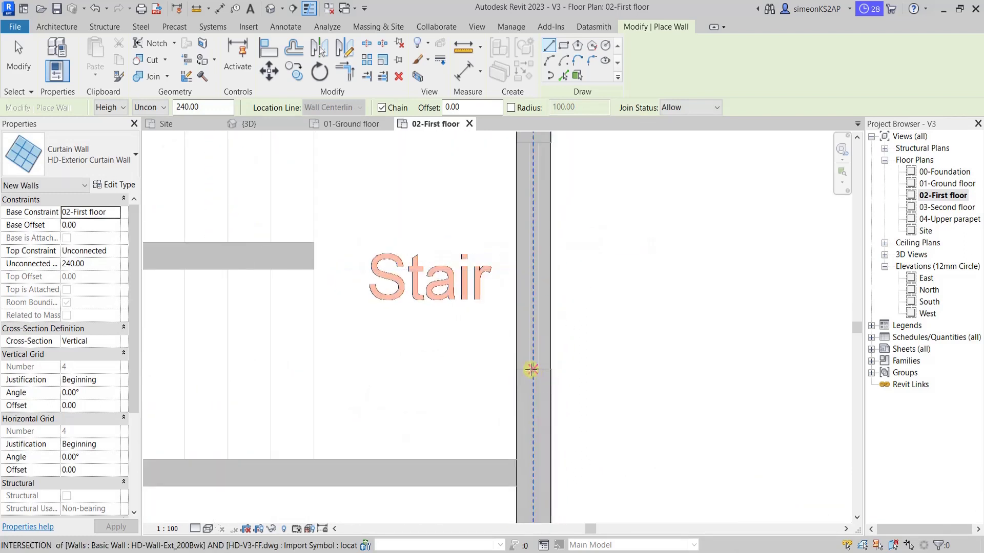
pyautogui.click(531, 369)
pyautogui.scroll(-1, 563, 215)
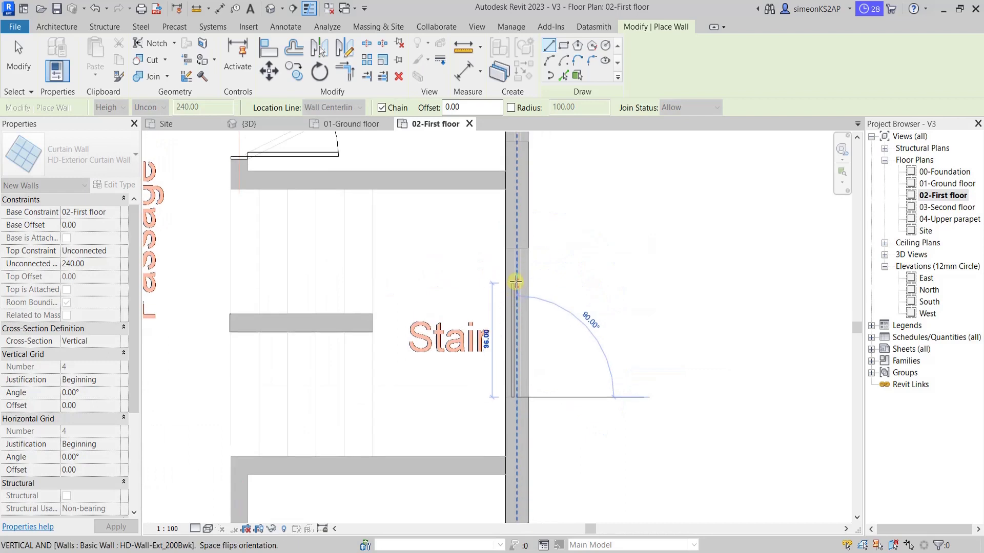
pyautogui.scroll(2, 515, 281)
pyautogui.click(518, 233)
pyautogui.rightClick(519, 235)
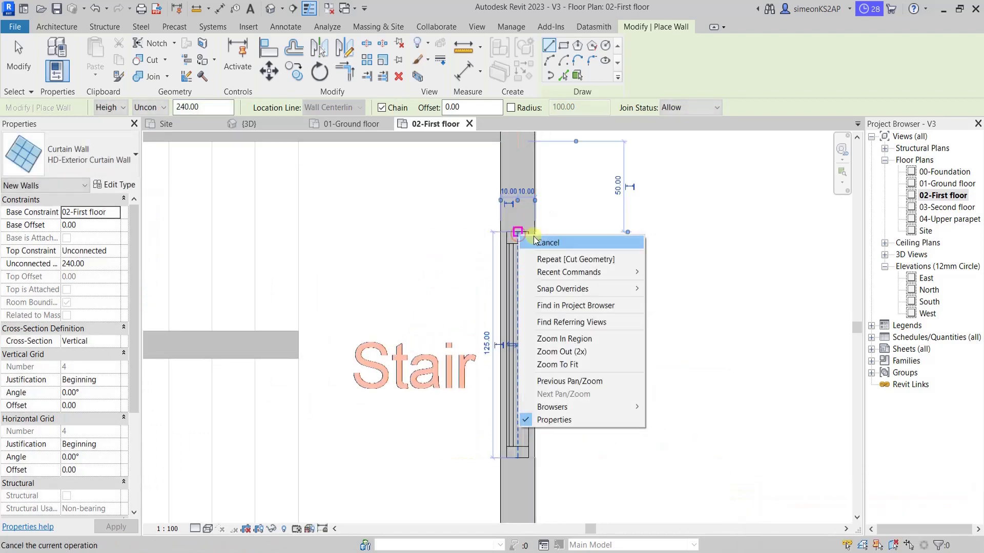
pyautogui.click(568, 244)
# - Place a 180-long curtain-wall window in the bedroom's south wall
pyautogui.scroll(-2, 572, 246)
pyautogui.scroll(-1, 574, 246)
pyautogui.moveTo(574, 246); pyautogui.dragTo(584, 352, button='middle')
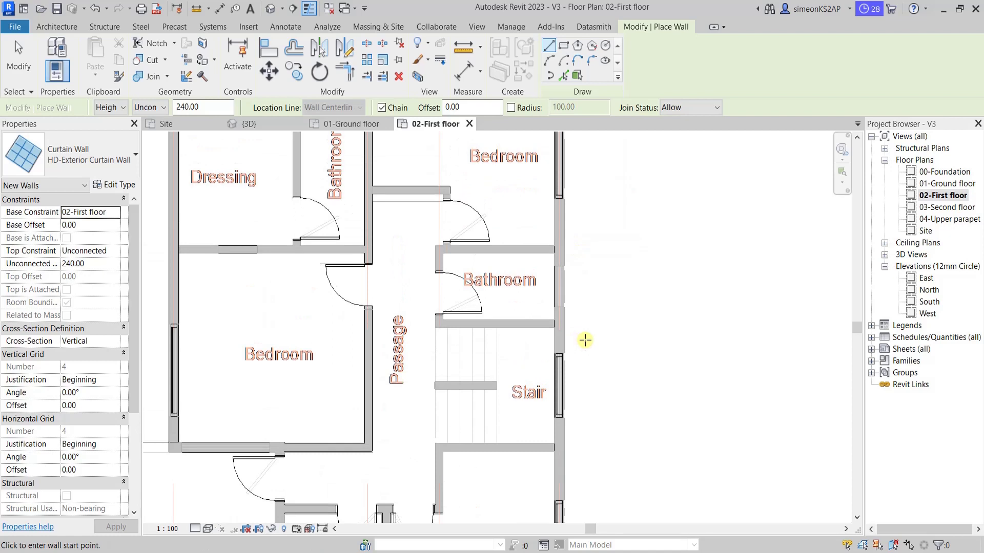
pyautogui.scroll(-1, 589, 296)
pyautogui.scroll(-1, 599, 264)
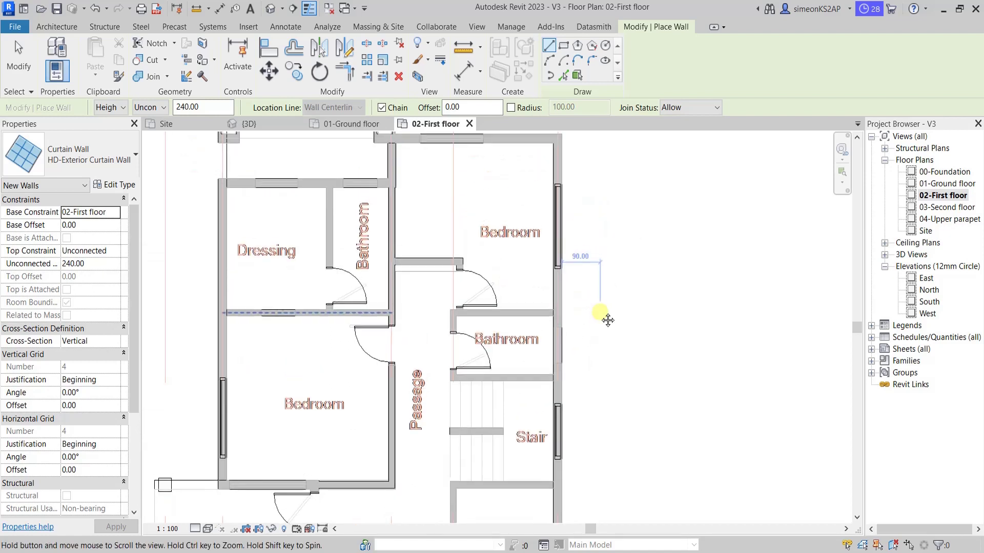
pyautogui.scroll(-2, 605, 319)
pyautogui.scroll(2, 538, 344)
pyautogui.scroll(1, 538, 326)
pyautogui.moveTo(538, 326); pyautogui.dragTo(592, 403, button='middle')
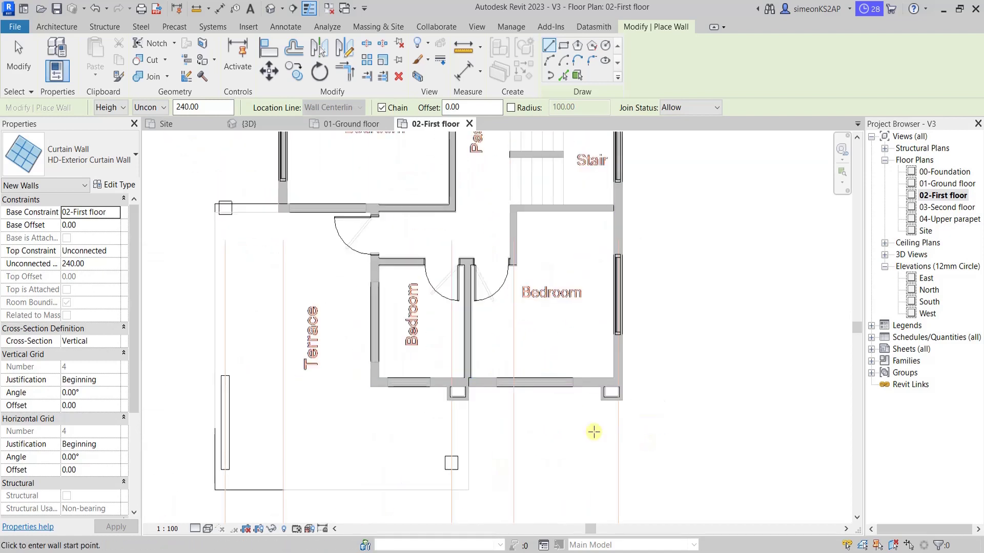
pyautogui.scroll(2, 594, 432)
pyautogui.scroll(2, 444, 358)
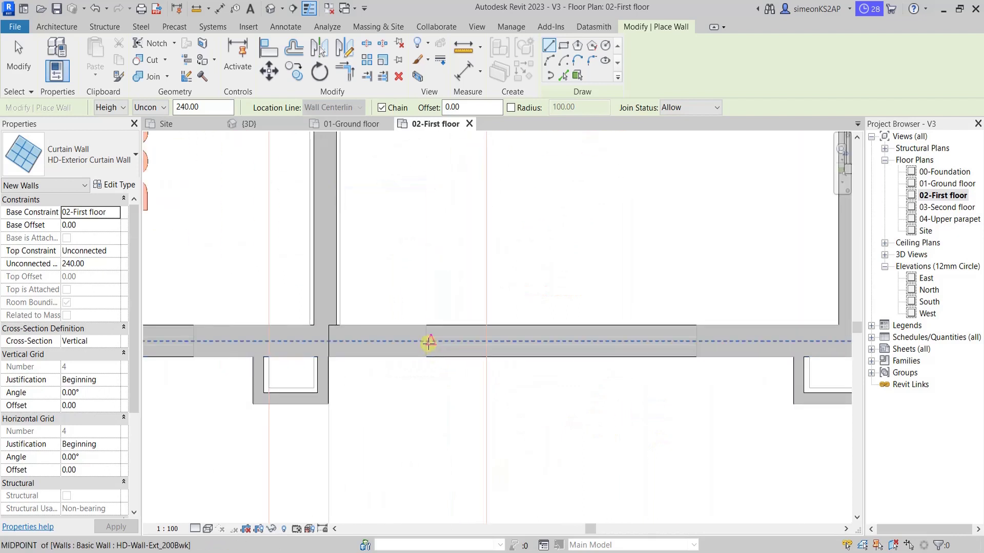
pyautogui.click(429, 342)
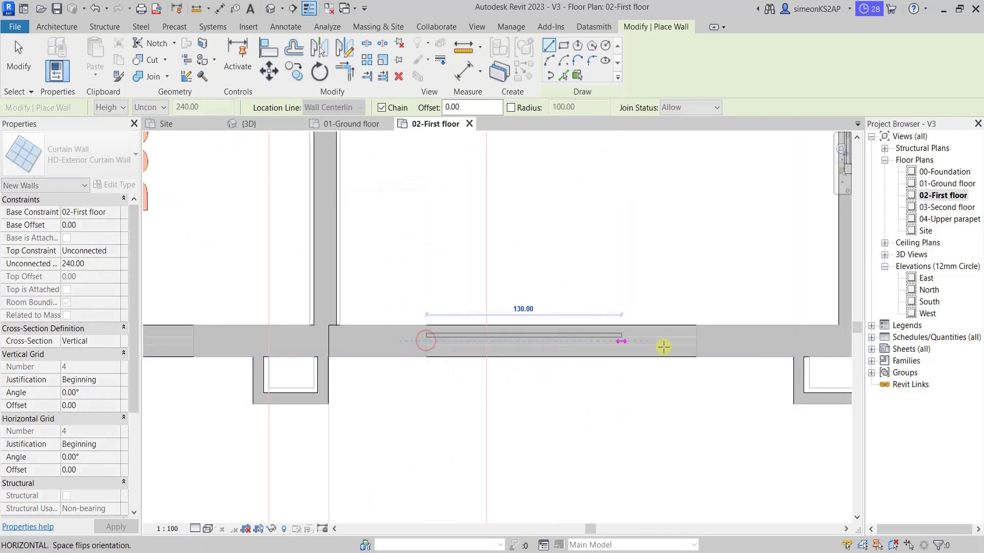
pyautogui.scroll(-1, 663, 347)
pyautogui.click(686, 341)
pyautogui.rightClick(686, 341)
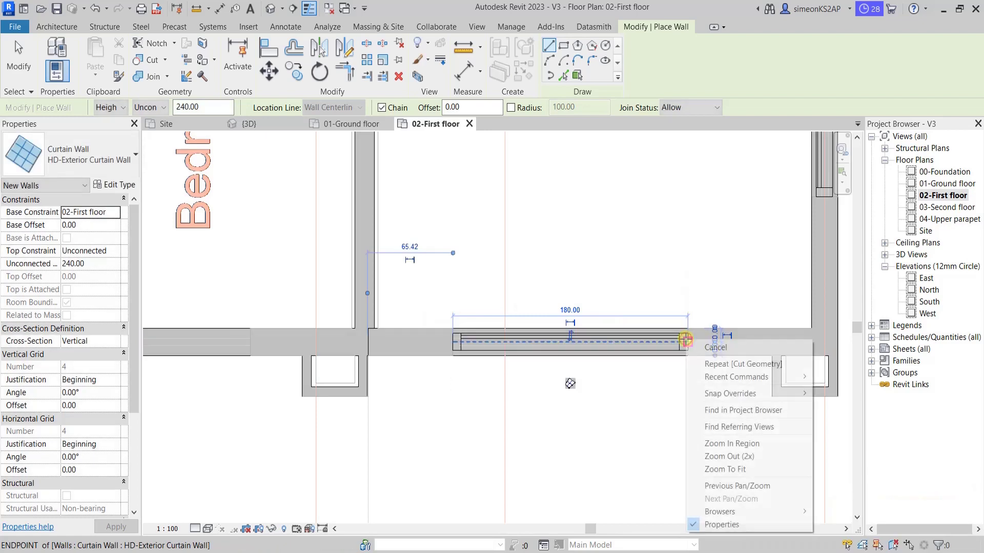
pyautogui.click(715, 346)
# - Place a 100.00-long curtain-wall window in the Dressing room's top wall
pyautogui.scroll(-3, 532, 353)
pyautogui.scroll(-5, 532, 353)
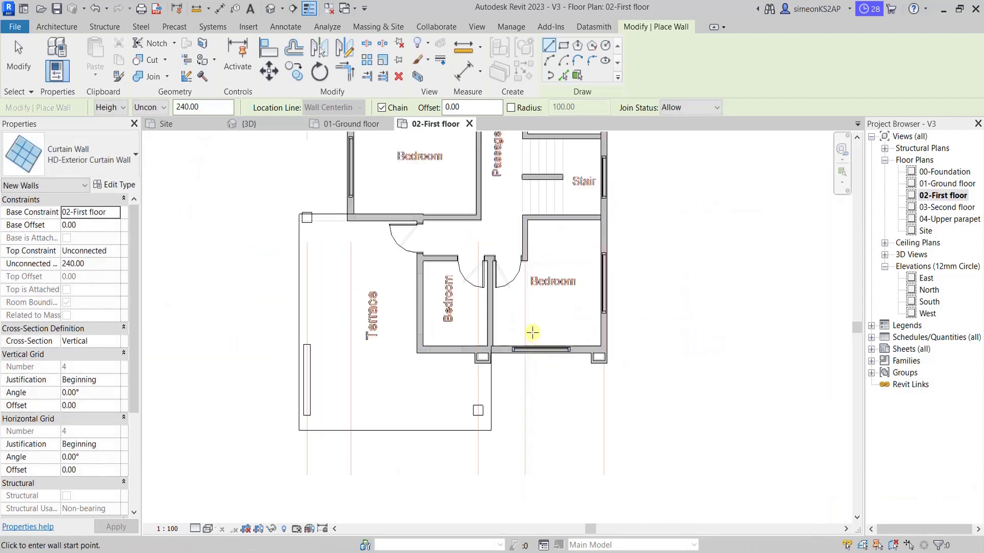
pyautogui.moveTo(532, 333); pyautogui.dragTo(553, 394, button='middle')
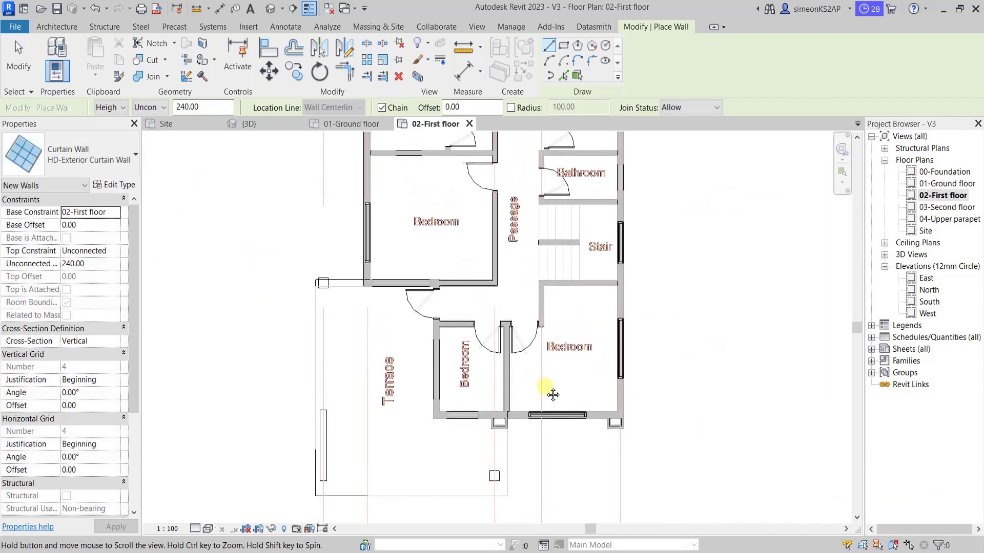
pyautogui.scroll(1, 504, 403)
pyautogui.scroll(1, 497, 408)
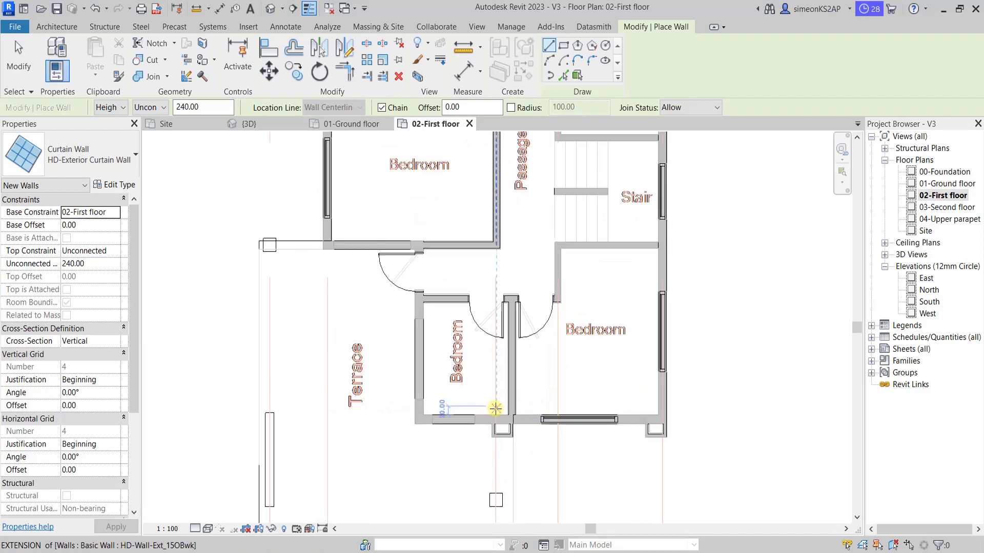
pyautogui.scroll(-1, 511, 417)
pyautogui.scroll(-2, 496, 385)
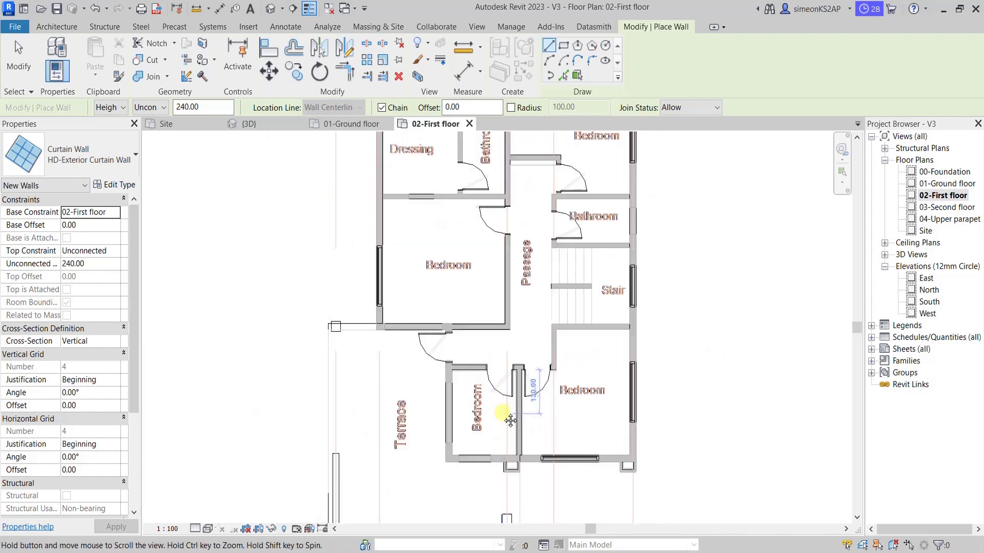
pyautogui.scroll(1, 479, 433)
pyautogui.scroll(3, 475, 439)
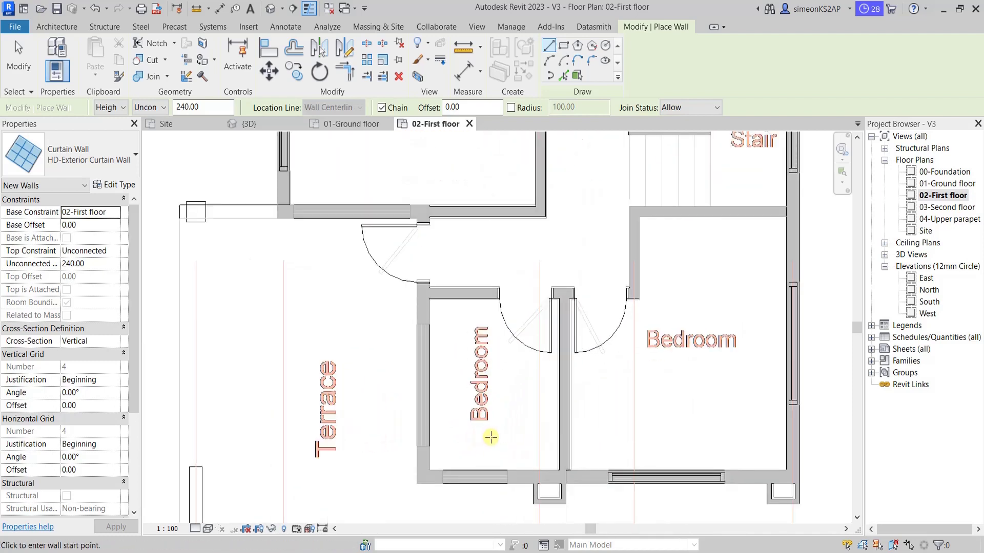
pyautogui.scroll(-1, 490, 437)
pyautogui.moveTo(496, 437)
pyautogui.mouseDown(button='middle')
pyautogui.moveTo(512, 390)
pyautogui.moveTo(509, 407)
pyautogui.mouseUp(button='middle')
pyautogui.scroll(-1, 532, 409)
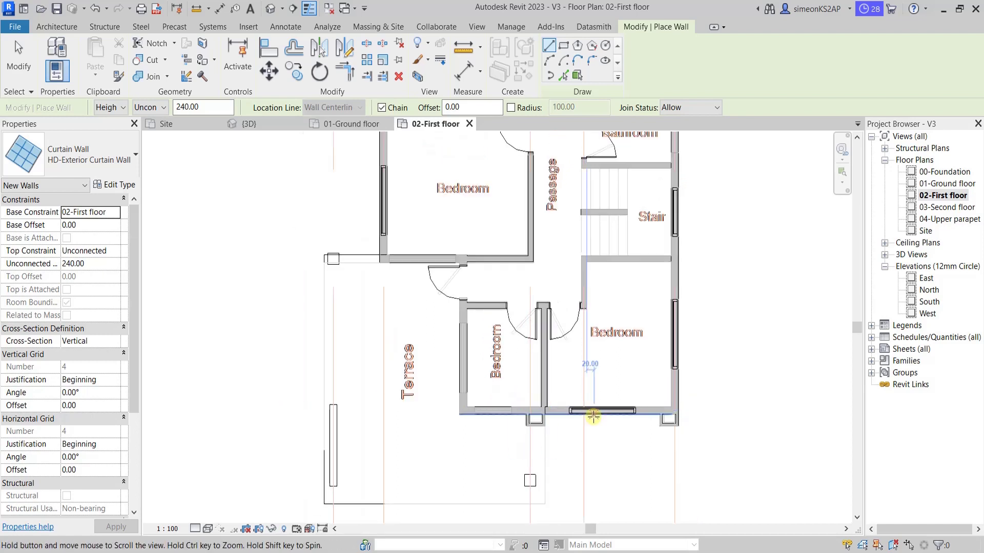
pyautogui.moveTo(589, 408); pyautogui.dragTo(592, 391, button='middle')
pyautogui.moveTo(553, 336); pyautogui.dragTo(527, 440, button='middle')
pyautogui.scroll(-1, 528, 439)
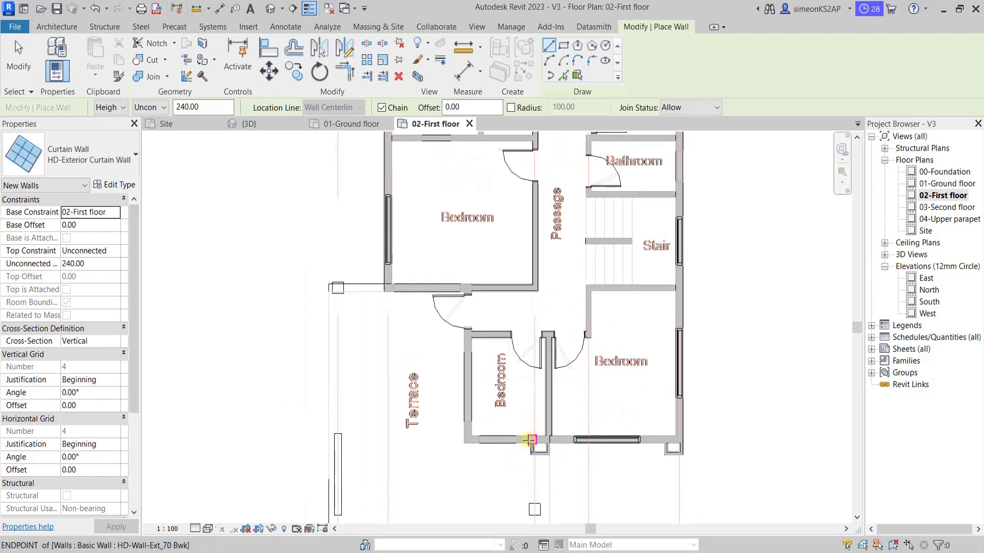
pyautogui.scroll(-1, 528, 407)
pyautogui.moveTo(513, 352)
pyautogui.mouseDown(button='middle')
pyautogui.moveTo(520, 400)
pyautogui.moveTo(492, 379)
pyautogui.mouseUp(button='middle')
pyautogui.scroll(-1, 486, 436)
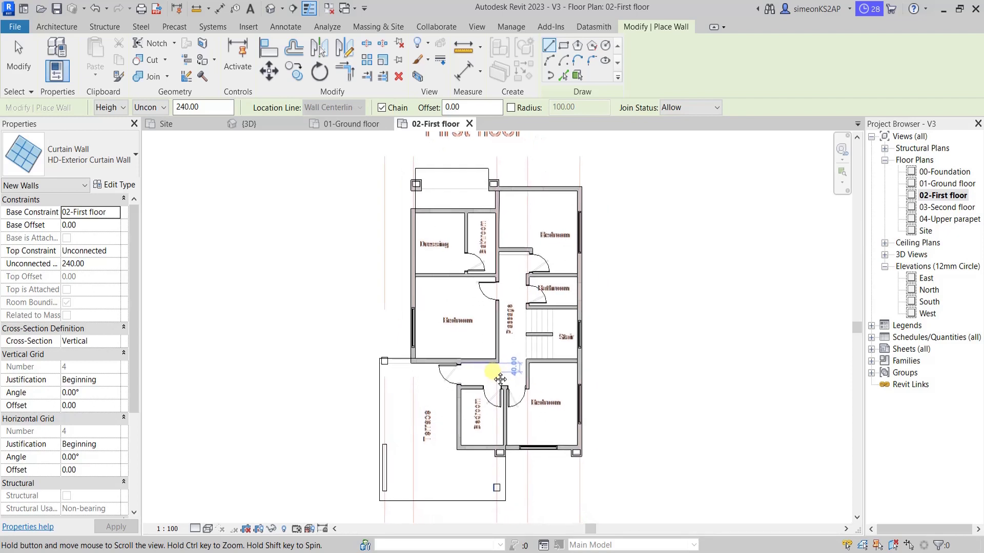
pyautogui.scroll(1, 506, 282)
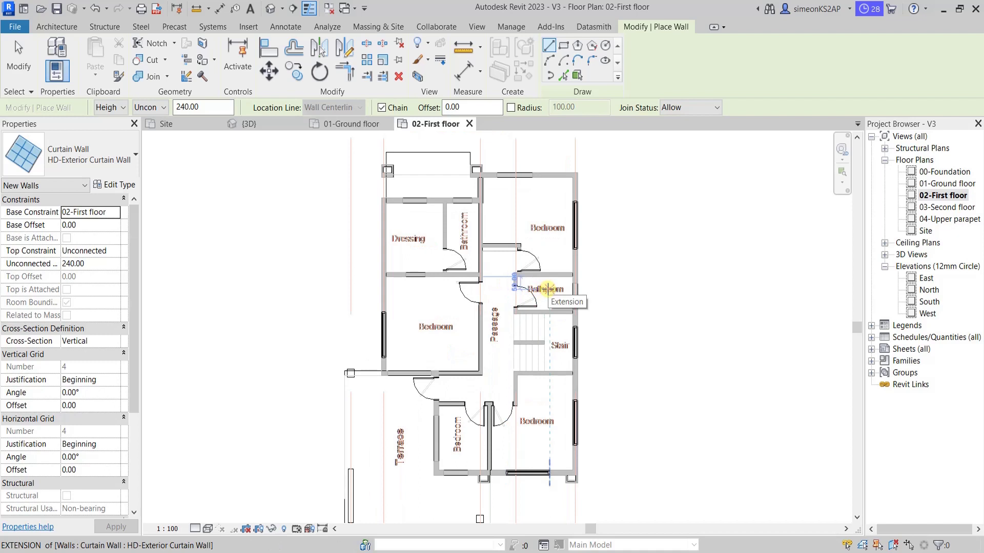
pyautogui.moveTo(525, 208); pyautogui.dragTo(533, 253, button='middle')
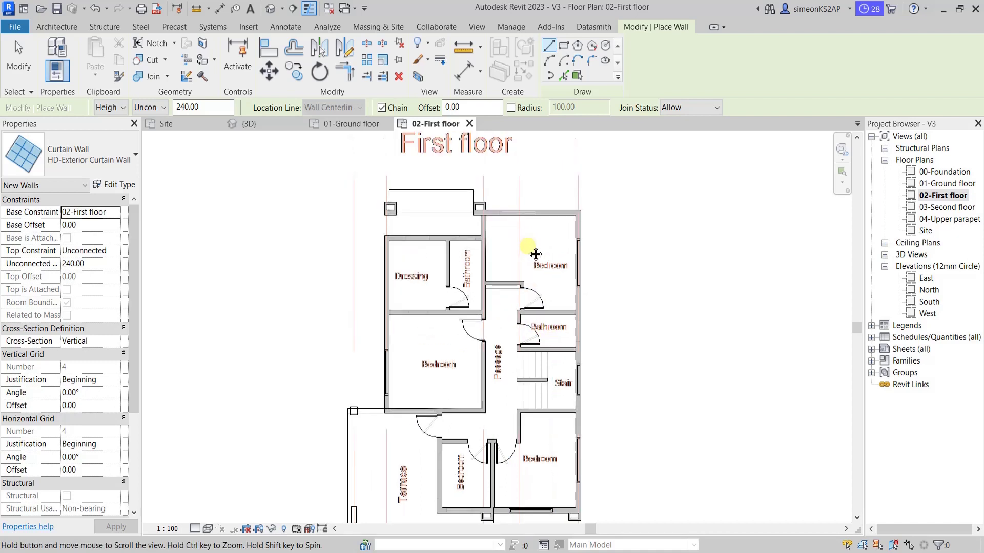
pyautogui.scroll(2, 530, 249)
pyautogui.scroll(1, 525, 241)
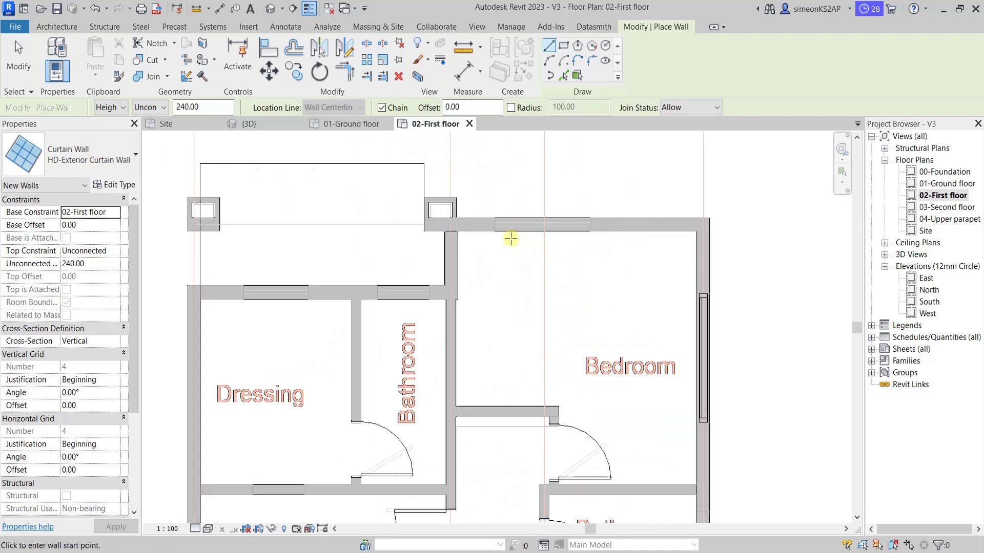
pyautogui.scroll(3, 525, 241)
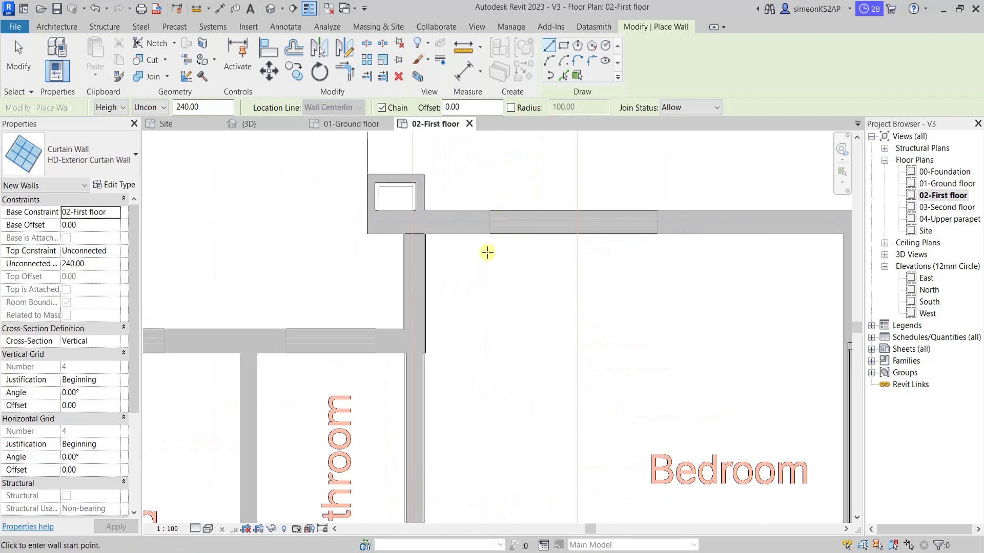
pyautogui.scroll(-2, 487, 253)
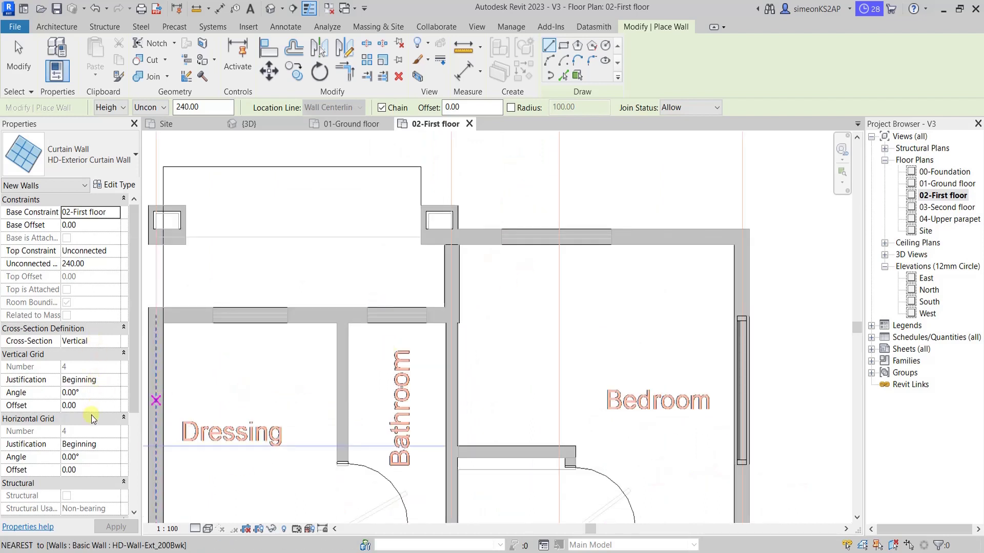
pyautogui.scroll(-2, 98, 403)
pyautogui.scroll(-1, 97, 403)
pyautogui.scroll(-1, 98, 404)
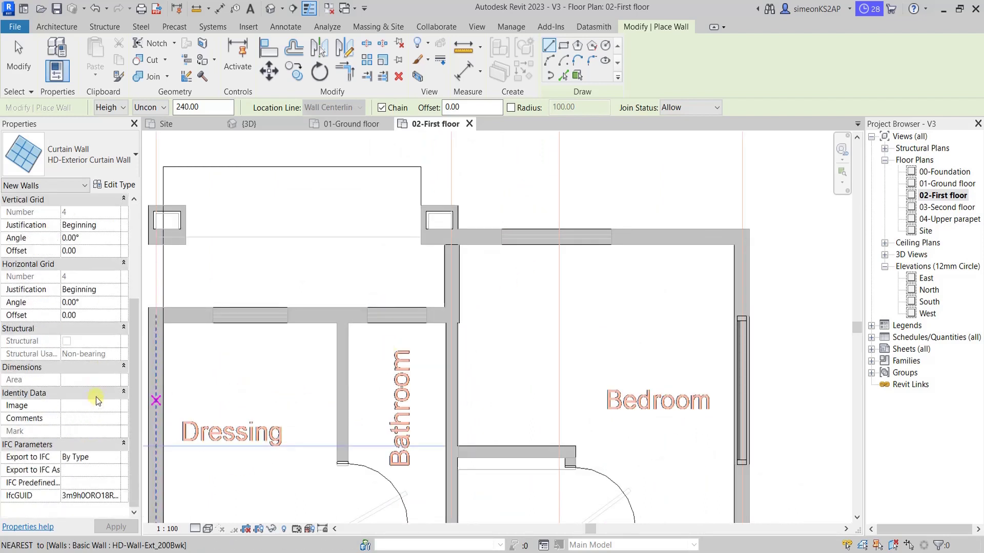
pyautogui.scroll(3, 94, 398)
pyautogui.scroll(1, 92, 381)
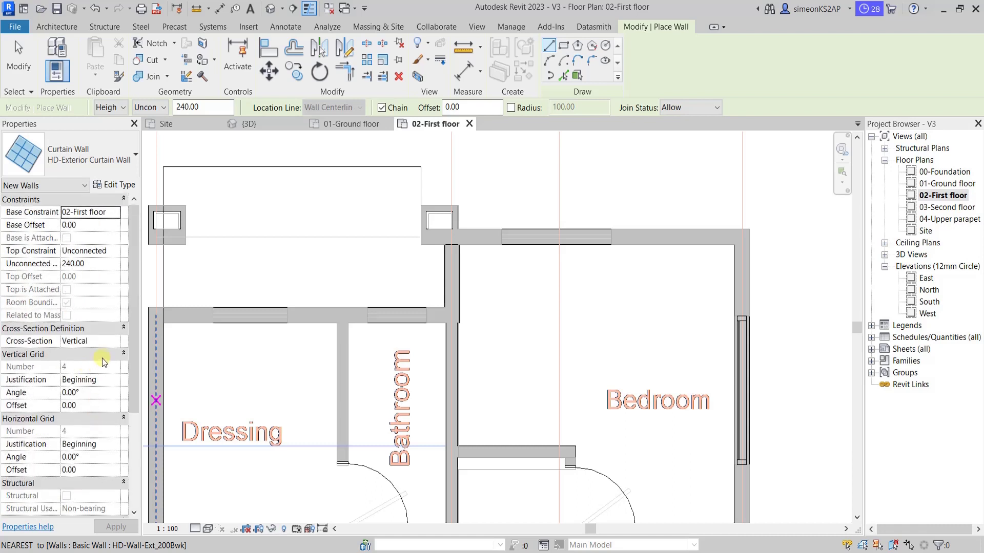
pyautogui.scroll(-1, 104, 362)
pyautogui.scroll(-1, 106, 369)
pyautogui.scroll(-1, 109, 381)
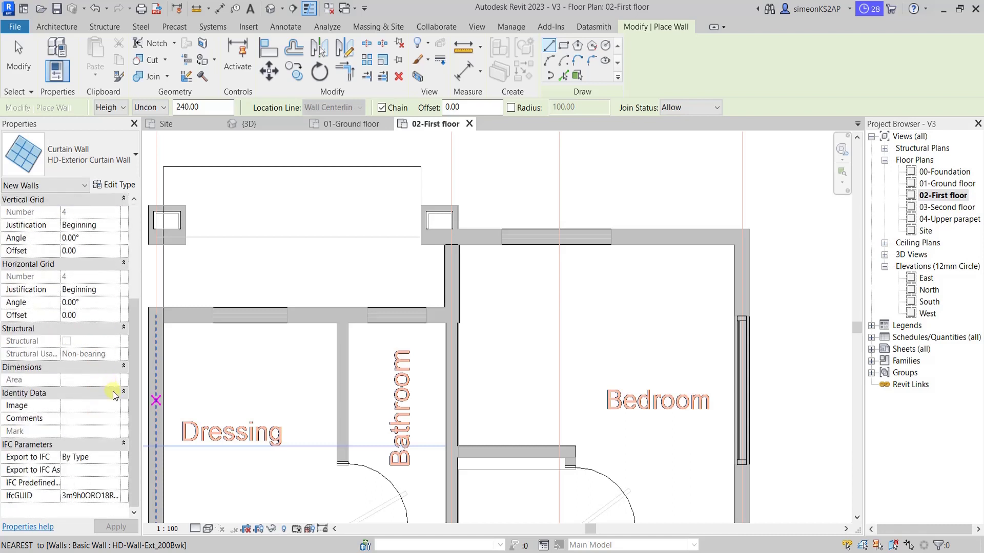
pyautogui.scroll(1, 88, 381)
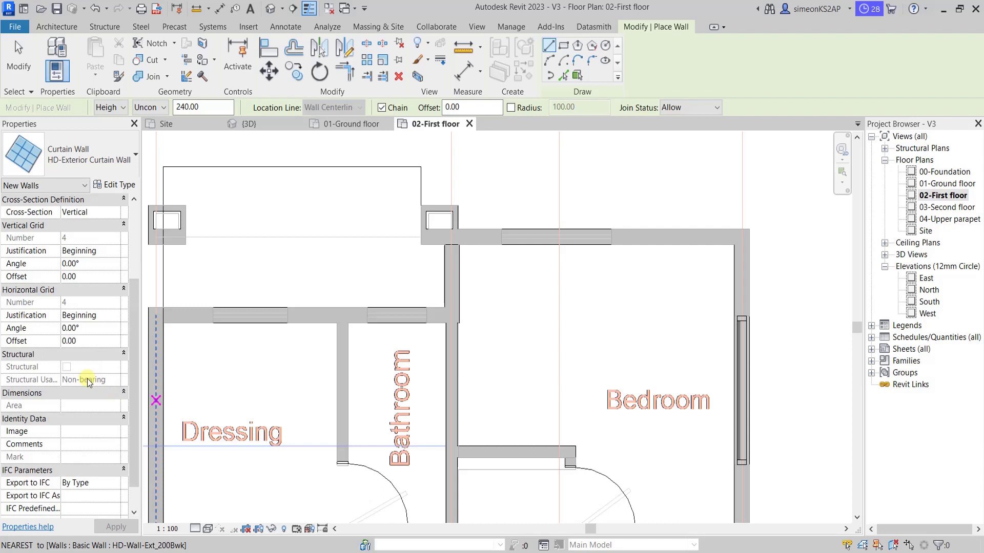
pyautogui.scroll(1, 88, 381)
pyautogui.scroll(1, 97, 382)
pyautogui.scroll(1, 107, 382)
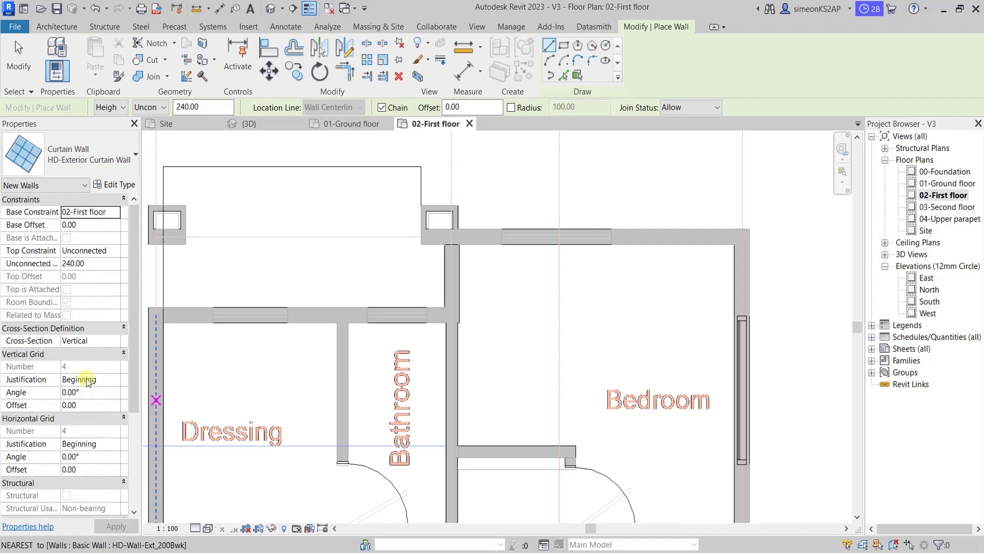
pyautogui.scroll(-2, 545, 180)
pyautogui.scroll(1, 540, 281)
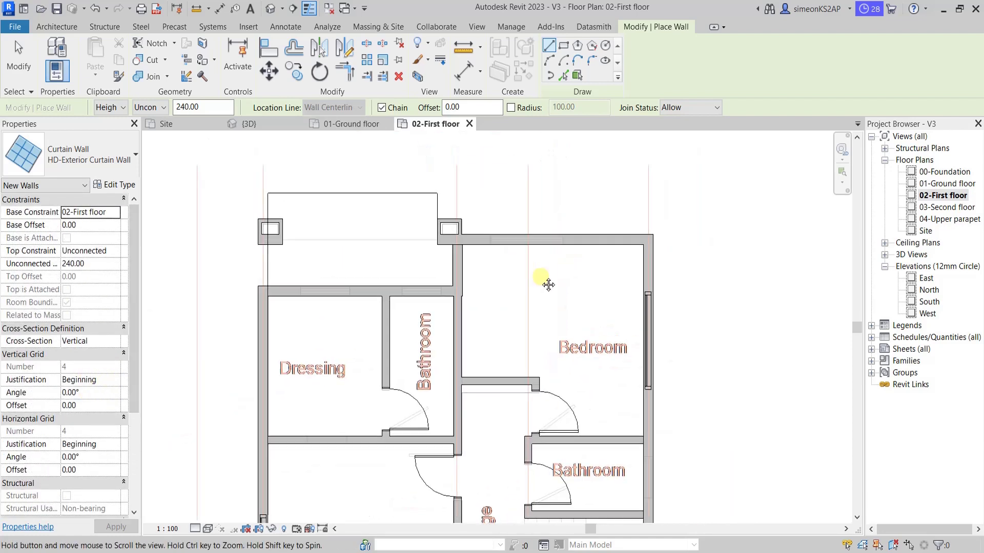
pyautogui.scroll(1, 501, 290)
pyautogui.moveTo(501, 291)
pyautogui.mouseDown(button='middle')
pyautogui.moveTo(577, 266)
pyautogui.moveTo(582, 245)
pyautogui.moveTo(580, 257)
pyautogui.mouseUp(button='middle')
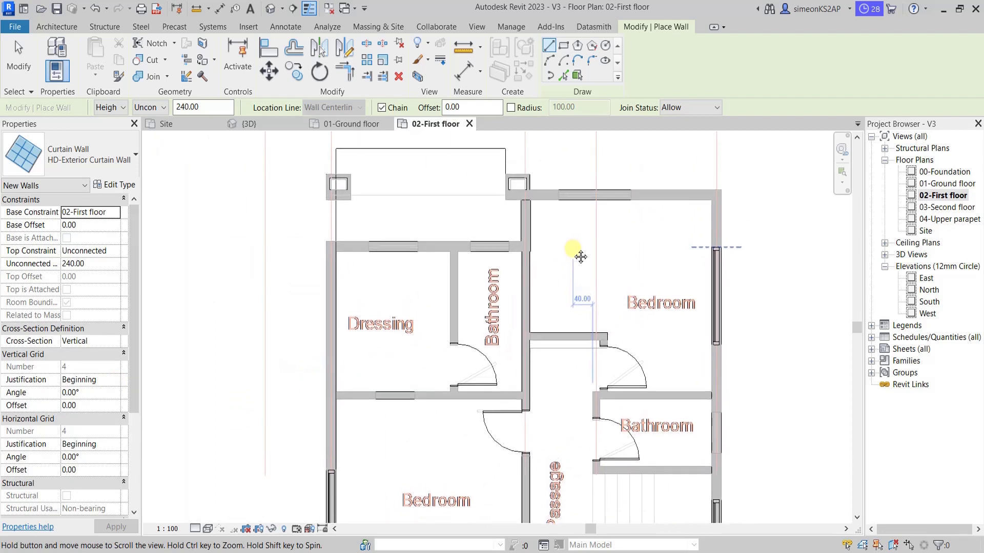
pyautogui.scroll(2, 384, 240)
pyautogui.scroll(2, 353, 248)
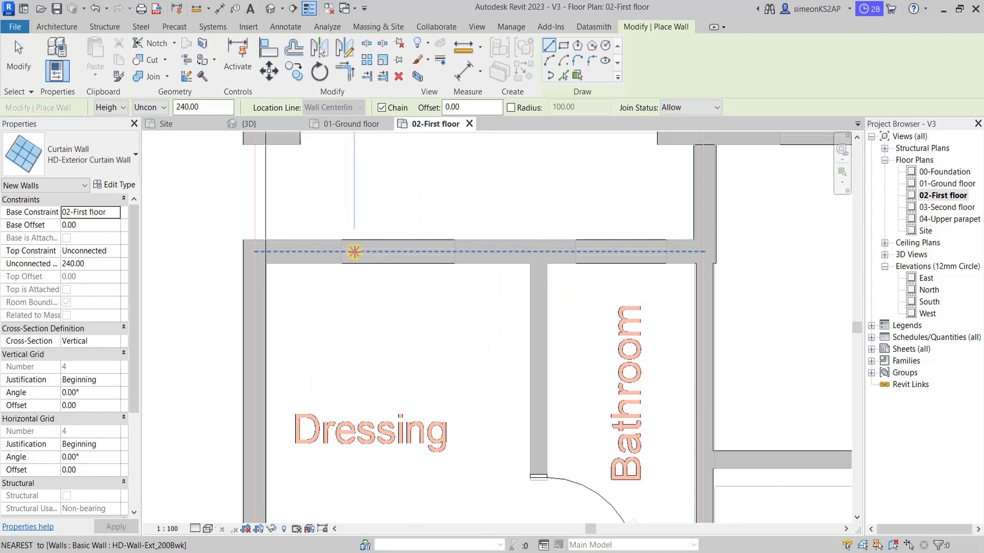
pyautogui.click(341, 252)
pyautogui.click(454, 251)
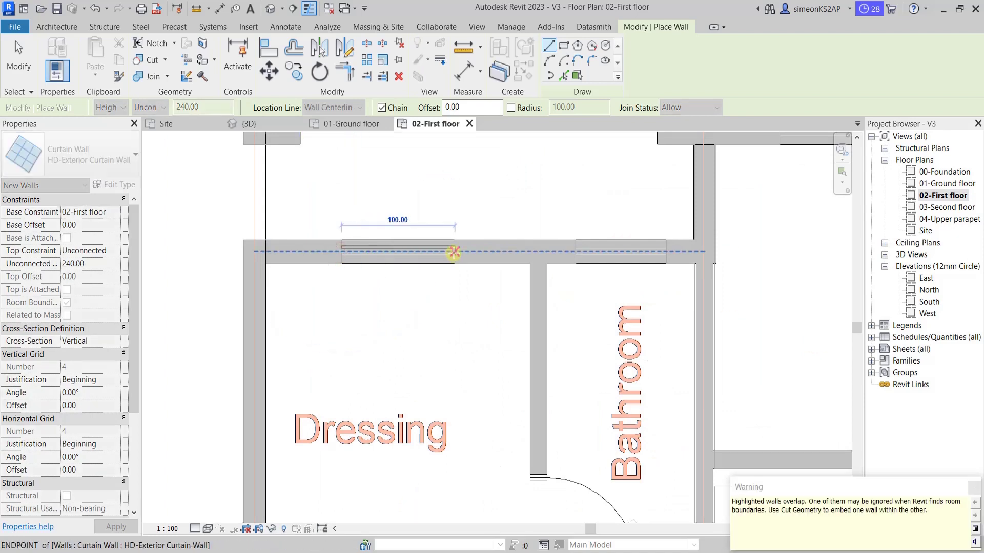
pyautogui.rightClick(455, 255)
pyautogui.click(477, 262)
# - Exit the curtain-wall Place Wall command
pyautogui.scroll(-3, 487, 262)
pyautogui.scroll(-2, 517, 270)
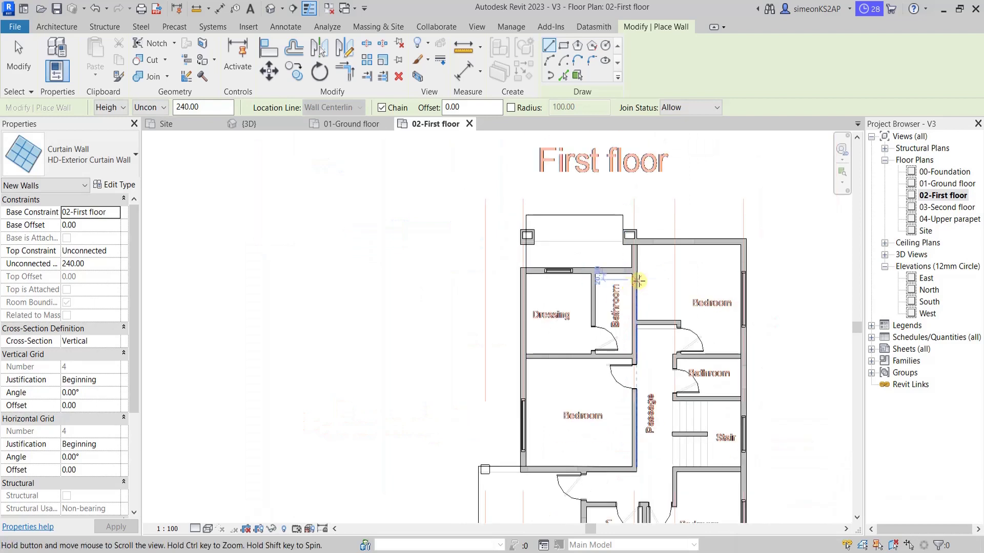
pyautogui.scroll(-2, 546, 274)
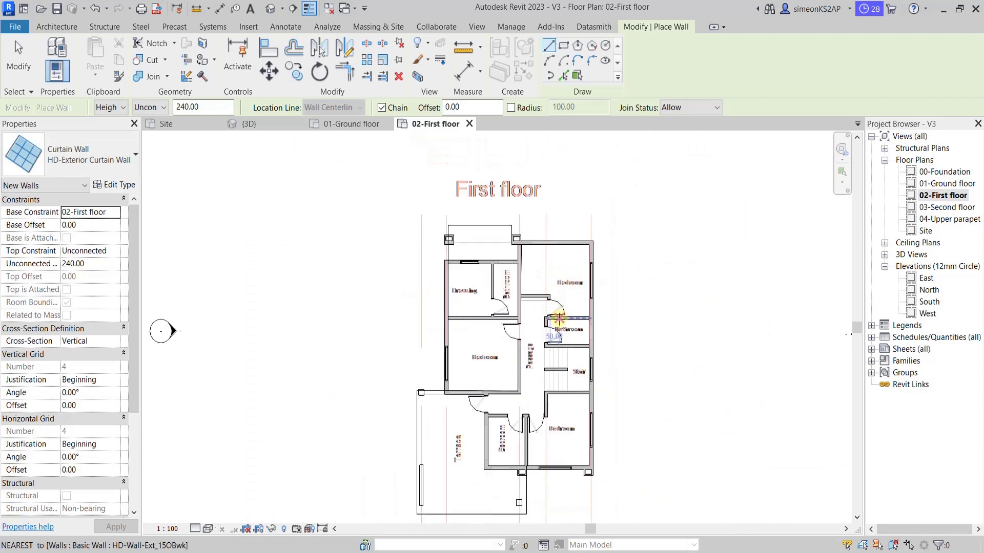
pyautogui.scroll(2, 596, 196)
pyautogui.moveTo(507, 246); pyautogui.dragTo(499, 251, button='middle')
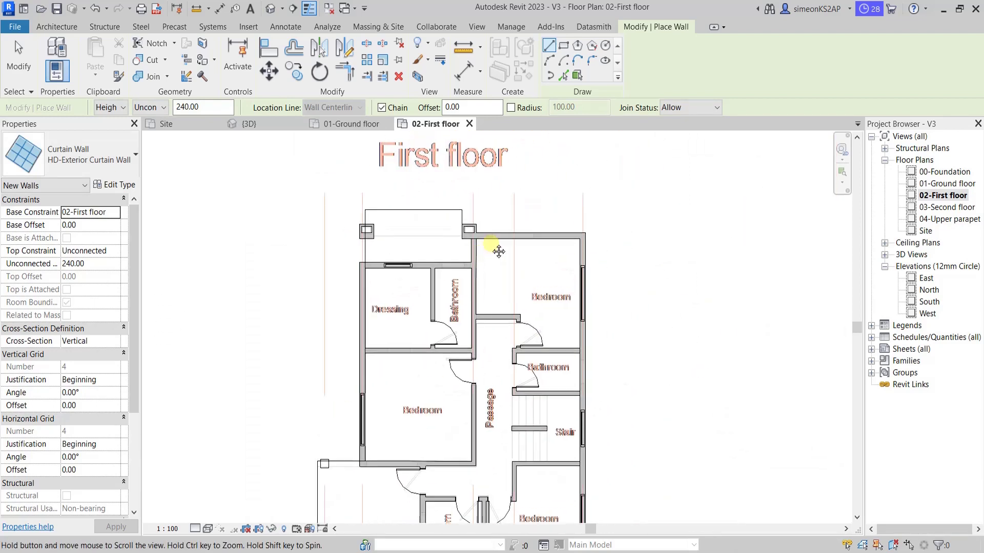
pyautogui.rightClick(609, 179)
pyautogui.click(623, 185)
# - Use Cut Geometry to cut the first host wall with its curtain-wall window
pyautogui.rightClick(629, 180)
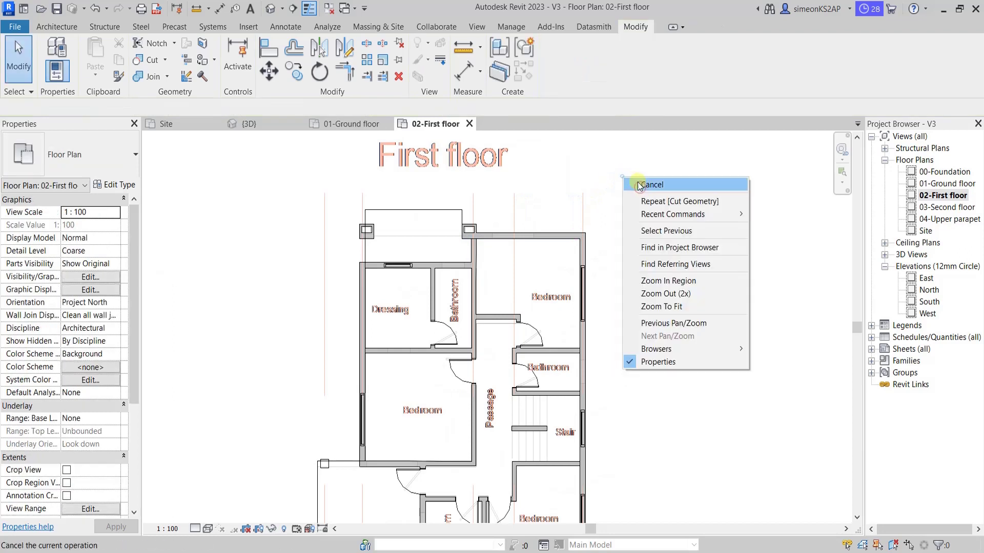
pyautogui.click(640, 184)
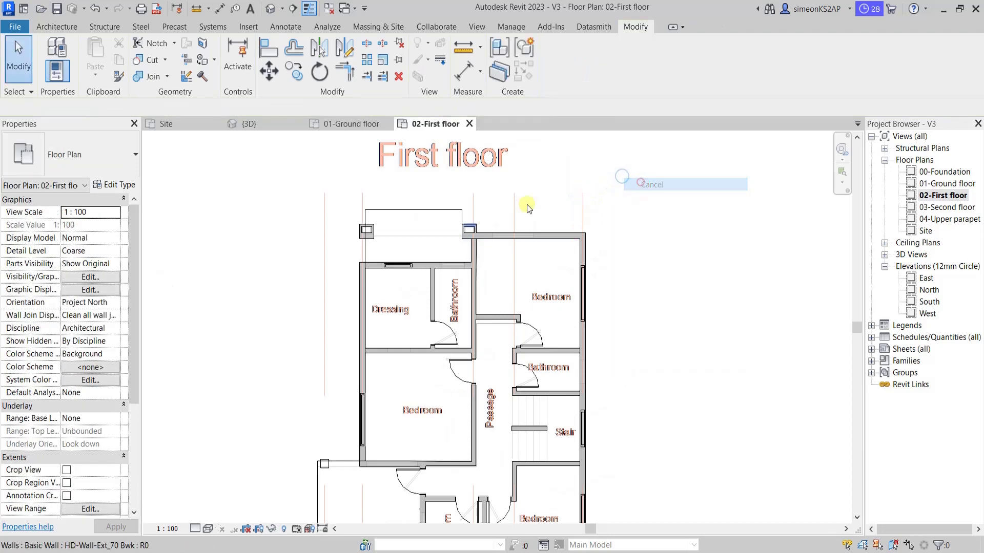
pyautogui.click(148, 60)
pyautogui.scroll(2, 390, 247)
pyautogui.scroll(2, 423, 234)
pyautogui.scroll(2, 450, 255)
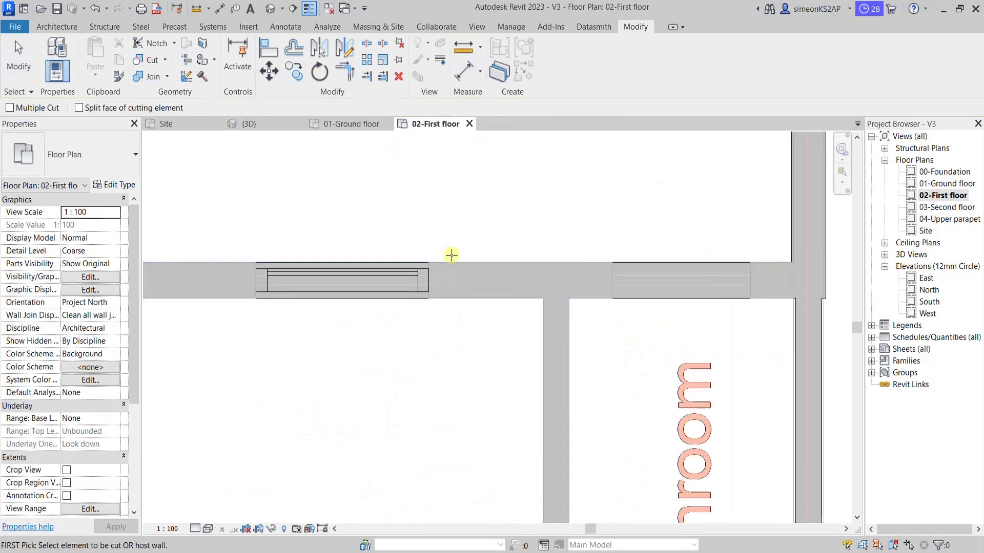
pyautogui.click(453, 258)
pyautogui.click(392, 279)
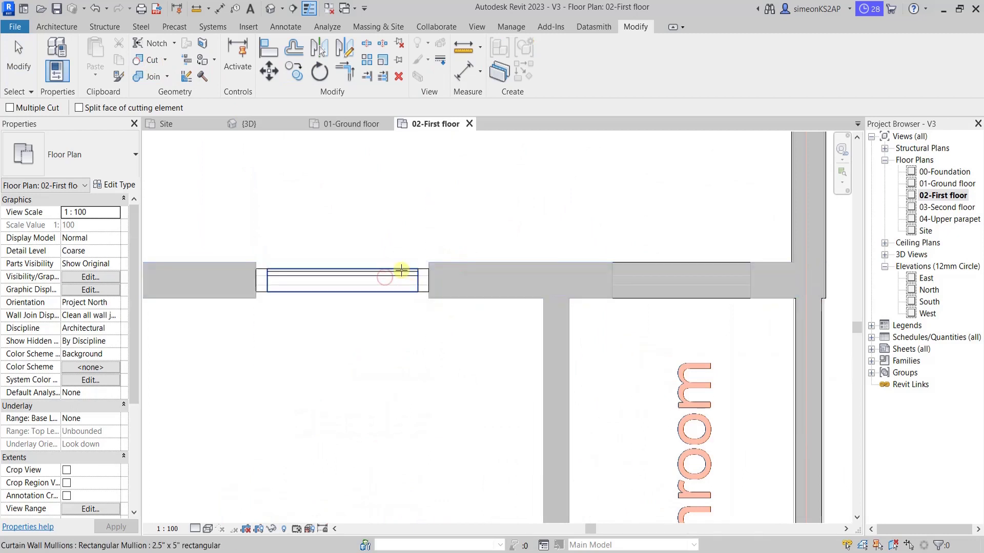
# - Cut the bottom bedroom wall with its curtain-wall window, then review the whole floor
pyautogui.scroll(-3, 428, 277)
pyautogui.scroll(-2, 662, 309)
pyautogui.scroll(1, 619, 277)
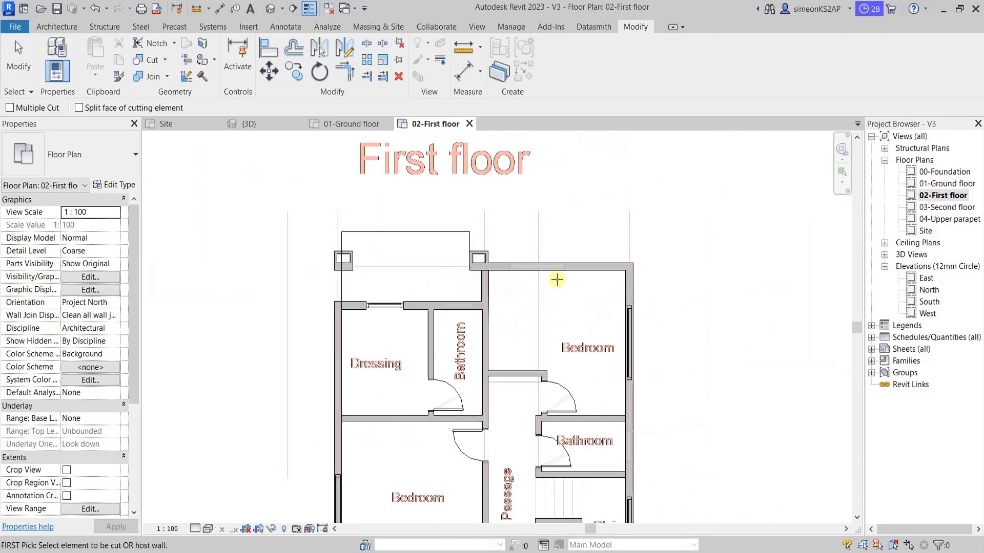
pyautogui.scroll(1, 664, 331)
pyautogui.scroll(1, 664, 330)
pyautogui.scroll(2, 653, 320)
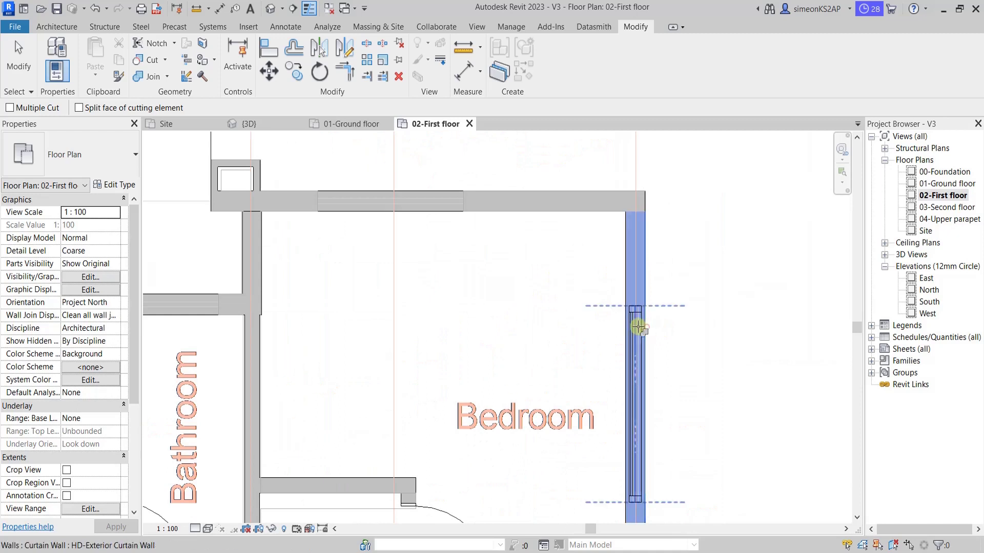
pyautogui.scroll(-3, 636, 327)
pyautogui.scroll(2, 569, 428)
pyautogui.scroll(1, 622, 351)
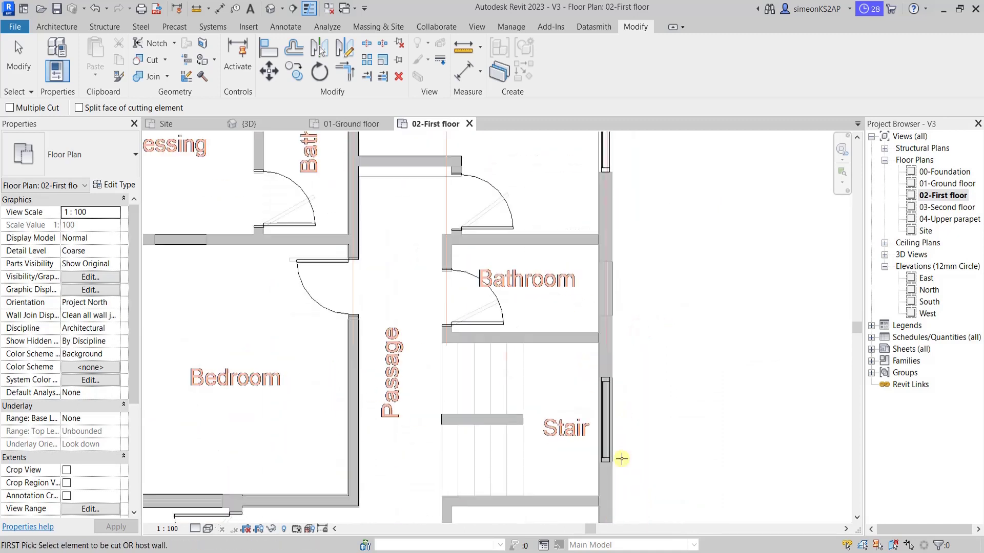
pyautogui.moveTo(622, 456); pyautogui.dragTo(620, 316, button='middle')
pyautogui.scroll(1, 612, 323)
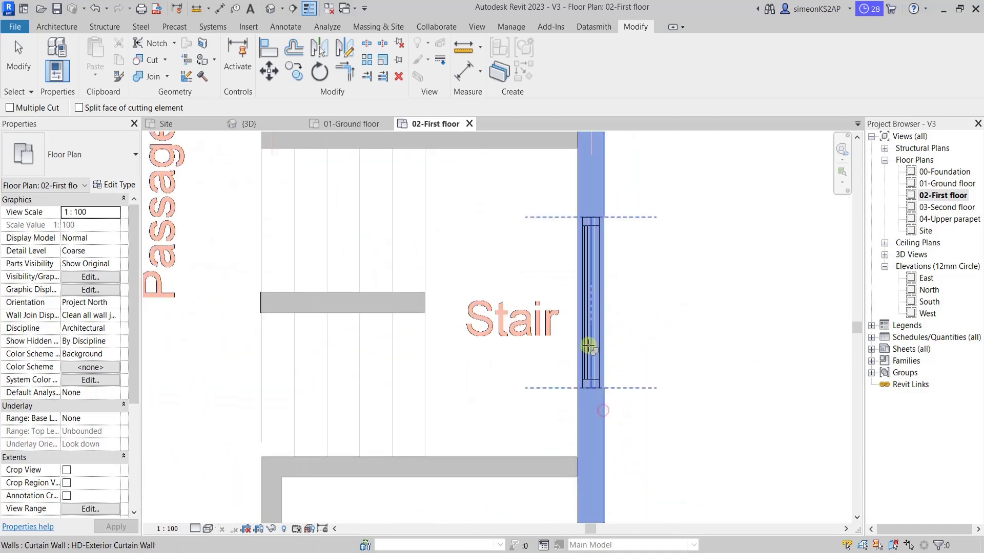
pyautogui.scroll(1, 588, 346)
pyautogui.scroll(-2, 594, 330)
pyautogui.keyDown('ctrl'); pyautogui.scroll(-2, 618, 368); pyautogui.keyUp('ctrl')
pyautogui.scroll(1, 630, 451)
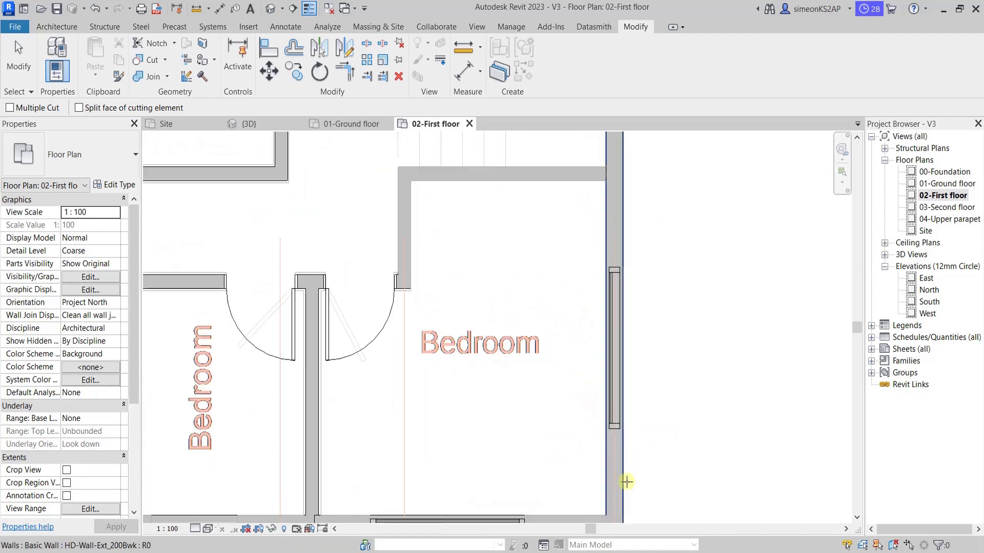
pyautogui.scroll(-2, 596, 417)
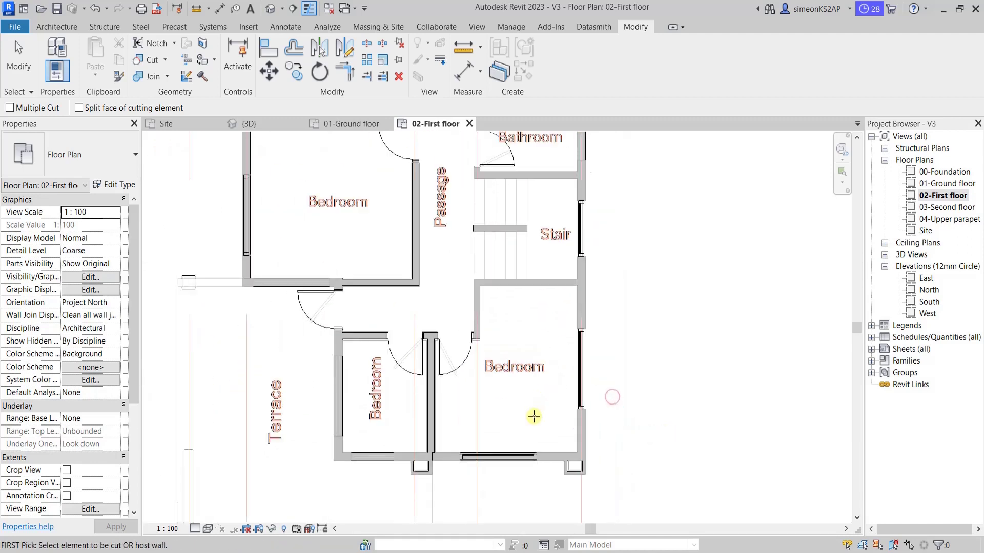
pyautogui.scroll(1, 598, 384)
pyautogui.scroll(1, 642, 416)
pyautogui.click(642, 416)
pyautogui.click(579, 412)
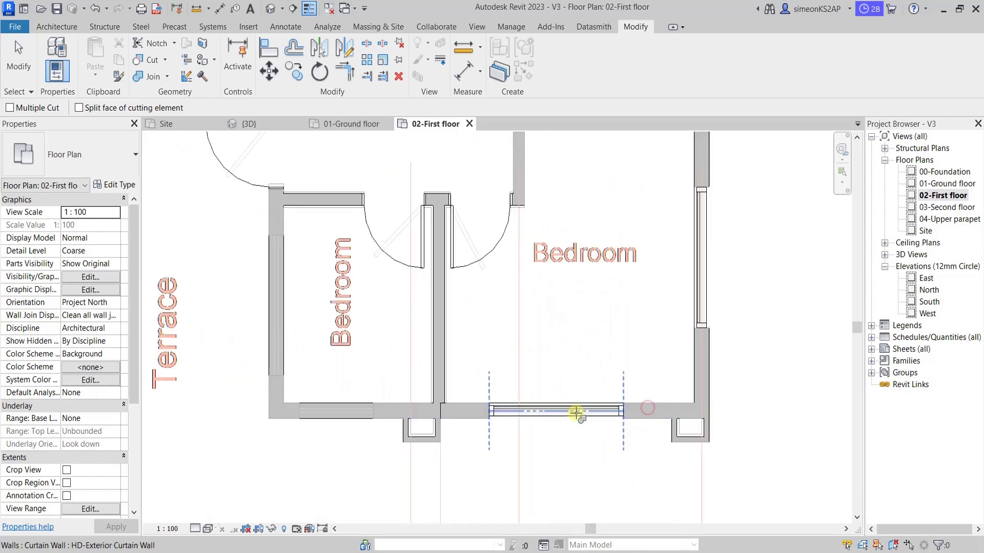
pyautogui.scroll(-2, 482, 374)
pyautogui.scroll(1, 535, 375)
pyautogui.scroll(1, 535, 375)
pyautogui.scroll(-2, 510, 381)
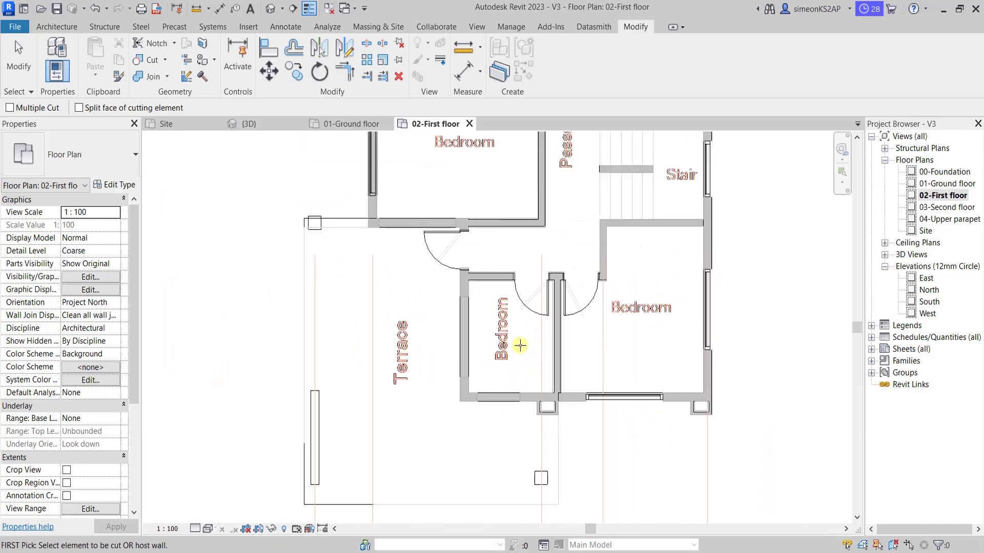
pyautogui.scroll(2, 492, 390)
pyautogui.scroll(-2, 466, 367)
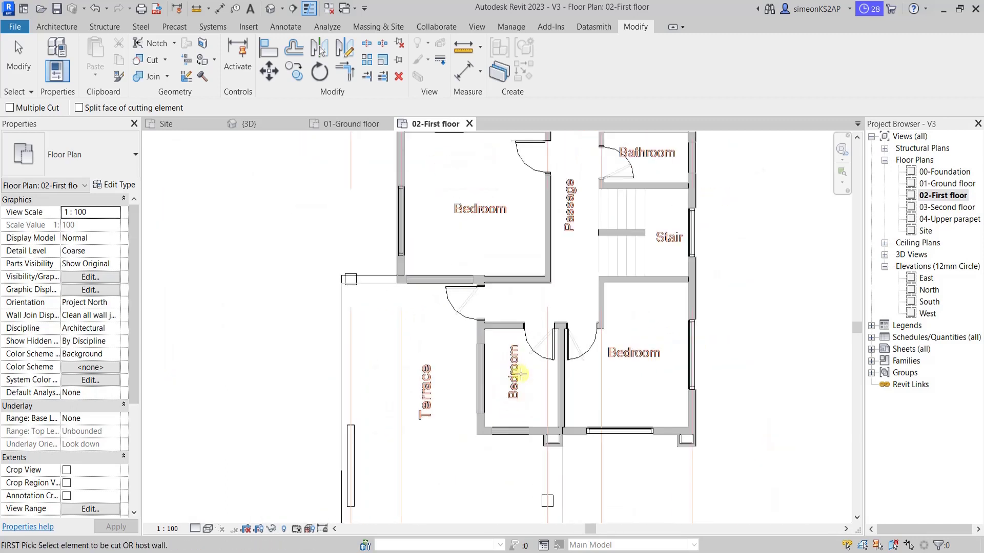
pyautogui.scroll(1, 488, 387)
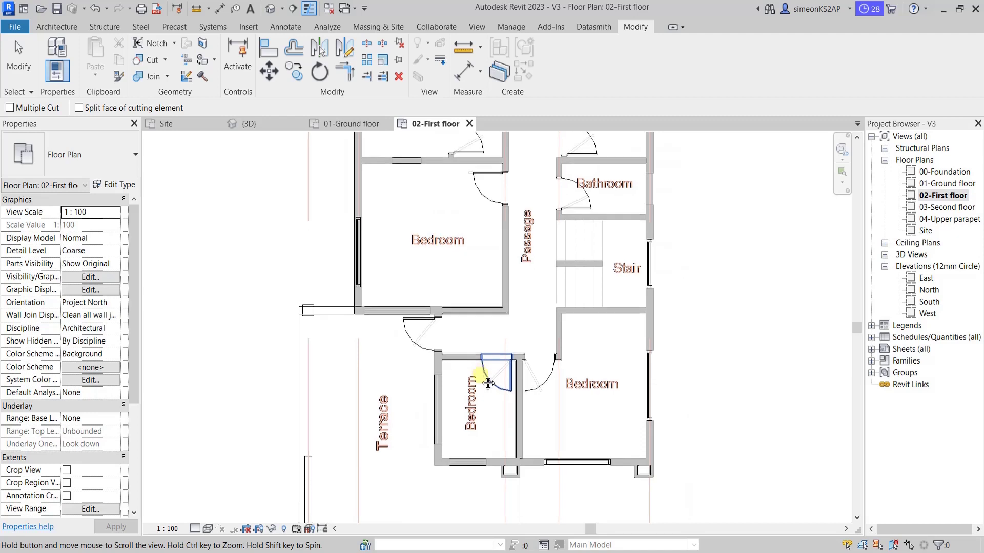
pyautogui.scroll(2, 593, 450)
pyautogui.scroll(1, 593, 451)
pyautogui.scroll(1, 592, 451)
pyautogui.scroll(1, 592, 451)
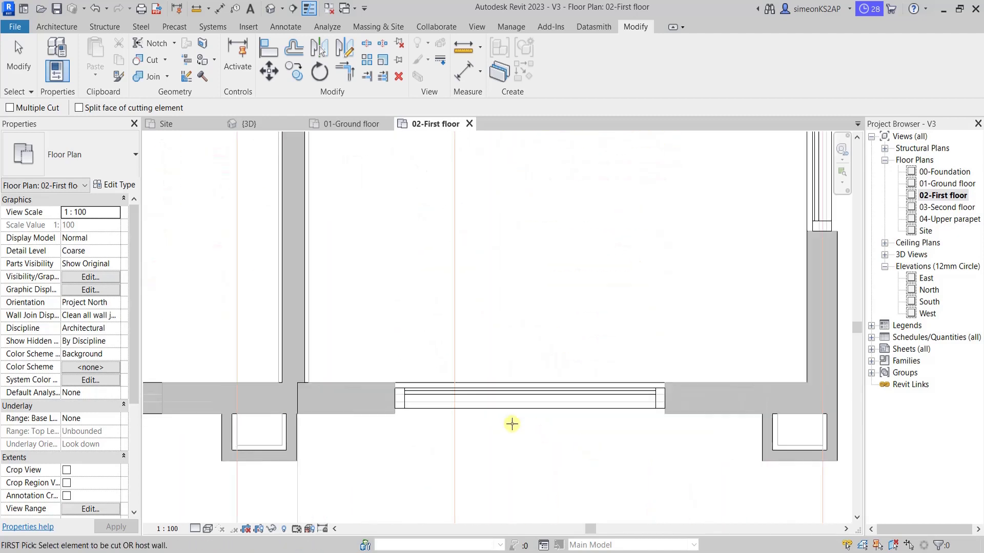
pyautogui.scroll(-2, 522, 380)
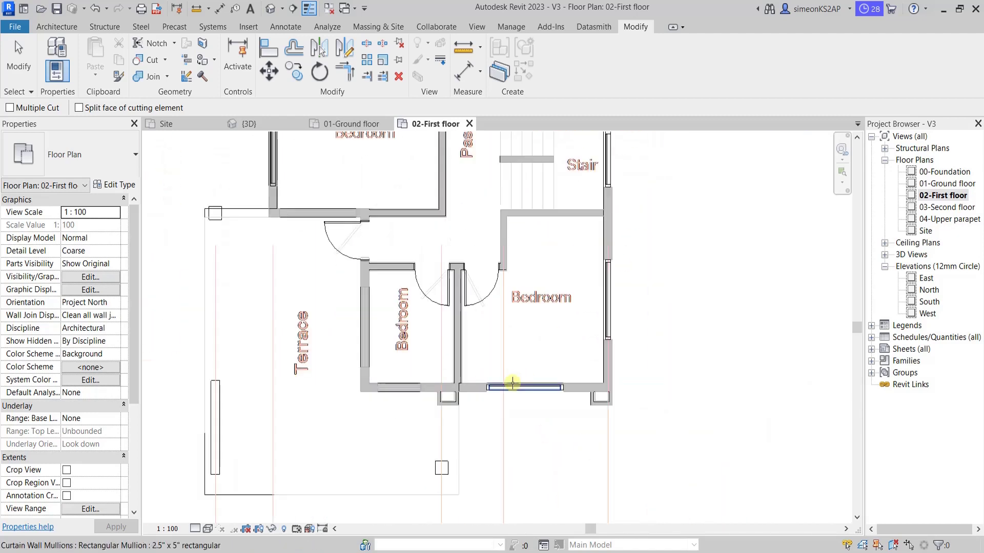
pyautogui.scroll(-1, 512, 384)
pyautogui.scroll(-1, 527, 424)
pyautogui.scroll(2, 389, 326)
pyautogui.scroll(3, 395, 348)
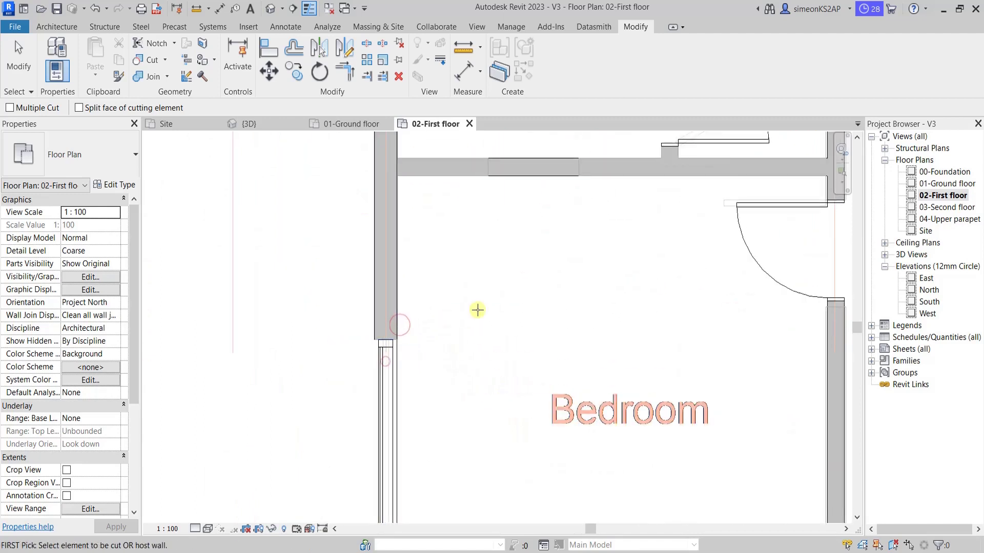
pyautogui.scroll(-3, 531, 278)
pyautogui.moveTo(531, 279); pyautogui.dragTo(526, 361, button='middle')
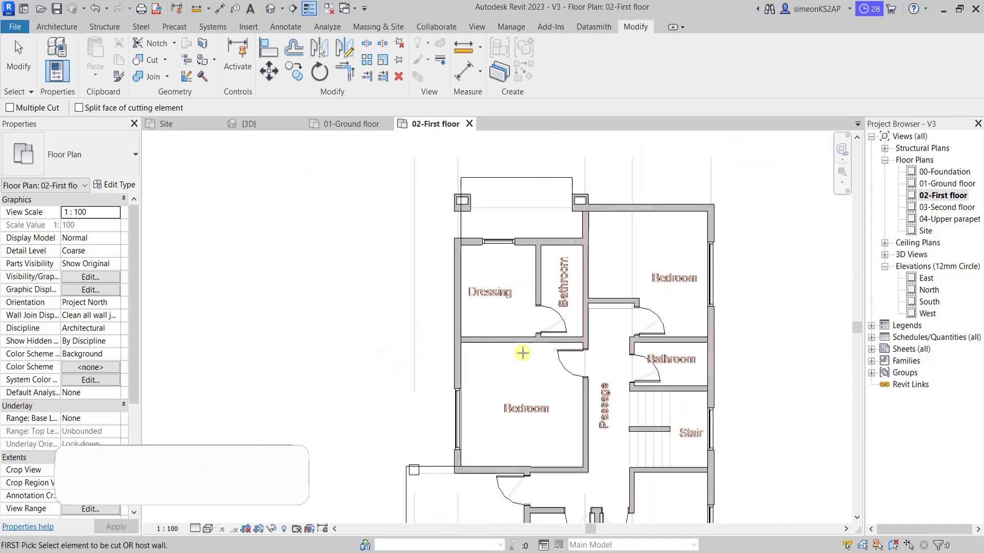
pyautogui.scroll(-1, 602, 376)
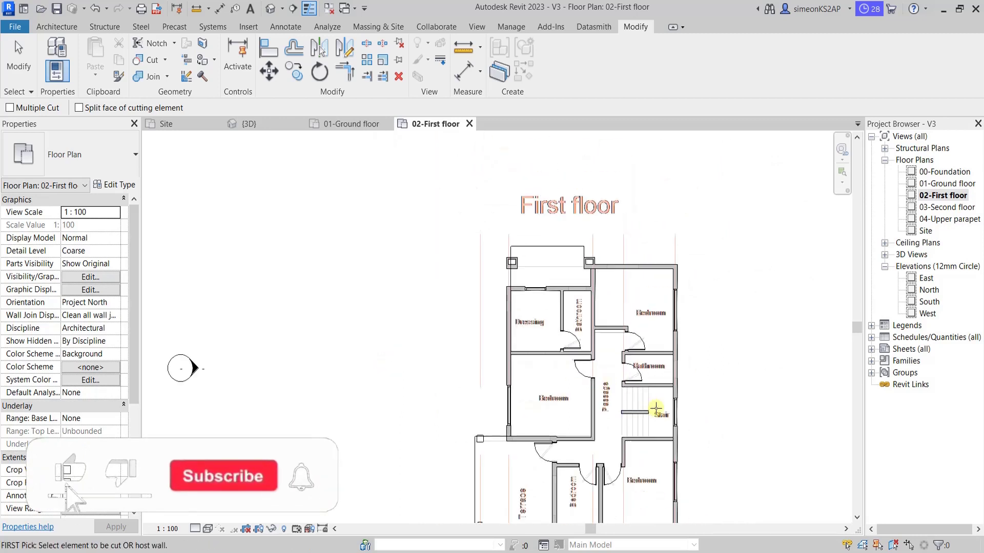
pyautogui.scroll(-2, 484, 255)
# - Orbit the {3D} view to inspect the house's front windows
pyautogui.click(251, 124)
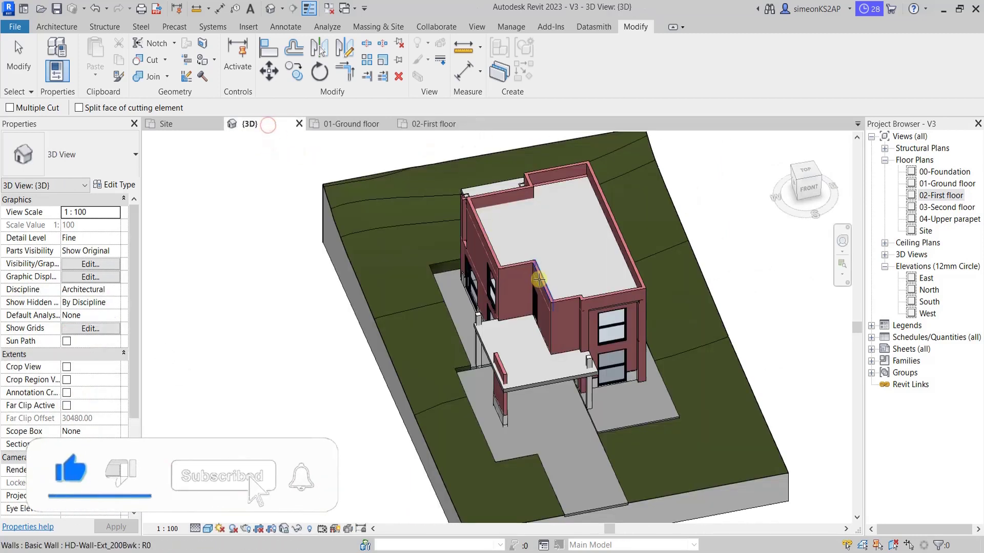
pyautogui.scroll(-2, 501, 358)
pyautogui.moveTo(501, 359)
pyautogui.keyDown('shift'); pyautogui.mouseDown(button='middle')
pyautogui.moveTo(786, 384)
pyautogui.moveTo(585, 339)
pyautogui.mouseUp(button='middle'); pyautogui.keyUp('shift')
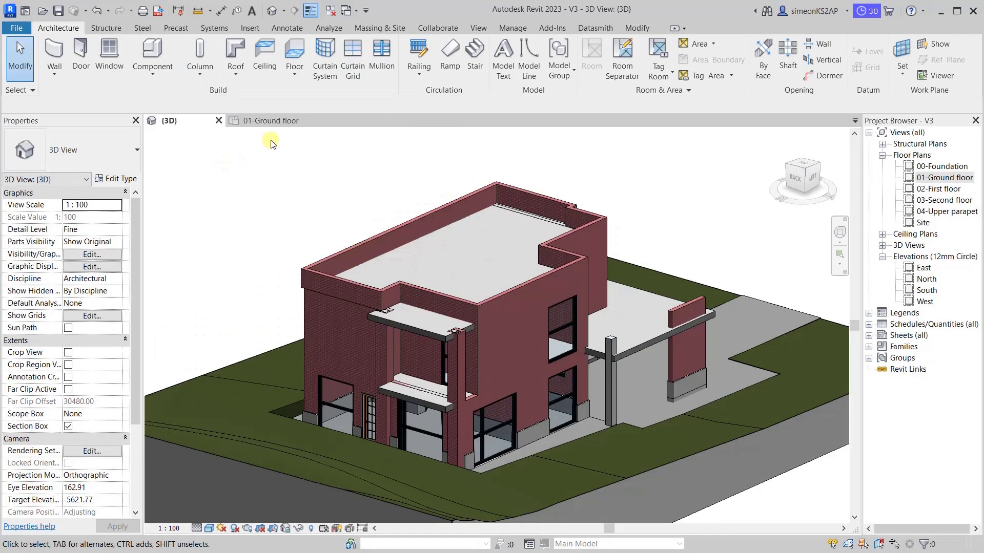
# - Return to the 01-Ground floor plan and start the Window tool for Windows_Sgl_Plain 910x1210mm
pyautogui.click(271, 122)
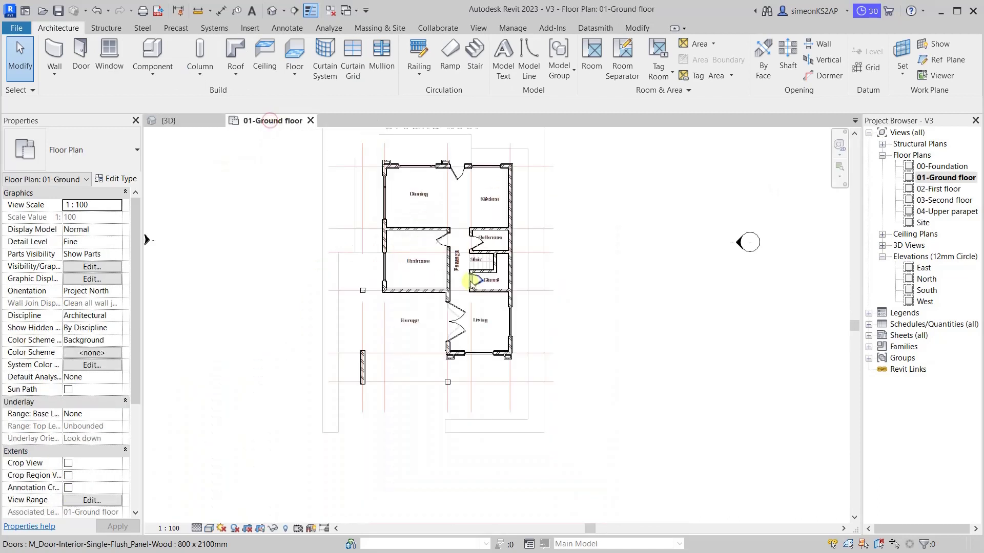
pyautogui.scroll(2, 467, 237)
pyautogui.moveTo(479, 231); pyautogui.dragTo(494, 306, button='middle')
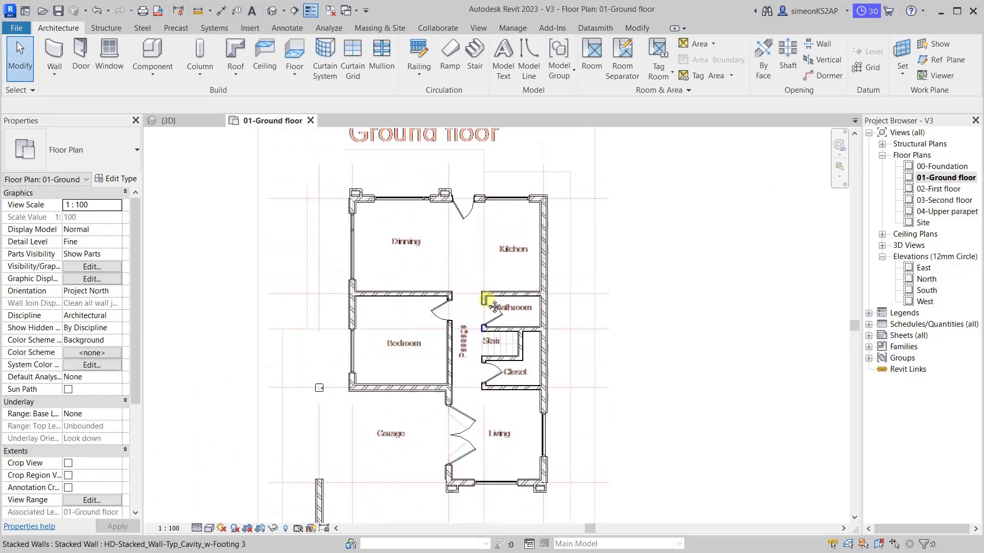
pyautogui.click(116, 50)
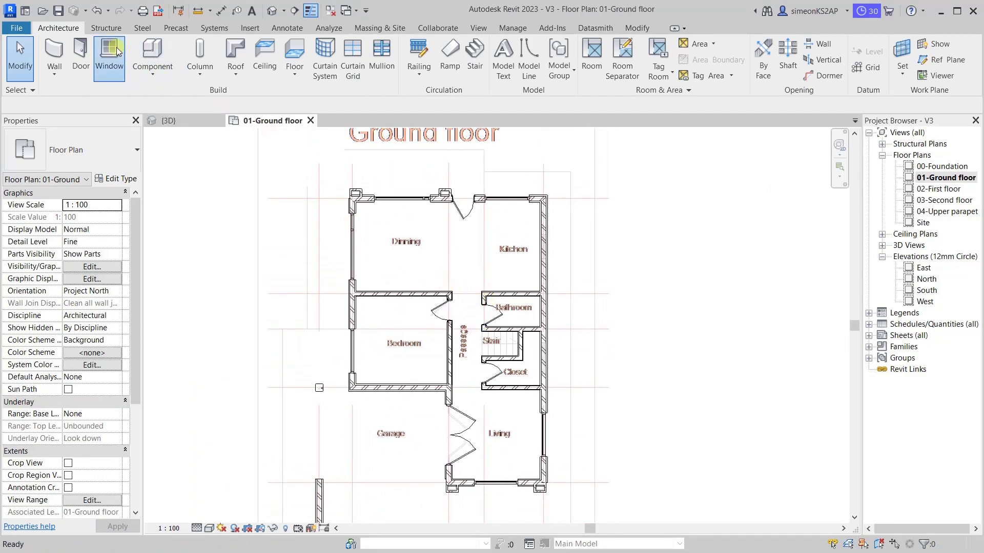
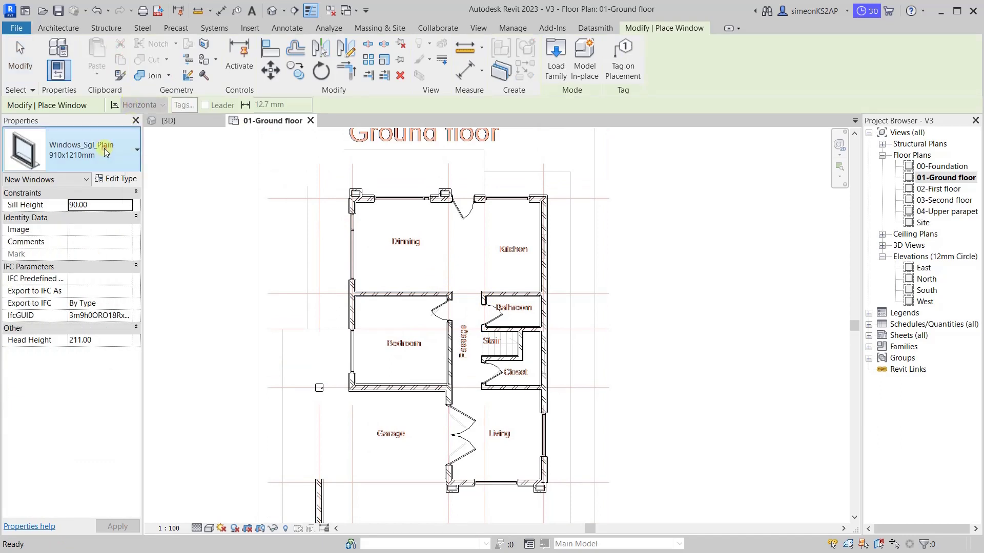
# - Keep the window type at 910x1210mm in its type properties
pyautogui.click(113, 177)
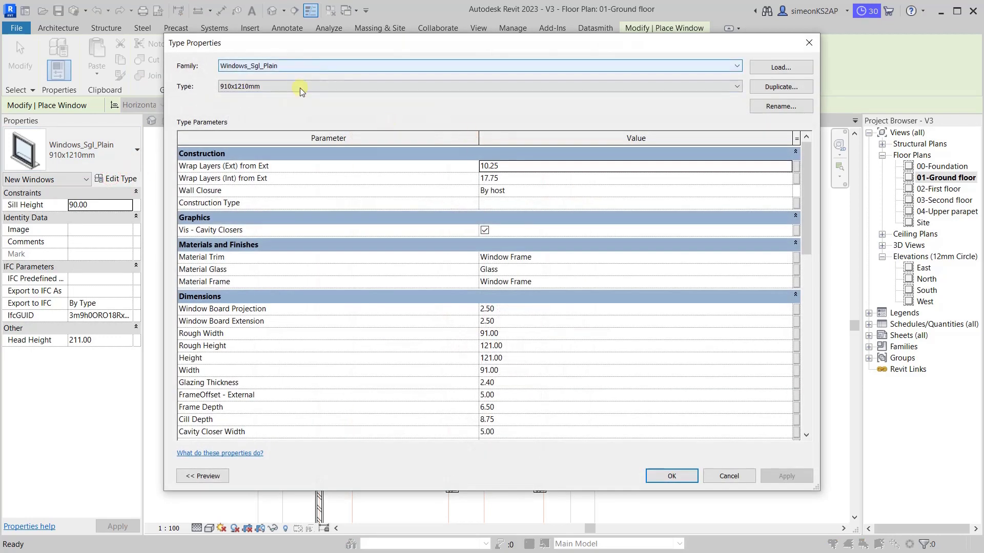
pyautogui.click(290, 86)
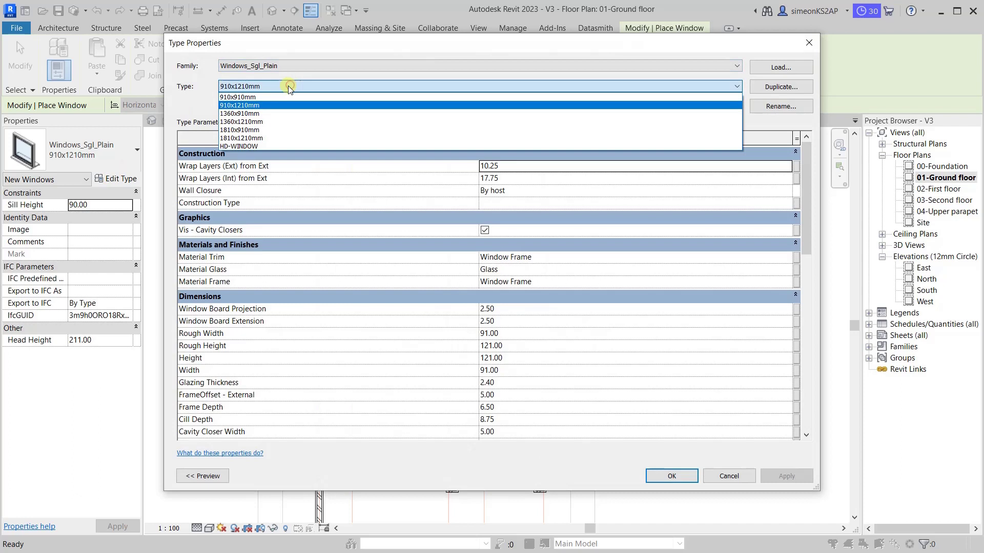
pyautogui.click(265, 107)
pyautogui.click(676, 476)
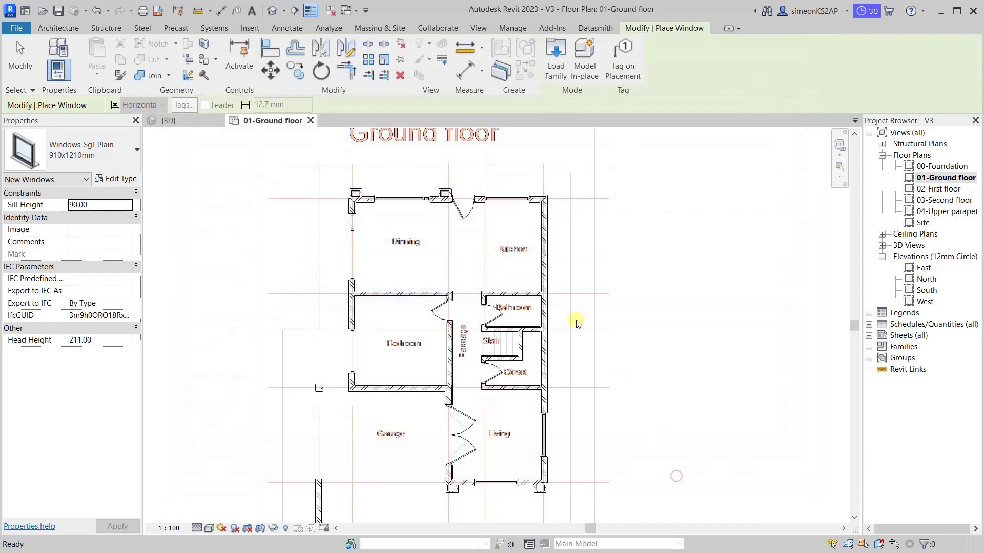
pyautogui.scroll(2, 564, 320)
pyautogui.scroll(2, 543, 322)
pyautogui.scroll(2, 536, 313)
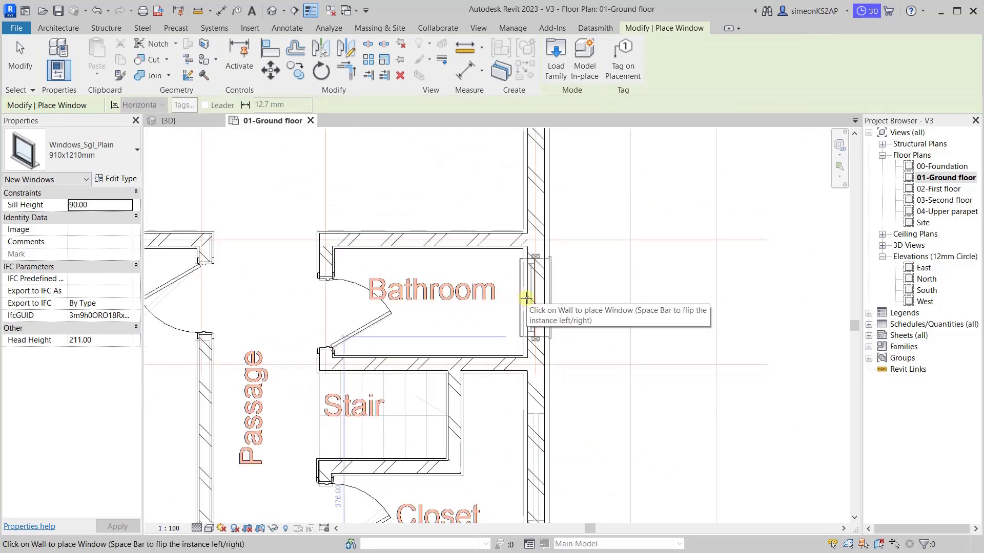
pyautogui.scroll(3, 526, 299)
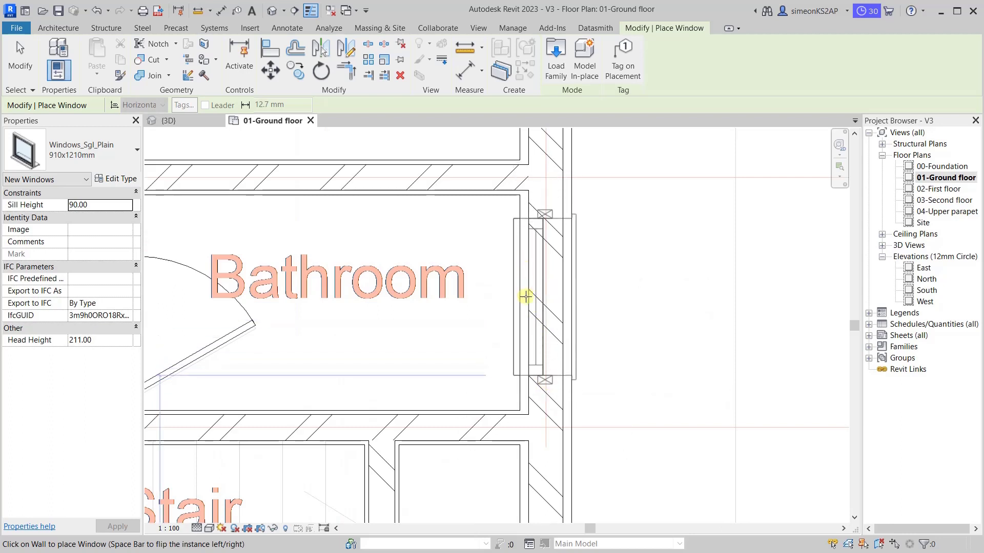
pyautogui.scroll(-2, 628, 313)
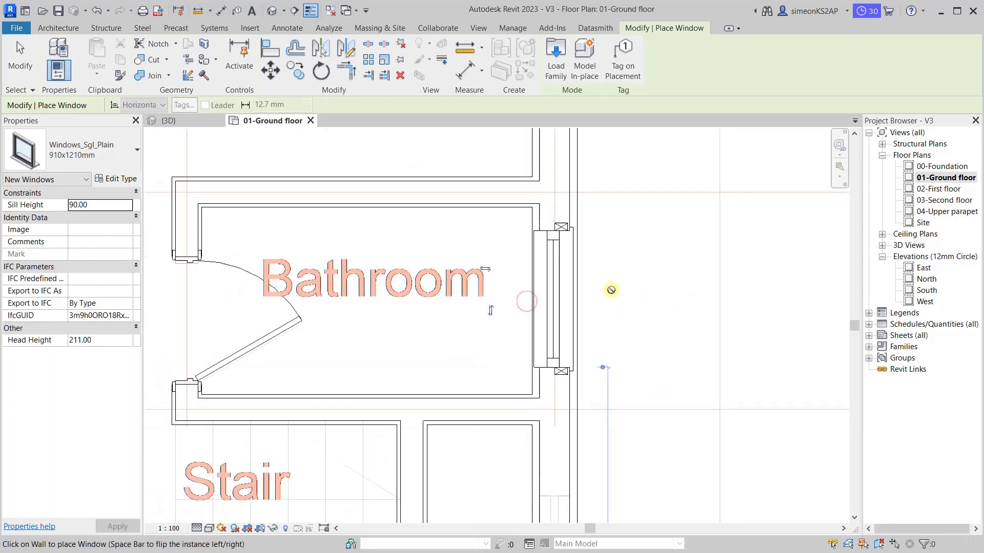
pyautogui.scroll(-2, 632, 272)
# - Stop placing windows and pan to the stair and closet area
pyautogui.rightClick(633, 270)
pyautogui.click(659, 278)
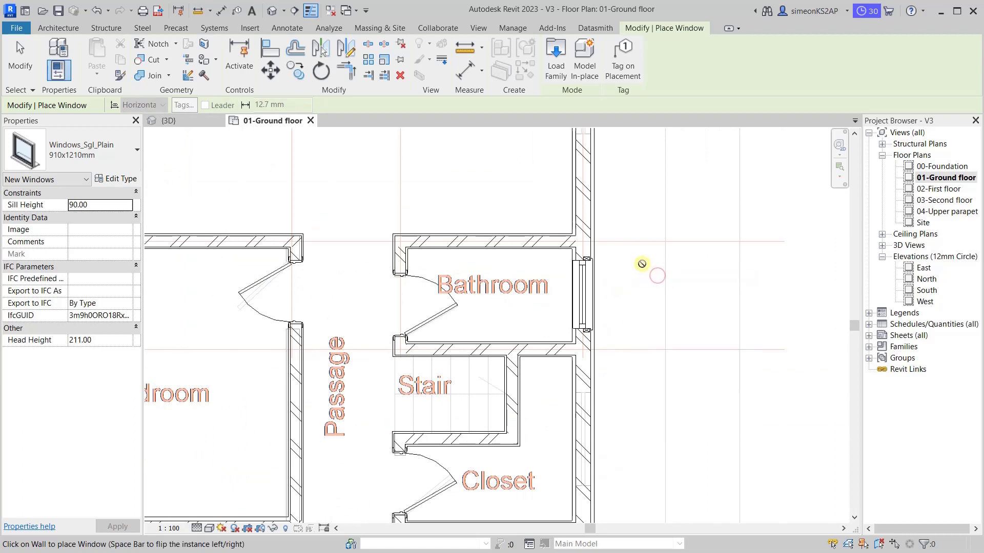
pyautogui.rightClick(642, 264)
pyautogui.click(649, 267)
pyautogui.scroll(-3, 647, 268)
pyautogui.moveTo(626, 284); pyautogui.dragTo(509, 270, button='middle')
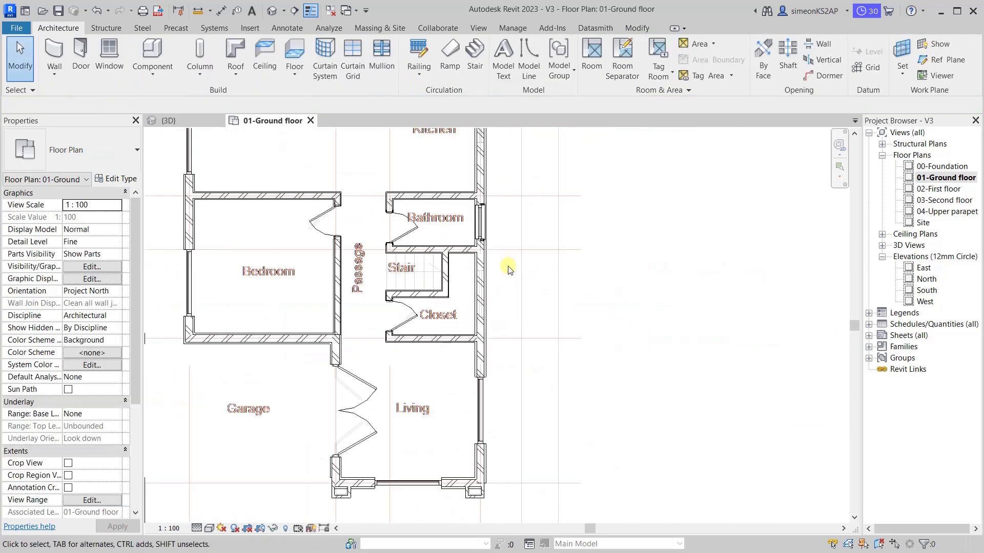
pyautogui.scroll(4, 508, 270)
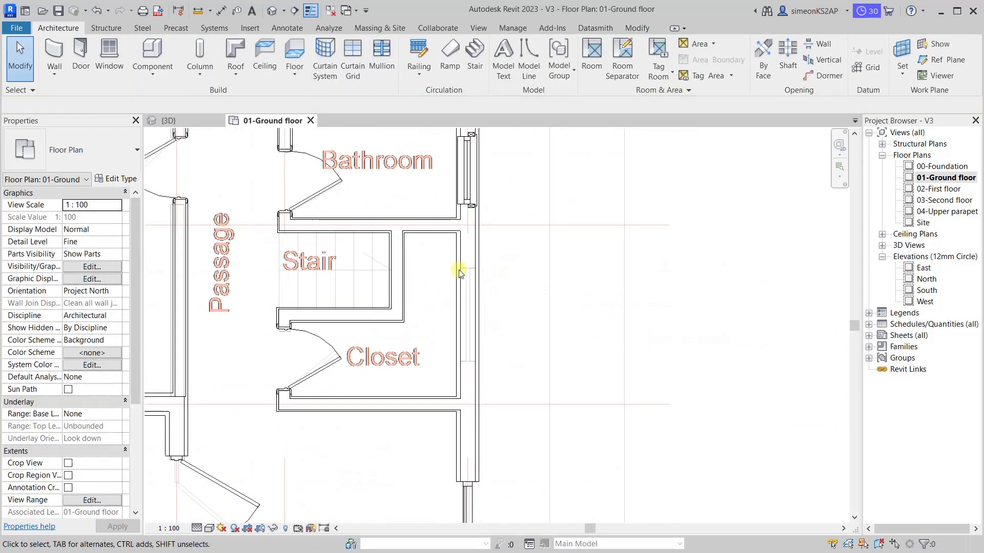
# - Switch the window type to 1360x1210mm and place it in the closet's east wall
pyautogui.click(104, 50)
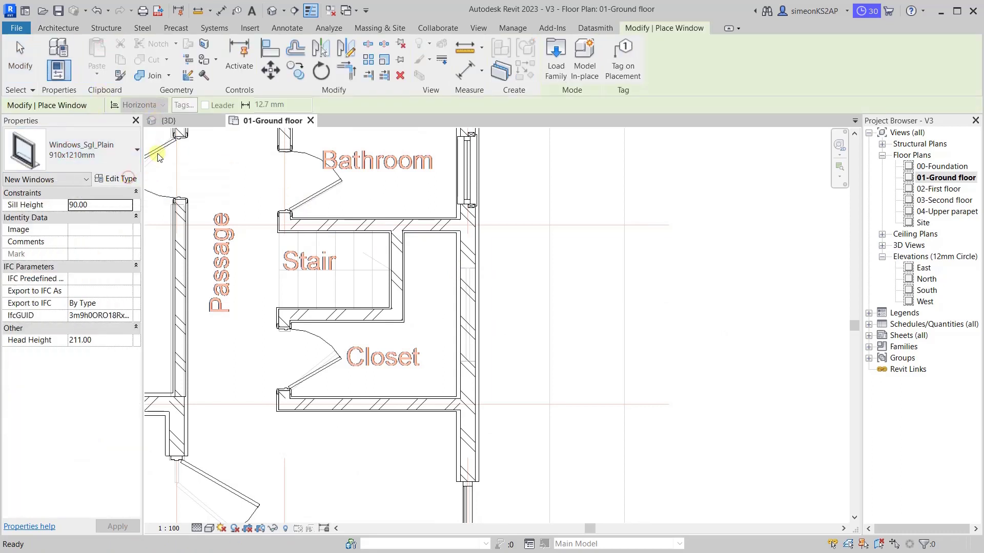
pyautogui.click(117, 178)
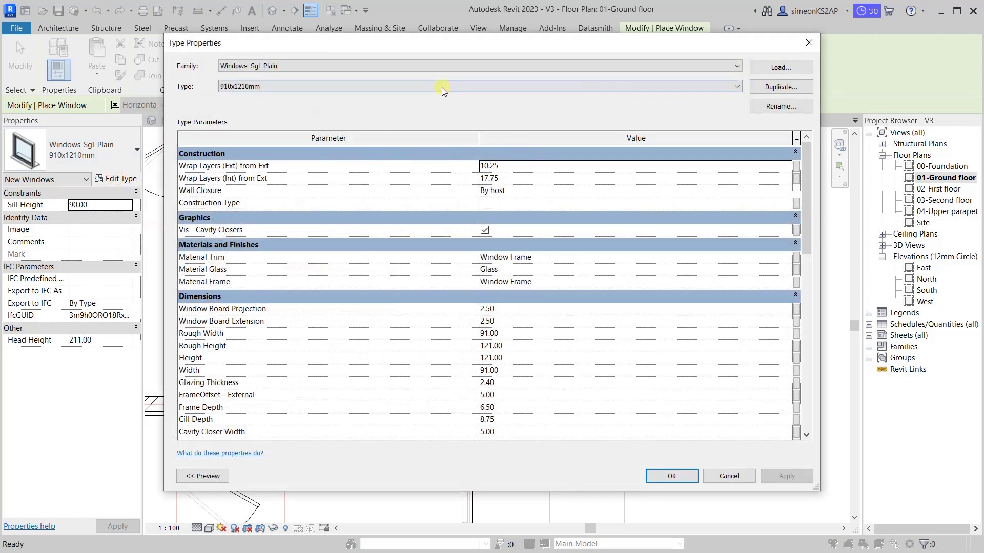
pyautogui.click(355, 86)
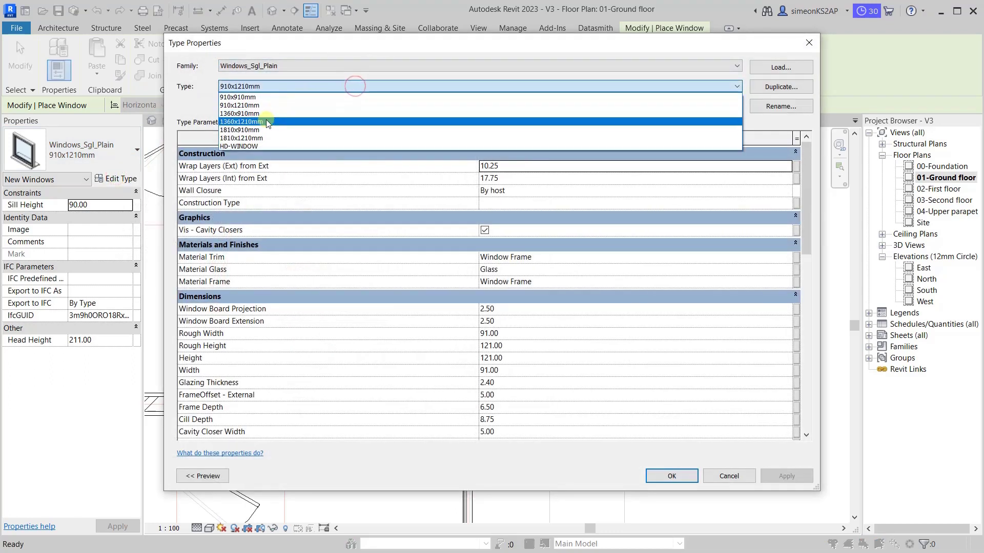
pyautogui.click(266, 121)
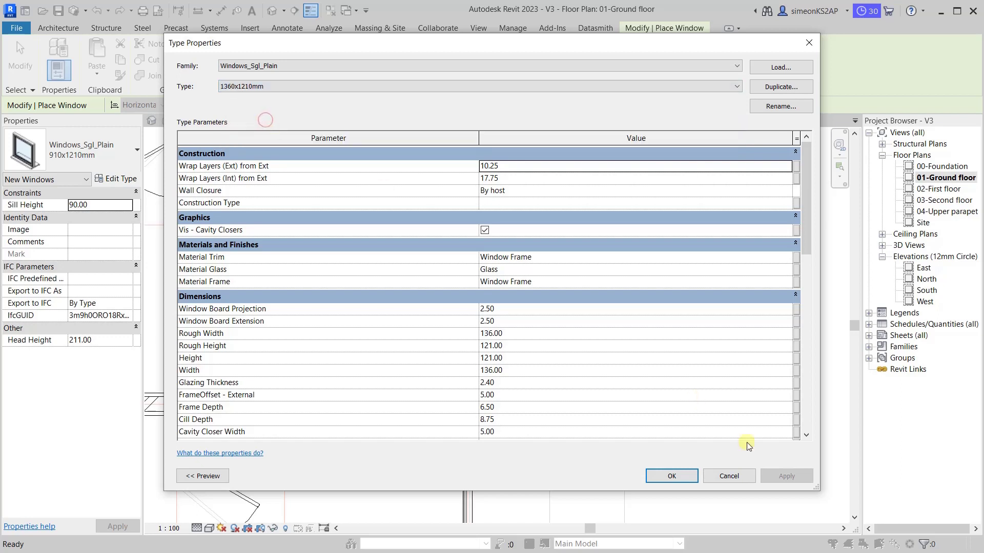
pyautogui.click(687, 476)
pyautogui.scroll(1, 484, 319)
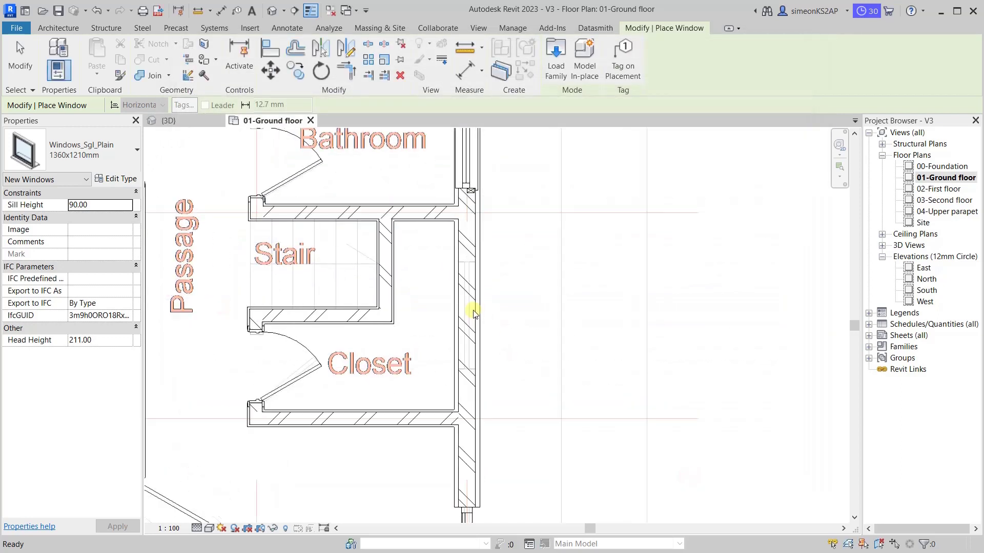
pyautogui.scroll(1, 472, 314)
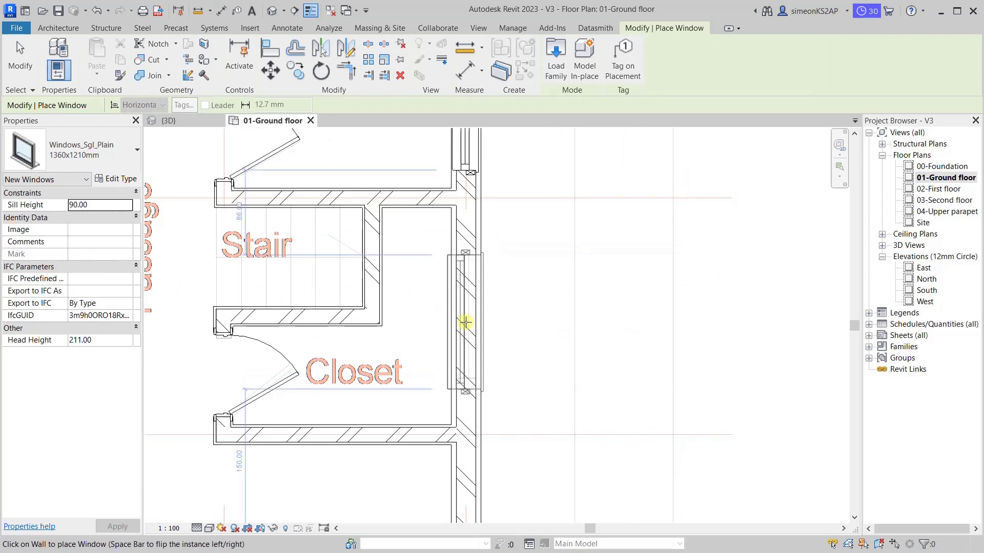
pyautogui.click(477, 326)
# - End window placement and bring the whole ground floor plan into view
pyautogui.rightClick(557, 285)
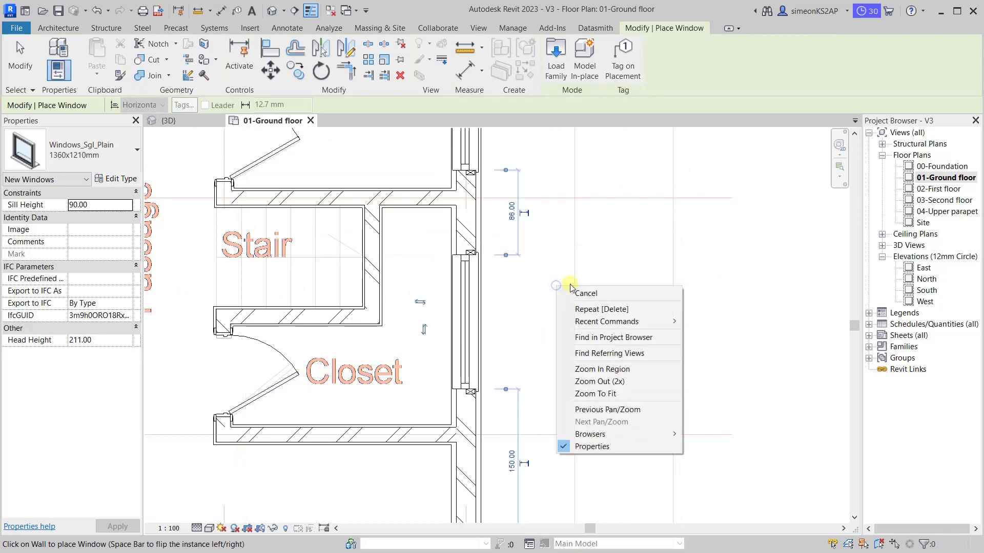
pyautogui.click(602, 299)
pyautogui.rightClick(571, 272)
pyautogui.click(593, 285)
pyautogui.scroll(-2, 597, 329)
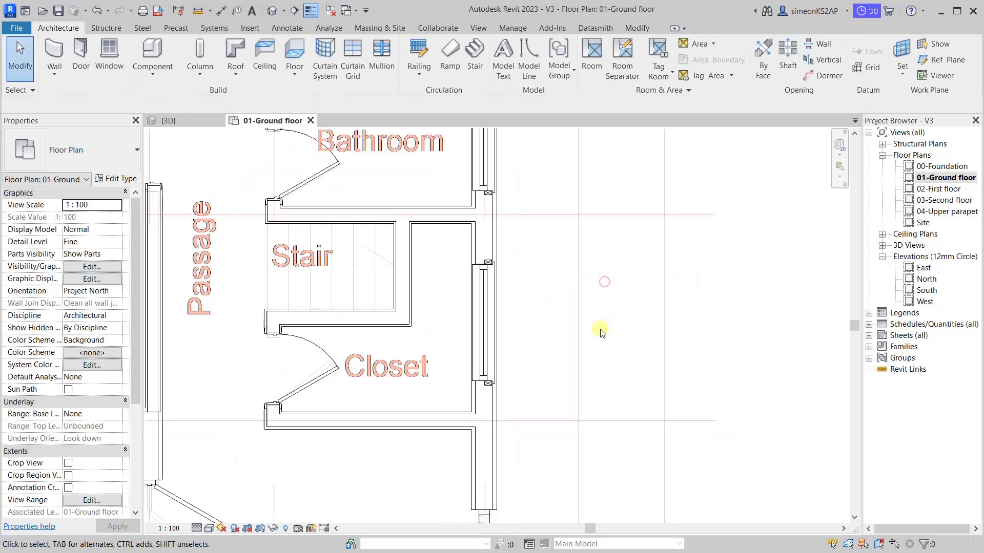
pyautogui.scroll(-1, 588, 333)
pyautogui.scroll(-2, 588, 334)
pyautogui.moveTo(576, 302)
pyautogui.mouseDown(button='middle')
pyautogui.moveTo(575, 325)
pyautogui.moveTo(569, 299)
pyautogui.mouseUp(button='middle')
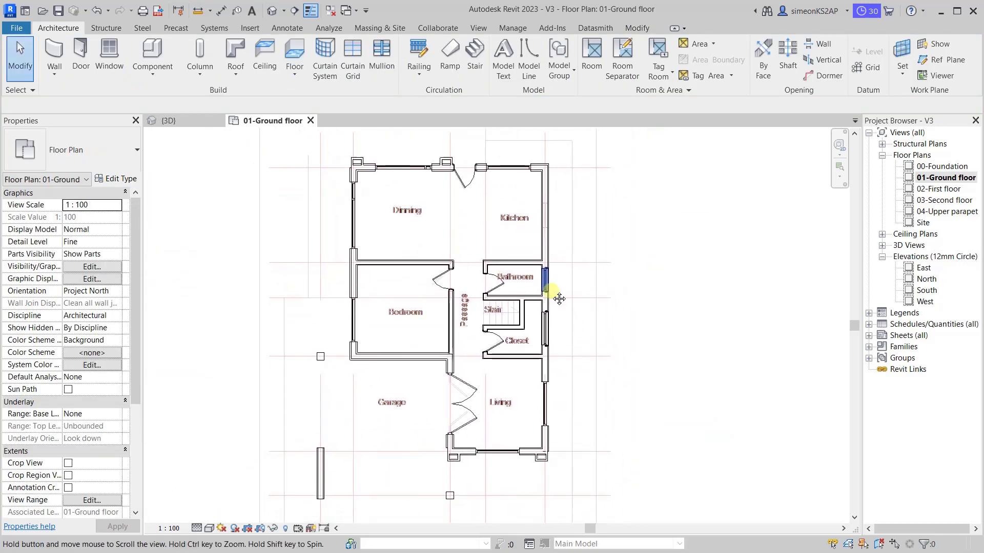
# - Orbit the 3D view to check the new windows from the side and front corner
pyautogui.scroll(3, 485, 256)
pyautogui.scroll(-3, 485, 256)
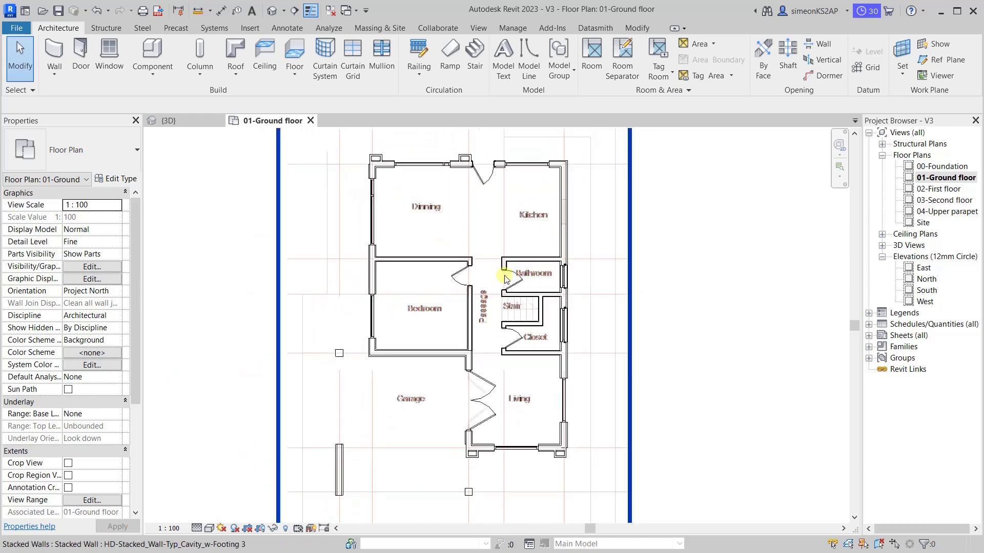
pyautogui.click(210, 122)
pyautogui.scroll(-2, 632, 362)
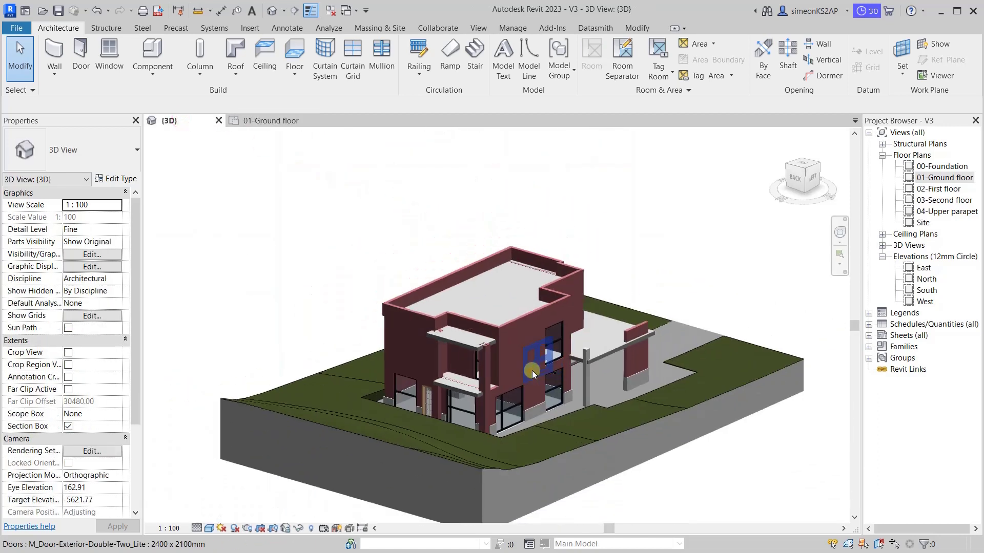
pyautogui.scroll(2, 488, 433)
pyautogui.moveTo(441, 412)
pyautogui.keyDown('shift'); pyautogui.mouseDown(button='middle')
pyautogui.moveTo(715, 405)
pyautogui.moveTo(614, 405)
pyautogui.mouseUp(button='middle'); pyautogui.keyUp('shift')
pyautogui.scroll(3, 505, 402)
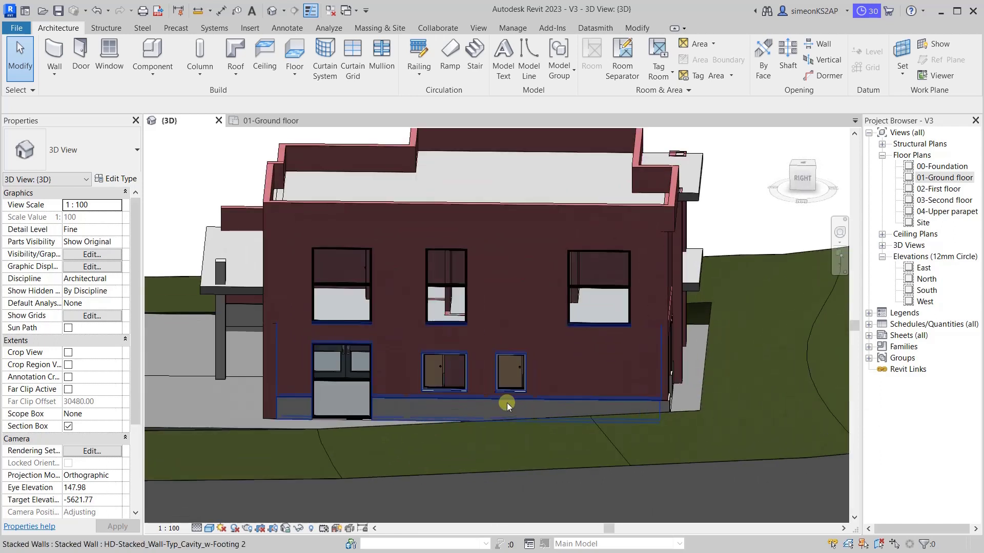
pyautogui.scroll(2, 637, 451)
pyautogui.scroll(-3, 663, 442)
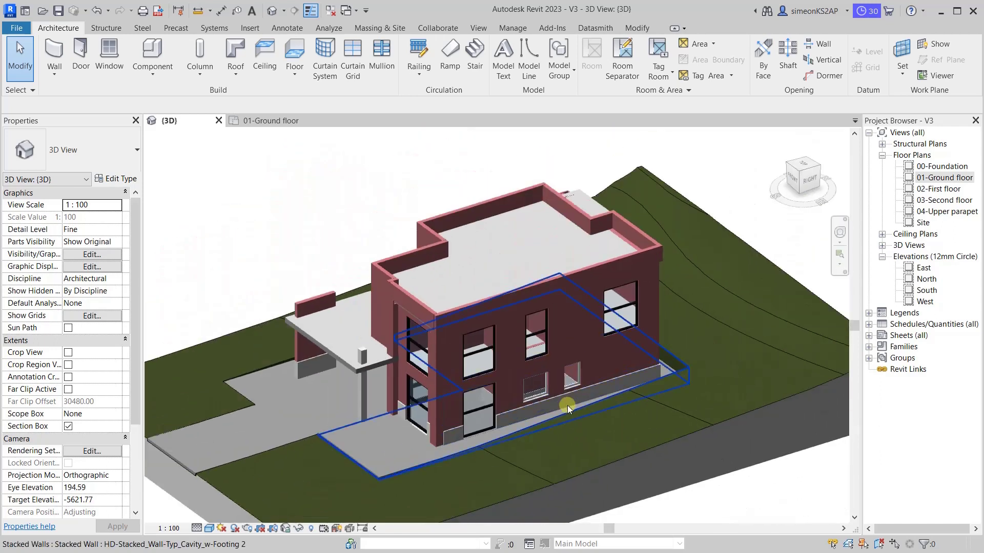
pyautogui.keyDown('shift'); pyautogui.moveTo(663, 441); pyautogui.dragTo(580, 415, button='middle'); pyautogui.keyUp('shift')
# - Return through the ground floor plan to the 02-First floor plan
pyautogui.click(261, 143)
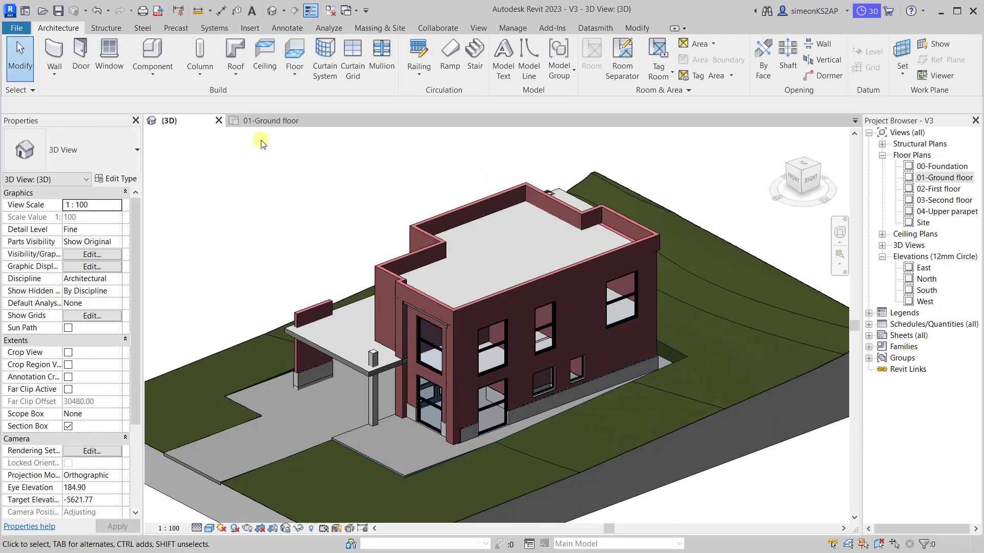
pyautogui.click(272, 119)
pyautogui.scroll(-3, 511, 270)
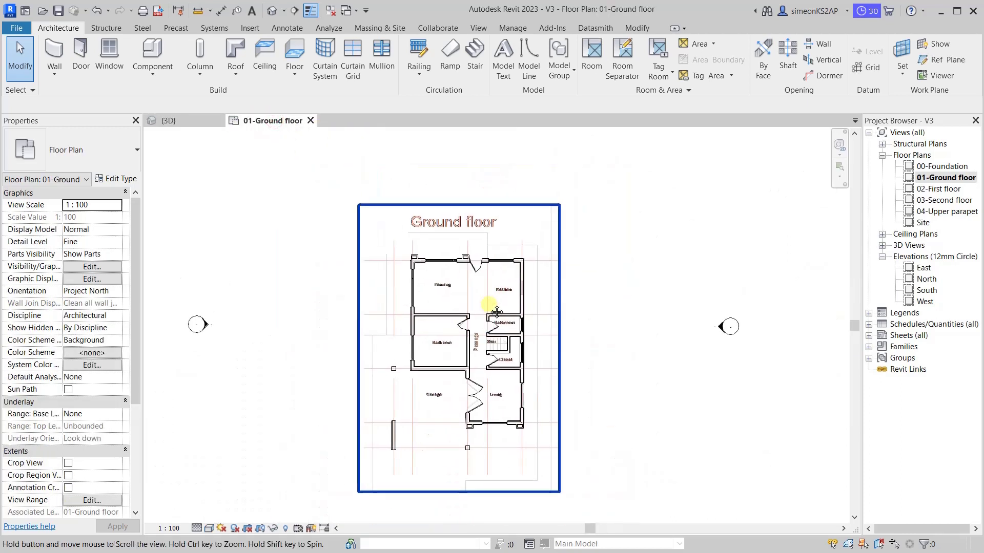
pyautogui.doubleClick(937, 189)
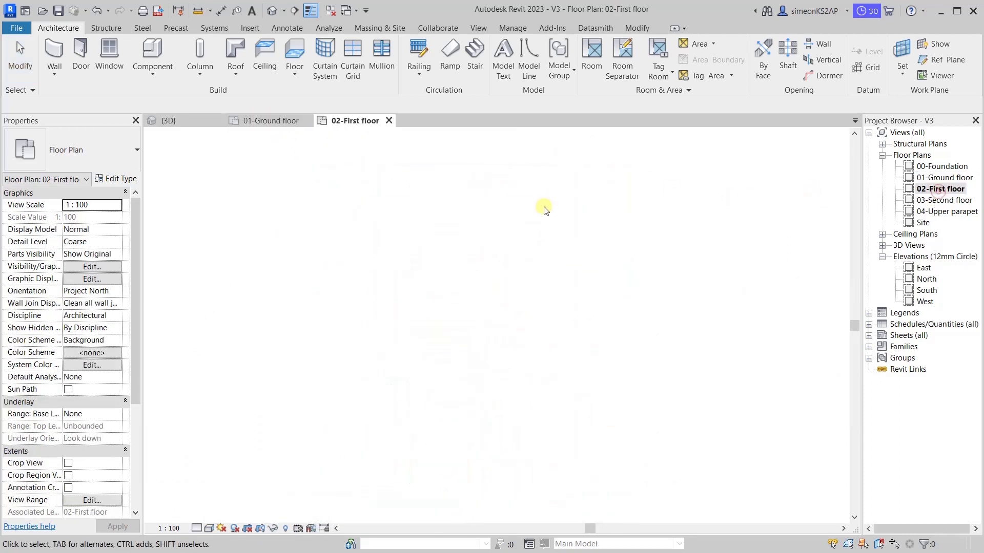
# - Unhide the imported first-floor DWG using reveal hidden elements mode
pyautogui.scroll(2, 485, 328)
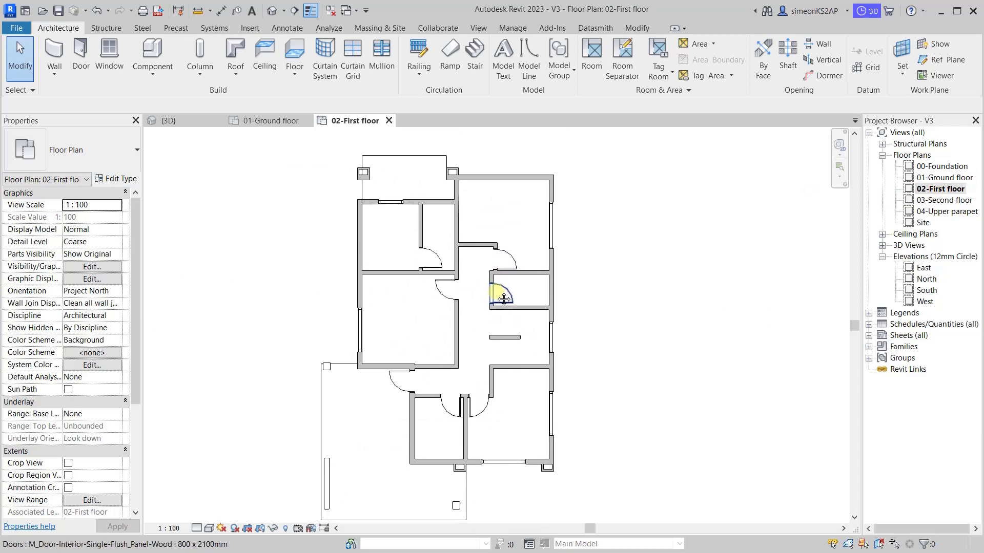
pyautogui.scroll(-2, 467, 231)
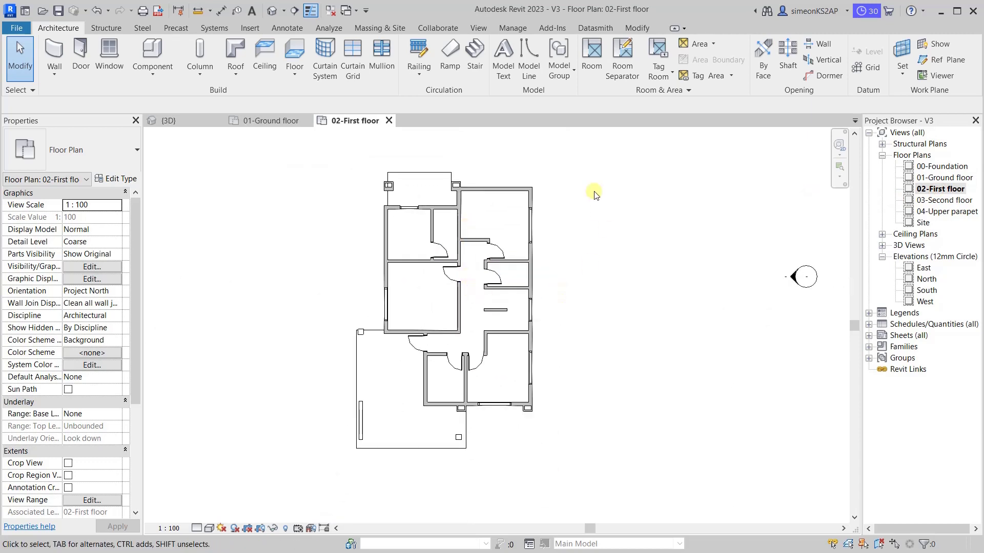
pyautogui.click(287, 528)
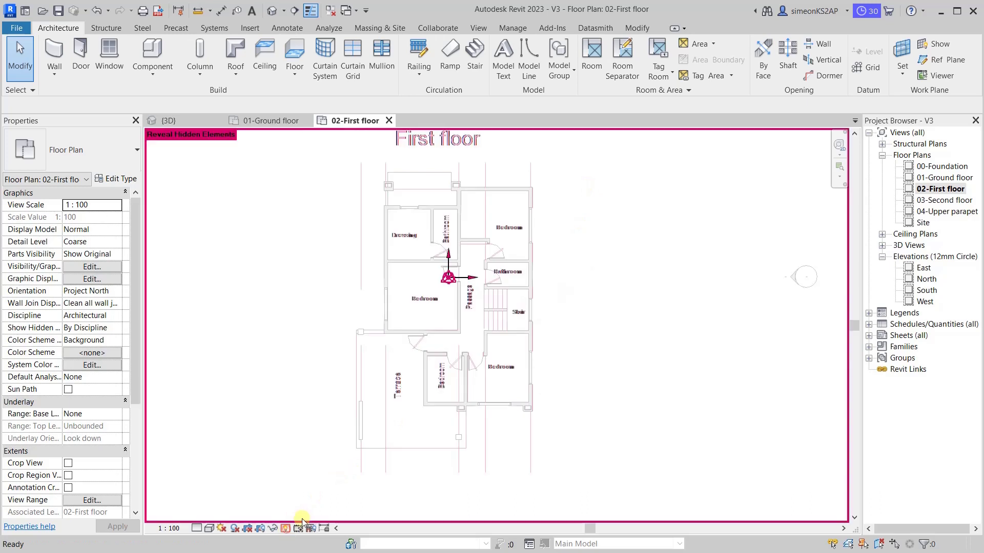
pyautogui.click(533, 172)
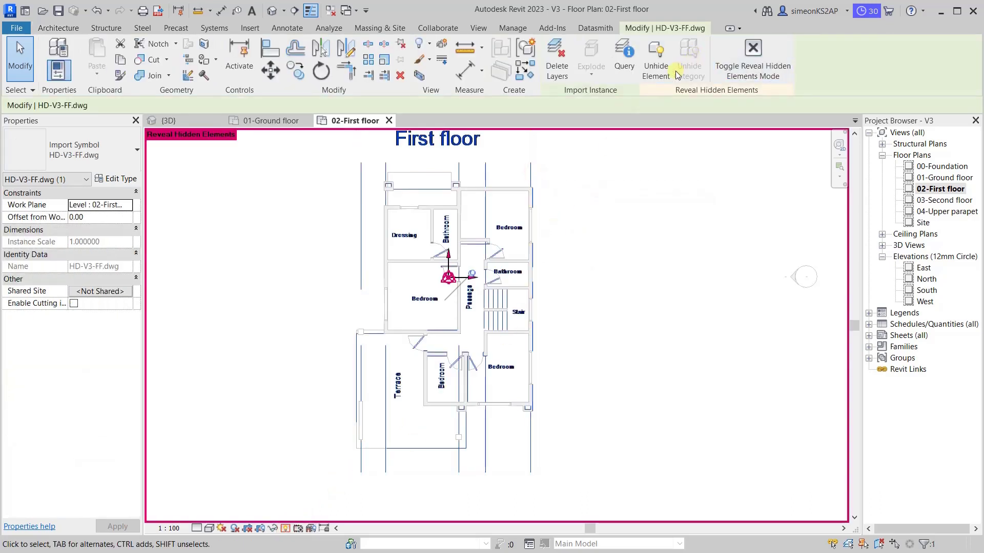
pyautogui.click(659, 72)
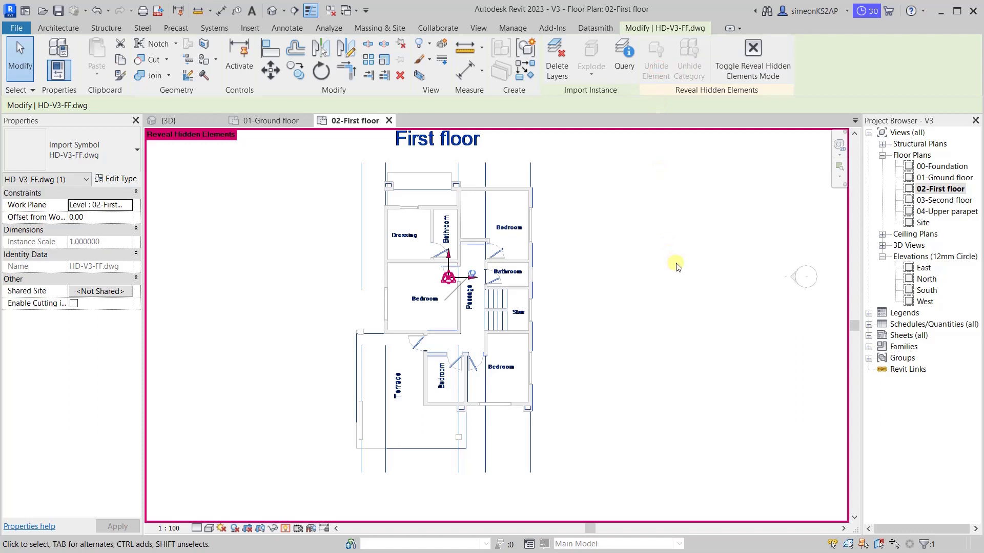
pyautogui.click(752, 56)
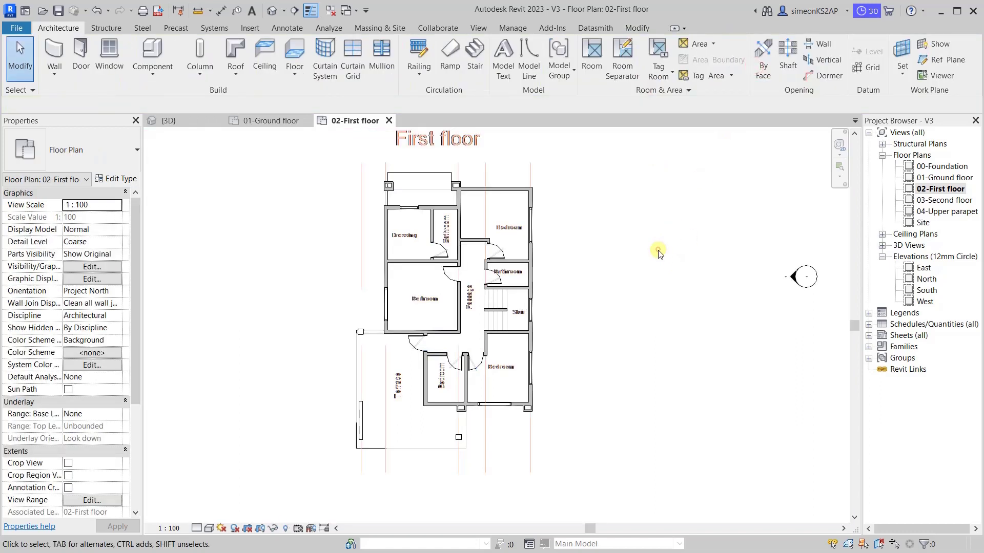
# - Set the plan's visual style to Hidden Line and centre the floor
pyautogui.scroll(2, 515, 251)
pyautogui.scroll(2, 531, 298)
pyautogui.scroll(1, 528, 300)
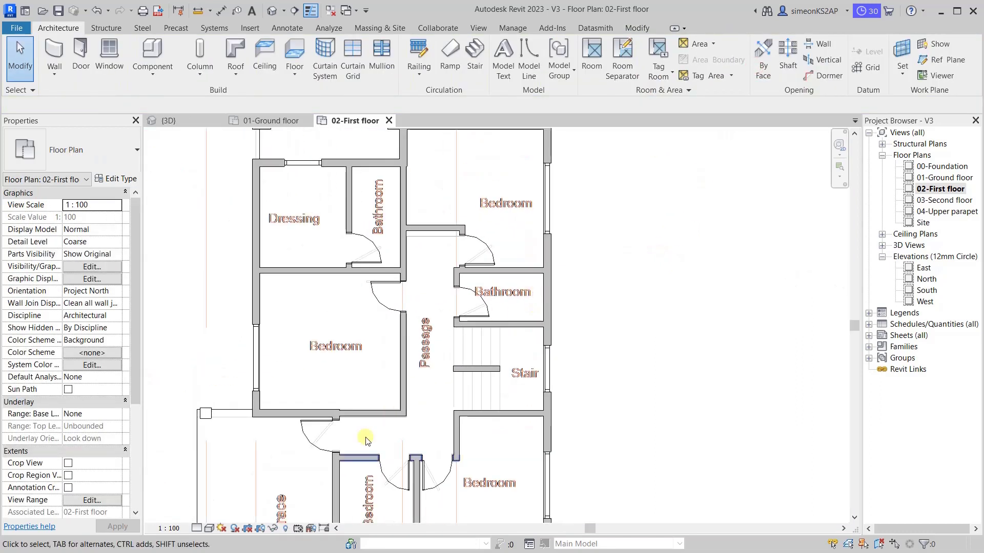
pyautogui.click(209, 529)
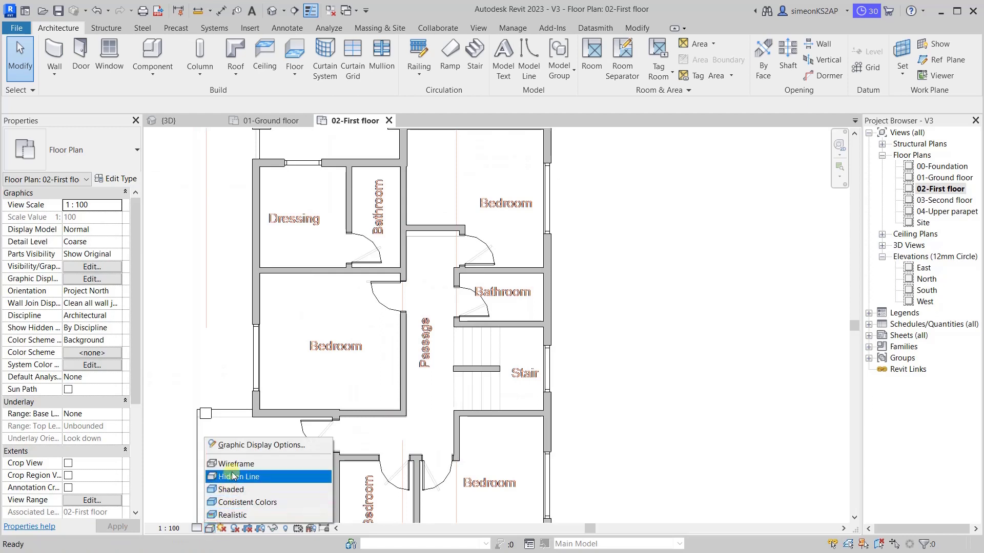
pyautogui.click(233, 464)
pyautogui.scroll(-2, 579, 240)
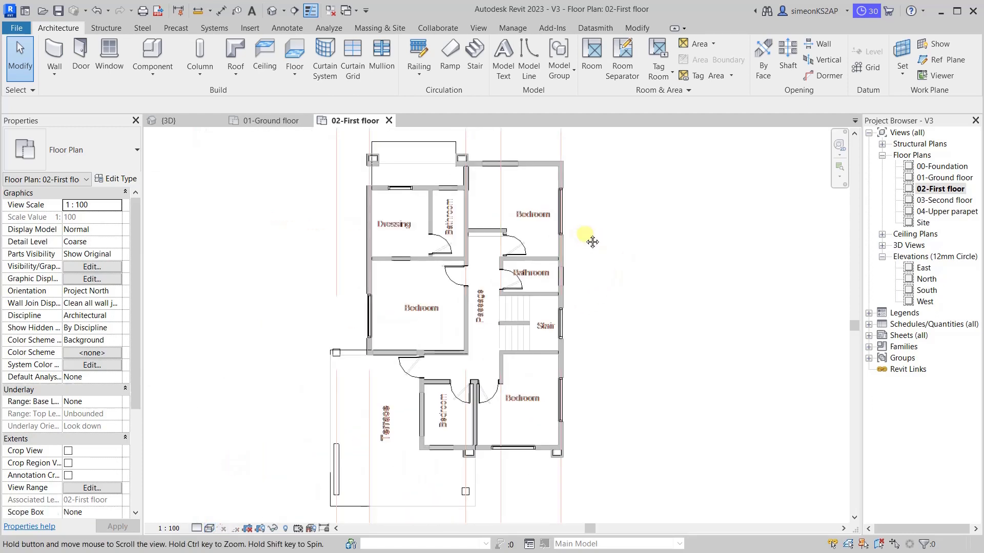
pyautogui.moveTo(592, 241); pyautogui.dragTo(568, 258, button='middle')
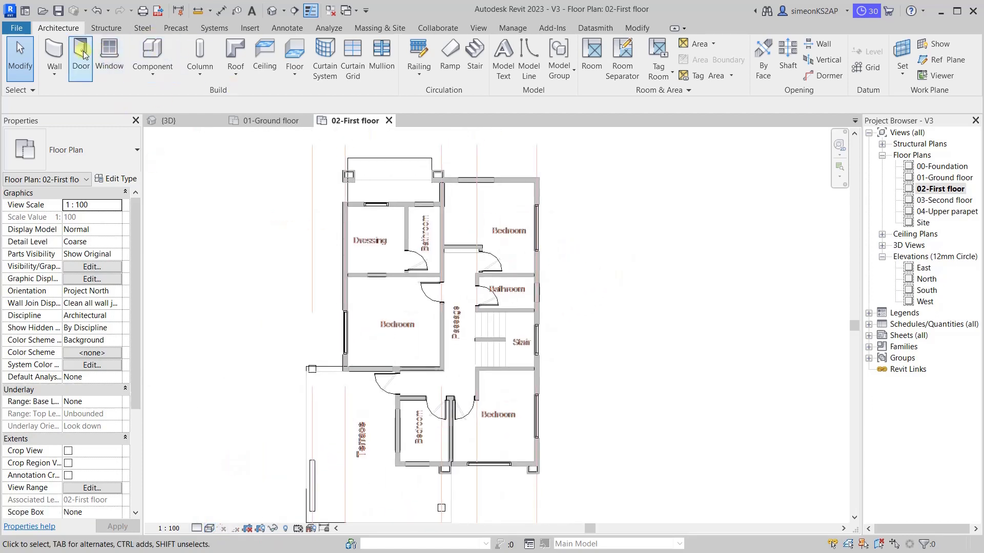
pyautogui.click(109, 59)
pyautogui.click(64, 156)
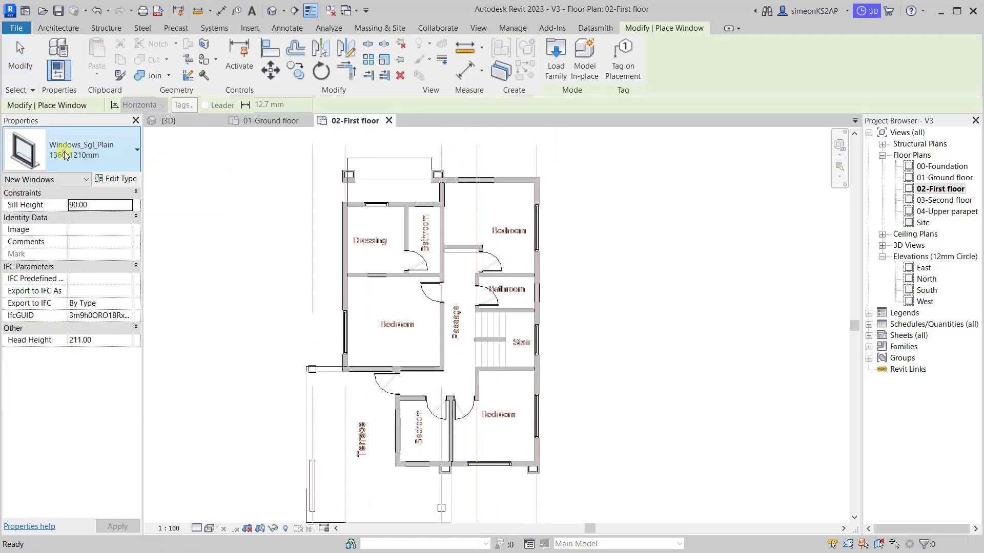
pyautogui.click(116, 179)
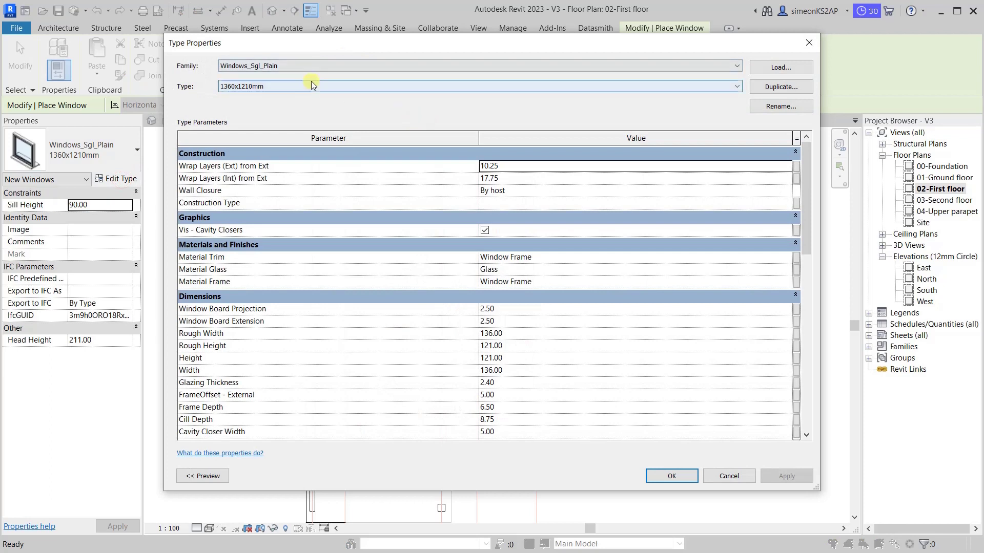
pyautogui.click(293, 84)
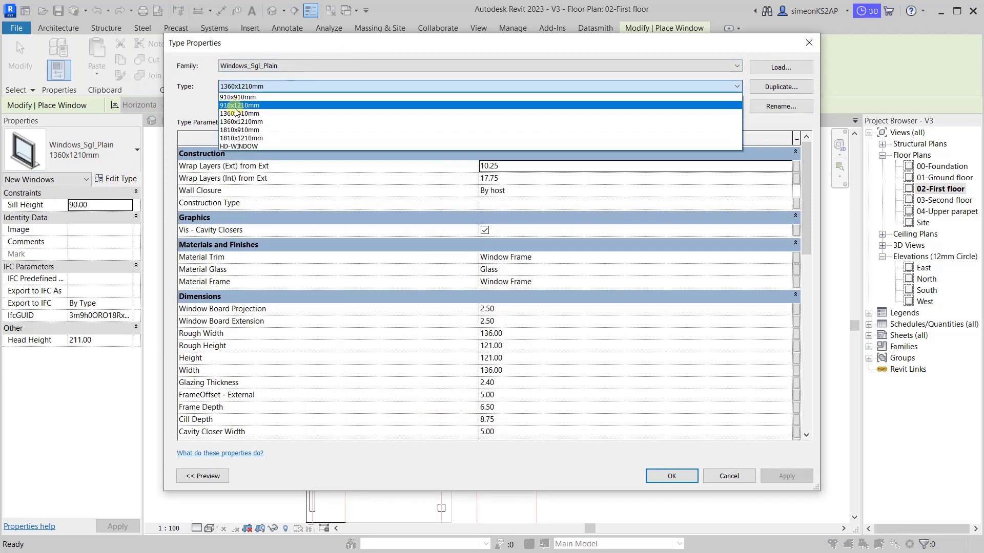
pyautogui.click(236, 109)
pyautogui.click(671, 476)
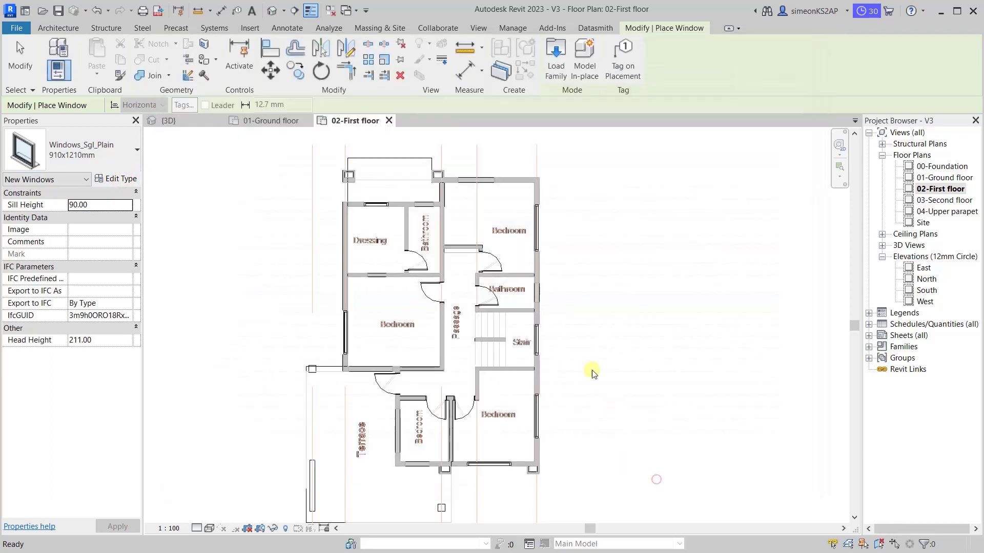
pyautogui.scroll(2, 563, 354)
pyautogui.scroll(2, 533, 287)
pyautogui.scroll(2, 525, 251)
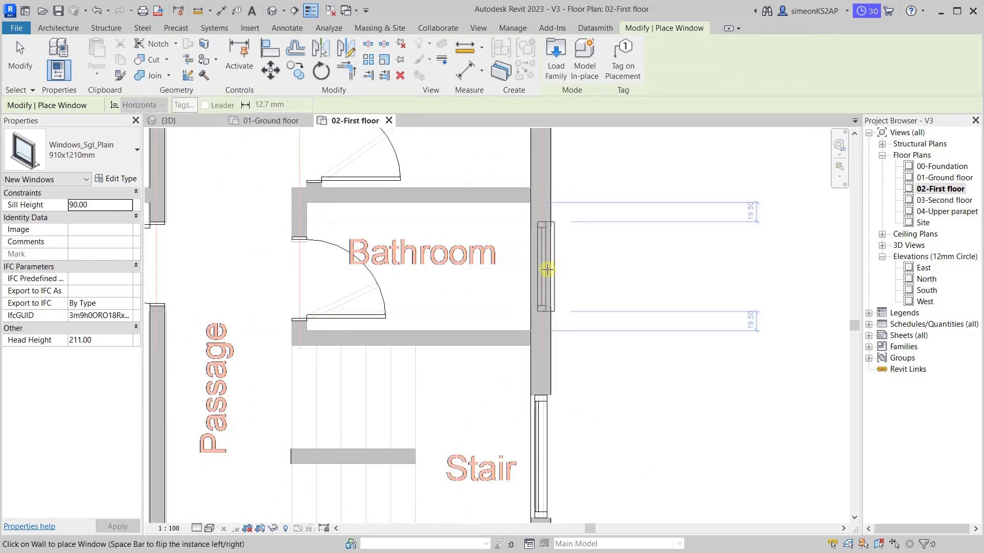
pyautogui.scroll(2, 540, 270)
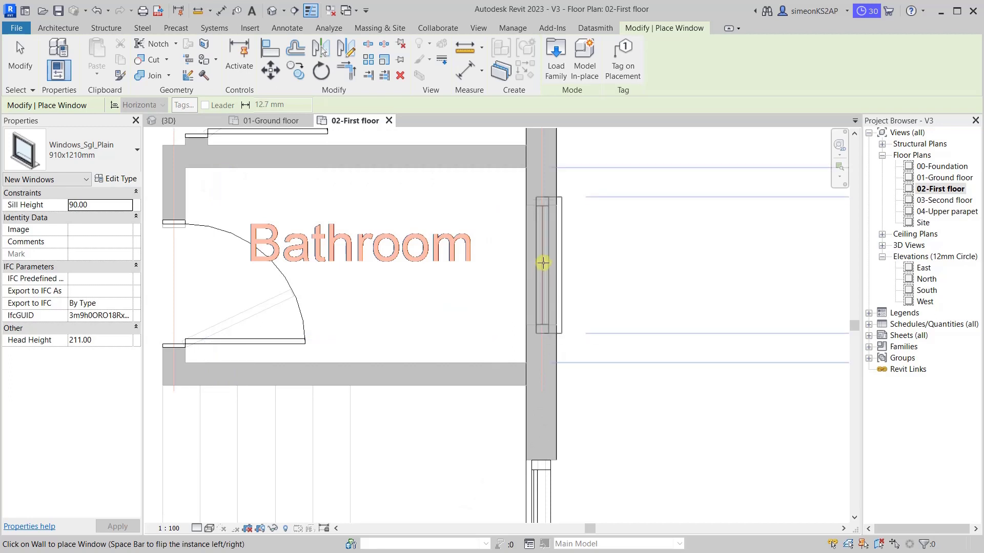
pyautogui.scroll(-1, 626, 267)
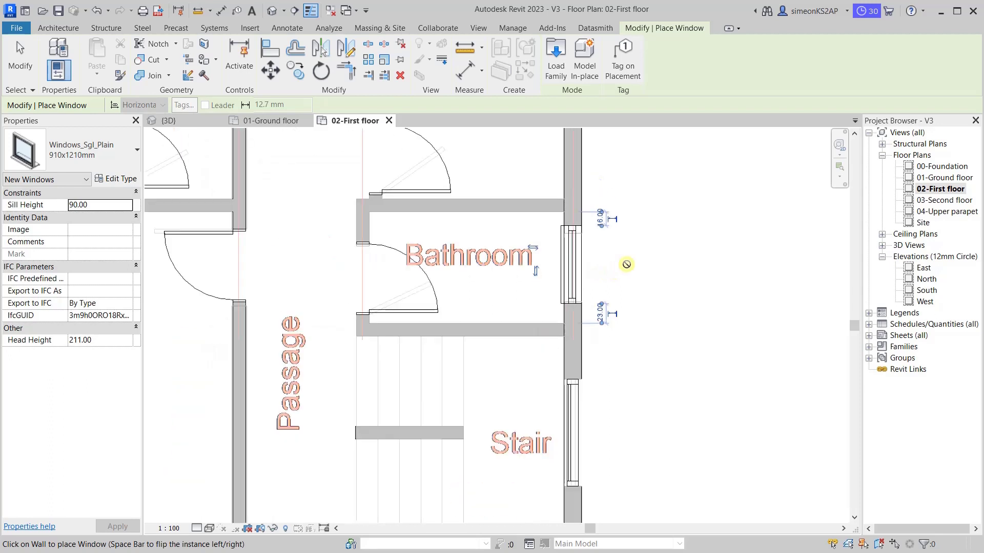
pyautogui.scroll(-1, 617, 261)
pyautogui.rightClick(625, 248)
pyautogui.click(655, 255)
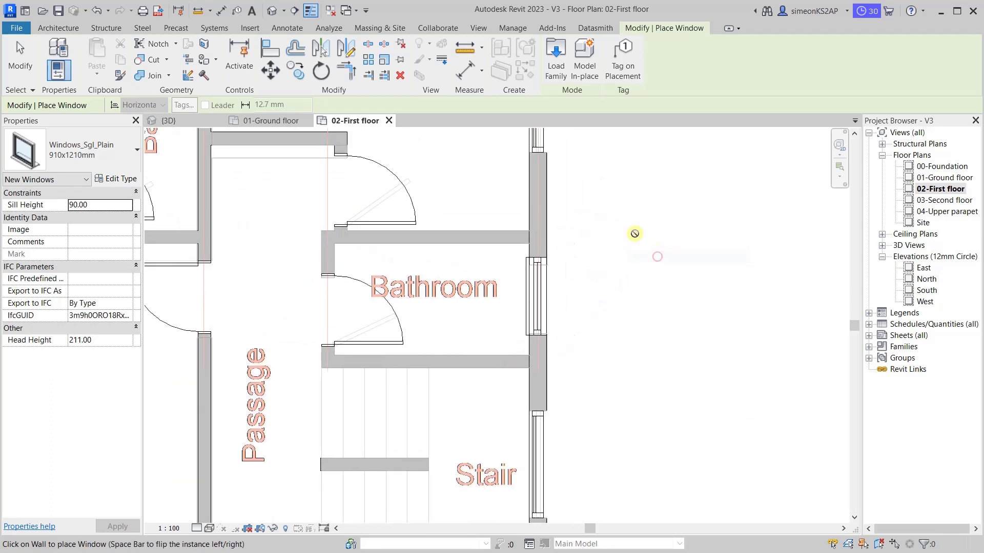
pyautogui.rightClick(633, 233)
pyautogui.click(663, 241)
pyautogui.scroll(-2, 566, 303)
pyautogui.scroll(-1, 593, 270)
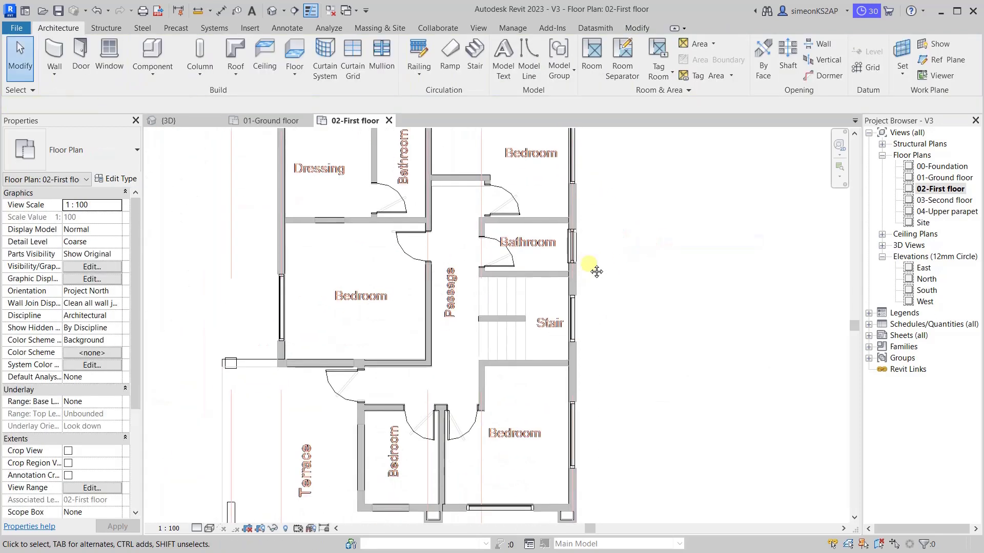
pyautogui.scroll(3, 577, 246)
pyautogui.scroll(-3, 574, 241)
pyautogui.moveTo(583, 230); pyautogui.dragTo(579, 204, button='middle')
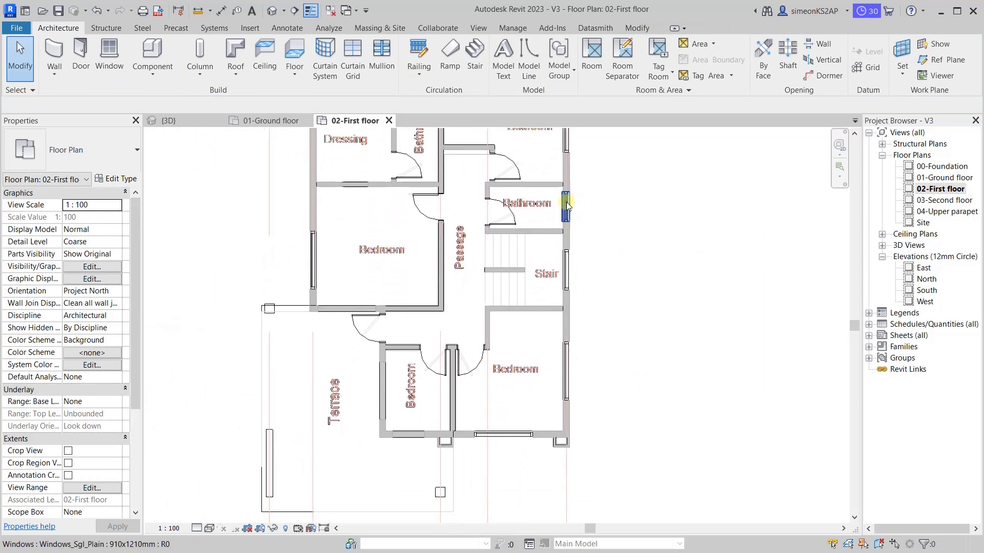
pyautogui.rightClick(566, 202)
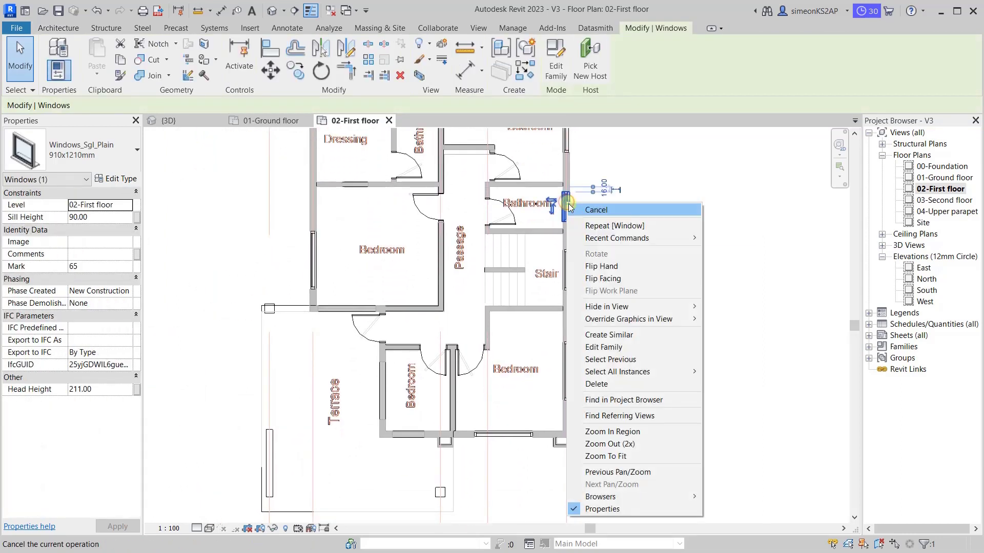
pyautogui.click(606, 334)
pyautogui.scroll(3, 423, 428)
pyautogui.scroll(1, 423, 429)
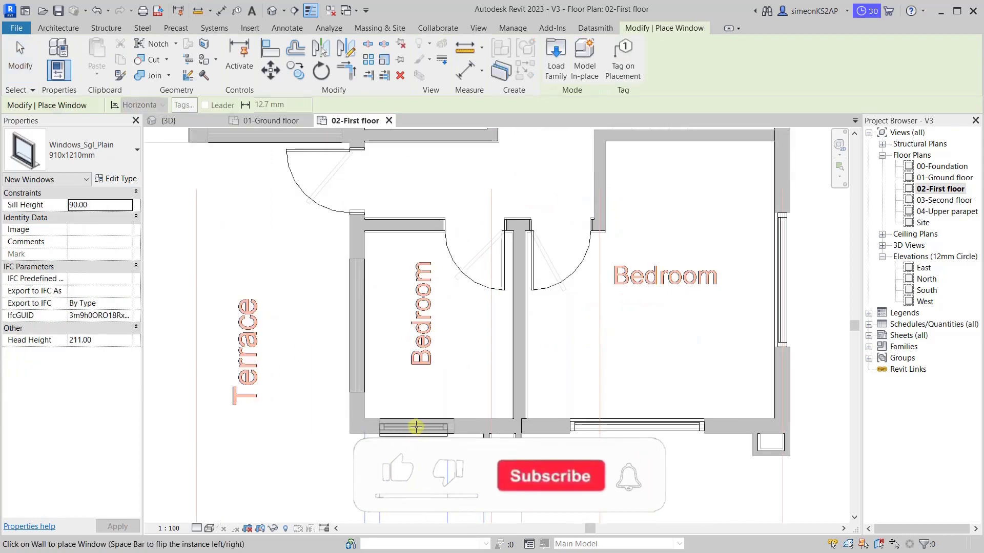
pyautogui.click(416, 427)
pyautogui.rightClick(436, 377)
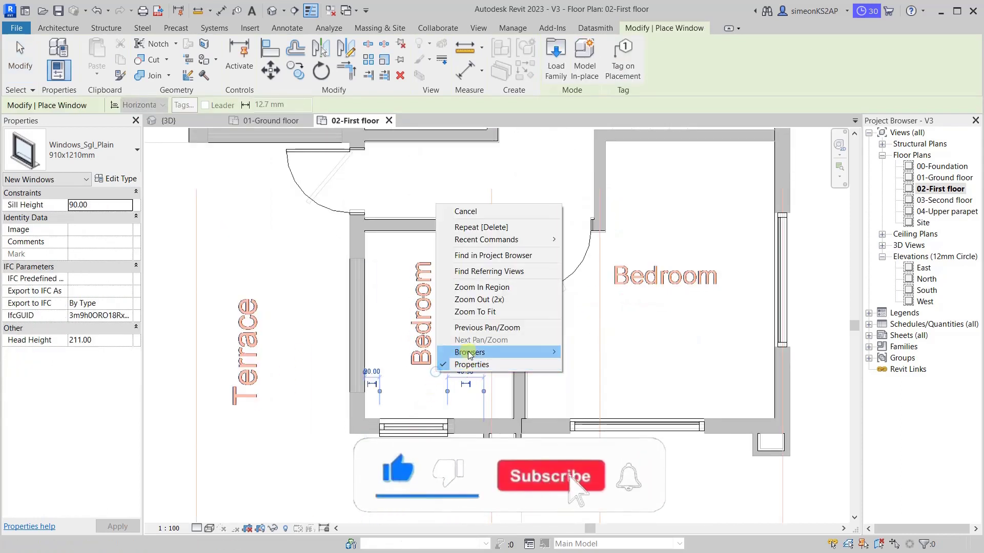
pyautogui.click(466, 213)
pyautogui.scroll(-2, 453, 350)
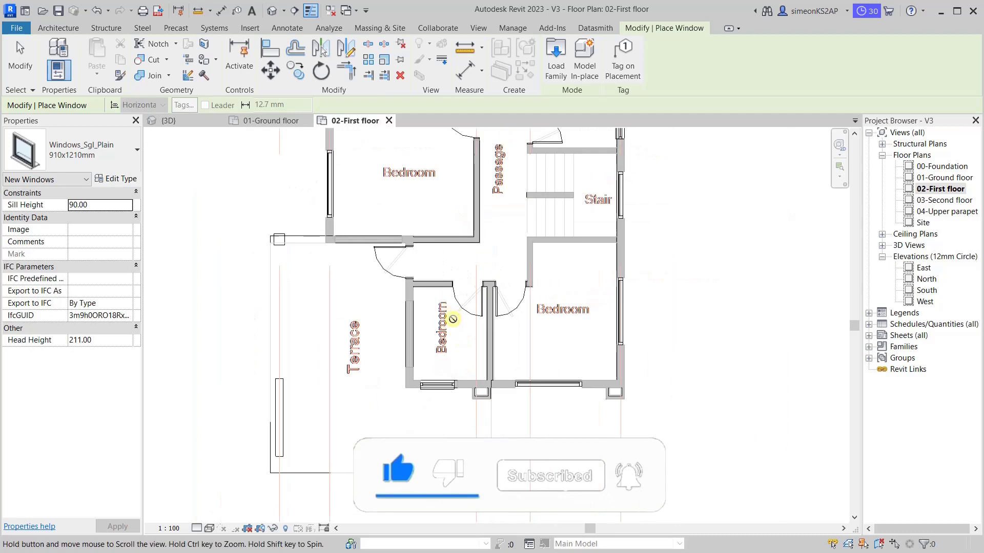
pyautogui.scroll(-1, 453, 349)
pyautogui.moveTo(473, 318); pyautogui.dragTo(472, 429, button='middle')
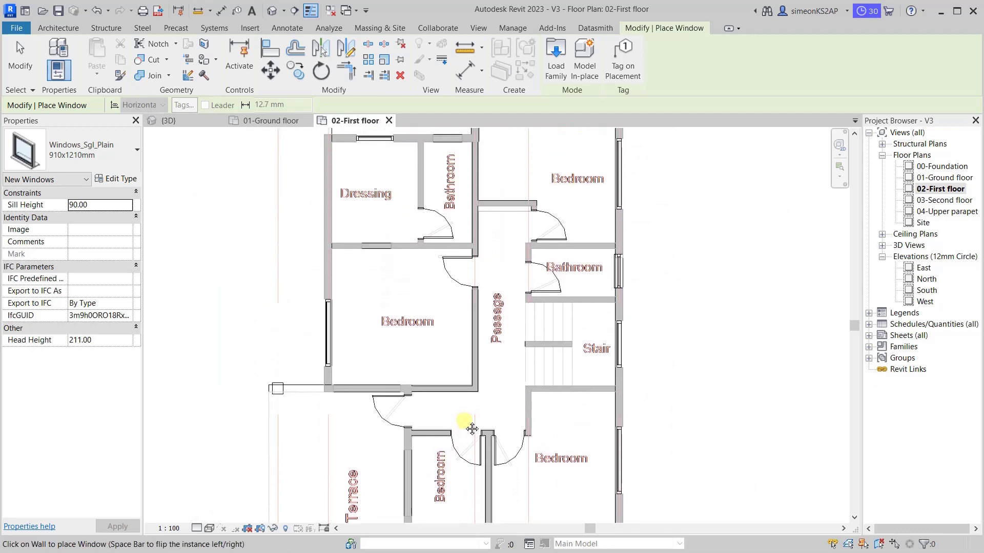
pyautogui.scroll(-1, 469, 297)
pyautogui.moveTo(445, 141); pyautogui.dragTo(446, 248, button='middle')
pyautogui.scroll(4, 450, 286)
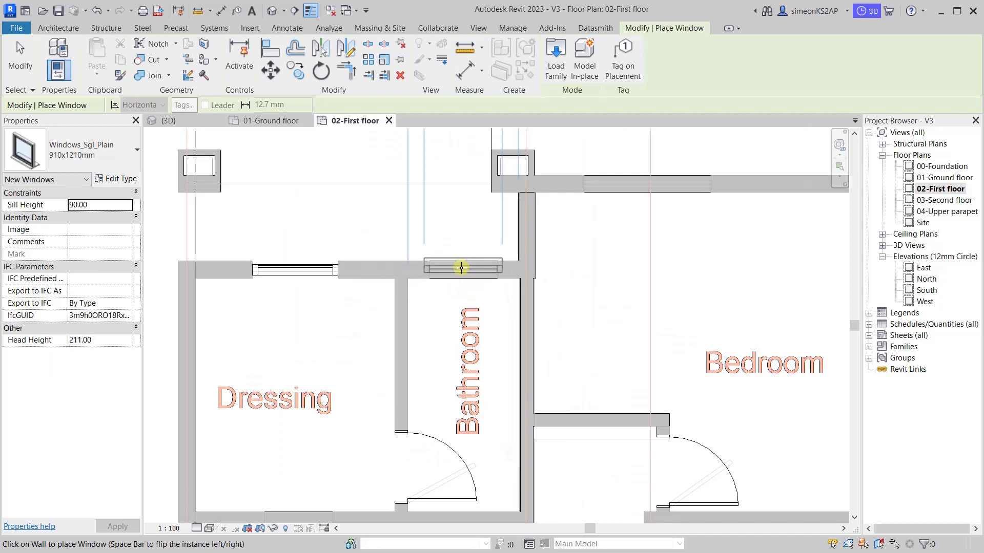
pyautogui.click(461, 273)
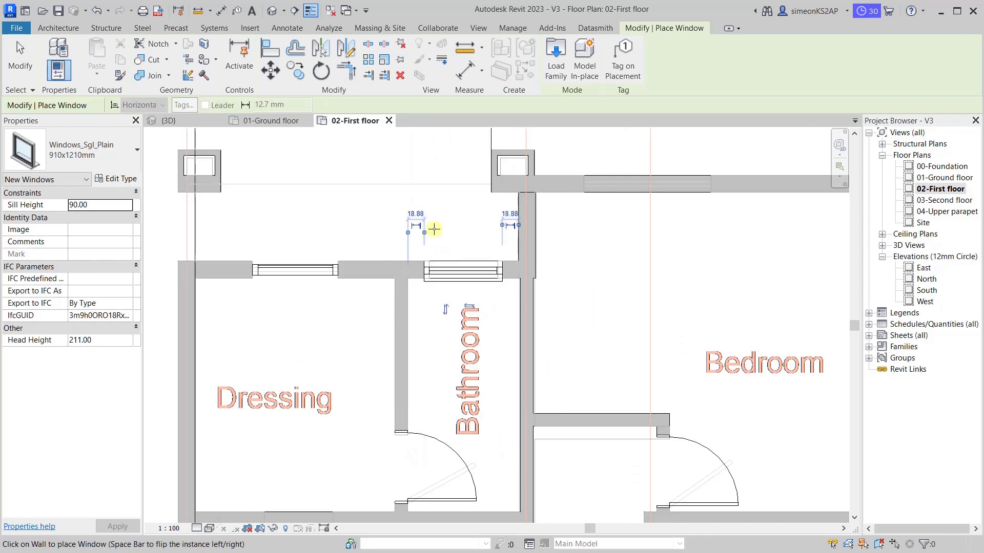
pyautogui.rightClick(446, 219)
pyautogui.click(467, 223)
pyautogui.scroll(-2, 438, 249)
pyautogui.scroll(-1, 567, 274)
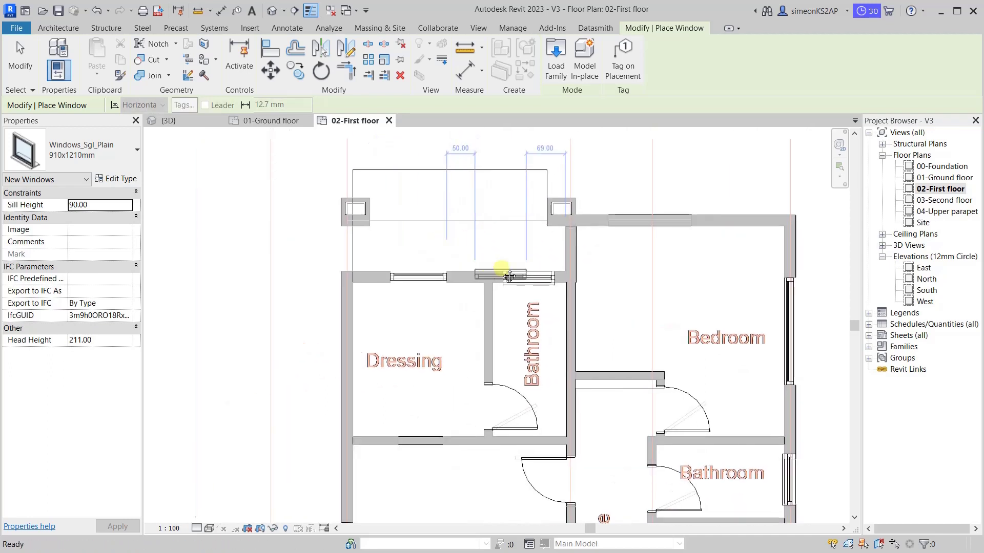
pyautogui.scroll(-2, 523, 275)
pyautogui.moveTo(603, 304); pyautogui.dragTo(535, 297, button='middle')
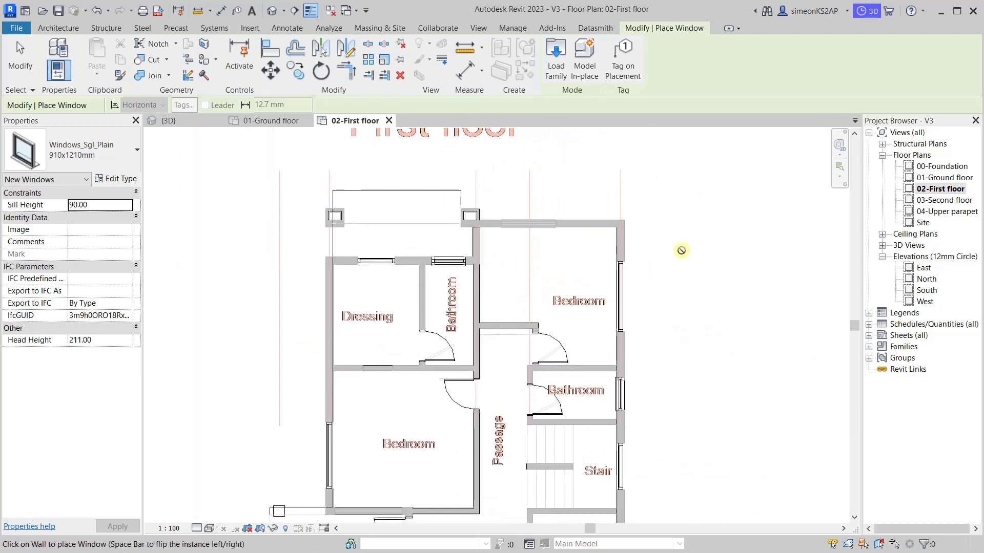
pyautogui.rightClick(677, 200)
pyautogui.click(724, 211)
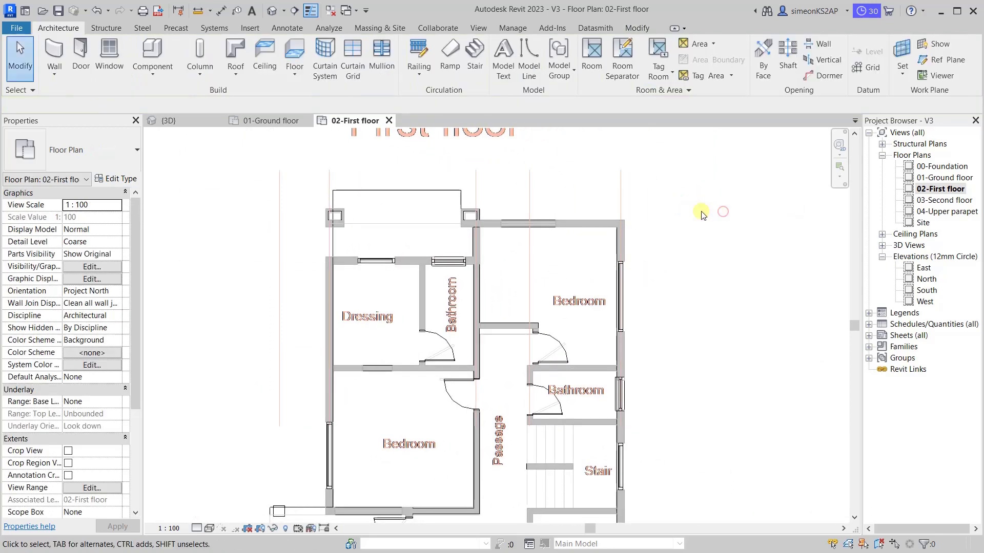
pyautogui.scroll(-1, 665, 289)
pyautogui.scroll(-1, 613, 270)
pyautogui.scroll(-1, 446, 270)
pyautogui.scroll(3, 446, 315)
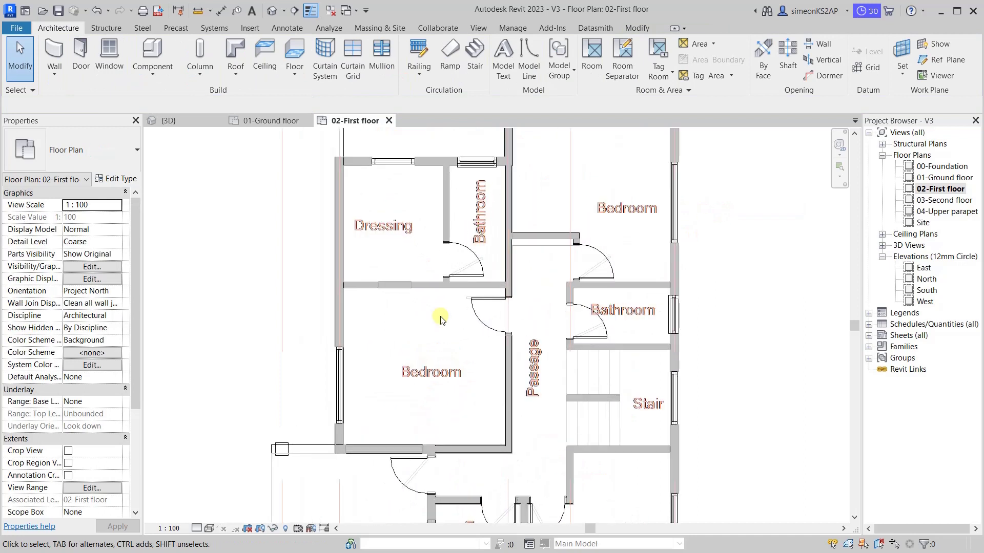
pyautogui.scroll(-1, 444, 368)
pyautogui.moveTo(442, 368); pyautogui.dragTo(439, 291, button='middle')
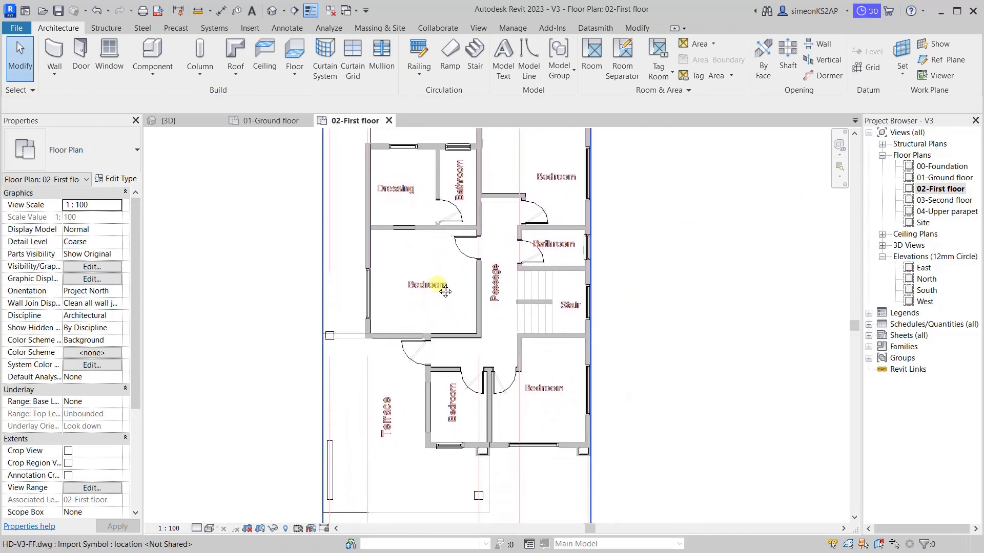
pyautogui.scroll(-1, 439, 289)
pyautogui.scroll(-1, 439, 290)
pyautogui.moveTo(441, 291); pyautogui.dragTo(469, 336, button='middle')
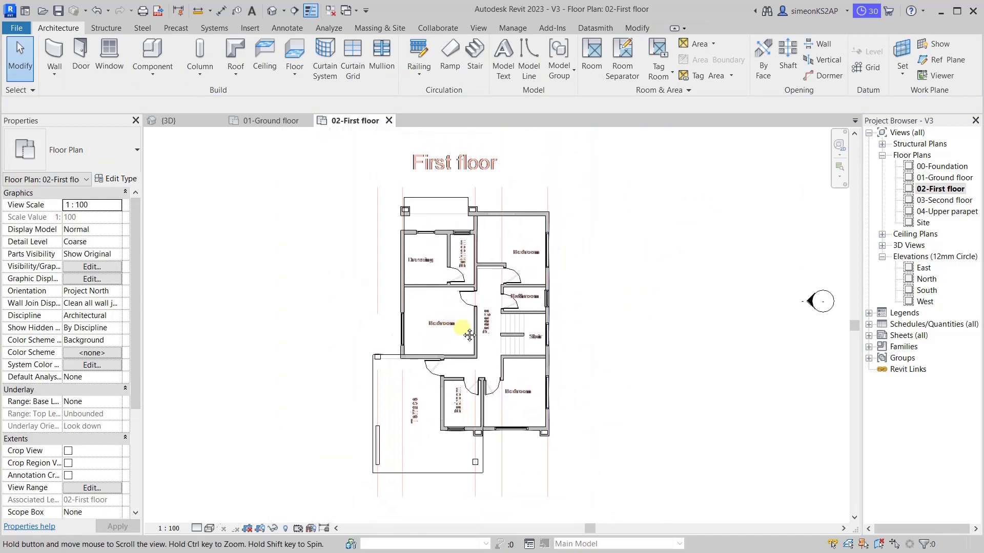
pyautogui.scroll(1, 551, 377)
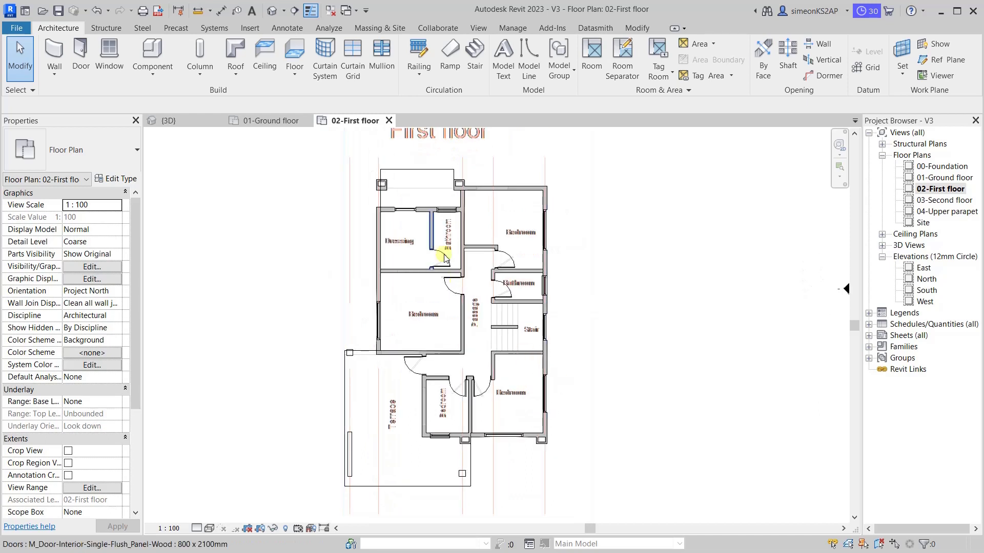
# - Switch to the 3D view and orbit to inspect the back of the house
pyautogui.click(196, 125)
pyautogui.scroll(-2, 570, 408)
pyautogui.scroll(1, 558, 389)
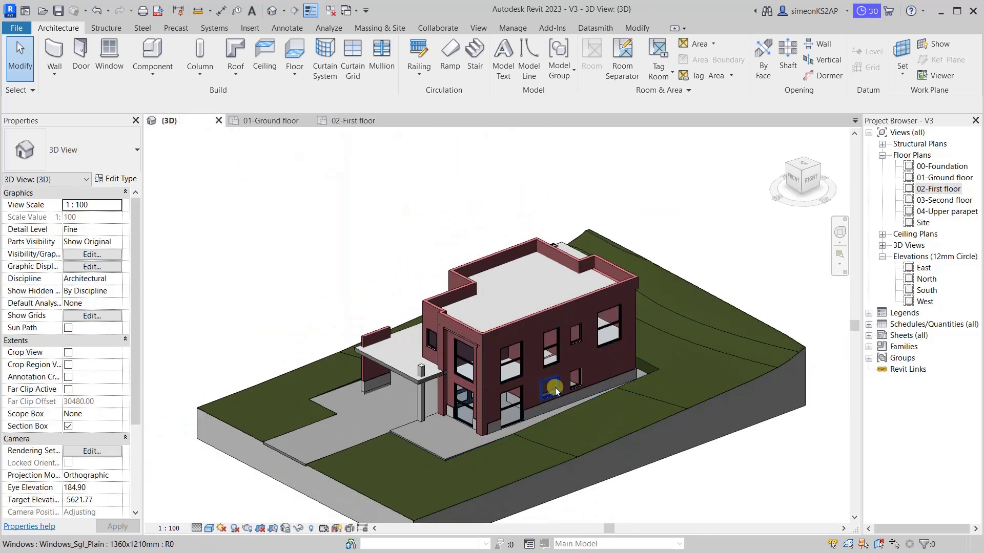
pyautogui.moveTo(555, 388)
pyautogui.keyDown('shift'); pyautogui.mouseDown(button='middle')
pyautogui.moveTo(453, 392)
pyautogui.moveTo(435, 415)
pyautogui.mouseUp(button='middle'); pyautogui.keyUp('shift')
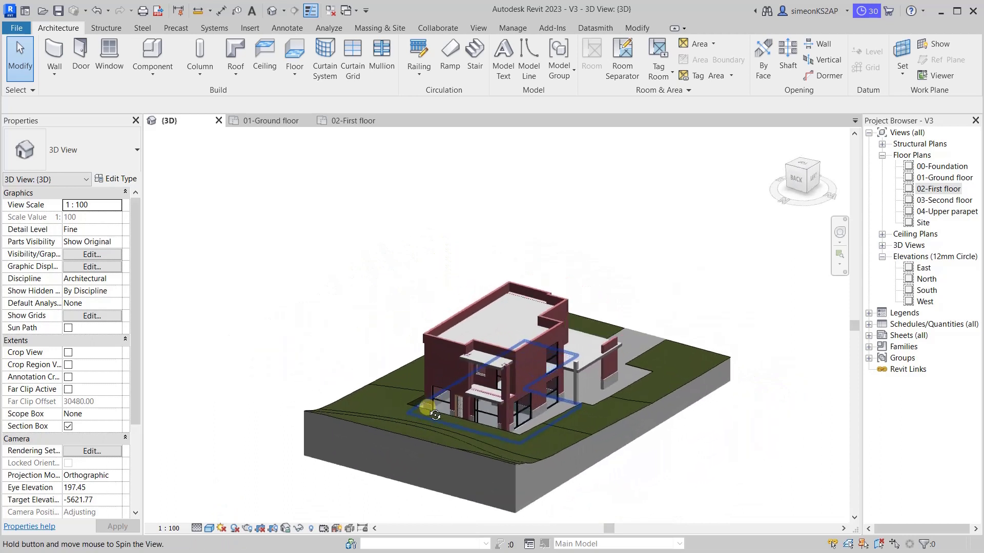
pyautogui.scroll(2, 435, 415)
pyautogui.scroll(1, 498, 391)
pyautogui.scroll(-1, 562, 406)
pyautogui.moveTo(512, 428)
pyautogui.mouseDown(button='middle')
pyautogui.moveTo(503, 378)
pyautogui.moveTo(463, 353)
pyautogui.mouseUp(button='middle')
pyautogui.scroll(2, 503, 378)
pyautogui.scroll(2, 466, 359)
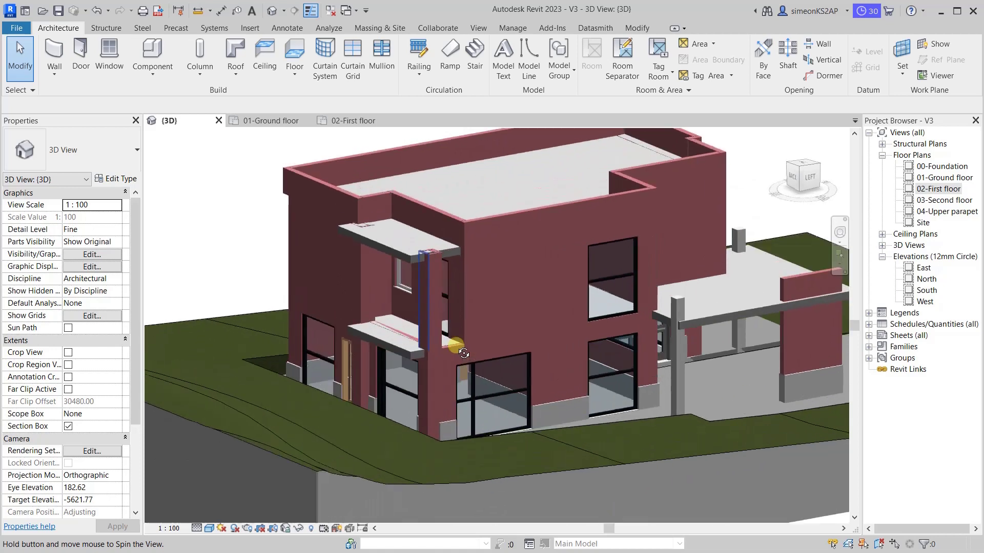
pyautogui.scroll(-3, 501, 373)
pyautogui.scroll(-2, 534, 391)
# - Orbit round the left side to the front and look down on the roof
pyautogui.keyDown('shift'); pyautogui.moveTo(534, 391); pyautogui.dragTo(388, 392, button='middle'); pyautogui.keyUp('shift')
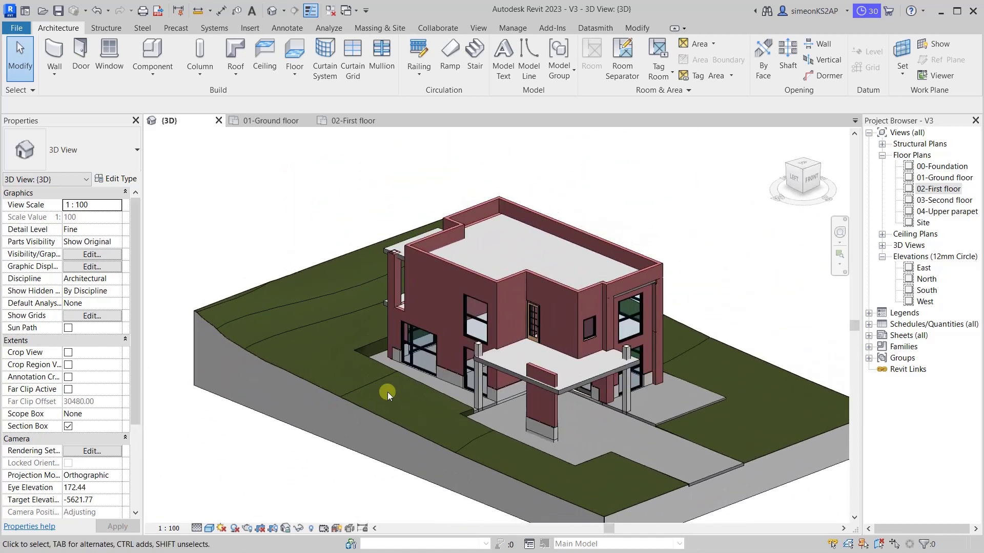
pyautogui.scroll(2, 651, 330)
pyautogui.scroll(-2, 666, 333)
pyautogui.keyDown('shift'); pyautogui.moveTo(665, 333); pyautogui.dragTo(548, 379, button='middle'); pyautogui.keyUp('shift')
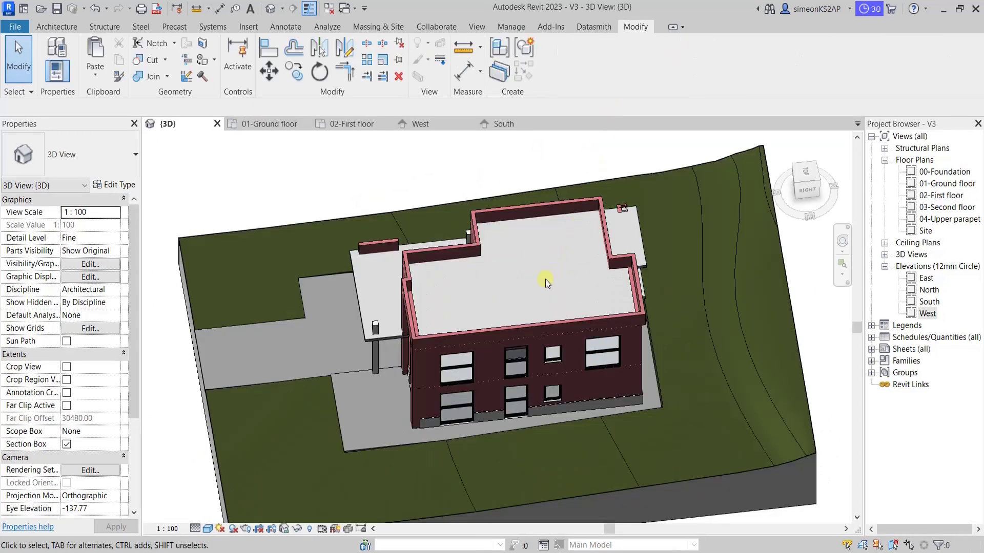
pyautogui.keyDown('shift'); pyautogui.moveTo(545, 280); pyautogui.dragTo(535, 280, button='middle'); pyautogui.keyUp('shift')
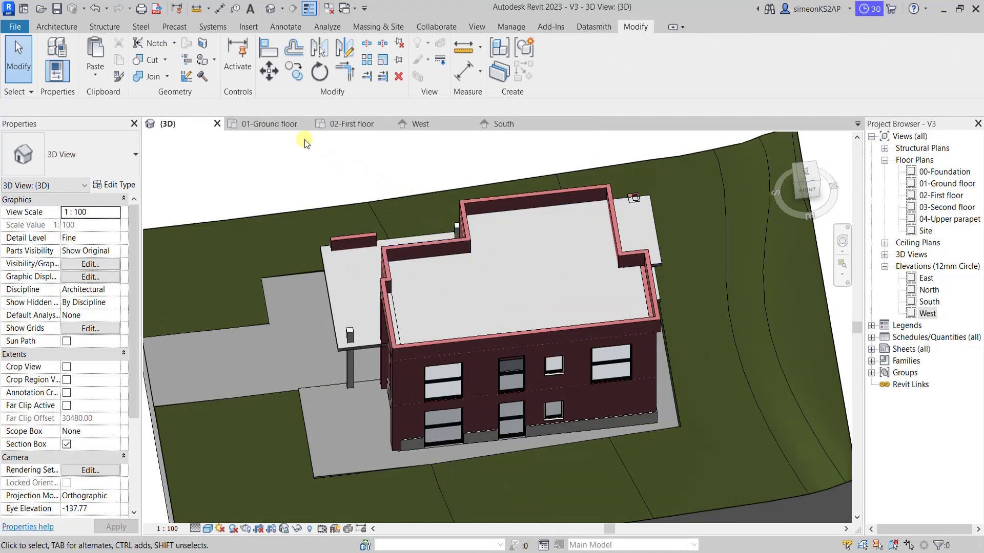
# - Open the 01-Ground floor plan and start the Stair tool
pyautogui.click(276, 128)
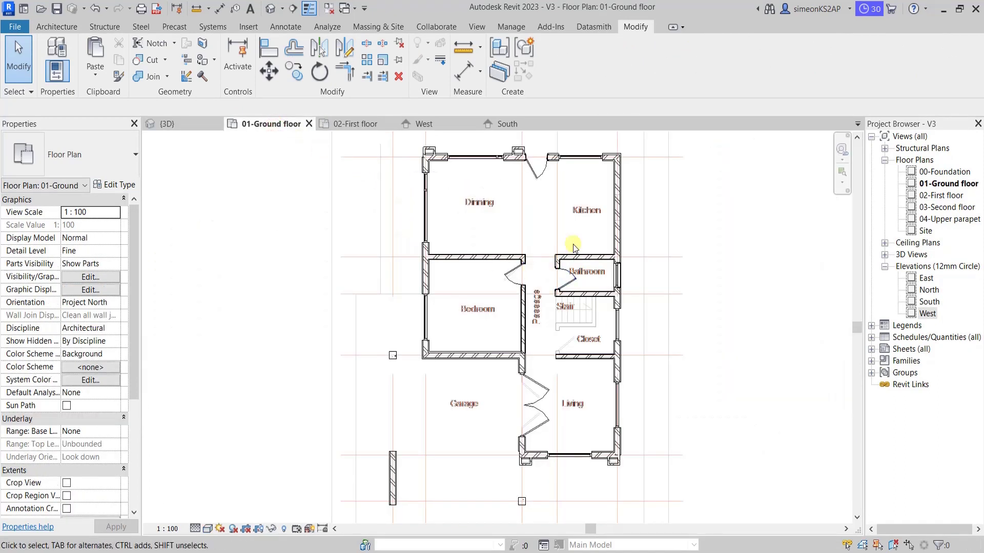
pyautogui.moveTo(568, 254)
pyautogui.mouseDown(button='middle')
pyautogui.moveTo(576, 265)
pyautogui.moveTo(557, 278)
pyautogui.mouseUp(button='middle')
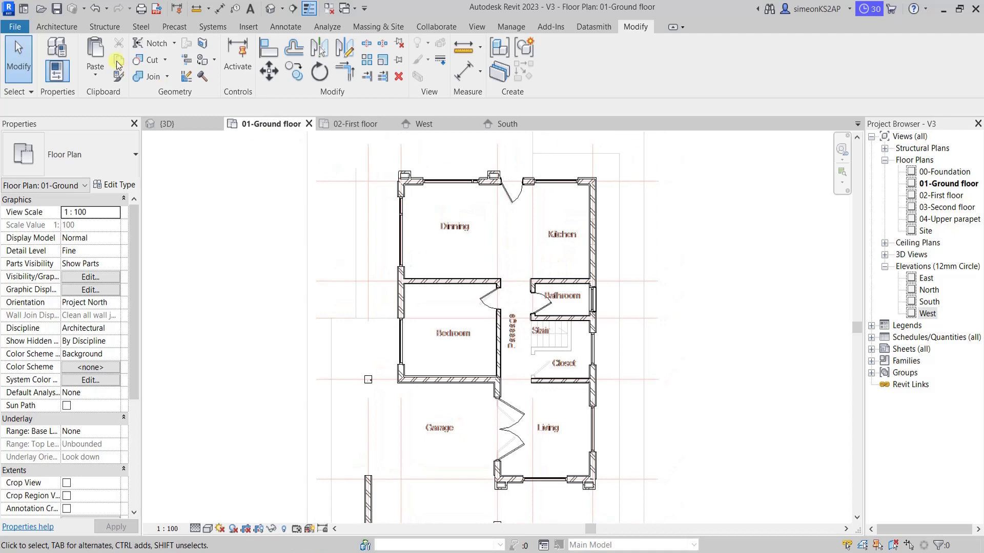
pyautogui.click(67, 26)
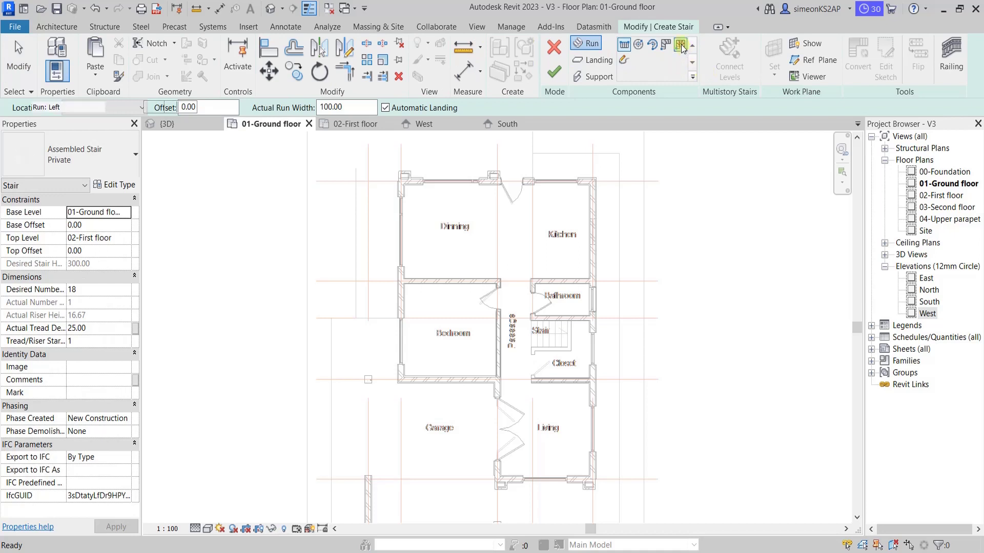
pyautogui.click(680, 46)
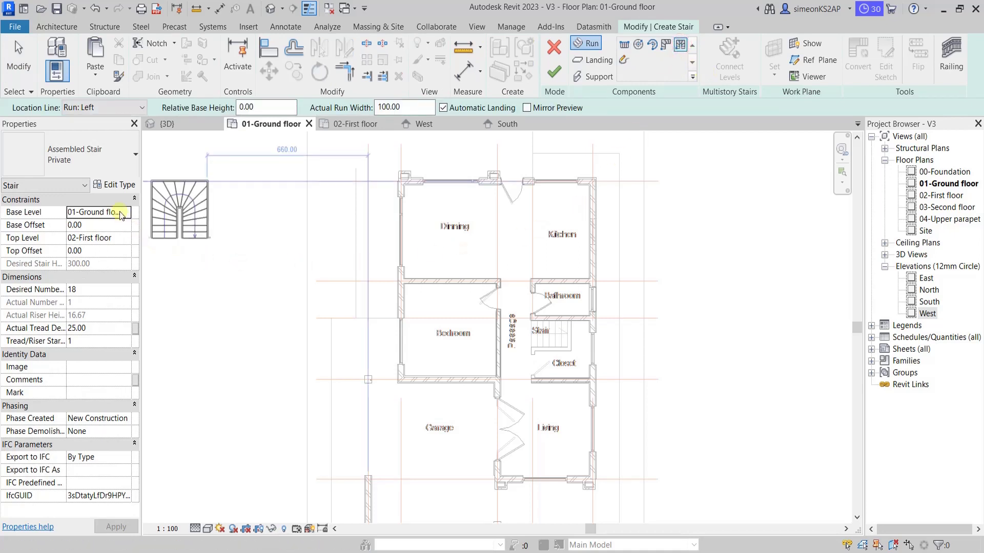
# - Choose Residential-Left_Saddled, base 01-Ground floor, top 02-First floor
pyautogui.click(105, 161)
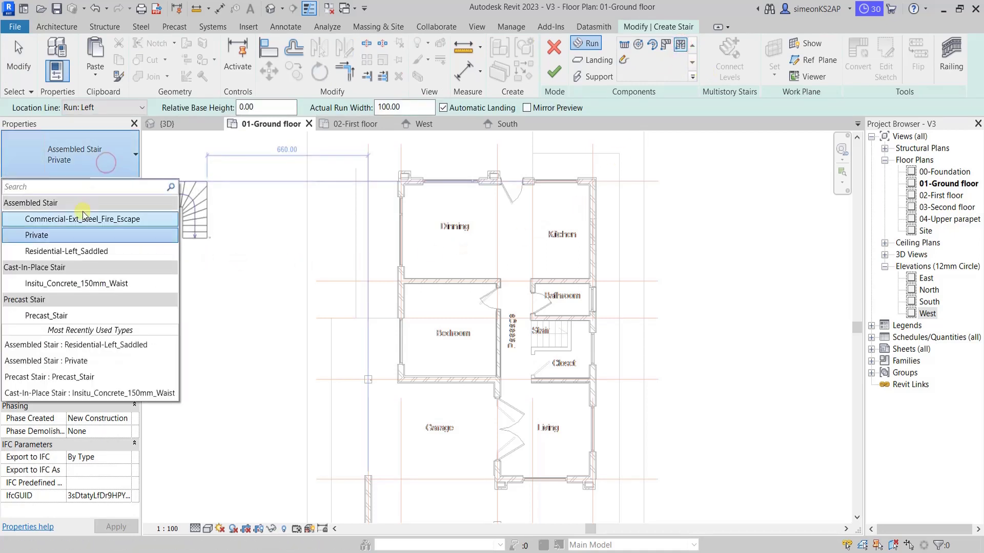
pyautogui.click(75, 251)
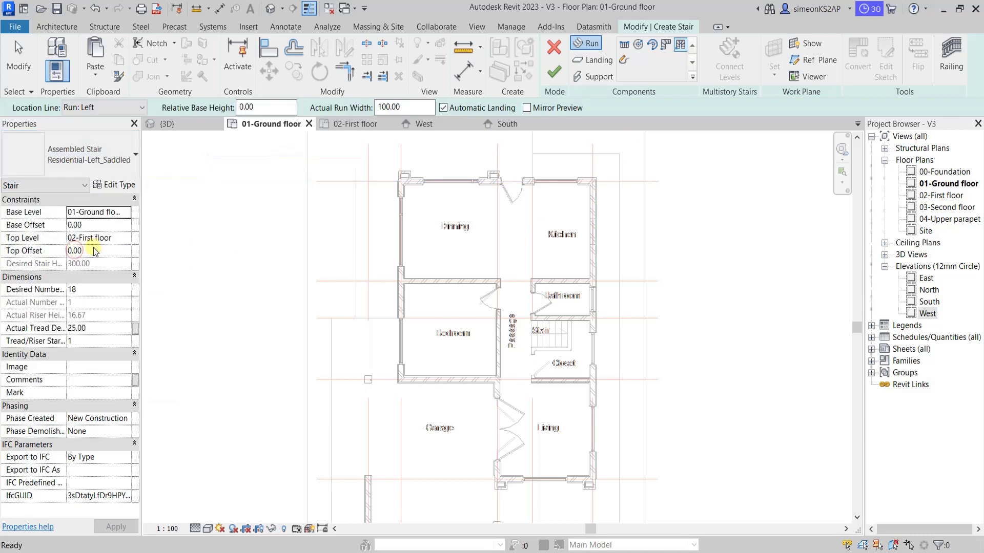
pyautogui.click(125, 213)
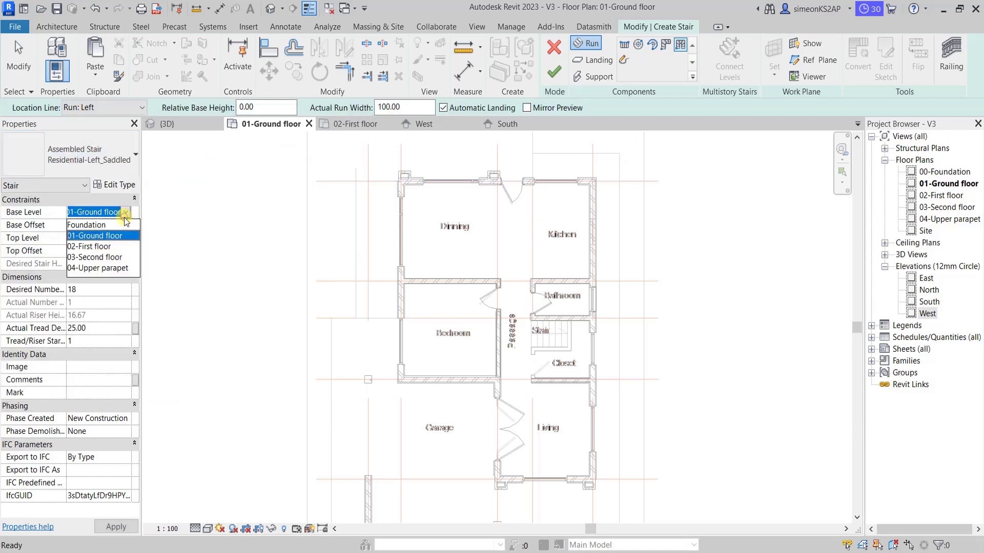
pyautogui.click(109, 236)
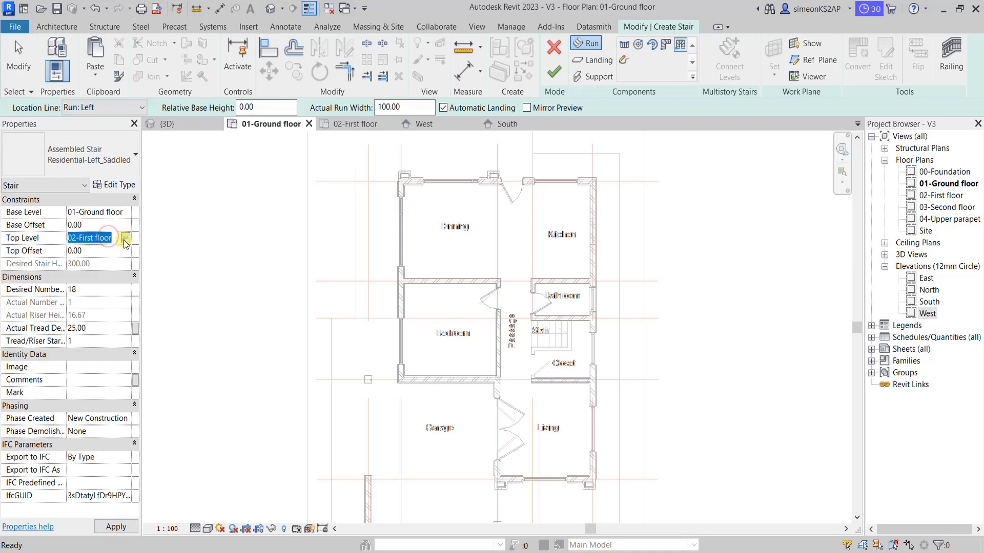
pyautogui.click(125, 239)
pyautogui.click(100, 283)
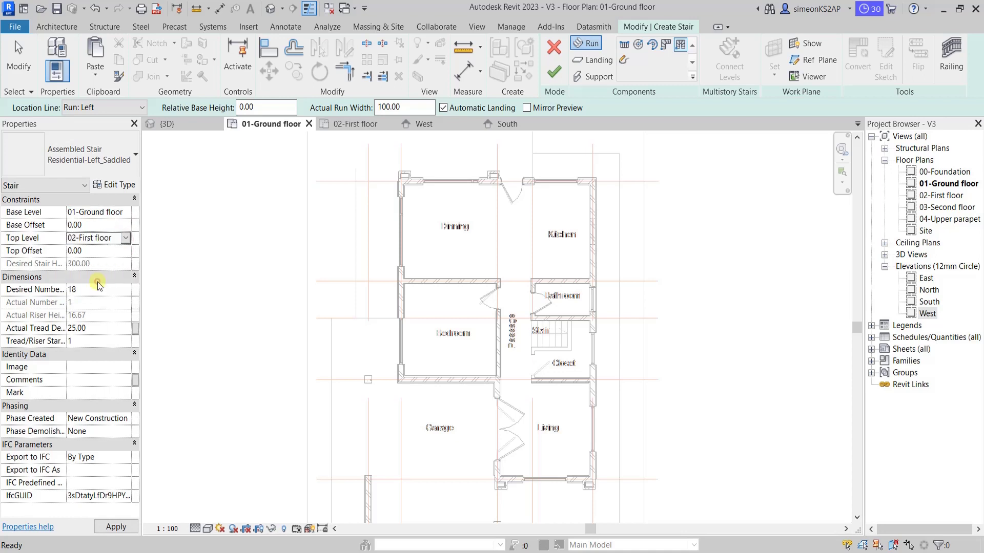
# - Set the stair type's Minimum Run Width to 90 after reviewing its calculation rules
pyautogui.click(116, 185)
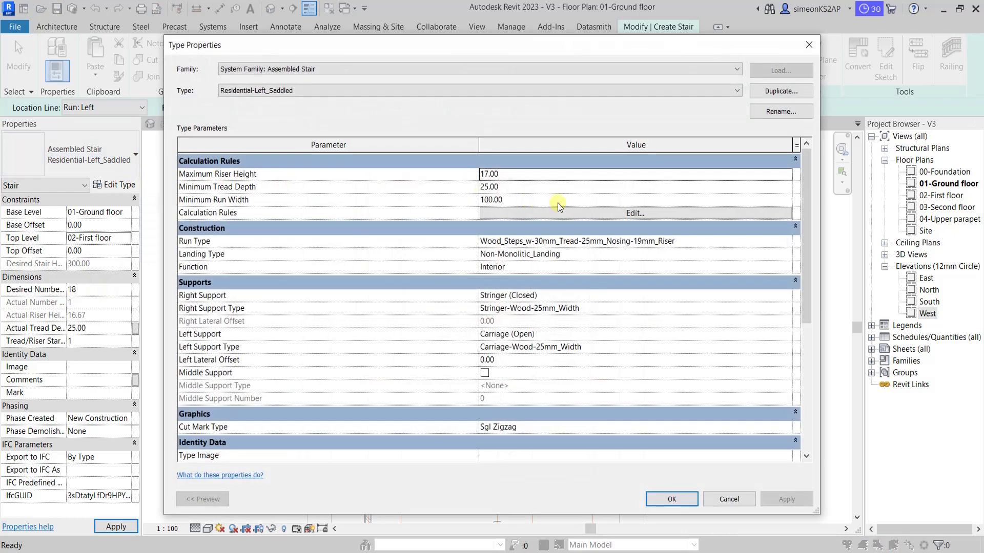
pyautogui.click(557, 203)
pyautogui.write('90')
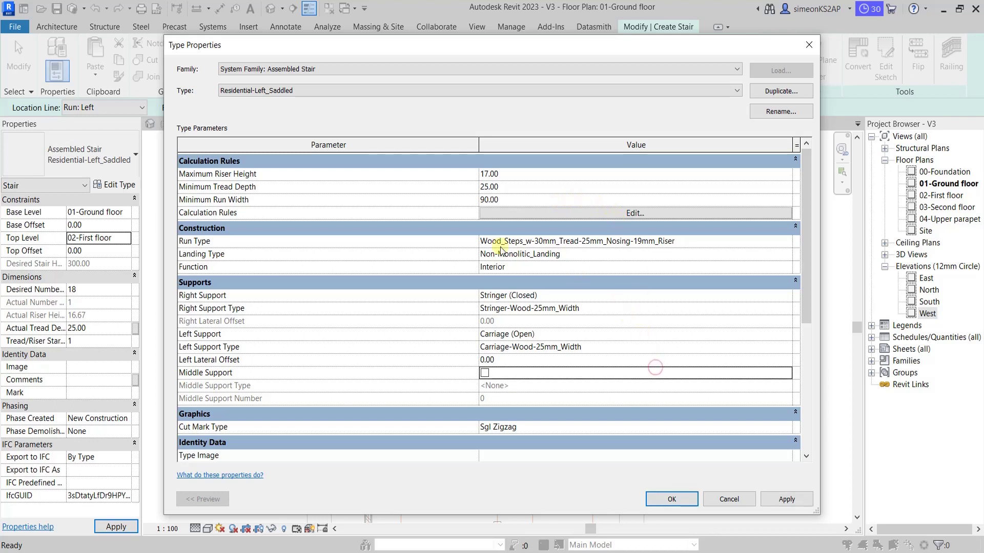
pyautogui.click(619, 214)
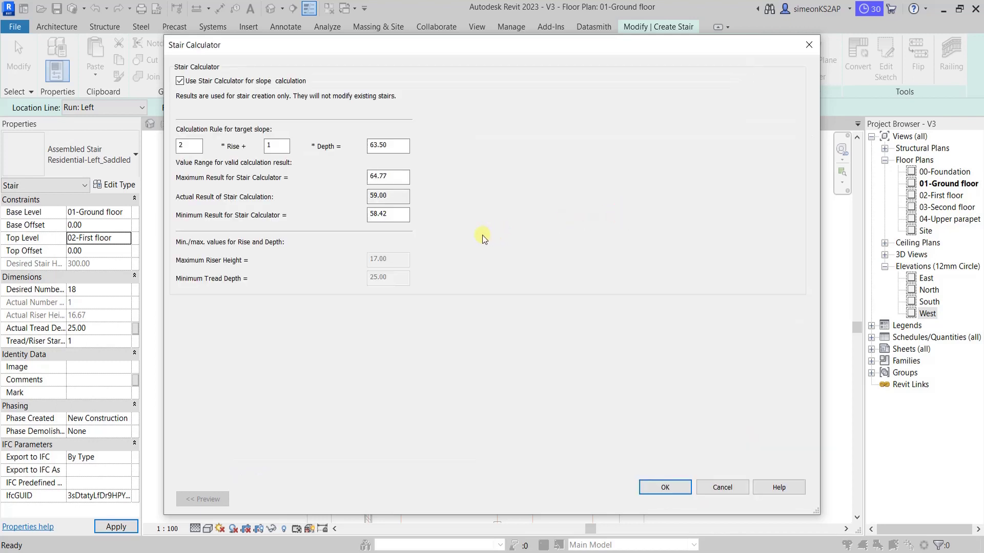
pyautogui.click(677, 490)
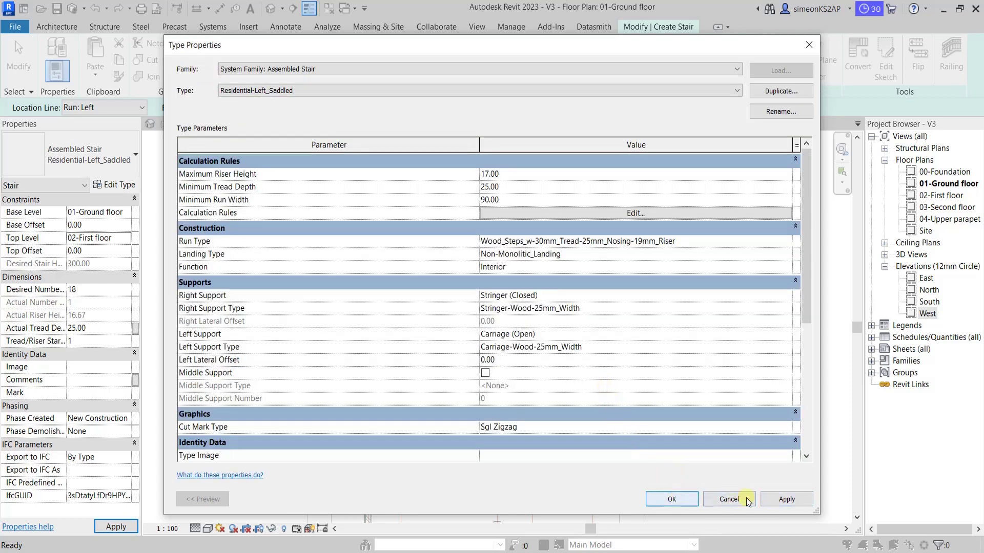
pyautogui.click(670, 500)
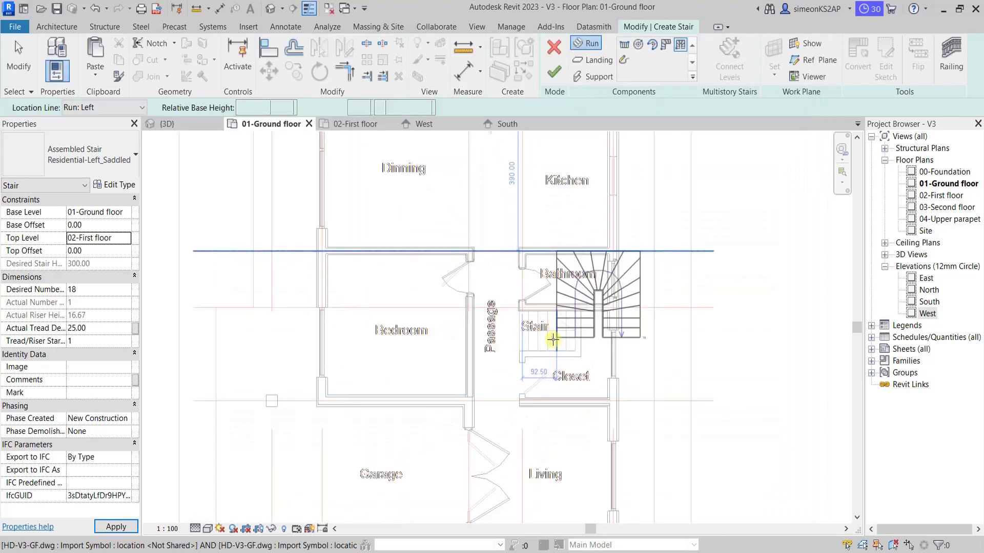
# - Draw the 18-riser winder stair run, rotated 90 degrees, in the Stair room
pyautogui.click(520, 394)
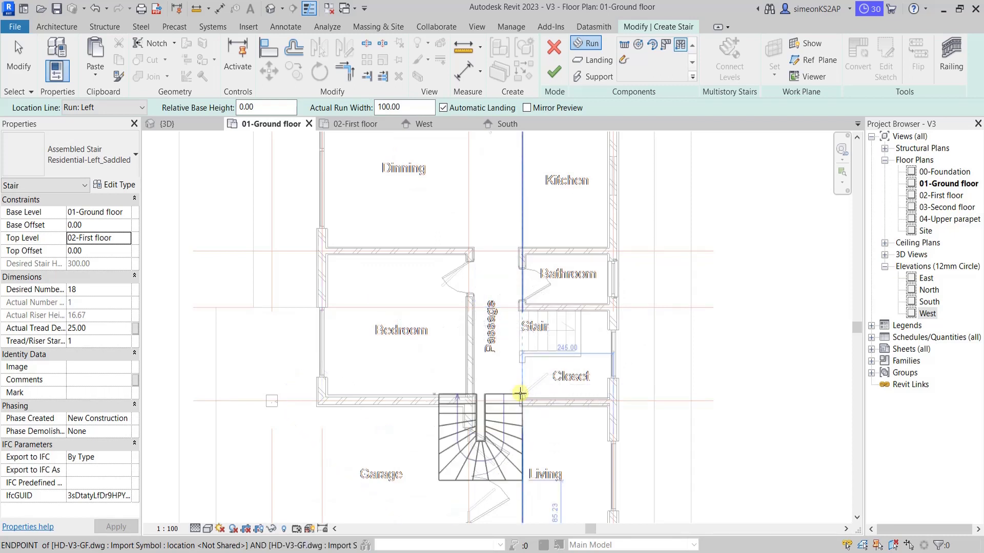
pyautogui.press('space')
pyautogui.press('space')
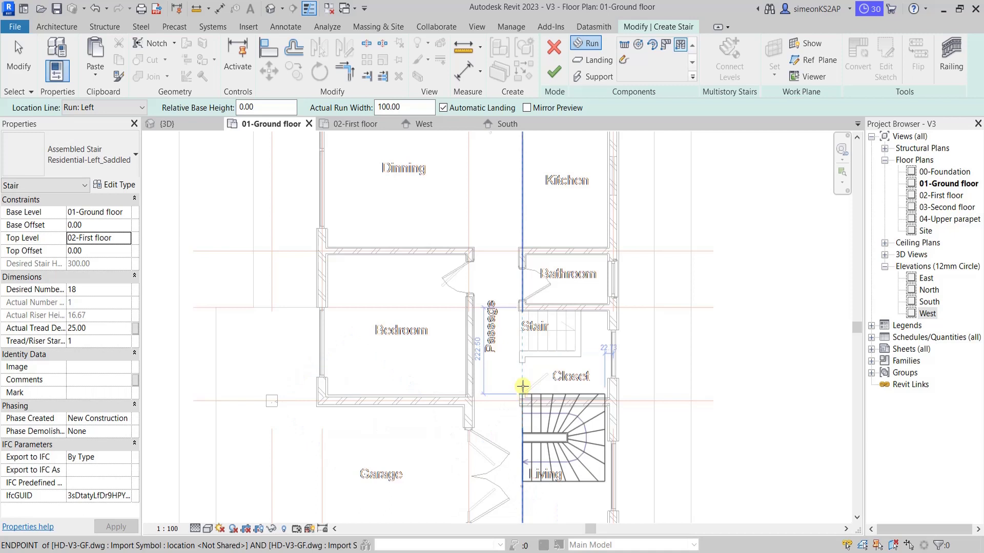
pyautogui.scroll(2, 520, 320)
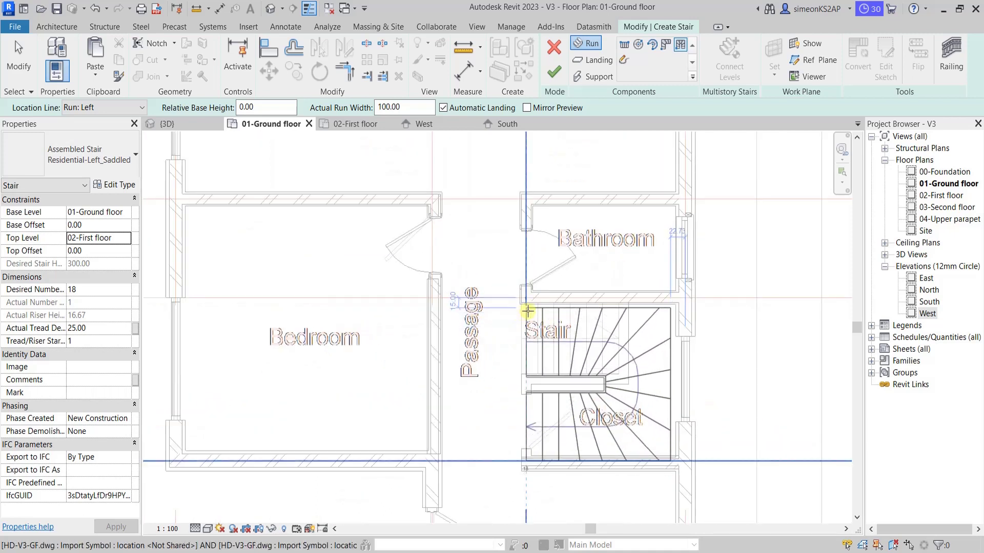
pyautogui.scroll(1, 526, 306)
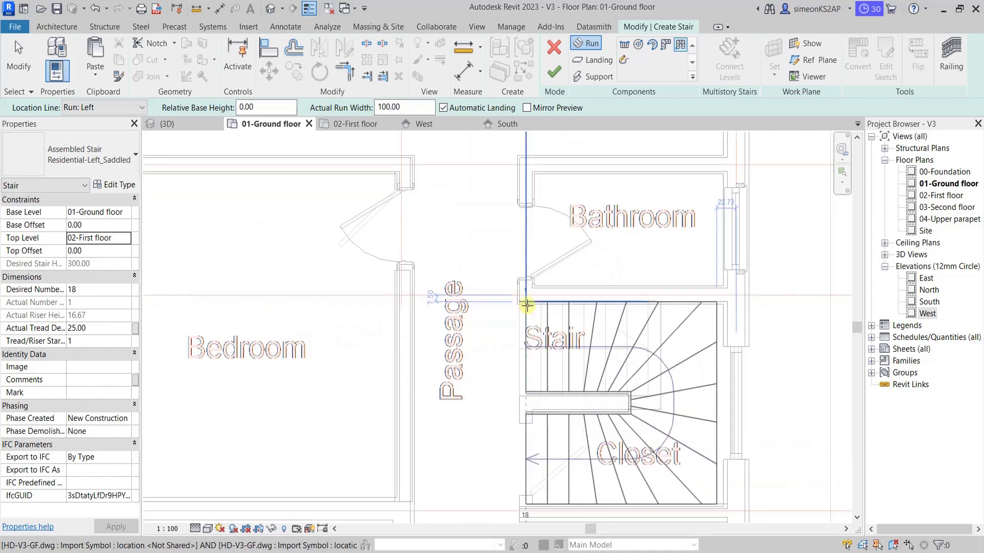
pyautogui.scroll(1, 527, 306)
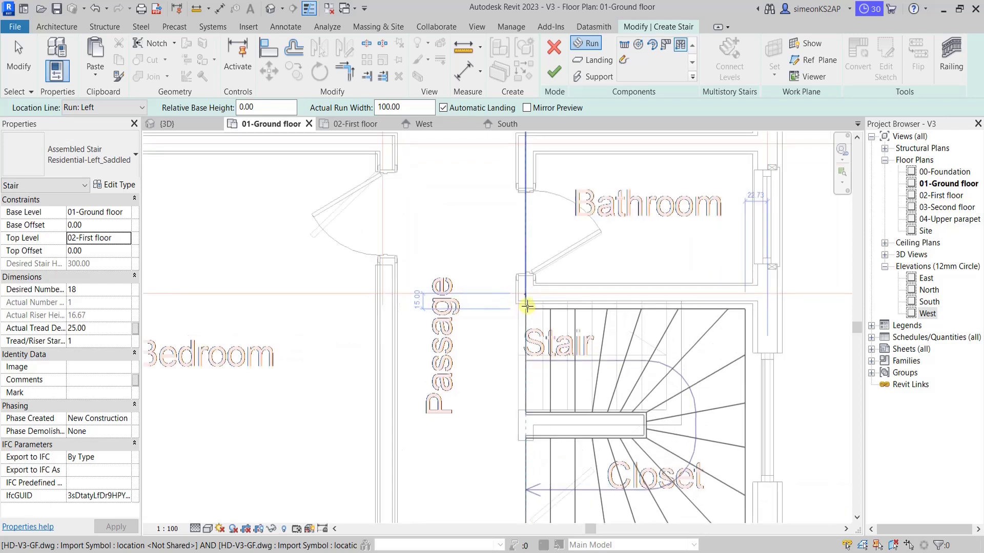
pyautogui.scroll(1, 526, 302)
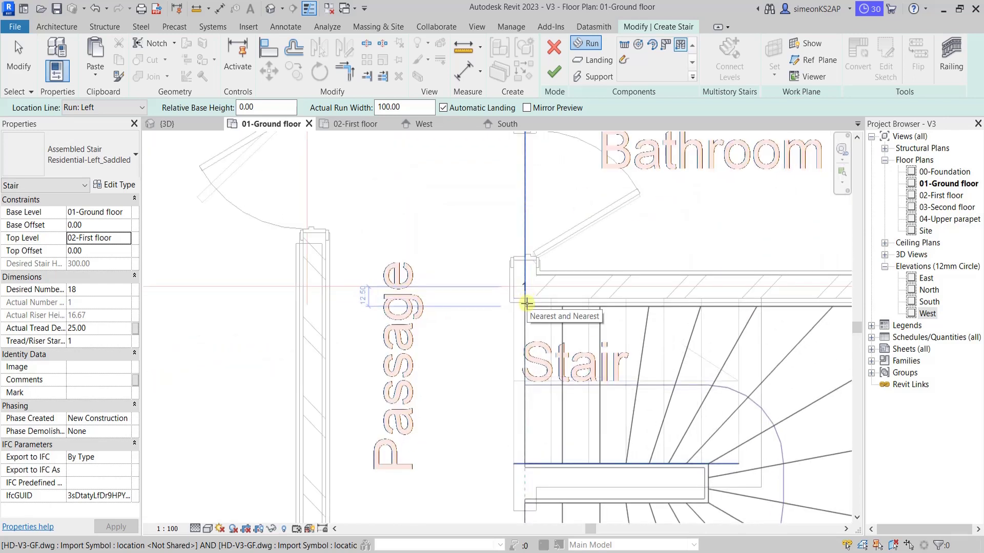
pyautogui.click(526, 300)
pyautogui.press('Escape')
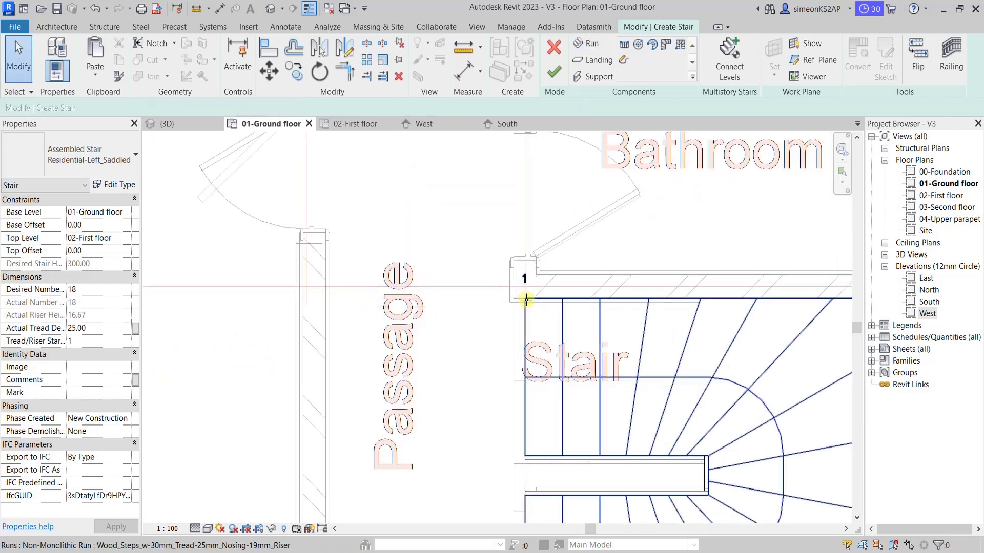
# - Pan and zoom around the ground floor plan to inspect the new stair
pyautogui.scroll(-3, 564, 323)
pyautogui.scroll(-2, 631, 346)
pyautogui.moveTo(659, 407); pyautogui.dragTo(580, 376, button='middle')
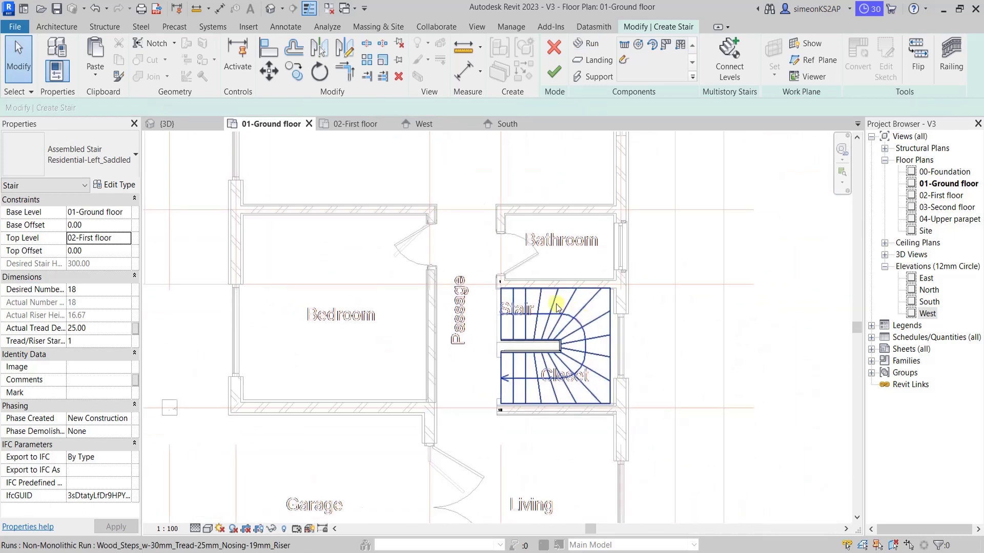
pyautogui.rightClick(764, 246)
pyautogui.click(771, 248)
pyautogui.scroll(2, 500, 281)
pyautogui.scroll(2, 441, 303)
pyautogui.scroll(1, 438, 301)
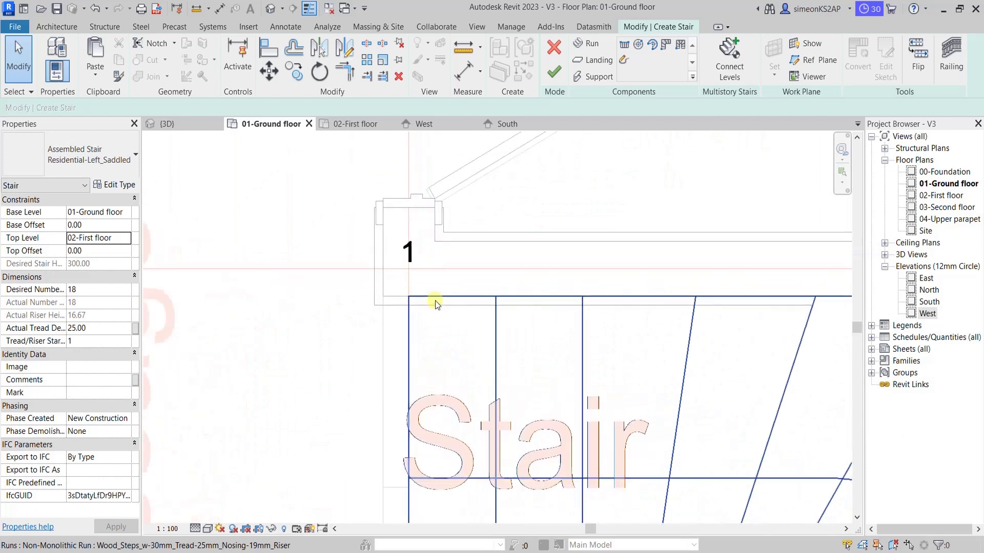
pyautogui.scroll(-2, 438, 301)
pyautogui.scroll(-2, 456, 309)
pyautogui.scroll(2, 490, 356)
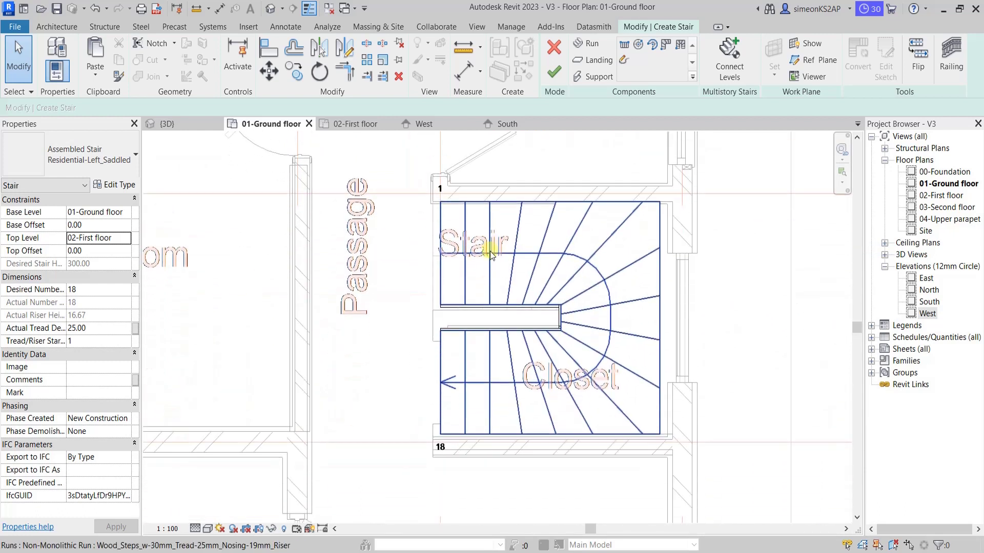
pyautogui.scroll(-2, 460, 167)
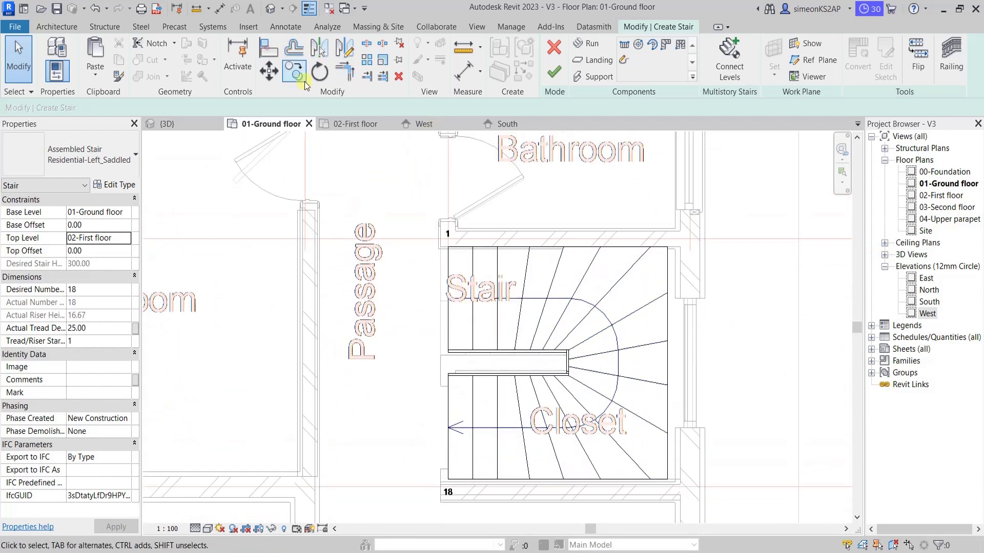
pyautogui.scroll(3, 461, 246)
pyautogui.scroll(3, 476, 251)
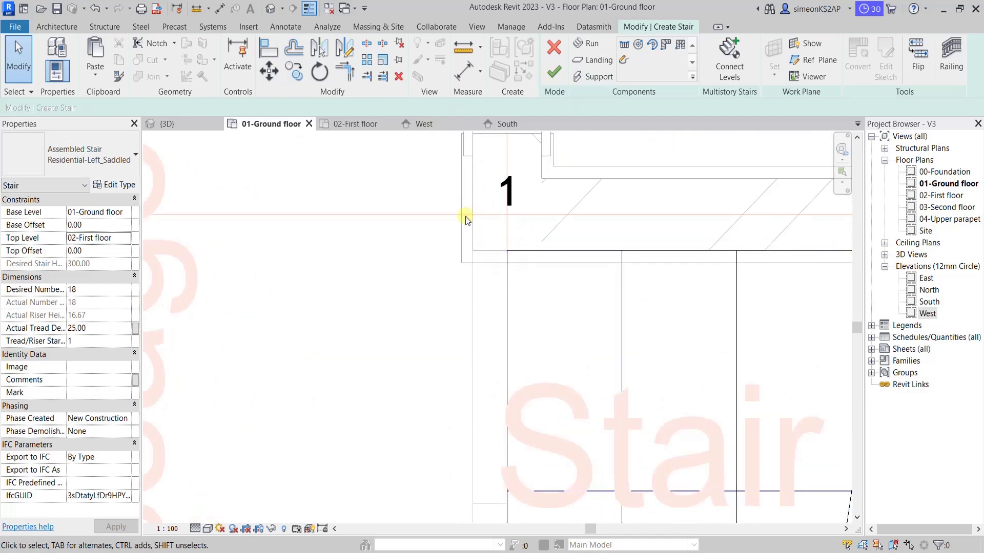
# - Align the stair's top edge flush with the adjacent wall face
pyautogui.click(263, 51)
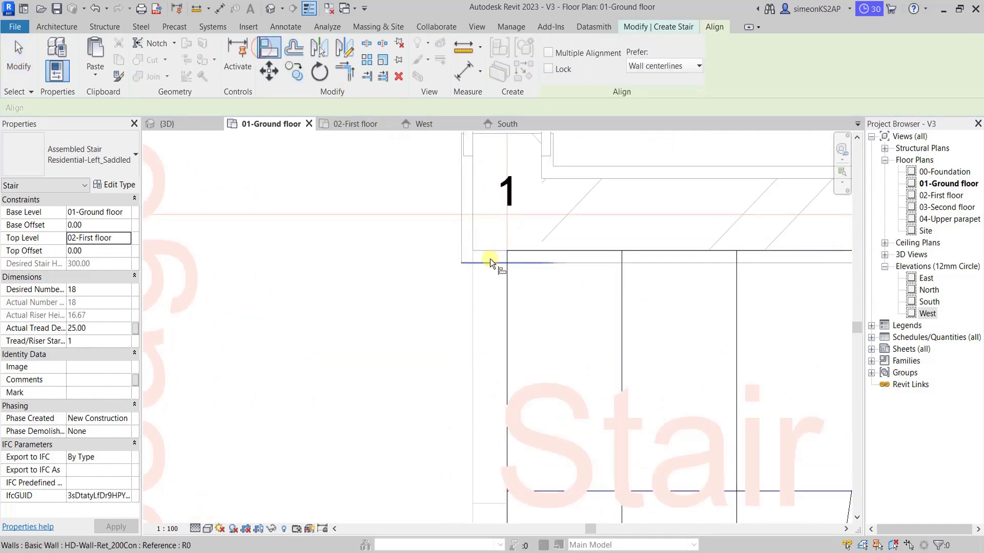
pyautogui.click(490, 261)
pyautogui.click(531, 250)
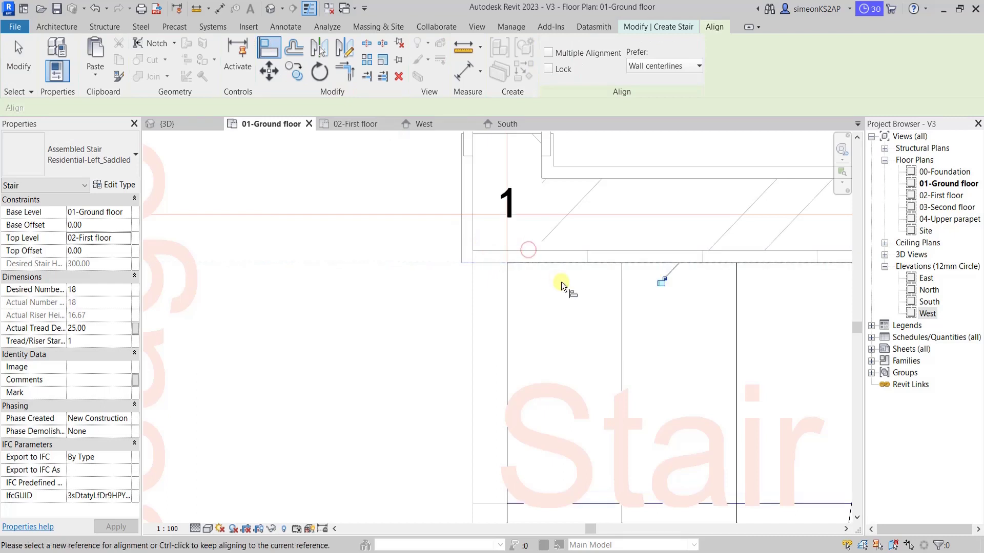
pyautogui.scroll(-3, 573, 279)
pyautogui.moveTo(681, 322); pyautogui.dragTo(632, 316, button='middle')
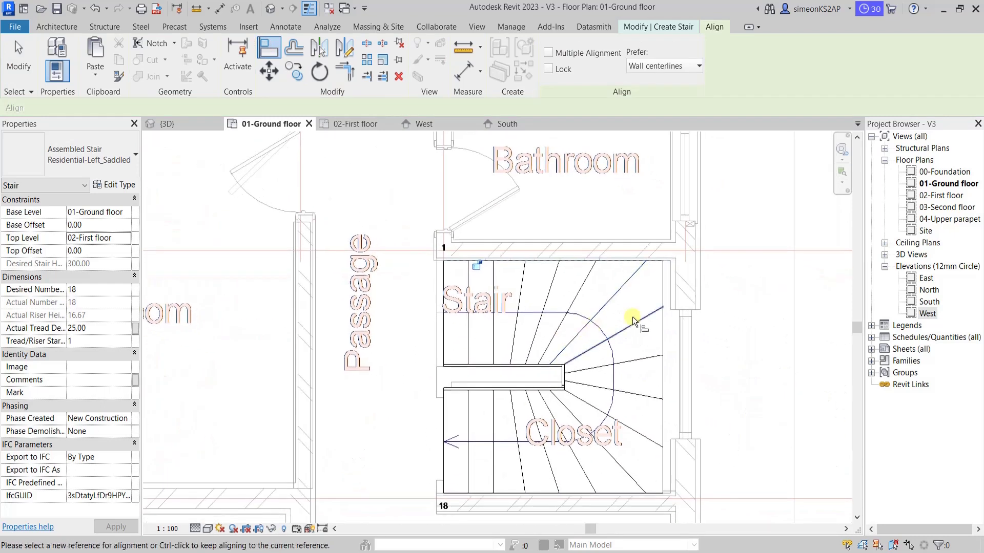
# - Align the stair's right edge flush with the right-hand wall face
pyautogui.scroll(1, 682, 276)
pyautogui.scroll(1, 681, 275)
pyautogui.scroll(-1, 626, 278)
pyautogui.scroll(-1, 629, 284)
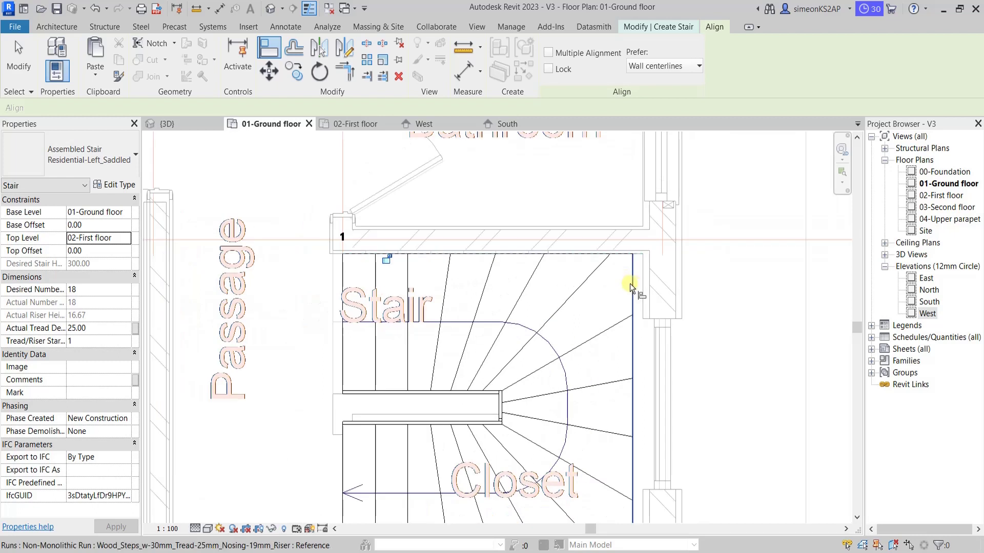
pyautogui.scroll(1, 647, 285)
pyautogui.scroll(-1, 646, 283)
pyautogui.scroll(-1, 645, 279)
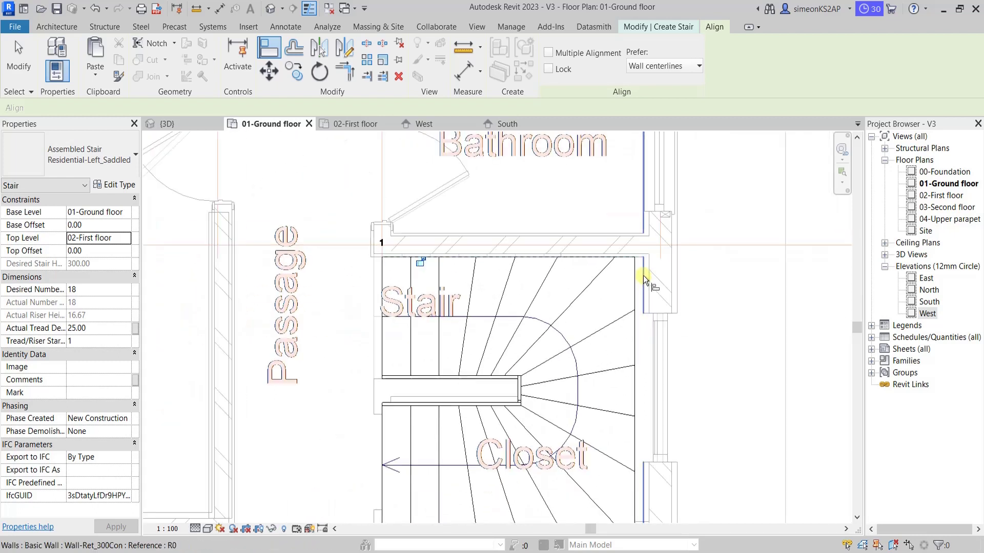
pyautogui.scroll(1, 644, 275)
pyautogui.scroll(-2, 644, 282)
pyautogui.scroll(1, 630, 266)
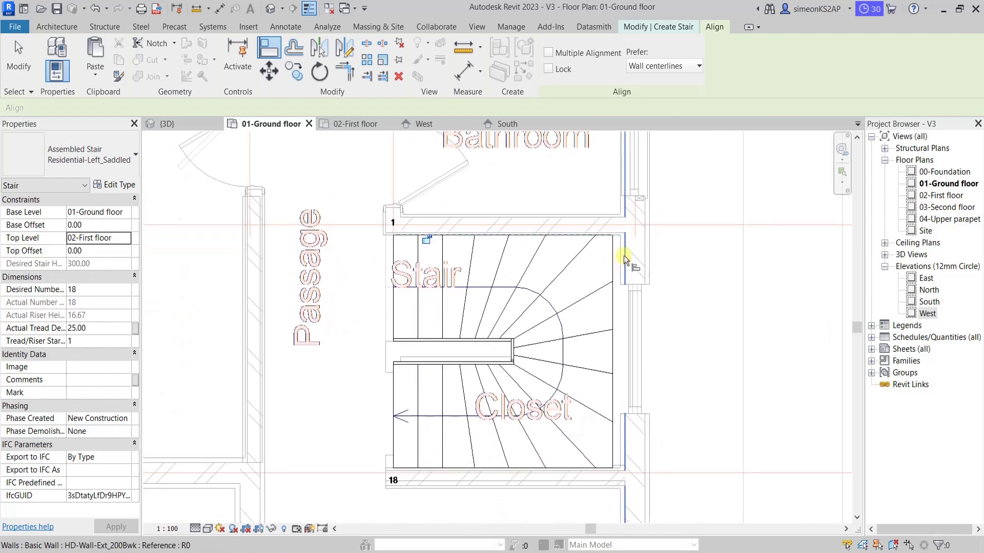
pyautogui.scroll(1, 623, 255)
pyautogui.click(617, 241)
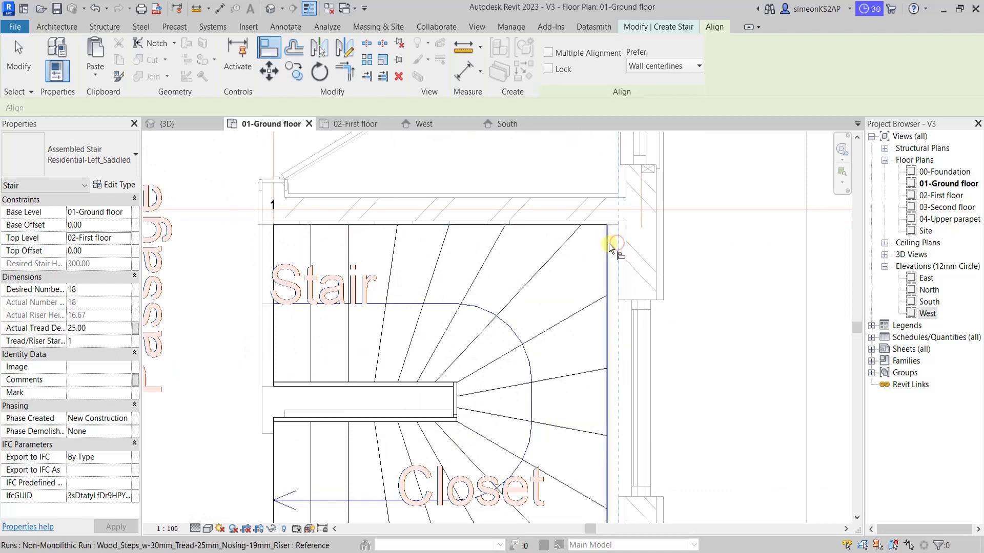
pyautogui.click(608, 244)
# - Cancel the Align tool and return to the Create Stair editing tools
pyautogui.scroll(-1, 569, 273)
pyautogui.scroll(-1, 512, 299)
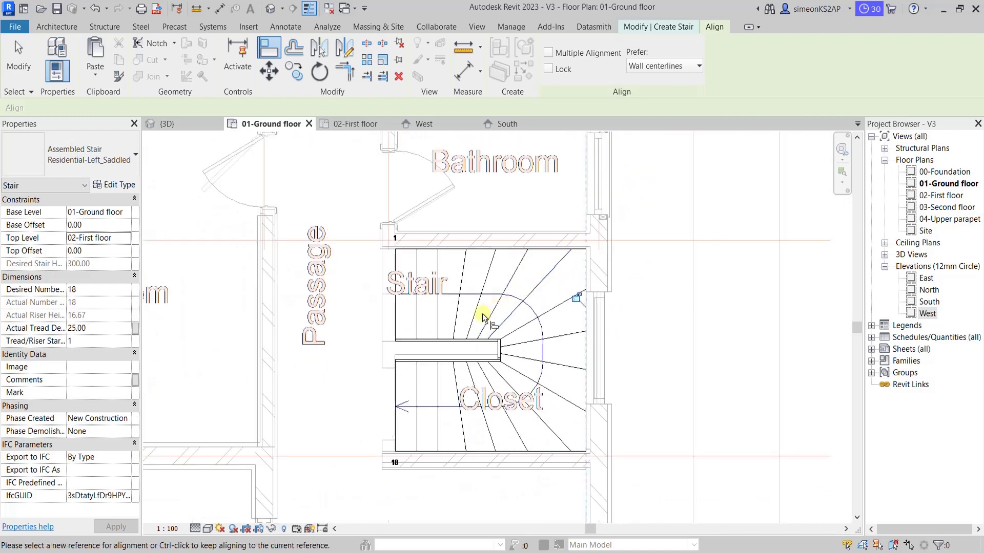
pyautogui.scroll(1, 483, 316)
pyautogui.scroll(1, 504, 387)
pyautogui.scroll(1, 463, 420)
pyautogui.moveTo(444, 458); pyautogui.dragTo(515, 379, button='middle')
pyautogui.rightClick(352, 275)
pyautogui.click(386, 281)
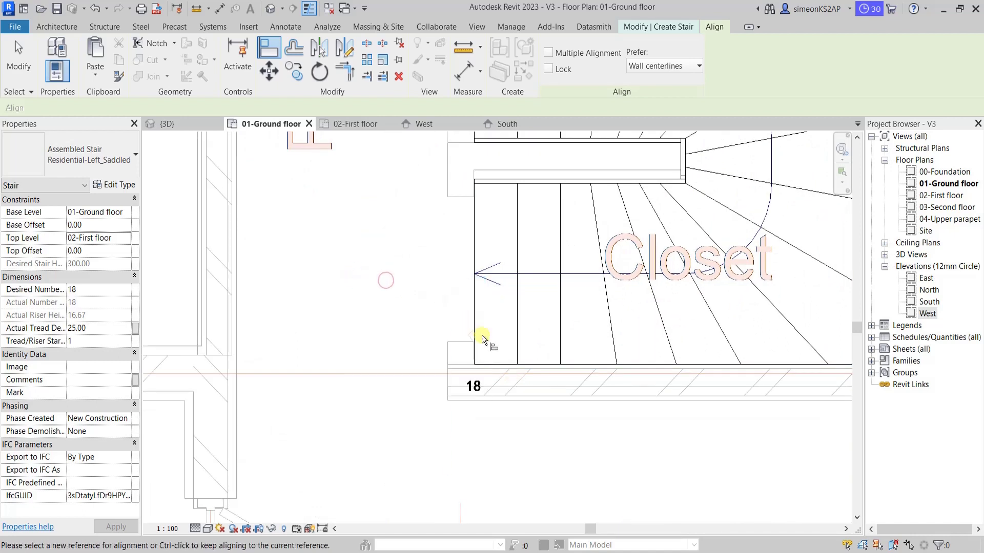
pyautogui.scroll(-1, 484, 341)
pyautogui.scroll(-1, 491, 351)
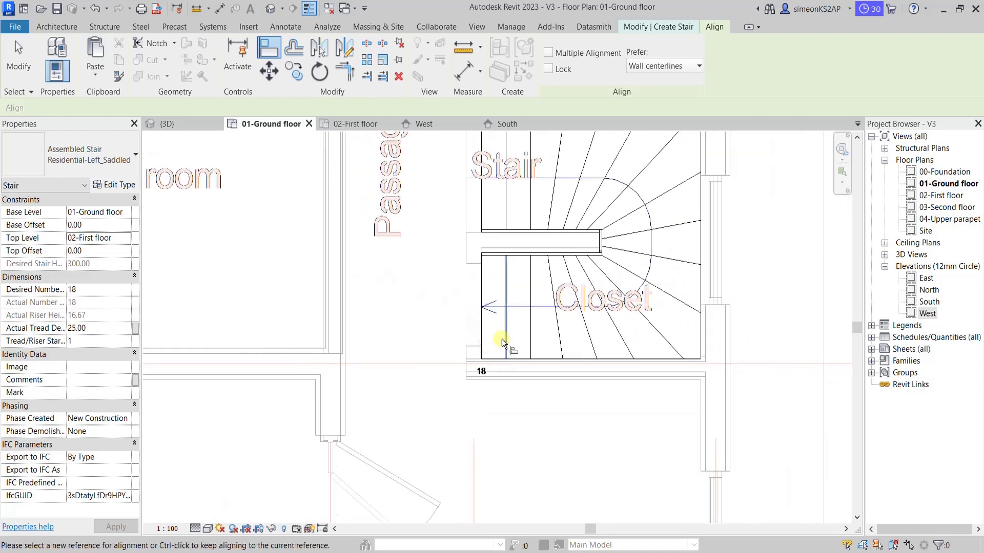
pyautogui.click(632, 29)
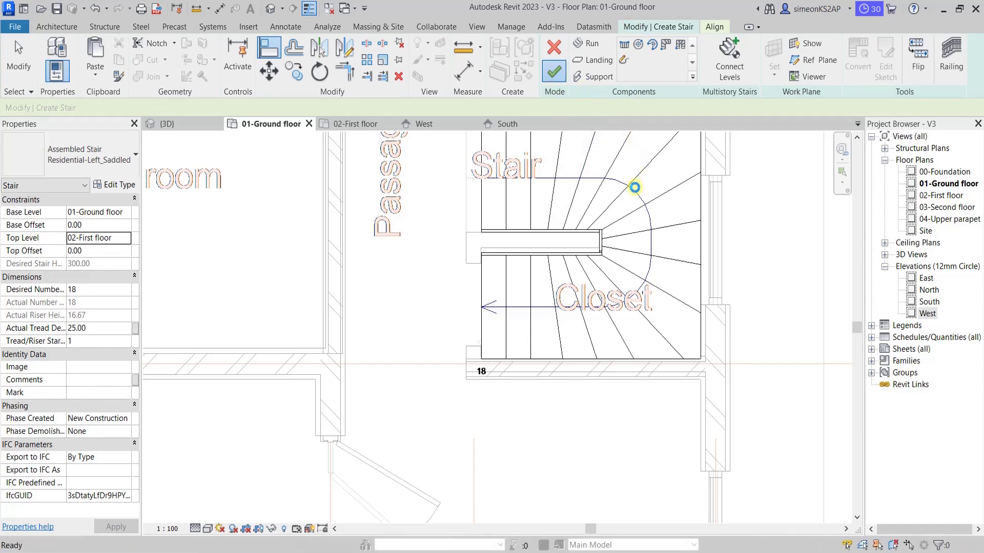
pyautogui.scroll(-2, 593, 251)
# - Change the stair's inner railing from 1100mm to the 900mm railing type
pyautogui.moveTo(690, 230); pyautogui.dragTo(666, 300, button='middle')
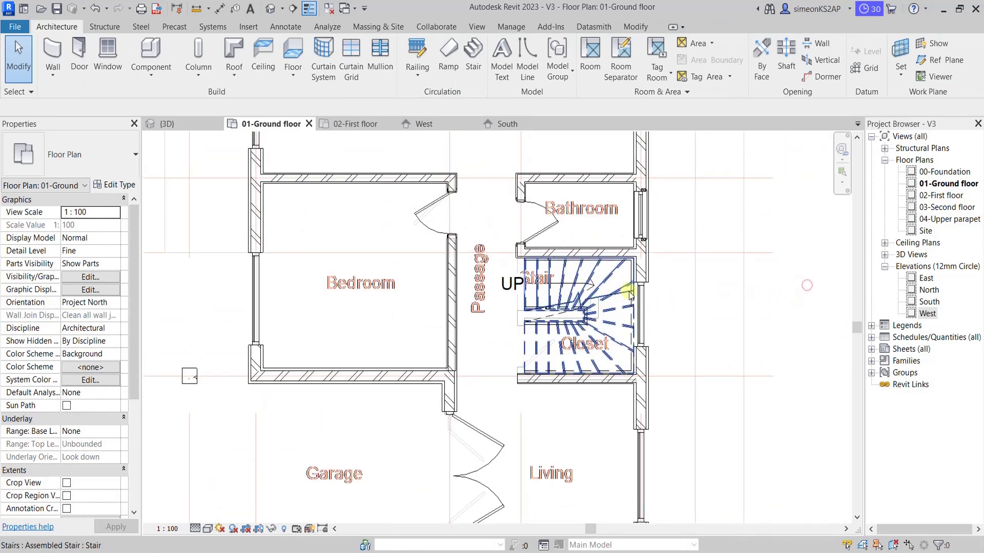
pyautogui.scroll(-3, 589, 287)
pyautogui.moveTo(494, 213); pyautogui.dragTo(528, 253, button='middle')
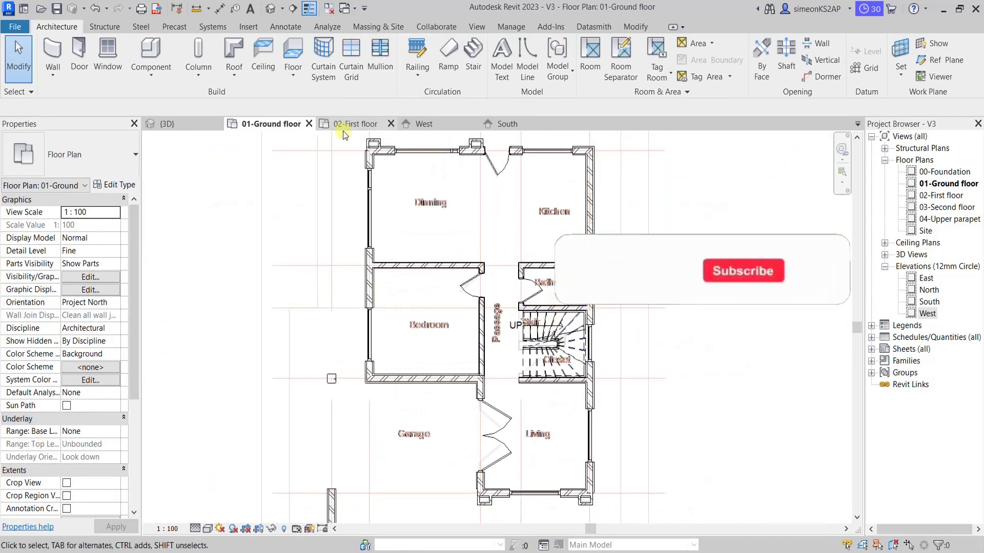
pyautogui.scroll(2, 559, 342)
pyautogui.scroll(3, 558, 343)
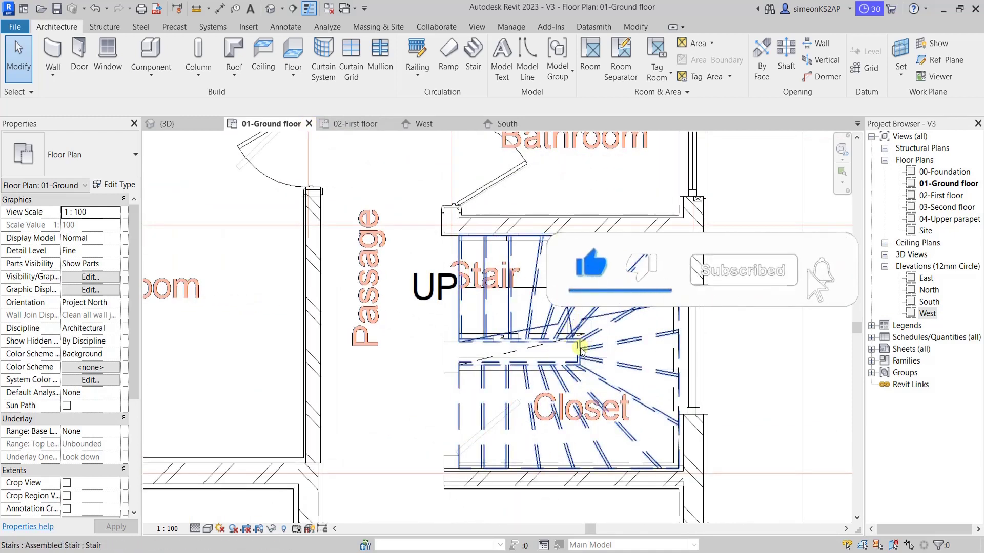
pyautogui.click(565, 367)
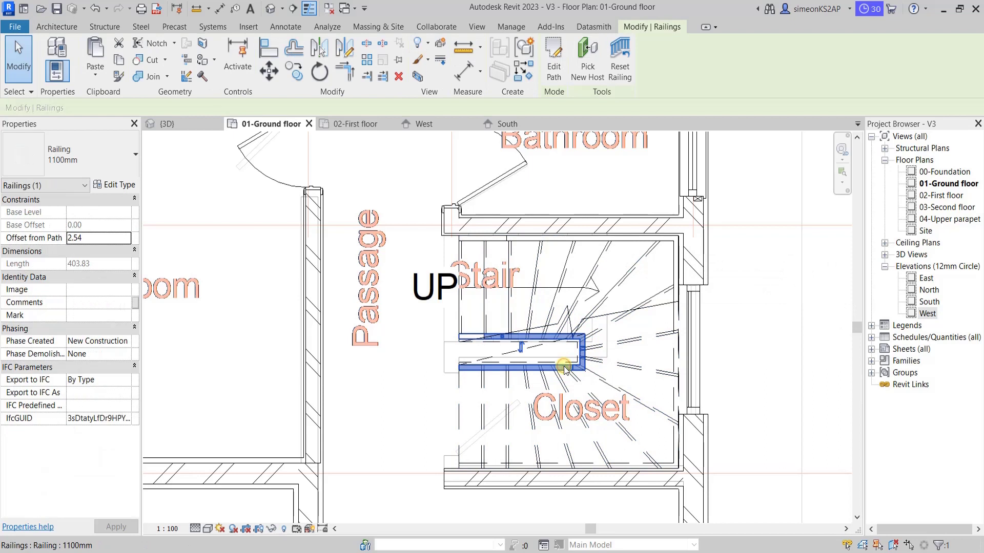
pyautogui.click(89, 164)
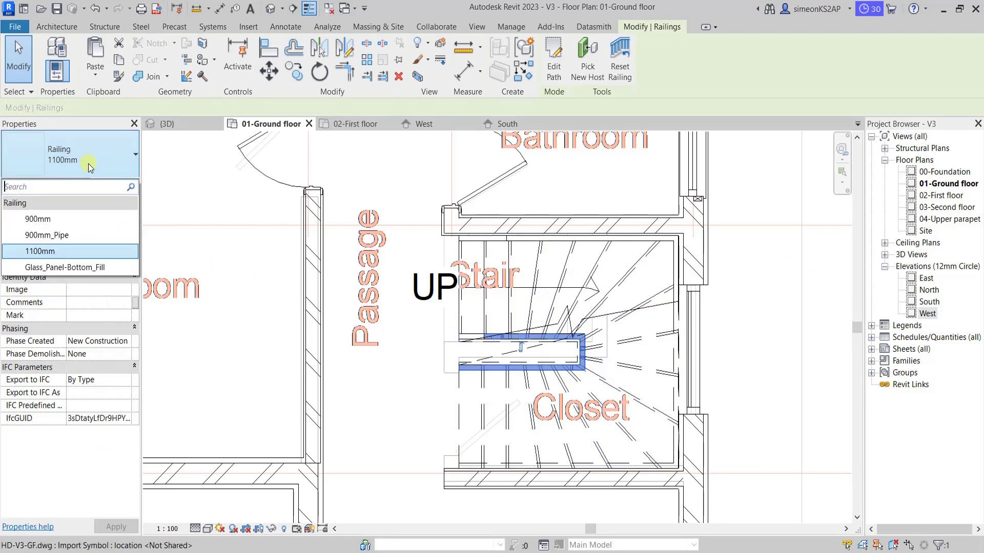
pyautogui.click(56, 219)
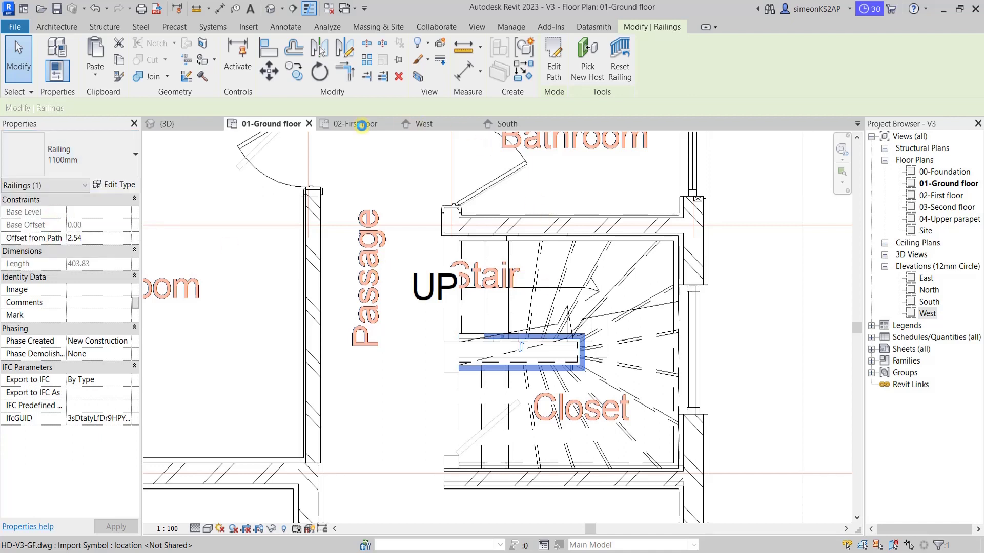
# - Switch to the {3D} view and orbit toward the stair's curtain wall facade
pyautogui.click(180, 123)
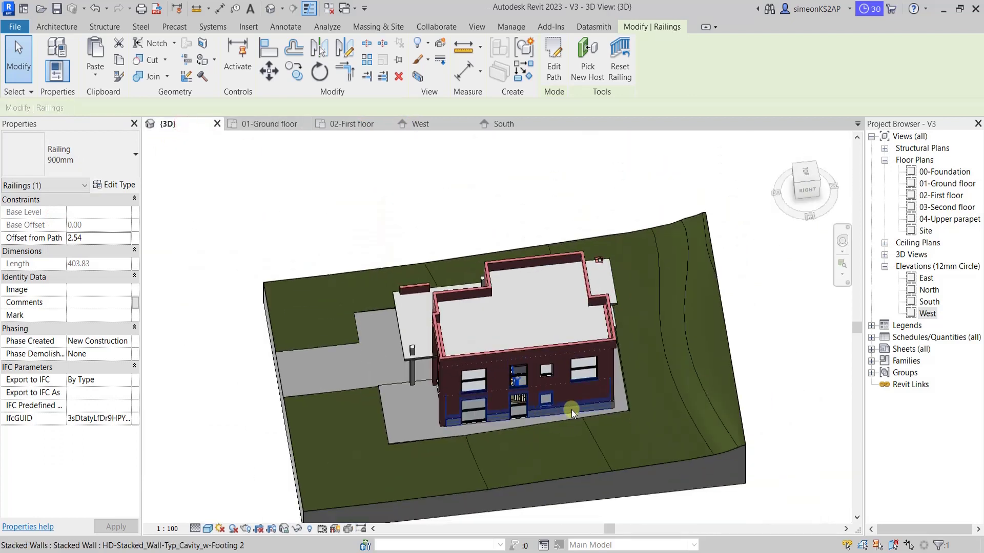
pyautogui.keyDown('shift'); pyautogui.moveTo(571, 410); pyautogui.dragTo(532, 384, button='middle'); pyautogui.keyUp('shift')
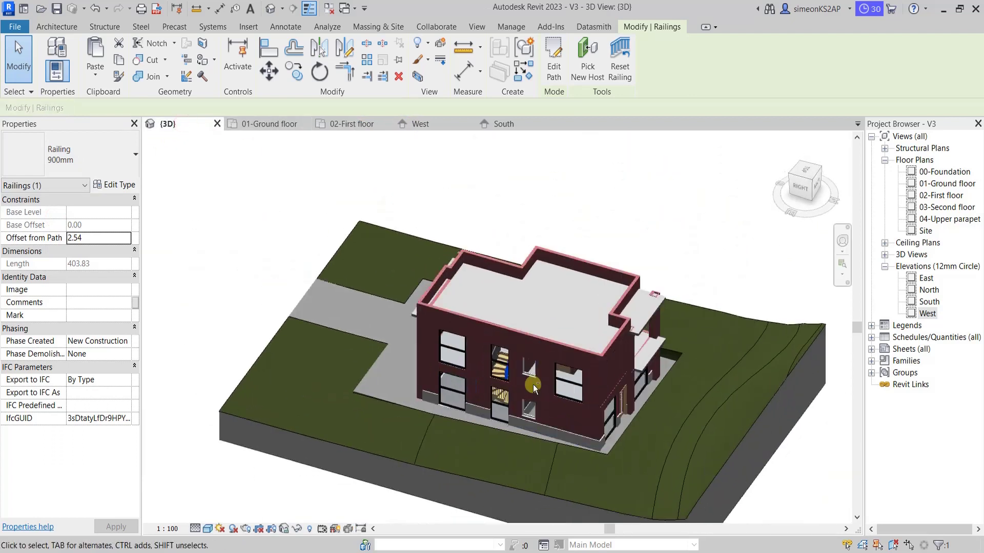
pyautogui.scroll(5, 473, 381)
pyautogui.moveTo(474, 381)
pyautogui.mouseDown(button='middle')
pyautogui.moveTo(620, 377)
pyautogui.moveTo(610, 369)
pyautogui.mouseUp(button='middle')
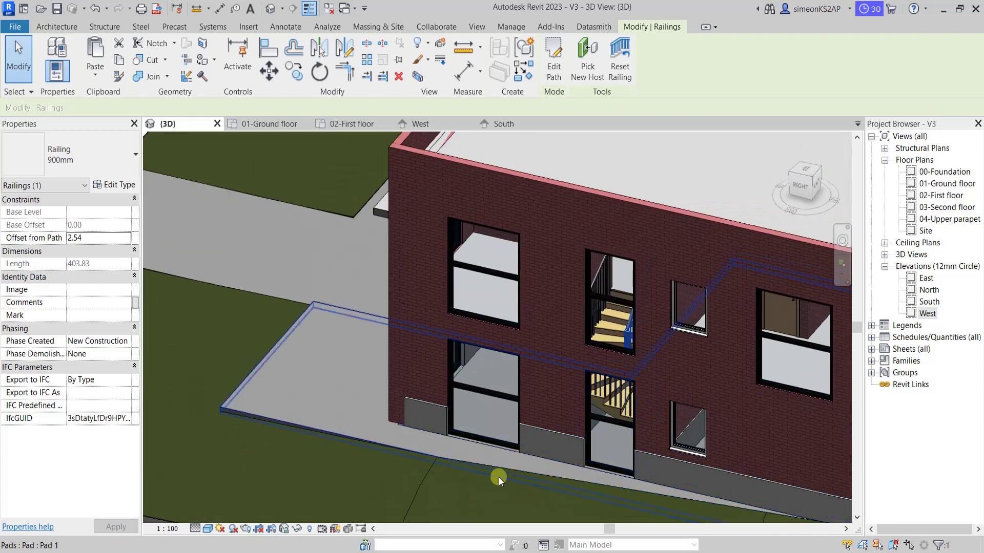
pyautogui.click(485, 456)
# - Temporarily hide the 03-Second floor slab to expose the rooms below
pyautogui.moveTo(561, 457)
pyautogui.keyDown('shift'); pyautogui.mouseDown(button='middle')
pyautogui.moveTo(637, 365)
pyautogui.moveTo(642, 398)
pyautogui.moveTo(649, 343)
pyautogui.mouseUp(button='middle'); pyautogui.keyUp('shift')
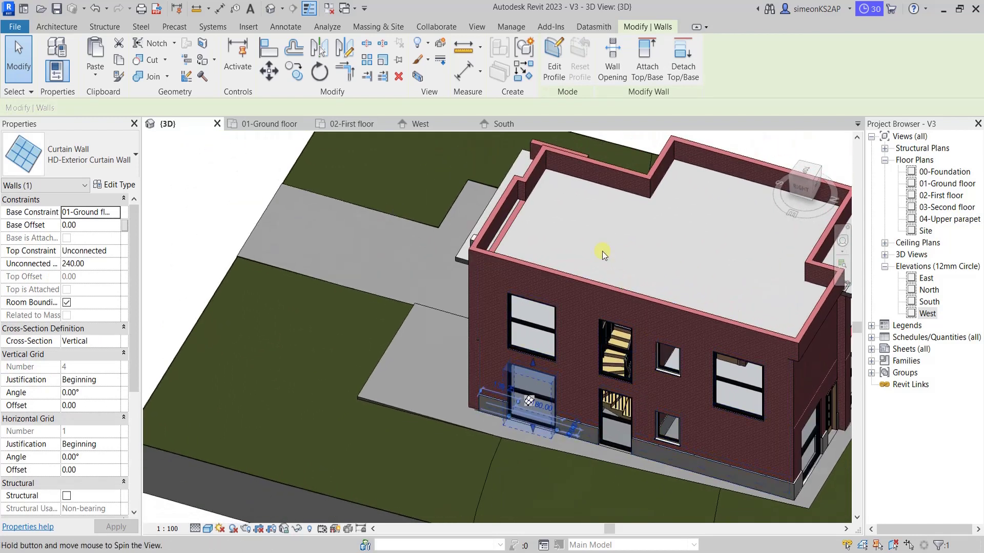
pyautogui.keyDown('shift'); pyautogui.moveTo(602, 254); pyautogui.dragTo(622, 203, button='middle'); pyautogui.keyUp('shift')
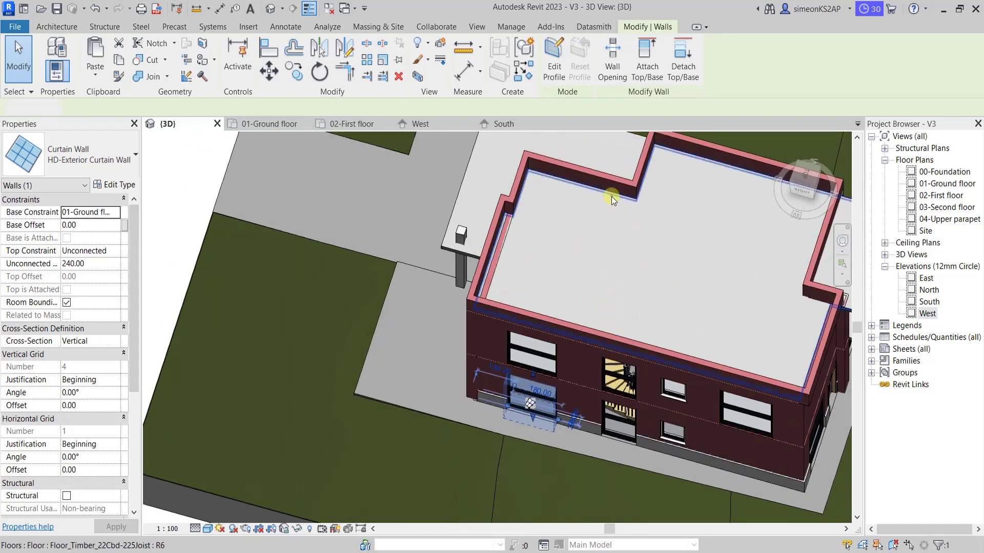
pyautogui.click(614, 200)
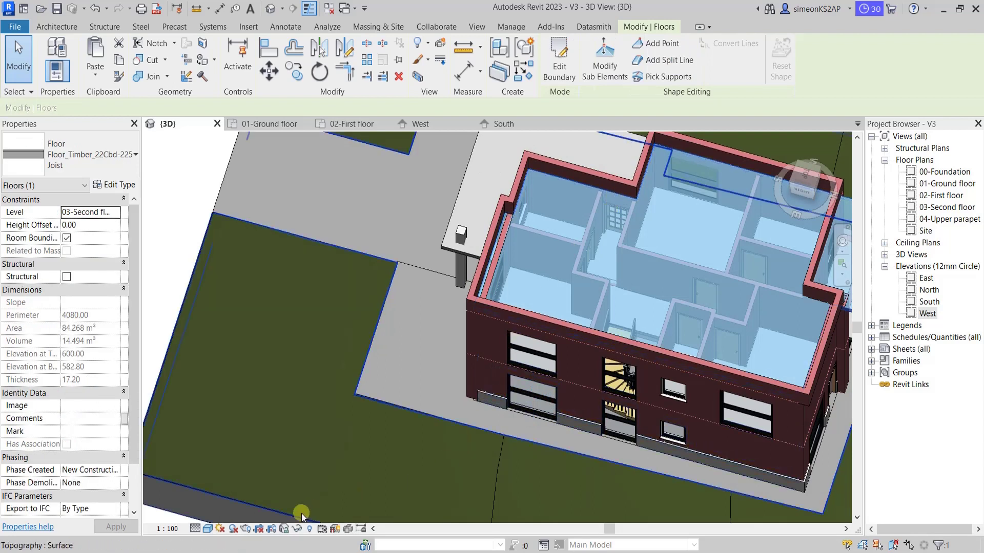
pyautogui.click(297, 529)
pyautogui.click(332, 494)
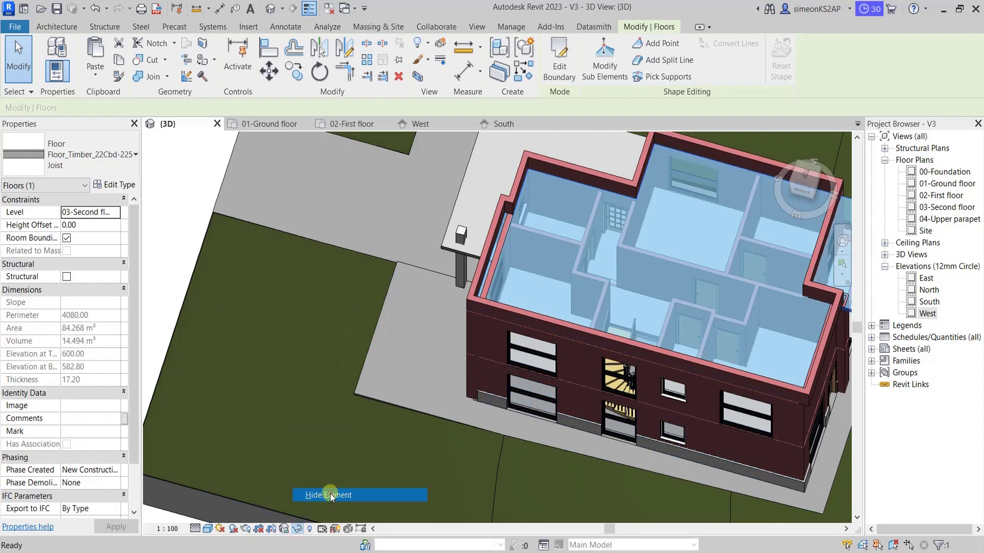
pyautogui.scroll(3, 648, 311)
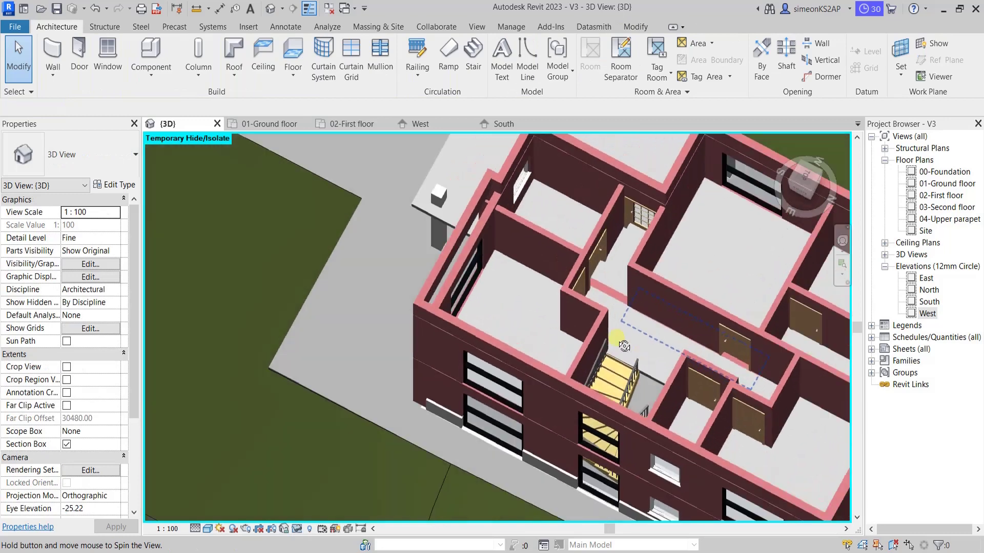
# - Delete the outer 1100mm stair railing
pyautogui.moveTo(641, 308)
pyautogui.keyDown('shift'); pyautogui.mouseDown(button='middle')
pyautogui.moveTo(601, 328)
pyautogui.moveTo(588, 265)
pyautogui.moveTo(633, 270)
pyautogui.moveTo(521, 298)
pyautogui.moveTo(575, 246)
pyautogui.moveTo(511, 315)
pyautogui.mouseUp(button='middle'); pyautogui.keyUp('shift')
pyautogui.scroll(3, 512, 315)
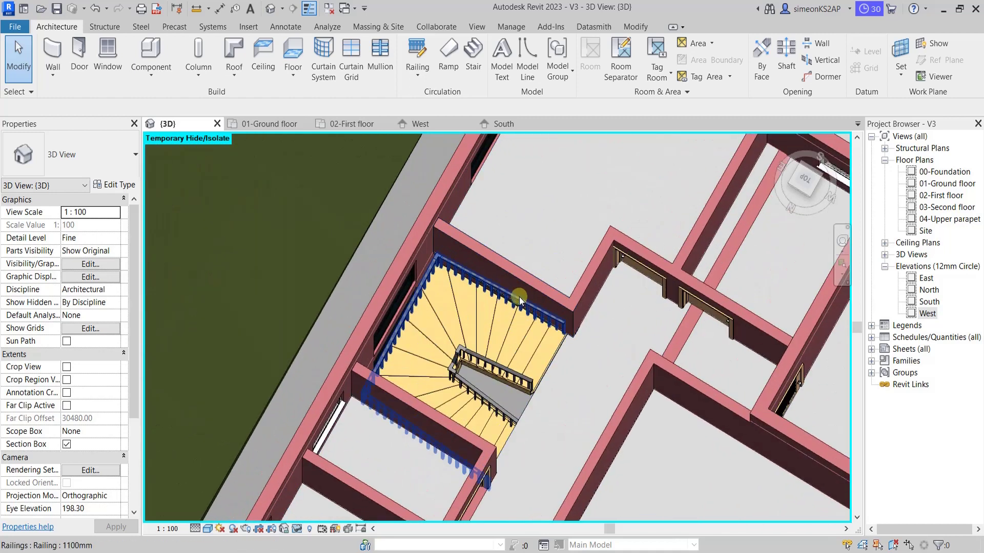
pyautogui.click(516, 299)
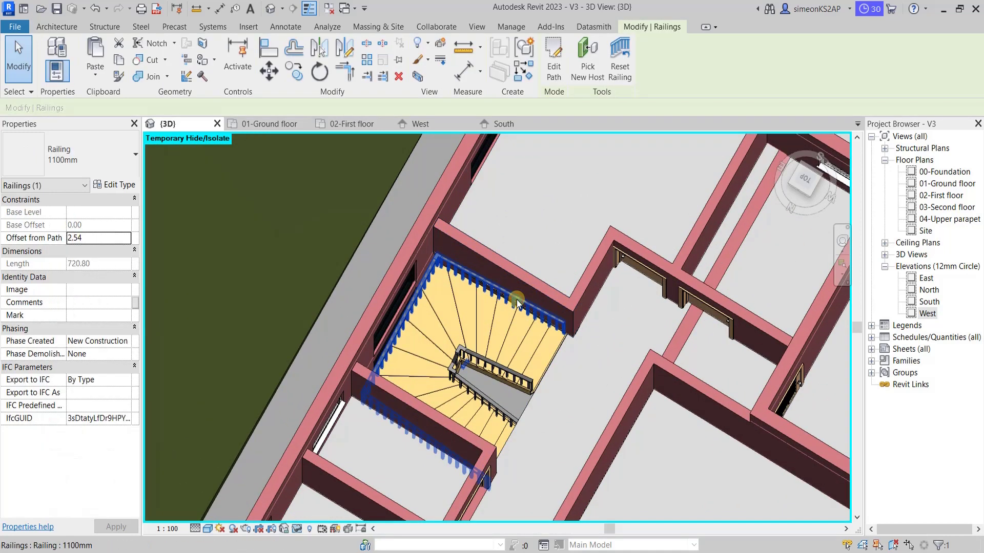
pyautogui.press('Delete')
pyautogui.scroll(2, 497, 382)
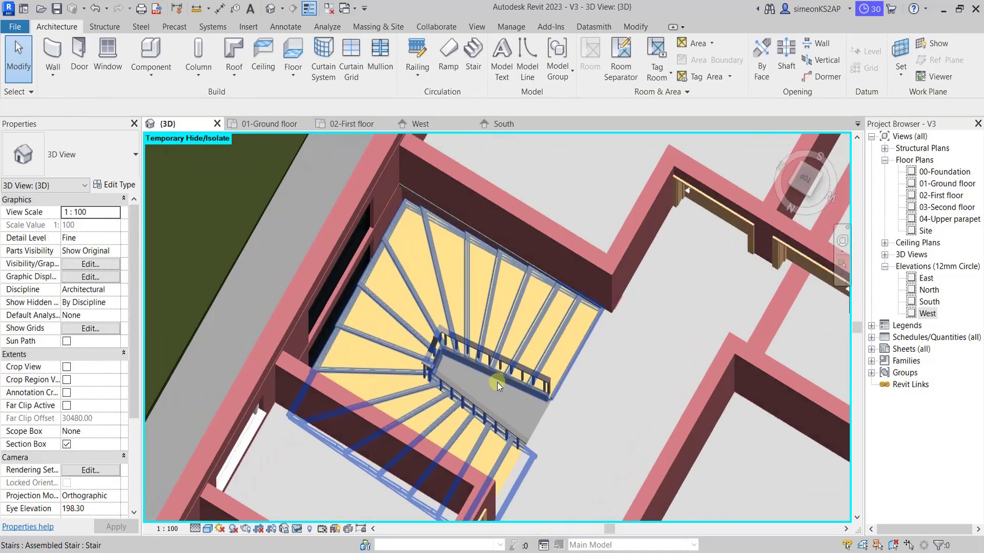
pyautogui.scroll(2, 512, 352)
# - Try the 900mm_Pipe type on the inner stair railing and inspect the result
pyautogui.click(500, 361)
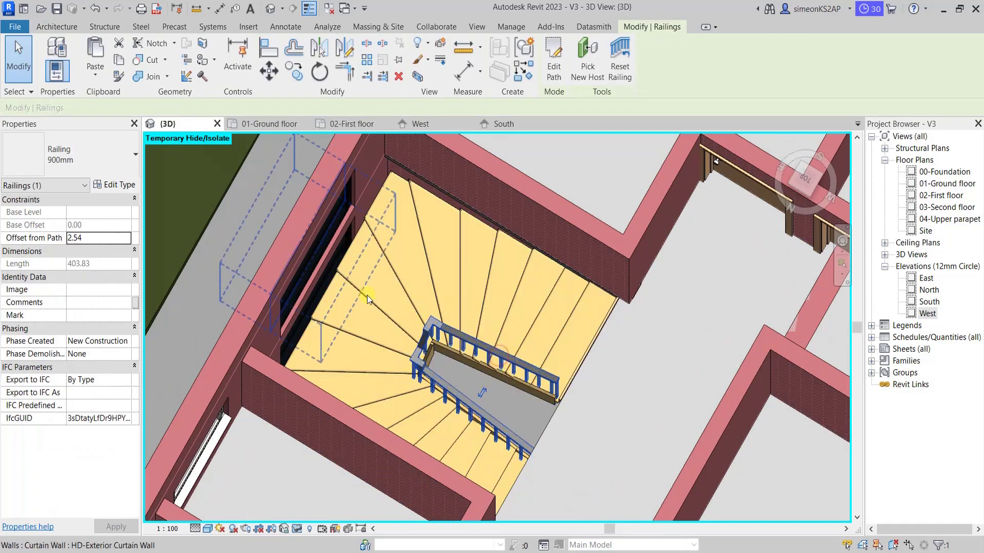
pyautogui.click(92, 156)
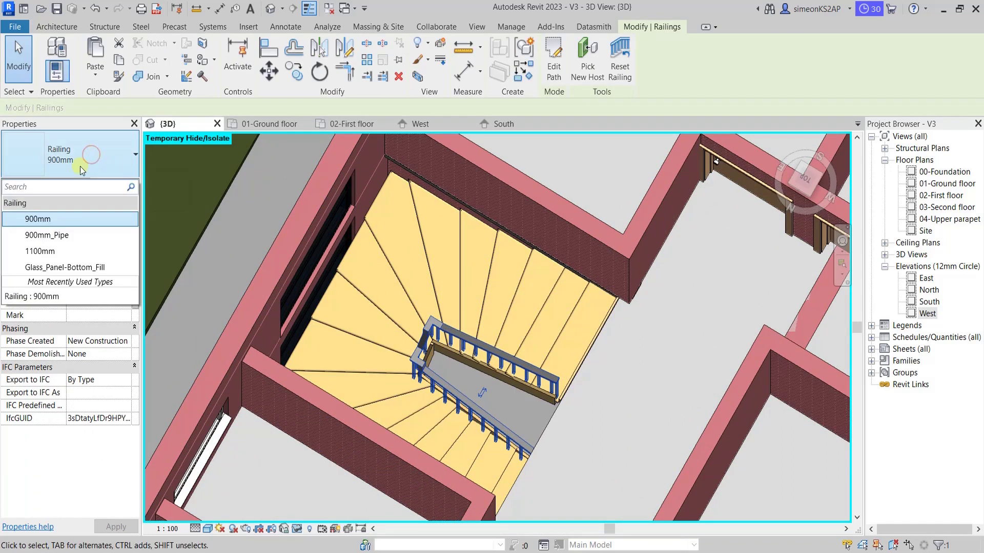
pyautogui.click(51, 235)
pyautogui.scroll(2, 589, 358)
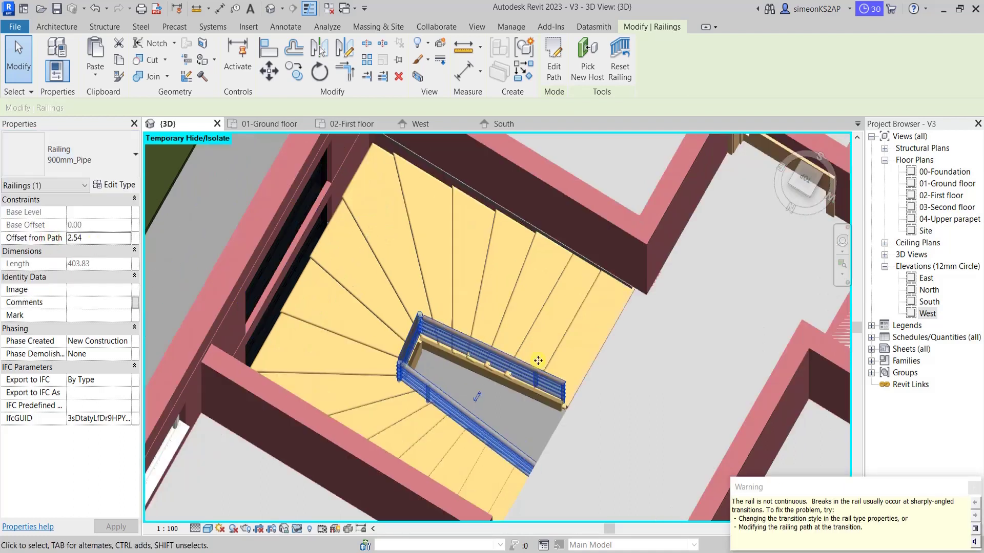
pyautogui.scroll(1, 611, 361)
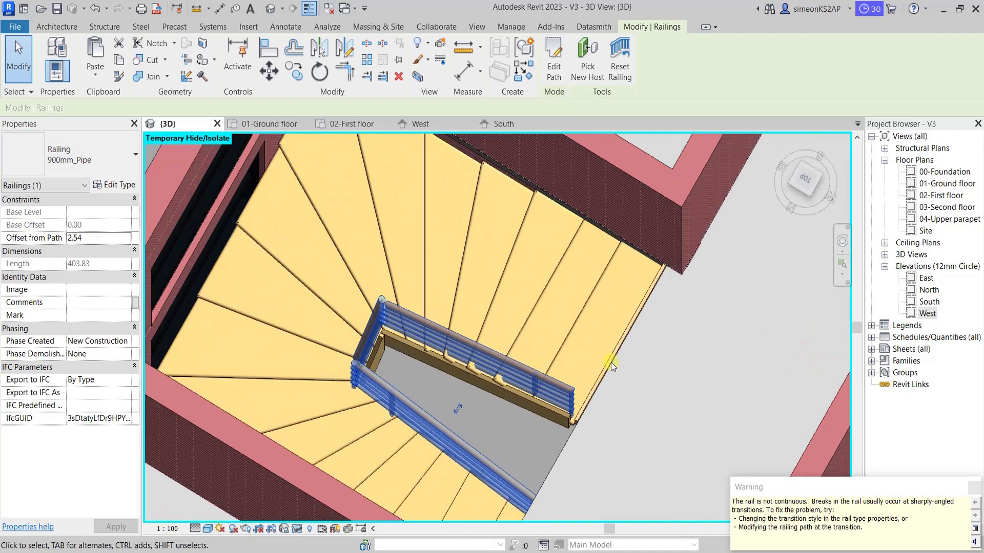
pyautogui.click(973, 488)
pyautogui.scroll(-3, 454, 382)
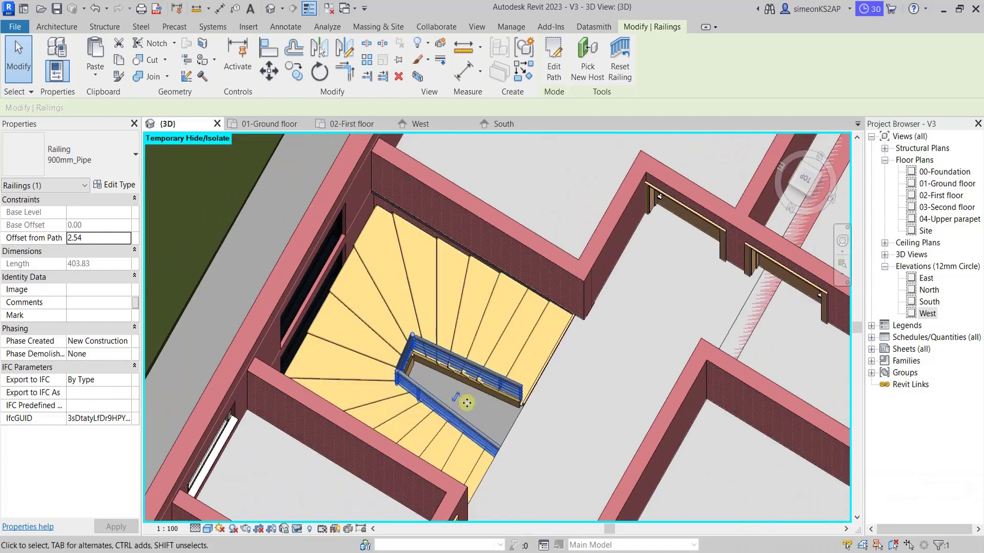
pyautogui.moveTo(467, 403)
pyautogui.keyDown('shift'); pyautogui.mouseDown(button='middle')
pyautogui.moveTo(634, 373)
pyautogui.moveTo(490, 391)
pyautogui.mouseUp(button='middle'); pyautogui.keyUp('shift')
pyautogui.moveTo(543, 407)
pyautogui.mouseDown(button='middle')
pyautogui.moveTo(611, 405)
pyautogui.moveTo(622, 393)
pyautogui.mouseUp(button='middle')
pyautogui.press('Escape')
# - View the stair from above and reselect the inner railing to review its type options
pyautogui.scroll(3, 484, 386)
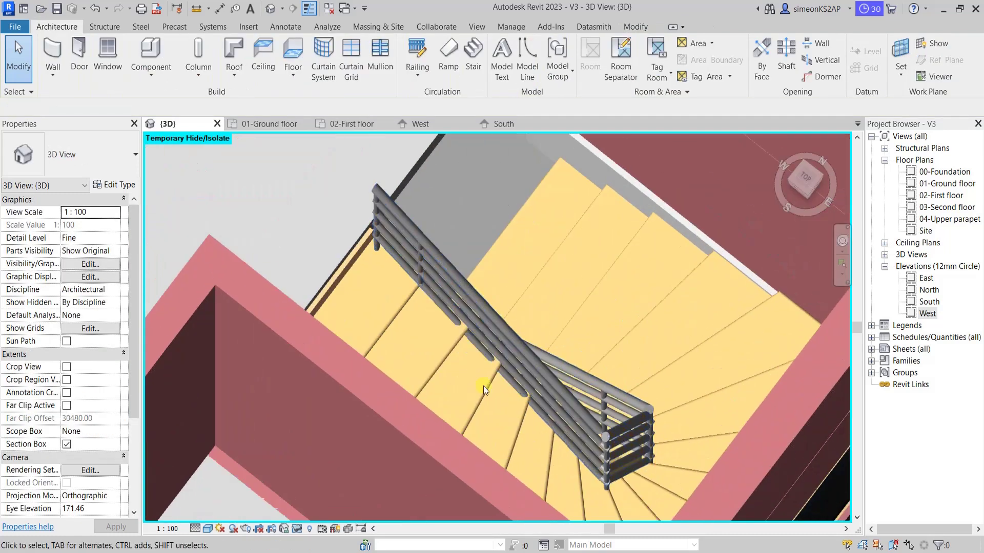
pyautogui.moveTo(484, 386)
pyautogui.keyDown('shift'); pyautogui.mouseDown(button='middle')
pyautogui.moveTo(609, 397)
pyautogui.moveTo(687, 378)
pyautogui.moveTo(650, 379)
pyautogui.mouseUp(button='middle'); pyautogui.keyUp('shift')
pyautogui.scroll(-3, 546, 380)
pyautogui.scroll(3, 546, 380)
pyautogui.scroll(2, 594, 358)
pyautogui.scroll(2, 532, 360)
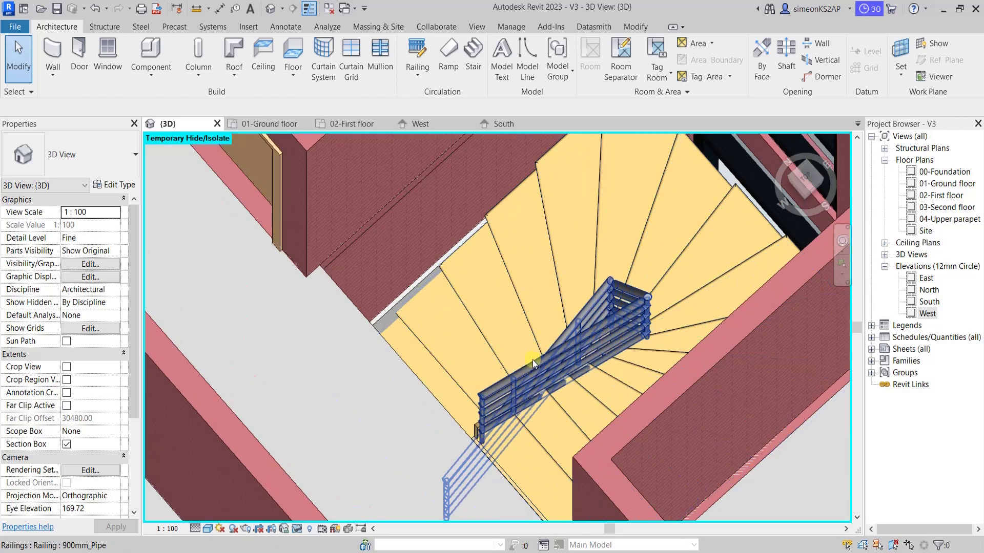
pyautogui.click(530, 367)
pyautogui.click(92, 156)
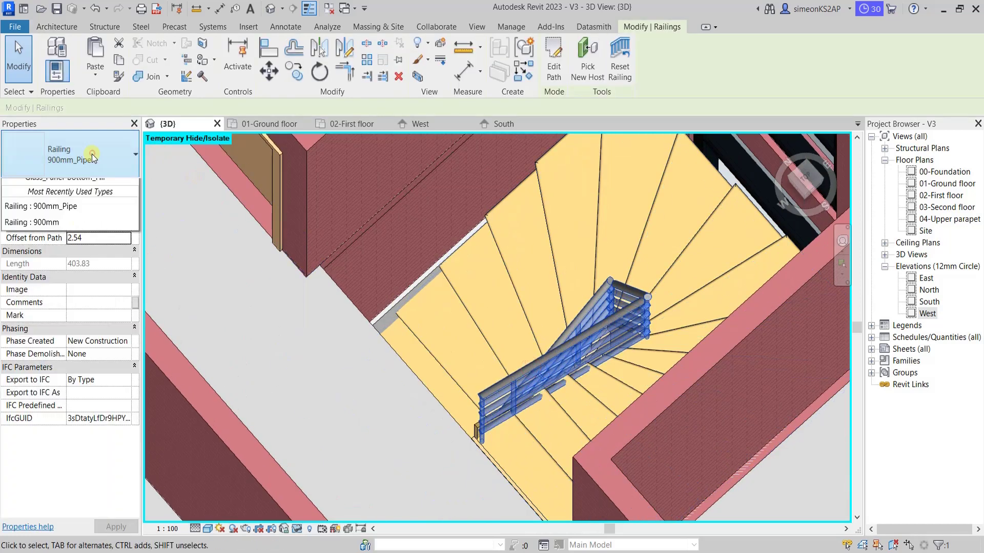
pyautogui.press('Escape')
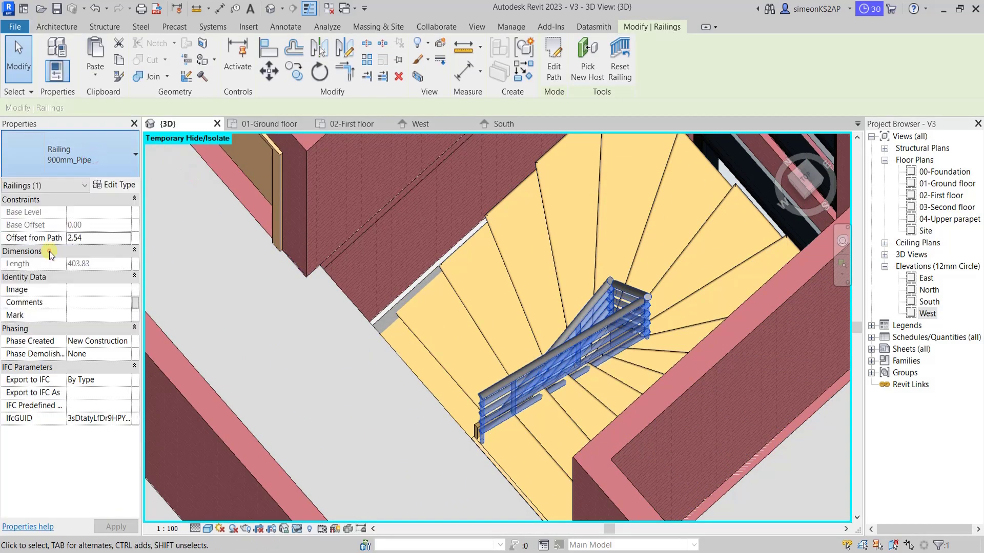
pyautogui.click(49, 251)
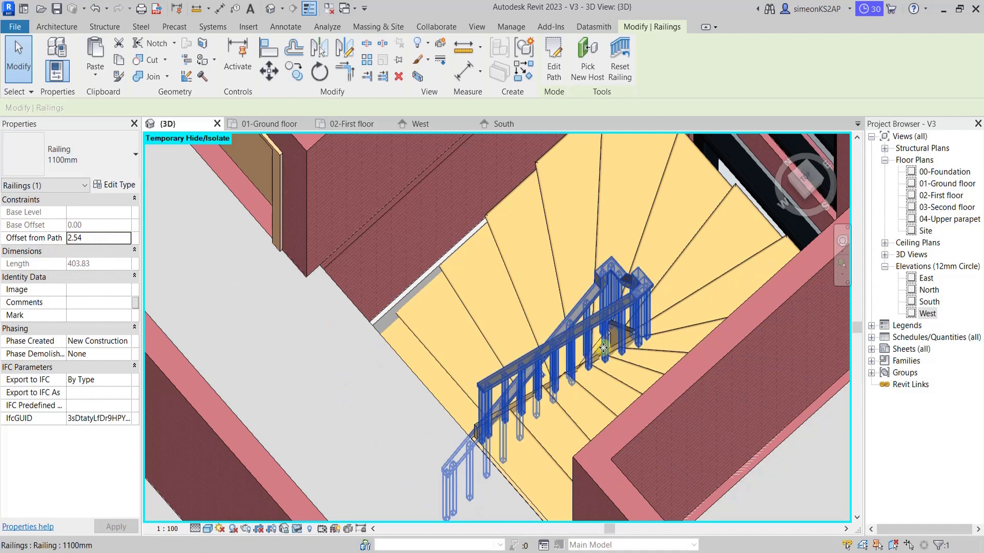
pyautogui.scroll(2, 574, 369)
pyautogui.press('Escape')
pyautogui.scroll(2, 658, 390)
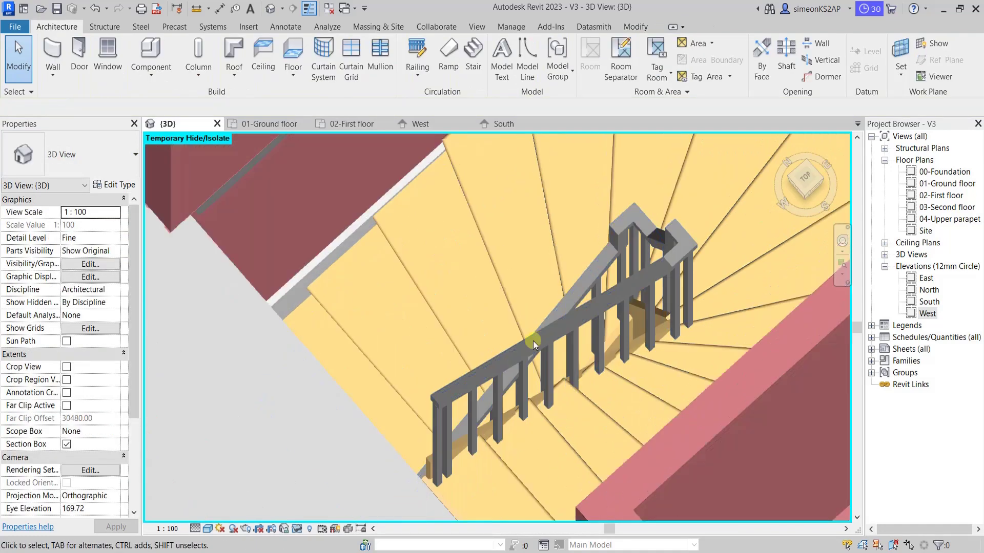
# - Set the stairwell railing back to the 900mm type
pyautogui.click(534, 353)
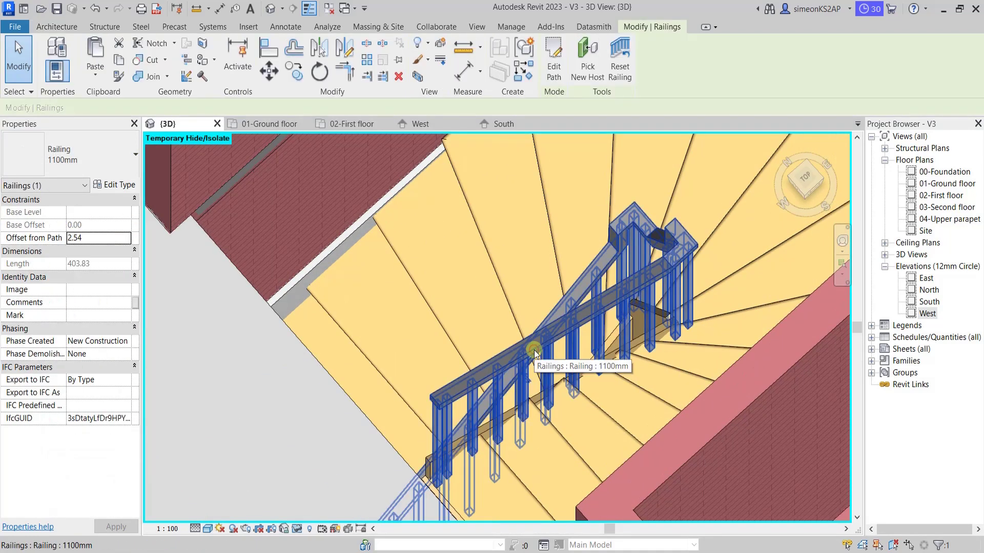
pyautogui.click(69, 164)
pyautogui.click(45, 217)
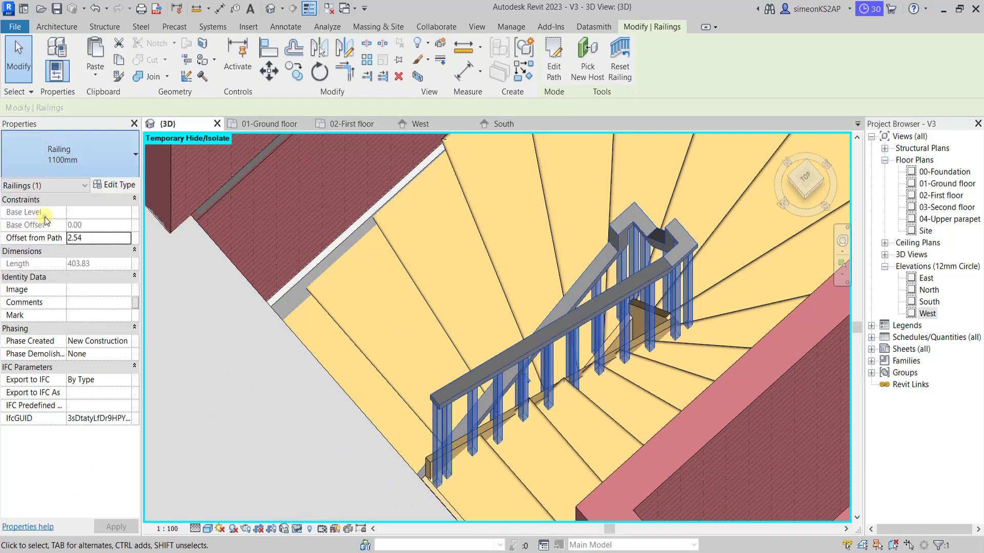
pyautogui.scroll(-2, 661, 389)
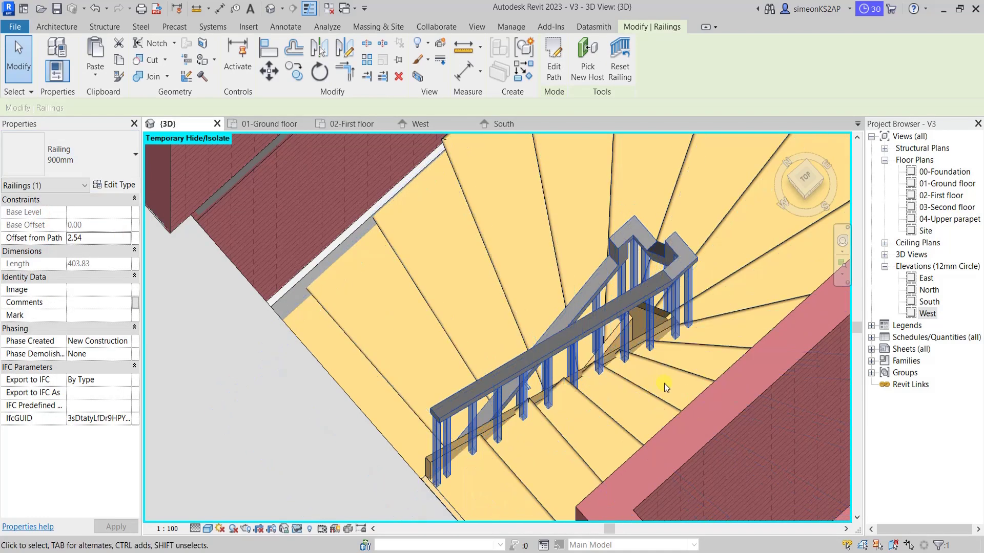
pyautogui.press('Escape')
pyautogui.moveTo(612, 388)
pyautogui.keyDown('shift'); pyautogui.mouseDown(button='middle')
pyautogui.moveTo(726, 368)
pyautogui.moveTo(719, 381)
pyautogui.mouseUp(button='middle'); pyautogui.keyUp('shift')
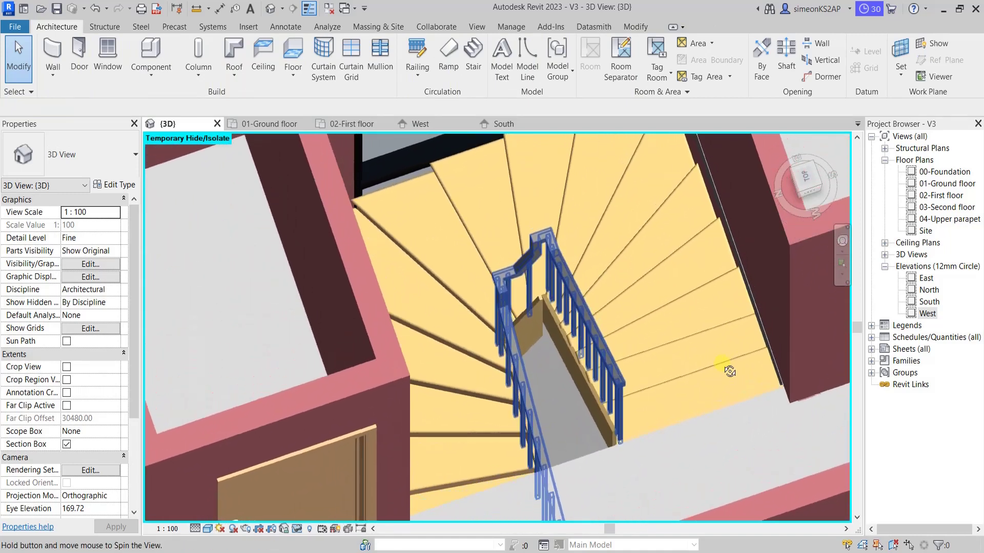
pyautogui.moveTo(662, 402)
pyautogui.keyDown('shift'); pyautogui.mouseDown(button='middle')
pyautogui.moveTo(810, 375)
pyautogui.moveTo(629, 393)
pyautogui.mouseUp(button='middle'); pyautogui.keyUp('shift')
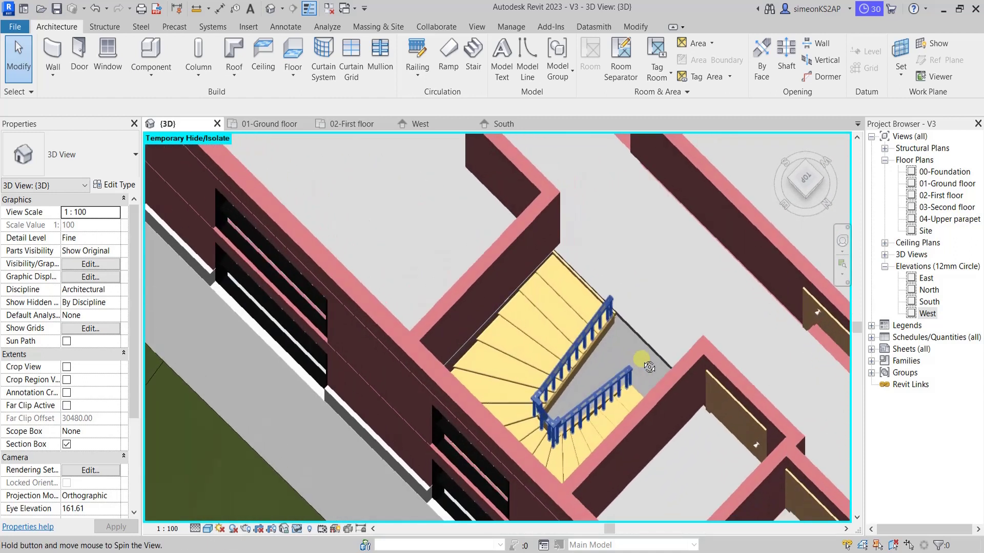
pyautogui.keyDown('shift'); pyautogui.moveTo(629, 393); pyautogui.dragTo(648, 333, button='middle'); pyautogui.keyUp('shift')
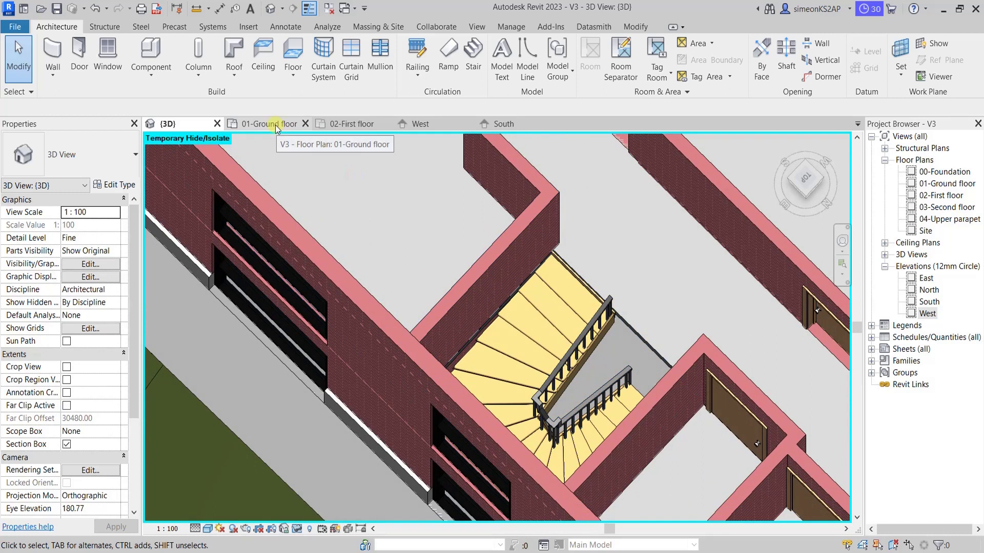
pyautogui.scroll(-6, 515, 327)
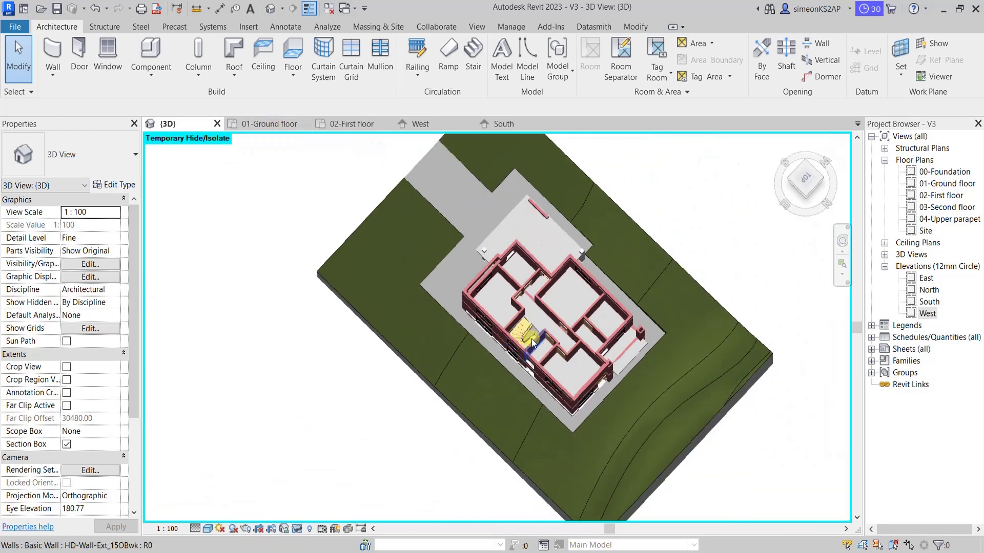
pyautogui.keyDown('shift'); pyautogui.moveTo(532, 342); pyautogui.dragTo(536, 362, button='middle'); pyautogui.keyUp('shift')
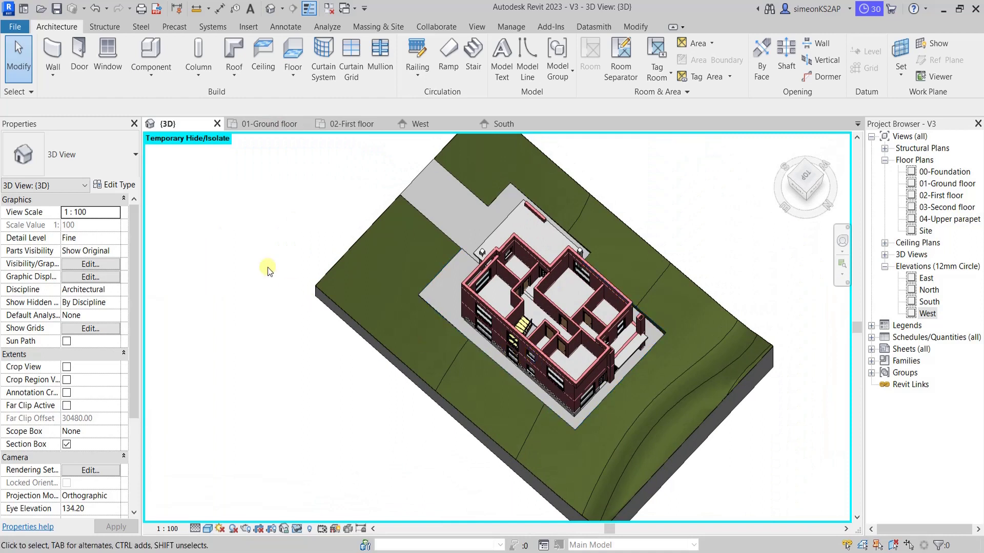
pyautogui.rightClick(252, 231)
pyautogui.rightClick(268, 236)
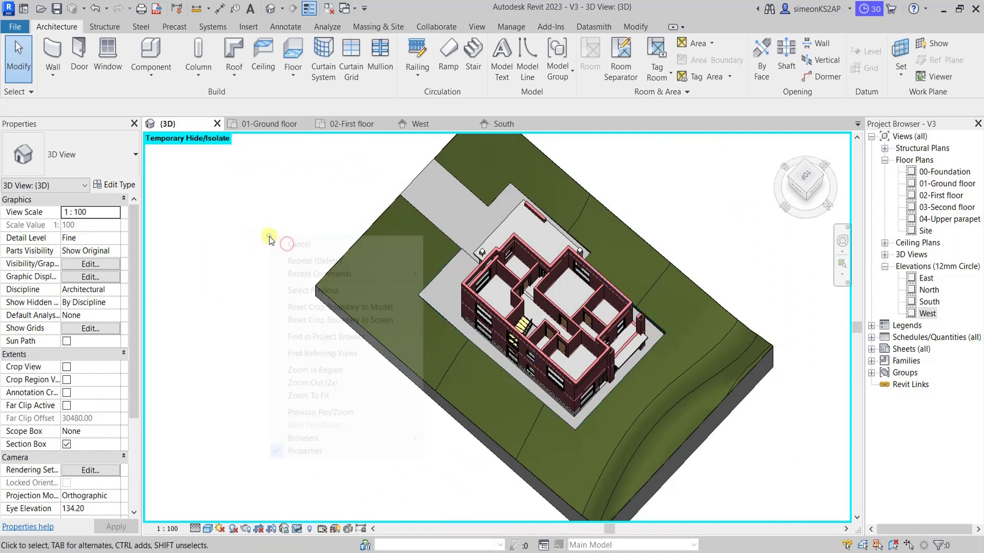
pyautogui.click(296, 245)
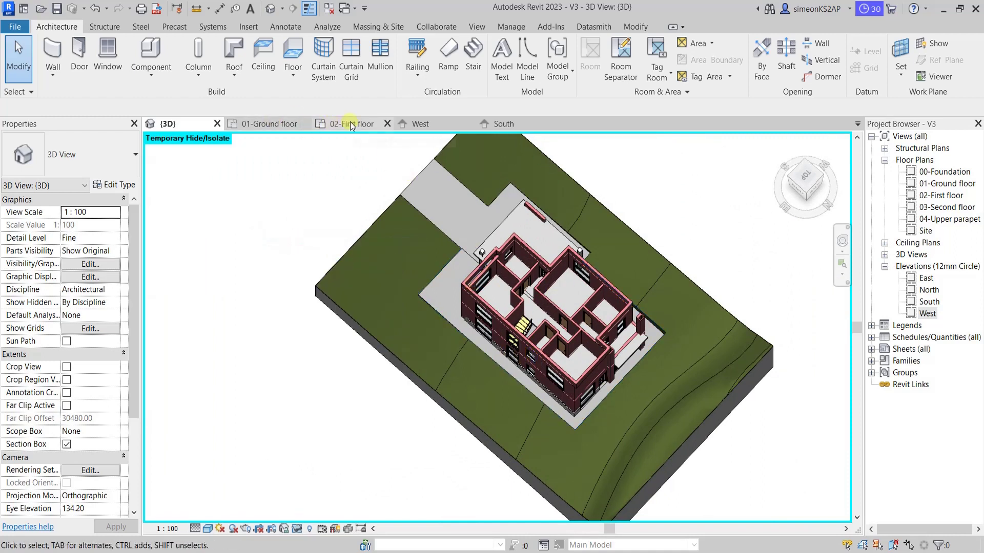
# - Draw a building section on 01-Ground floor from the Passage across the stair
pyautogui.click(269, 124)
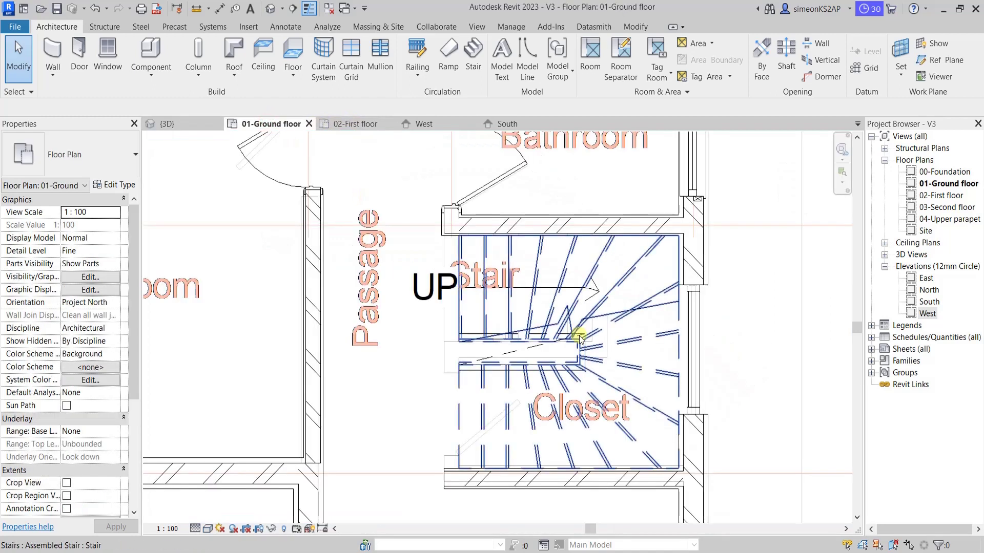
pyautogui.scroll(-3, 579, 338)
pyautogui.moveTo(589, 340); pyautogui.dragTo(528, 335, button='middle')
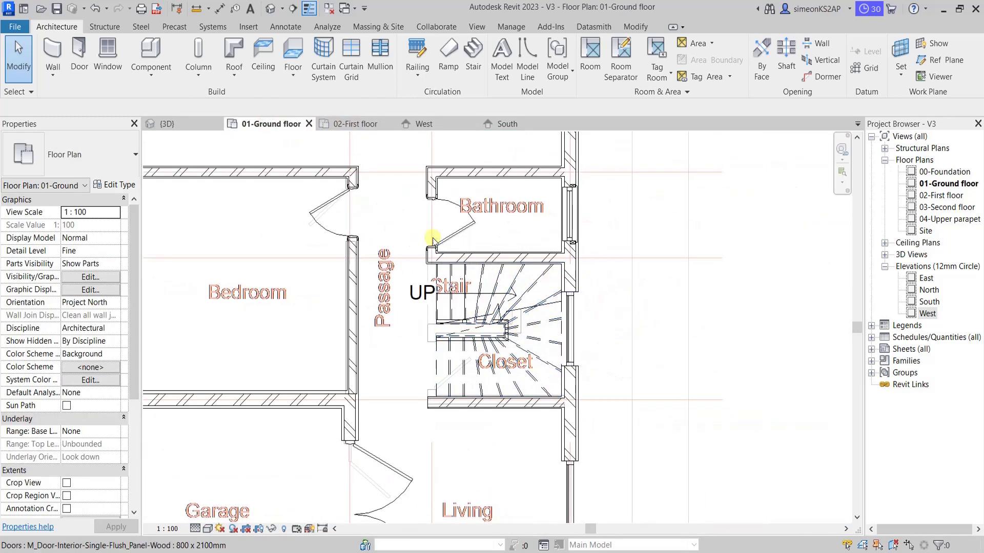
pyautogui.click(295, 8)
pyautogui.scroll(1, 441, 323)
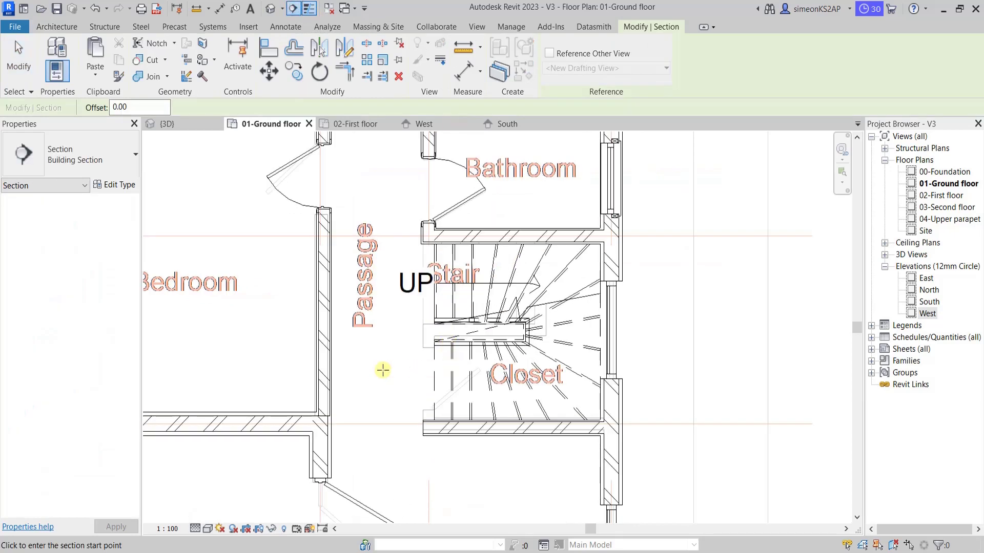
pyautogui.click(381, 380)
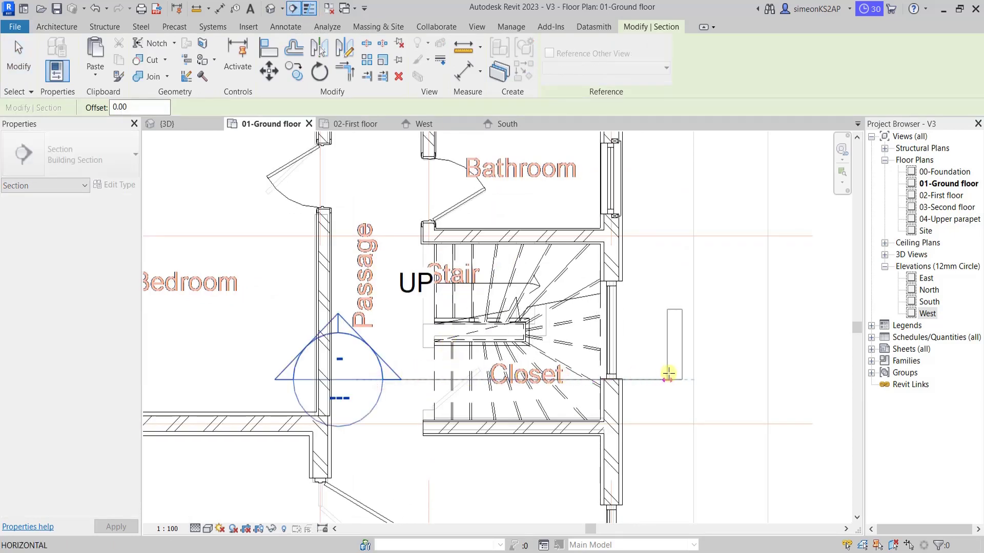
pyautogui.click(669, 379)
pyautogui.press('Escape')
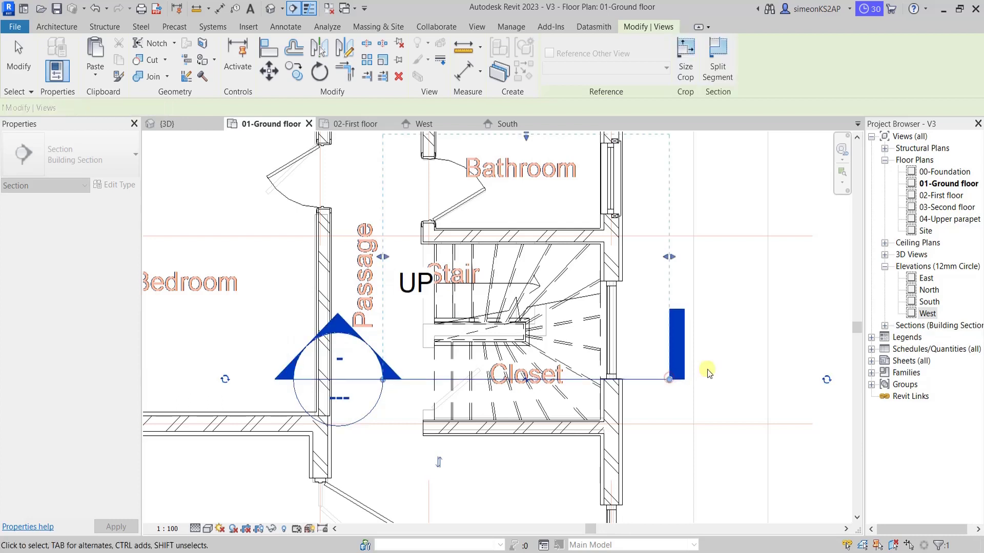
# - Nudge the Section 1 line slightly lower across the stair and deselect it
pyautogui.rightClick(740, 360)
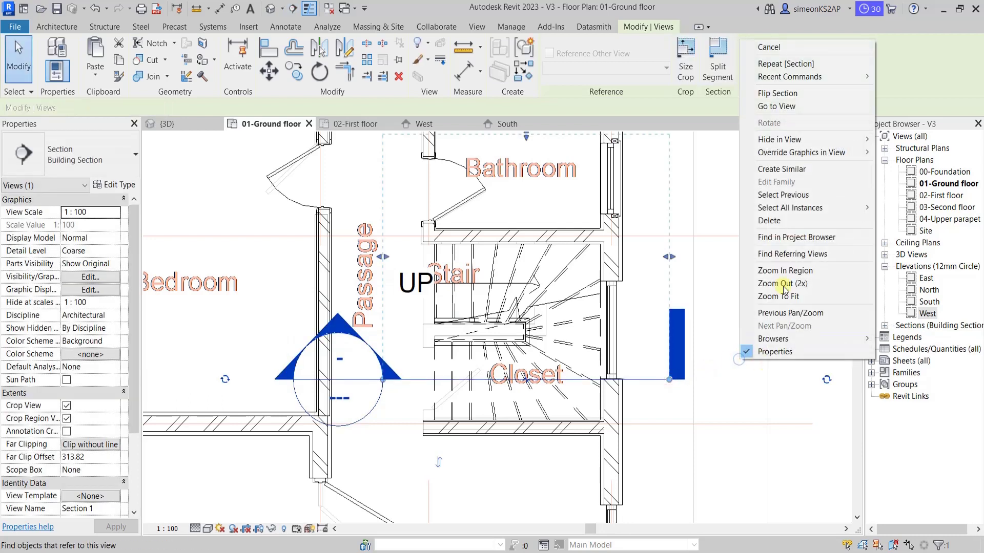
pyautogui.click(772, 48)
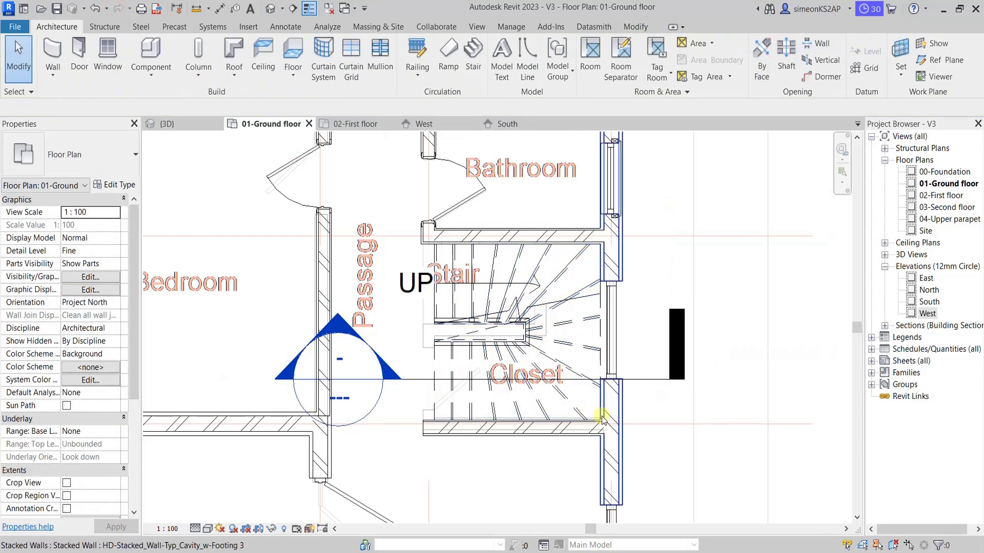
pyautogui.scroll(-2, 602, 419)
pyautogui.scroll(-1, 643, 428)
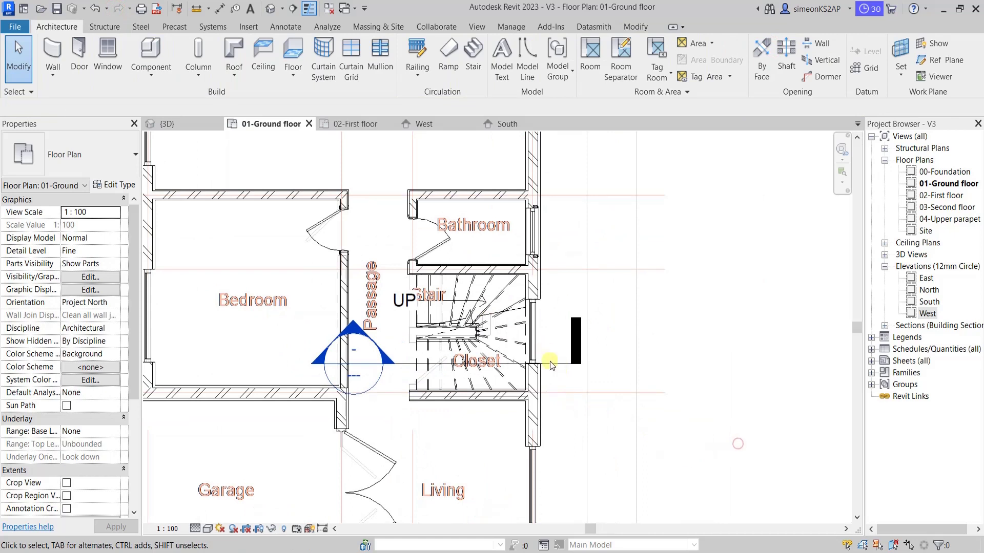
pyautogui.click(409, 364)
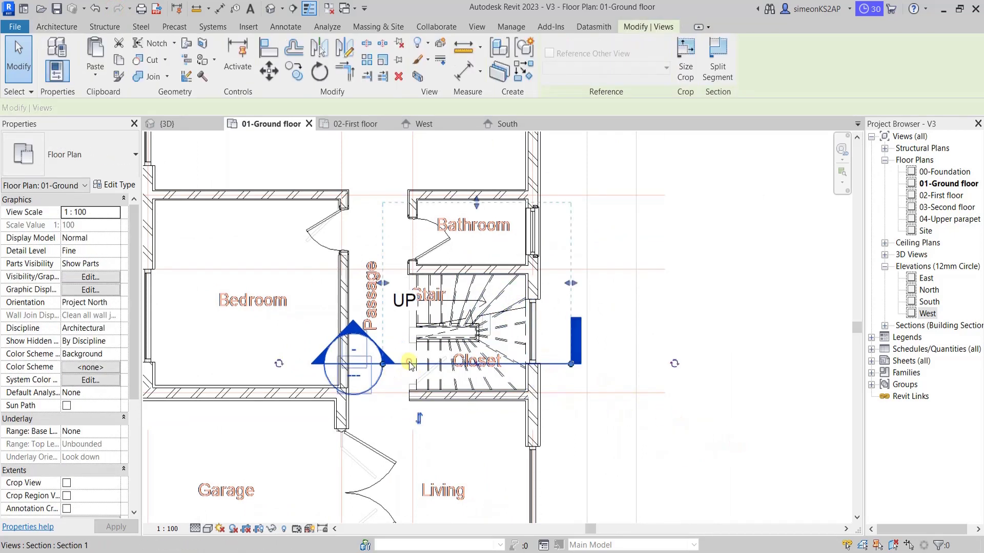
pyautogui.moveTo(407, 362); pyautogui.dragTo(408, 365)
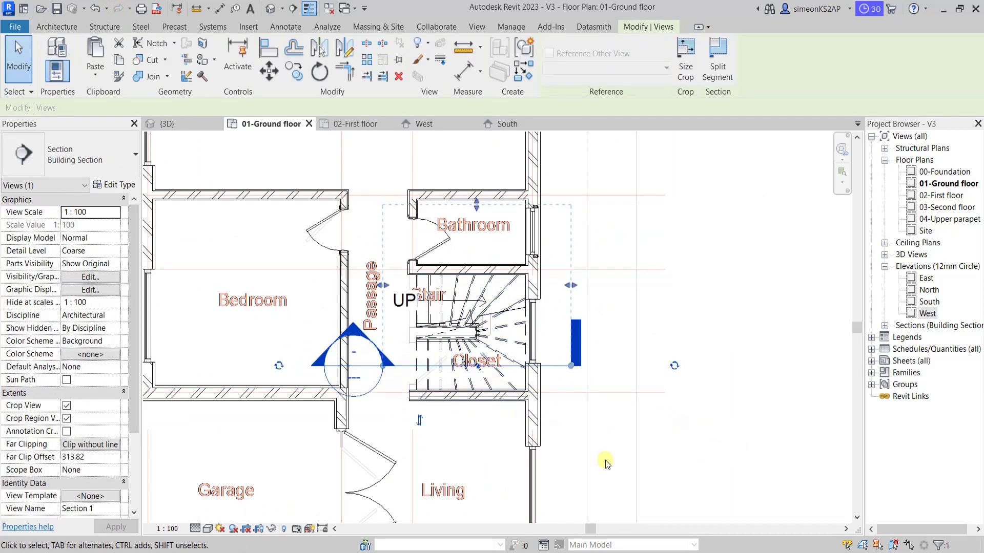
pyautogui.press('Down')
pyautogui.press('Down')
pyautogui.click(744, 355)
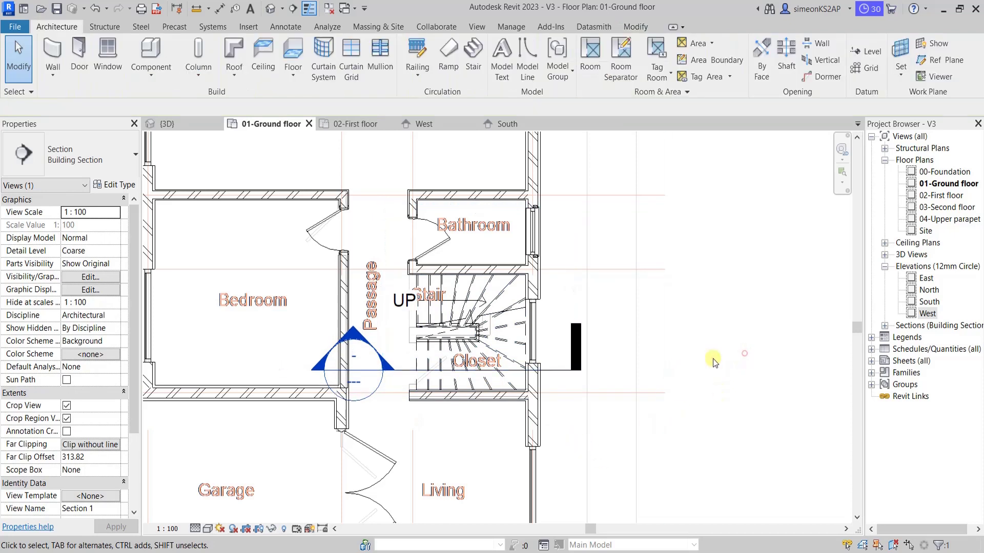
# - Inspect the stair railing in the Section 1 view, then return to the 3D view
pyautogui.doubleClick(357, 338)
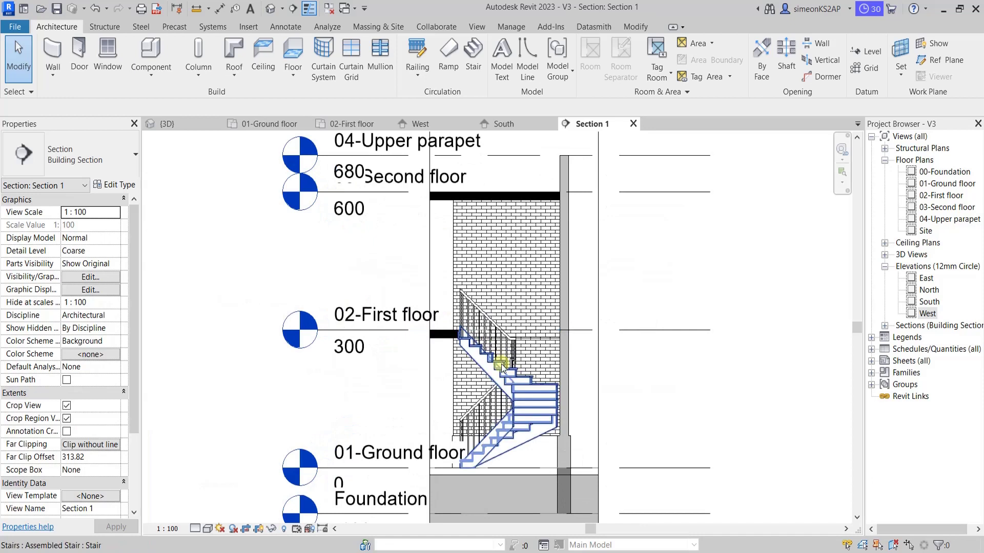
pyautogui.click(482, 277)
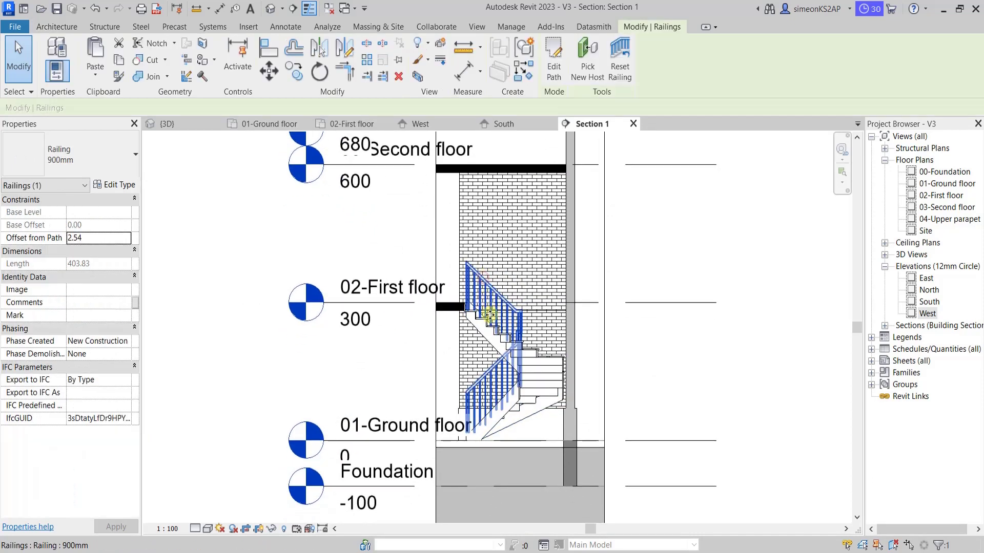
pyautogui.scroll(2, 478, 299)
pyautogui.scroll(-3, 525, 364)
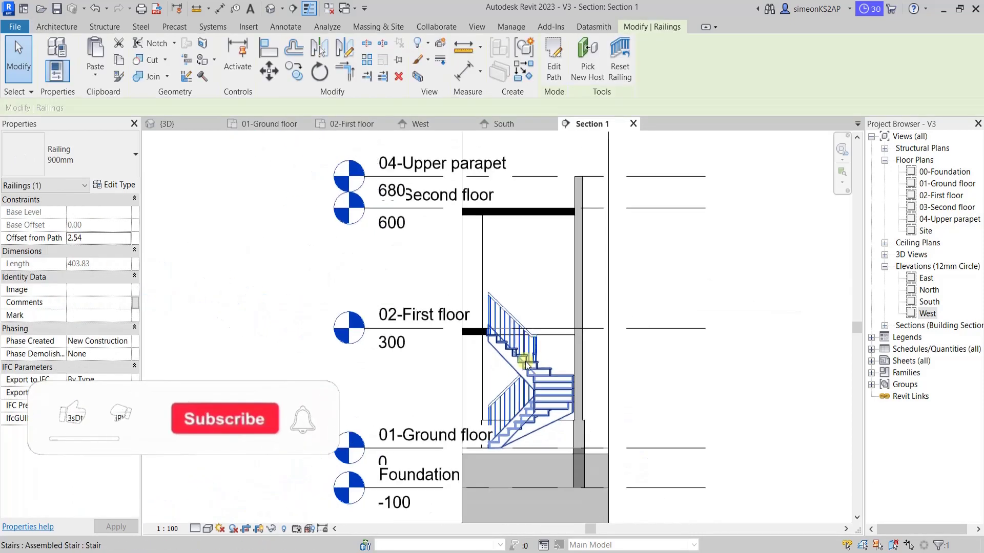
pyautogui.scroll(-1, 525, 364)
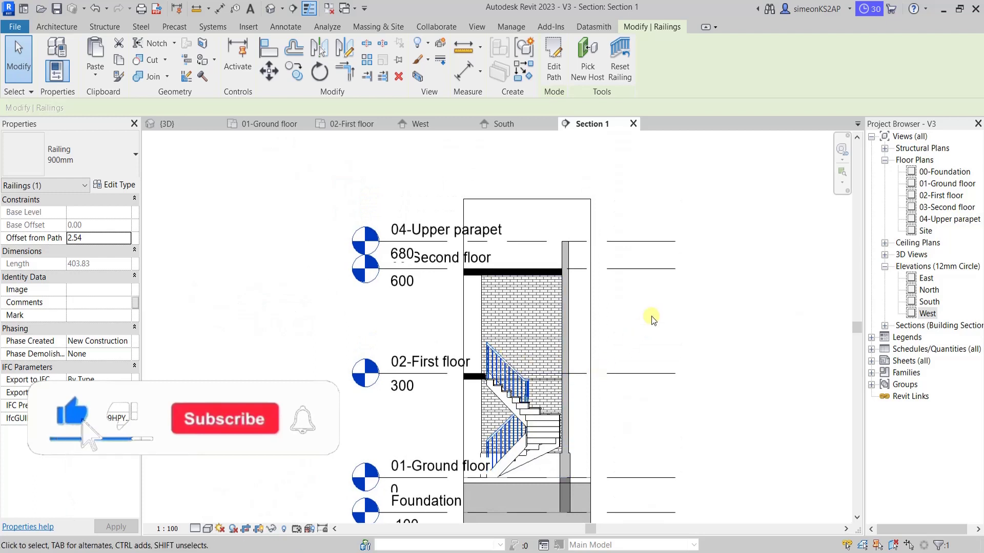
pyautogui.rightClick(651, 319)
pyautogui.click(681, 32)
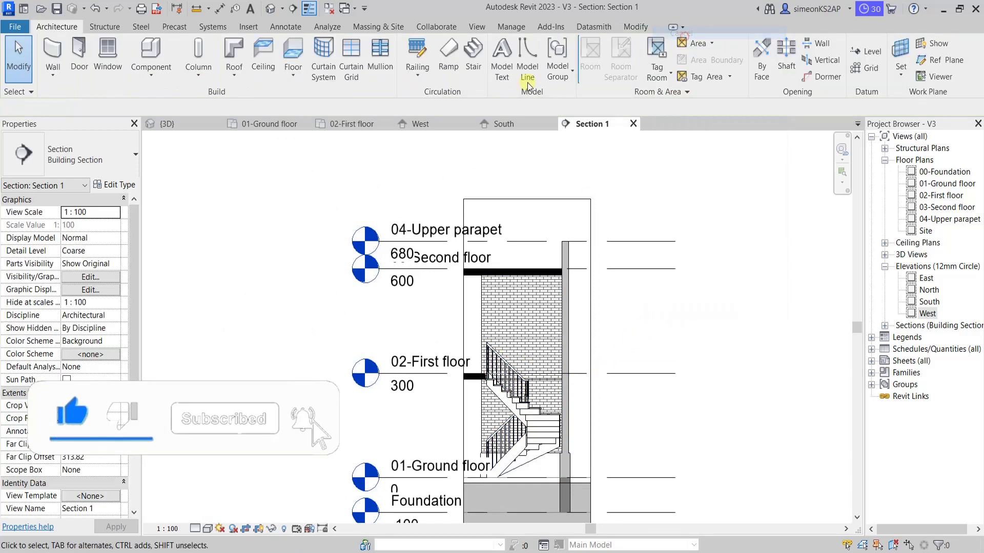
pyautogui.click(167, 123)
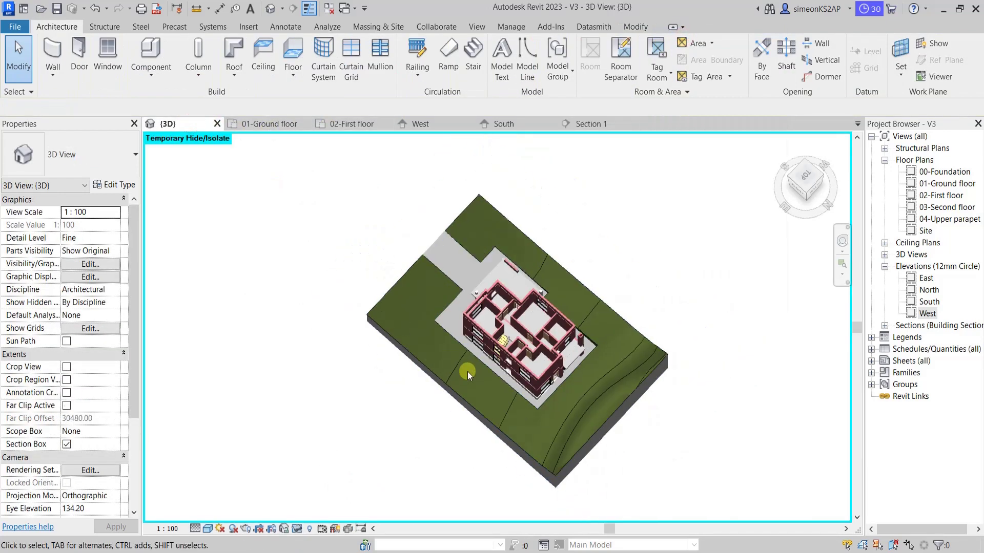
# - Reset Temporary Hide/Isolate so the whole house shows again, and reframe the 3D view
pyautogui.keyDown('shift'); pyautogui.moveTo(525, 389); pyautogui.dragTo(543, 405, button='middle'); pyautogui.keyUp('shift')
pyautogui.scroll(3, 558, 416)
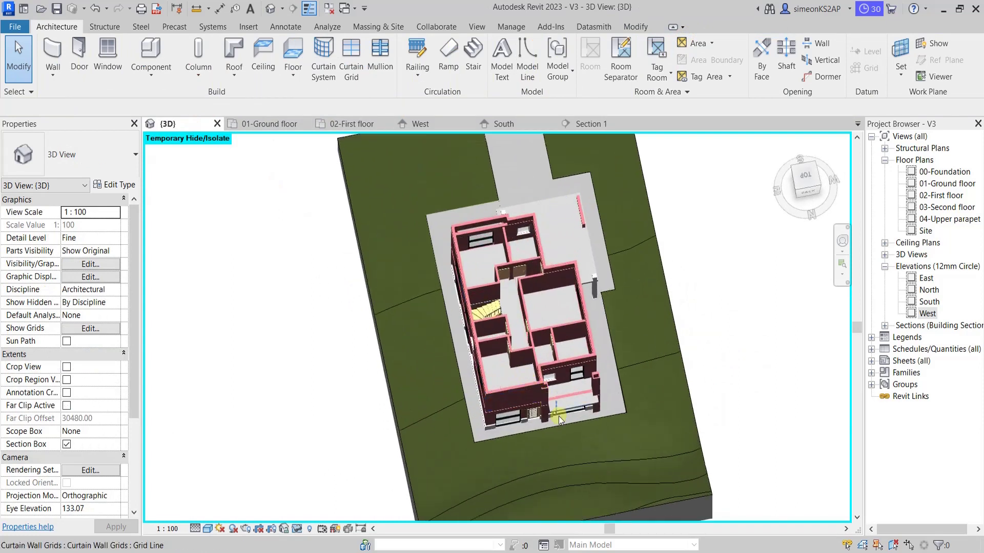
pyautogui.click(297, 533)
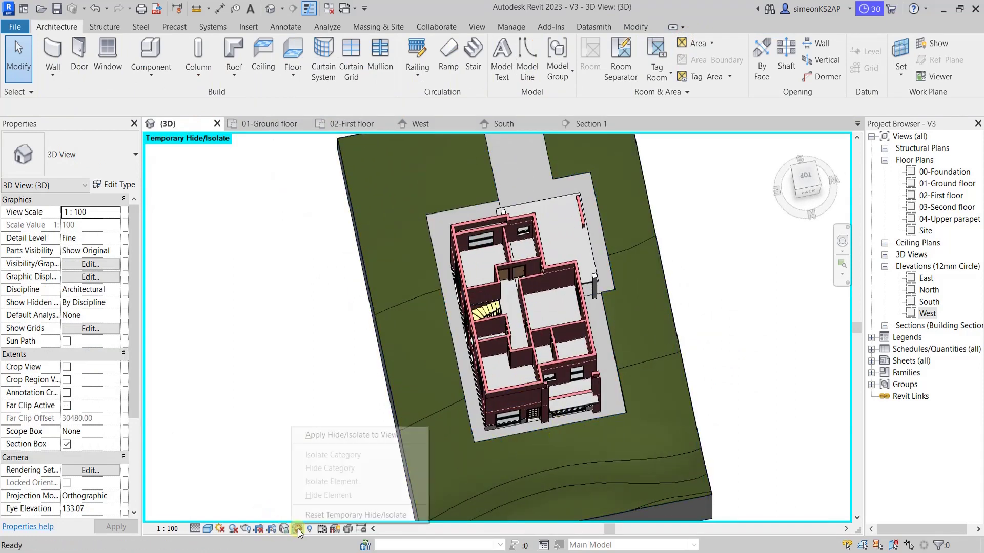
pyautogui.click(311, 515)
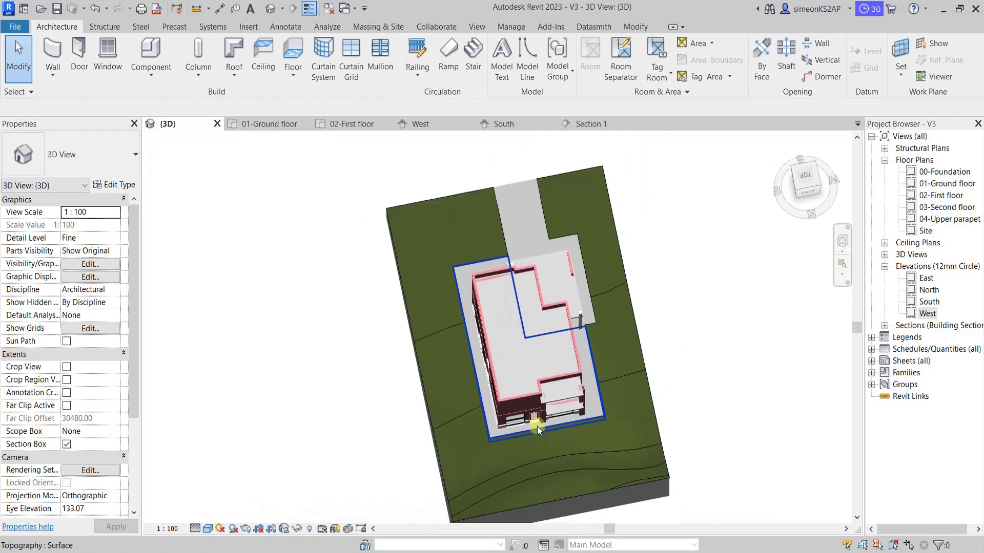
pyautogui.keyDown('shift'); pyautogui.moveTo(505, 434); pyautogui.dragTo(661, 248, button='middle'); pyautogui.keyUp('shift')
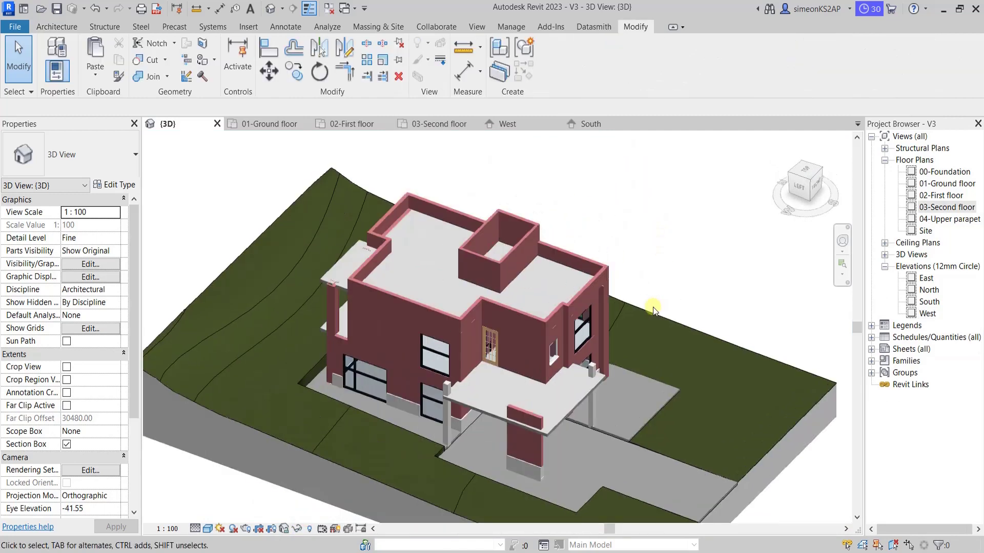
pyautogui.moveTo(665, 348); pyautogui.dragTo(635, 332, button='middle')
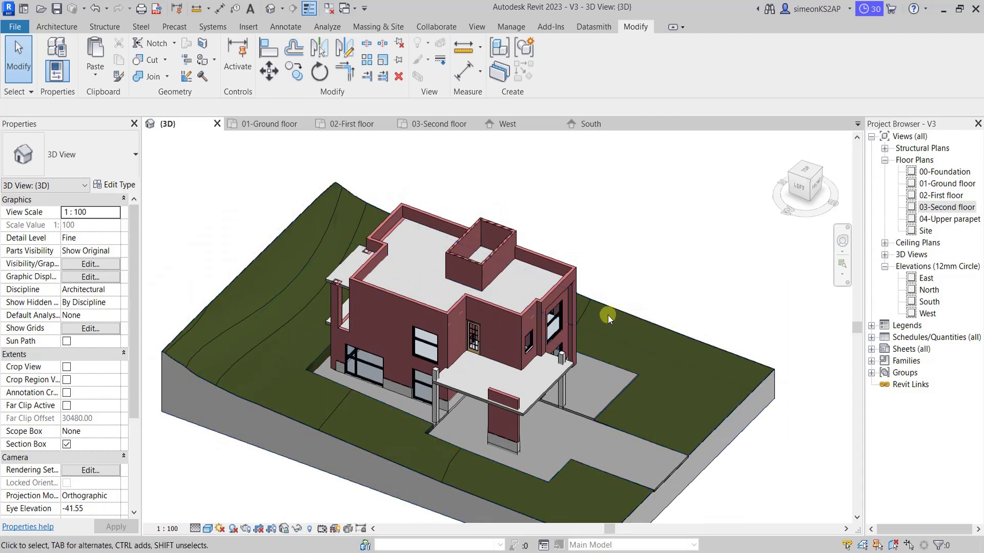
pyautogui.scroll(3, 507, 214)
pyautogui.scroll(1, 473, 242)
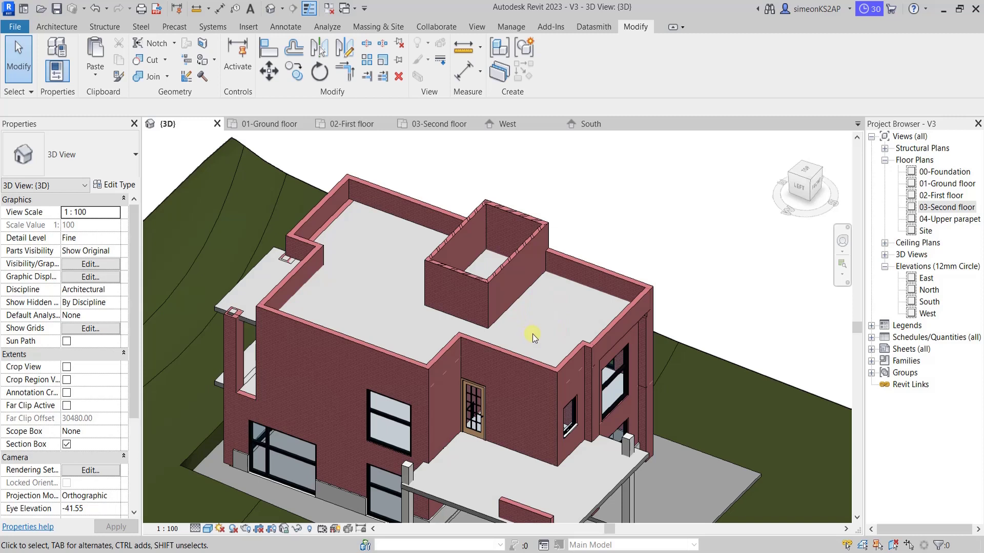
pyautogui.scroll(-2, 540, 314)
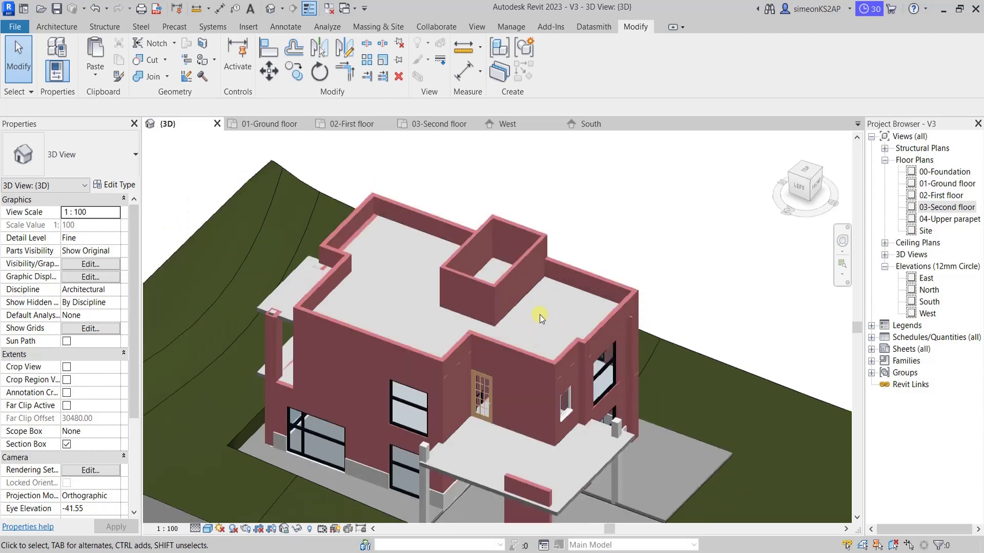
pyautogui.moveTo(549, 315); pyautogui.dragTo(566, 281, button='middle')
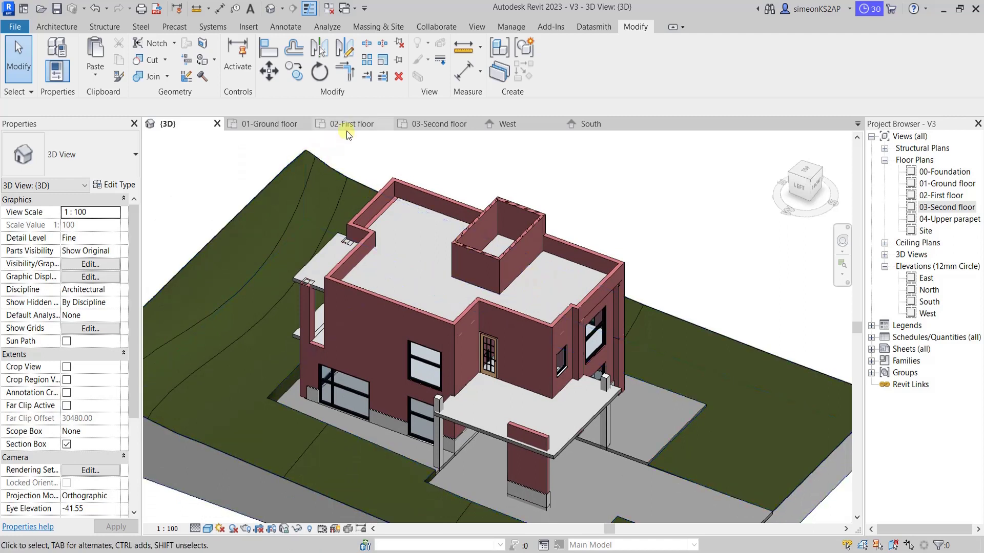
pyautogui.moveTo(269, 124)
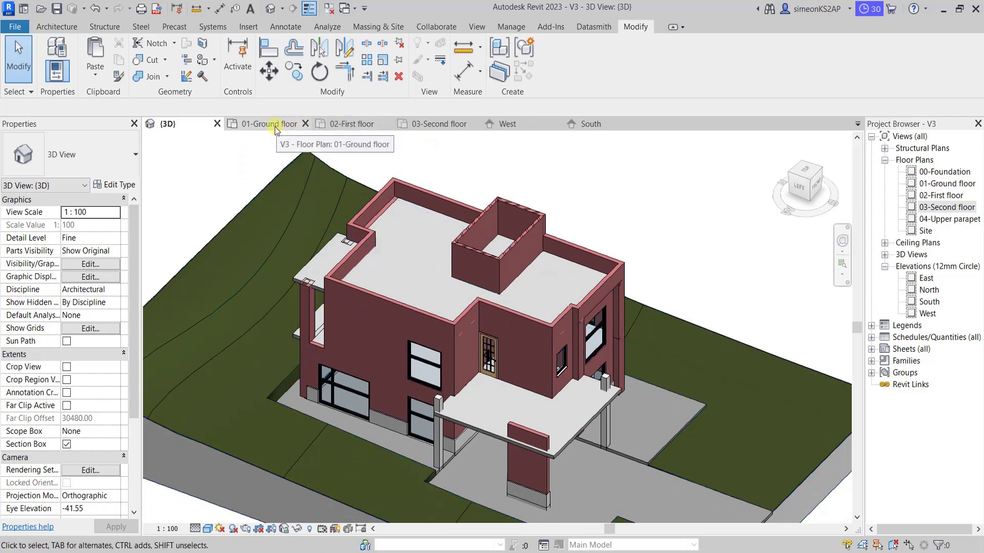
# - Open the 02-First floor plan and centre it on the new stair
pyautogui.click(361, 124)
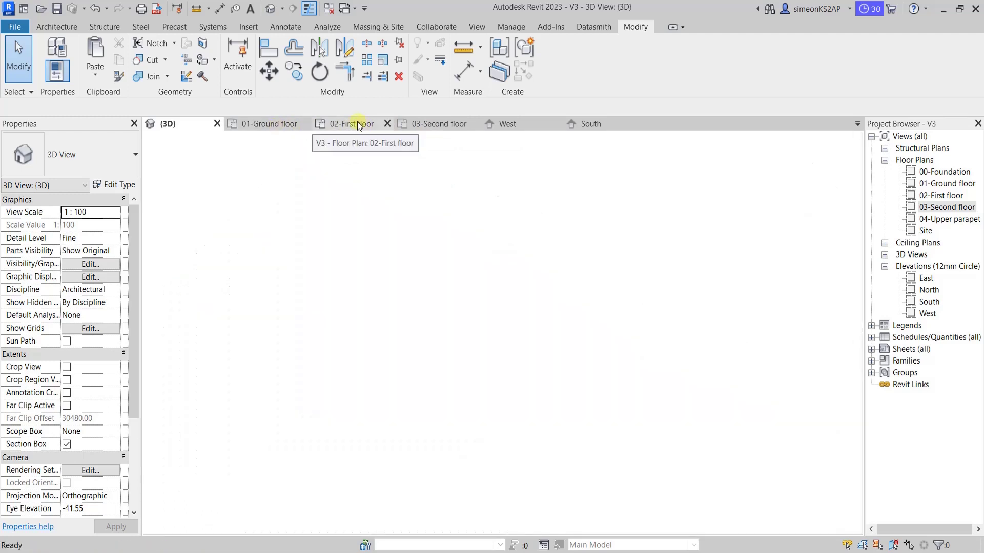
pyautogui.moveTo(557, 423); pyautogui.dragTo(578, 391, button='middle')
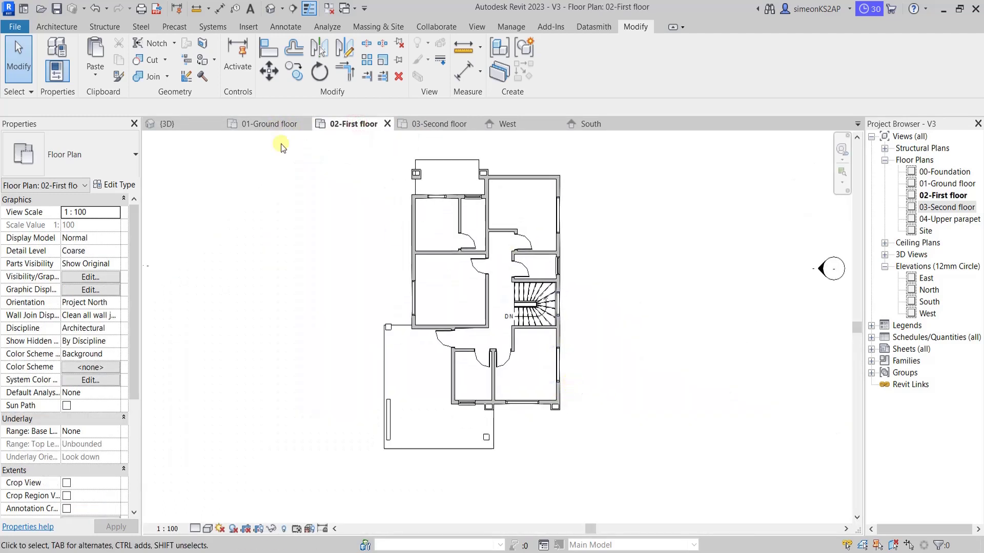
pyautogui.click(63, 25)
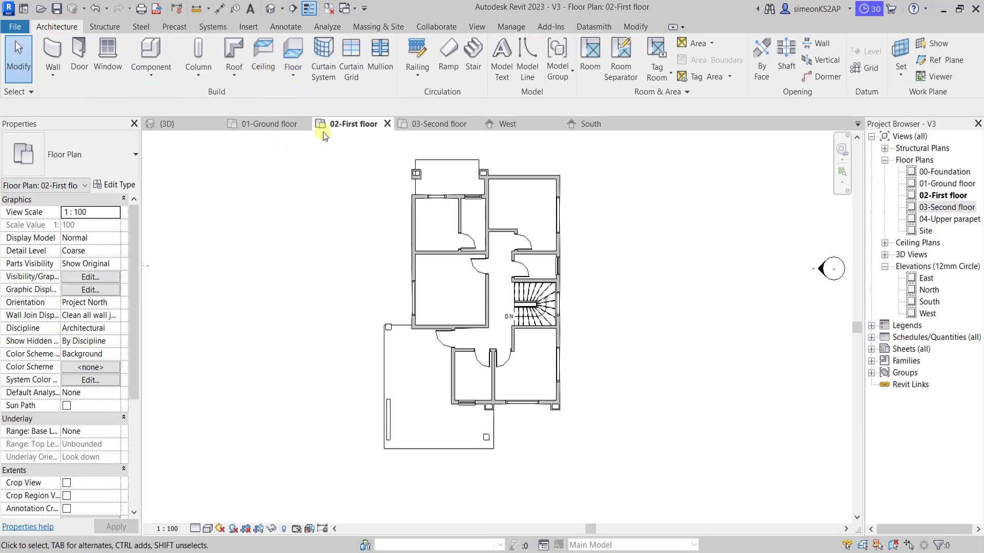
# - Start a railing path sketch on 02-First floor using the Railing 900mm type
pyautogui.click(423, 51)
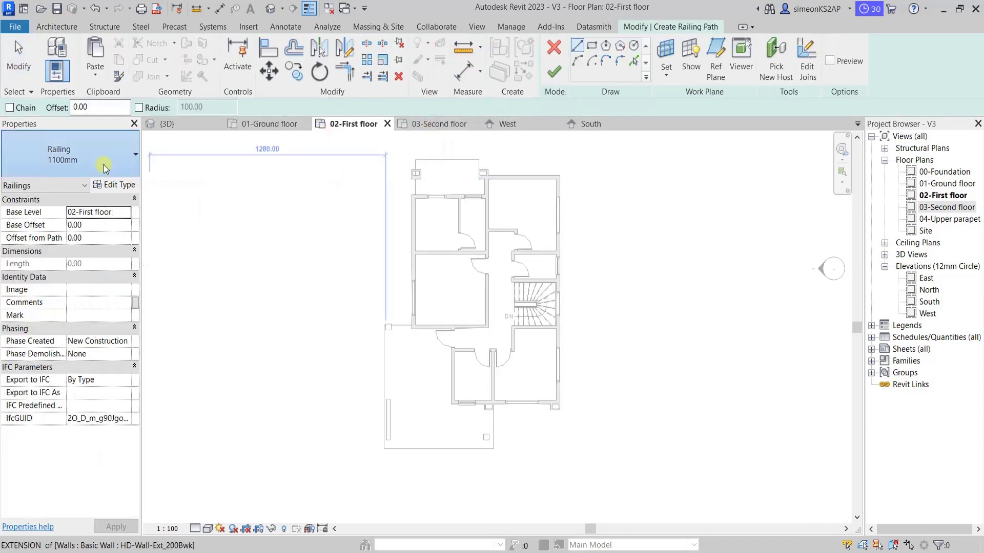
pyautogui.click(103, 165)
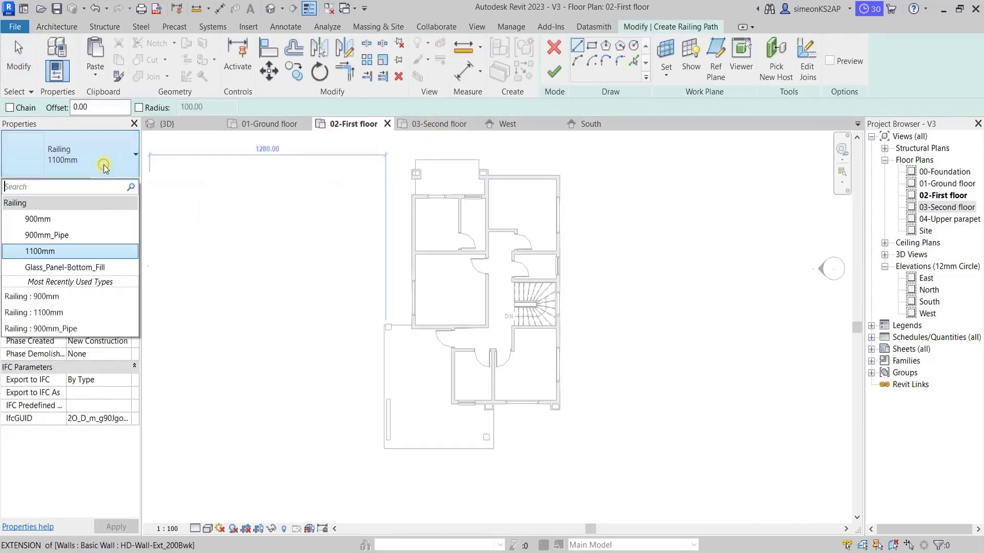
pyautogui.click(67, 221)
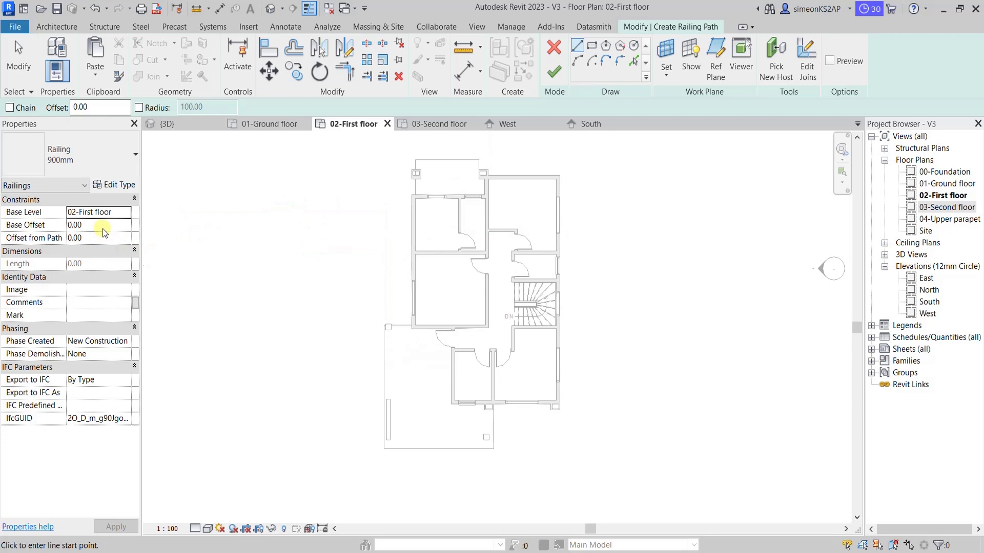
# - Switch the railing path to Pick Lines with an offset of 30
pyautogui.click(634, 60)
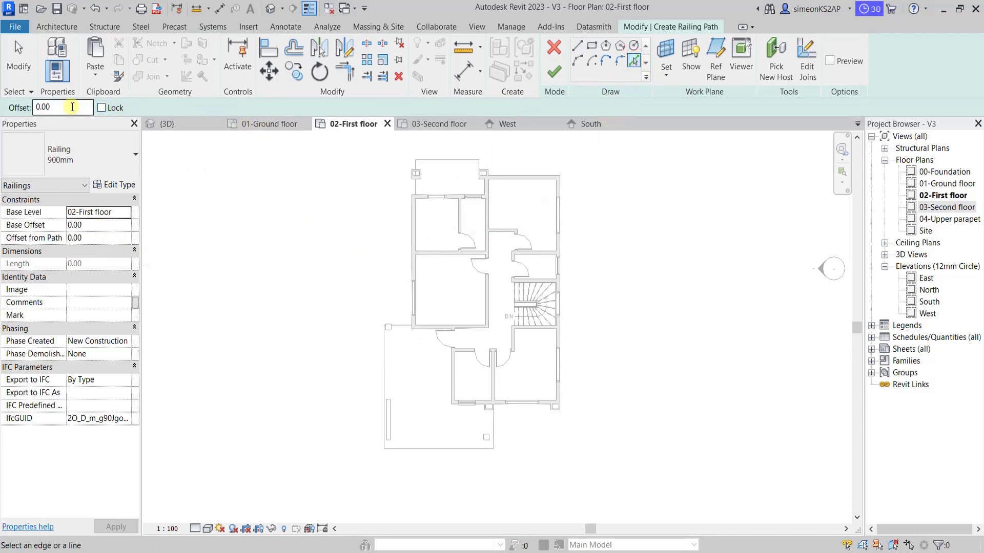
pyautogui.doubleClick(72, 108)
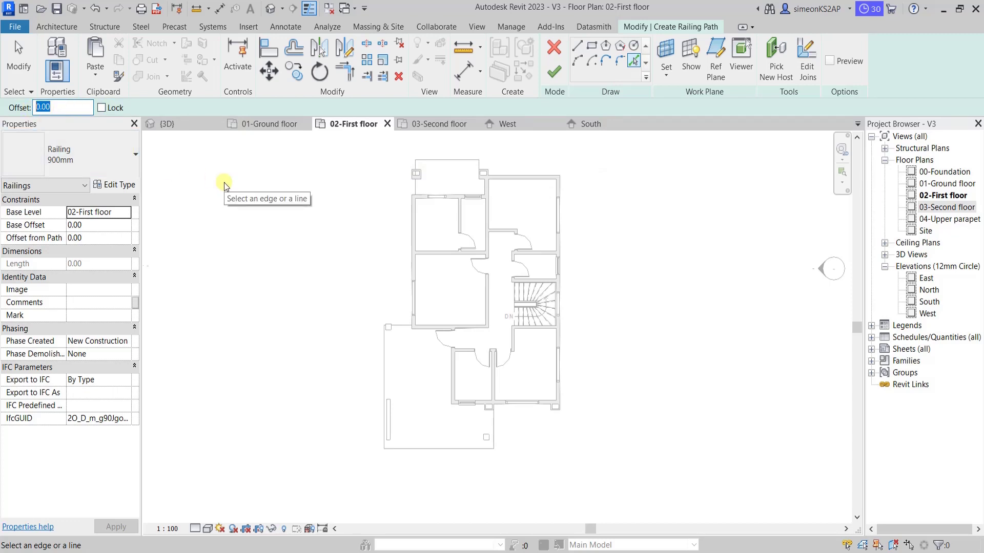
pyautogui.write('30')
pyautogui.press('Return')
# - Pick the terrace's right, bottom, left and top floor edges as railing path lines
pyautogui.scroll(1, 464, 460)
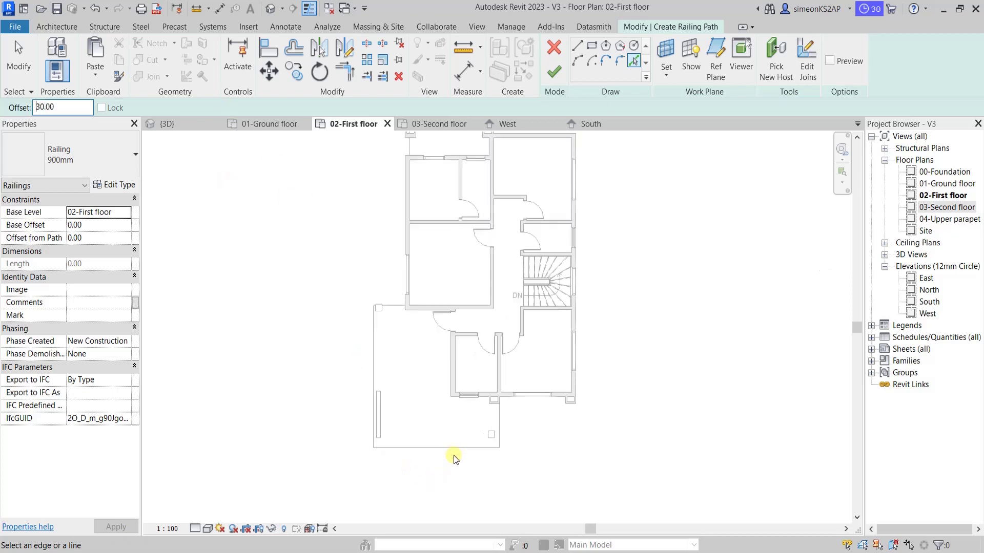
pyautogui.scroll(1, 494, 423)
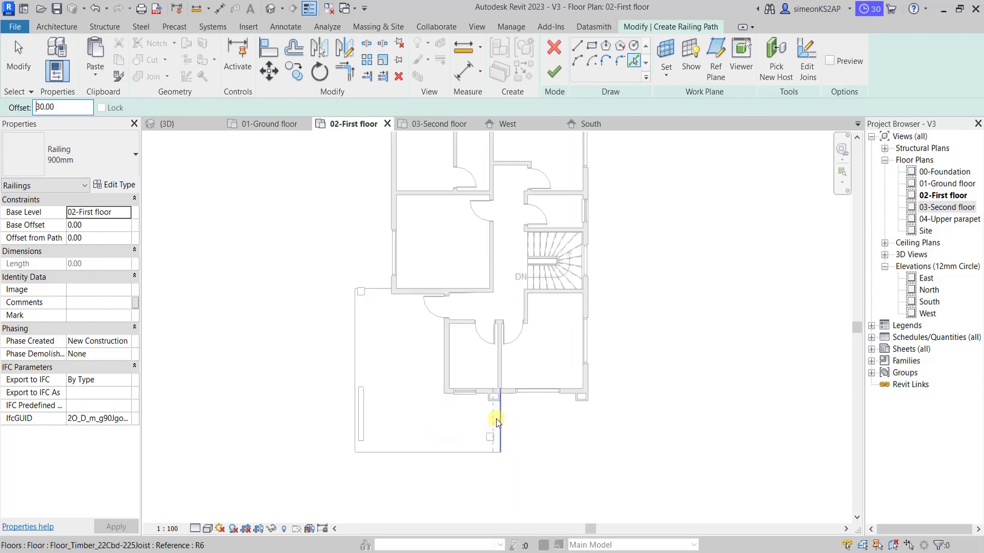
pyautogui.scroll(1, 497, 418)
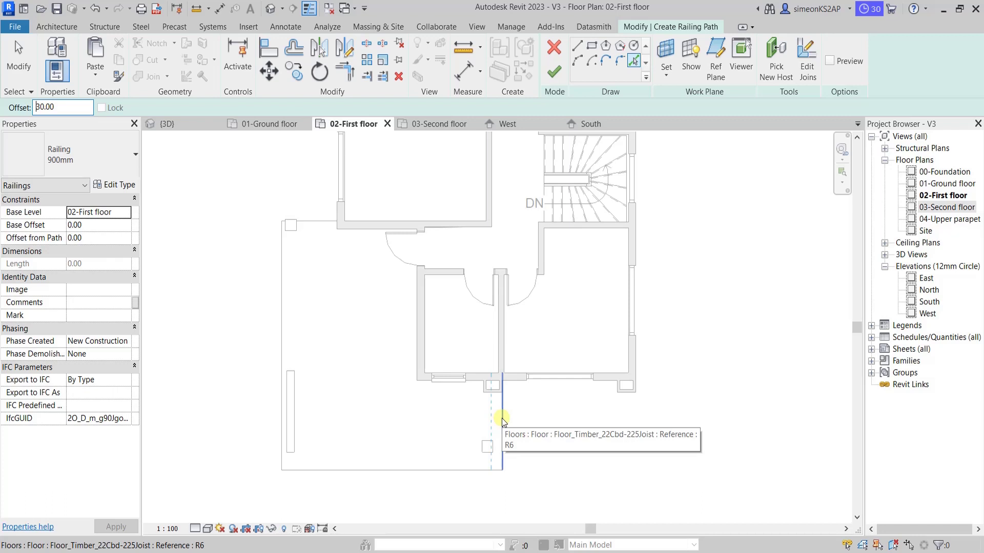
pyautogui.click(502, 418)
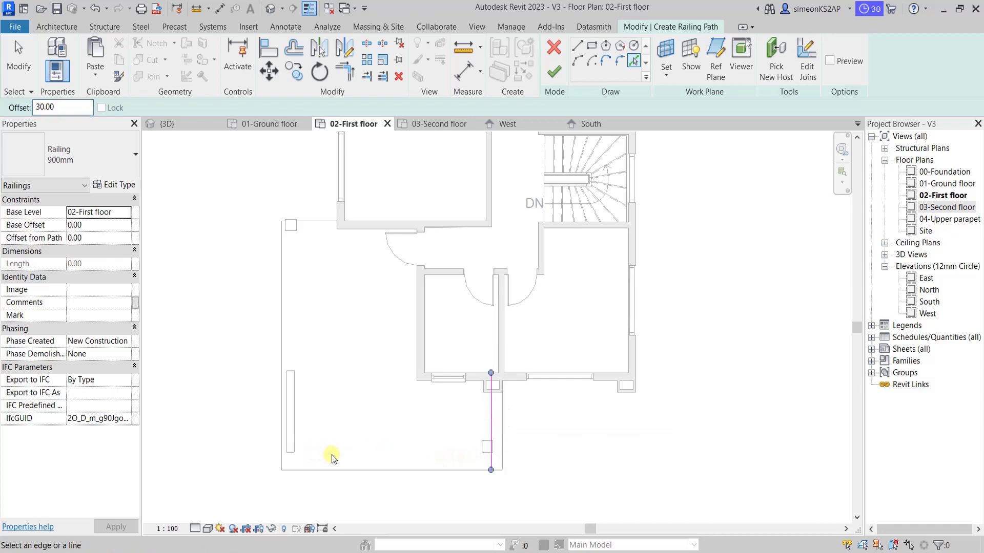
pyautogui.click(415, 470)
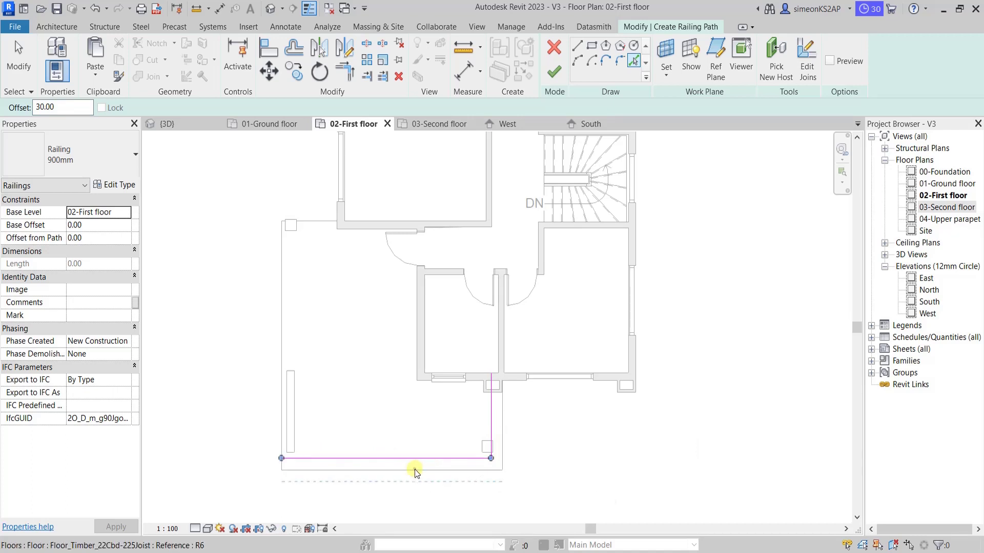
pyautogui.click(282, 343)
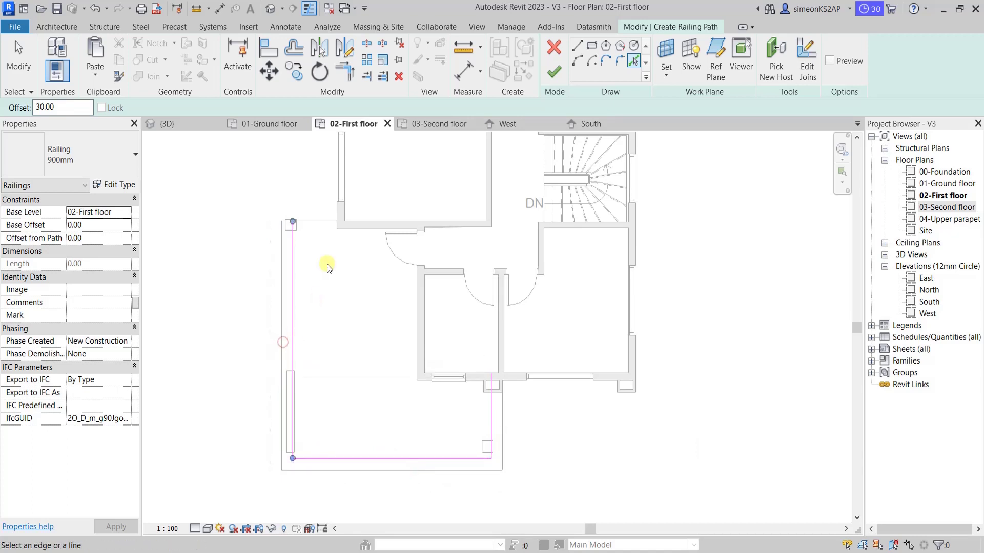
pyautogui.click(314, 226)
# - Pick the front balcony's left, top and right wall edges as path lines
pyautogui.scroll(-2, 370, 282)
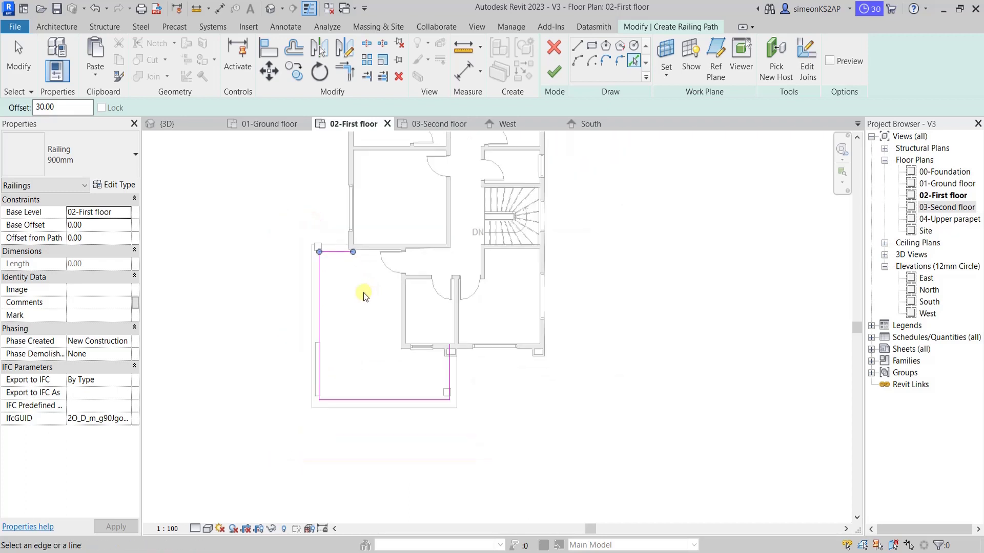
pyautogui.moveTo(367, 287); pyautogui.dragTo(435, 308, button='middle')
pyautogui.scroll(-1, 440, 328)
pyautogui.moveTo(461, 395); pyautogui.dragTo(456, 389, button='middle')
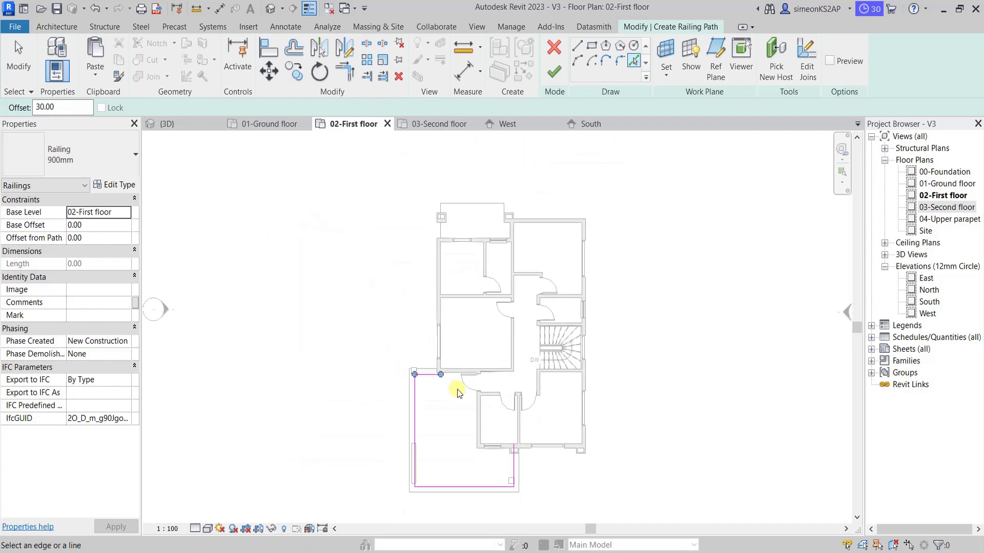
pyautogui.scroll(2, 484, 255)
pyautogui.scroll(2, 439, 208)
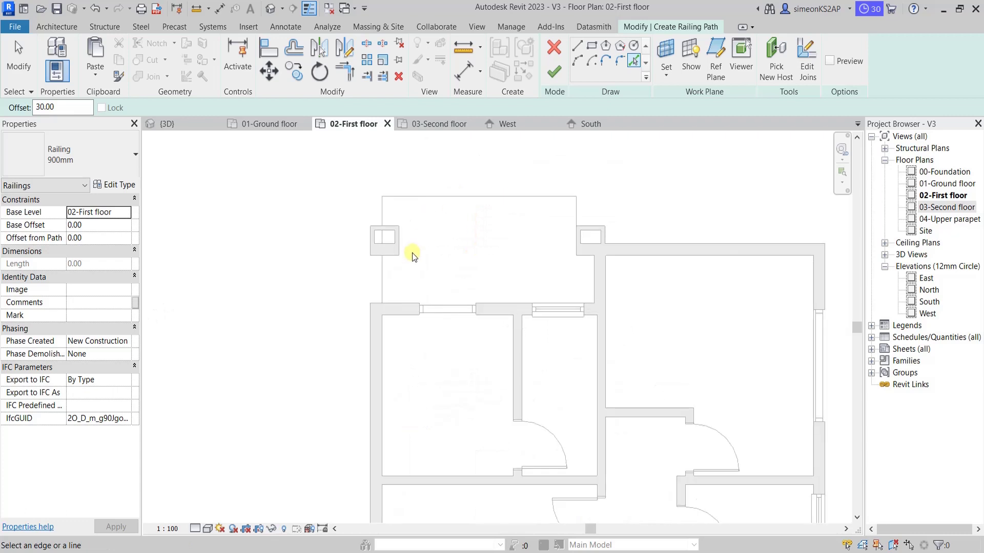
pyautogui.click(386, 239)
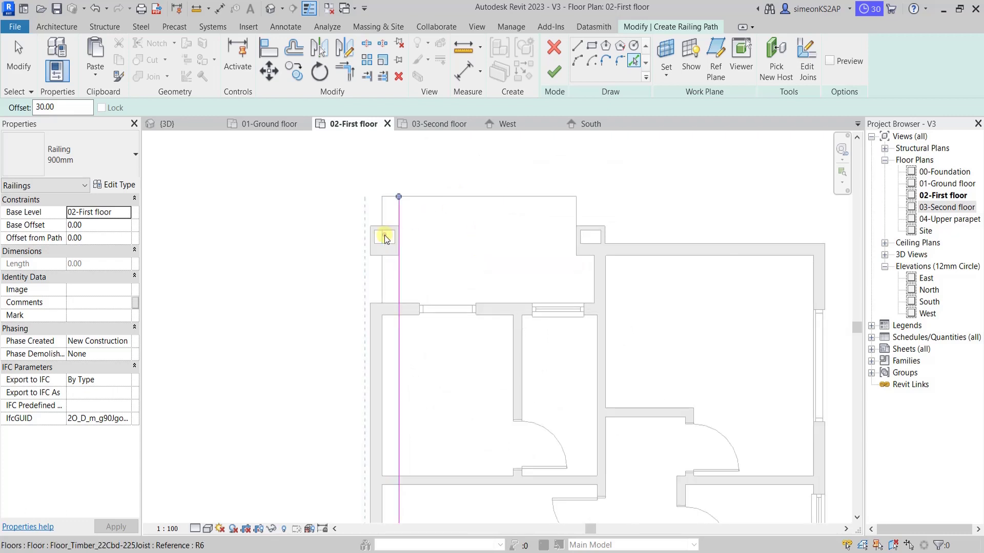
pyautogui.click(478, 196)
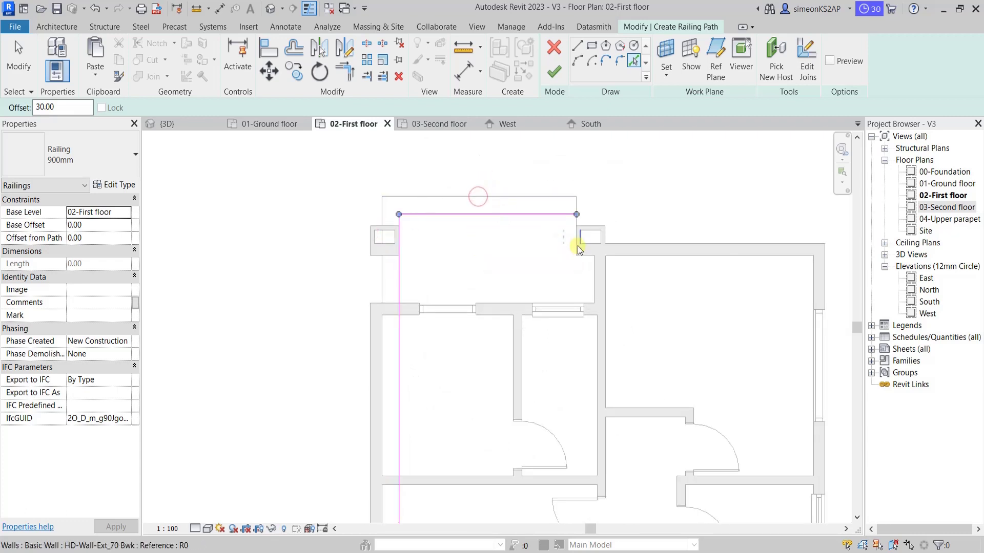
pyautogui.click(576, 203)
# - Cancel the Pick Lines edge-picking command from the right-click menu
pyautogui.scroll(-2, 559, 257)
pyautogui.scroll(-2, 538, 274)
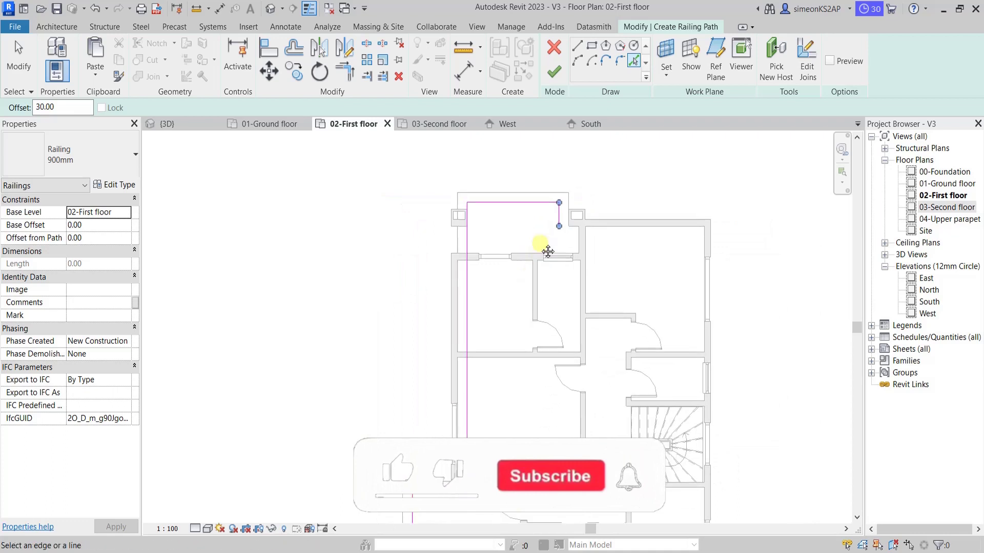
pyautogui.scroll(-1, 547, 248)
pyautogui.rightClick(590, 176)
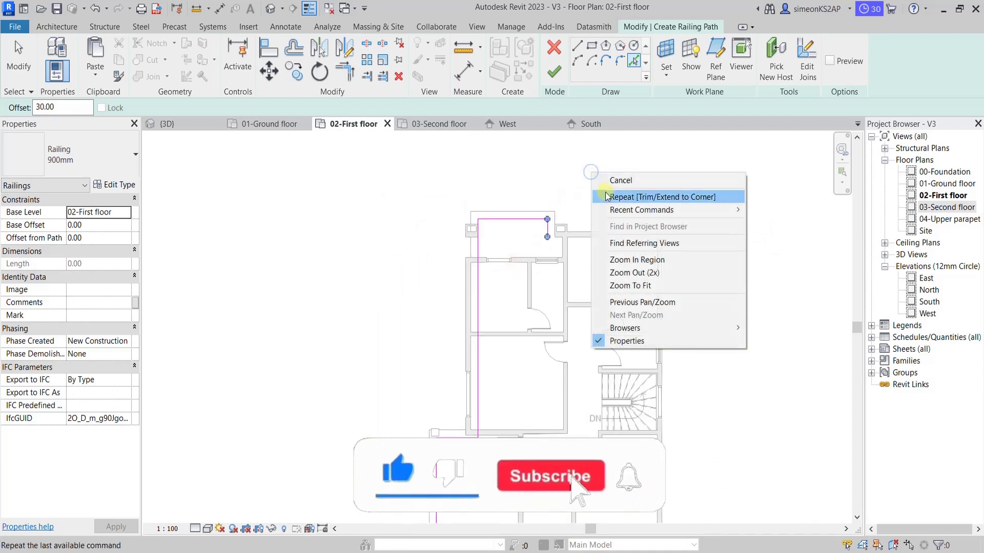
pyautogui.click(614, 183)
pyautogui.rightClick(600, 177)
# - Window-select the front balcony's railing sketch lines and delete them
pyautogui.click(622, 185)
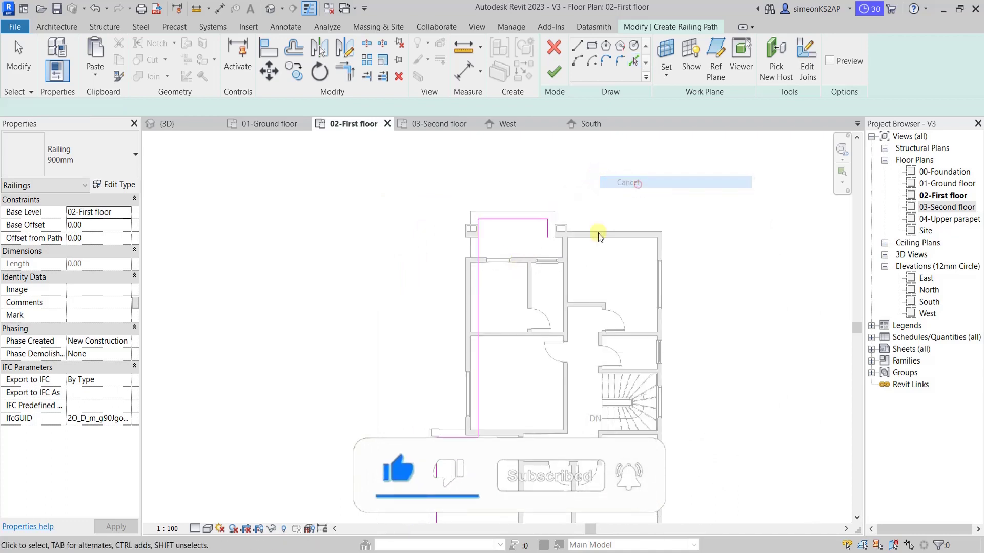
pyautogui.scroll(-2, 549, 318)
pyautogui.moveTo(549, 318)
pyautogui.mouseDown(button='middle')
pyautogui.moveTo(553, 296)
pyautogui.moveTo(475, 321)
pyautogui.mouseUp(button='middle')
pyautogui.scroll(2, 553, 296)
pyautogui.scroll(1, 512, 296)
pyautogui.scroll(-2, 513, 296)
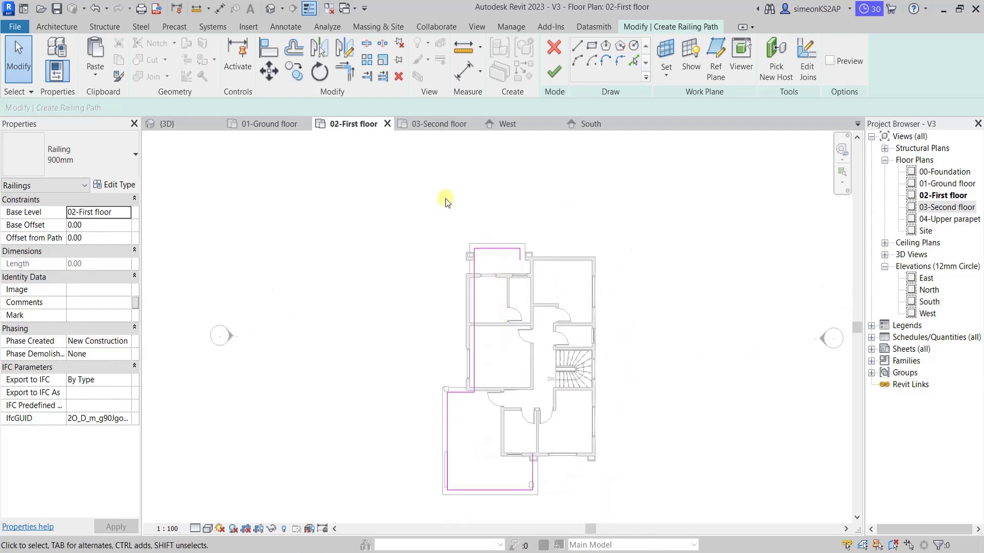
pyautogui.moveTo(440, 203); pyautogui.dragTo(556, 398)
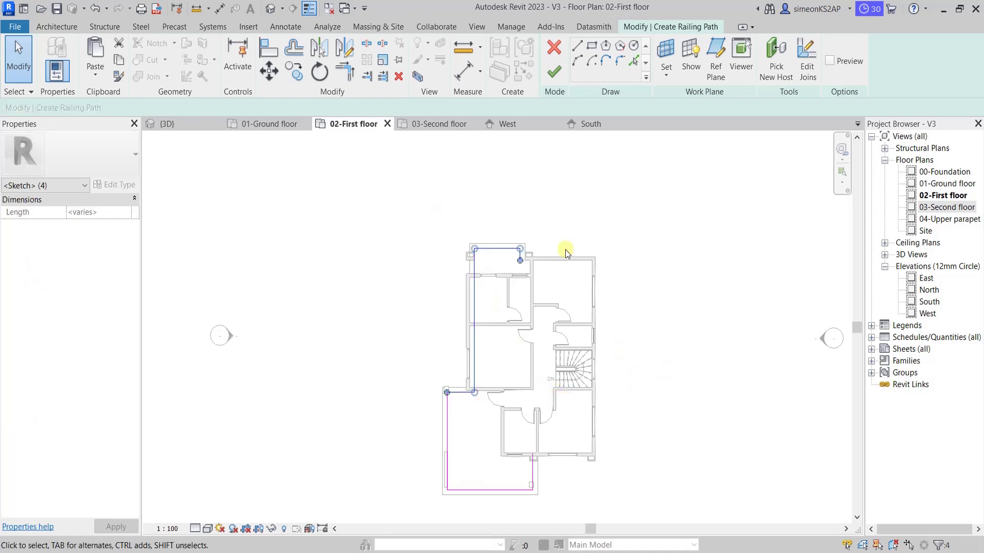
pyautogui.click(400, 77)
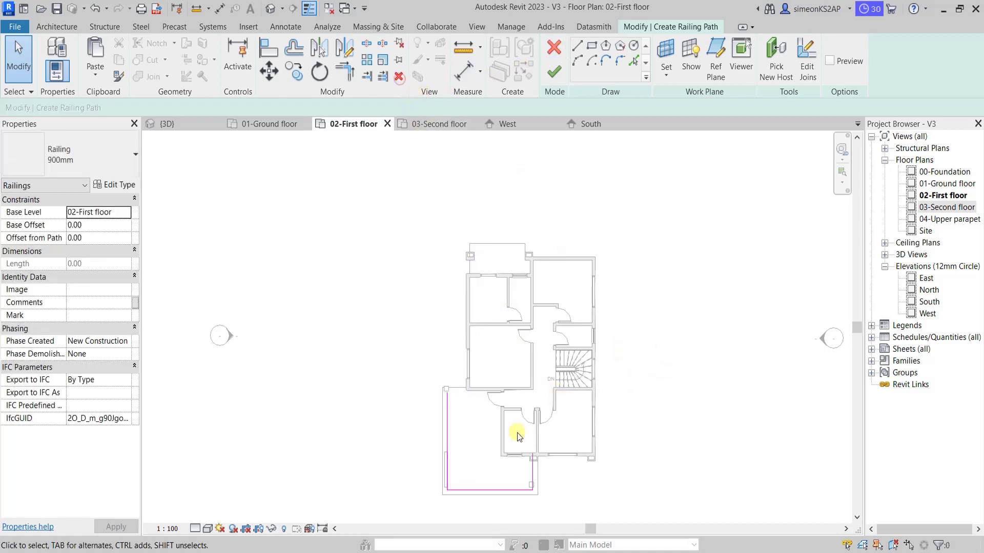
# - Redraw the terrace's top edge path line with Pick Lines at offset 30
pyautogui.scroll(2, 512, 428)
pyautogui.scroll(1, 478, 402)
pyautogui.moveTo(464, 340); pyautogui.dragTo(476, 394, button='middle')
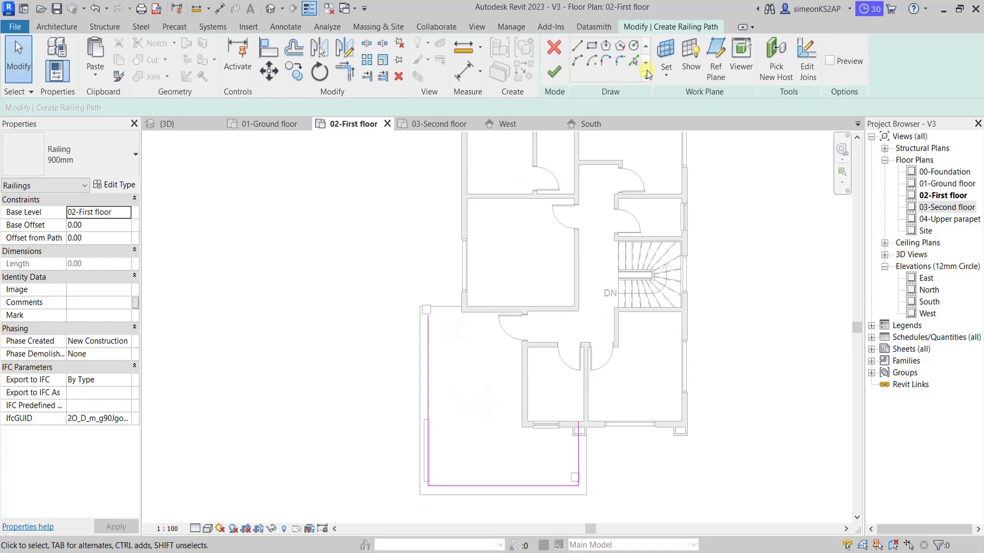
pyautogui.click(634, 61)
pyautogui.scroll(2, 463, 325)
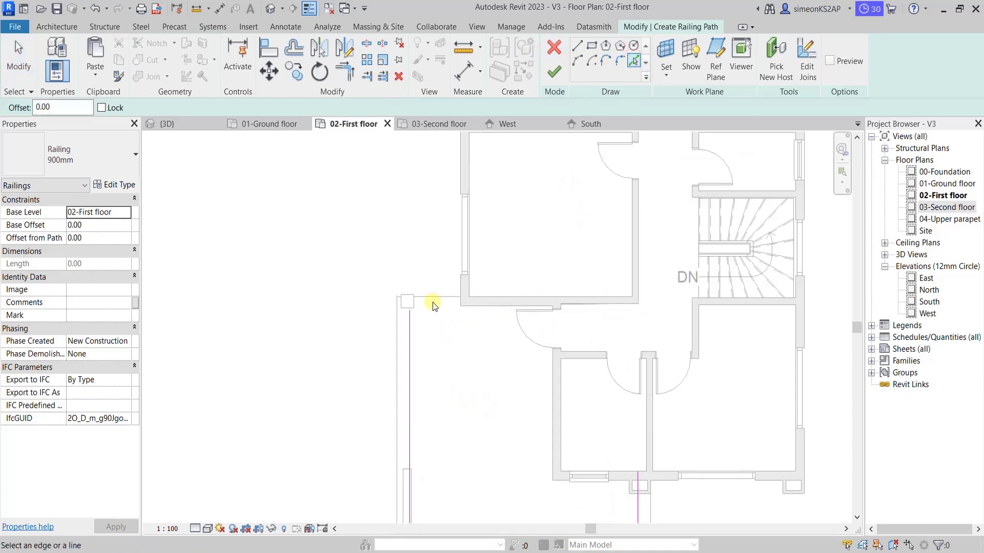
pyautogui.doubleClick(65, 107)
pyautogui.write('30')
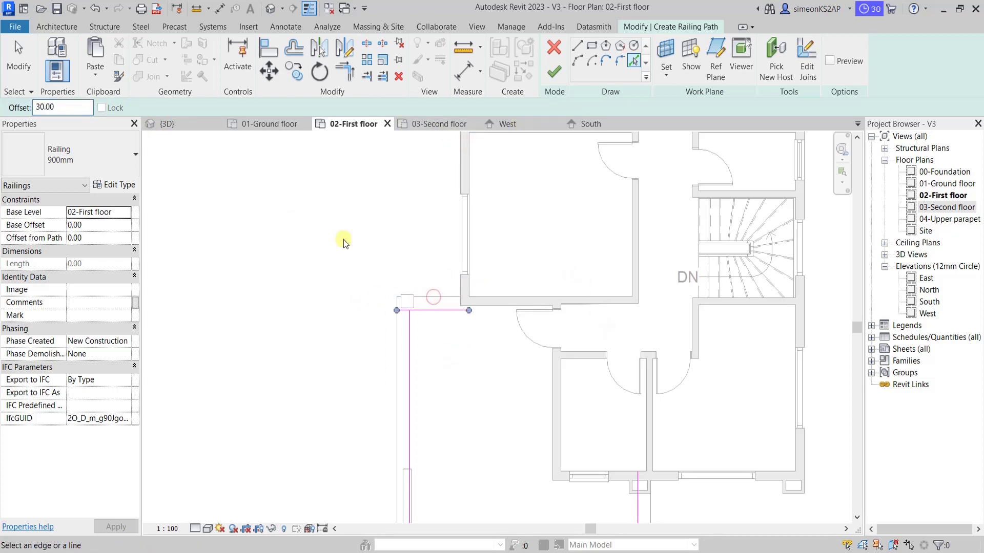
pyautogui.rightClick(314, 202)
pyautogui.click(342, 209)
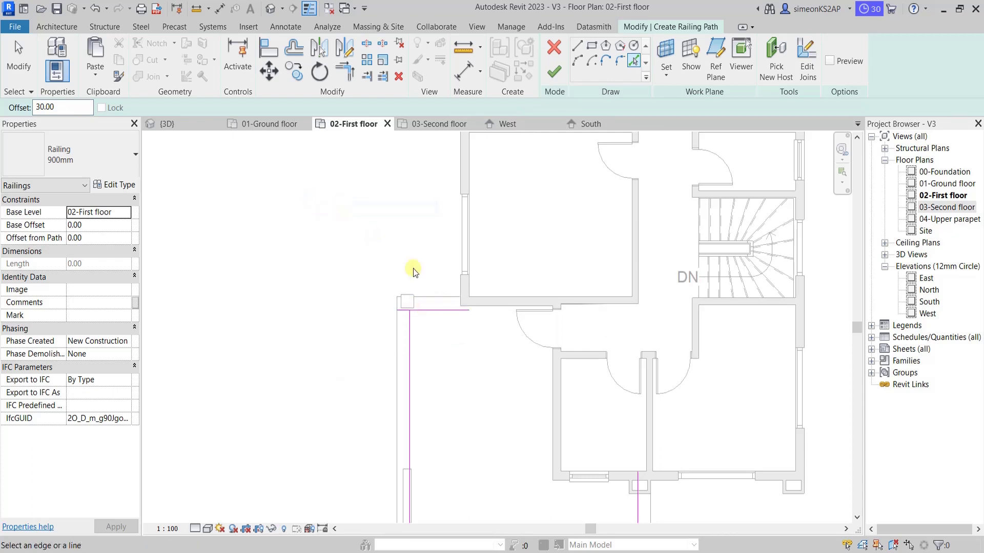
pyautogui.click(345, 72)
pyautogui.scroll(2, 410, 323)
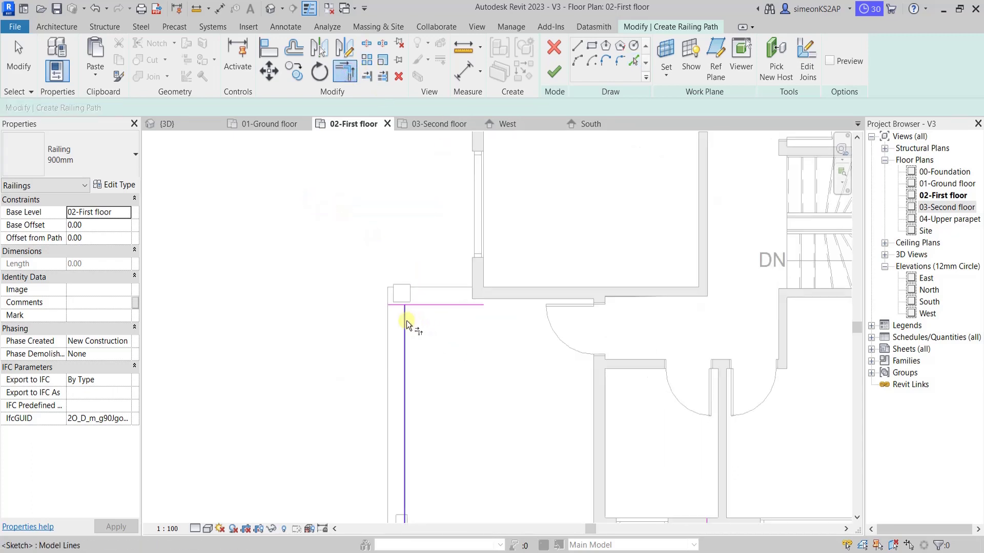
# - Trim the terrace's left and top sketch lines to meet at a corner
pyautogui.click(405, 323)
pyautogui.click(427, 306)
pyautogui.scroll(-3, 476, 323)
pyautogui.scroll(-2, 456, 349)
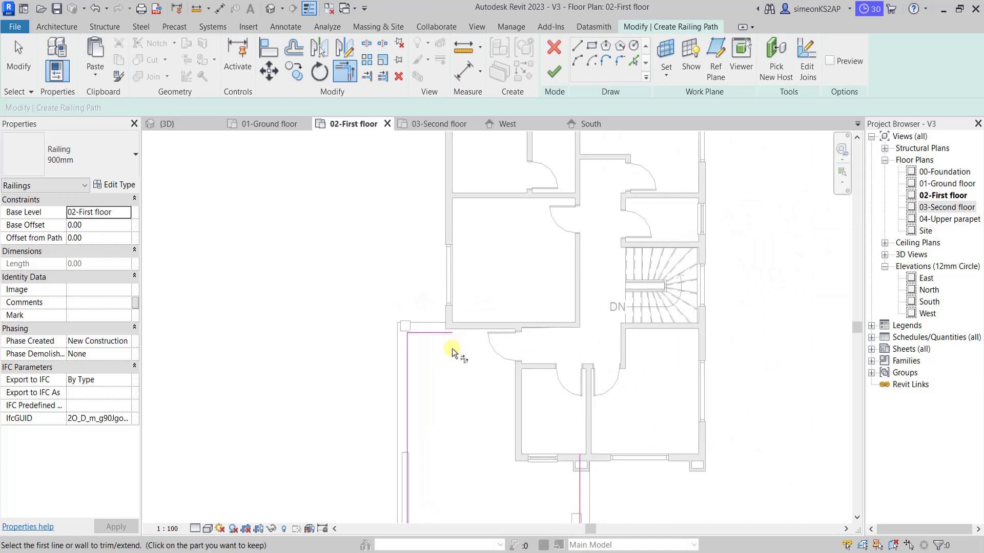
pyautogui.rightClick(328, 249)
pyautogui.click(342, 256)
# - Nudge the terrace's top sketch line upward with the arrow keys
pyautogui.scroll(3, 417, 333)
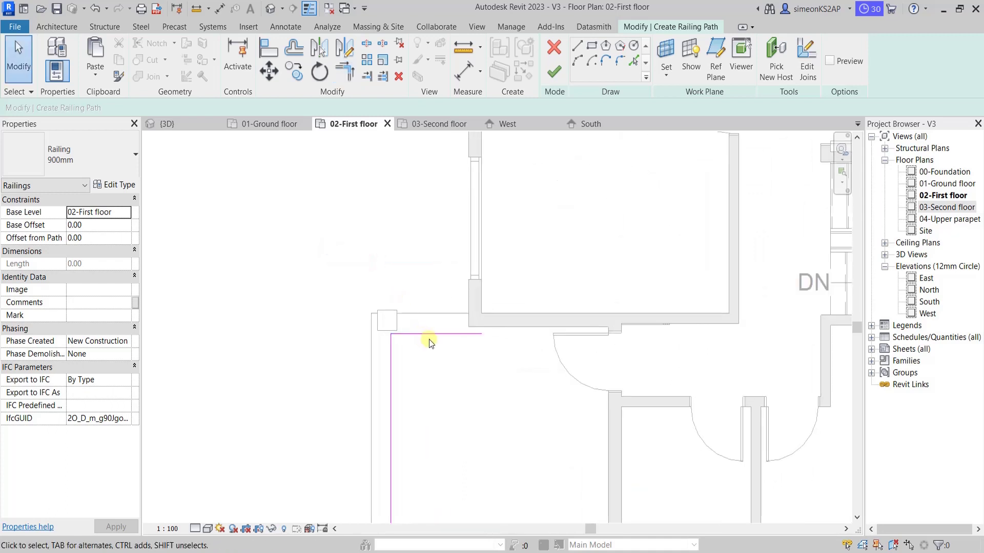
pyautogui.click(424, 334)
pyautogui.scroll(1, 392, 282)
pyautogui.scroll(1, 391, 282)
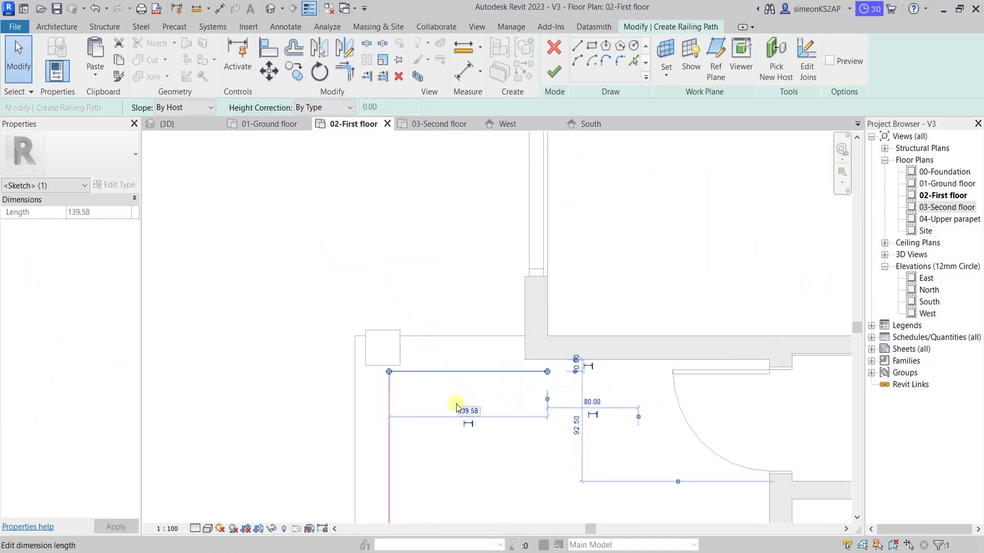
pyautogui.press('Up')
pyautogui.press('Up')
pyautogui.press('Up')
pyautogui.press('Up')
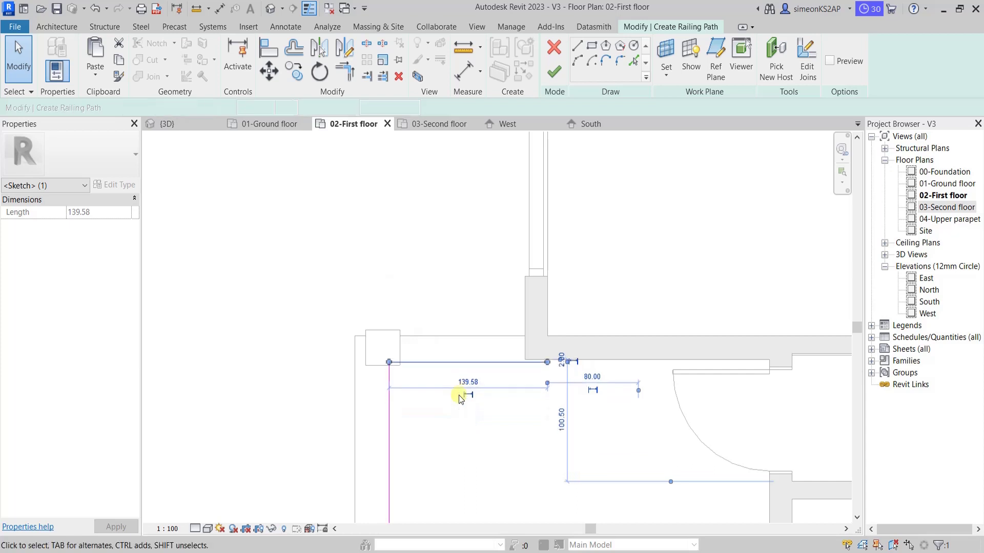
pyautogui.press('Up')
pyautogui.press('Up')
pyautogui.press('Up')
pyautogui.press('Up')
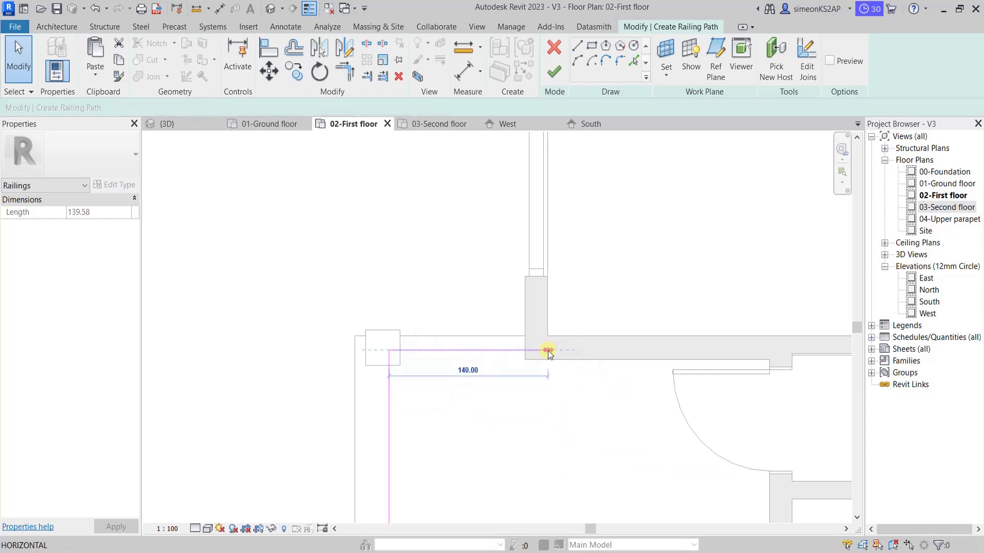
pyautogui.click(465, 264)
pyautogui.scroll(-2, 465, 261)
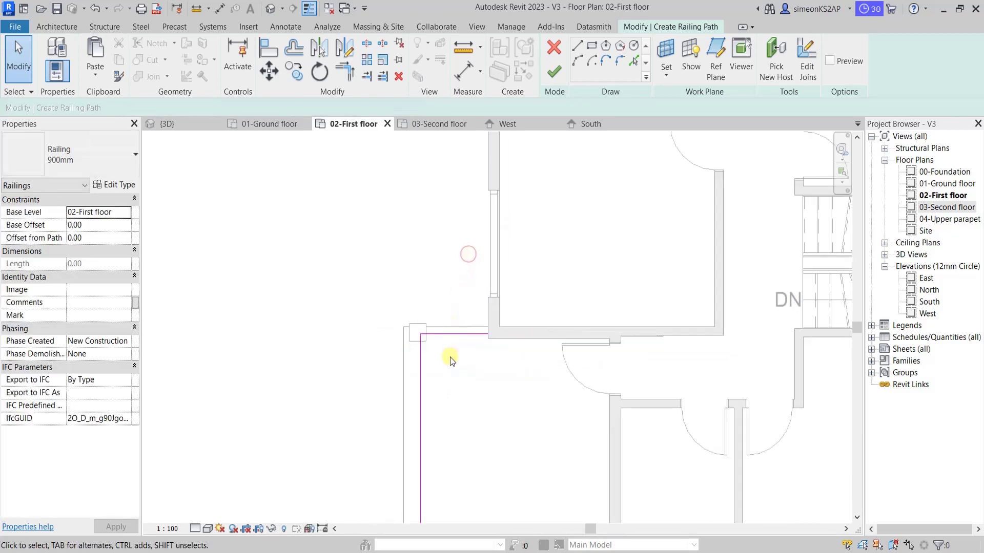
pyautogui.scroll(-2, 446, 404)
pyautogui.scroll(2, 468, 358)
pyautogui.scroll(2, 429, 358)
pyautogui.scroll(1, 430, 359)
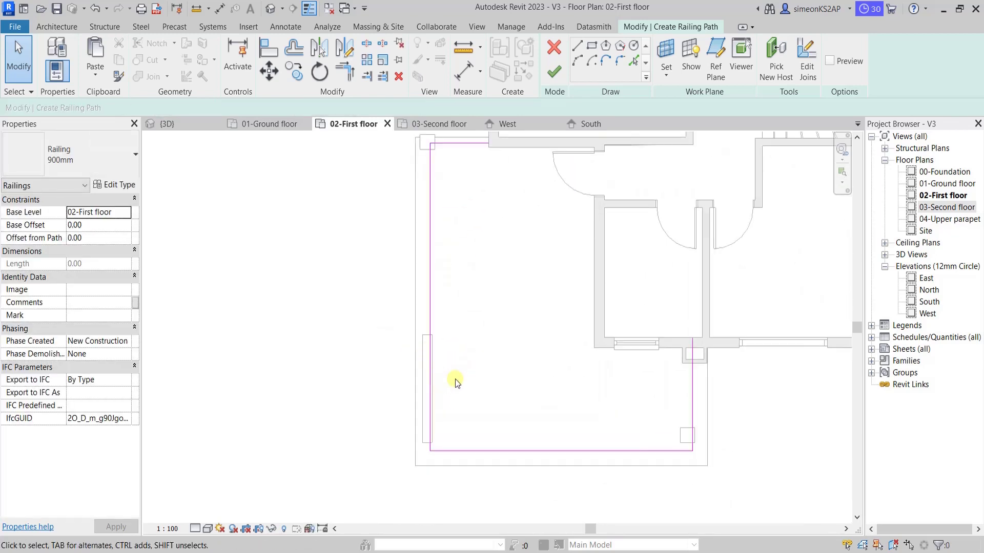
pyautogui.scroll(1, 455, 380)
# - Drag the terrace's bottom railing sketch line inward
pyautogui.click(453, 241)
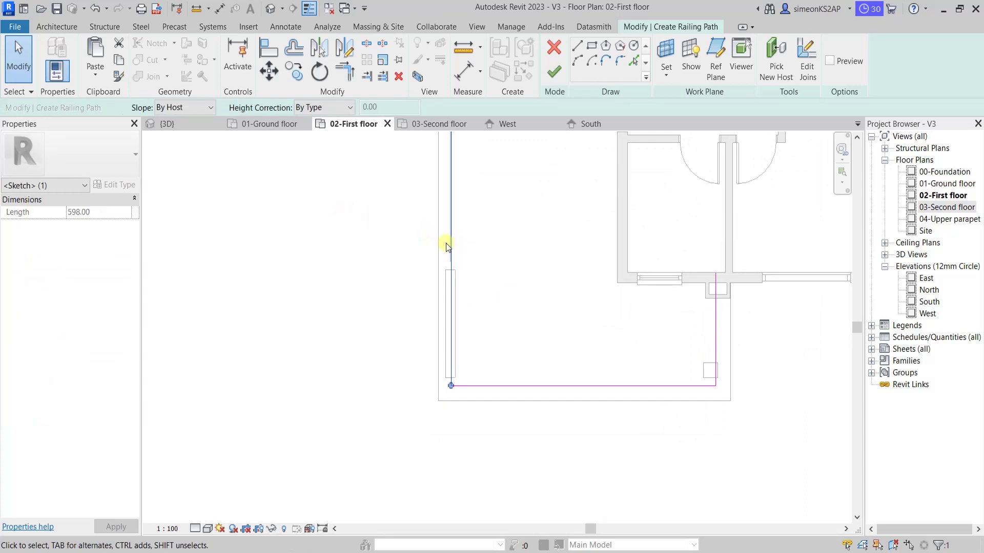
pyautogui.moveTo(559, 385); pyautogui.dragTo(557, 370)
pyautogui.press('Escape')
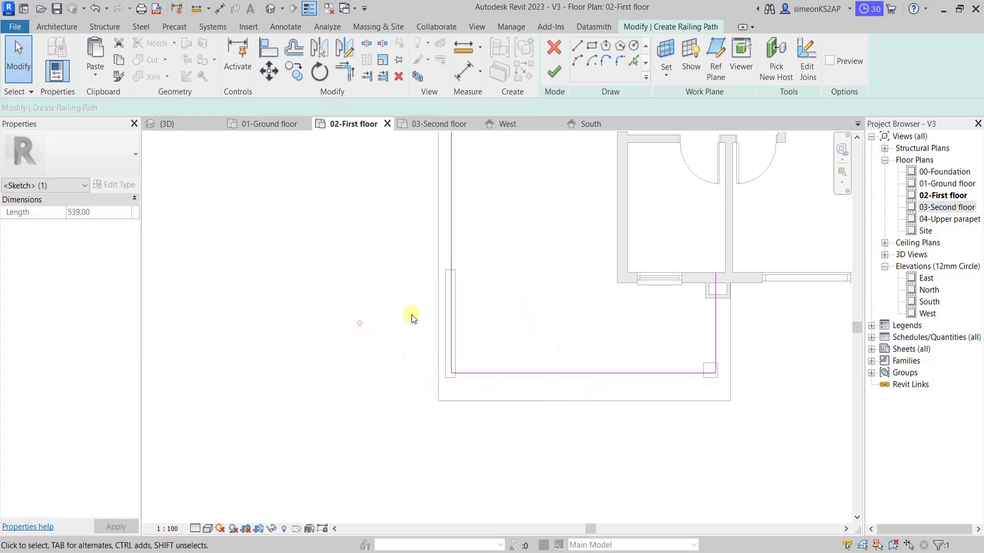
pyautogui.scroll(-2, 673, 302)
pyautogui.scroll(2, 698, 290)
pyautogui.scroll(2, 637, 324)
# - Extend the right railing line to the wall face and finish the 900mm railing sketch
pyautogui.click(635, 356)
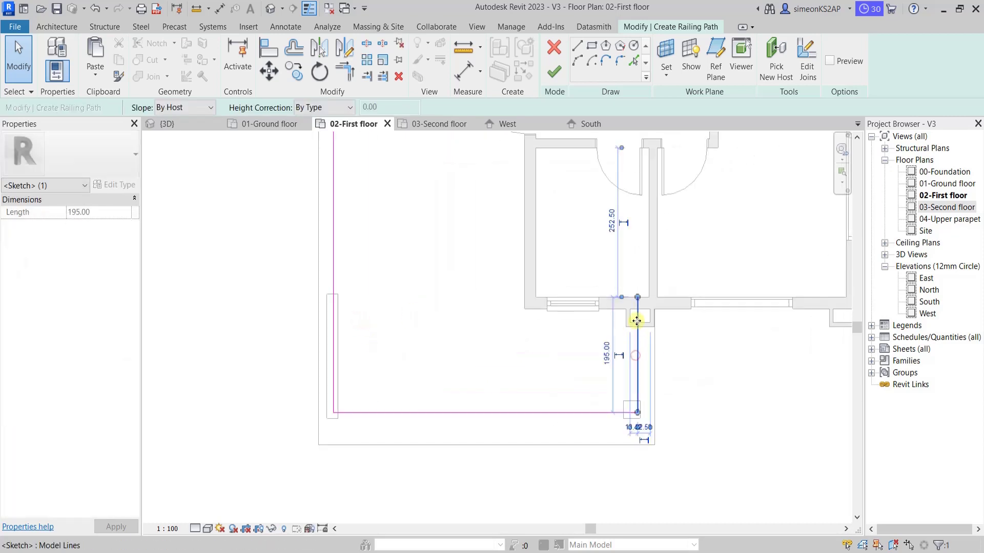
pyautogui.moveTo(636, 319)
pyautogui.mouseDown()
pyautogui.moveTo(638, 299)
pyautogui.moveTo(639, 328)
pyautogui.mouseUp()
pyautogui.scroll(2, 635, 325)
pyautogui.click(637, 324)
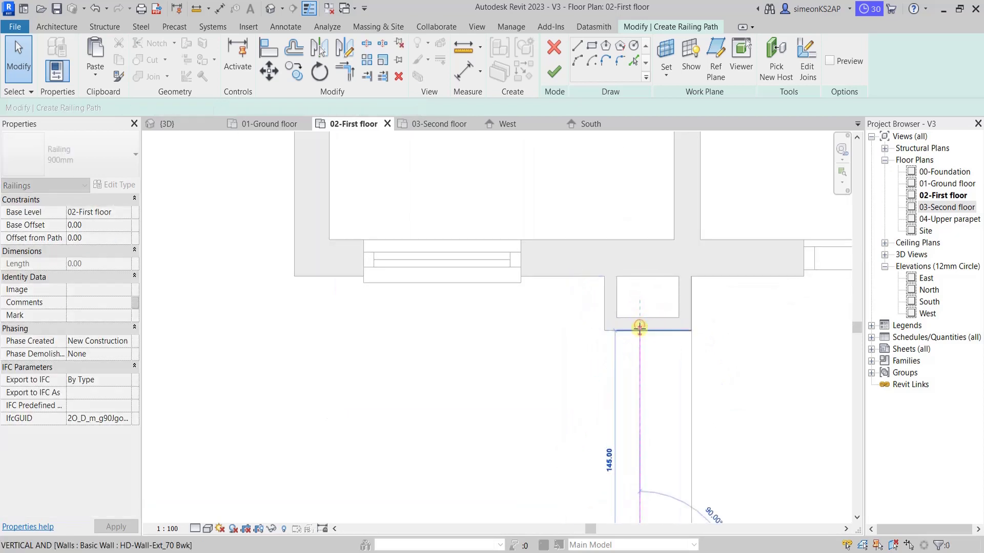
pyautogui.scroll(-3, 643, 348)
pyautogui.scroll(-2, 614, 395)
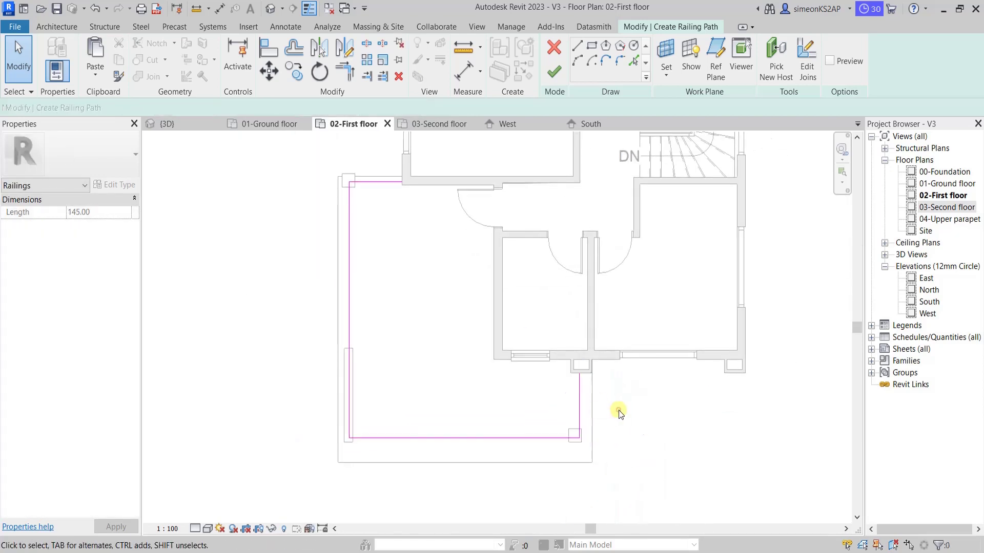
pyautogui.click(618, 413)
pyautogui.scroll(-3, 623, 433)
pyautogui.scroll(3, 568, 429)
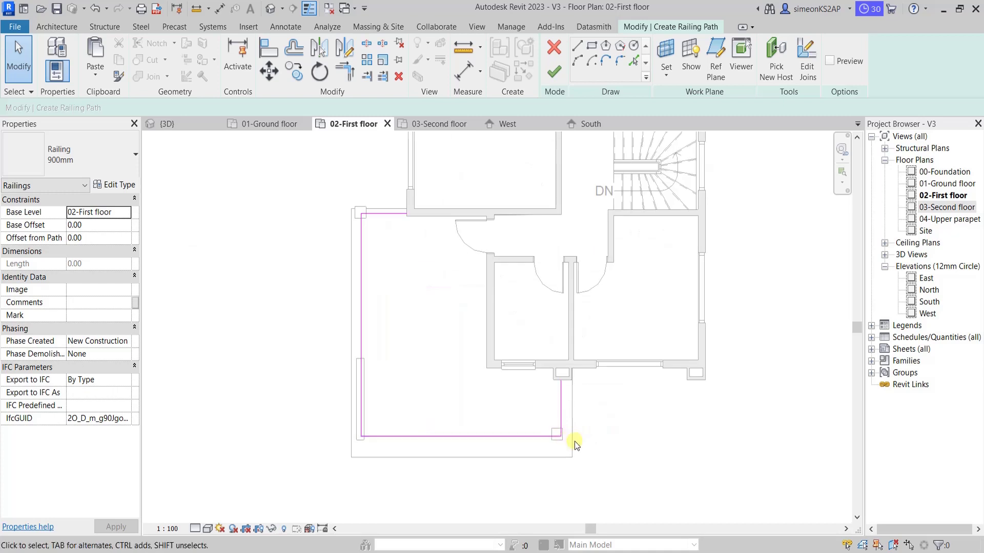
pyautogui.moveTo(610, 448); pyautogui.dragTo(669, 432, button='middle')
pyautogui.scroll(-1, 664, 428)
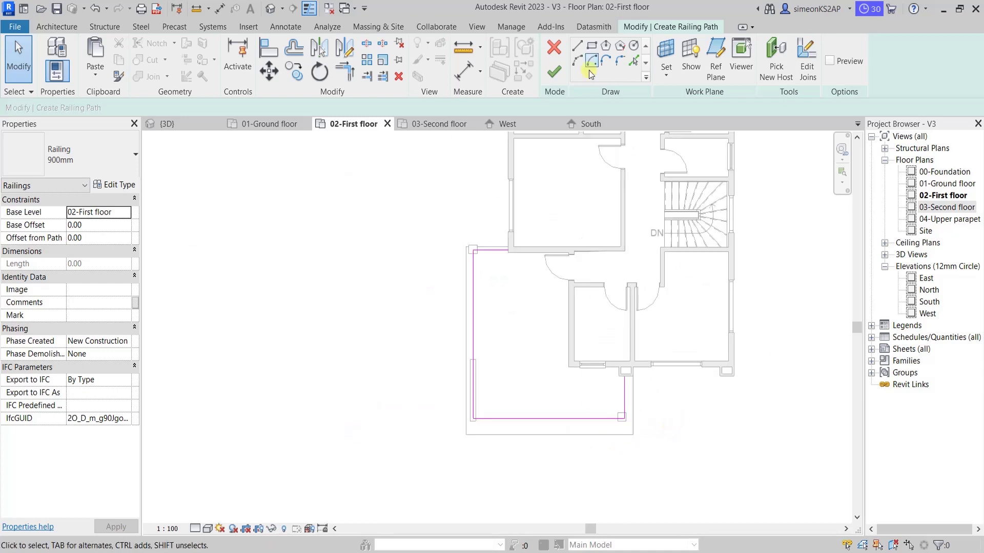
pyautogui.click(562, 72)
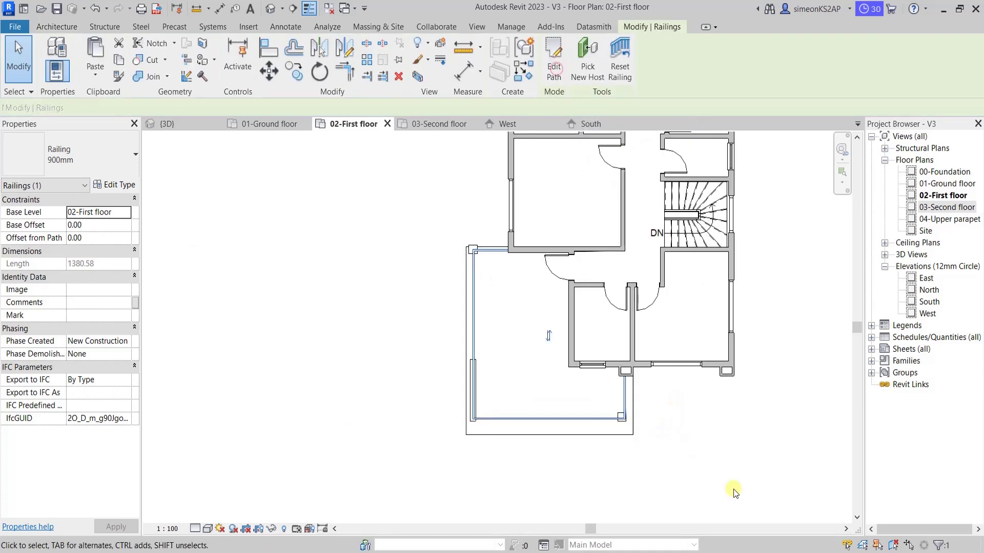
# - Deselect the new railing and switch to the {3D} view
pyautogui.scroll(-2, 446, 395)
pyautogui.moveTo(411, 377); pyautogui.dragTo(391, 325, button='middle')
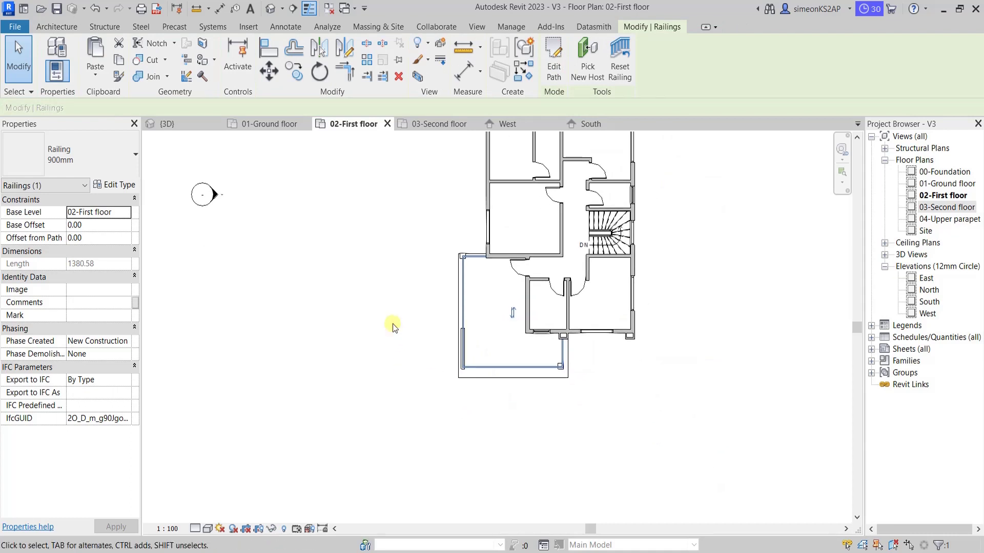
pyautogui.click(389, 317)
pyautogui.click(167, 123)
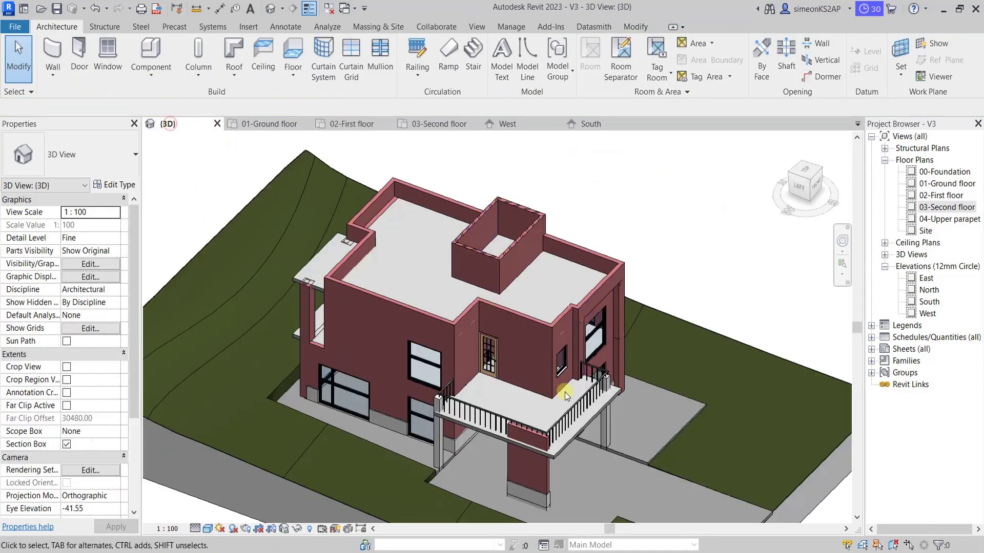
# - Orbit and zoom around the house to inspect the terrace railing, ending on a top-down view
pyautogui.scroll(-2, 539, 423)
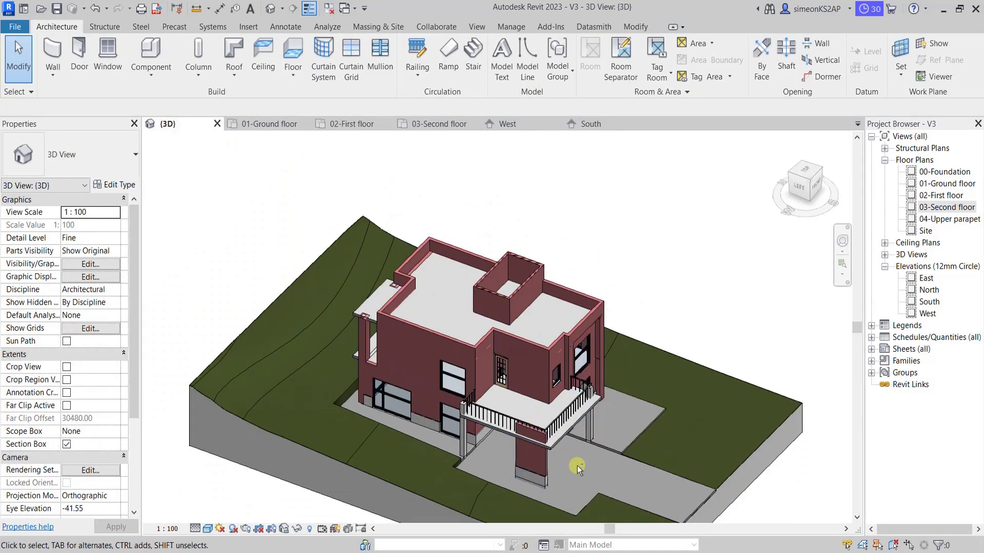
pyautogui.moveTo(576, 466)
pyautogui.keyDown('shift'); pyautogui.mouseDown(button='middle')
pyautogui.moveTo(489, 399)
pyautogui.moveTo(574, 380)
pyautogui.mouseUp(button='middle'); pyautogui.keyUp('shift')
pyautogui.scroll(2, 601, 368)
pyautogui.scroll(3, 629, 412)
pyautogui.scroll(2, 641, 422)
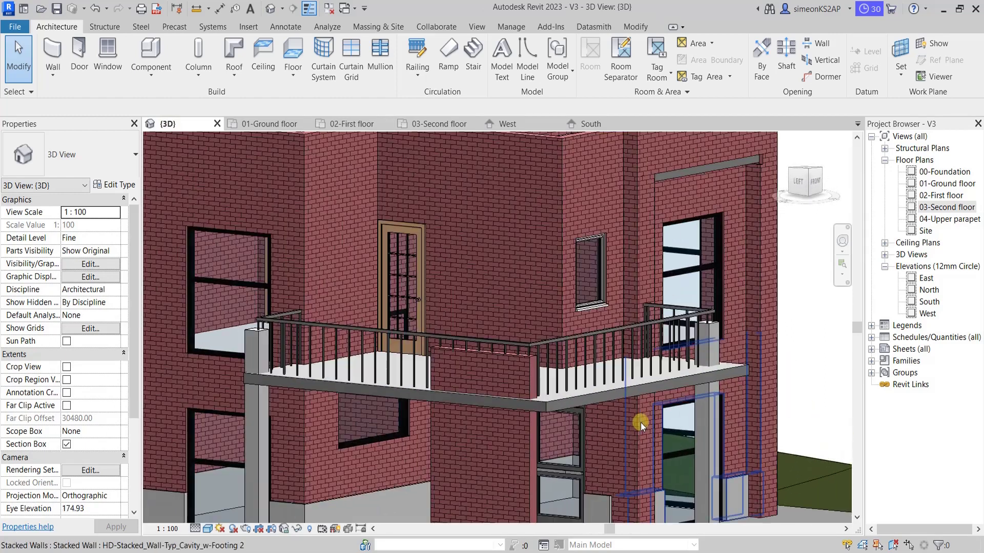
pyautogui.scroll(-4, 537, 425)
pyautogui.moveTo(492, 436)
pyautogui.mouseDown(button='middle')
pyautogui.moveTo(578, 439)
pyautogui.moveTo(464, 465)
pyautogui.mouseUp(button='middle')
pyautogui.scroll(-3, 579, 445)
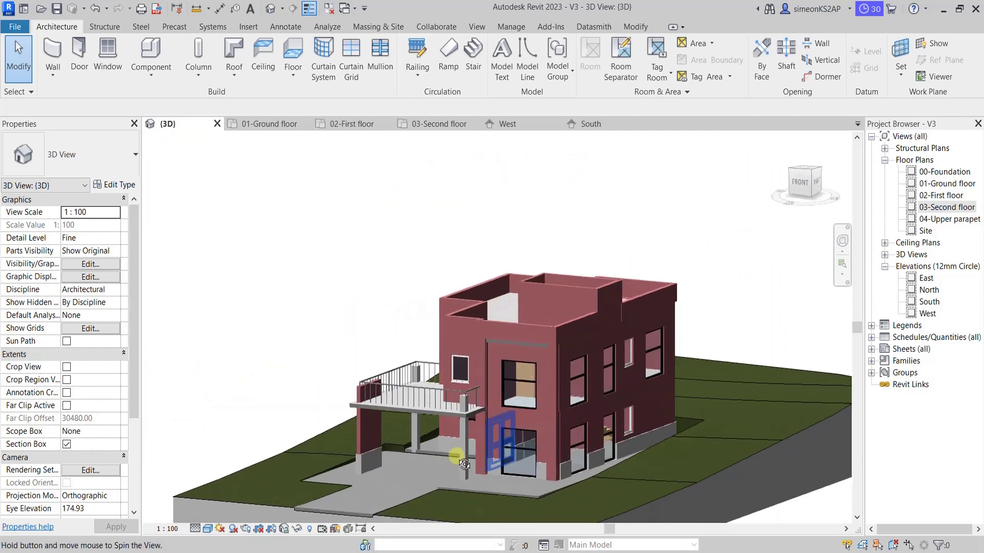
pyautogui.scroll(2, 449, 433)
pyautogui.scroll(3, 478, 416)
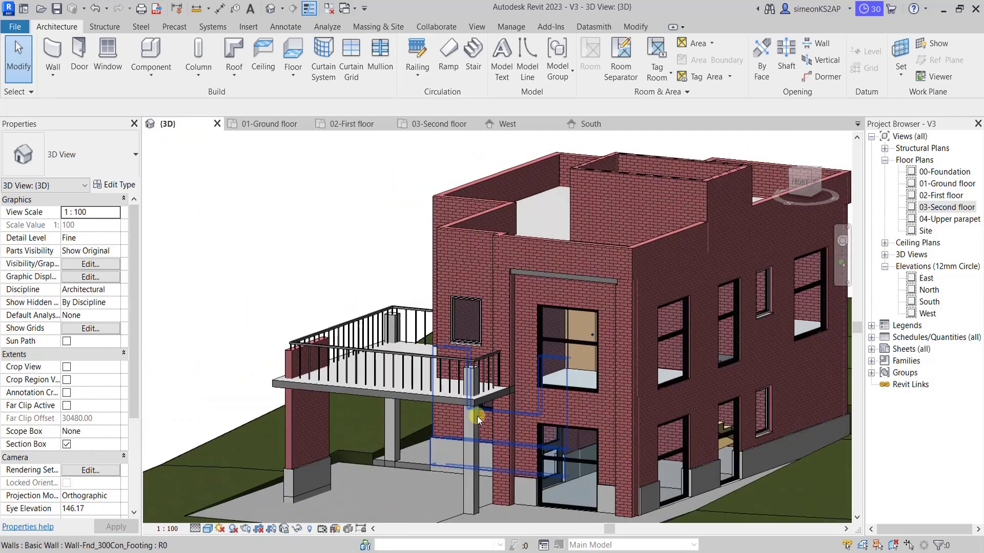
pyautogui.click(469, 362)
pyautogui.scroll(-4, 563, 410)
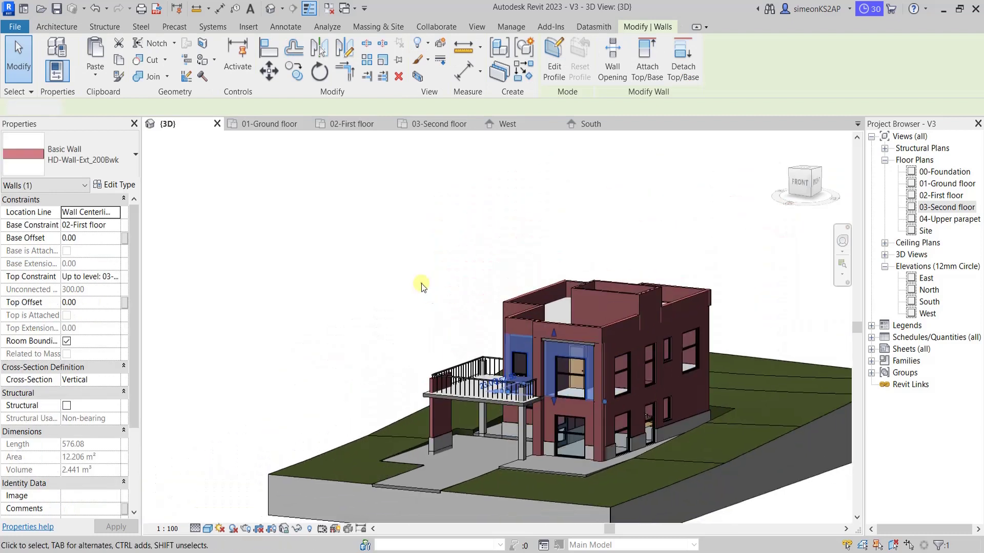
pyautogui.click(422, 286)
pyautogui.scroll(-2, 484, 360)
pyautogui.keyDown('shift'); pyautogui.moveTo(485, 361); pyautogui.dragTo(335, 139, button='middle'); pyautogui.keyUp('shift')
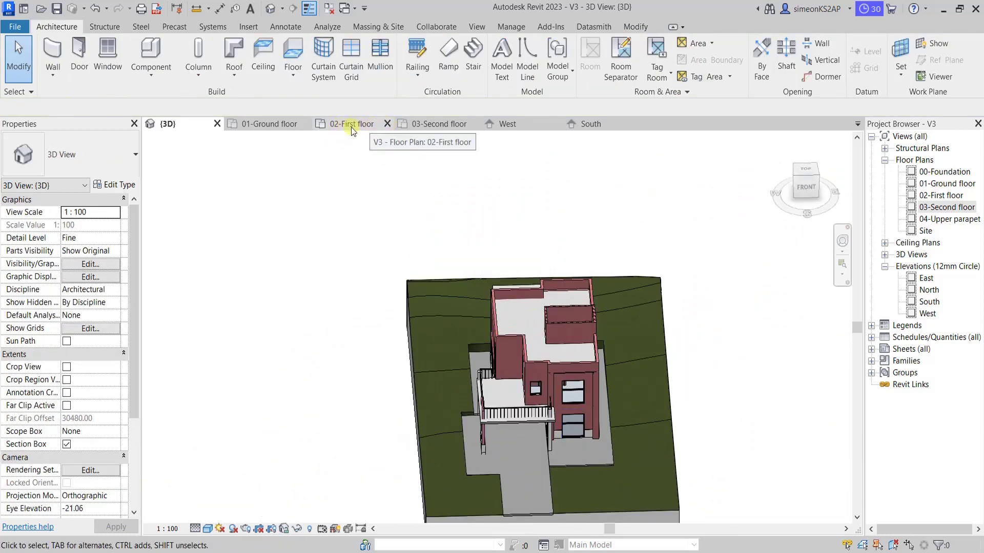
# - Return to the 02-First floor plan and pan to the front balcony
pyautogui.click(352, 126)
pyautogui.scroll(-1, 492, 307)
pyautogui.moveTo(523, 249); pyautogui.dragTo(501, 352, button='middle')
pyautogui.scroll(3, 505, 292)
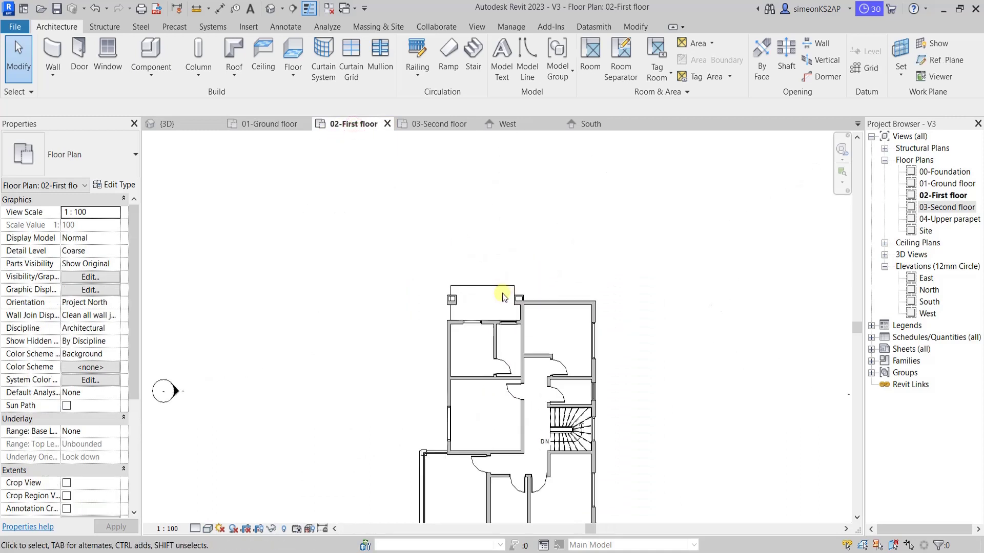
pyautogui.scroll(2, 473, 321)
pyautogui.moveTo(473, 321); pyautogui.dragTo(417, 289, button='middle')
pyautogui.scroll(2, 451, 274)
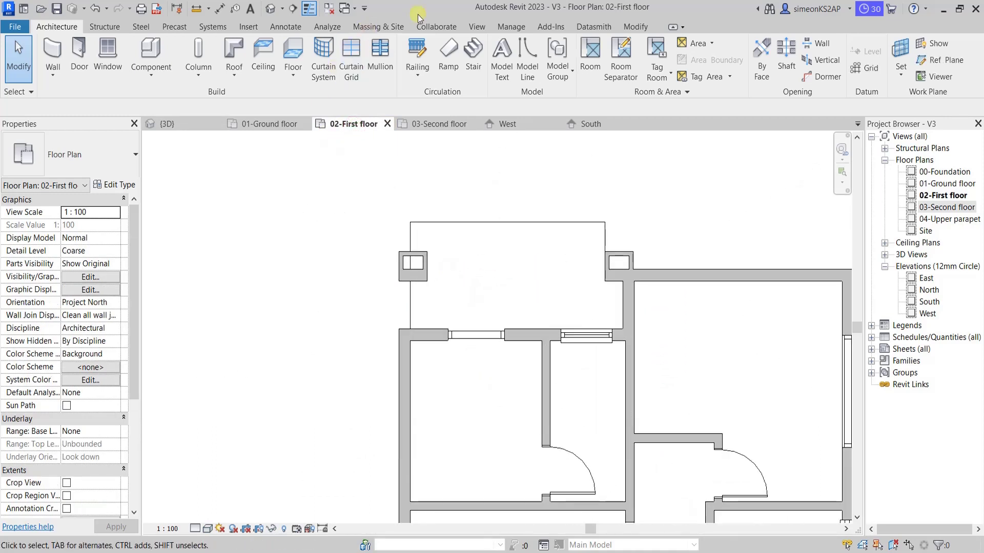
# - Start a new railing sketch path using Pick Lines with offset 25
pyautogui.click(417, 52)
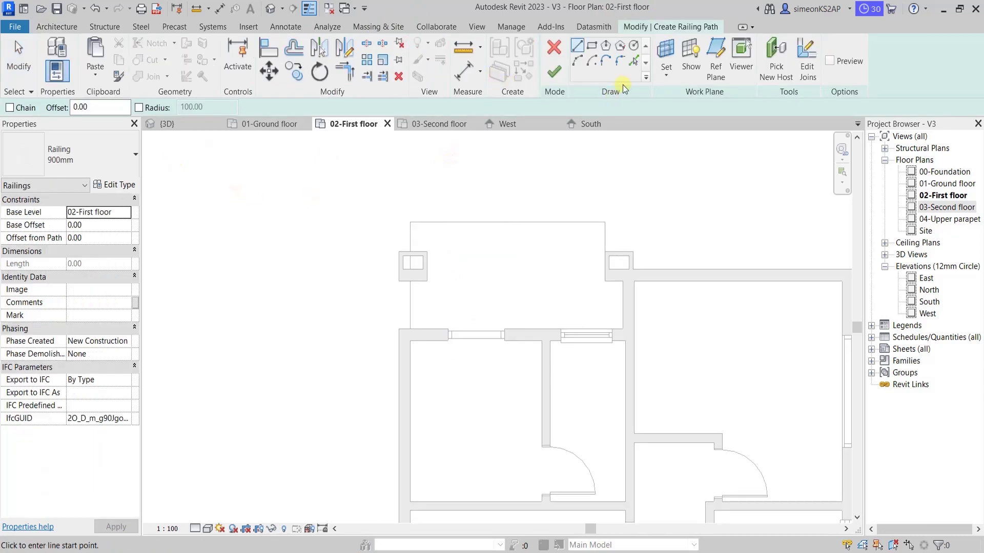
pyautogui.click(634, 61)
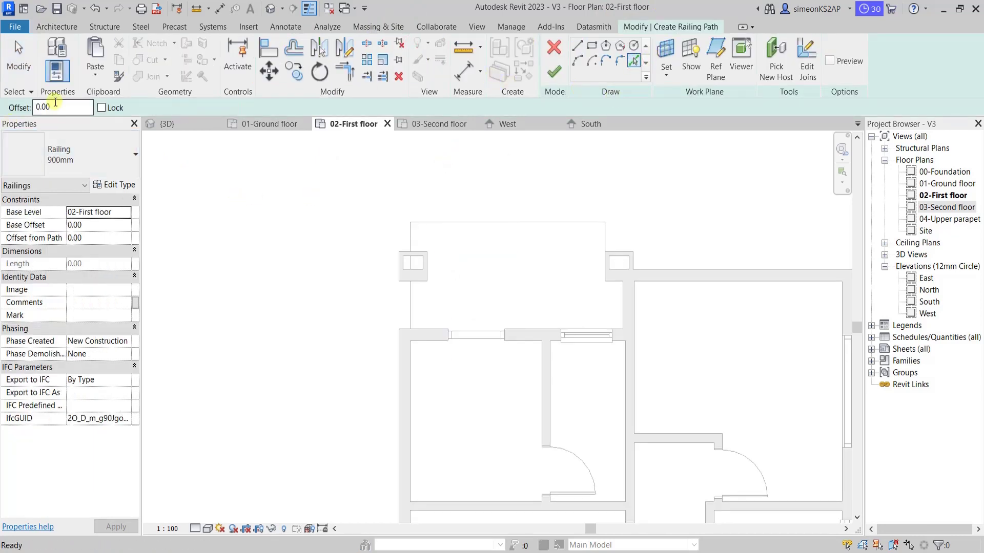
pyautogui.moveTo(51, 107); pyautogui.dragTo(26, 105)
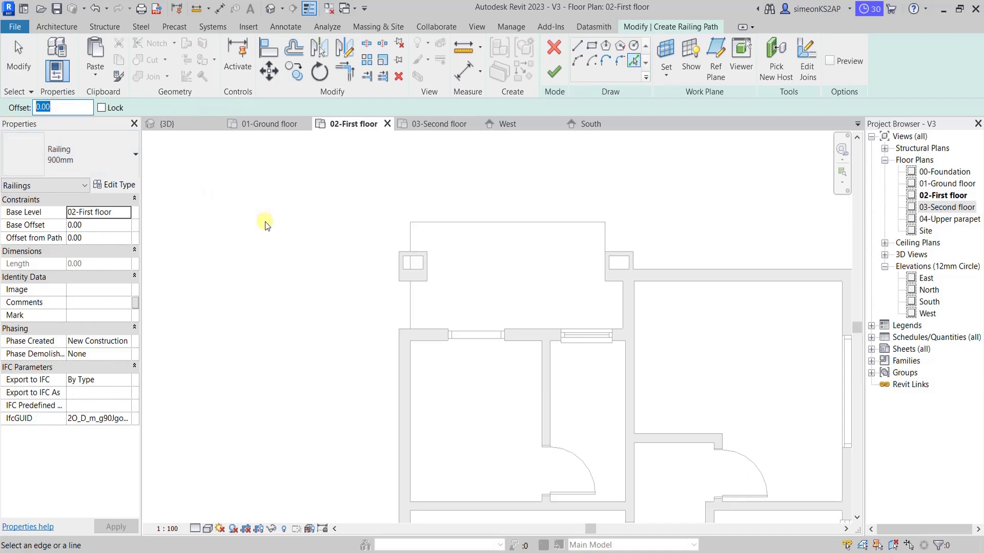
pyautogui.write('25')
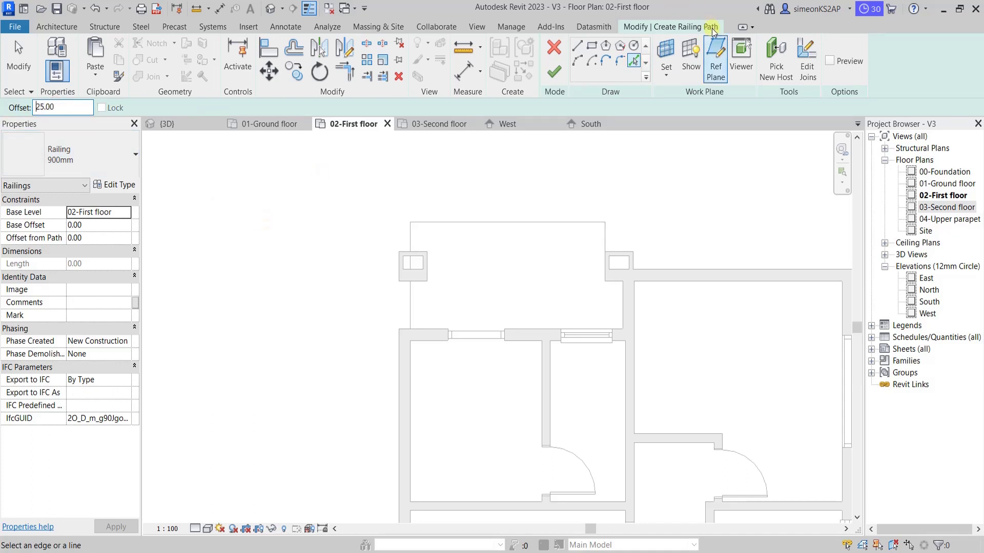
# - Pick the balcony's top, left and right edges, then cancel edge picking
pyautogui.scroll(1, 450, 220)
pyautogui.scroll(1, 451, 220)
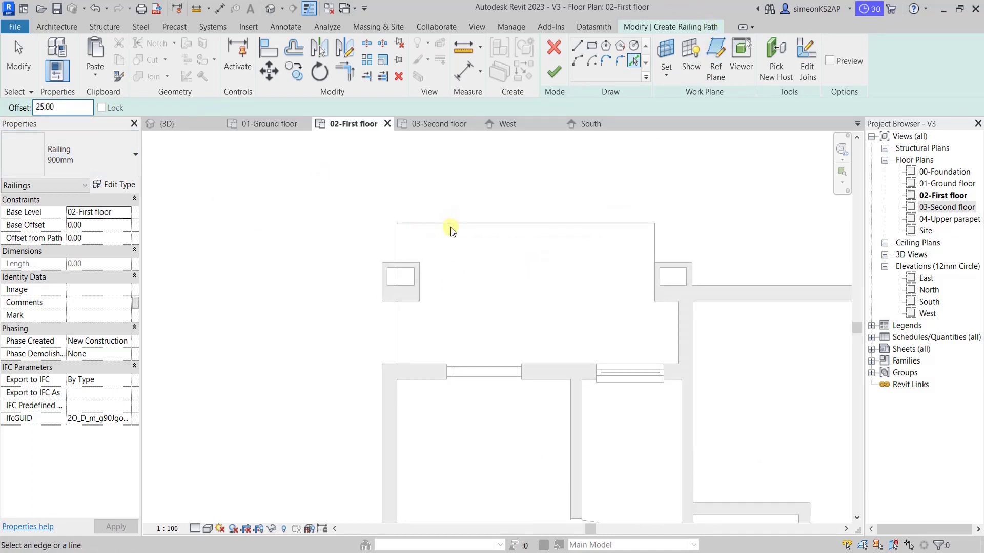
pyautogui.click(452, 227)
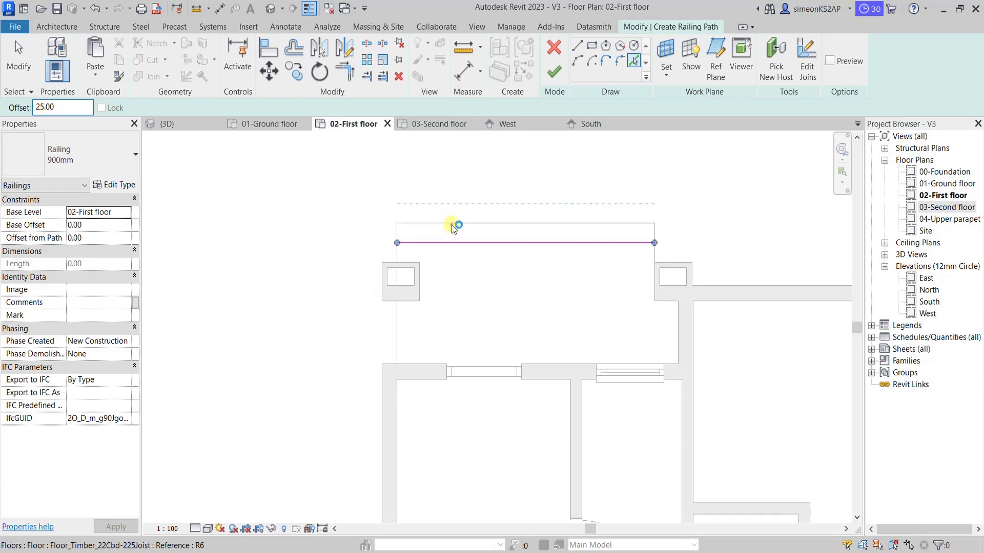
pyautogui.click(395, 322)
pyautogui.click(651, 250)
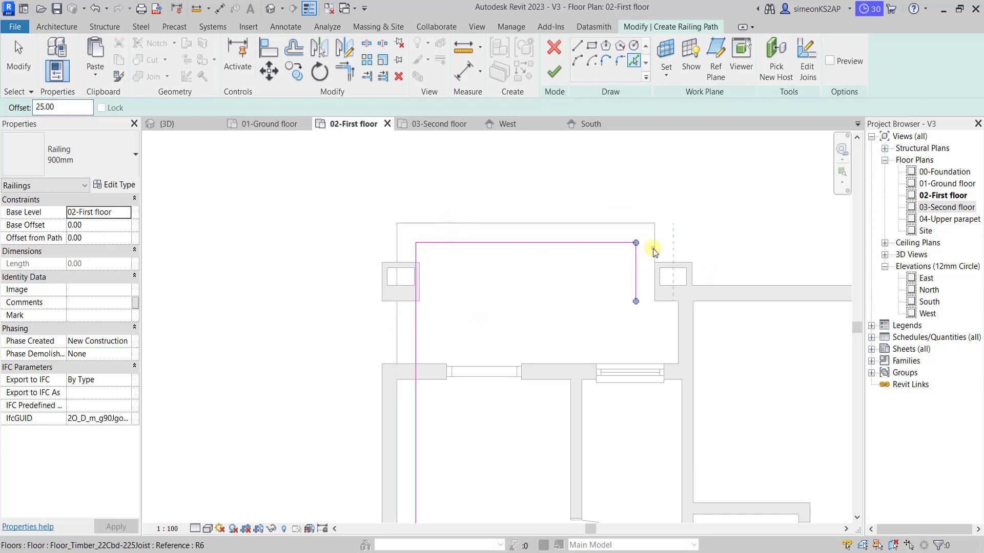
pyautogui.scroll(-2, 567, 307)
pyautogui.moveTo(567, 307); pyautogui.dragTo(569, 304, button='middle')
pyautogui.rightClick(347, 208)
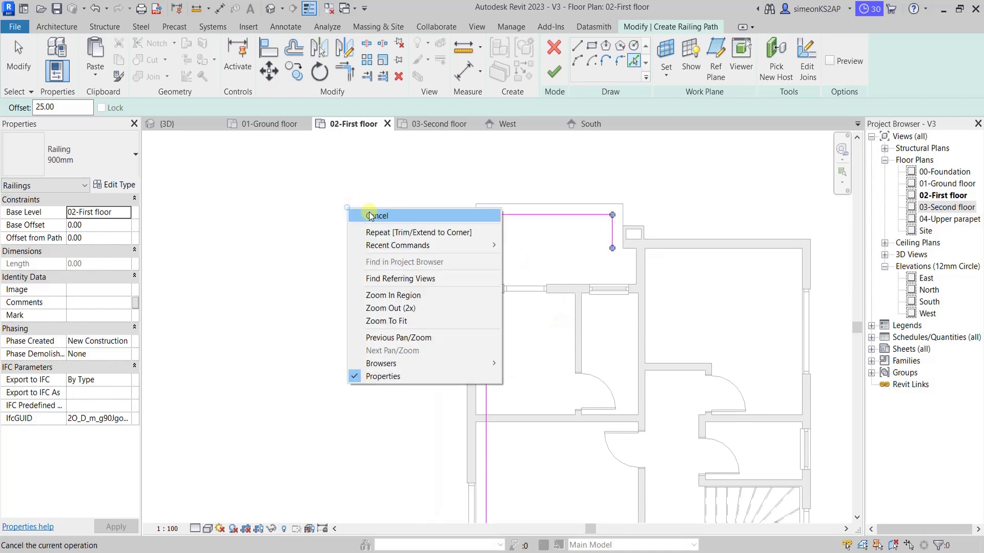
pyautogui.click(370, 214)
pyautogui.rightClick(346, 189)
# - Shorten the long left balcony railing path line so it ends at the wall
pyautogui.click(362, 193)
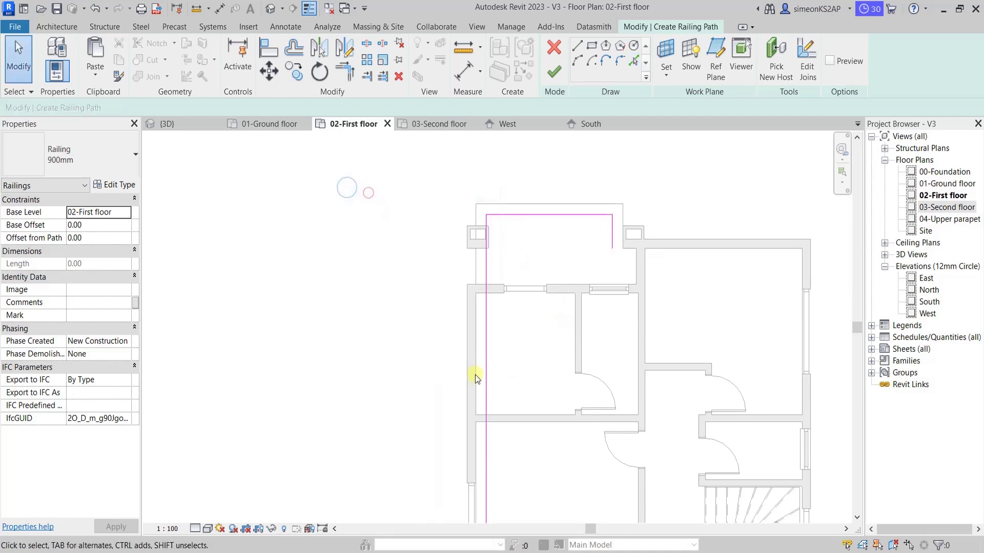
pyautogui.click(486, 361)
pyautogui.scroll(-2, 488, 361)
pyautogui.moveTo(488, 482)
pyautogui.mouseDown()
pyautogui.moveTo(496, 342)
pyautogui.moveTo(461, 333)
pyautogui.mouseUp()
pyautogui.scroll(2, 487, 335)
pyautogui.scroll(2, 486, 351)
pyautogui.scroll(-1, 546, 293)
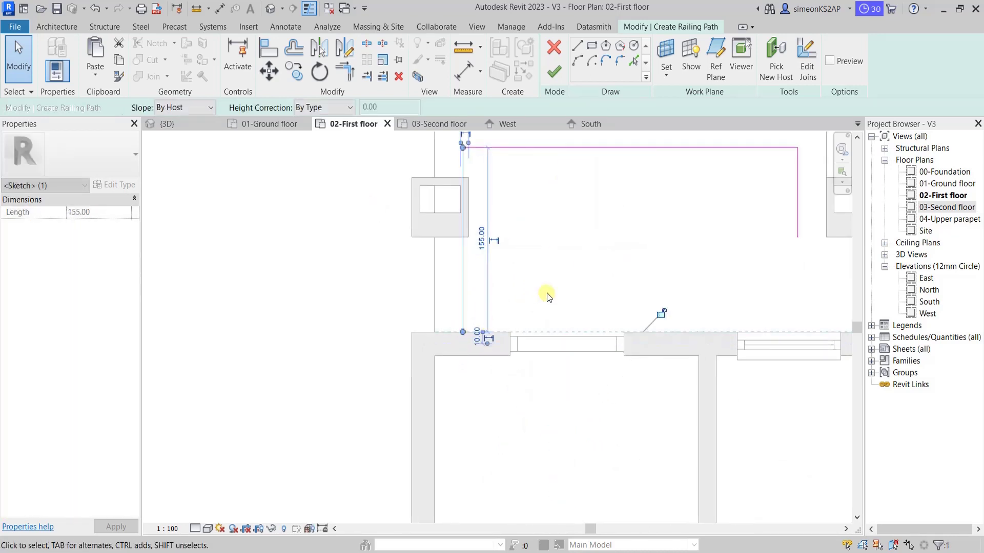
pyautogui.click(555, 286)
# - Draw a short horizontal sketch line from the vertical side line's bottom toward the wall
pyautogui.scroll(-1, 555, 287)
pyautogui.moveTo(545, 279); pyautogui.dragTo(508, 305, button='middle')
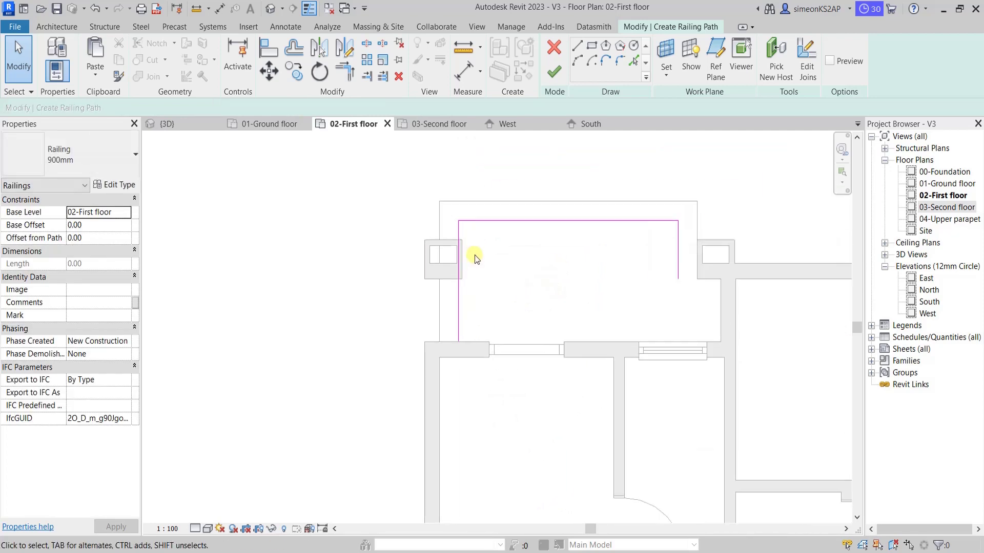
pyautogui.moveTo(707, 276); pyautogui.dragTo(571, 308, button='middle')
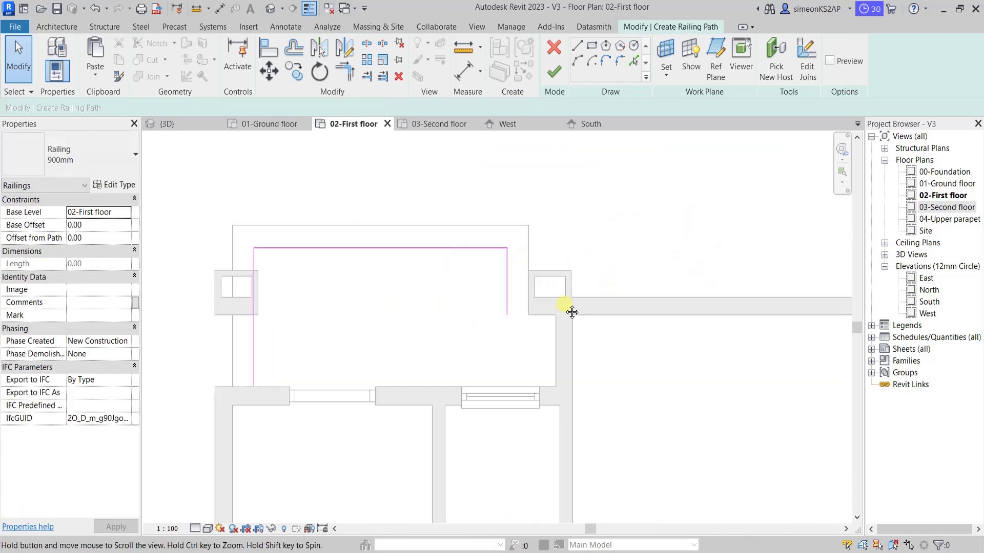
pyautogui.scroll(1, 552, 309)
pyautogui.scroll(-1, 552, 309)
pyautogui.scroll(-1, 545, 311)
pyautogui.scroll(1, 541, 313)
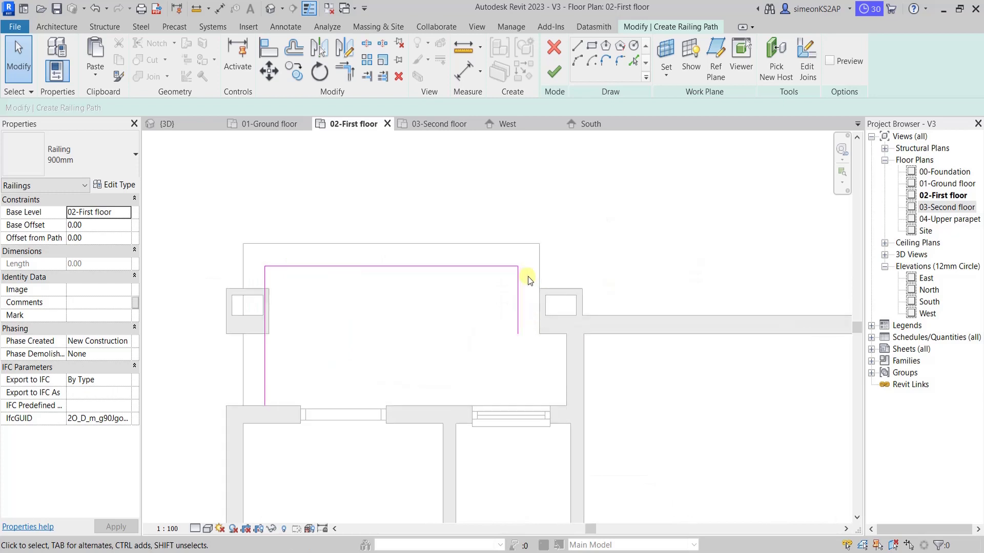
pyautogui.scroll(2, 540, 315)
pyautogui.moveTo(540, 316); pyautogui.dragTo(549, 278, button='middle')
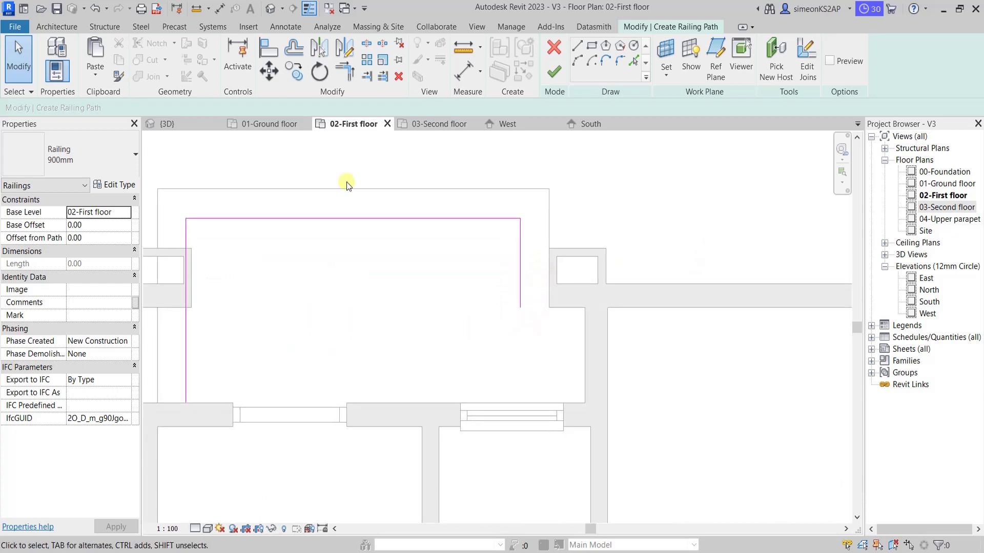
pyautogui.click(578, 48)
pyautogui.scroll(3, 538, 307)
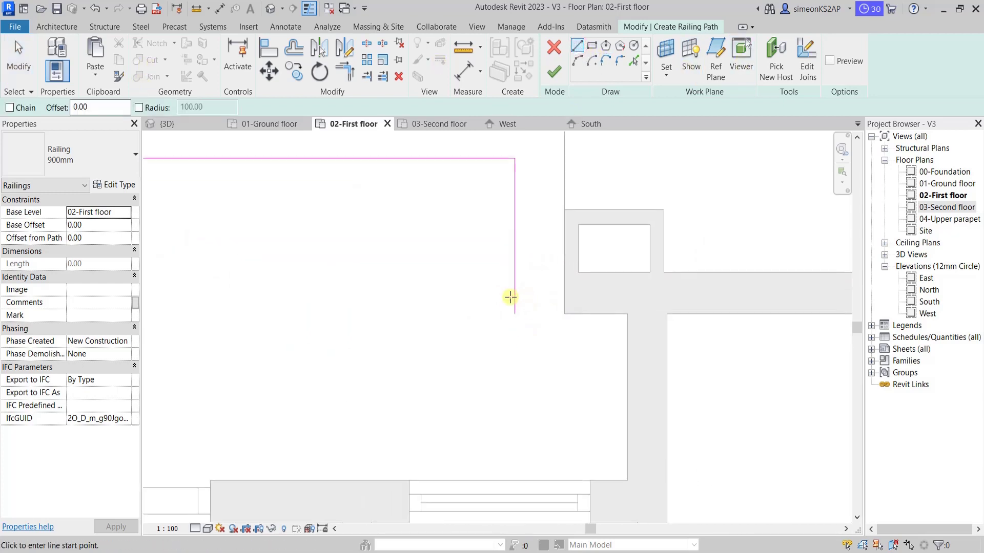
pyautogui.click(500, 296)
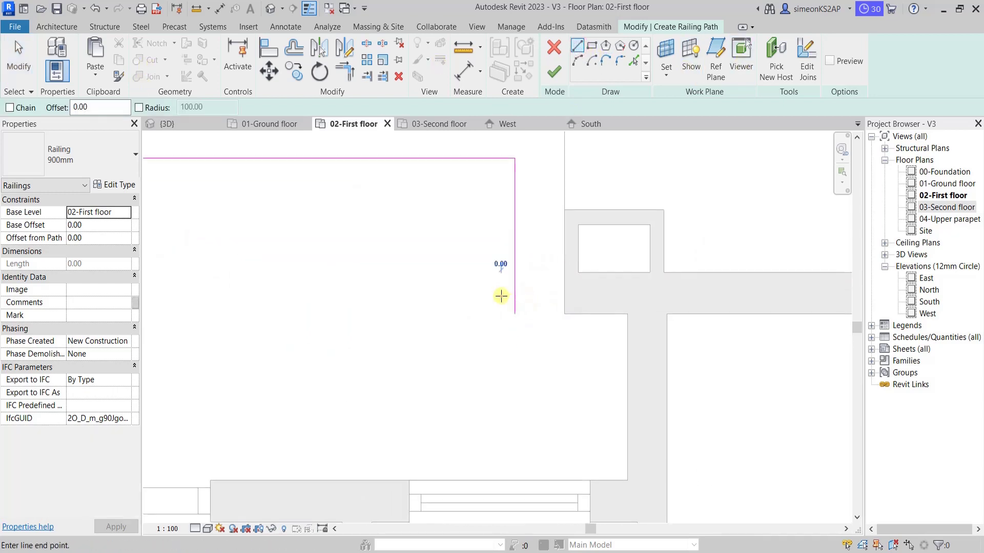
pyautogui.rightClick(573, 288)
pyautogui.click(604, 295)
pyautogui.rightClick(538, 179)
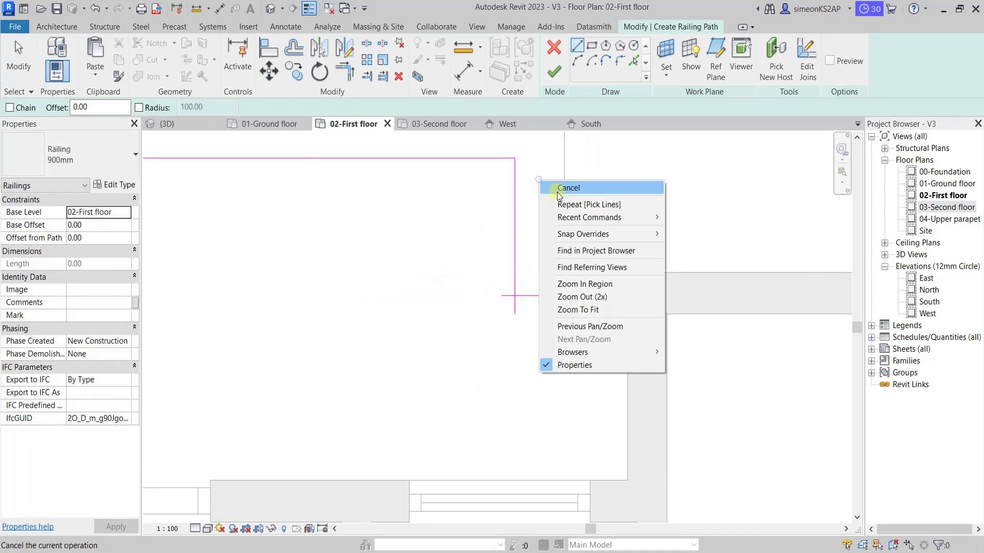
pyautogui.click(564, 188)
# - Pull the short line's end to the wall face and corner-join it with the vertical side line
pyautogui.click(545, 295)
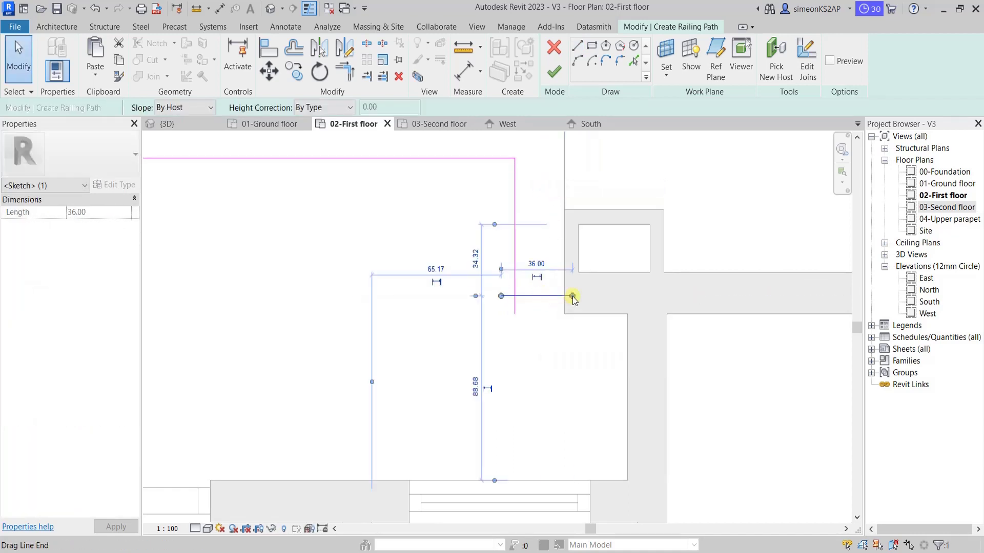
pyautogui.moveTo(572, 296); pyautogui.dragTo(564, 295)
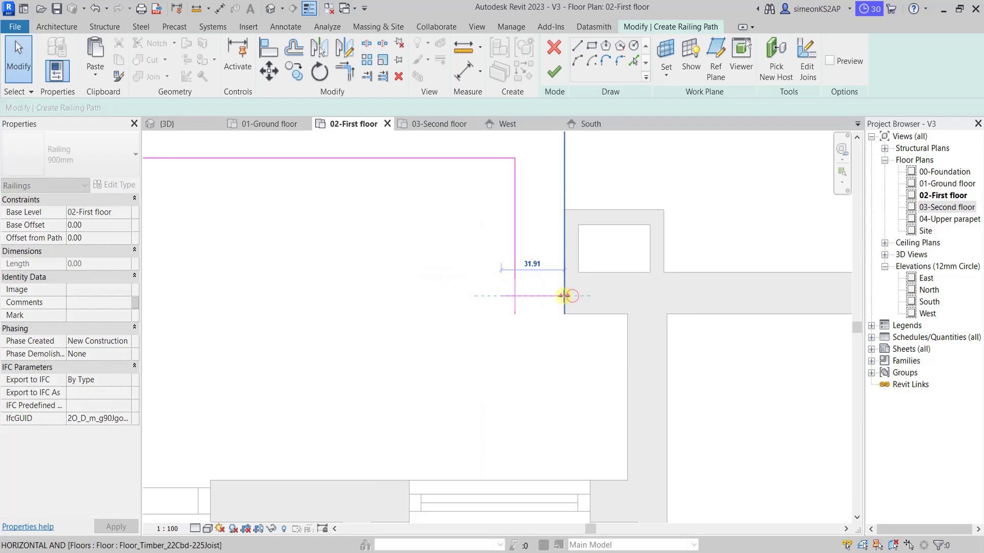
pyautogui.click(452, 226)
pyautogui.click(345, 71)
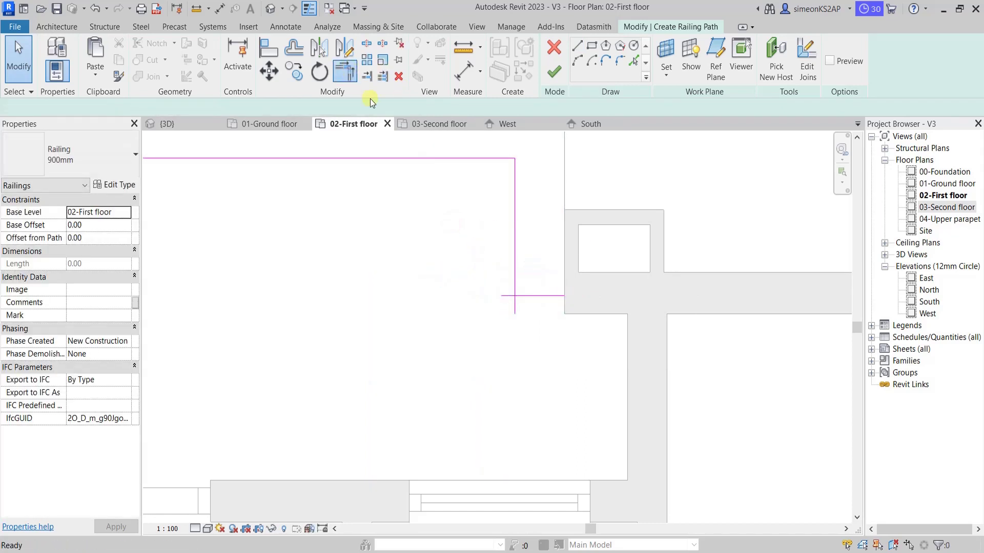
pyautogui.click(512, 265)
pyautogui.click(526, 296)
pyautogui.scroll(-5, 526, 294)
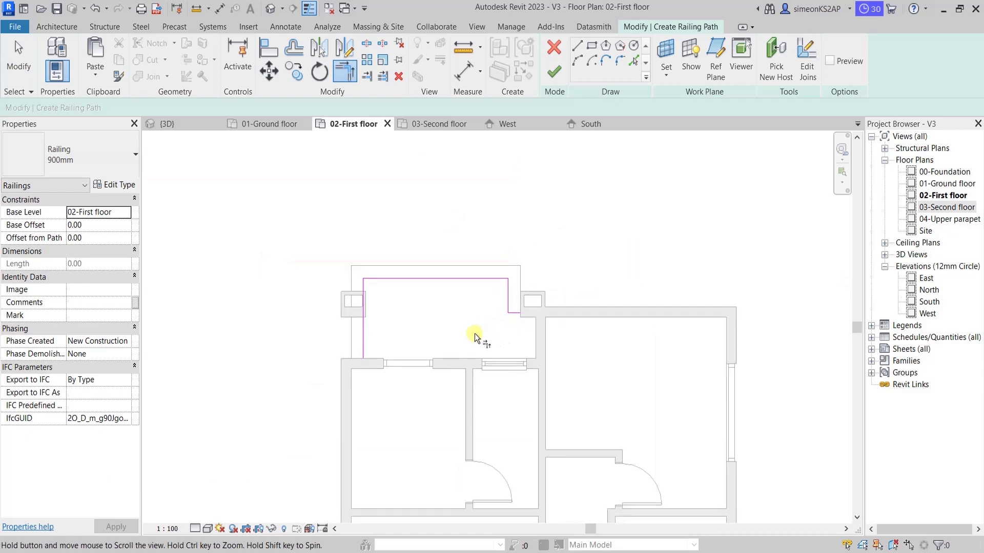
# - Stop trimming and nudge the left vertical railing sketch line two steps left
pyautogui.scroll(2, 414, 279)
pyautogui.scroll(2, 417, 285)
pyautogui.scroll(2, 337, 214)
pyautogui.rightClick(337, 214)
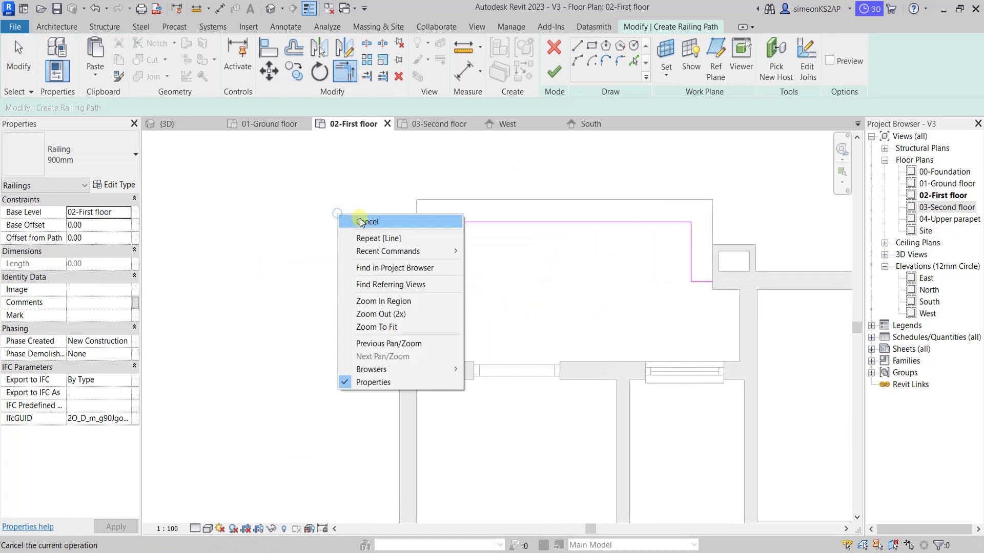
pyautogui.click(361, 222)
pyautogui.rightClick(343, 211)
pyautogui.click(359, 219)
pyautogui.click(438, 314)
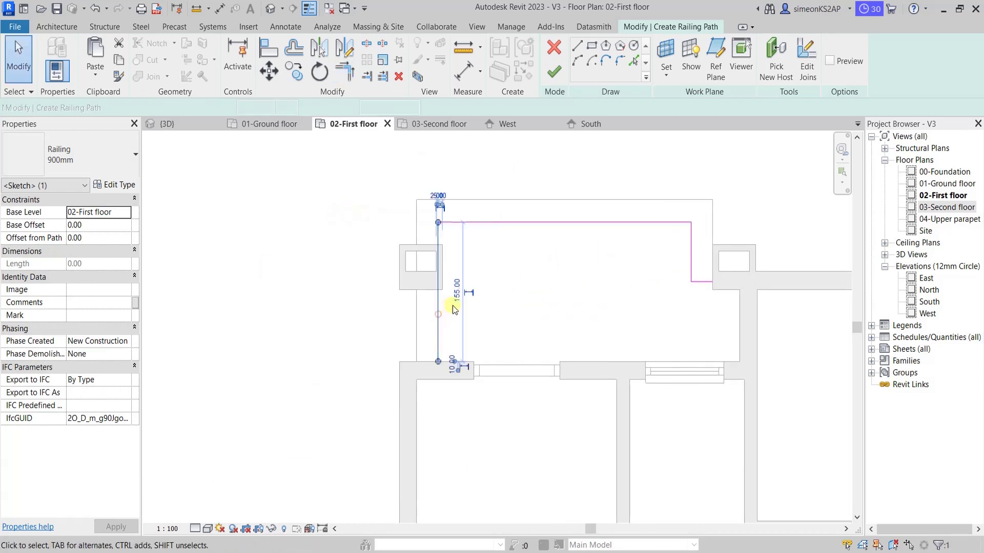
pyautogui.press('Left')
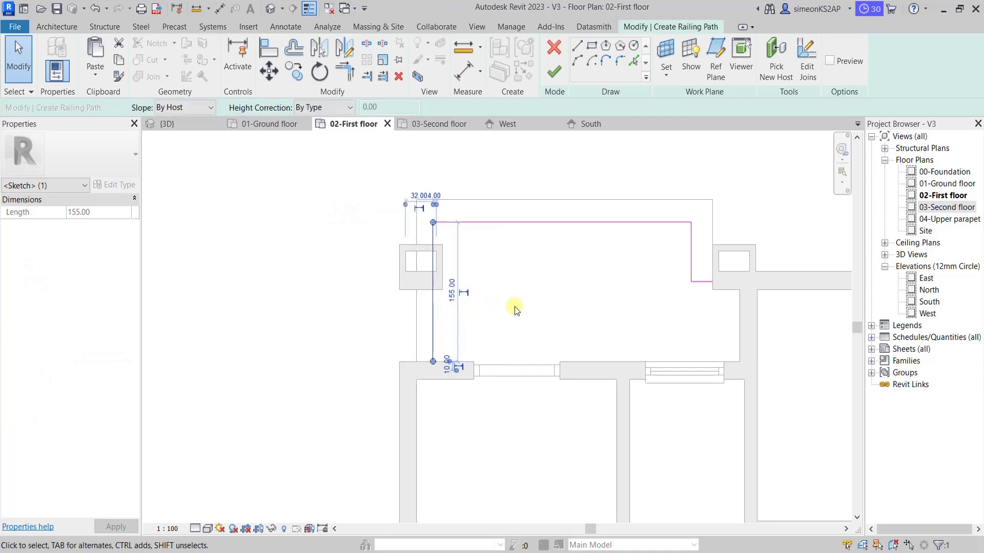
pyautogui.press('Left')
pyautogui.press('Left')
pyautogui.press('Left')
pyautogui.click(304, 212)
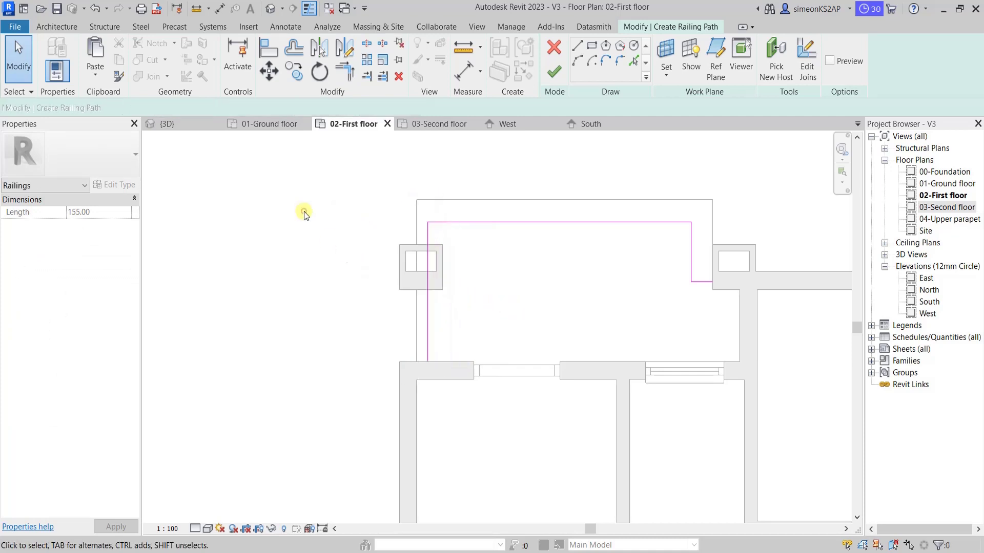
# - Nudge the top railing line up two steps and the short right segment one step right
pyautogui.scroll(-2, 456, 244)
pyautogui.moveTo(457, 243)
pyautogui.mouseDown(button='middle')
pyautogui.moveTo(574, 229)
pyautogui.moveTo(572, 247)
pyautogui.moveTo(542, 275)
pyautogui.mouseUp(button='middle')
pyautogui.click(510, 259)
pyautogui.press('Up')
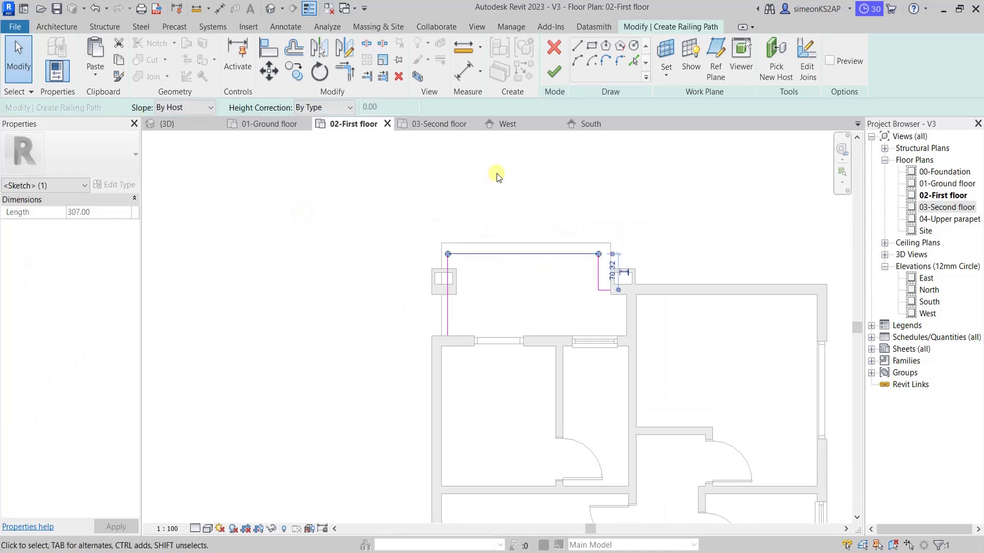
pyautogui.press('Up')
pyautogui.click(779, 191)
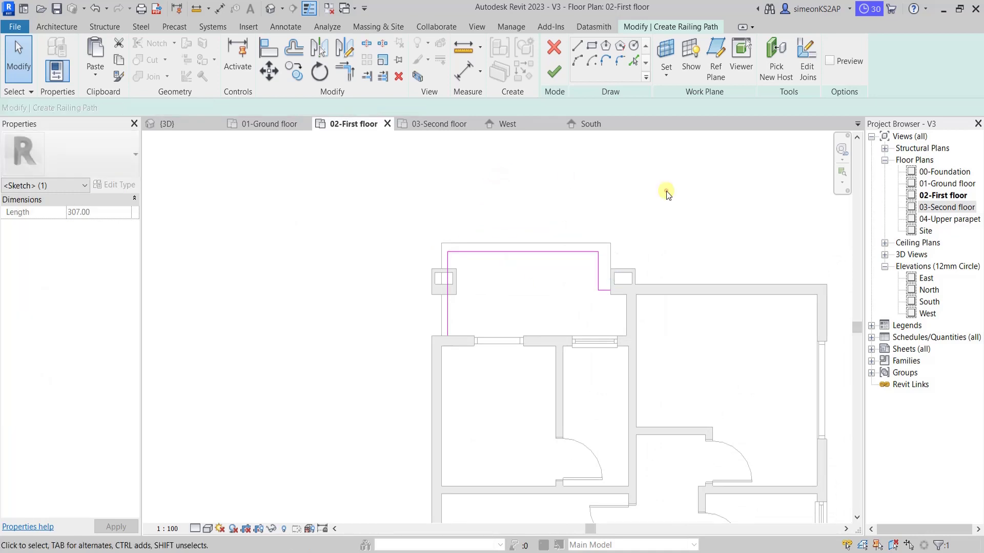
pyautogui.click(598, 260)
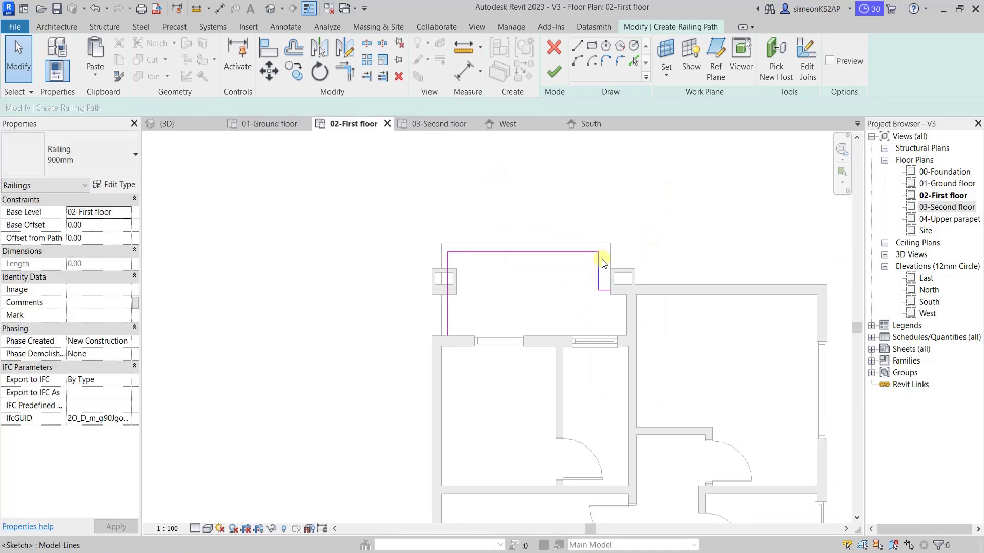
pyautogui.press('Right')
pyautogui.click(714, 217)
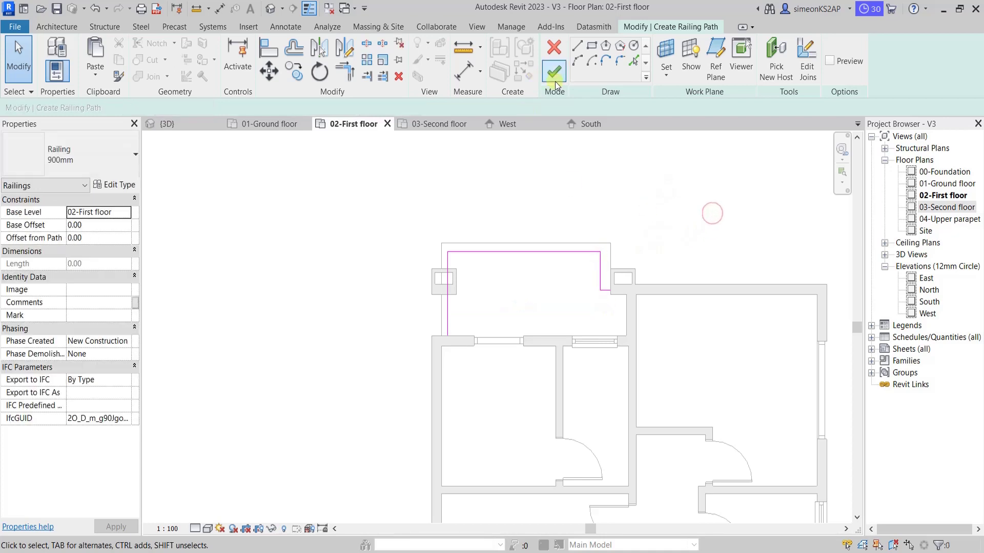
# - Finish the 569.32-long balcony railing and view the house in 3D
pyautogui.click(553, 72)
pyautogui.scroll(-3, 612, 244)
pyautogui.moveTo(612, 243); pyautogui.dragTo(521, 232, button='middle')
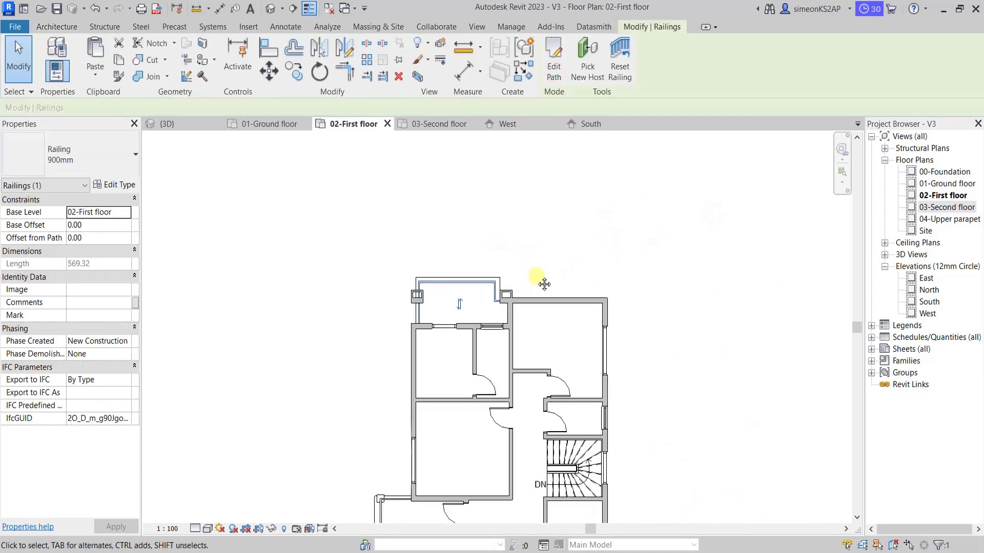
pyautogui.rightClick(521, 221)
pyautogui.click(546, 229)
pyautogui.click(174, 124)
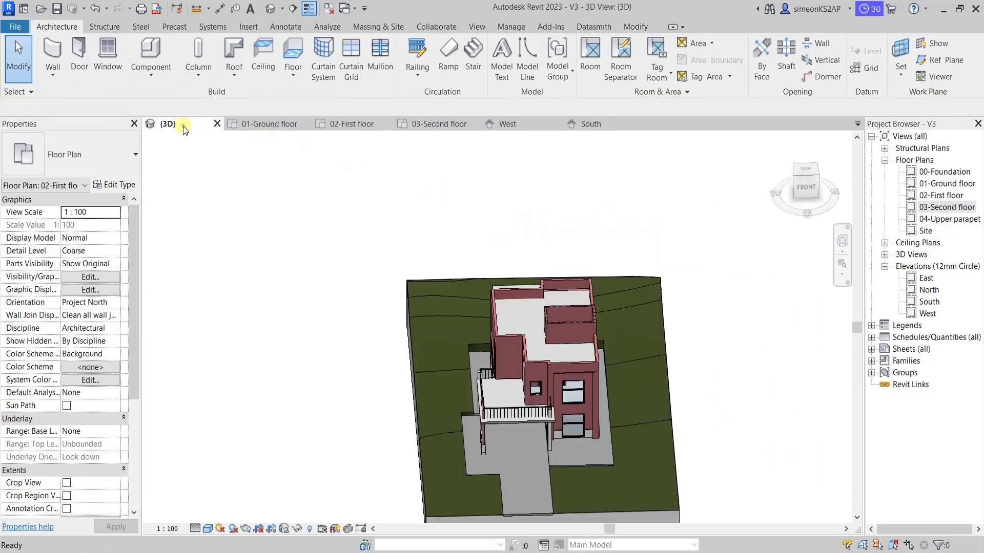
pyautogui.scroll(2, 546, 429)
pyautogui.keyDown('shift'); pyautogui.moveTo(545, 429); pyautogui.dragTo(737, 408, button='middle'); pyautogui.keyUp('shift')
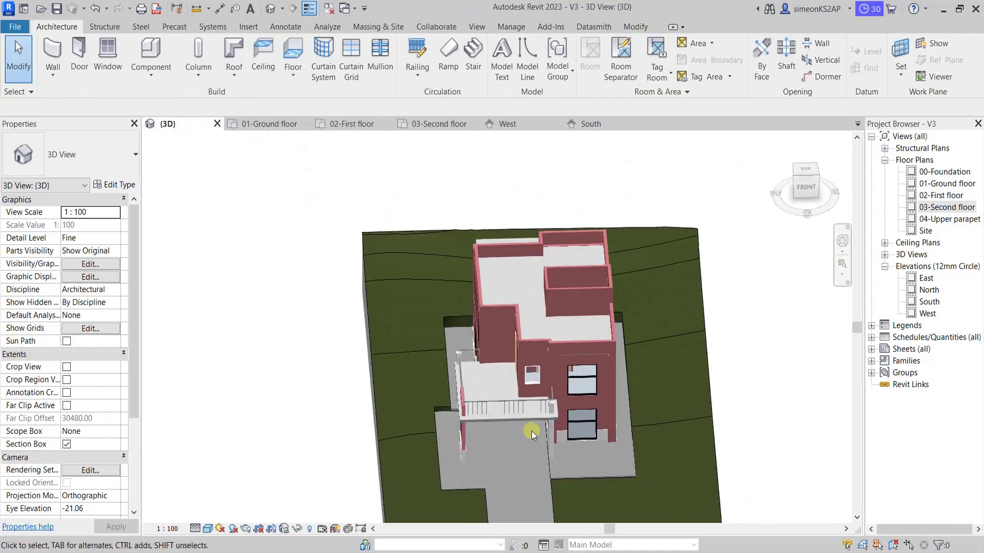
pyautogui.scroll(1, 566, 394)
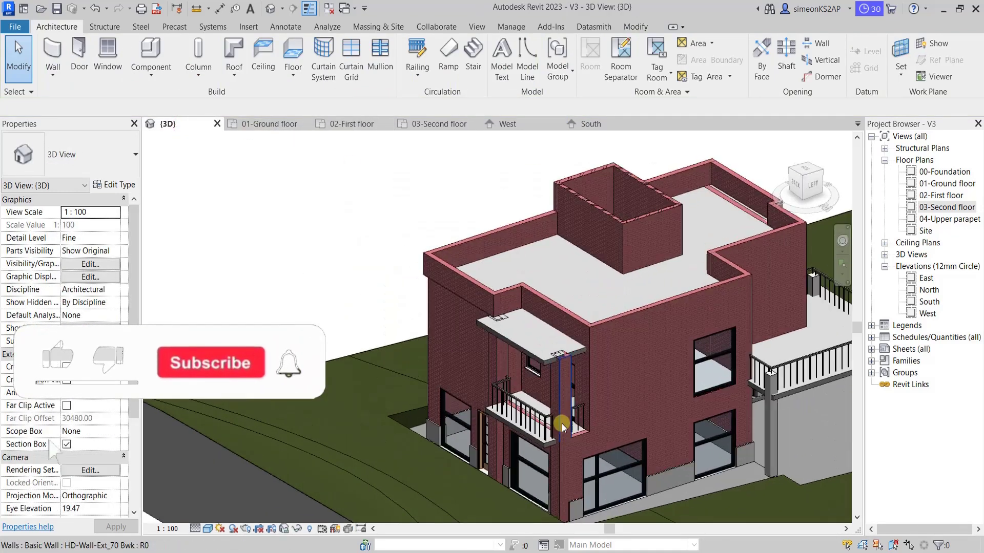
pyautogui.scroll(2, 556, 384)
pyautogui.scroll(1, 548, 377)
pyautogui.scroll(-3, 549, 378)
pyautogui.moveTo(548, 378)
pyautogui.keyDown('shift'); pyautogui.mouseDown(button='middle')
pyautogui.moveTo(531, 394)
pyautogui.moveTo(407, 414)
pyautogui.mouseUp(button='middle'); pyautogui.keyUp('shift')
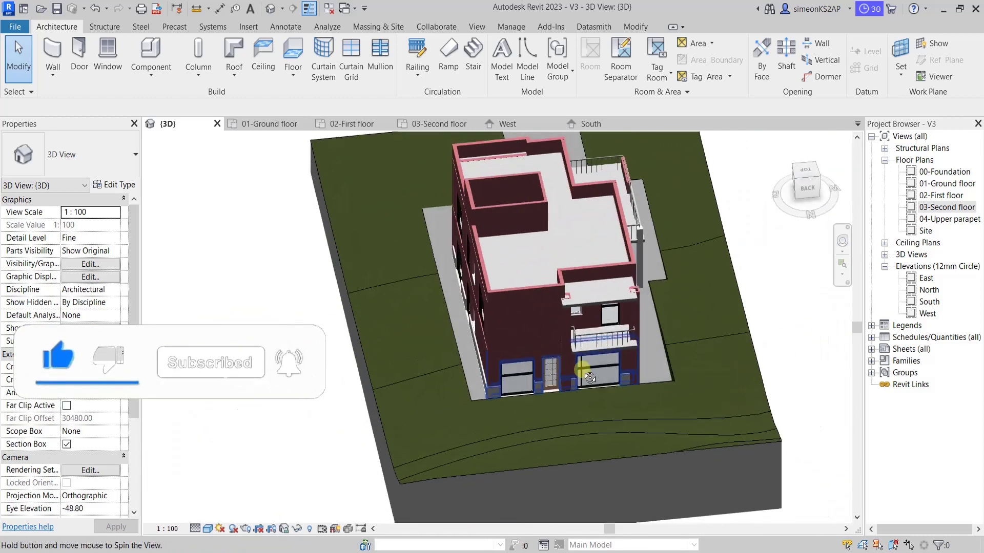
pyautogui.scroll(2, 450, 347)
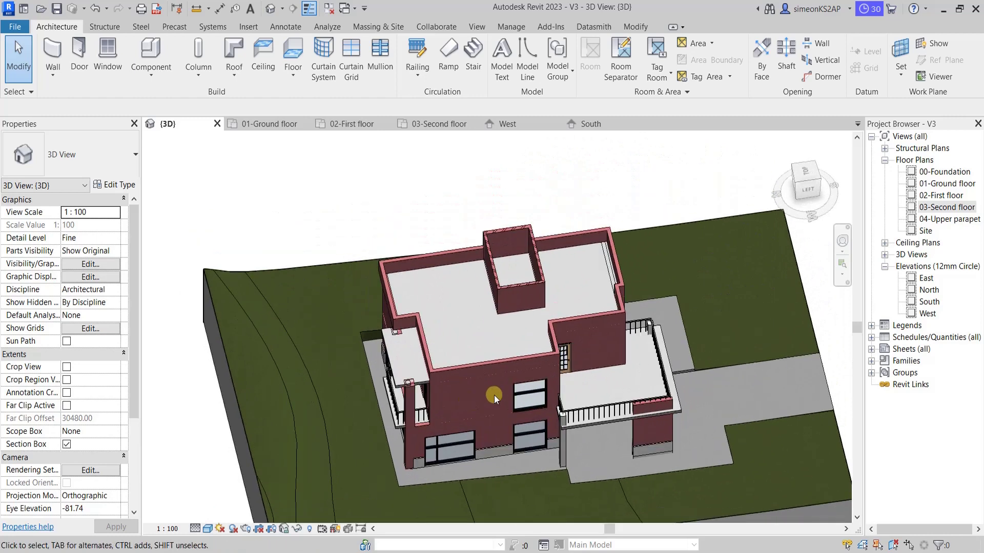
pyautogui.keyDown('shift'); pyautogui.moveTo(494, 395); pyautogui.dragTo(522, 341, button='middle'); pyautogui.keyUp('shift')
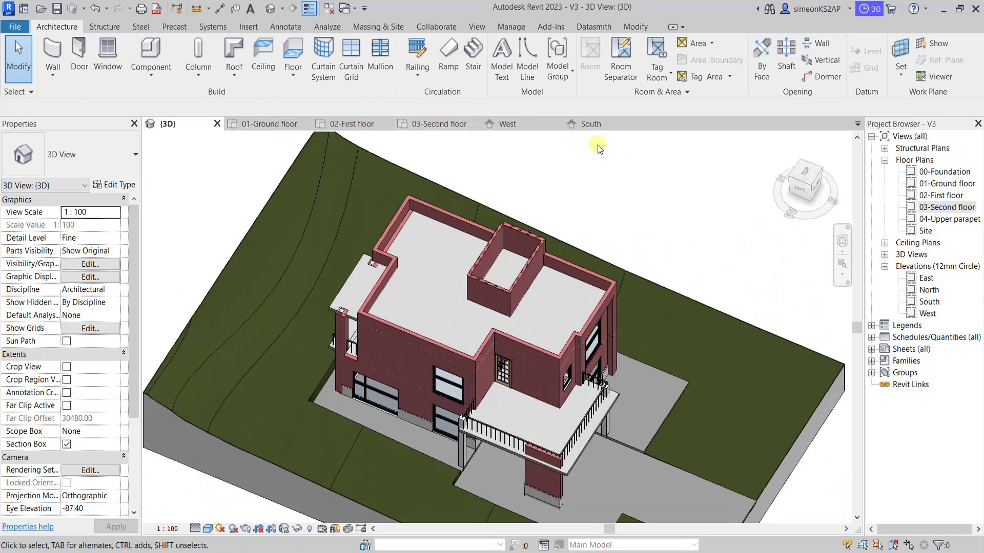
# - In the 03-Second floor plan, hide the imported HD-V3-FF.dwg in the view
pyautogui.click(435, 124)
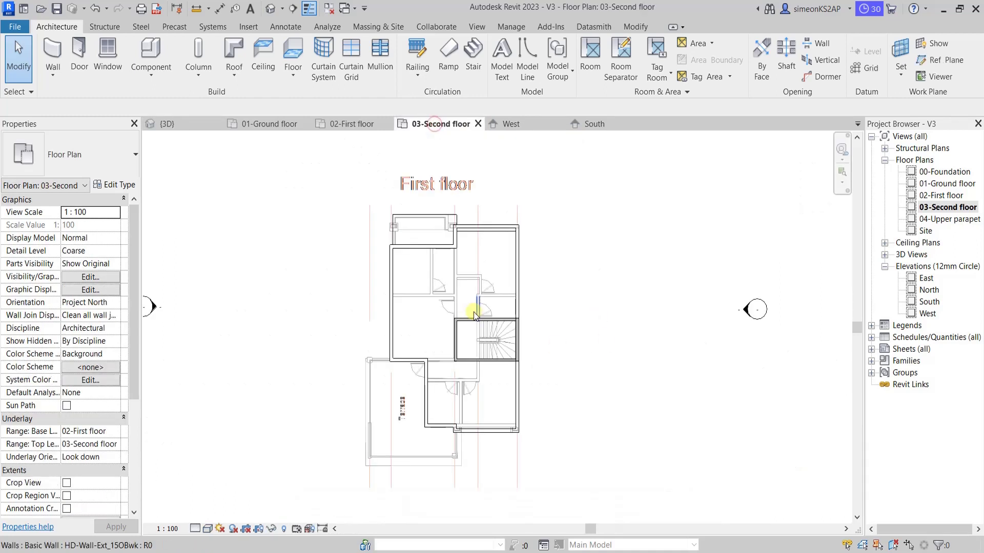
pyautogui.scroll(2, 474, 237)
pyautogui.scroll(2, 552, 239)
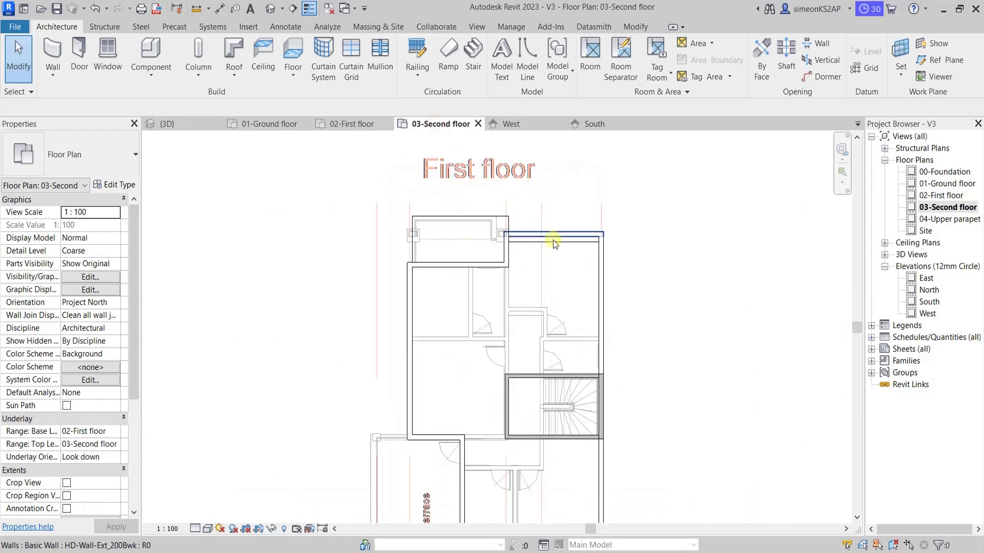
pyautogui.scroll(2, 595, 249)
pyautogui.scroll(-2, 553, 254)
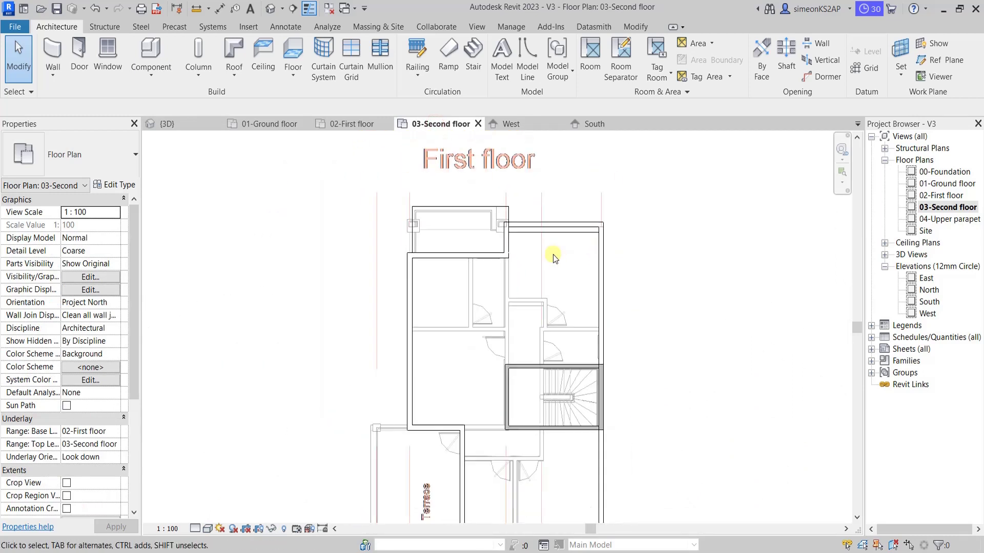
pyautogui.click(542, 208)
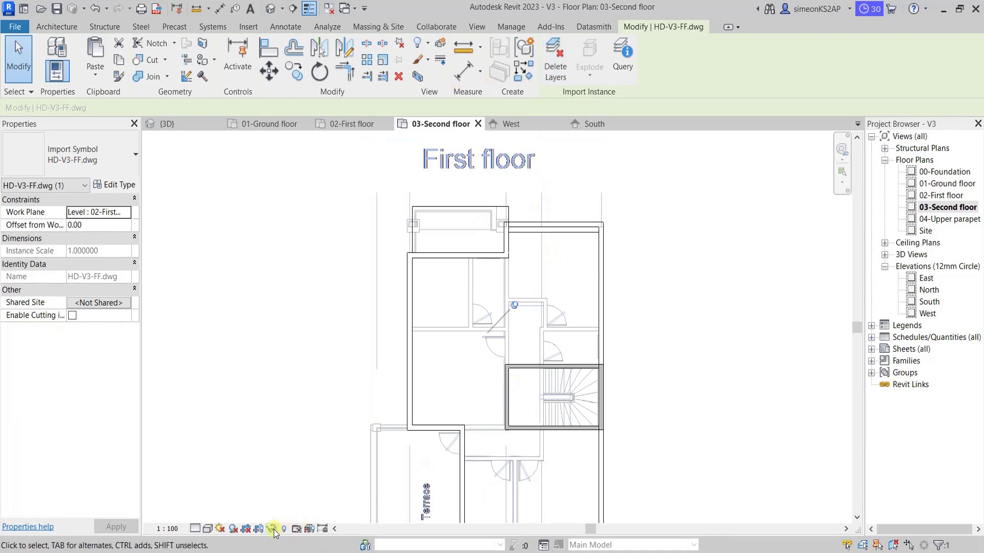
pyautogui.rightClick(687, 219)
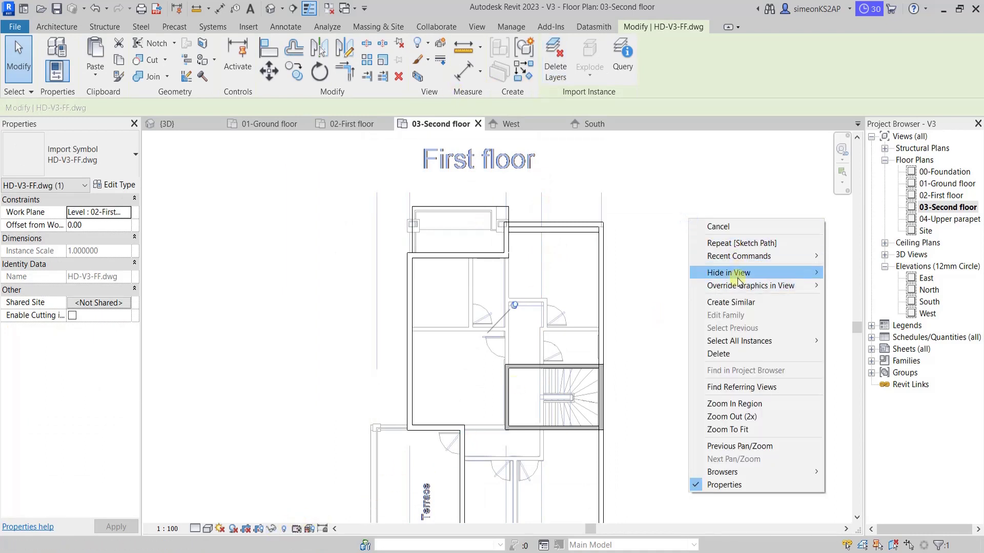
pyautogui.click(864, 274)
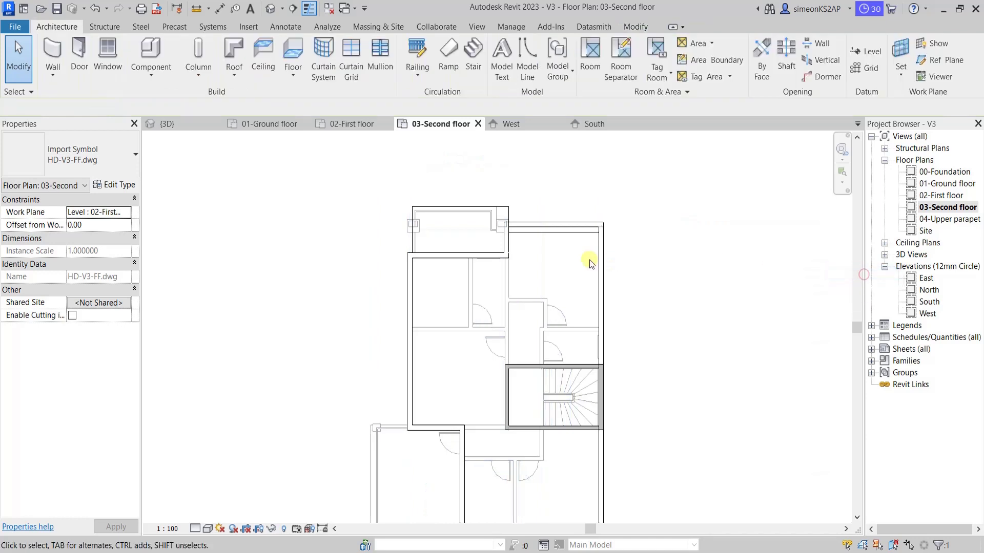
pyautogui.click(589, 260)
pyautogui.moveTo(536, 245)
pyautogui.mouseDown(button='middle')
pyautogui.moveTo(501, 244)
pyautogui.moveTo(509, 209)
pyautogui.mouseUp(button='middle')
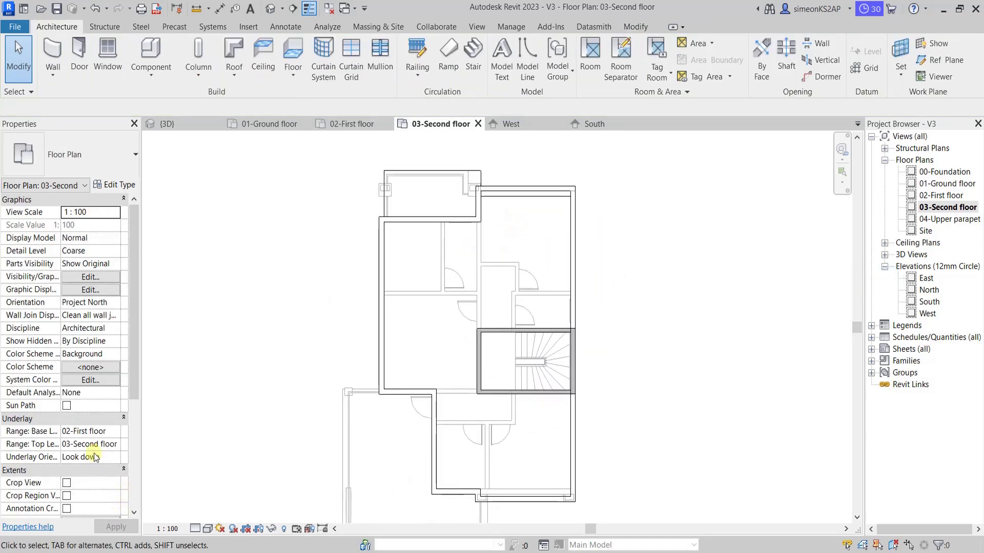
# - Set the view's Underlay Range Base Level to None and apply it
pyautogui.click(111, 436)
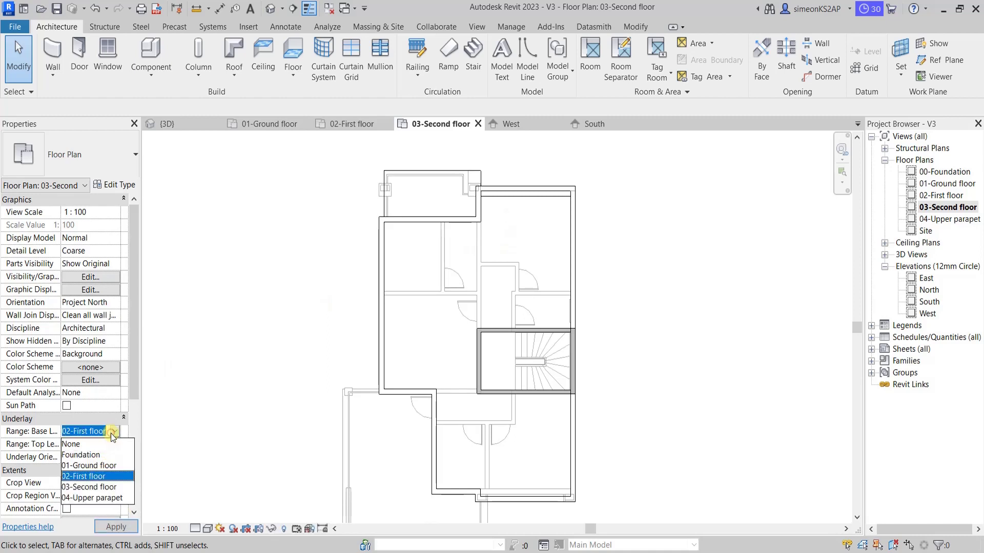
pyautogui.click(76, 442)
pyautogui.click(114, 527)
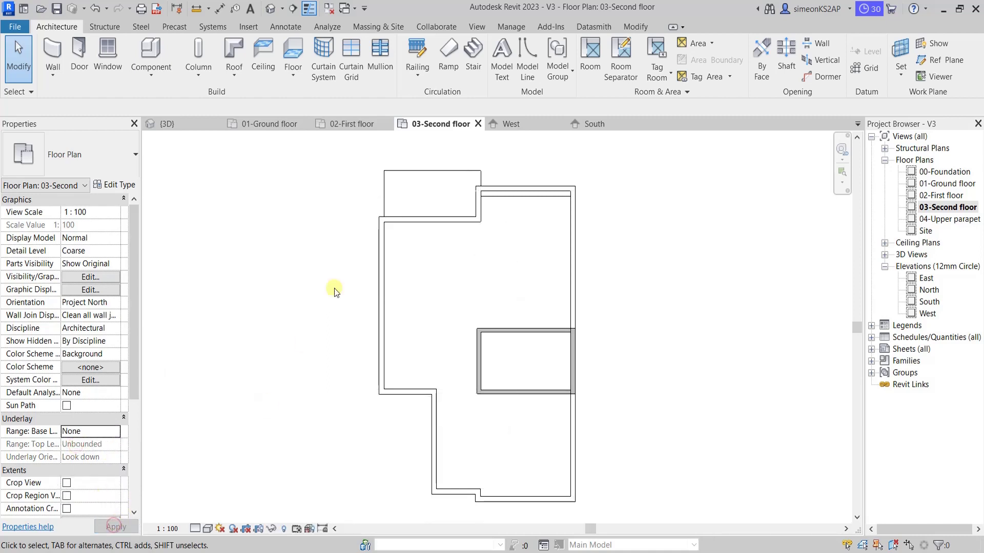
pyautogui.scroll(-1, 510, 259)
pyautogui.scroll(-1, 518, 271)
pyautogui.moveTo(518, 185); pyautogui.dragTo(523, 218, button='middle')
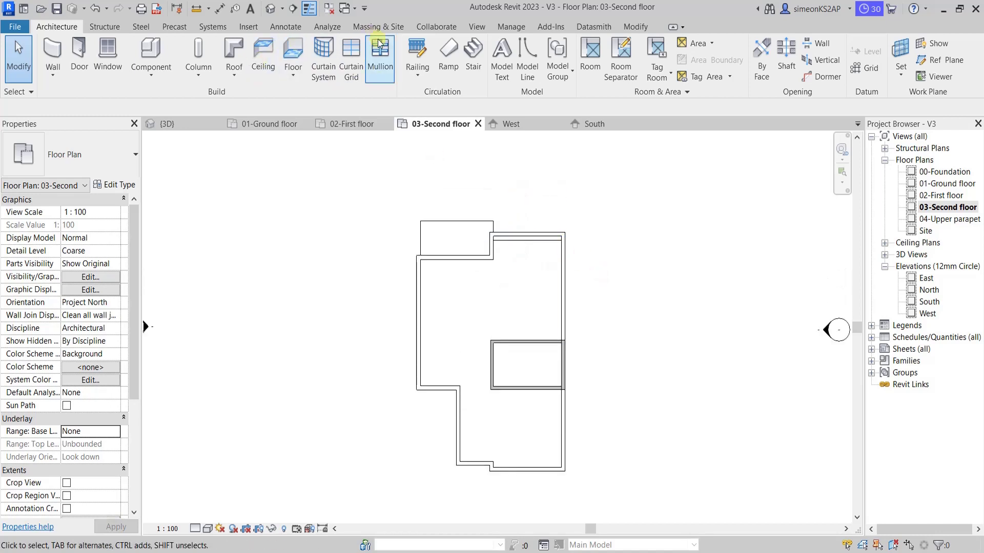
# - Start a sketched railing path and pick the top, upper vertical and right wall edges
pyautogui.click(417, 51)
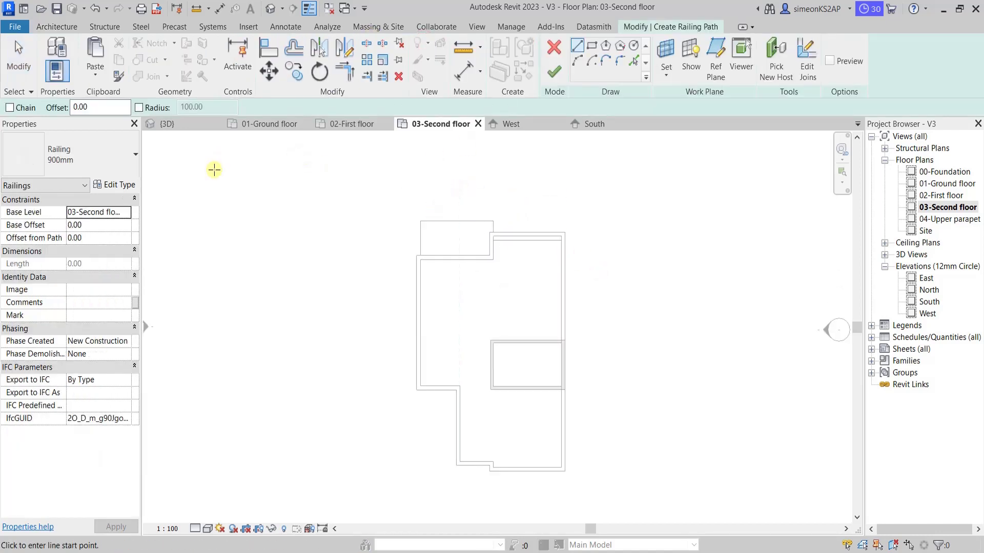
pyautogui.scroll(2, 500, 231)
pyautogui.scroll(2, 499, 233)
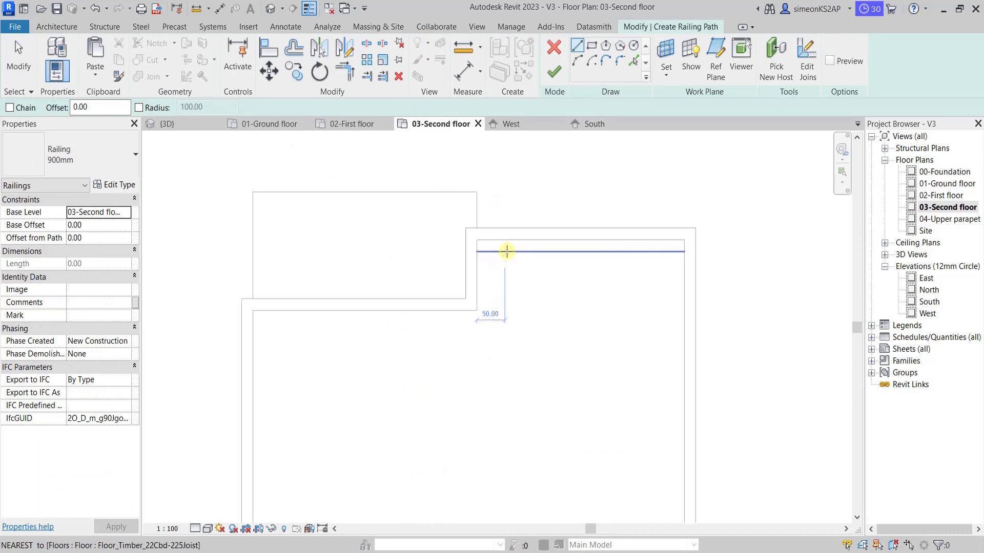
pyautogui.scroll(1, 497, 235)
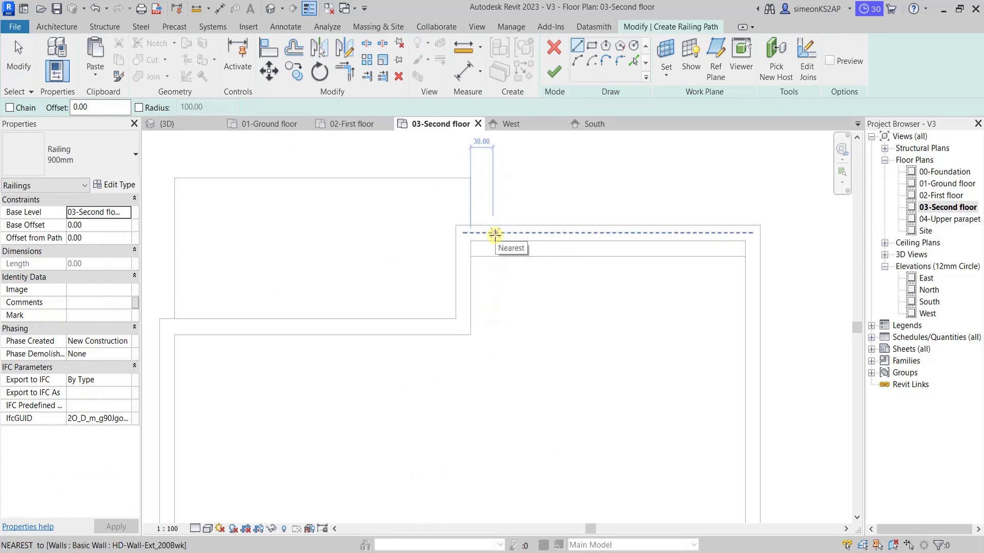
pyautogui.click(495, 233)
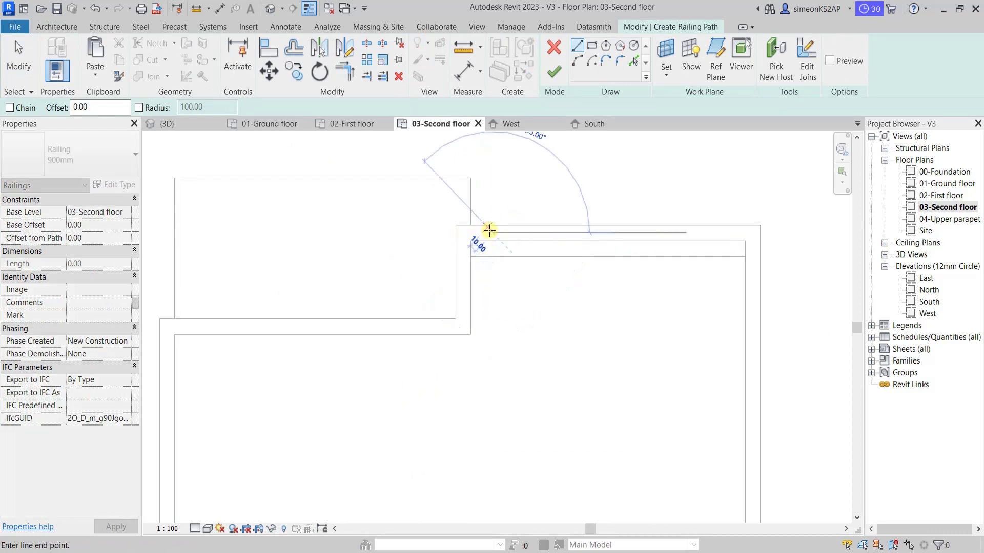
pyautogui.press('Escape')
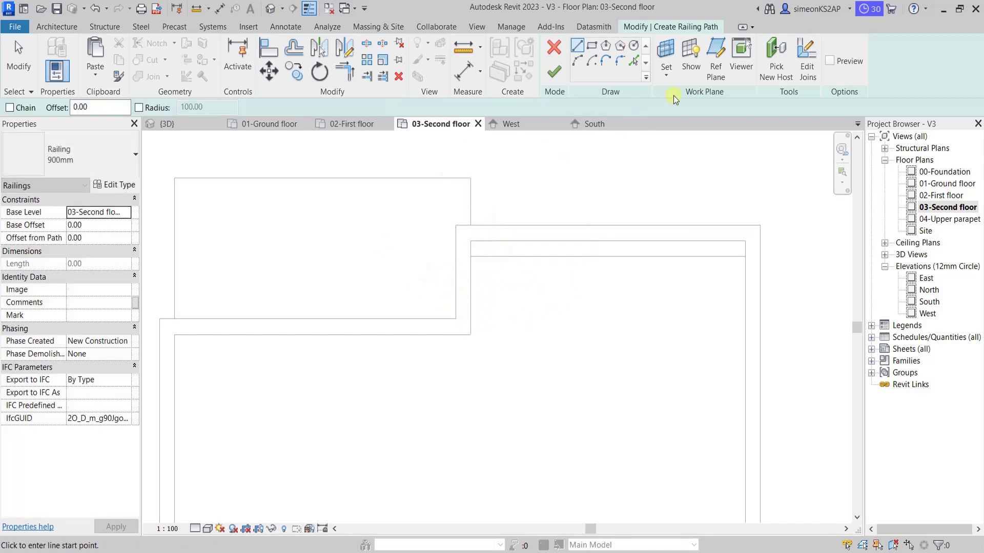
pyautogui.click(634, 62)
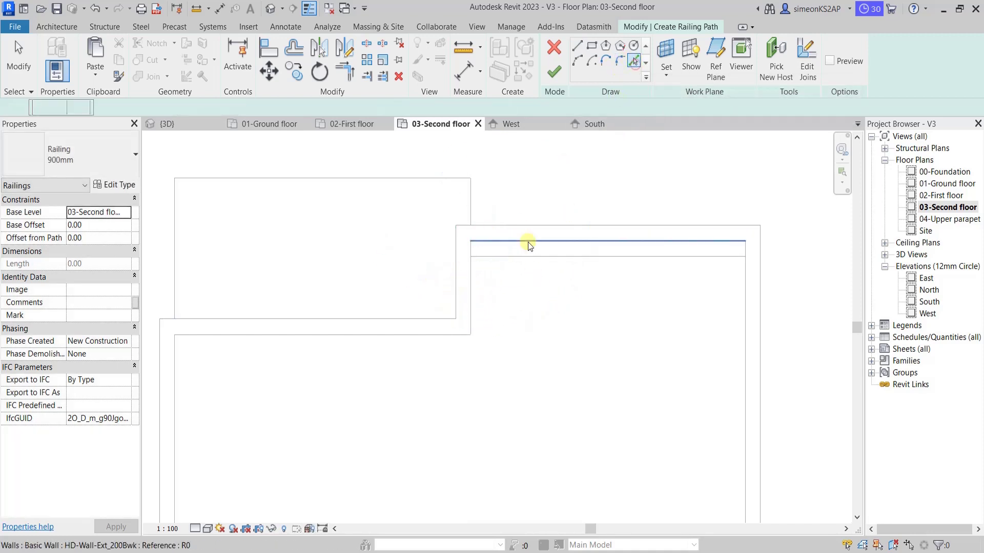
pyautogui.click(525, 235)
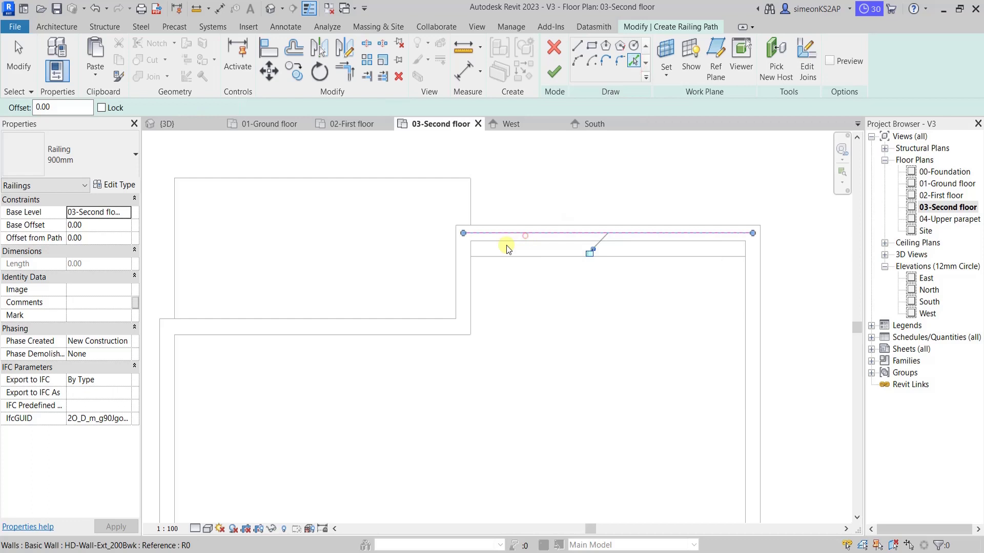
pyautogui.click(461, 278)
pyautogui.click(412, 328)
pyautogui.scroll(-1, 471, 287)
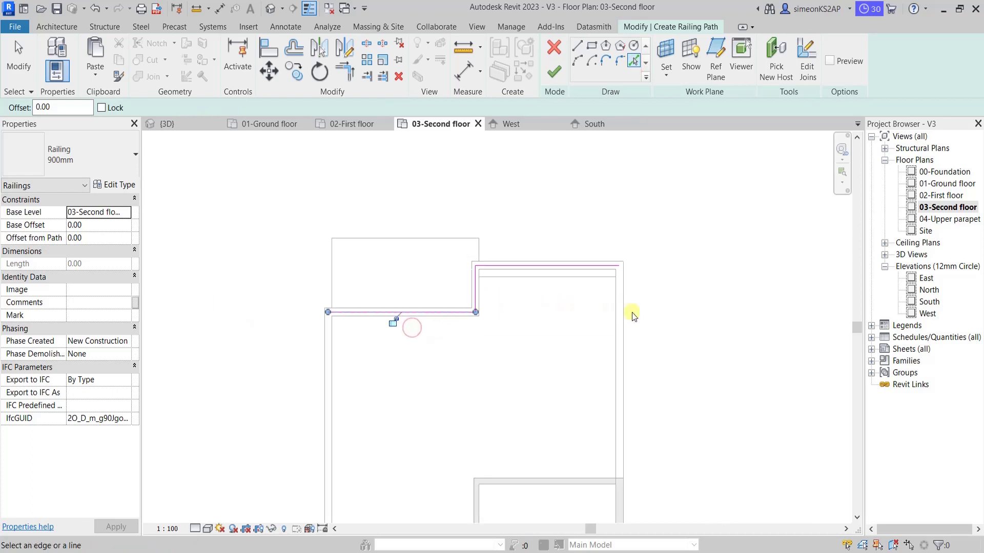
pyautogui.click(613, 315)
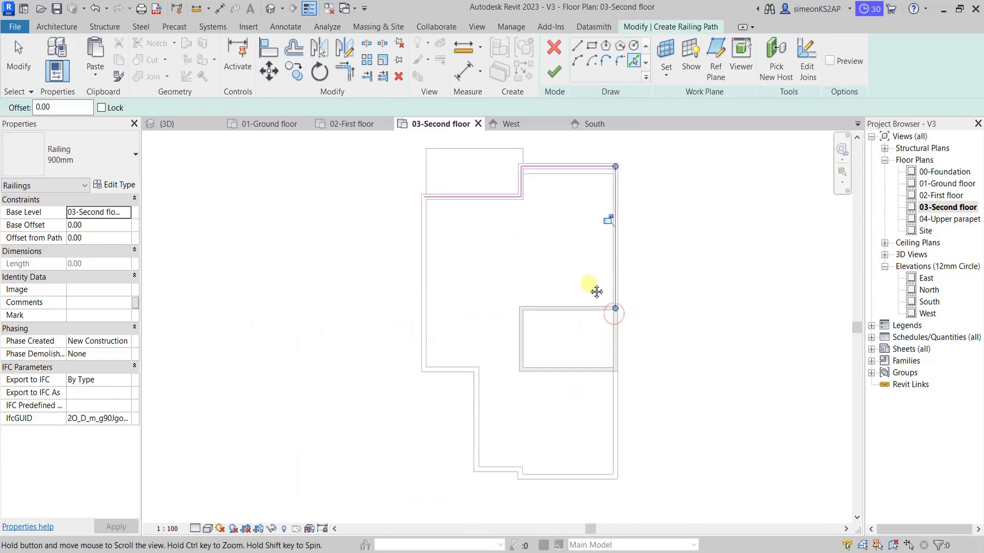
# - Pick the lower right, bottom, short vertical, horizontal and left vertical wall edges
pyautogui.moveTo(585, 354); pyautogui.dragTo(617, 415, button='middle')
pyautogui.click(616, 415)
pyautogui.scroll(2, 623, 392)
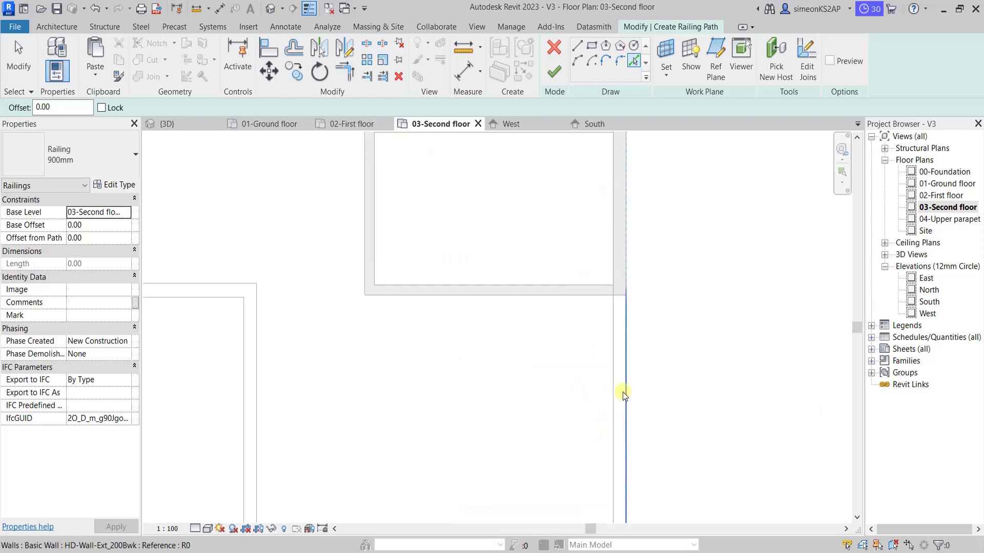
pyautogui.scroll(-1, 589, 394)
pyautogui.moveTo(589, 394); pyautogui.dragTo(630, 308, button='middle')
pyautogui.scroll(-1, 567, 369)
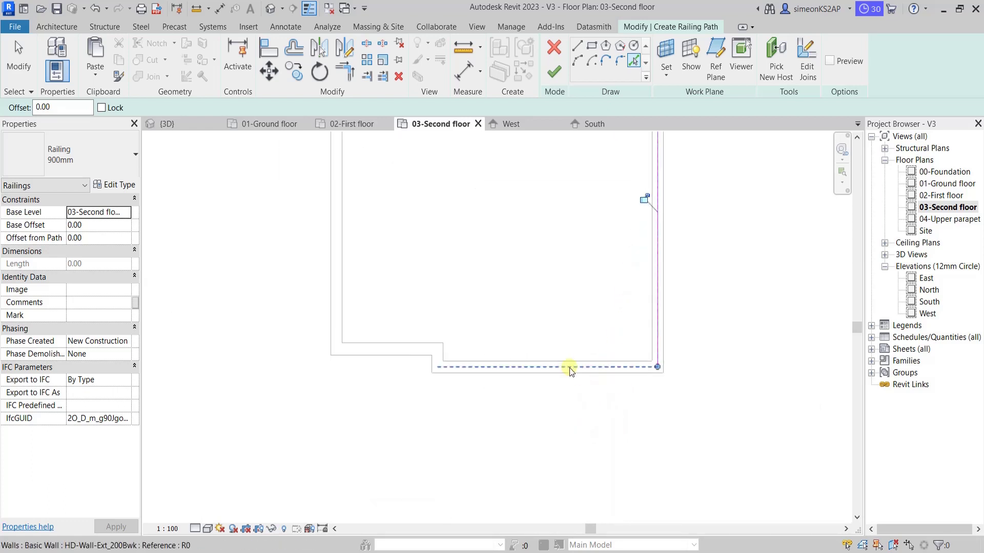
pyautogui.click(566, 368)
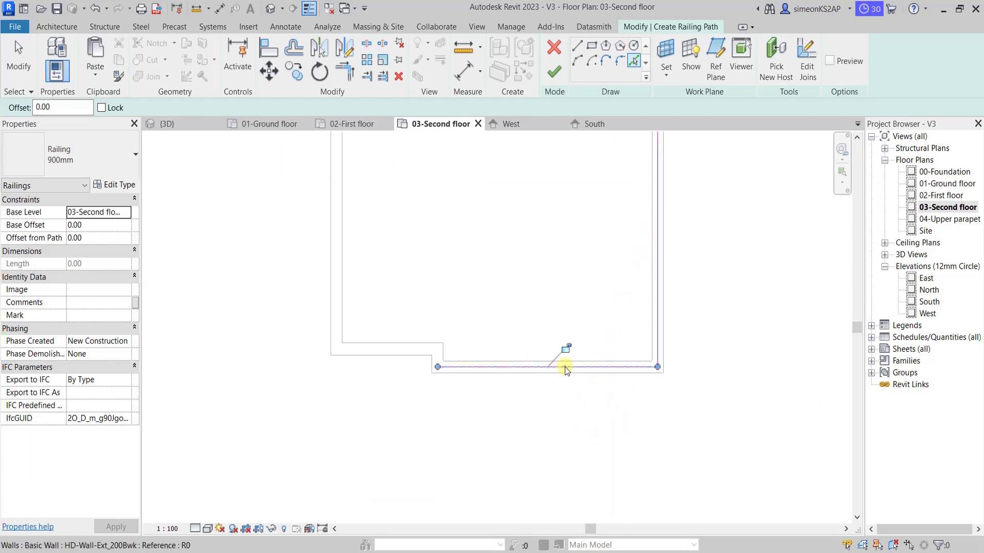
pyautogui.click(442, 356)
pyautogui.click(407, 349)
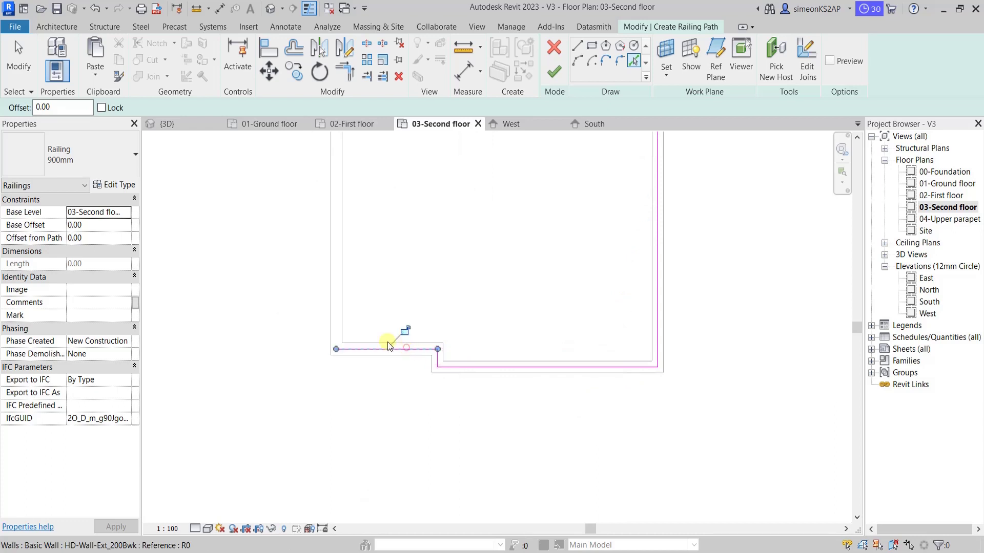
pyautogui.click(336, 314)
pyautogui.scroll(-3, 369, 273)
# - Pick the upper-left wall edges to close the outline and finish the 900mm railing
pyautogui.moveTo(402, 231); pyautogui.dragTo(439, 336, button='middle')
pyautogui.scroll(2, 341, 319)
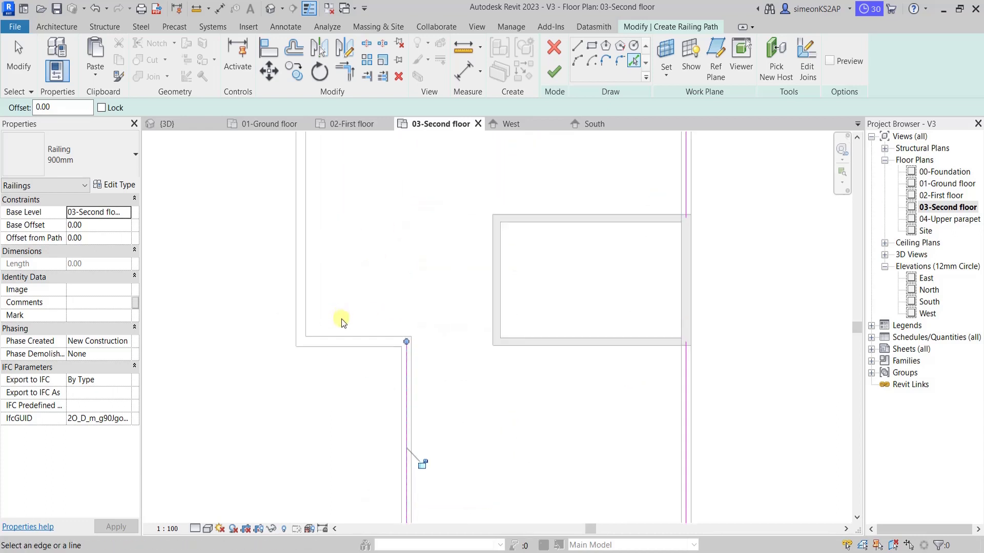
pyautogui.click(339, 342)
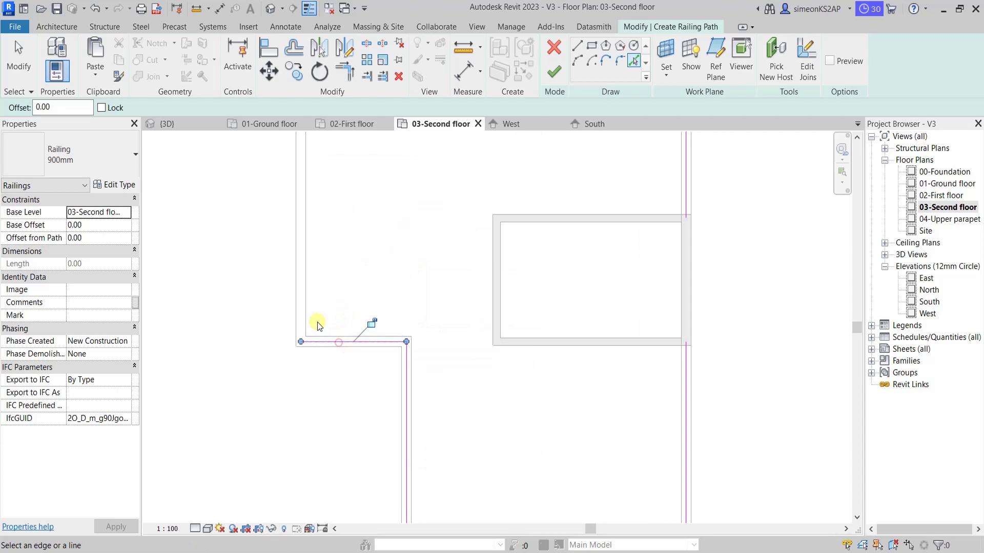
pyautogui.click(300, 294)
pyautogui.scroll(-2, 359, 275)
pyautogui.scroll(-2, 406, 244)
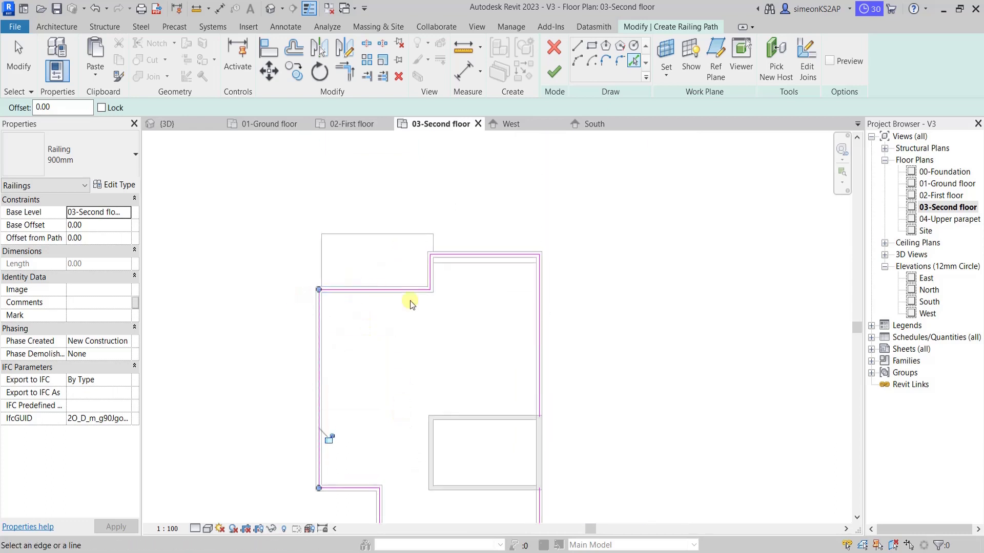
pyautogui.moveTo(409, 303); pyautogui.dragTo(497, 326, button='middle')
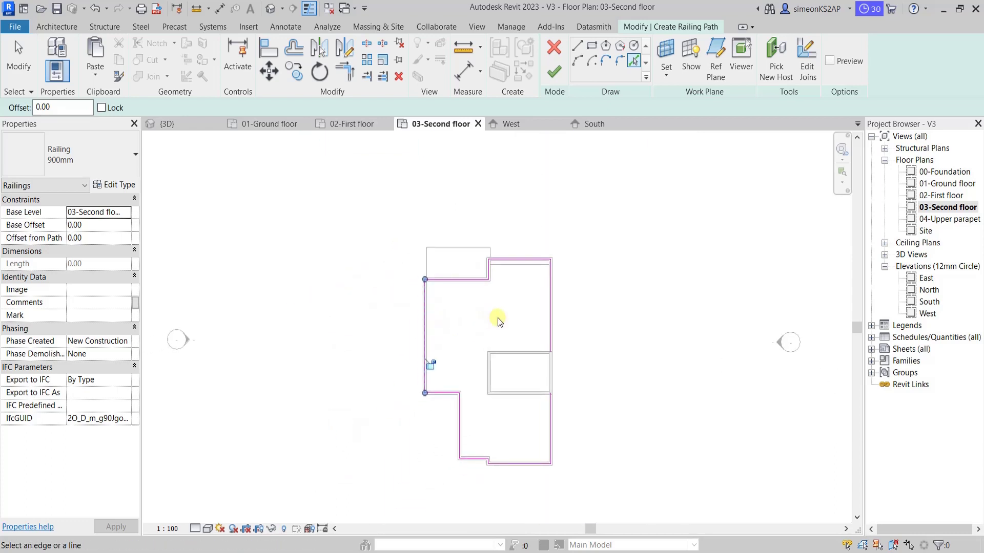
pyautogui.scroll(2, 498, 319)
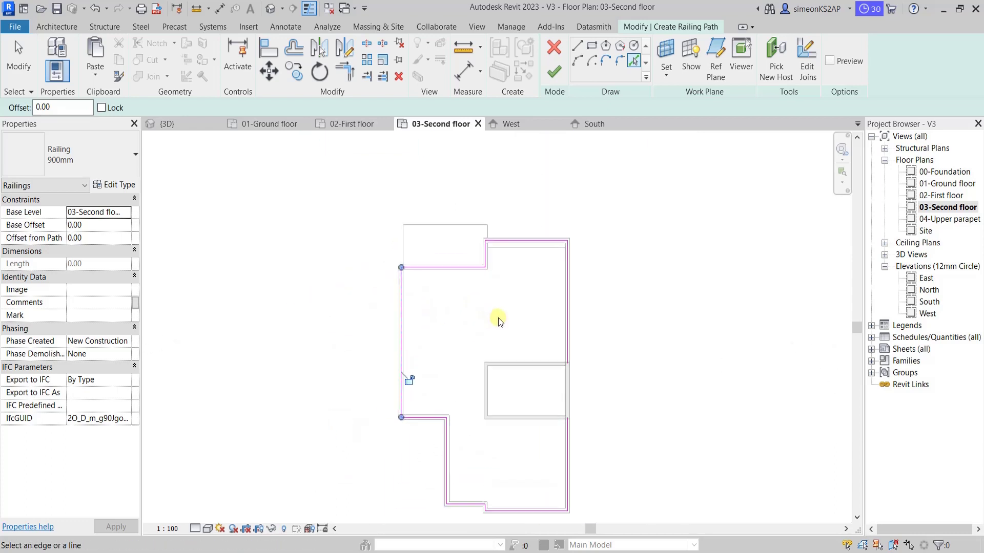
pyautogui.click(555, 73)
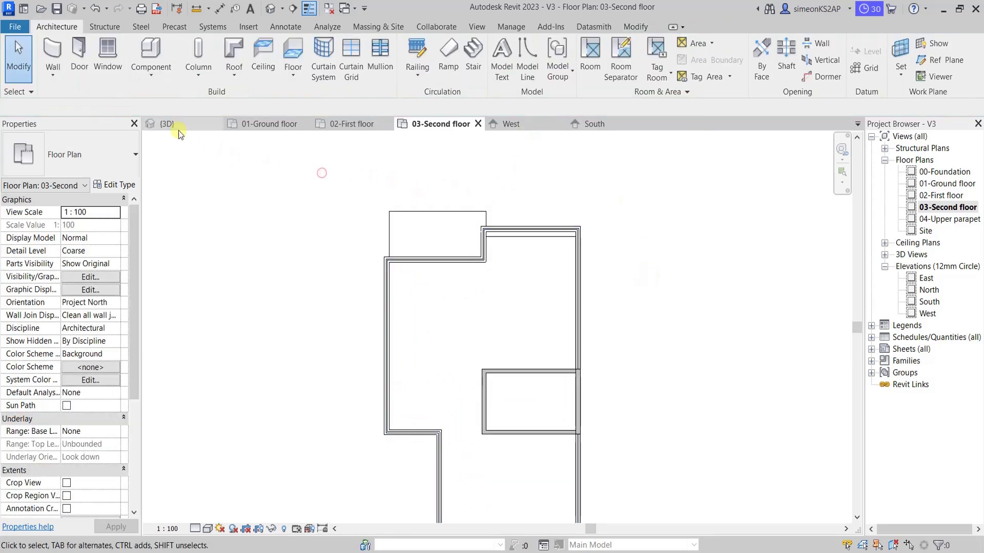
# - In 3D, select the 3760.00-long roof railing and edit its 0.00 Base Offset
pyautogui.click(175, 125)
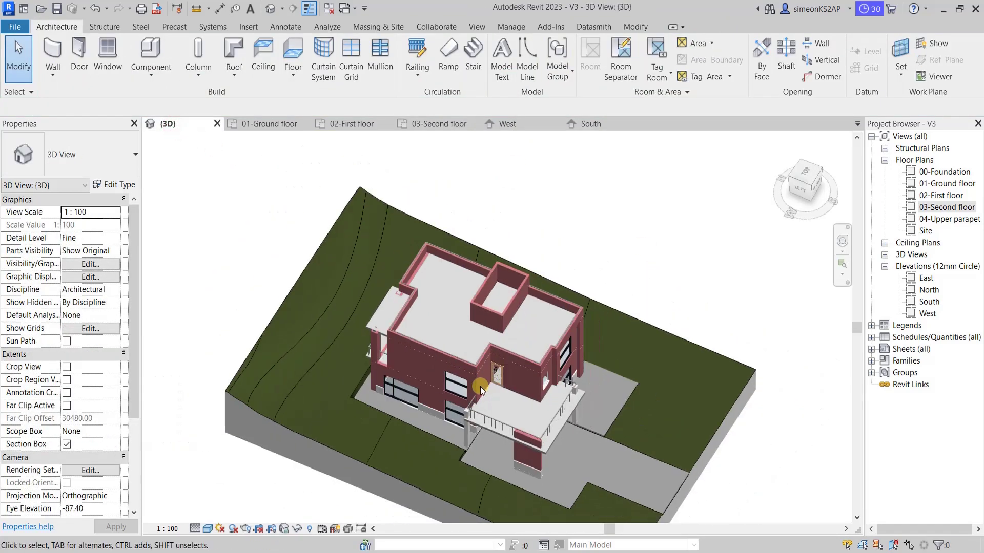
pyautogui.keyDown('shift'); pyautogui.moveTo(481, 386); pyautogui.dragTo(491, 386, button='middle'); pyautogui.keyUp('shift')
pyautogui.scroll(2, 434, 328)
pyautogui.scroll(2, 437, 313)
pyautogui.scroll(2, 444, 350)
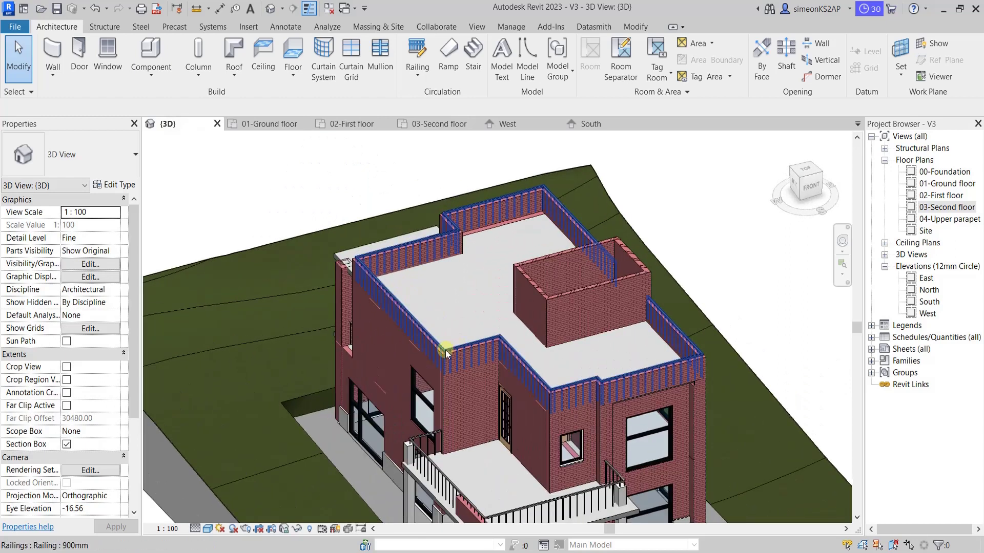
pyautogui.click(444, 349)
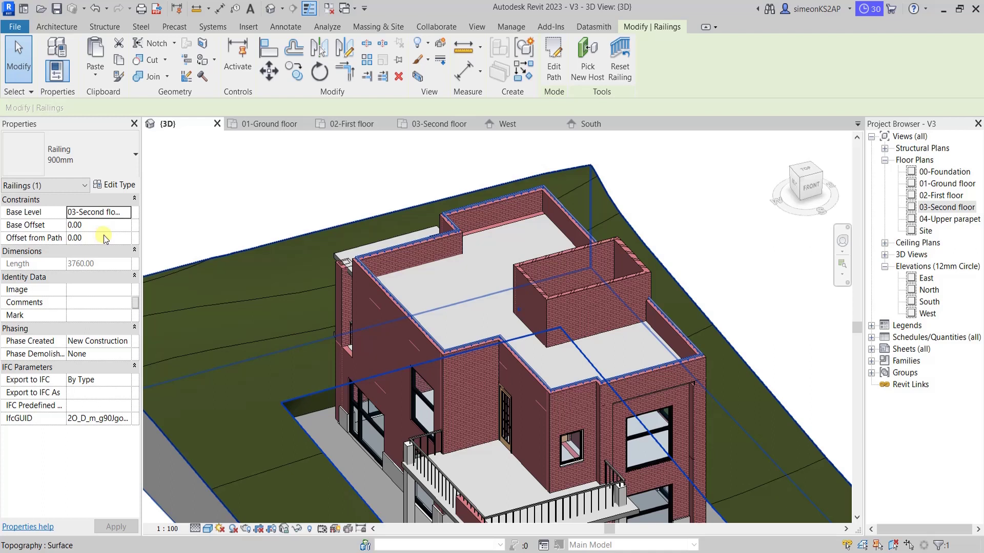
pyautogui.click(100, 228)
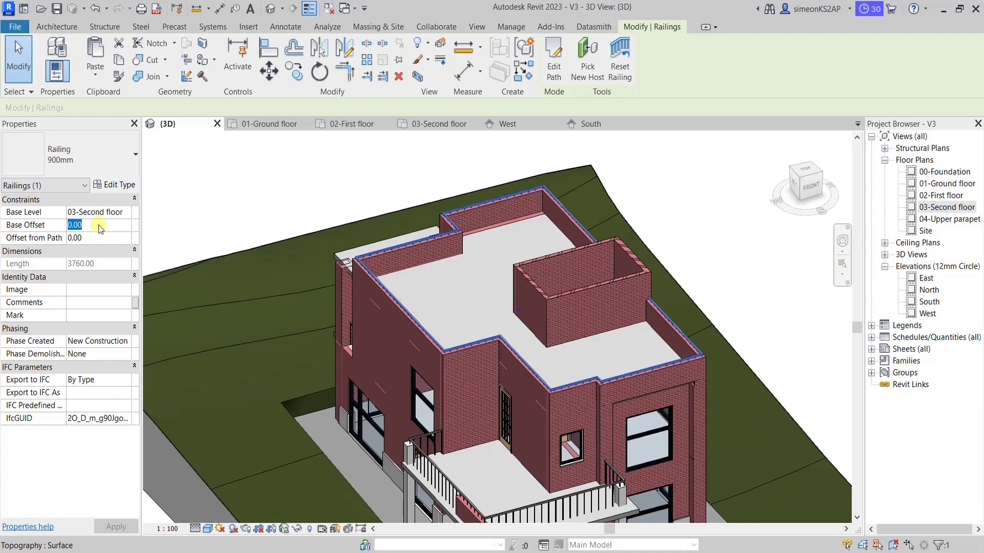
# - Give the roof railings a Base Offset of 80, then orbit the 3D view to check them on the parapets
pyautogui.write('80')
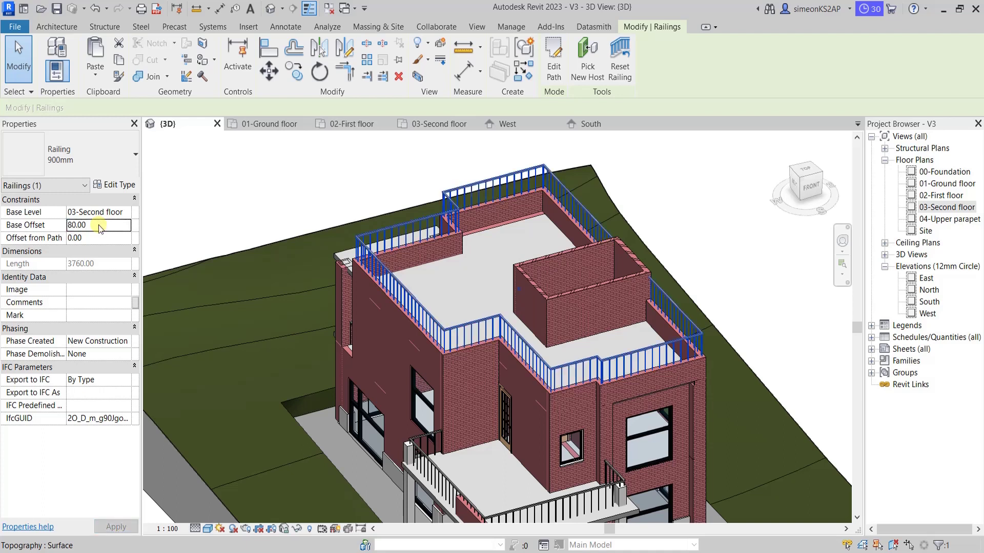
pyautogui.scroll(-4, 451, 248)
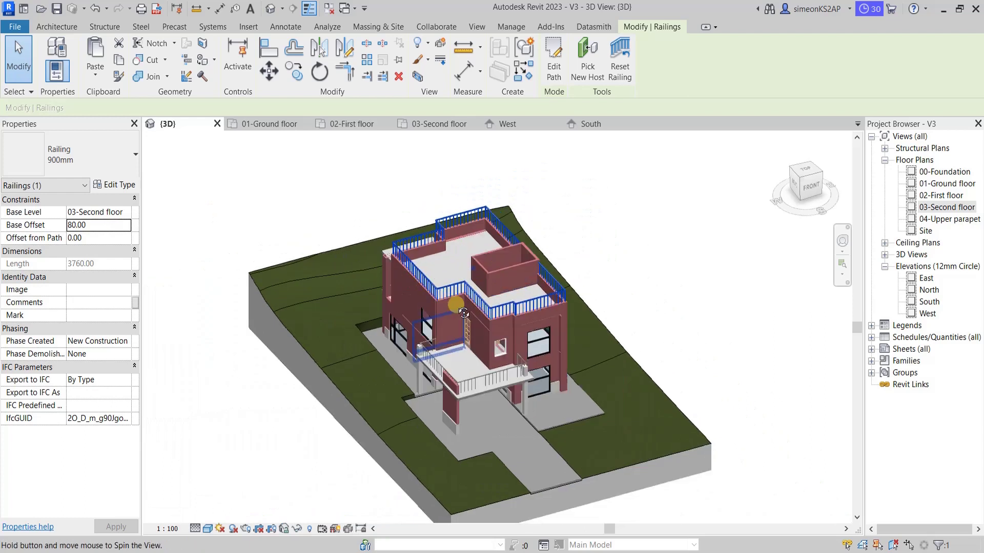
pyautogui.moveTo(463, 313)
pyautogui.keyDown('shift'); pyautogui.mouseDown(button='middle')
pyautogui.moveTo(564, 299)
pyautogui.moveTo(572, 336)
pyautogui.mouseUp(button='middle'); pyautogui.keyUp('shift')
pyautogui.click(663, 189)
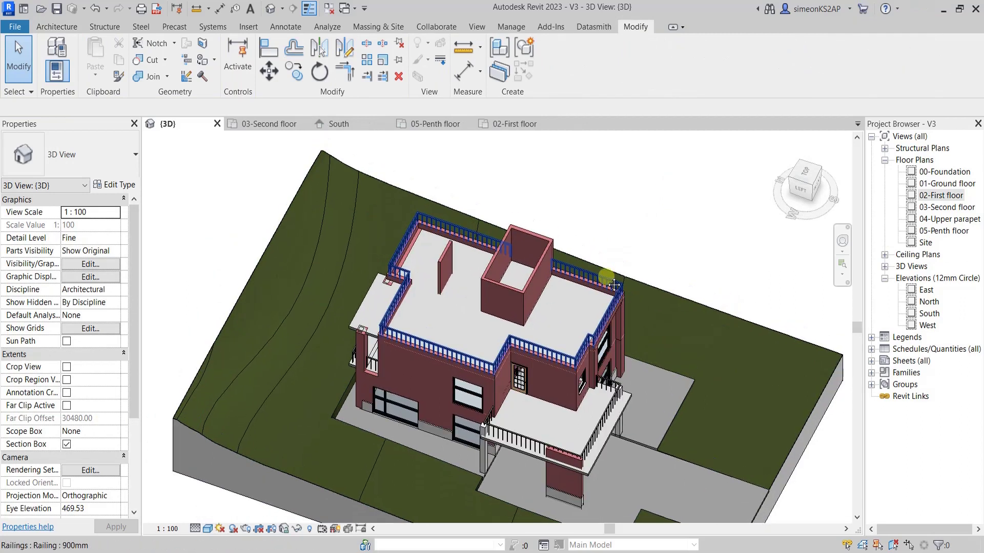
pyautogui.scroll(1, 614, 285)
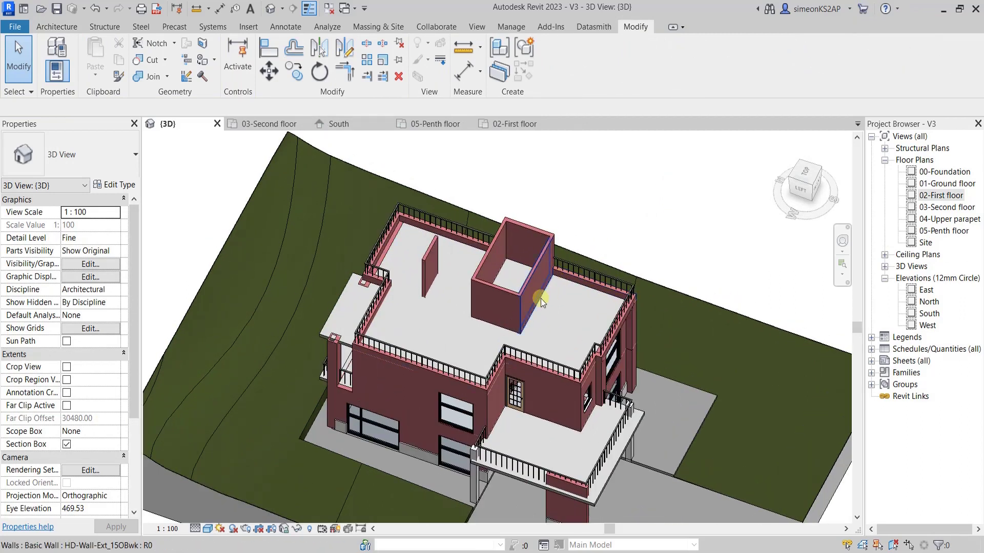
pyautogui.moveTo(540, 299); pyautogui.dragTo(553, 291, button='middle')
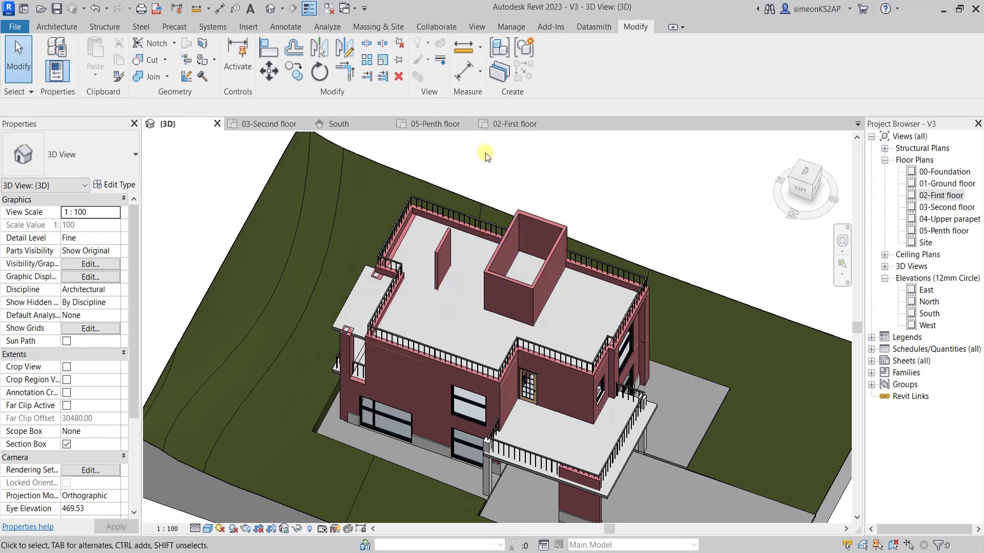
# - Start a Roof by Footprint sketch on the 05-Penth floor plan
pyautogui.click(436, 124)
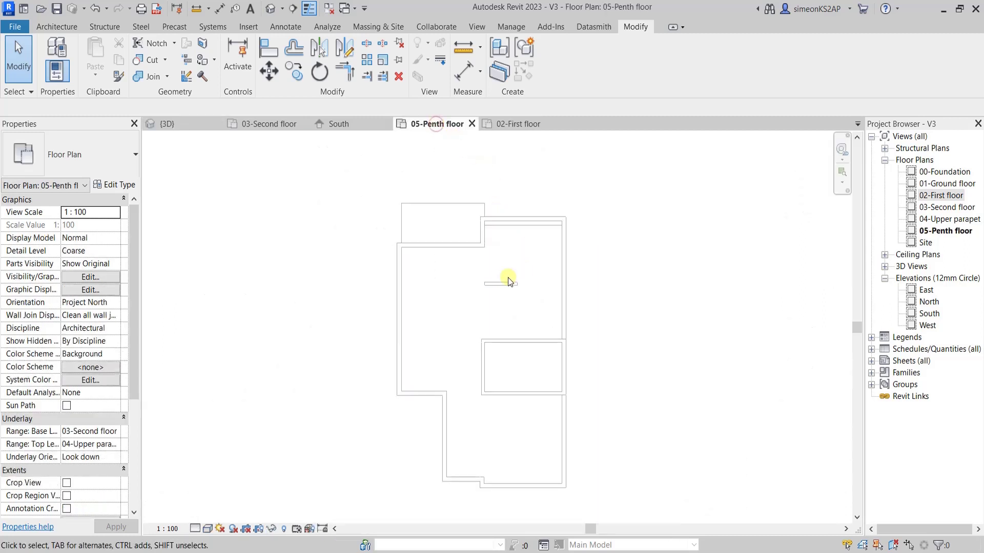
pyautogui.click(55, 23)
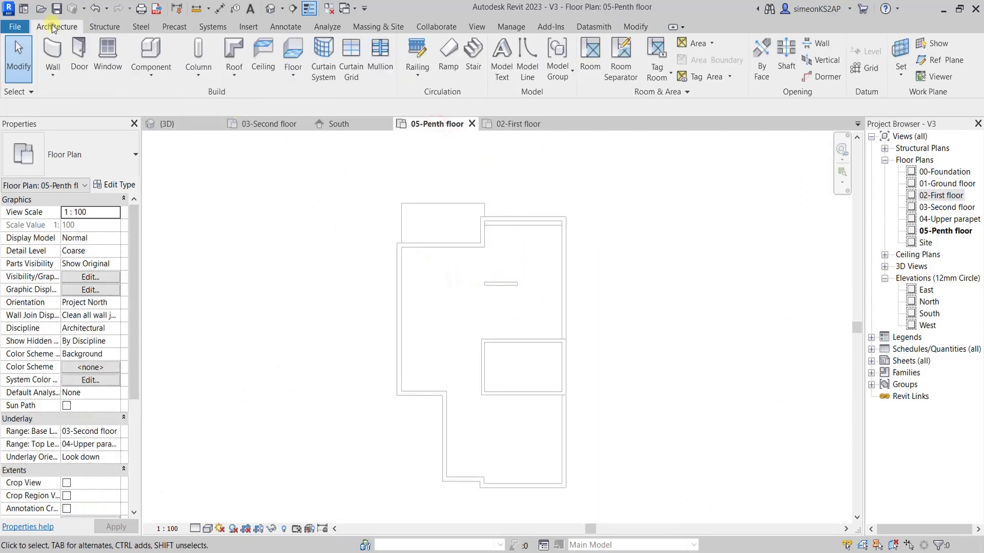
pyautogui.click(239, 76)
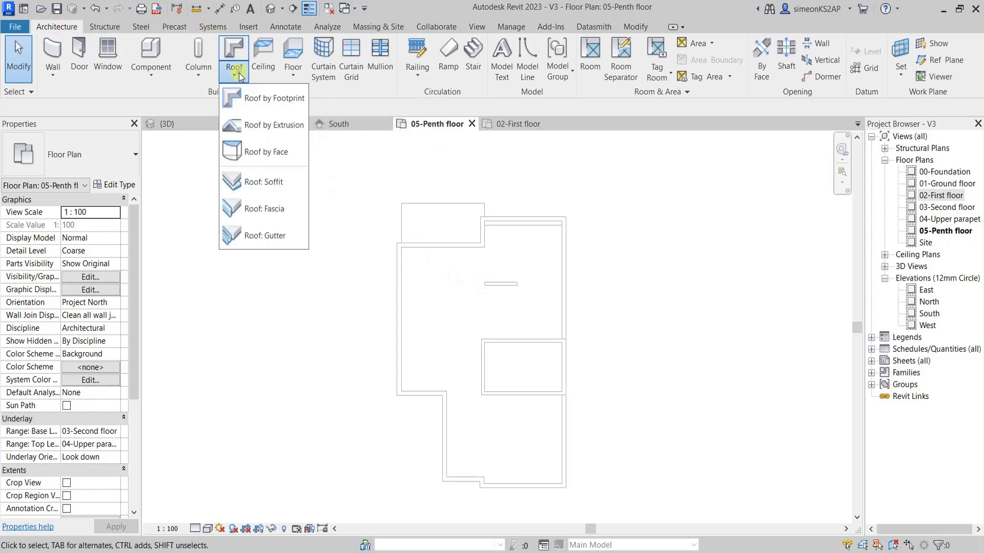
pyautogui.click(254, 99)
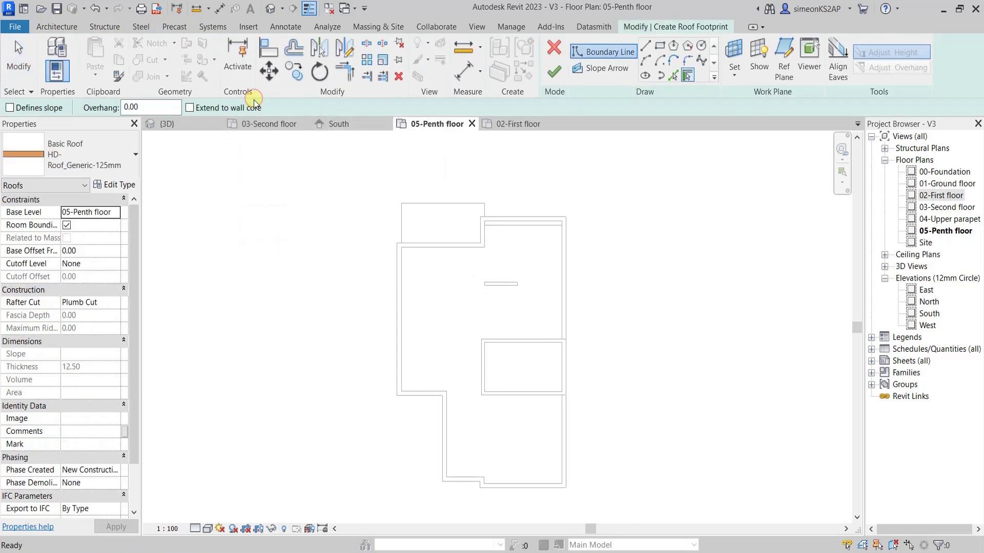
# - Use roof type HD-Roof_Generic-125mm with a 20 overhang and Defines slope ticked
pyautogui.click(123, 160)
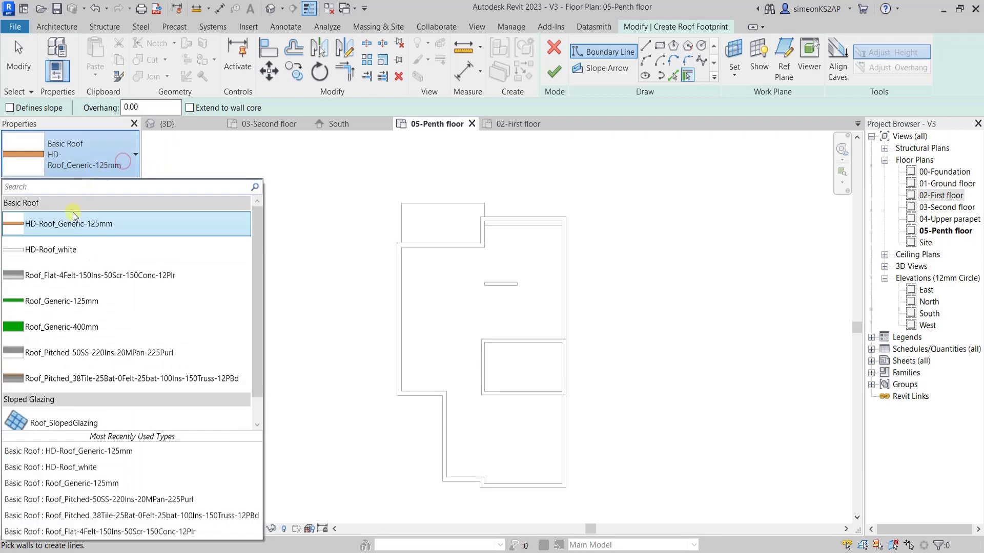
pyautogui.click(68, 226)
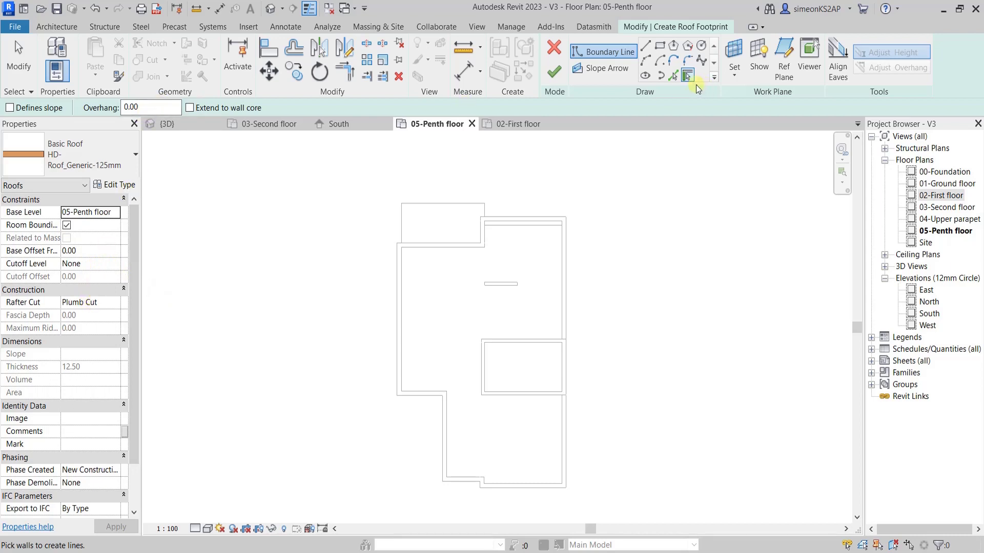
pyautogui.doubleClick(159, 110)
pyautogui.write('20')
pyautogui.press('Return')
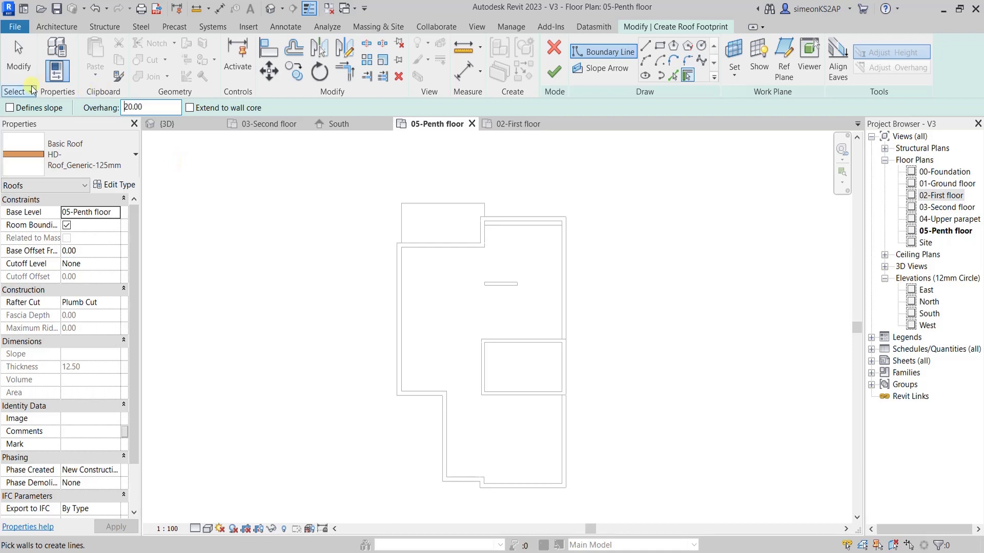
pyautogui.click(9, 108)
# - Add the small room's lower wall as a 10.00° sloped roof edge, then turn off Defines slope
pyautogui.click(688, 82)
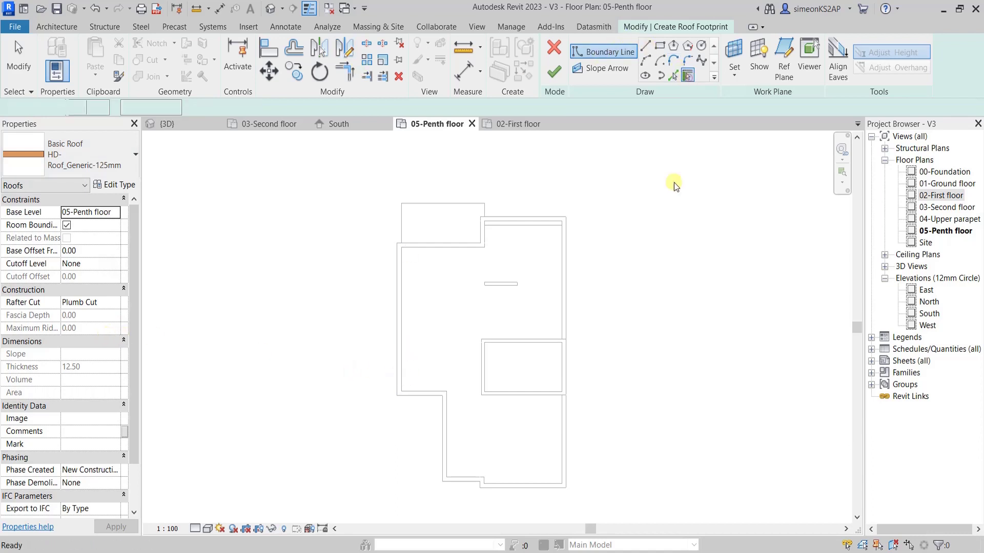
pyautogui.click(517, 394)
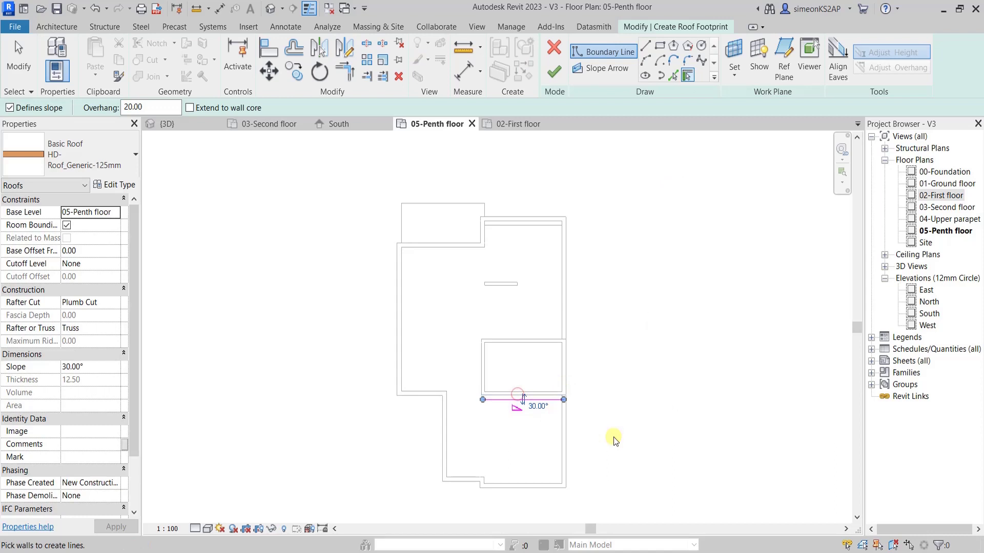
pyautogui.click(94, 369)
pyautogui.write('1')
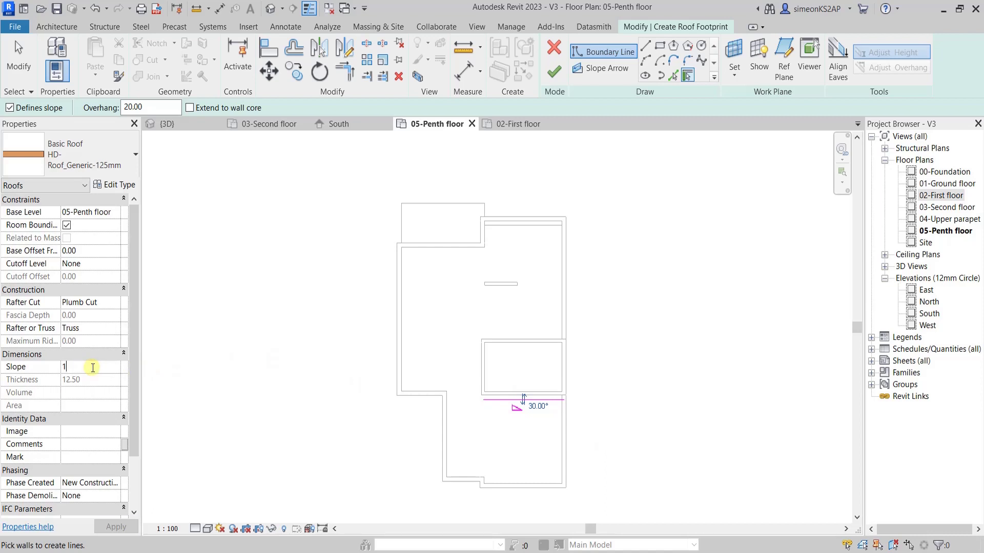
pyautogui.write('0')
pyautogui.press('Return')
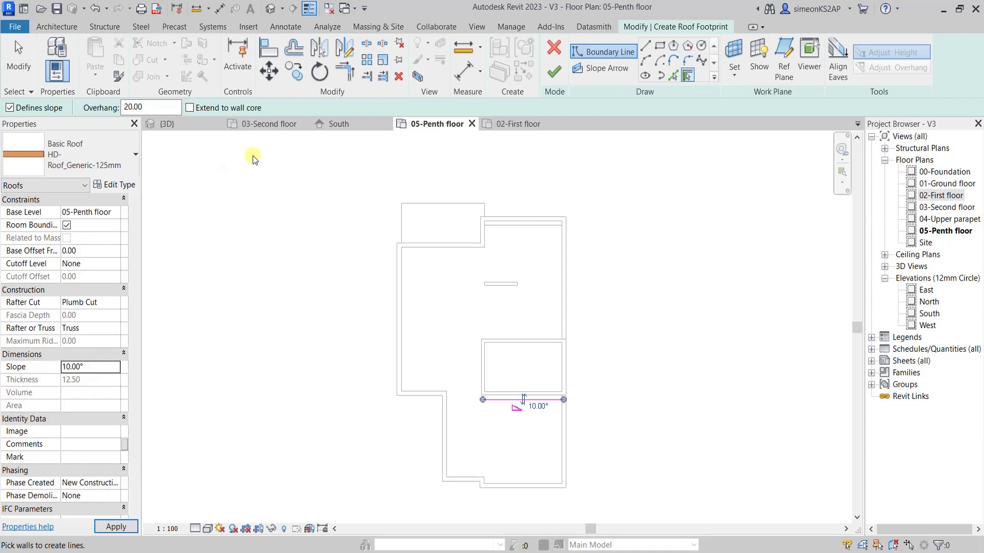
pyautogui.click(151, 106)
pyautogui.moveTo(151, 106); pyautogui.dragTo(116, 107)
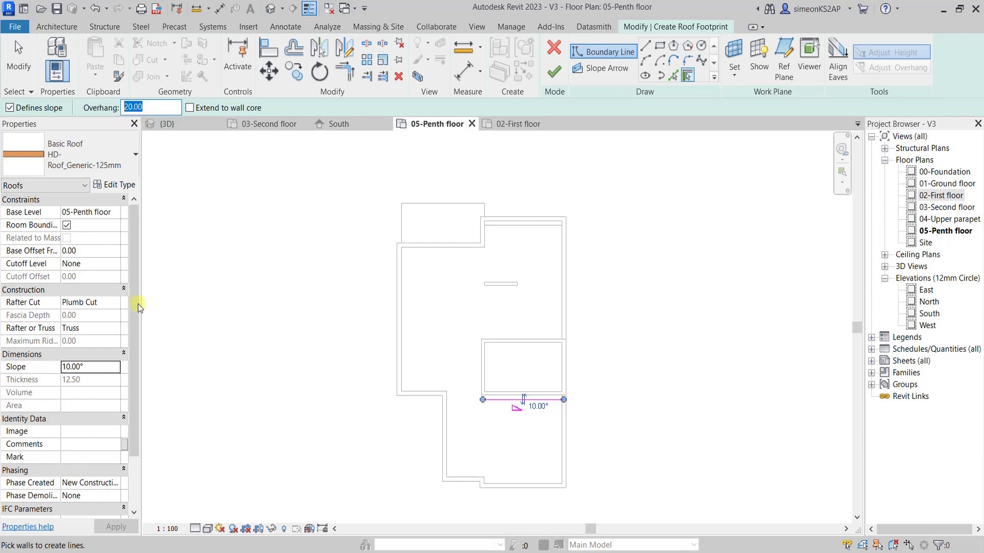
pyautogui.click(28, 108)
# - Add non-sloping roof edges along the enclosure's left, top and right walls
pyautogui.click(688, 77)
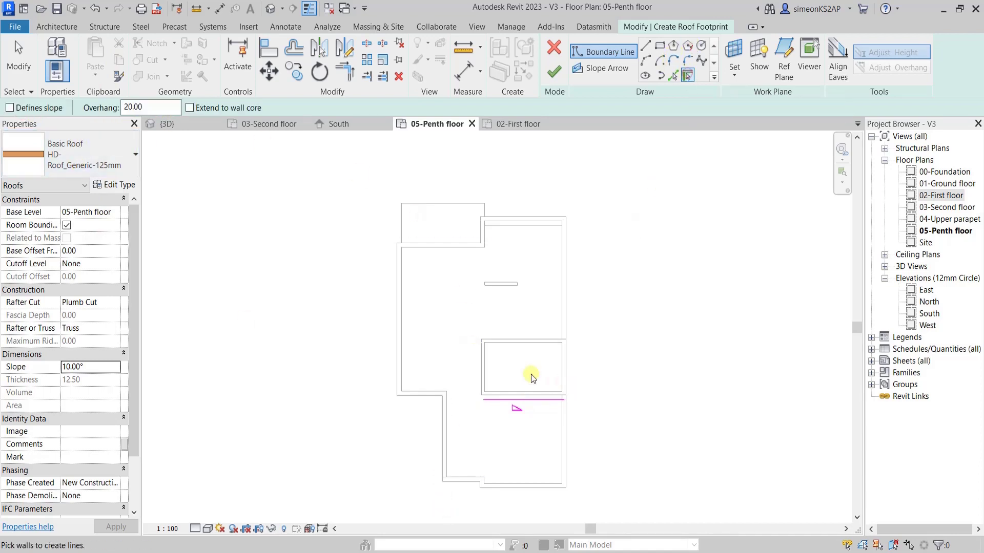
pyautogui.click(482, 361)
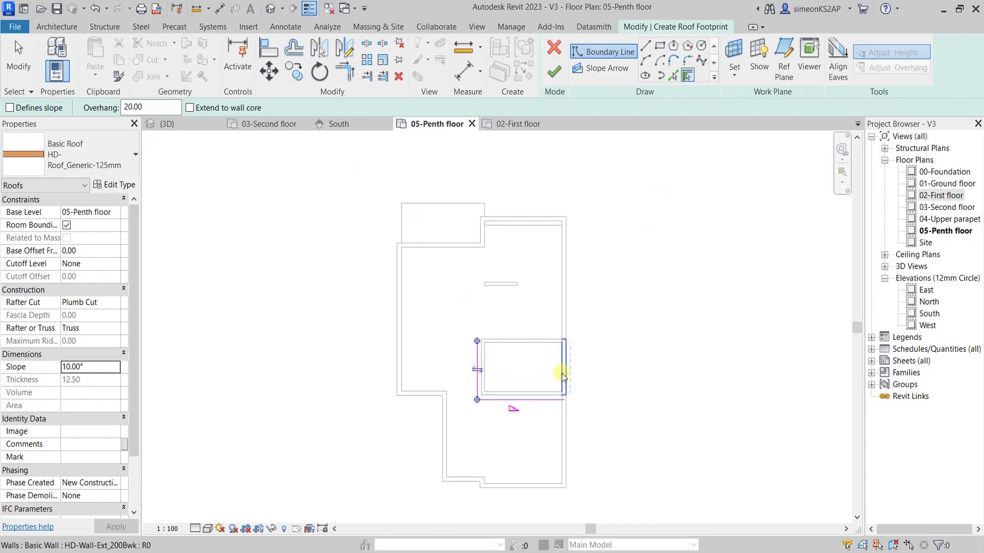
pyautogui.scroll(2, 585, 352)
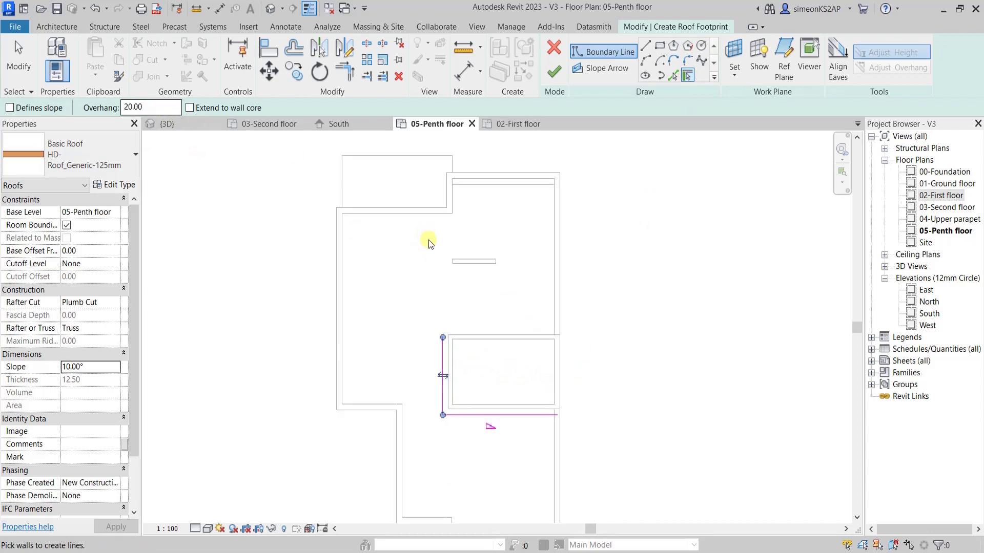
pyautogui.click(461, 260)
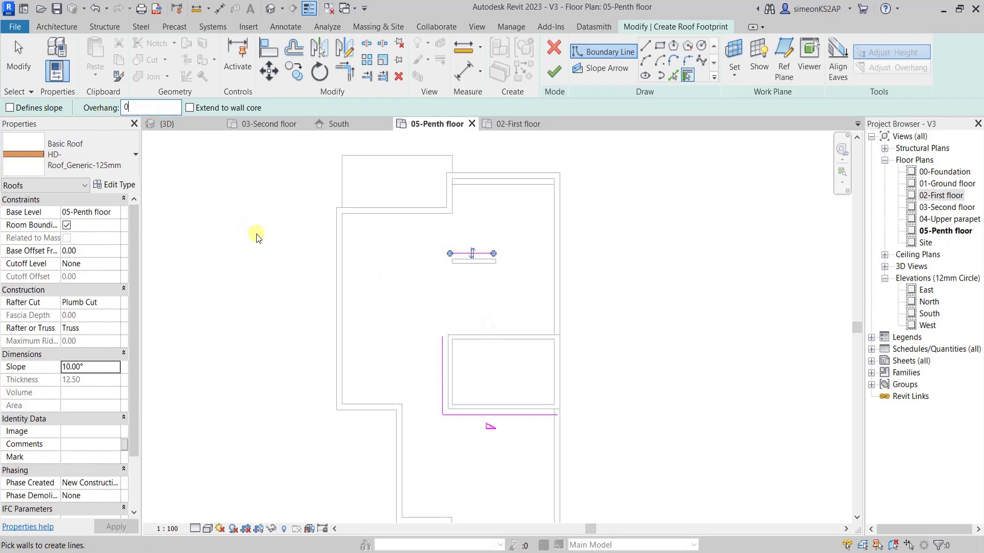
pyautogui.click(560, 361)
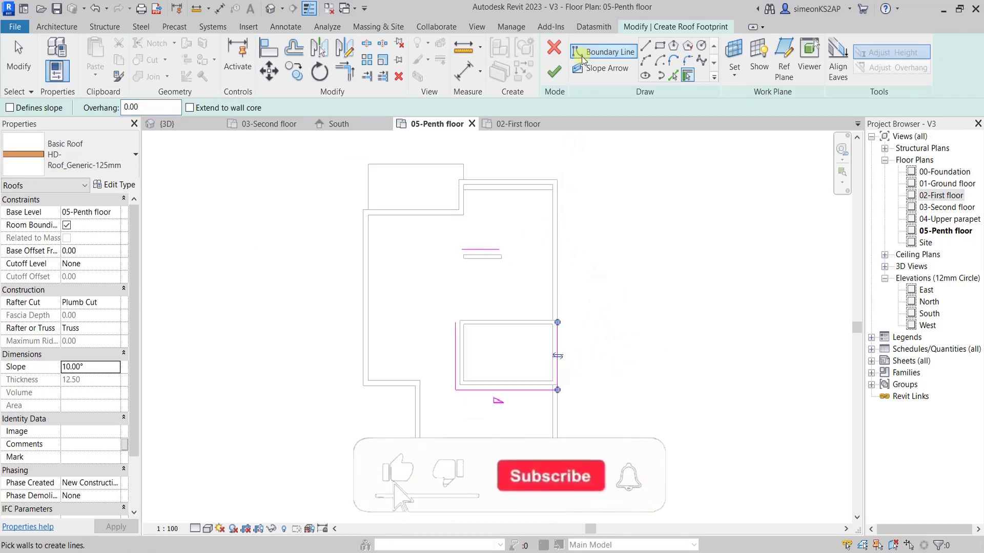
# - Trim the left and right roof edges to the top edge to close the corners
pyautogui.click(345, 70)
pyautogui.click(455, 324)
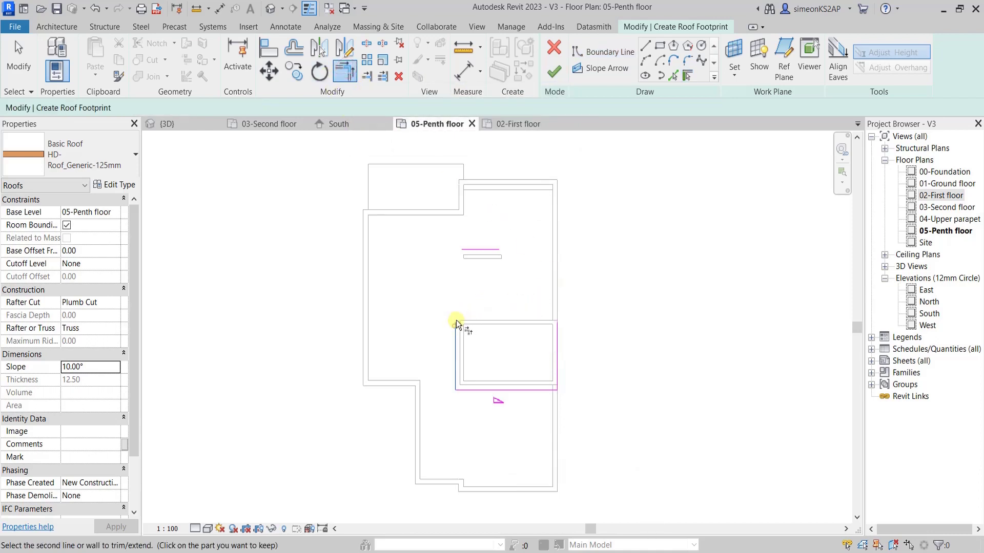
pyautogui.click(476, 250)
pyautogui.click(559, 338)
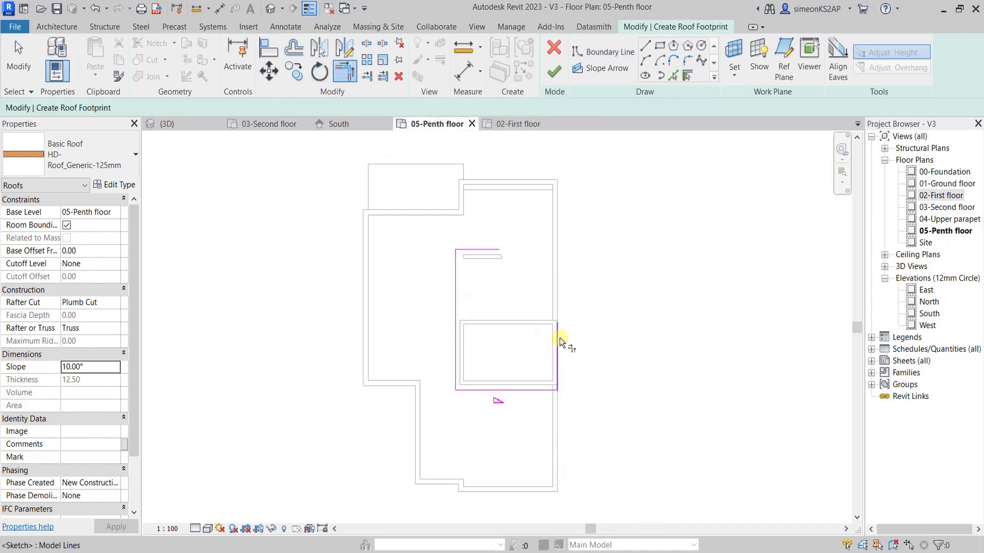
pyautogui.click(491, 250)
pyautogui.scroll(-2, 533, 281)
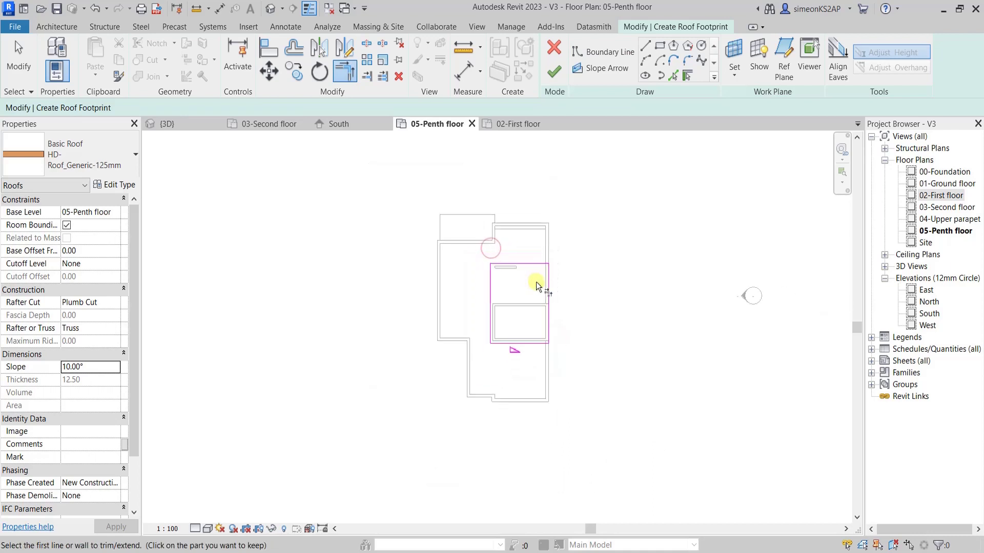
pyautogui.scroll(-1, 546, 272)
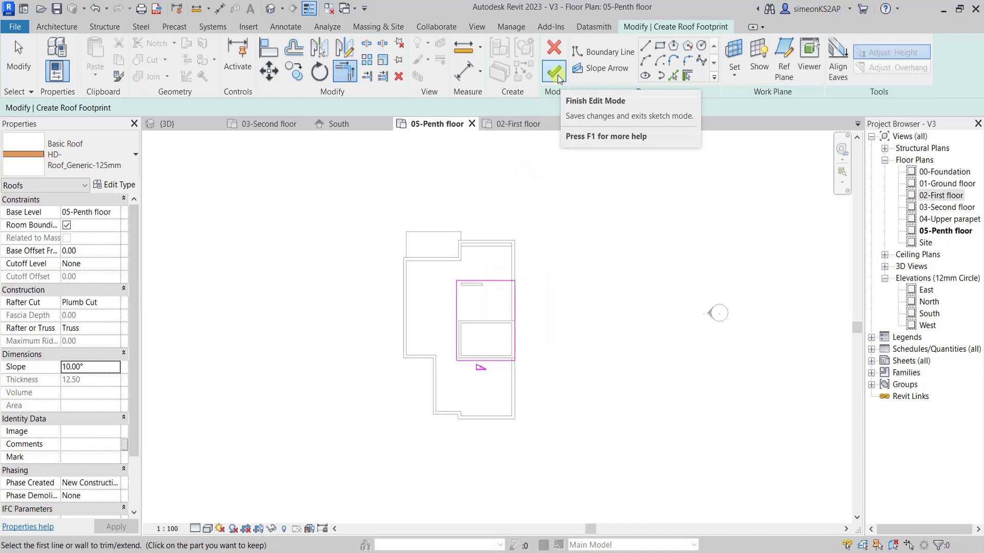
# - Finish the footprint sketch and orbit the 3D view to inspect the new penthouse roof
pyautogui.click(558, 75)
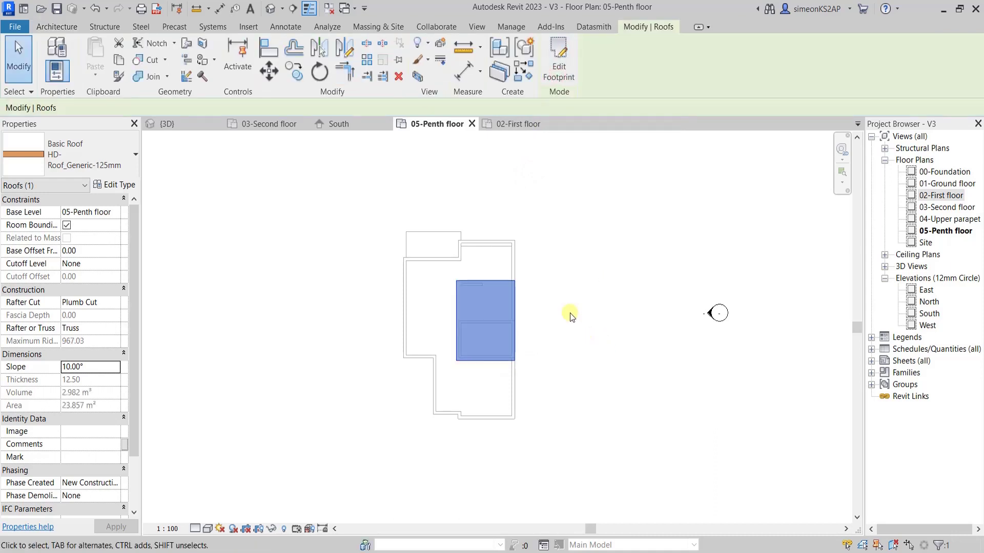
pyautogui.click(185, 123)
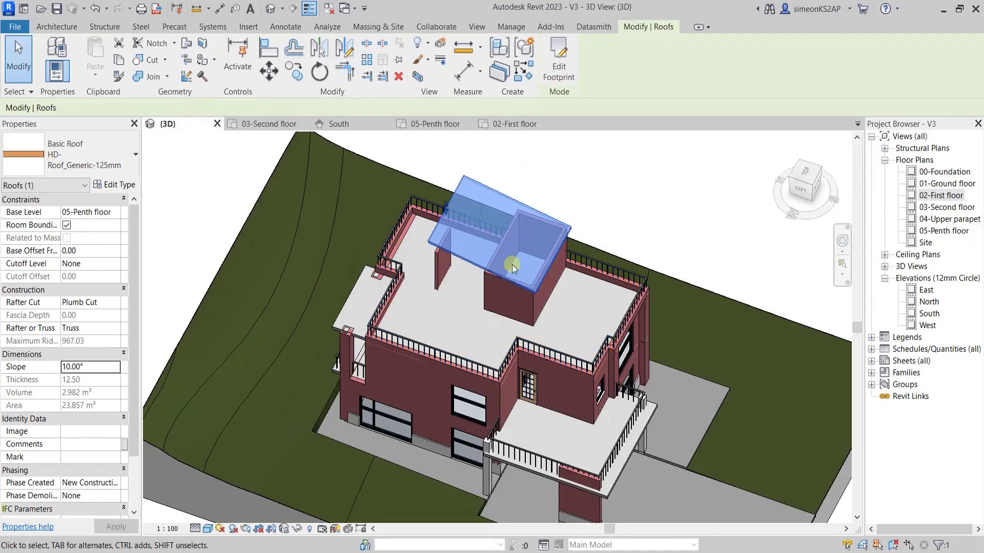
pyautogui.keyDown('shift'); pyautogui.moveTo(464, 302); pyautogui.dragTo(648, 246, button='middle'); pyautogui.keyUp('shift')
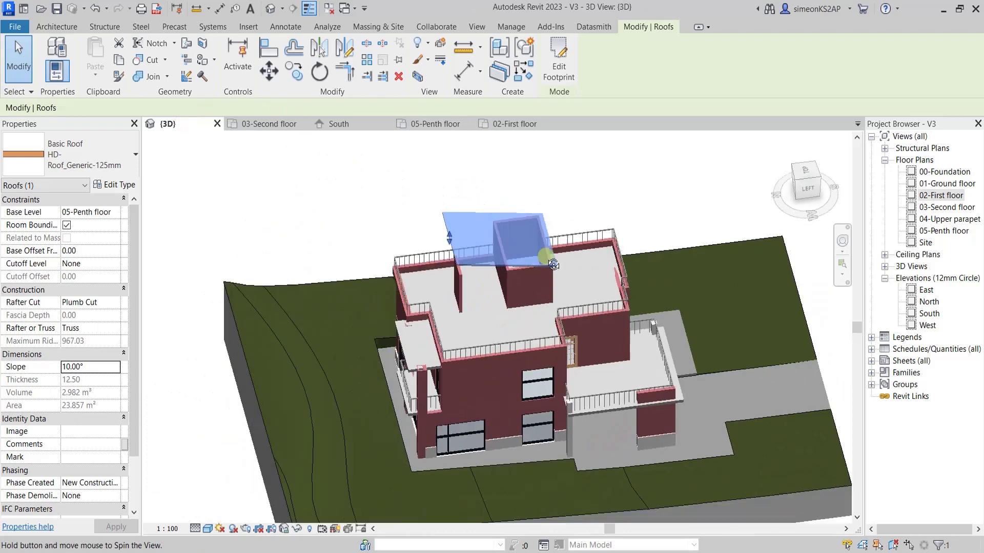
pyautogui.moveTo(478, 295)
pyautogui.keyDown('shift'); pyautogui.mouseDown(button='middle')
pyautogui.moveTo(685, 281)
pyautogui.moveTo(699, 246)
pyautogui.mouseUp(button='middle'); pyautogui.keyUp('shift')
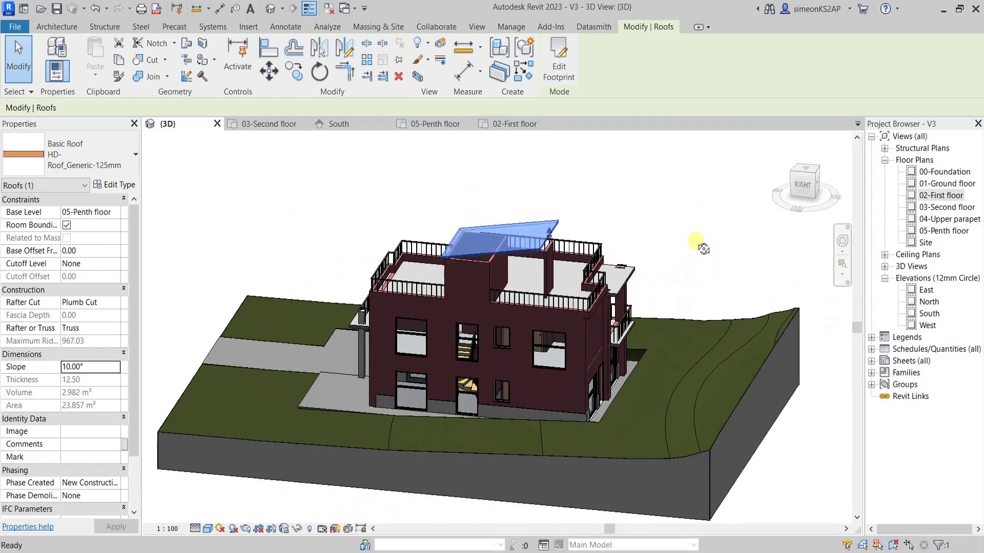
pyautogui.scroll(5, 540, 261)
pyautogui.moveTo(540, 262)
pyautogui.keyDown('shift'); pyautogui.mouseDown(button='middle')
pyautogui.moveTo(505, 345)
pyautogui.moveTo(567, 292)
pyautogui.moveTo(492, 302)
pyautogui.moveTo(441, 324)
pyautogui.moveTo(332, 336)
pyautogui.moveTo(213, 328)
pyautogui.moveTo(252, 301)
pyautogui.mouseUp(button='middle'); pyautogui.keyUp('shift')
# - Return to the 05-Penth floor plan and select the new roof
pyautogui.rightClick(398, 205)
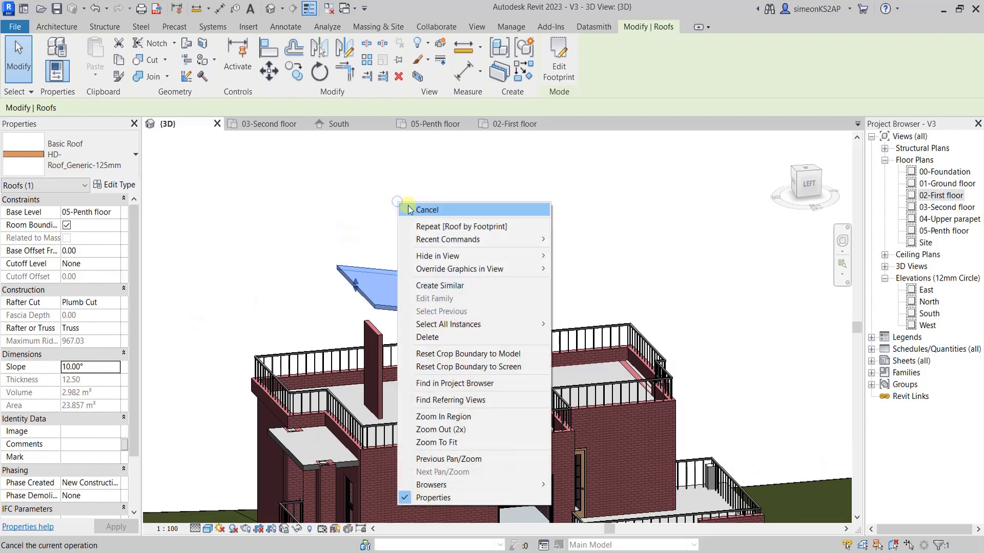
pyautogui.click(417, 205)
pyautogui.scroll(2, 393, 309)
pyautogui.scroll(-2, 417, 322)
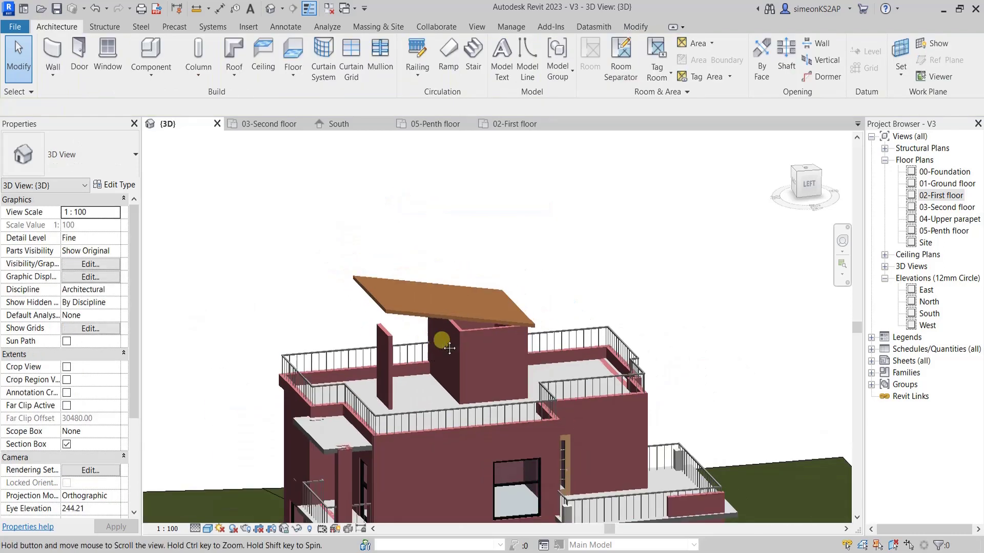
pyautogui.scroll(-1, 451, 276)
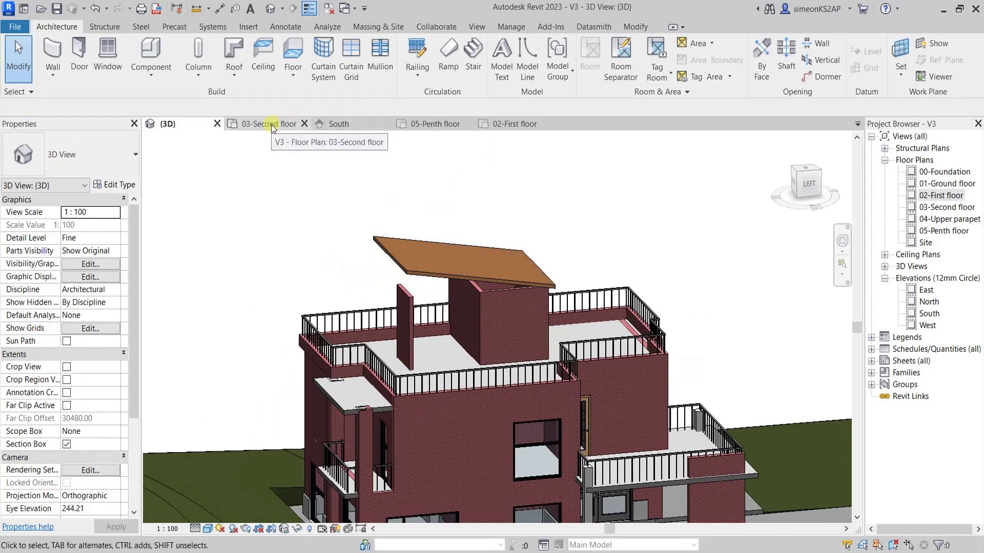
pyautogui.click(443, 124)
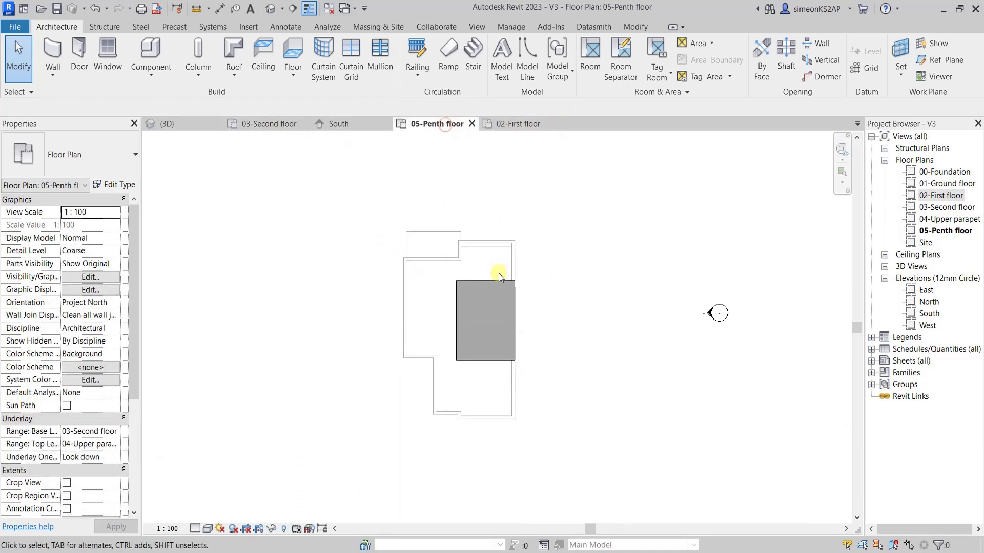
pyautogui.click(486, 283)
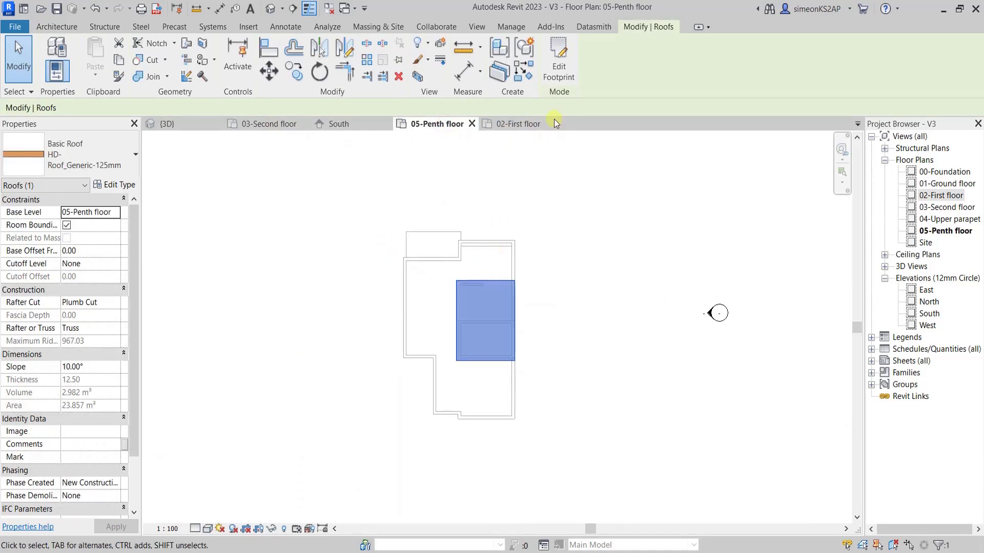
# - Move the roof's slope-defining edge from the lower to the upper footprint line at 10.00°
pyautogui.click(558, 78)
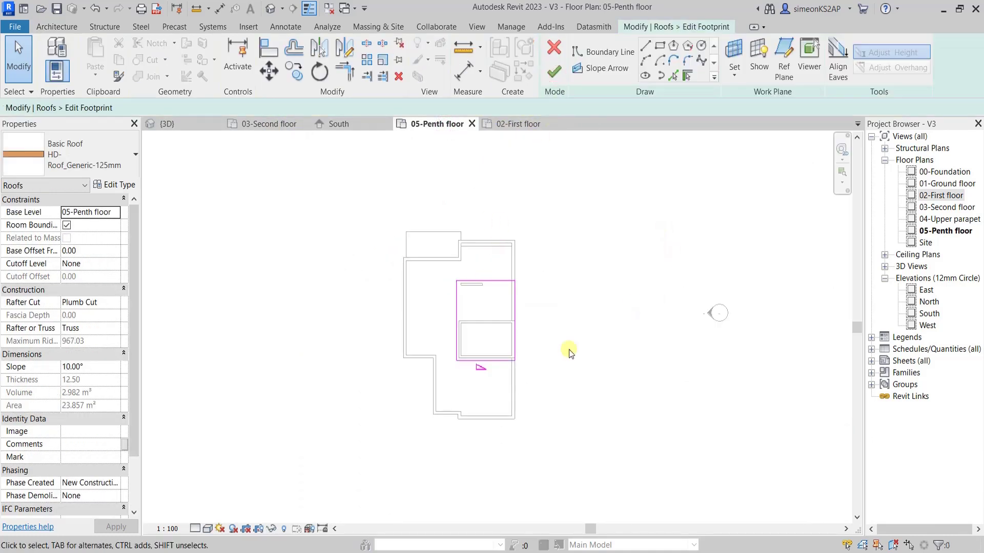
pyautogui.scroll(2, 491, 371)
pyautogui.click(491, 357)
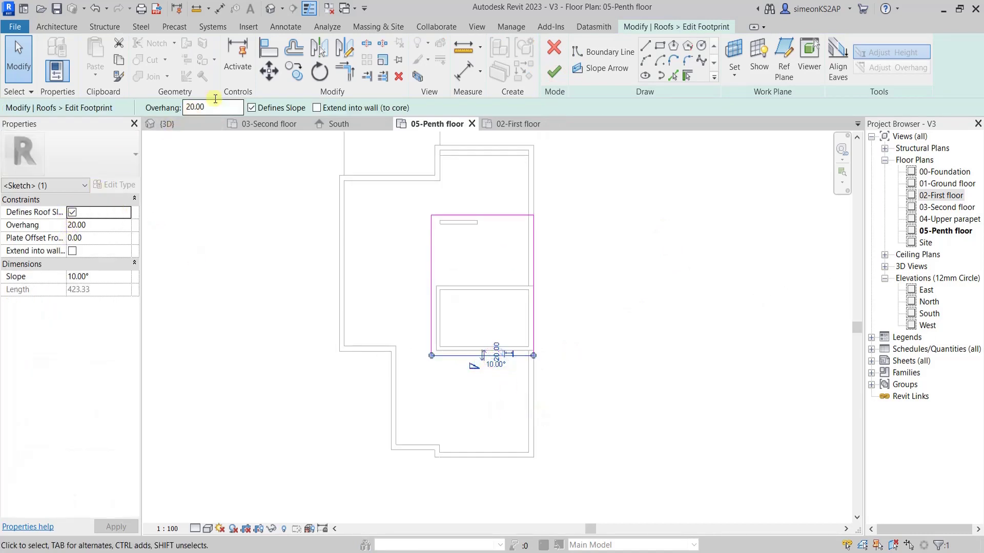
pyautogui.click(251, 108)
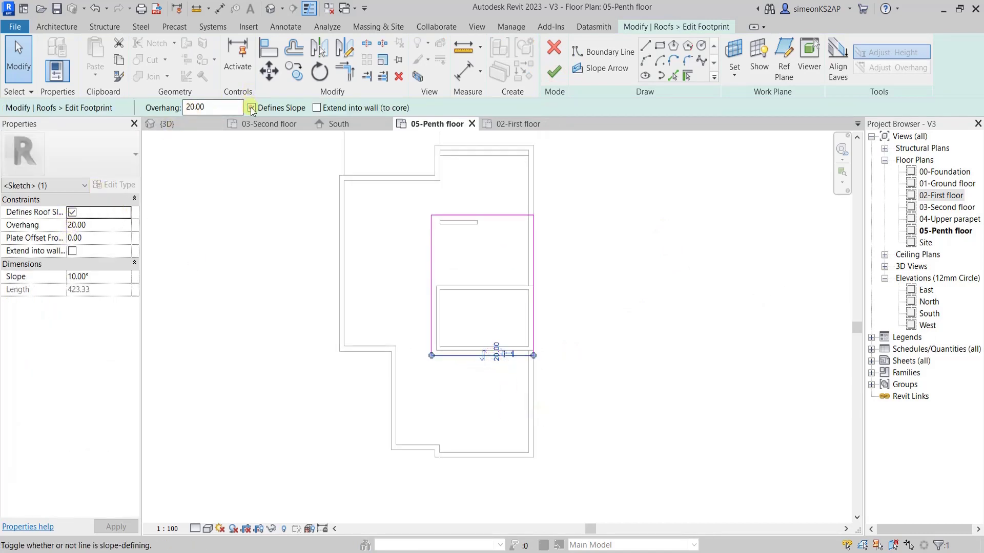
pyautogui.click(499, 217)
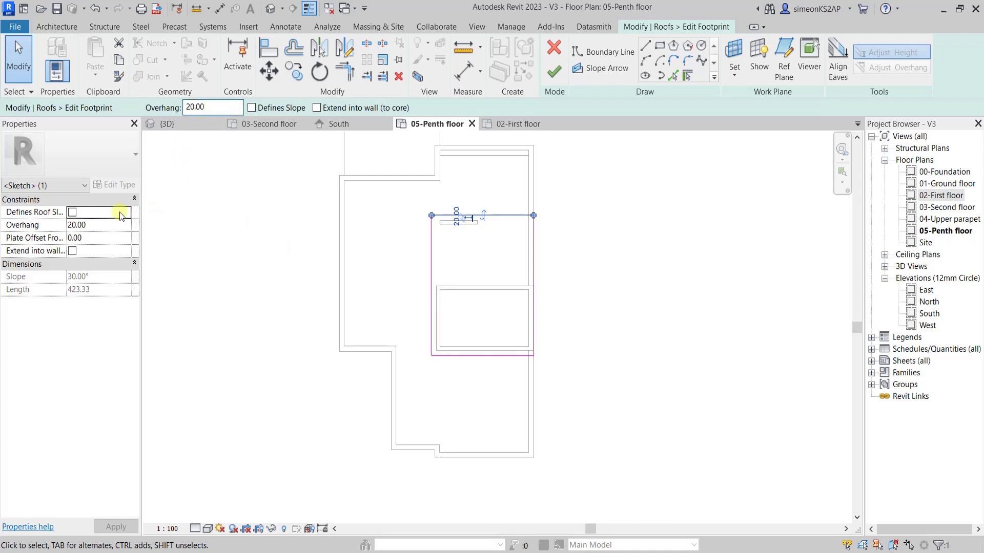
pyautogui.click(271, 110)
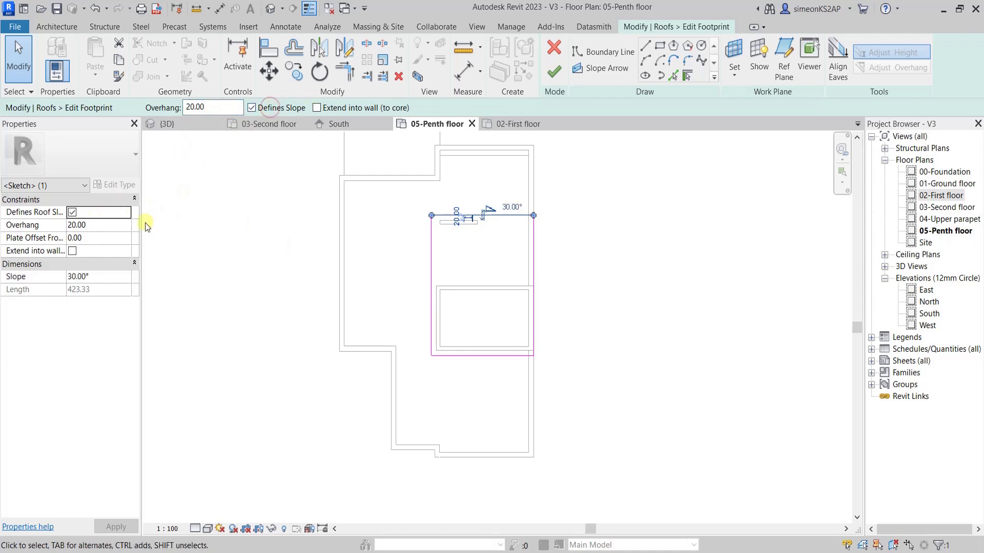
pyautogui.click(97, 277)
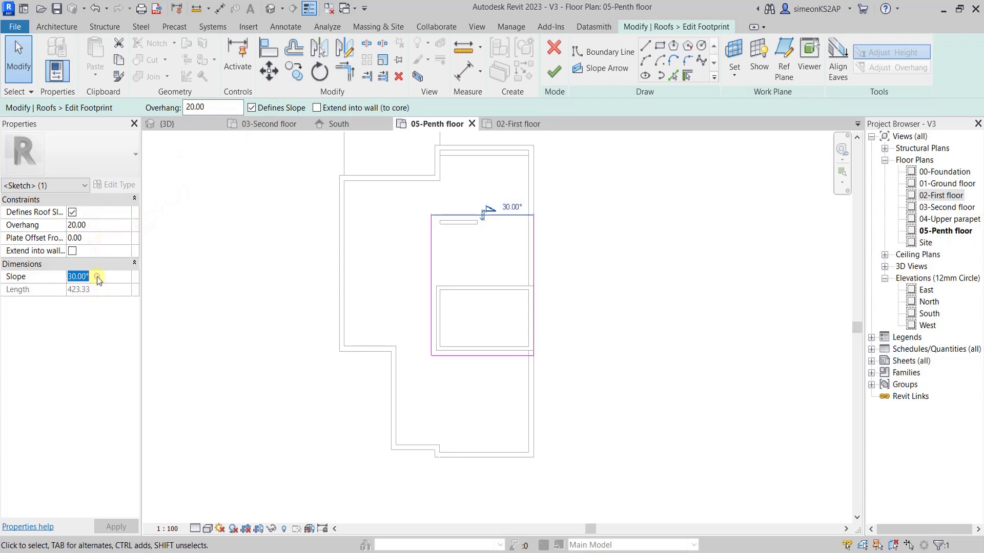
pyautogui.write('10')
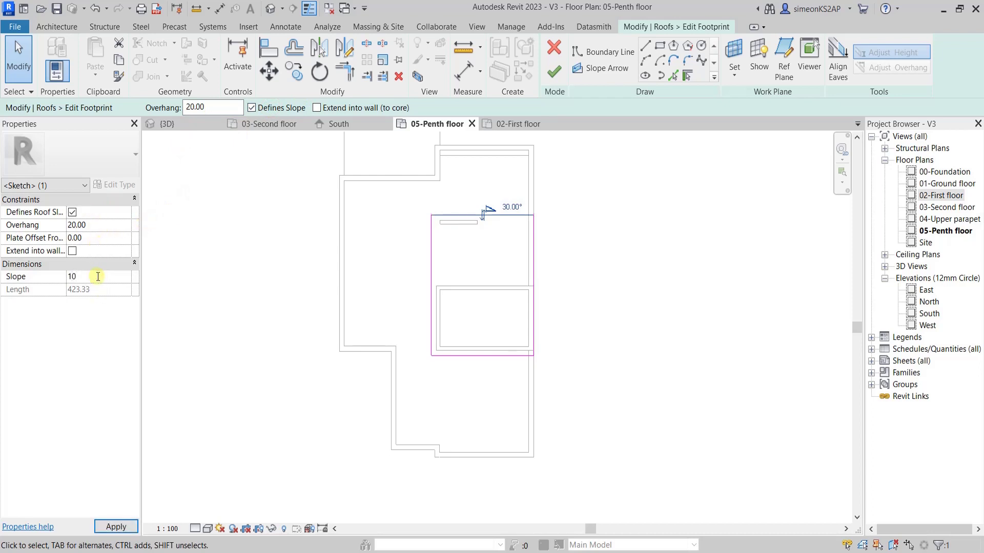
pyautogui.press('Return')
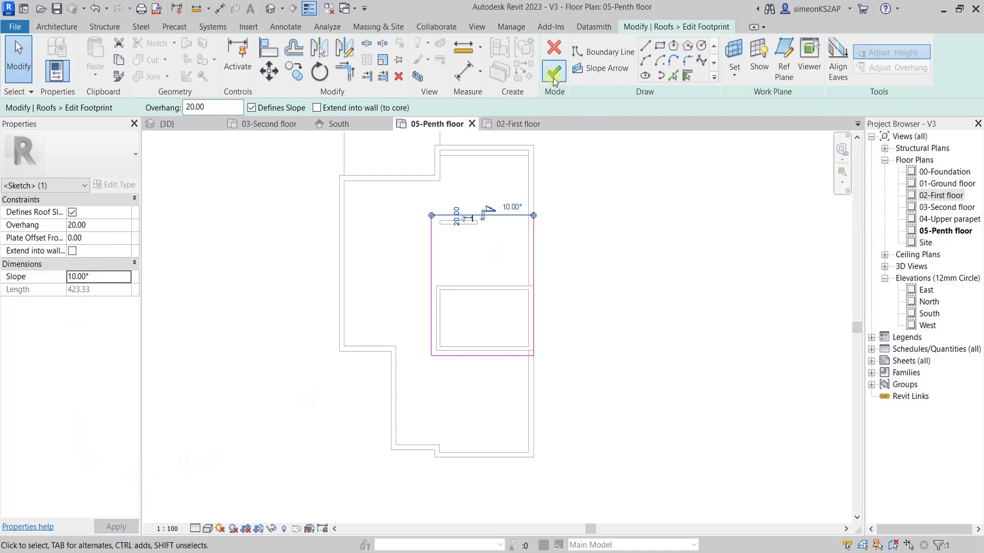
pyautogui.click(554, 71)
pyautogui.moveTo(263, 124)
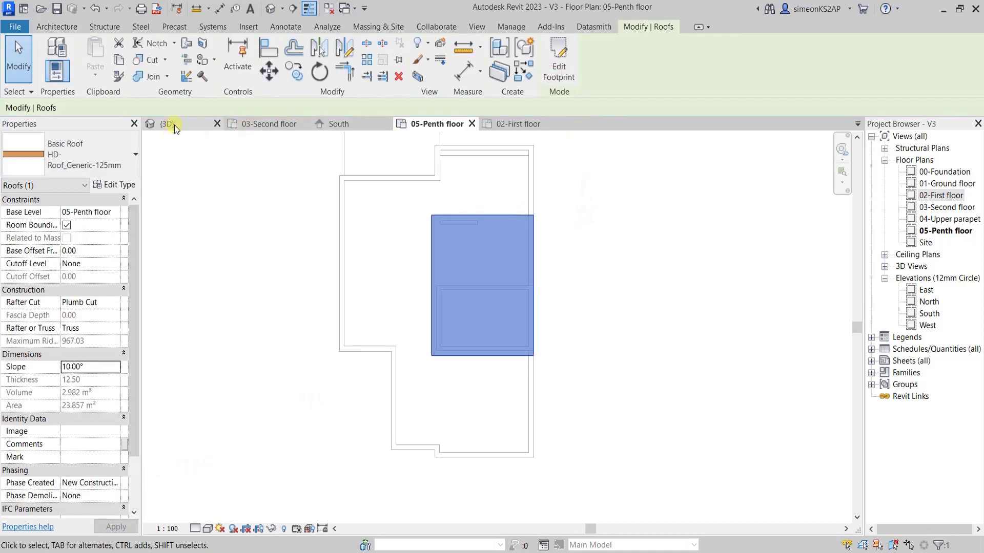
# - Inspect the reversed penthouse roof in the 3D view and select it
pyautogui.click(169, 124)
pyautogui.click(664, 215)
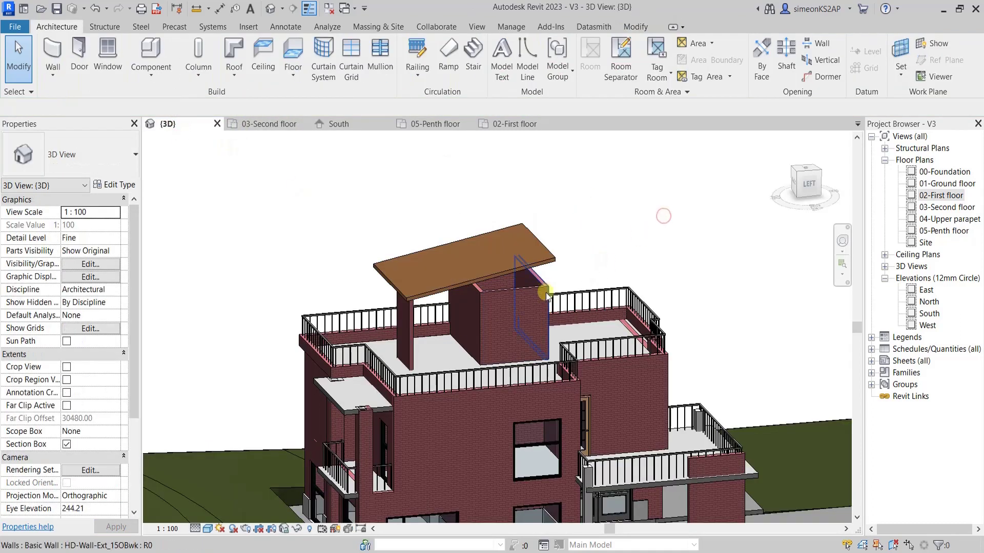
pyautogui.moveTo(547, 295)
pyautogui.keyDown('shift'); pyautogui.mouseDown(button='middle')
pyautogui.moveTo(366, 326)
pyautogui.moveTo(353, 297)
pyautogui.mouseUp(button='middle'); pyautogui.keyUp('shift')
pyautogui.scroll(2, 406, 303)
pyautogui.scroll(2, 512, 305)
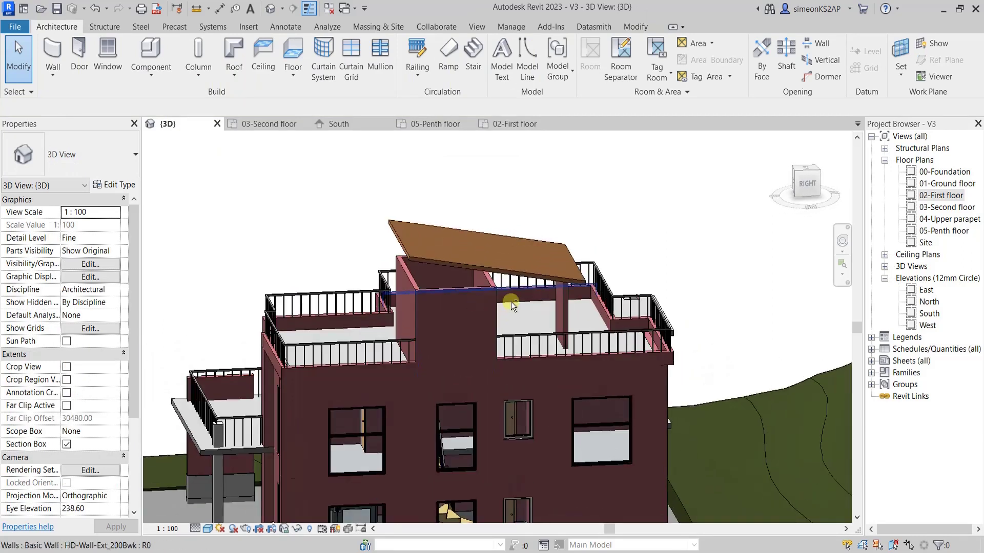
pyautogui.keyDown('shift'); pyautogui.moveTo(512, 304); pyautogui.dragTo(402, 249, button='middle'); pyautogui.keyUp('shift')
pyautogui.scroll(2, 546, 296)
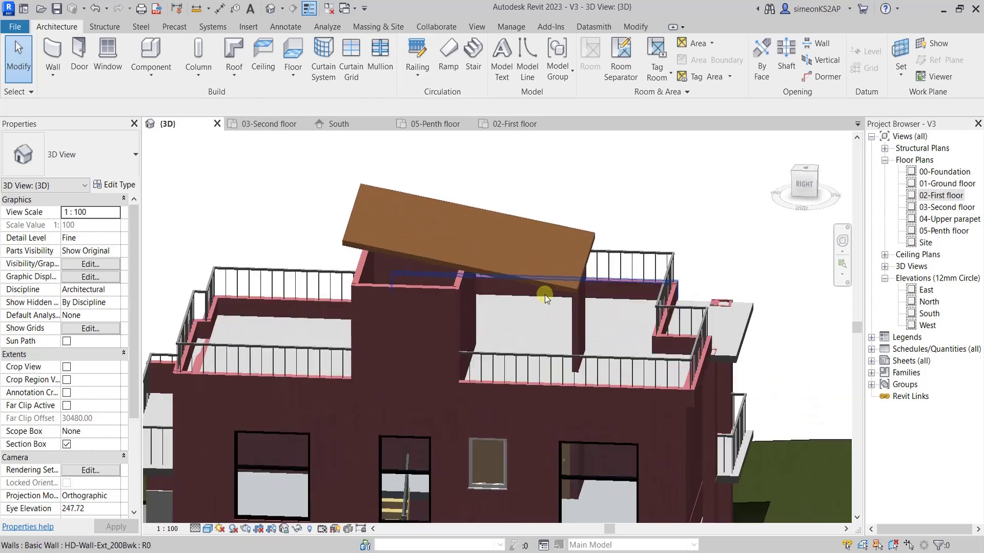
pyautogui.click(552, 284)
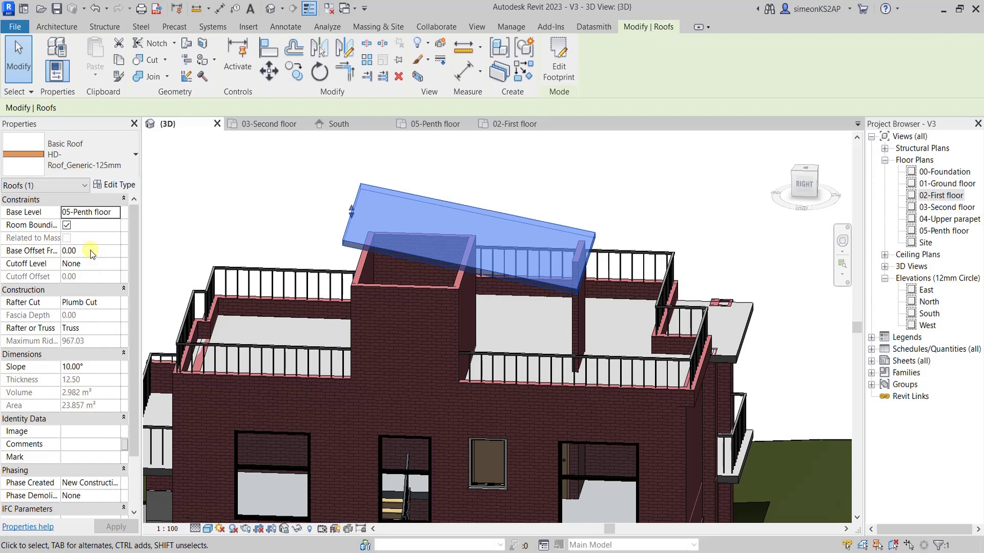
# - Lower the penthouse roof with a -50.00 base offset and check it in 3D
pyautogui.click(90, 251)
pyautogui.write('-50')
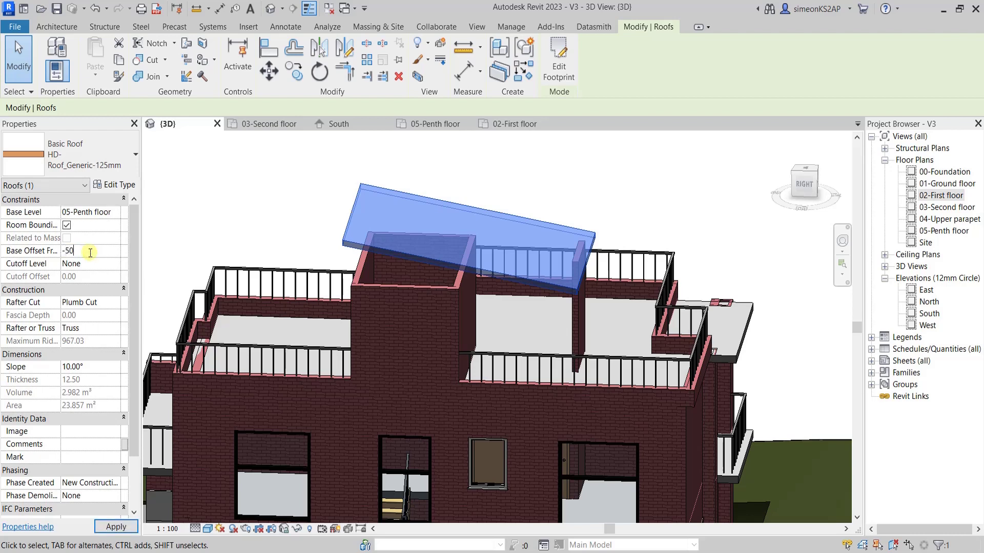
pyautogui.press('Return')
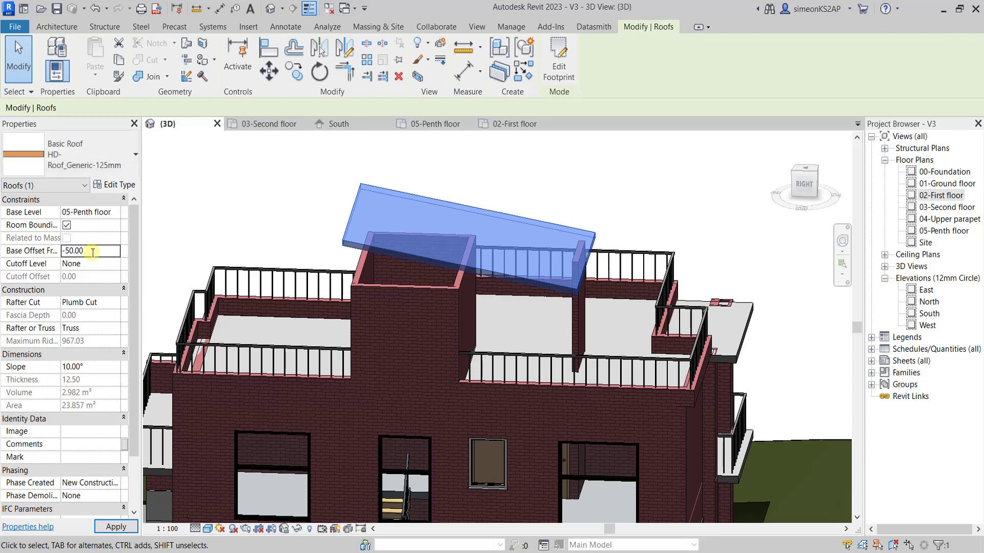
pyautogui.moveTo(440, 254)
pyautogui.keyDown('shift'); pyautogui.mouseDown(button='middle')
pyautogui.moveTo(498, 285)
pyautogui.moveTo(344, 287)
pyautogui.moveTo(416, 305)
pyautogui.moveTo(539, 291)
pyautogui.mouseUp(button='middle'); pyautogui.keyUp('shift')
pyautogui.press('Escape')
# - Orbit round to the front of the penthouse and select the sloped roof
pyautogui.moveTo(457, 235)
pyautogui.keyDown('shift'); pyautogui.mouseDown(button='middle')
pyautogui.moveTo(542, 284)
pyautogui.moveTo(434, 287)
pyautogui.mouseUp(button='middle'); pyautogui.keyUp('shift')
pyautogui.scroll(2, 472, 278)
pyautogui.scroll(2, 471, 278)
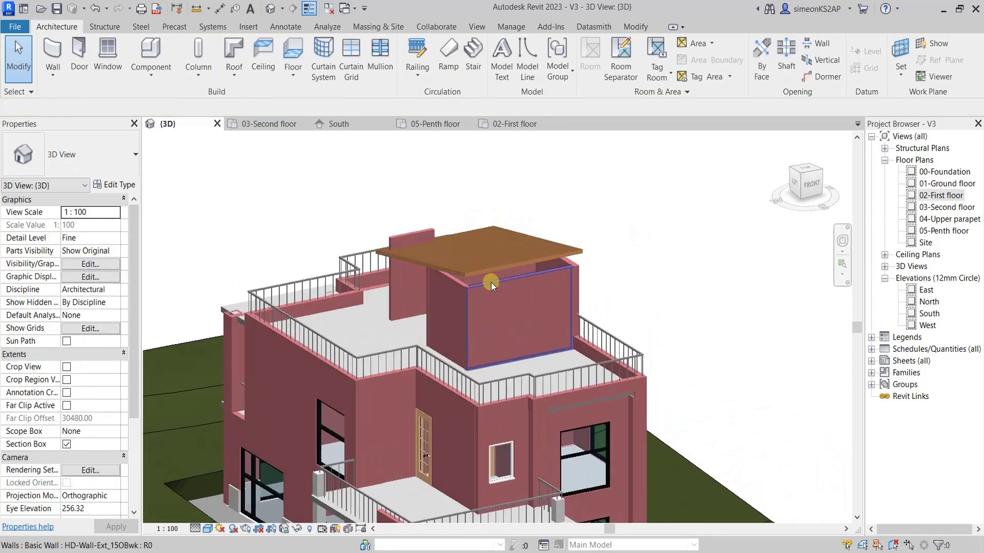
pyautogui.scroll(1, 490, 282)
pyautogui.keyDown('shift'); pyautogui.moveTo(524, 262); pyautogui.dragTo(515, 294, button='middle'); pyautogui.keyUp('shift')
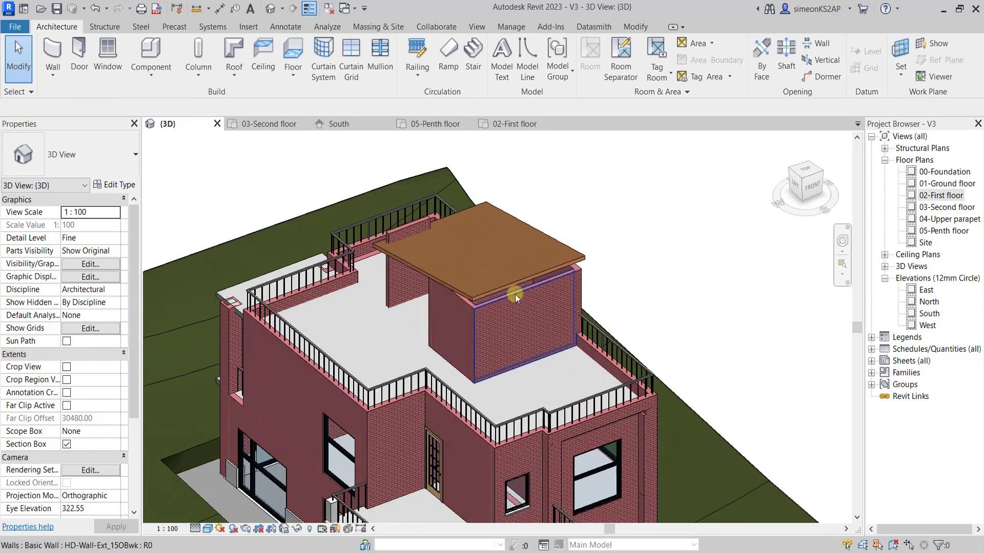
pyautogui.click(506, 283)
# - Select all four penthouse walls beneath the sloped roof
pyautogui.press('Escape')
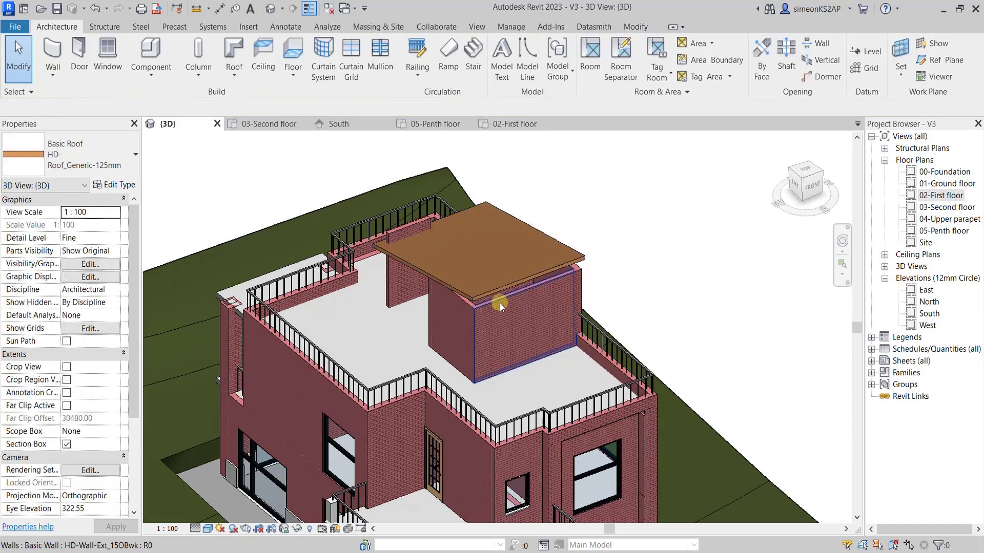
pyautogui.click(466, 305)
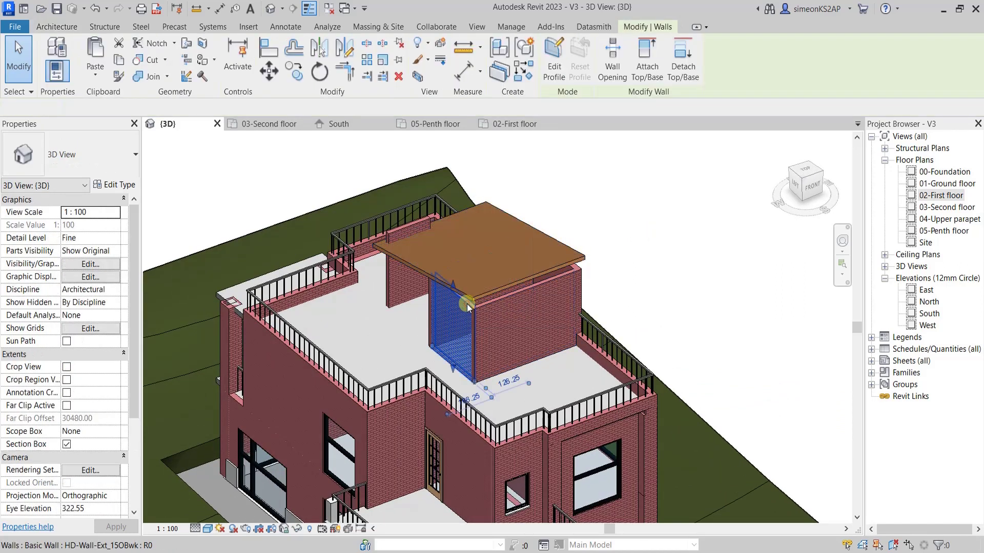
pyautogui.keyDown('ctrl'); pyautogui.click(512, 300); pyautogui.keyUp('ctrl')
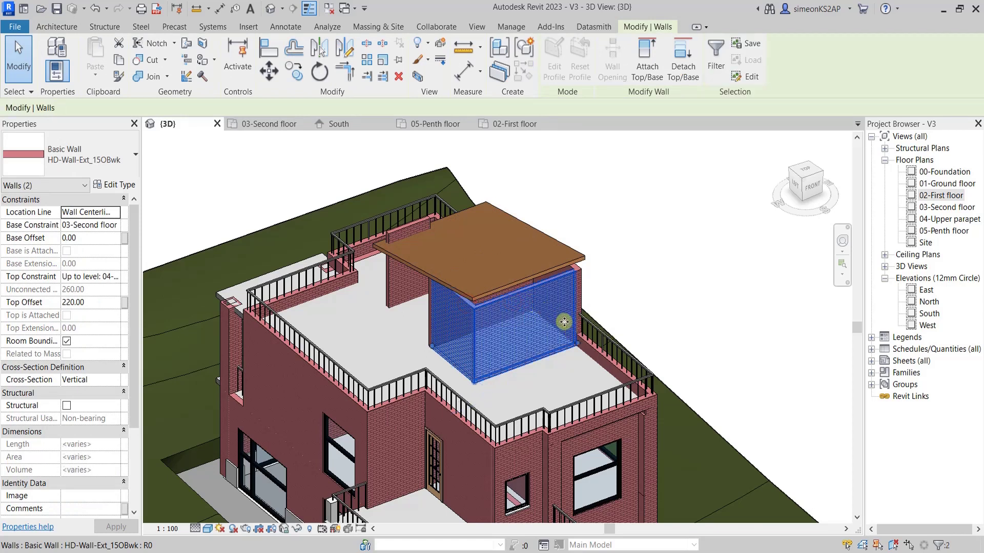
pyautogui.keyDown('shift'); pyautogui.moveTo(673, 342); pyautogui.dragTo(487, 291, button='middle'); pyautogui.keyUp('shift')
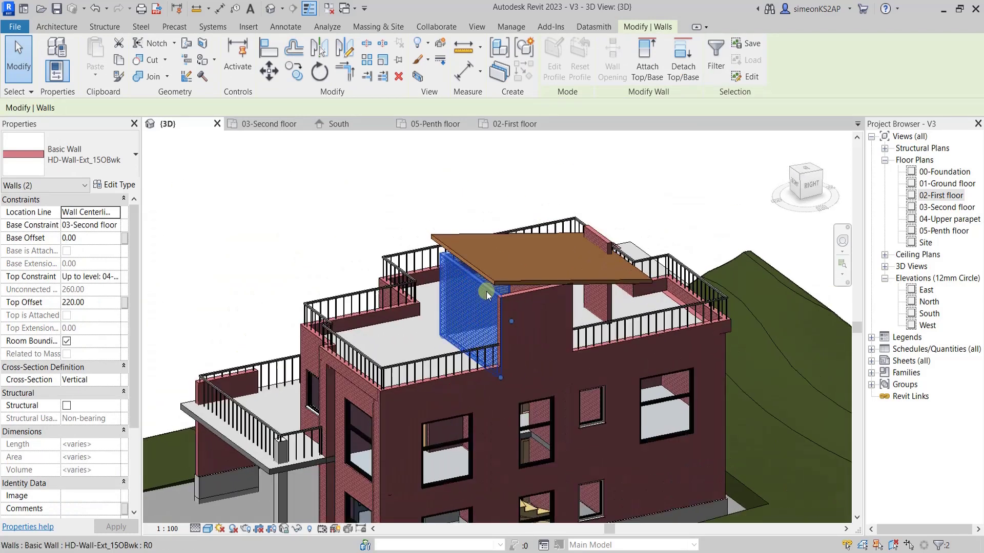
pyautogui.keyDown('ctrl'); pyautogui.click(521, 297); pyautogui.keyUp('ctrl')
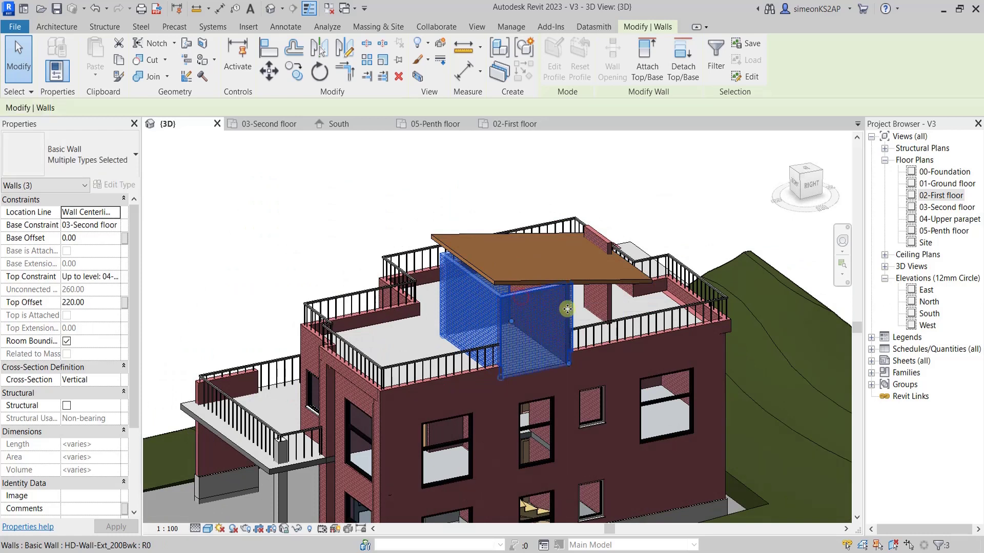
pyautogui.keyDown('shift'); pyautogui.moveTo(614, 320); pyautogui.dragTo(505, 303, button='middle'); pyautogui.keyUp('shift')
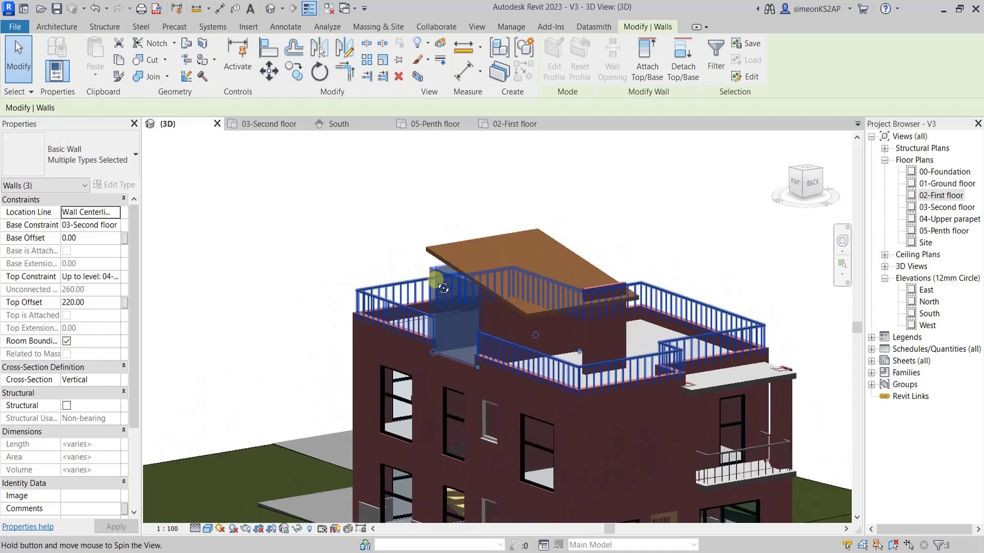
pyautogui.scroll(1, 499, 287)
pyautogui.scroll(2, 496, 274)
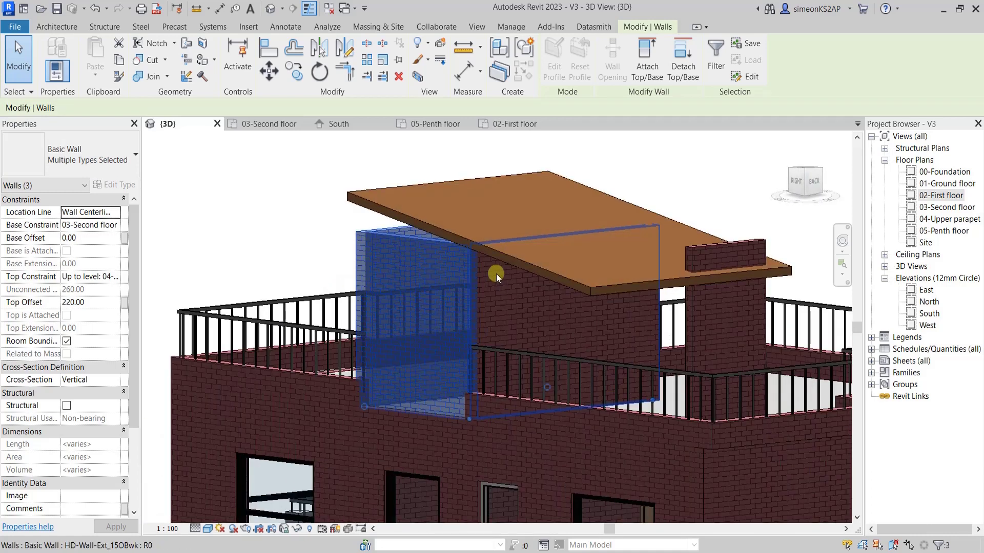
pyautogui.keyDown('ctrl'); pyautogui.click(496, 274); pyautogui.keyUp('ctrl')
# - Attach the tops of the four selected walls to the sloped penthouse roof
pyautogui.scroll(-2, 531, 314)
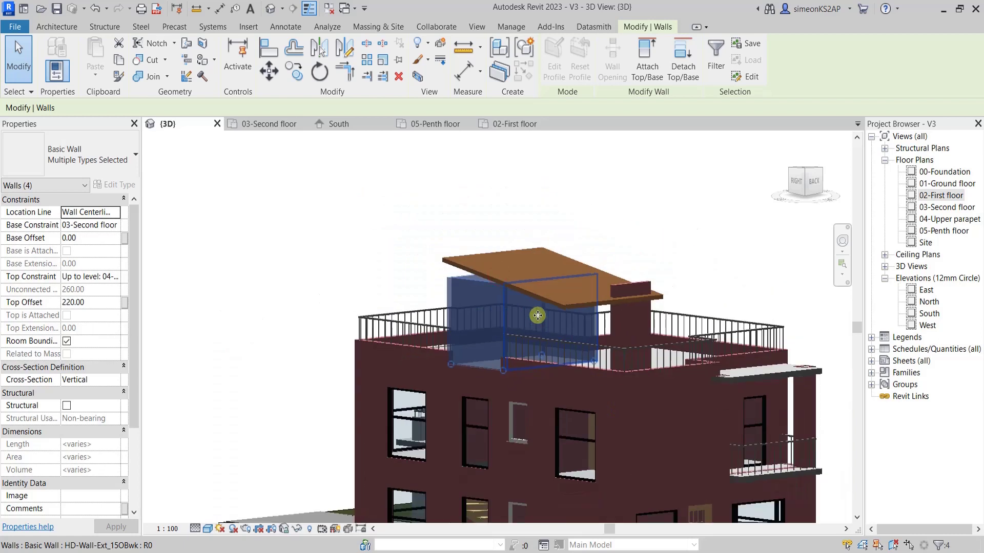
pyautogui.keyDown('shift'); pyautogui.moveTo(533, 314); pyautogui.dragTo(618, 417, button='middle'); pyautogui.keyUp('shift')
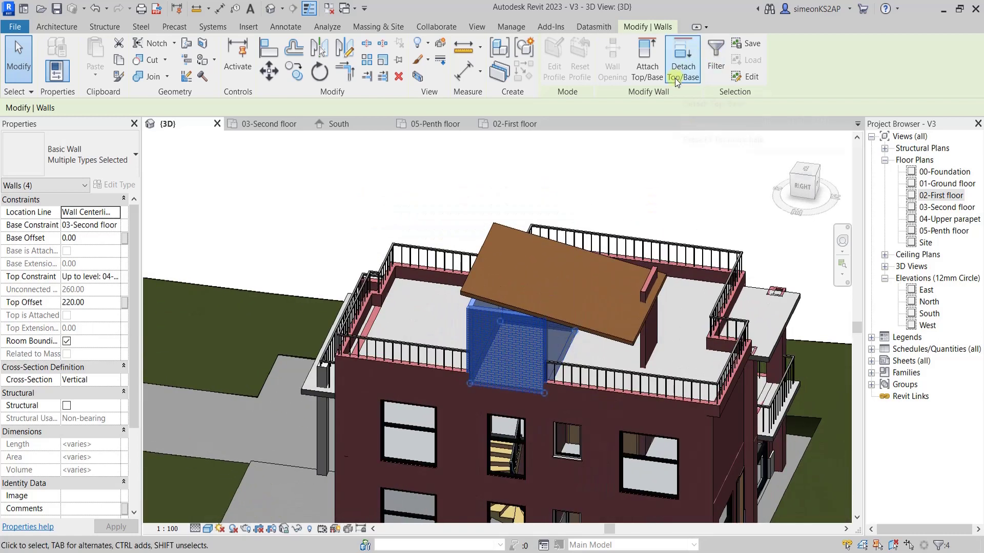
pyautogui.click(647, 60)
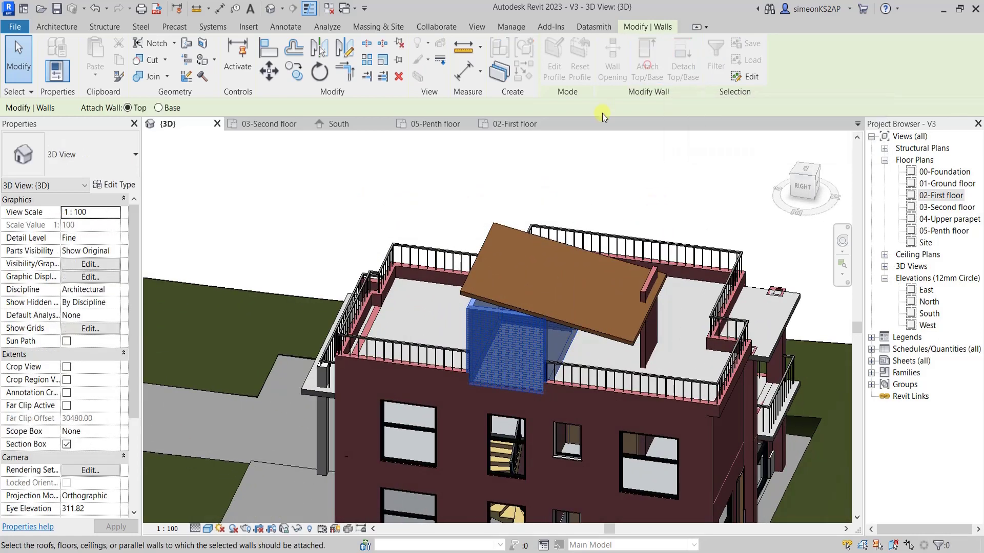
pyautogui.click(475, 266)
# - Turn the 3D view to face the building's right side and fit the whole elevation
pyautogui.scroll(-3, 519, 341)
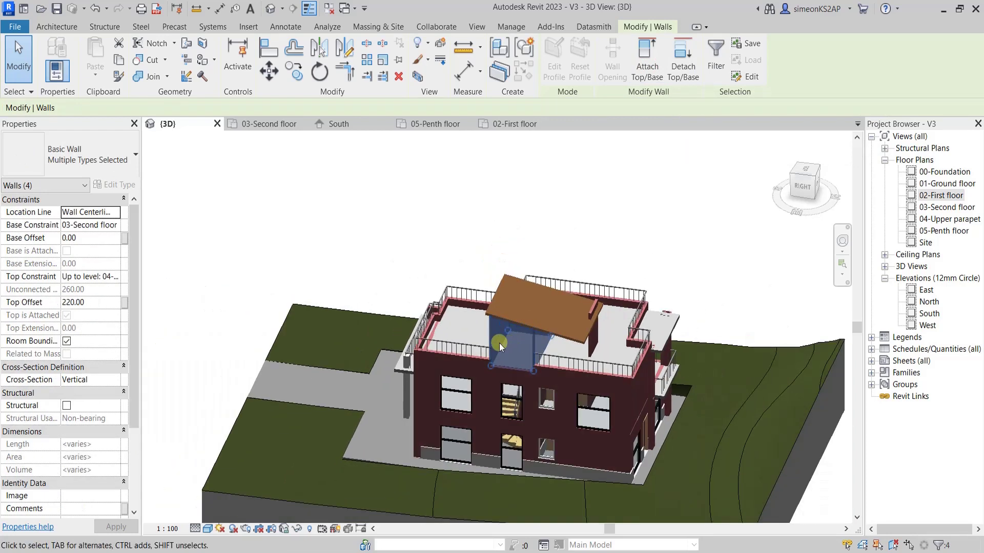
pyautogui.moveTo(499, 342); pyautogui.dragTo(608, 337, button='middle')
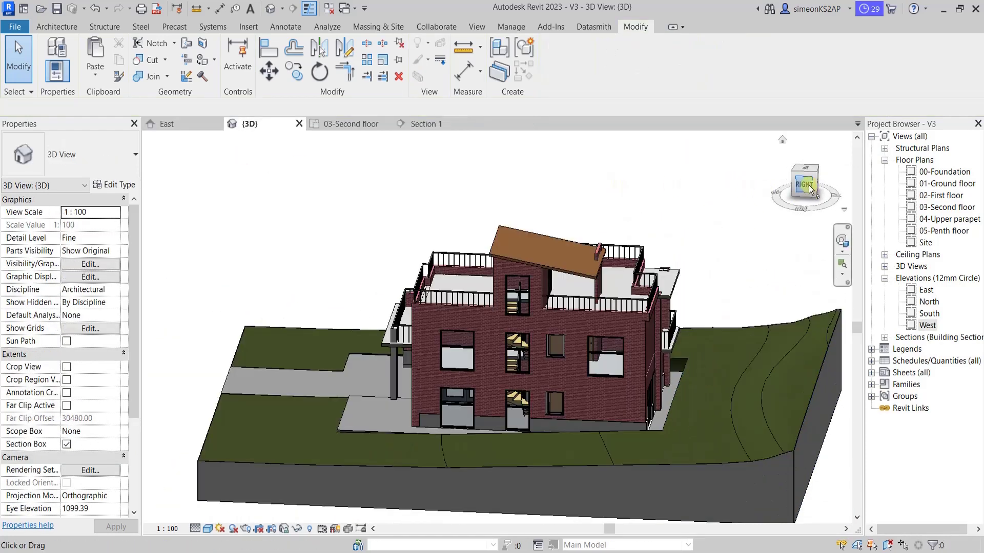
pyautogui.click(809, 189)
pyautogui.scroll(5, 491, 294)
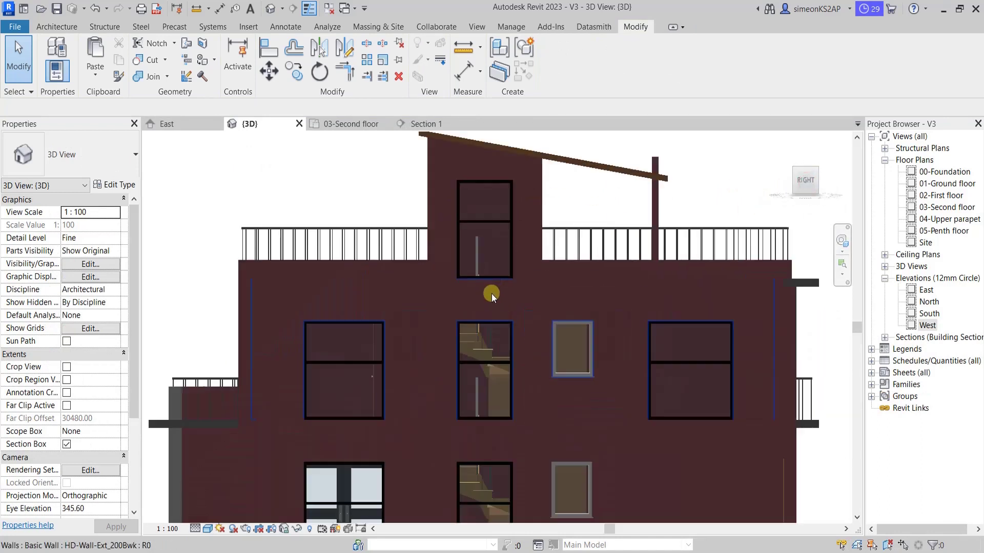
pyautogui.moveTo(498, 352); pyautogui.dragTo(456, 301, button='middle')
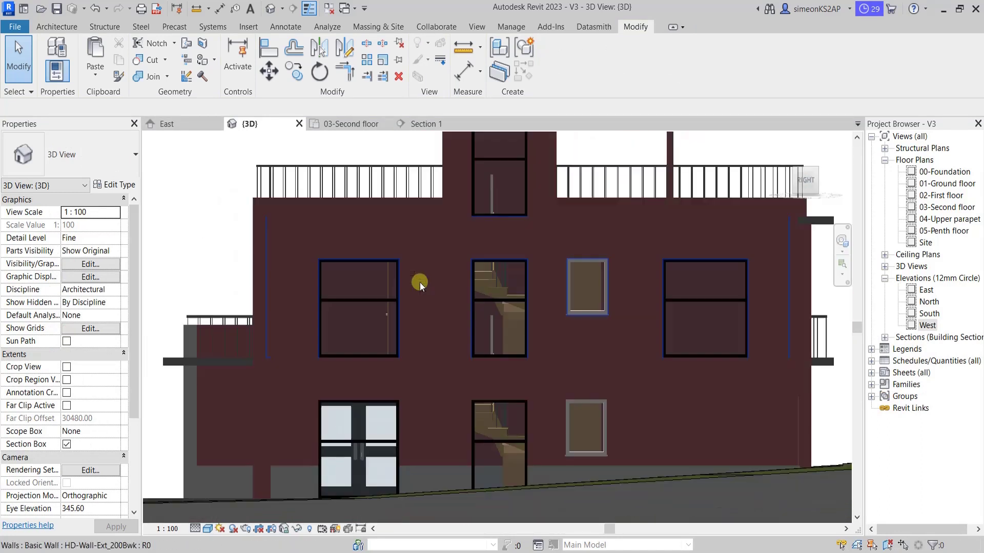
pyautogui.scroll(-2, 420, 282)
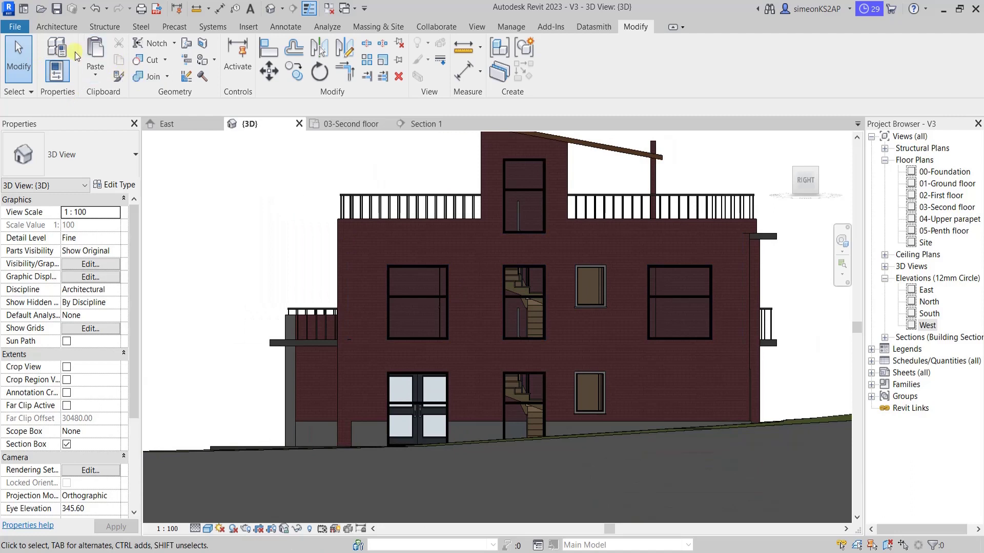
pyautogui.click(60, 28)
# - Create a Model In-Place family in the Walls category, keeping the default name 'Walls 1'
pyautogui.click(150, 77)
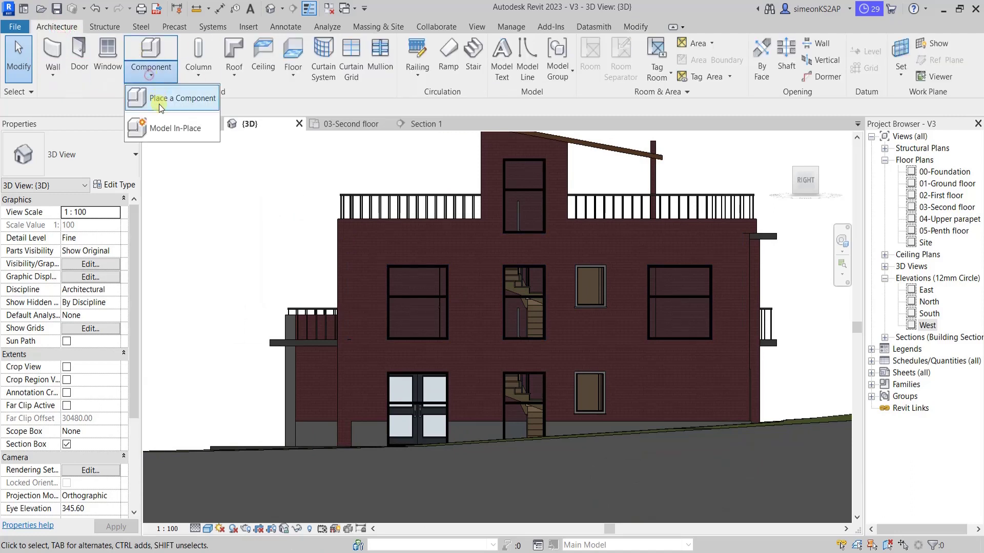
pyautogui.click(160, 123)
pyautogui.click(447, 257)
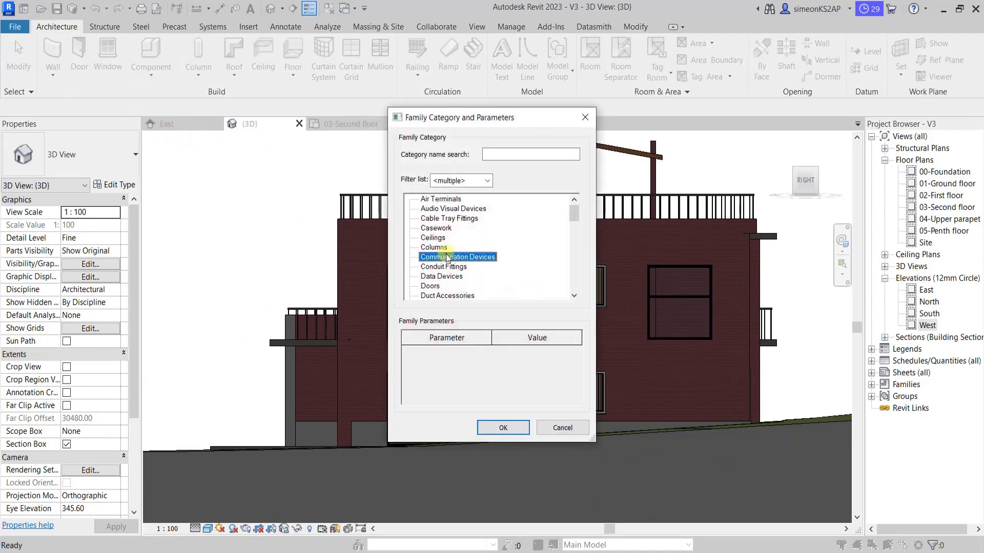
pyautogui.press('w')
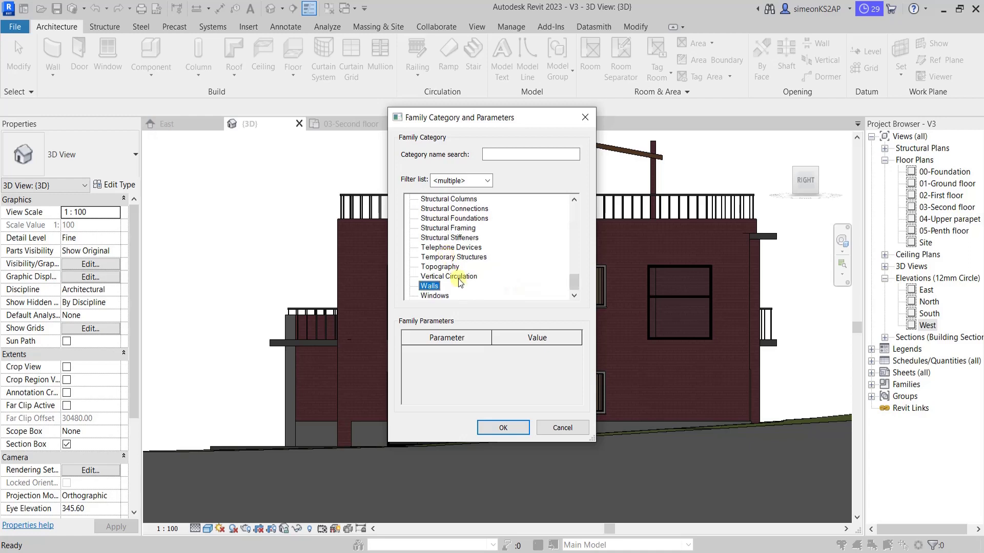
pyautogui.click(500, 426)
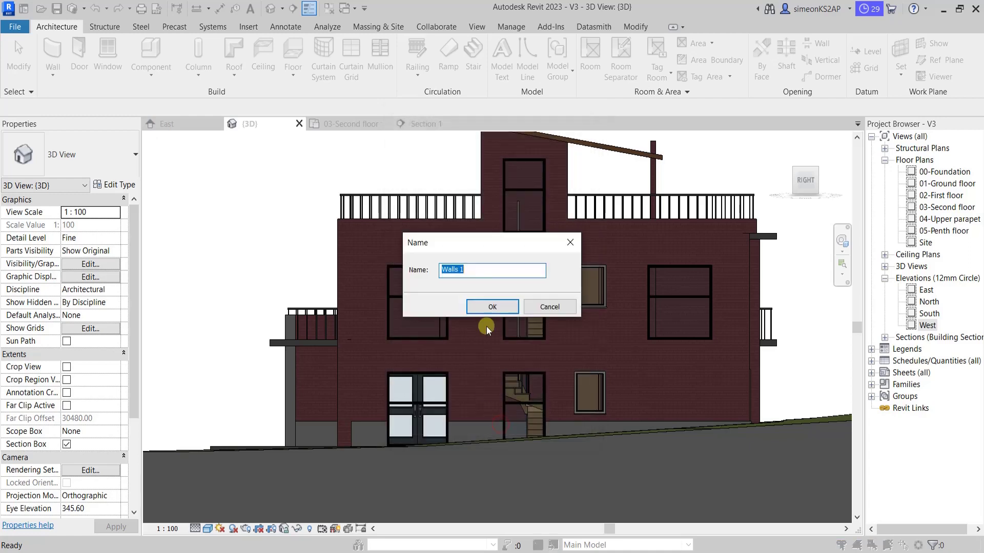
pyautogui.click(491, 308)
pyautogui.scroll(5, 386, 257)
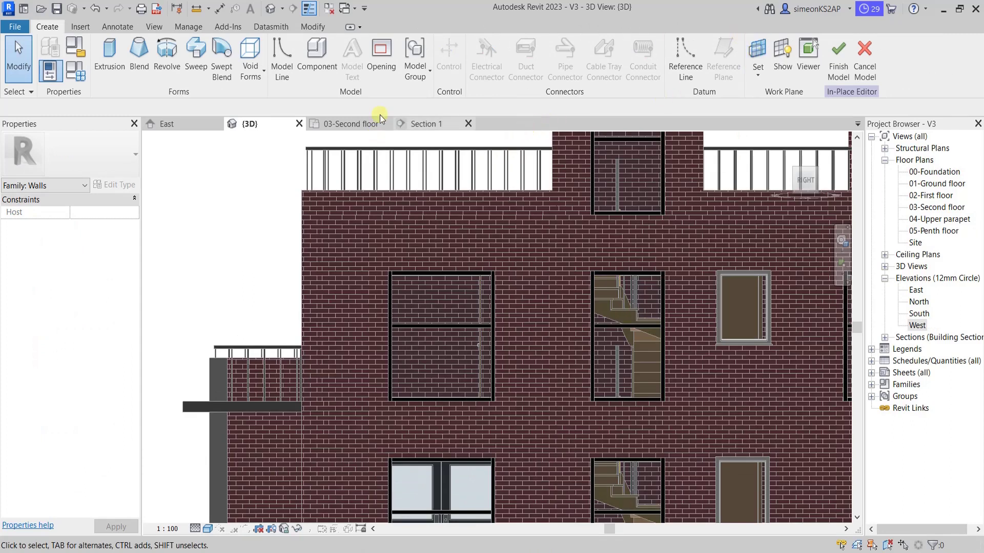
# - Start an extrusion whose work plane is the side brick wall face
pyautogui.click(109, 56)
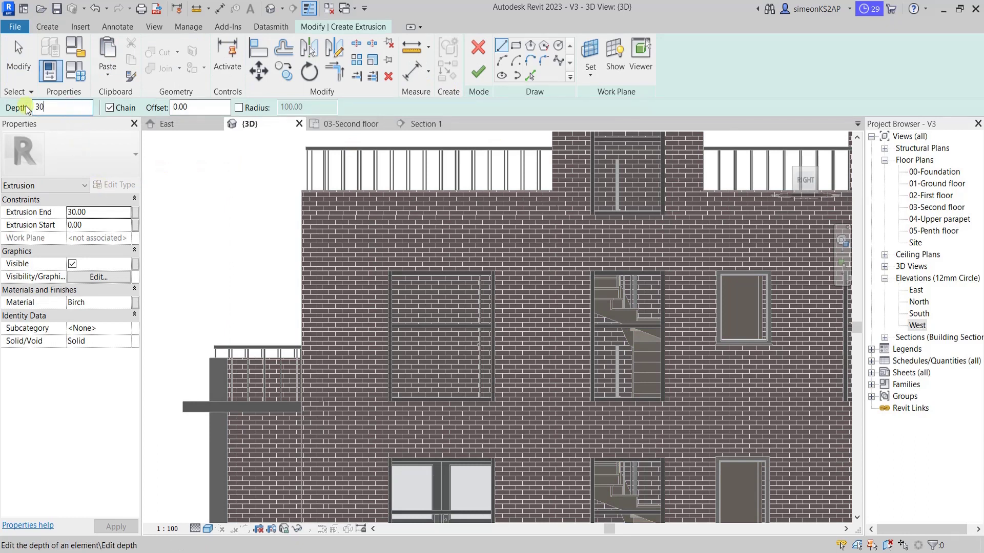
pyautogui.click(591, 54)
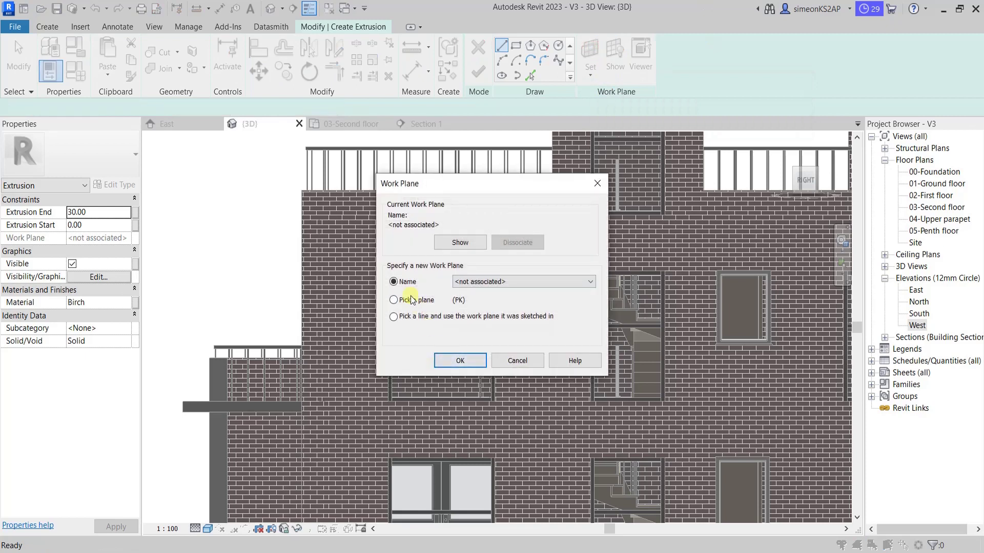
pyautogui.click(460, 360)
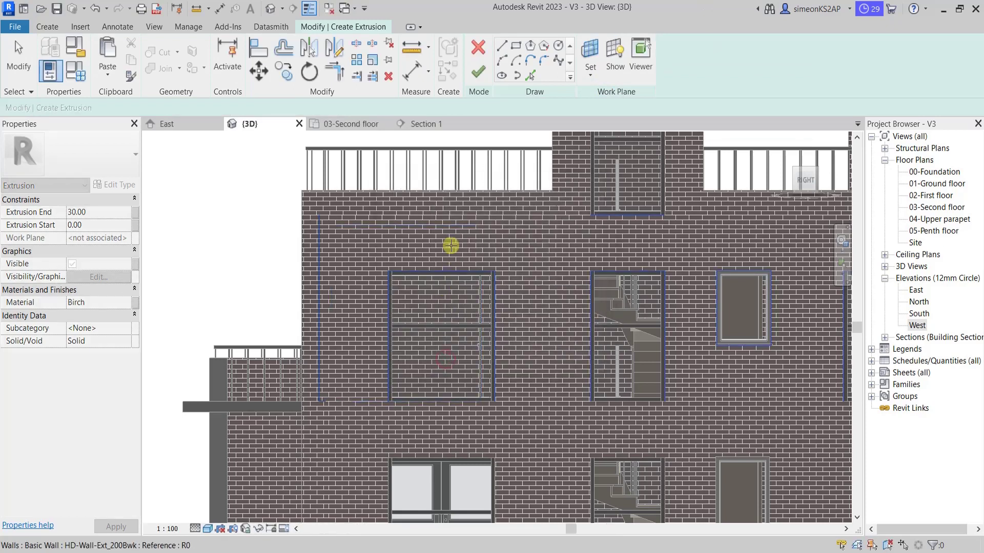
pyautogui.click(459, 241)
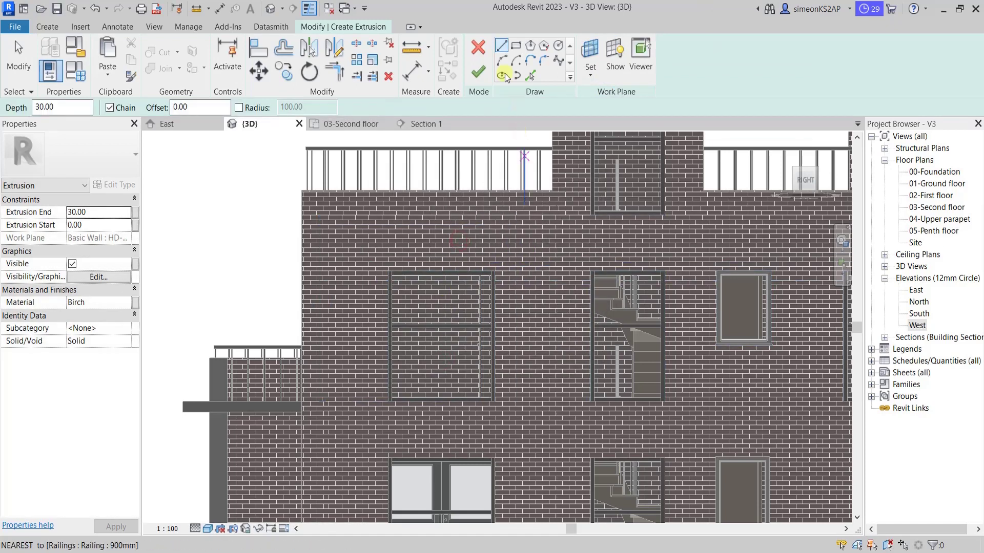
pyautogui.scroll(3, 408, 239)
pyautogui.scroll(2, 444, 343)
pyautogui.scroll(-2, 419, 241)
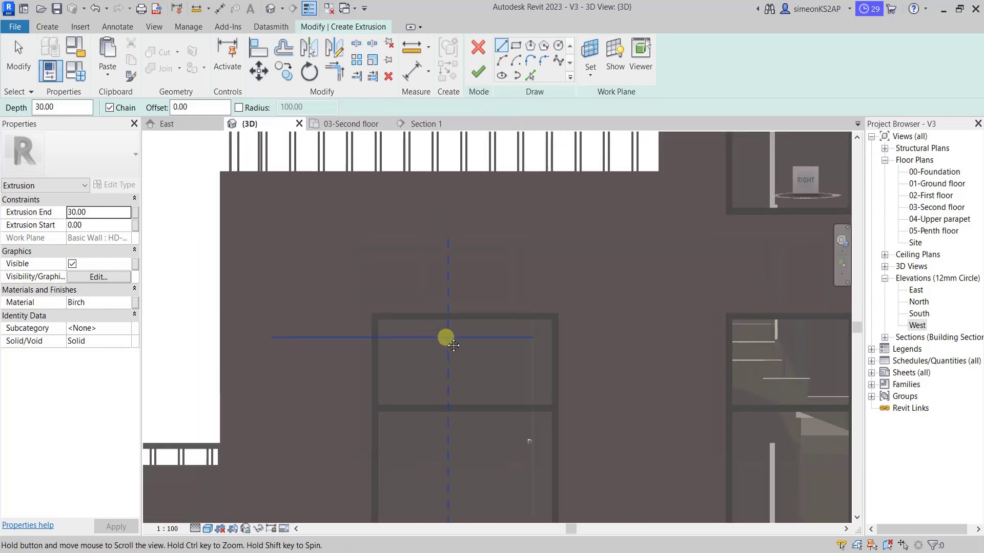
pyautogui.scroll(2, 342, 290)
pyautogui.scroll(-2, 380, 318)
pyautogui.scroll(2, 382, 314)
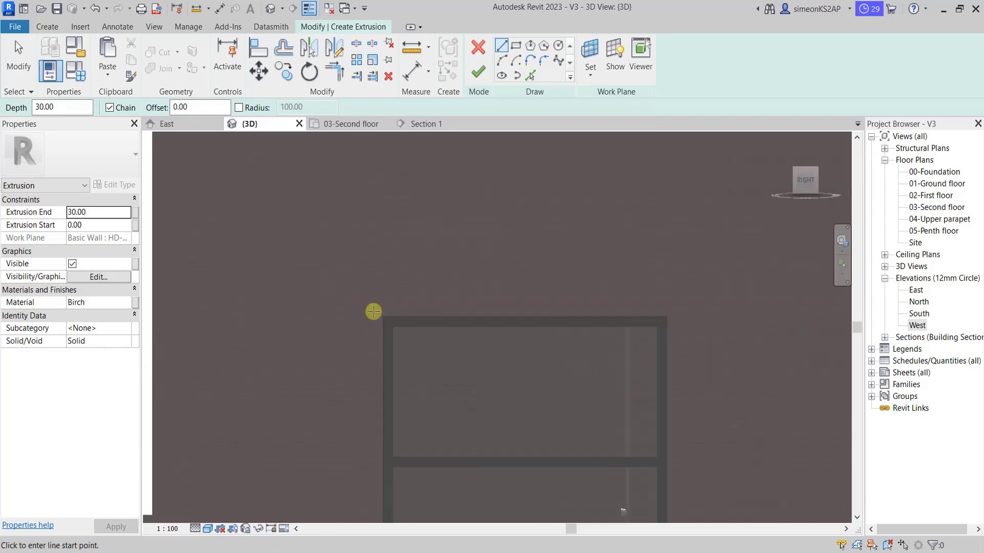
pyautogui.scroll(1, 373, 312)
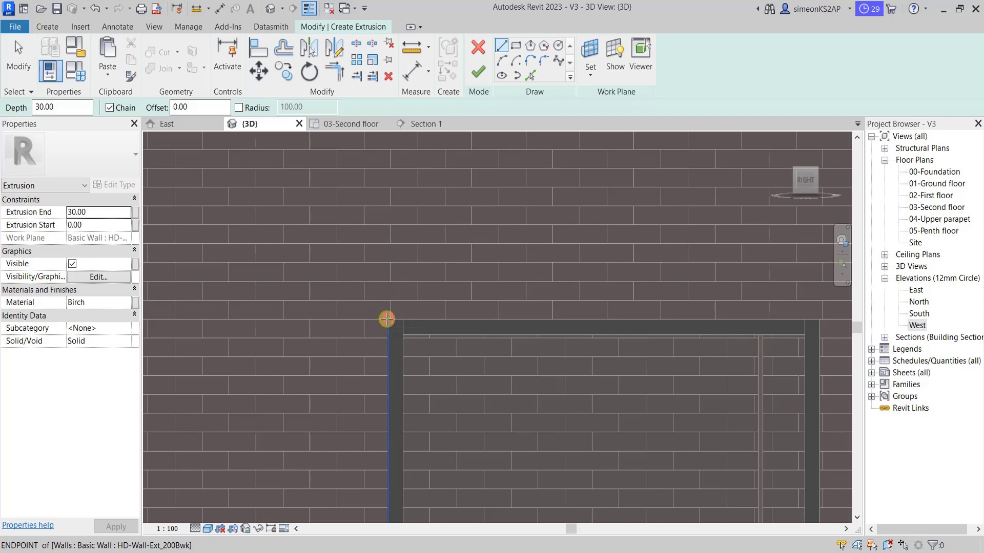
# - Sketch the canopy outline's first edges from the window's top corner, 30 deep
pyautogui.click(387, 318)
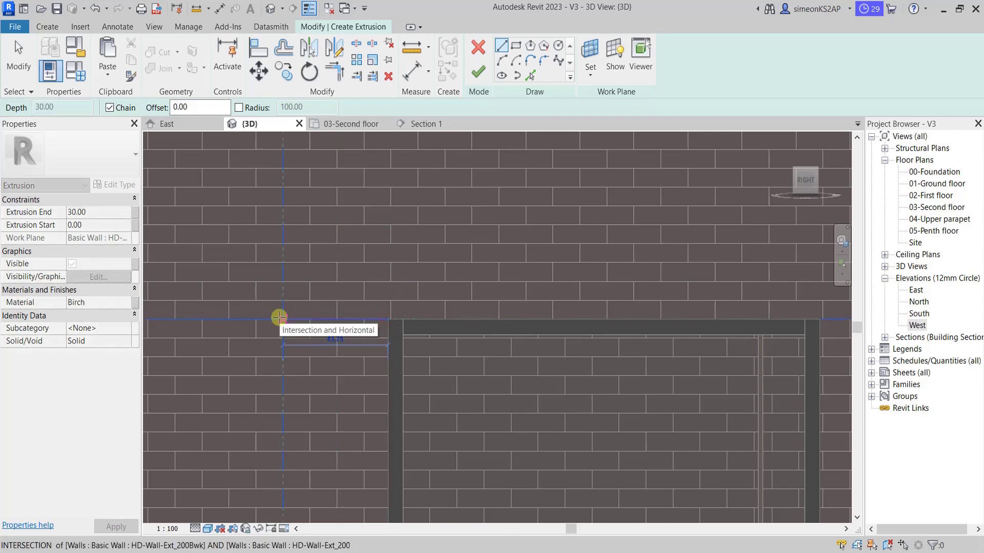
pyautogui.write('30')
pyautogui.press('Return')
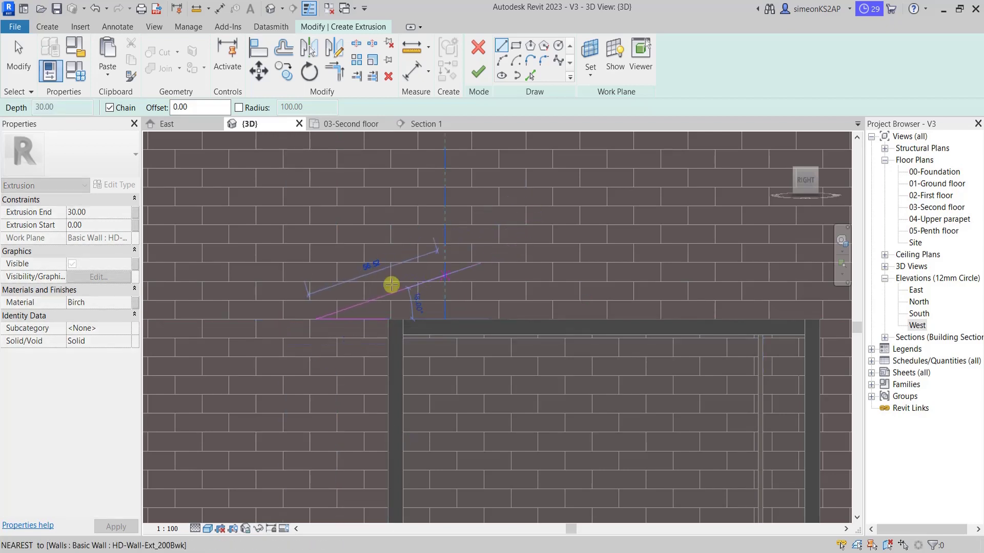
pyautogui.scroll(-2, 381, 285)
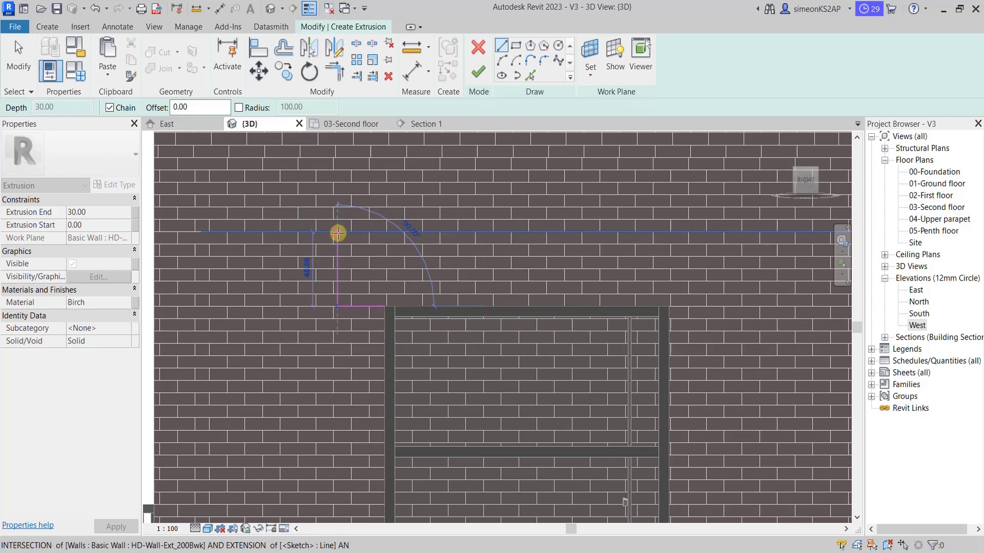
pyautogui.write('30')
pyautogui.press('Return')
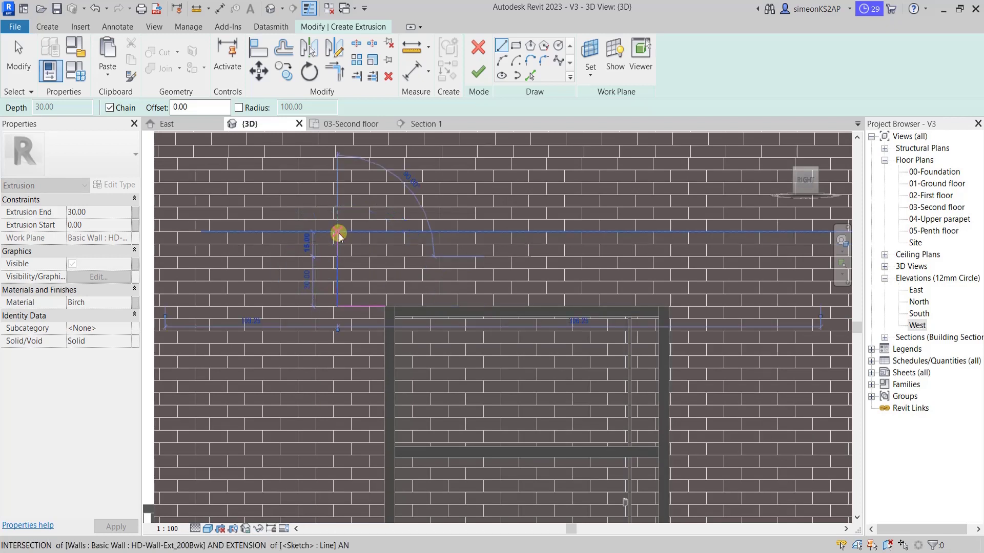
pyautogui.scroll(-3, 652, 266)
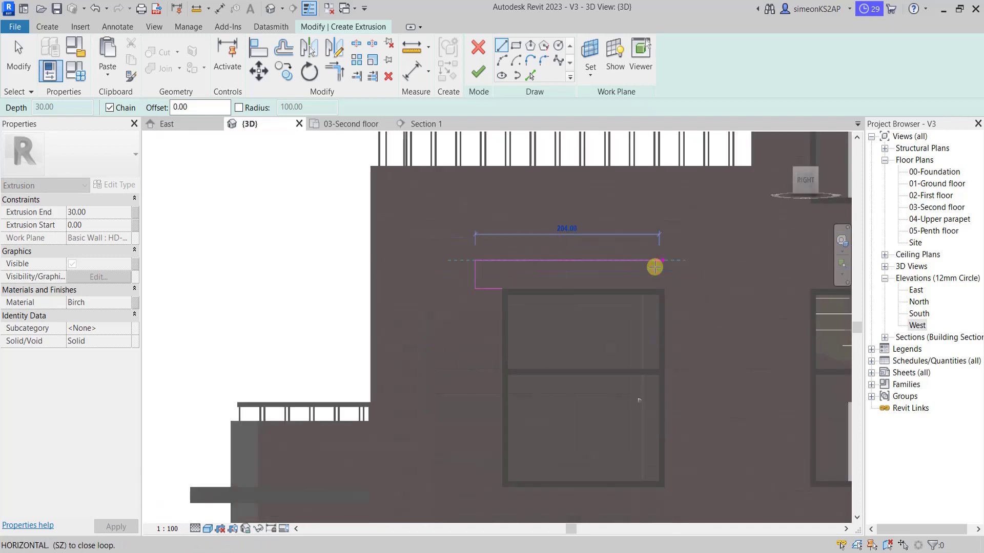
pyautogui.moveTo(651, 265); pyautogui.dragTo(532, 275, button='middle')
pyautogui.scroll(2, 532, 275)
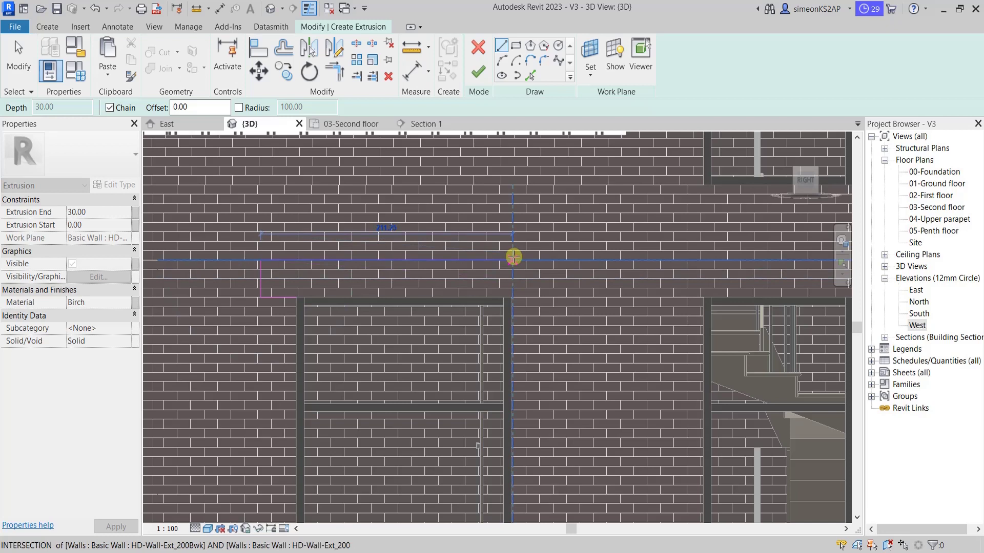
pyautogui.scroll(1, 513, 257)
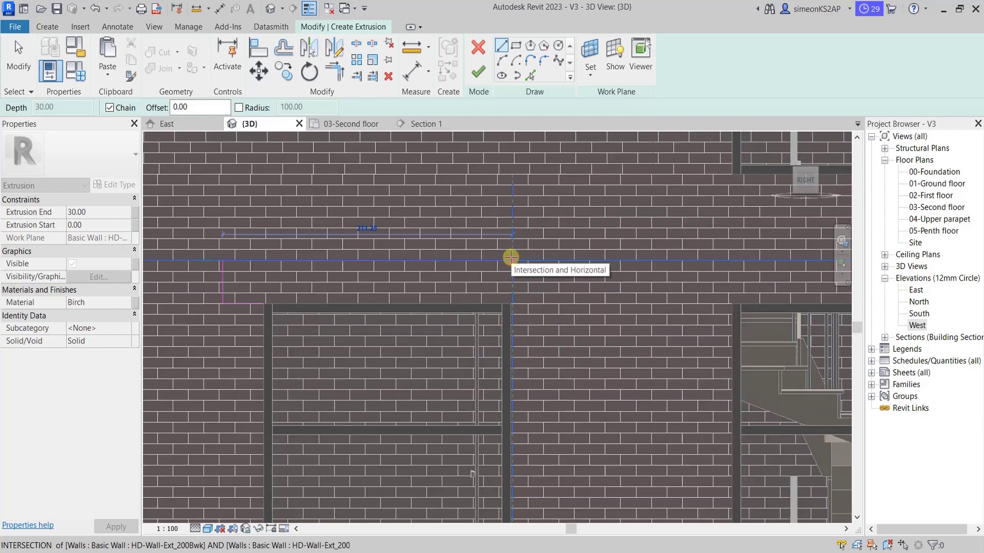
# - Complete the rectangle above the window back to the starting corner and stop drawing lines
pyautogui.click(511, 256)
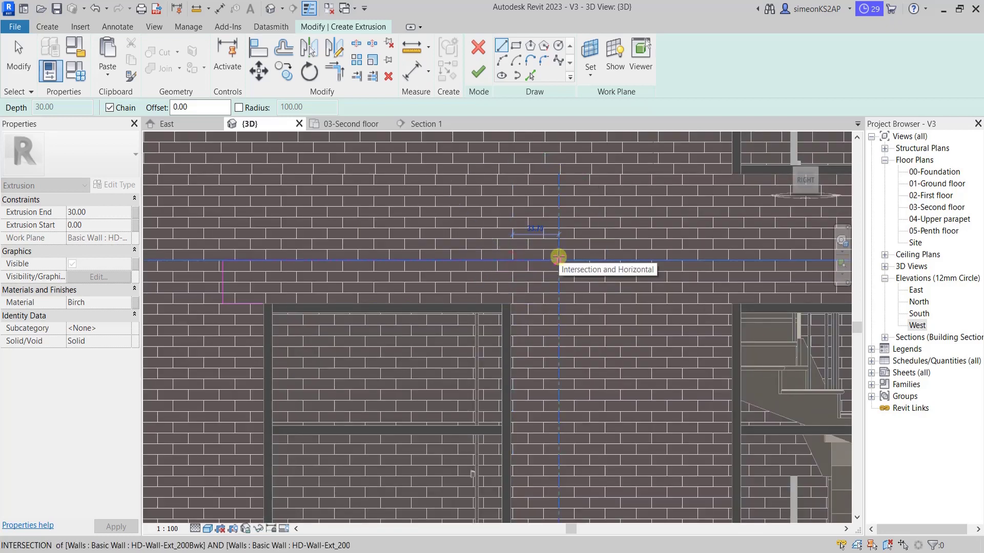
pyautogui.write('30')
pyautogui.press('Return')
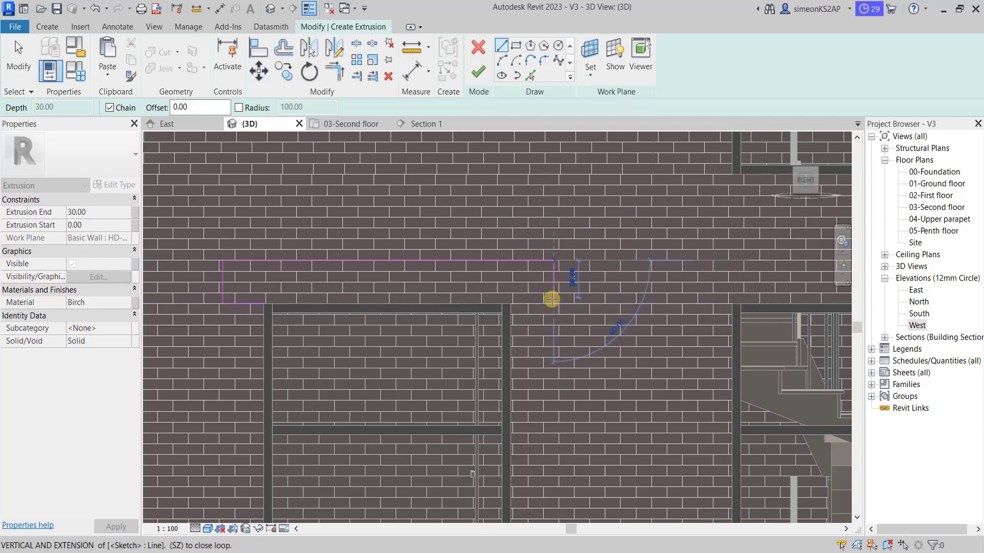
pyautogui.click(552, 303)
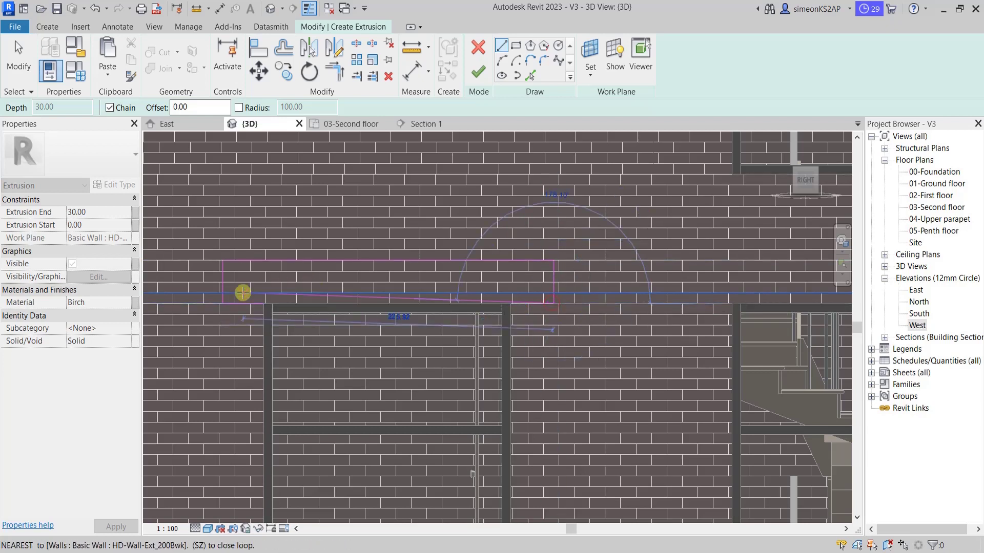
pyautogui.click(263, 306)
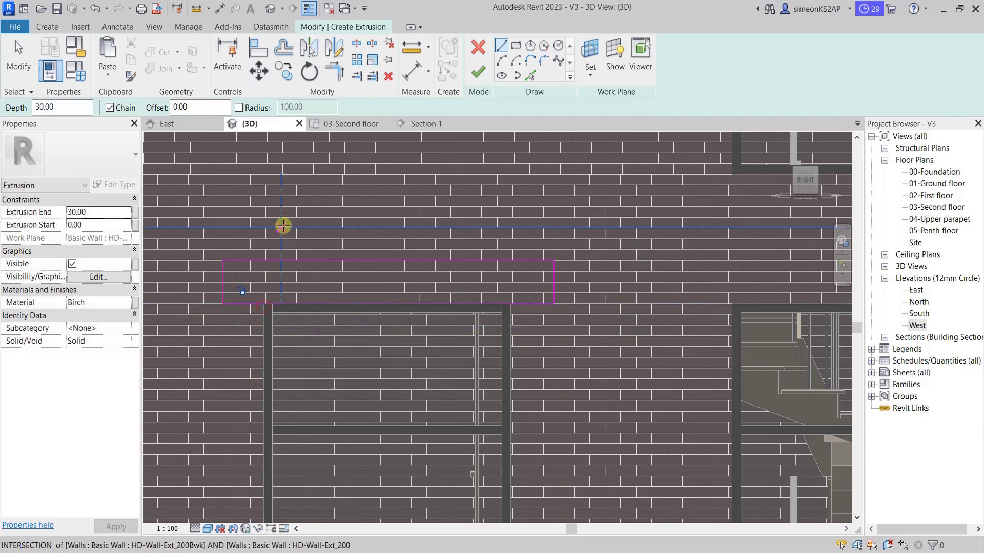
pyautogui.rightClick(281, 227)
pyautogui.moveTo(340, 274); pyautogui.dragTo(410, 215, button='middle')
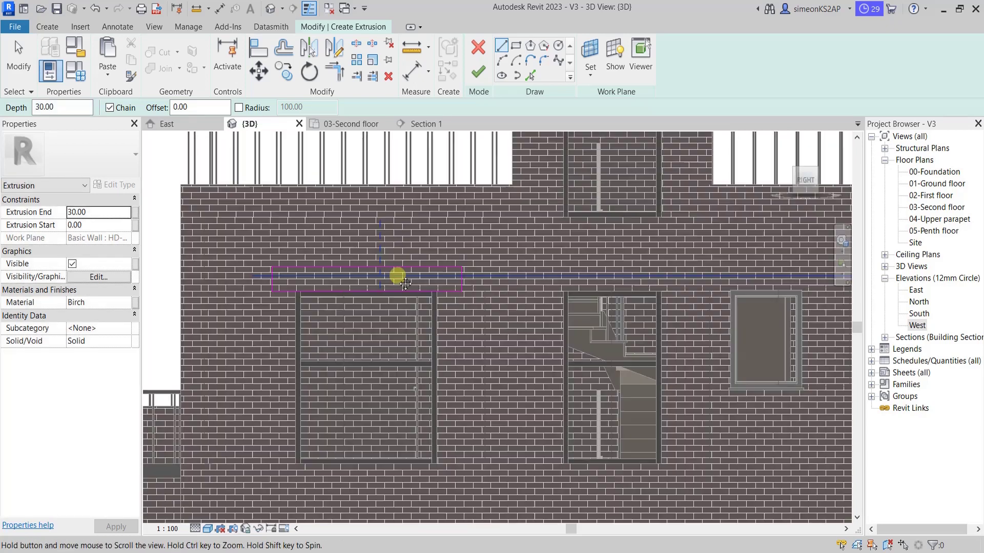
pyautogui.rightClick(409, 209)
pyautogui.click(430, 215)
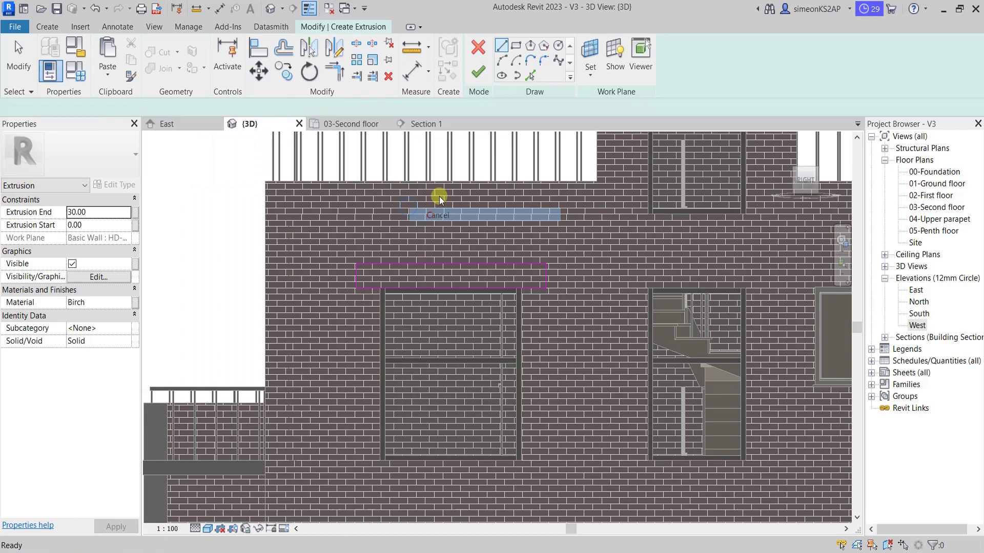
# - Finish the extrusion sketch and change its material from Birch to Gypsum Wall Board
pyautogui.click(478, 72)
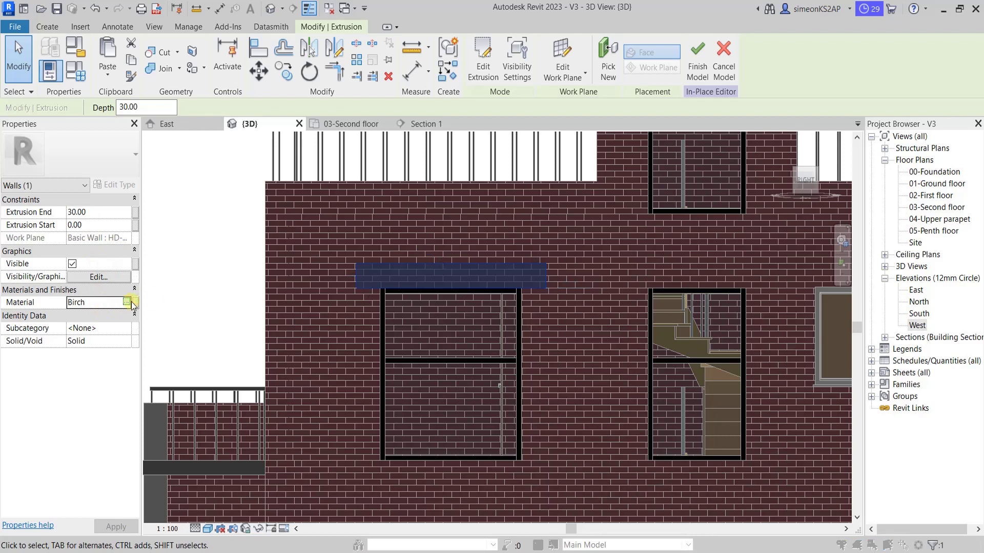
pyautogui.click(128, 303)
pyautogui.write('white')
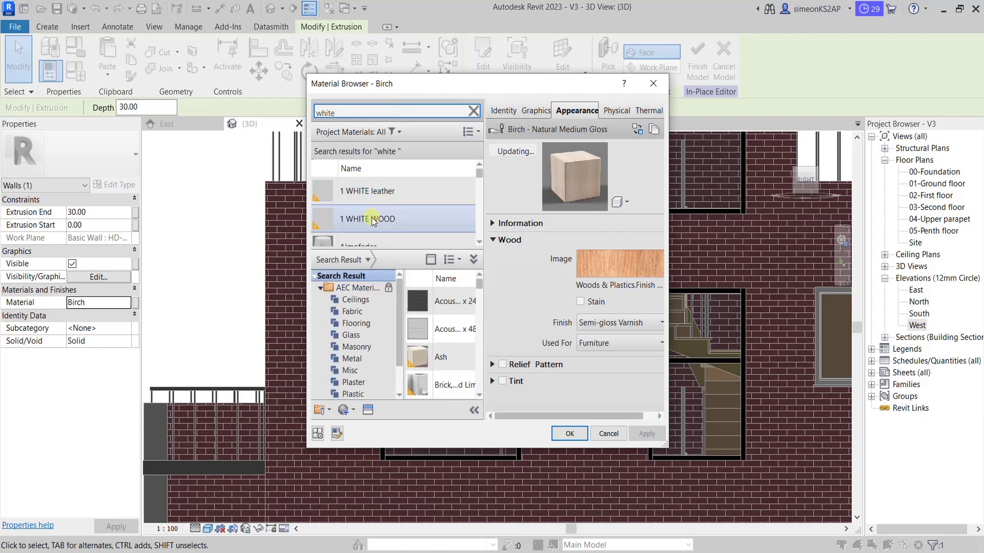
pyautogui.scroll(-3, 378, 219)
pyautogui.scroll(-3, 369, 229)
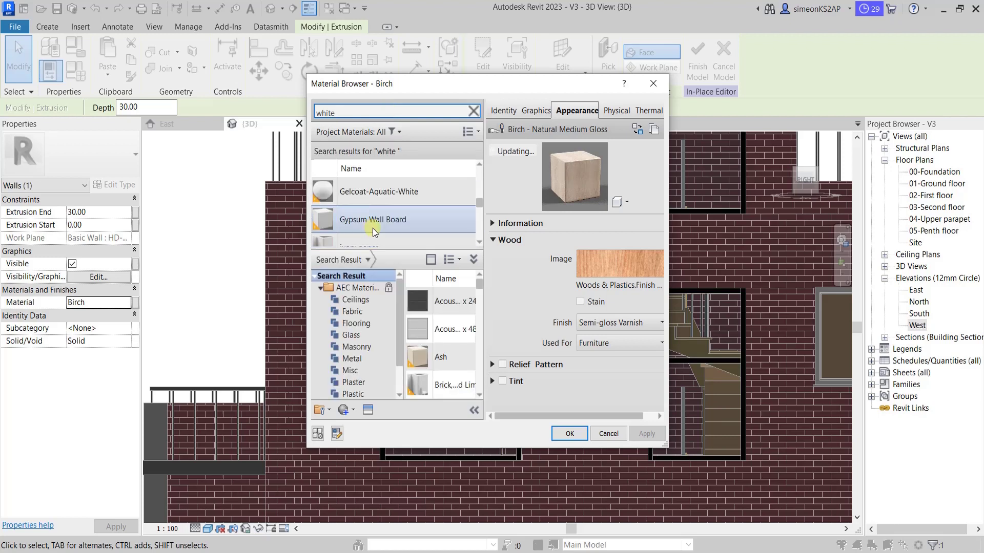
pyautogui.scroll(-3, 374, 231)
pyautogui.scroll(3, 379, 225)
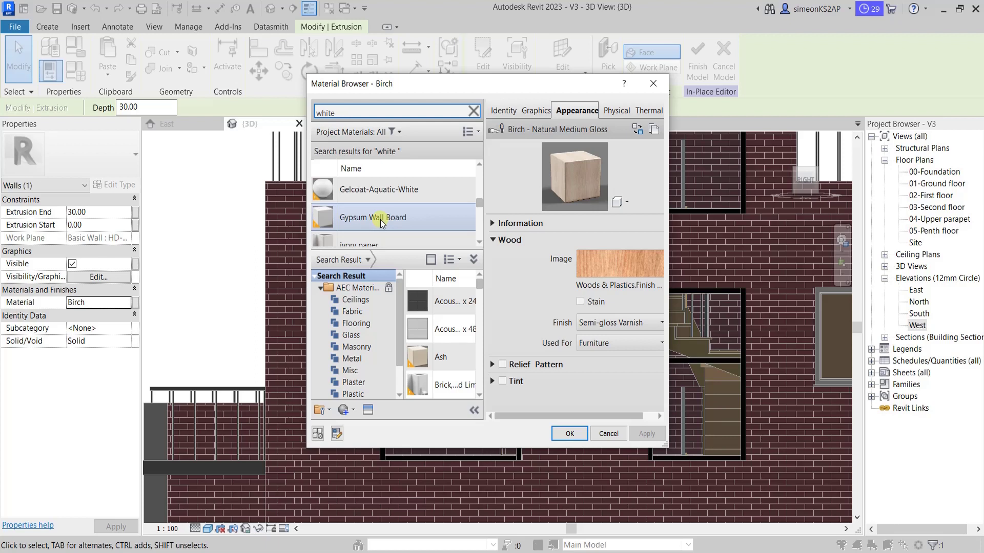
pyautogui.click(381, 219)
pyautogui.click(569, 433)
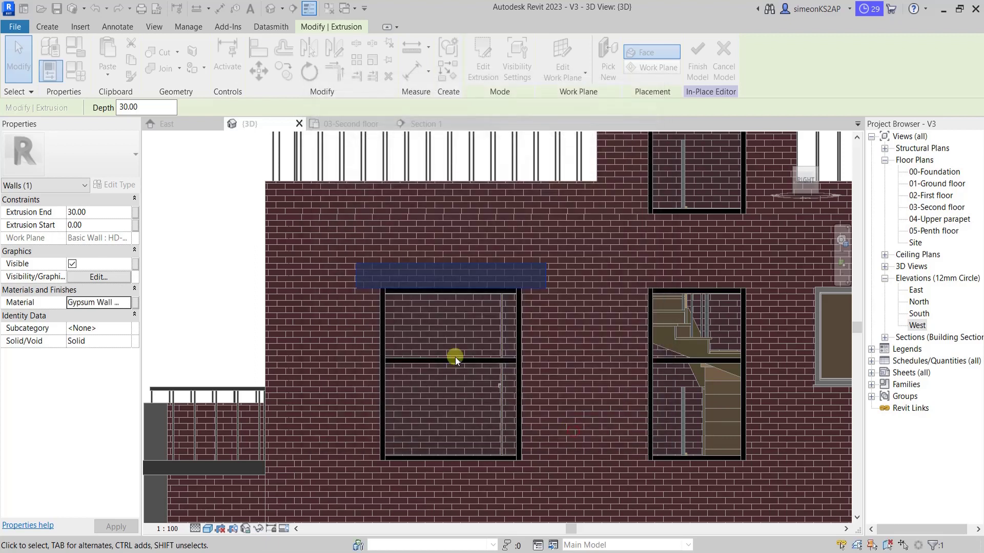
pyautogui.click(223, 250)
pyautogui.scroll(-2, 541, 323)
# - Finish the in-place canopy model and save the project
pyautogui.scroll(-1, 533, 328)
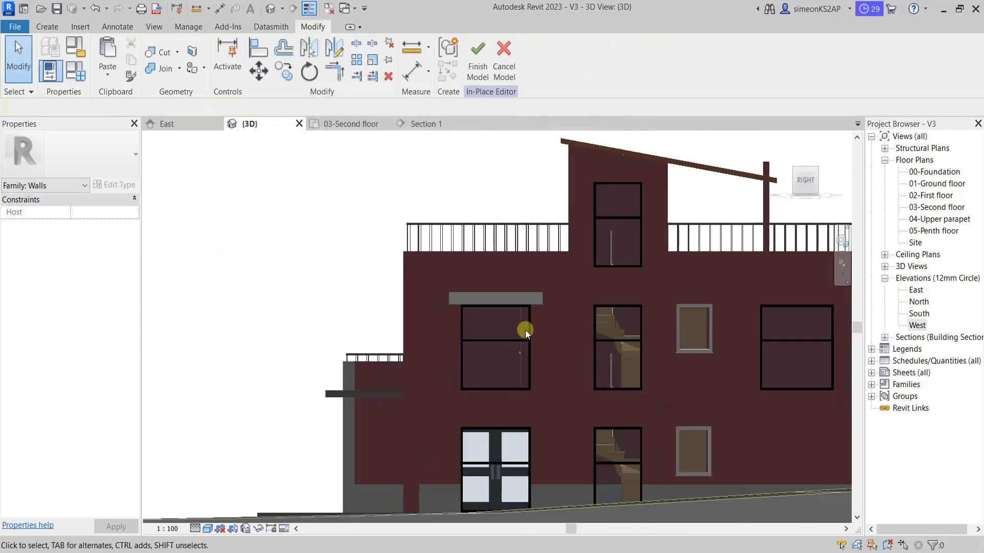
pyautogui.keyDown('shift'); pyautogui.moveTo(524, 330); pyautogui.dragTo(584, 345, button='middle'); pyautogui.keyUp('shift')
pyautogui.keyDown('shift'); pyautogui.moveTo(654, 367); pyautogui.dragTo(485, 339, button='middle'); pyautogui.keyUp('shift')
pyautogui.click(478, 56)
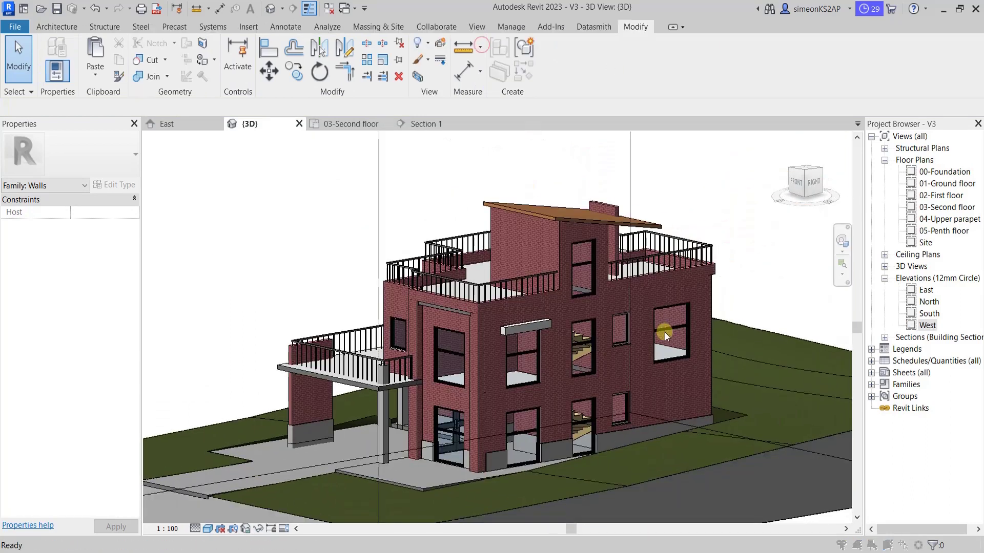
pyautogui.click(444, 254)
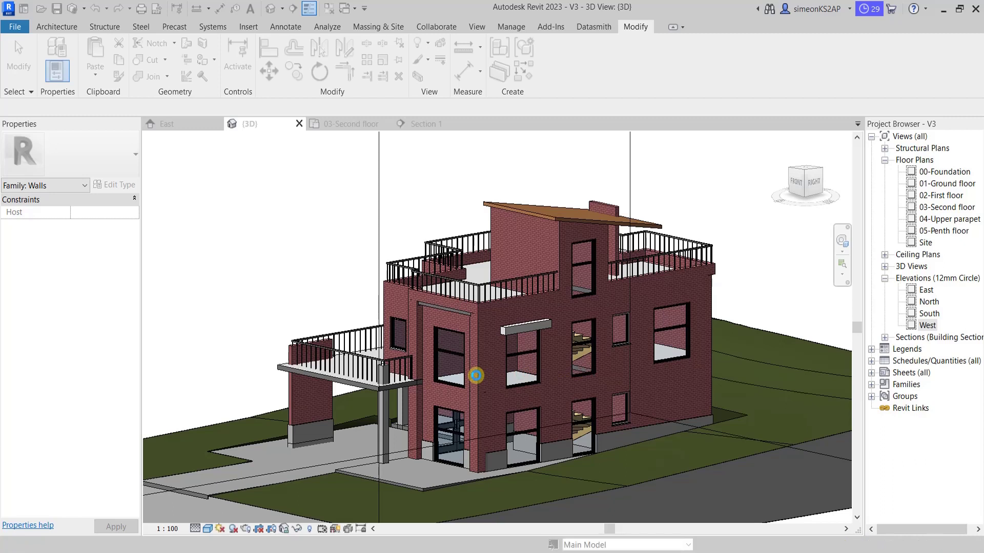
# - Orbit the 3D view to inspect the house's other facades
pyautogui.scroll(-3, 522, 386)
pyautogui.moveTo(521, 387)
pyautogui.keyDown('shift'); pyautogui.mouseDown(button='middle')
pyautogui.moveTo(497, 406)
pyautogui.moveTo(541, 426)
pyautogui.moveTo(647, 398)
pyautogui.mouseUp(button='middle'); pyautogui.keyUp('shift')
pyautogui.scroll(2, 541, 425)
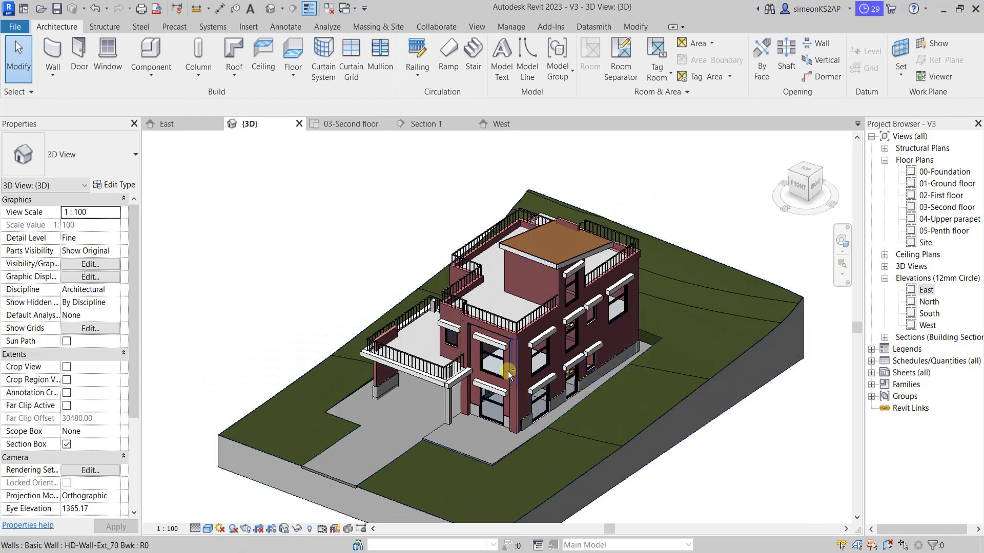
pyautogui.keyDown('shift'); pyautogui.moveTo(508, 371); pyautogui.dragTo(641, 364, button='middle'); pyautogui.keyUp('shift')
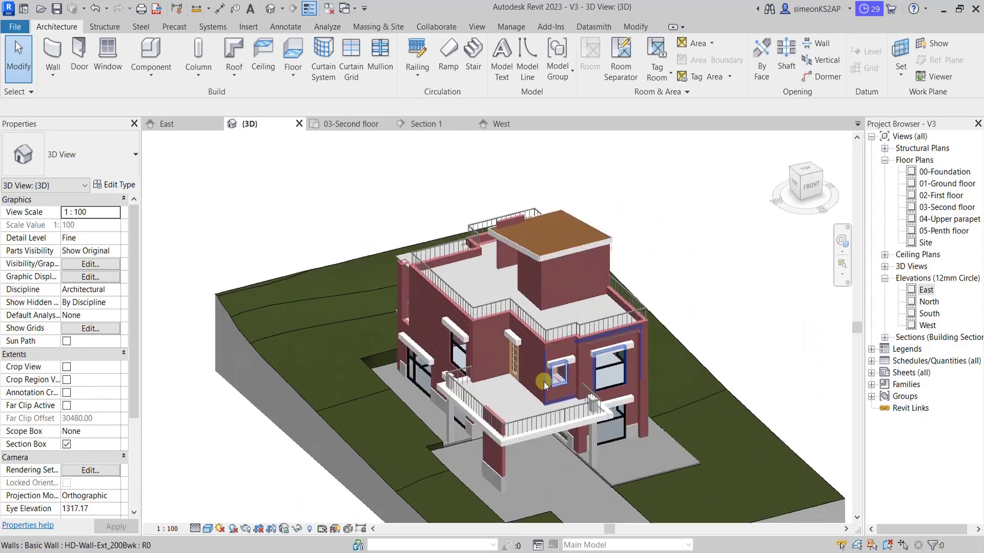